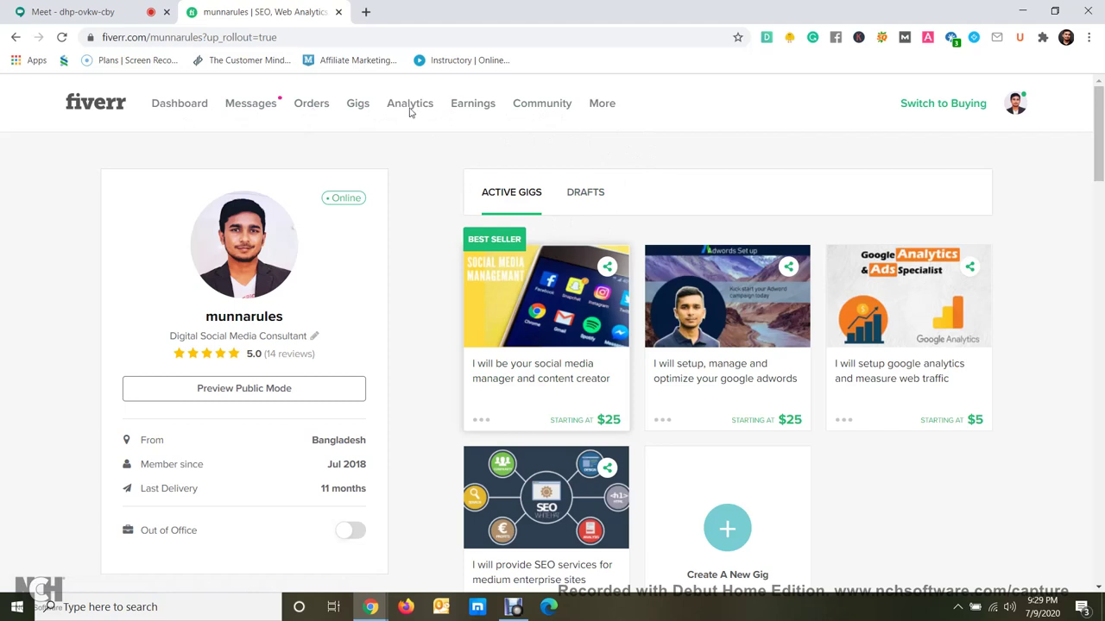
Open the Fiverr Gigs page and examine the impressions of the Google Analytics gig.
left_click(355, 113)
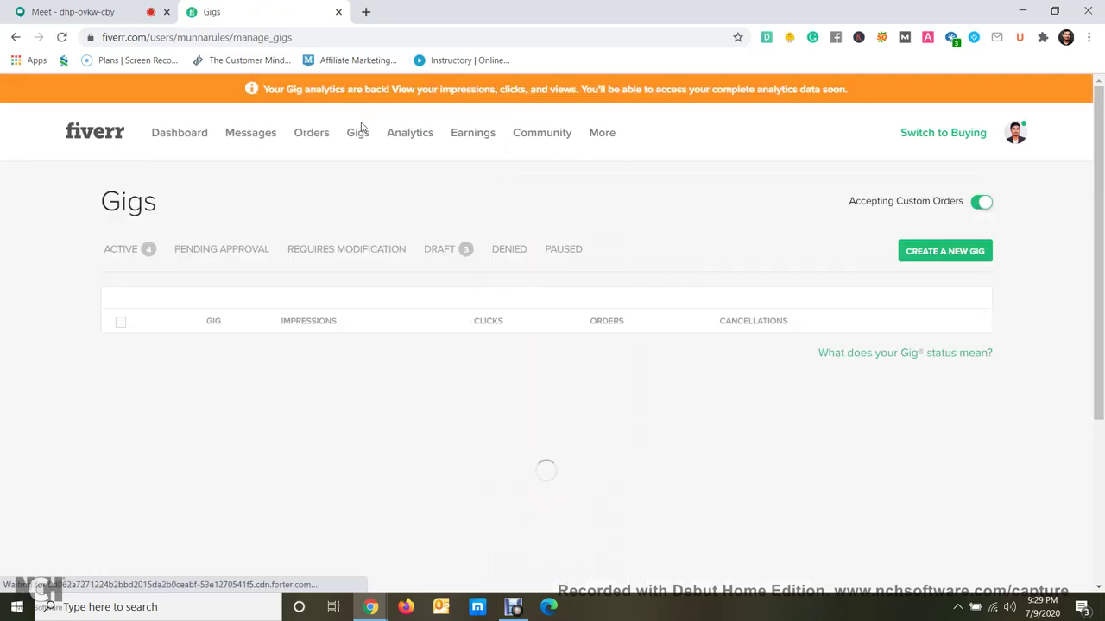
scroll(360, 128, "down", 1)
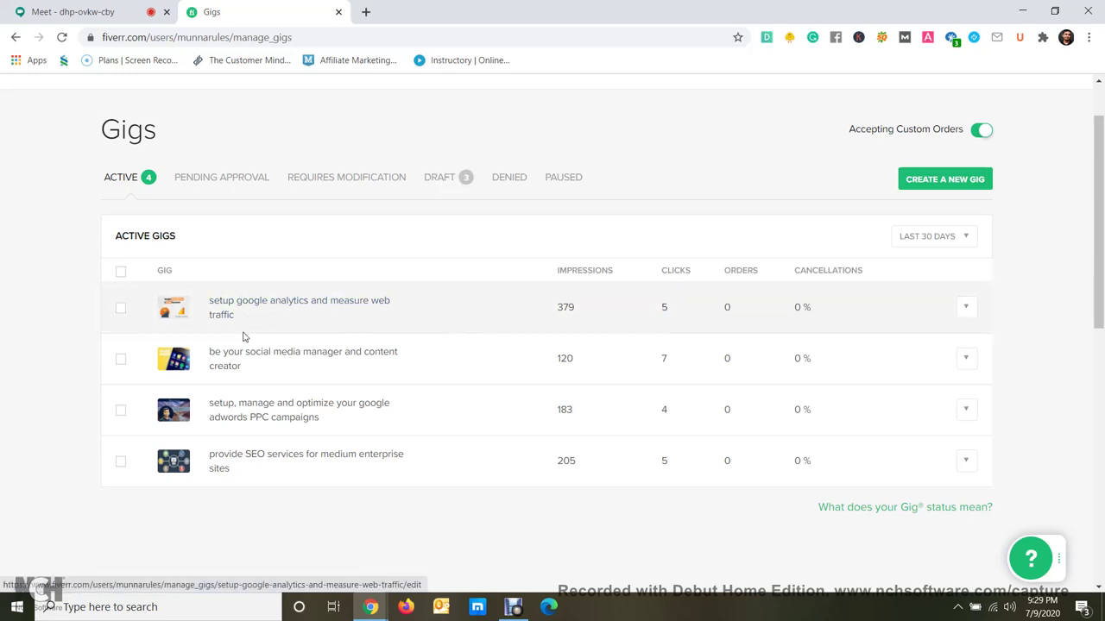
left_click_drag(575, 308, 552, 313)
left_click(585, 314)
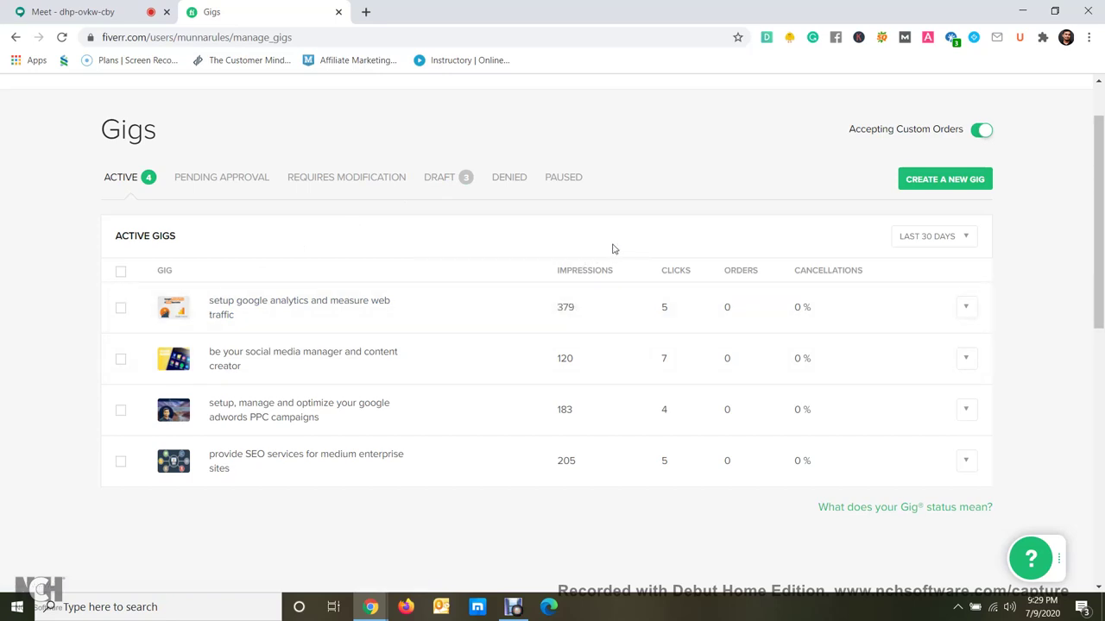
double_click(567, 307)
Open Facebook Business Manager in a new tab and bring up the ad account's campaign list.
left_click(365, 12)
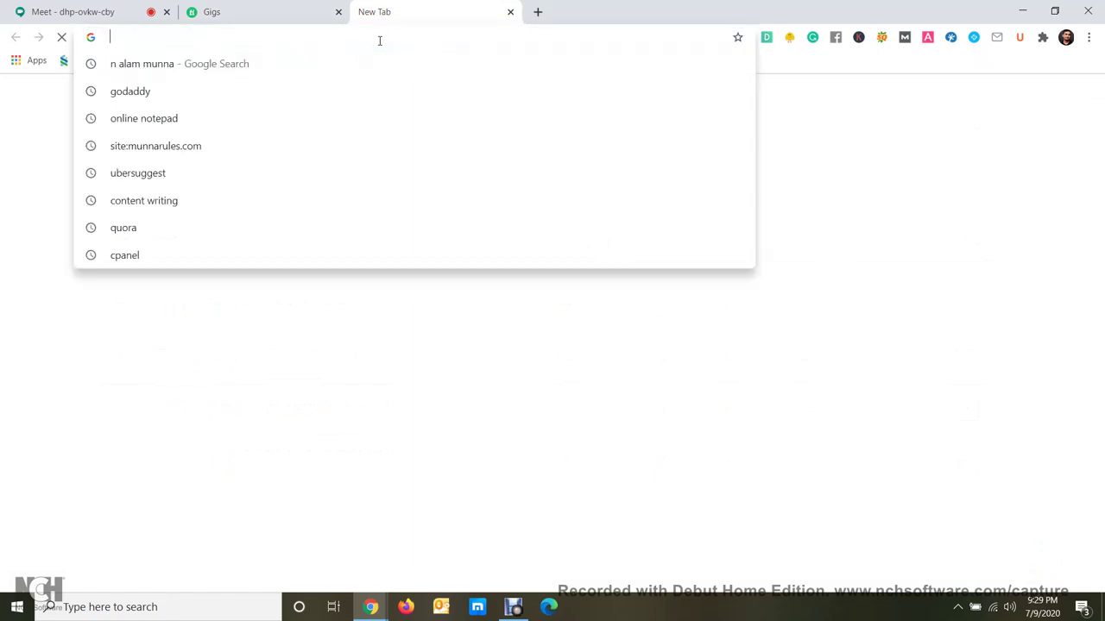
type("bus")
key("Return")
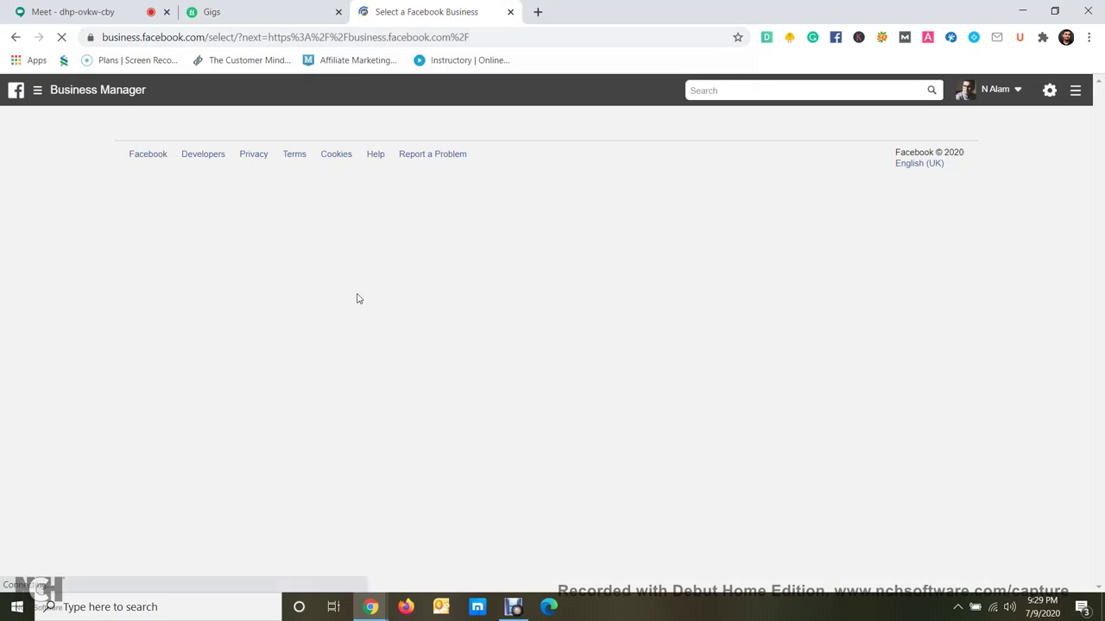
left_click(386, 366)
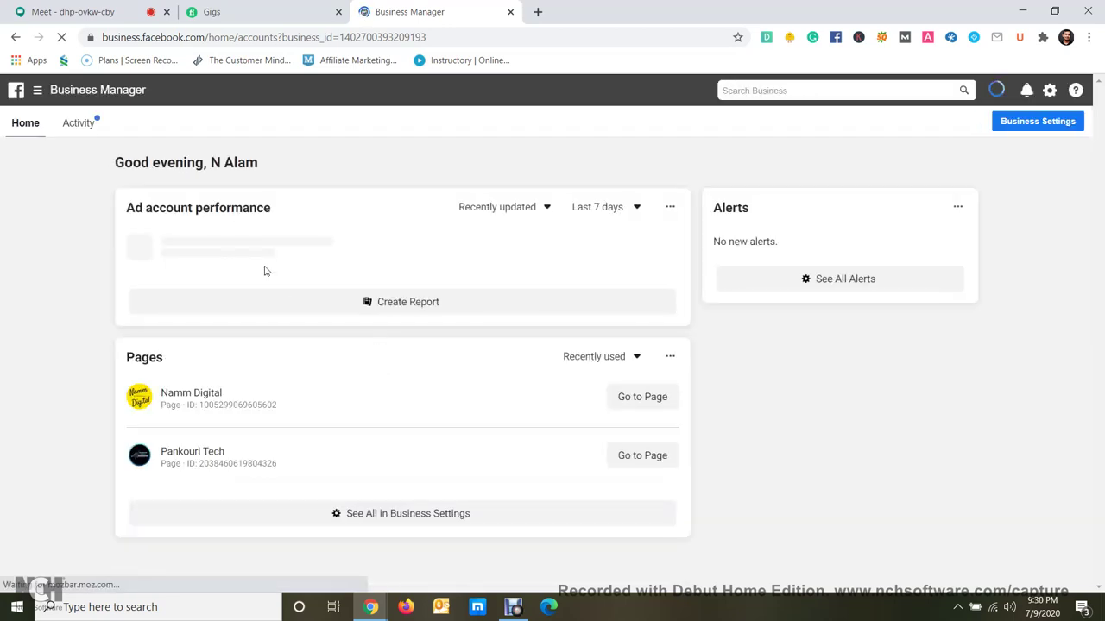
left_click(192, 252)
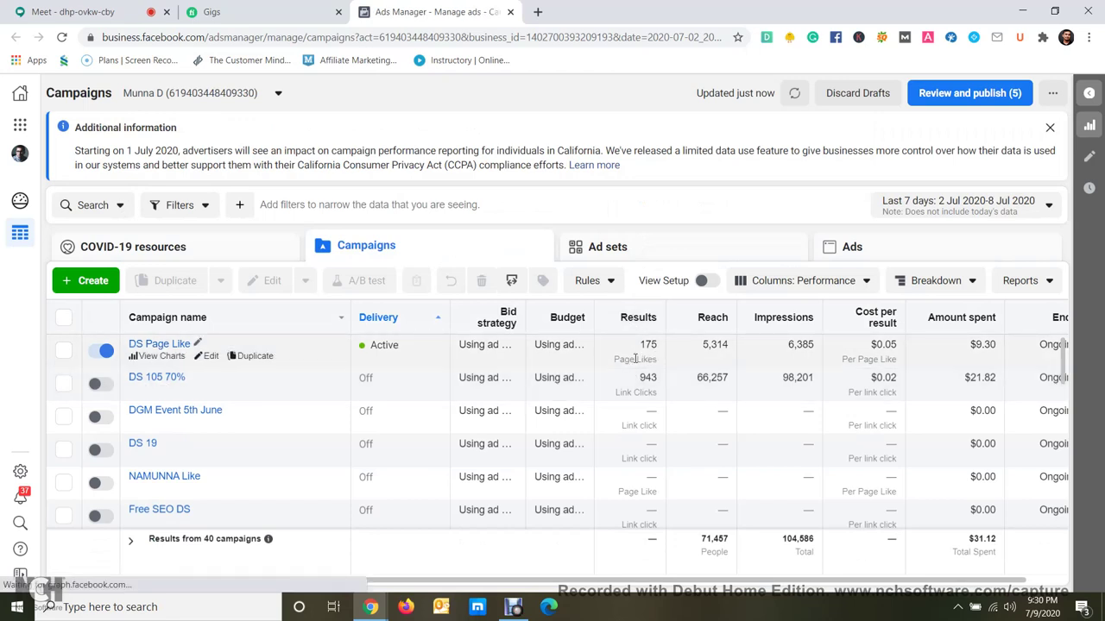
Examine the results, reach and impressions of the DS Page Like campaign, and close Ads Manager.
left_click(635, 358)
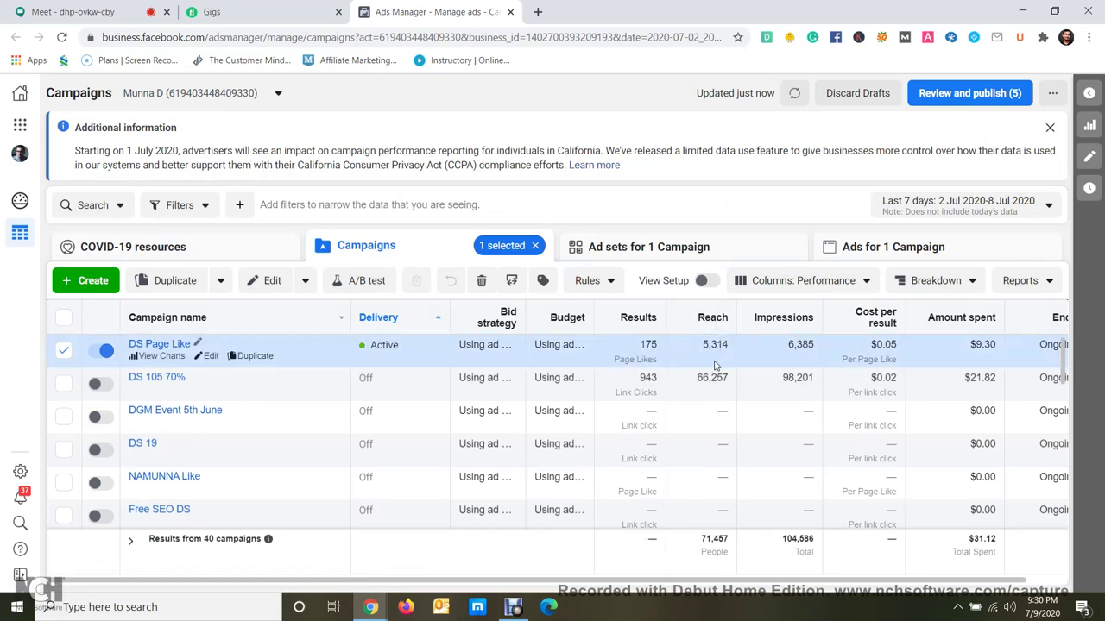
mouse_move(807, 349)
left_click_drag(815, 347, 783, 353)
left_click_drag(639, 346, 731, 348)
left_click(774, 354)
left_click_drag(734, 353, 701, 359)
left_click(510, 12)
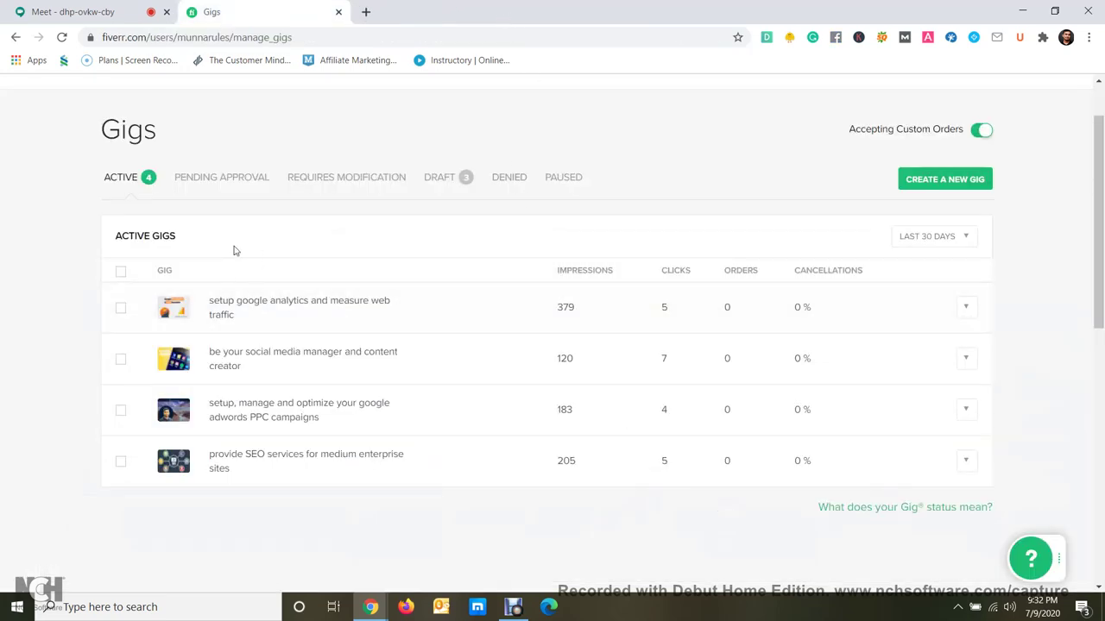
Switch to the Google Meet call, admit the waiting participant and return to the Fiverr Gigs page.
left_click(91, 10)
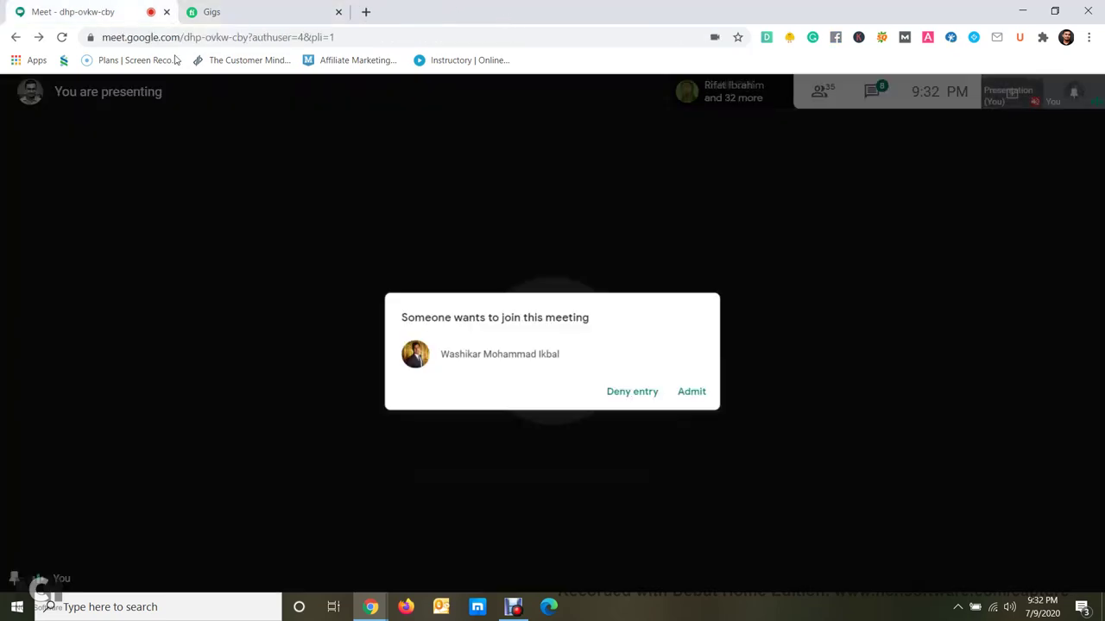
left_click(695, 377)
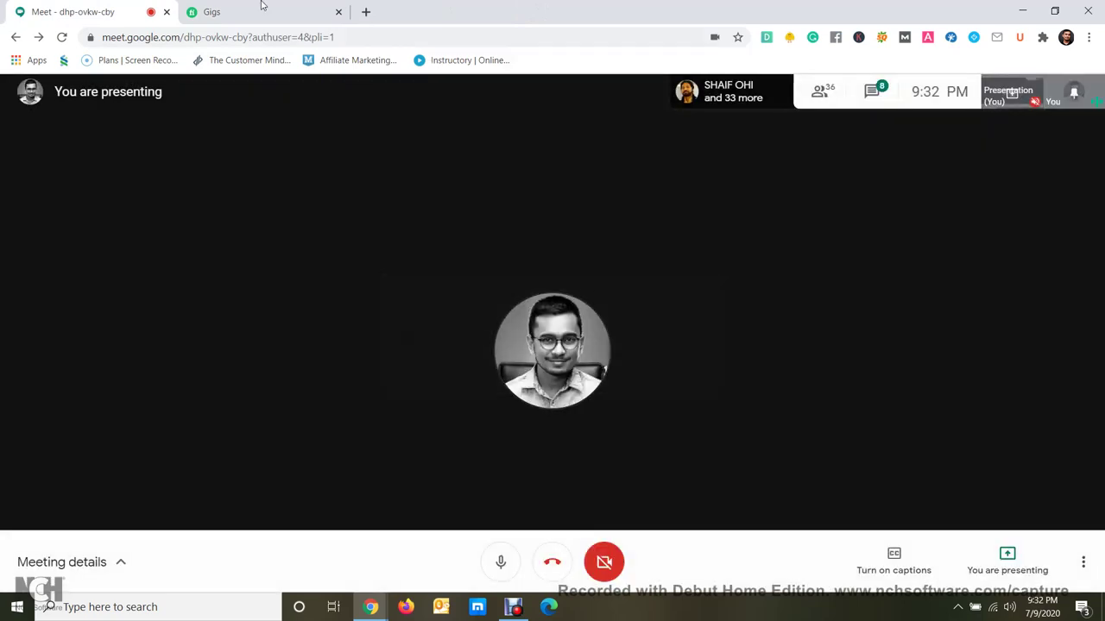
left_click(268, 11)
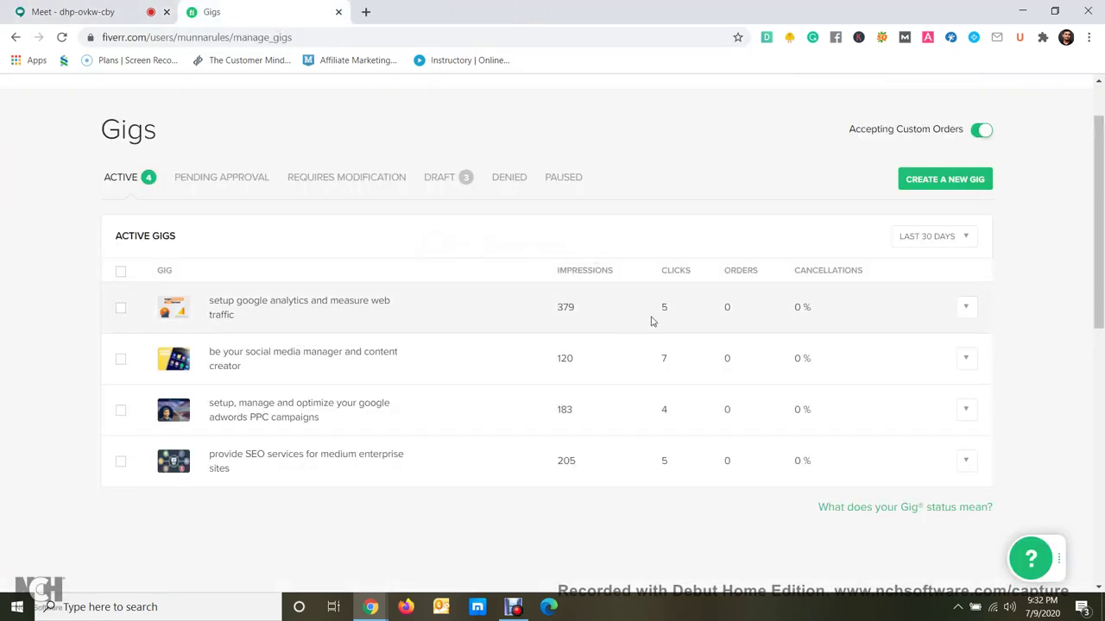
Compare the impressions and clicks of the Google Analytics gig.
double_click(565, 307)
left_click(505, 312)
double_click(567, 308)
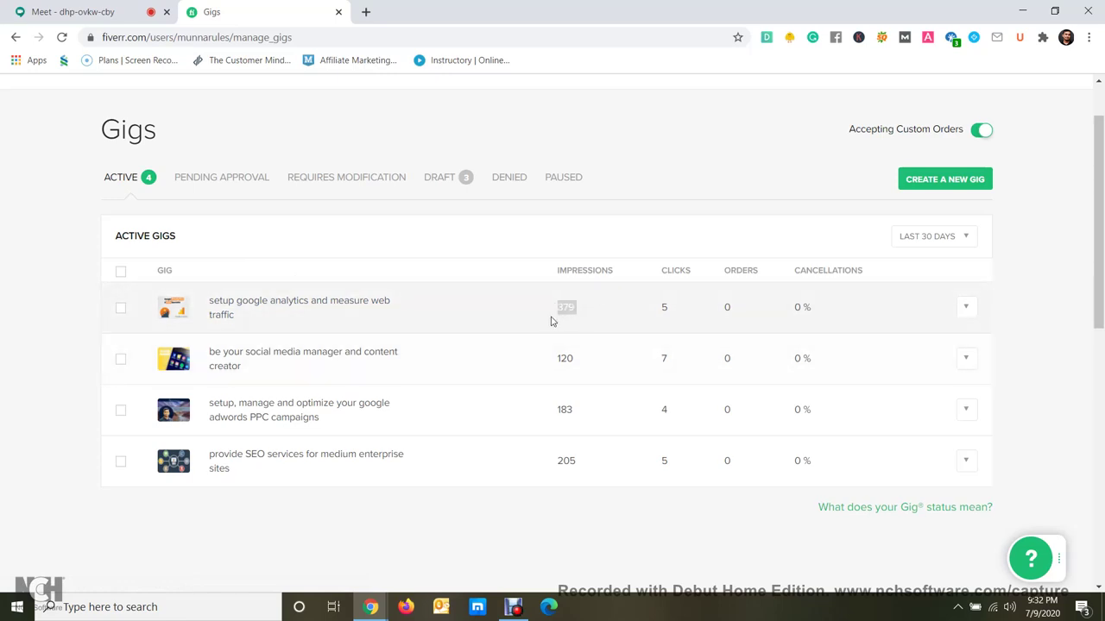
left_click(602, 310)
left_click_drag(579, 317, 565, 322)
left_click(675, 318)
double_click(678, 308)
left_click(684, 311)
Show the active gigs' statistics for the last 7 days and check the first gig's impressions and clicks.
left_click(952, 239)
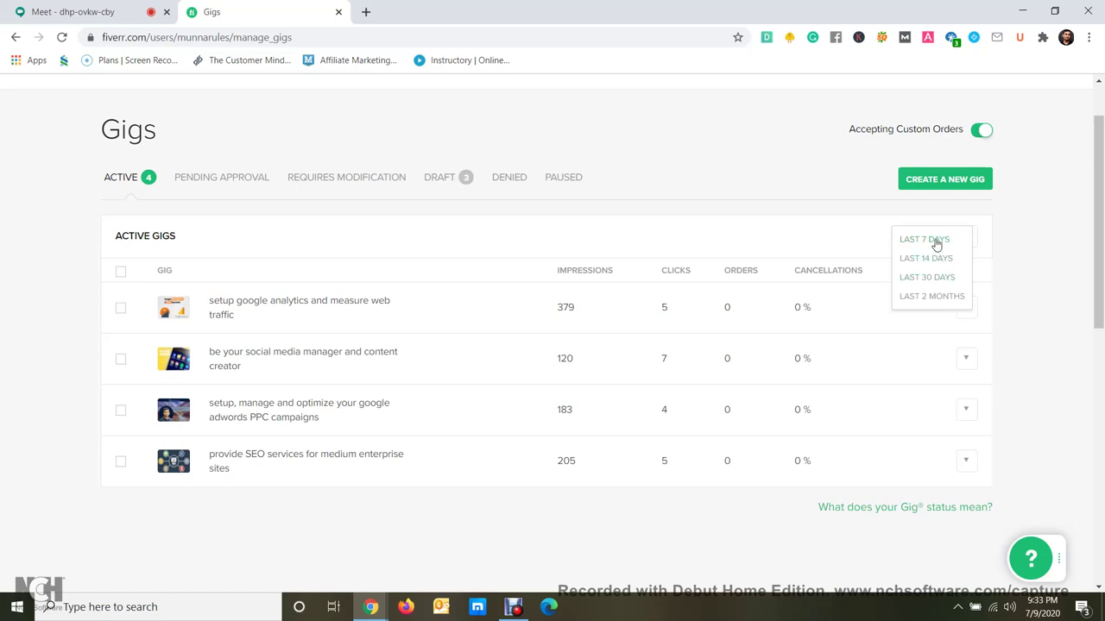
left_click(936, 244)
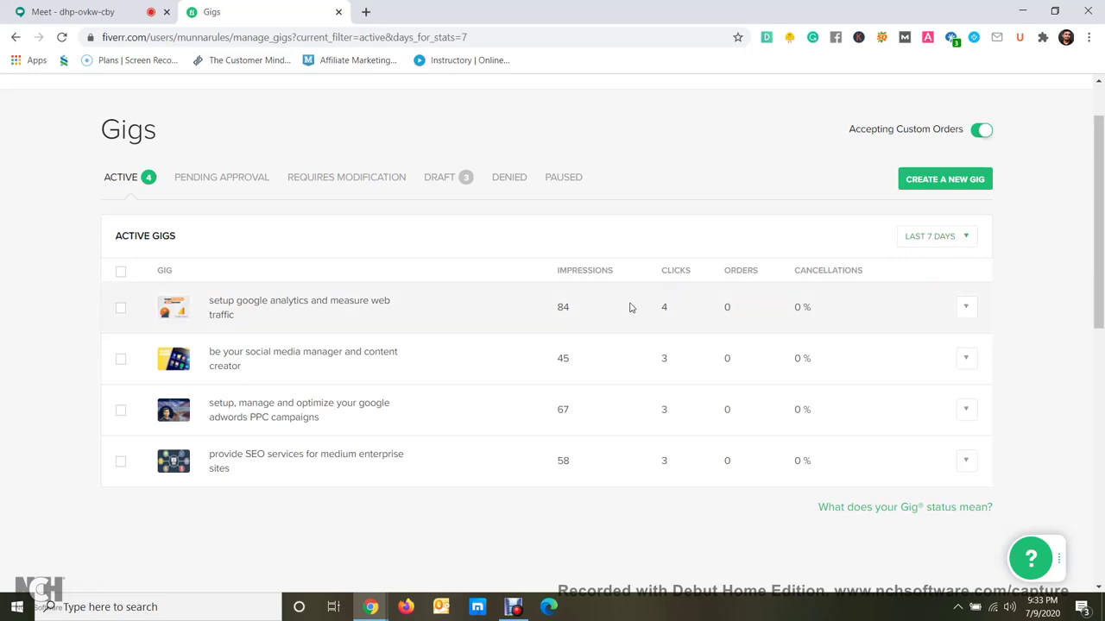
left_click_drag(575, 310, 551, 318)
double_click(660, 312)
Set the gig statistics period to the last 30 days and examine the impressions of all four gigs.
left_click(949, 237)
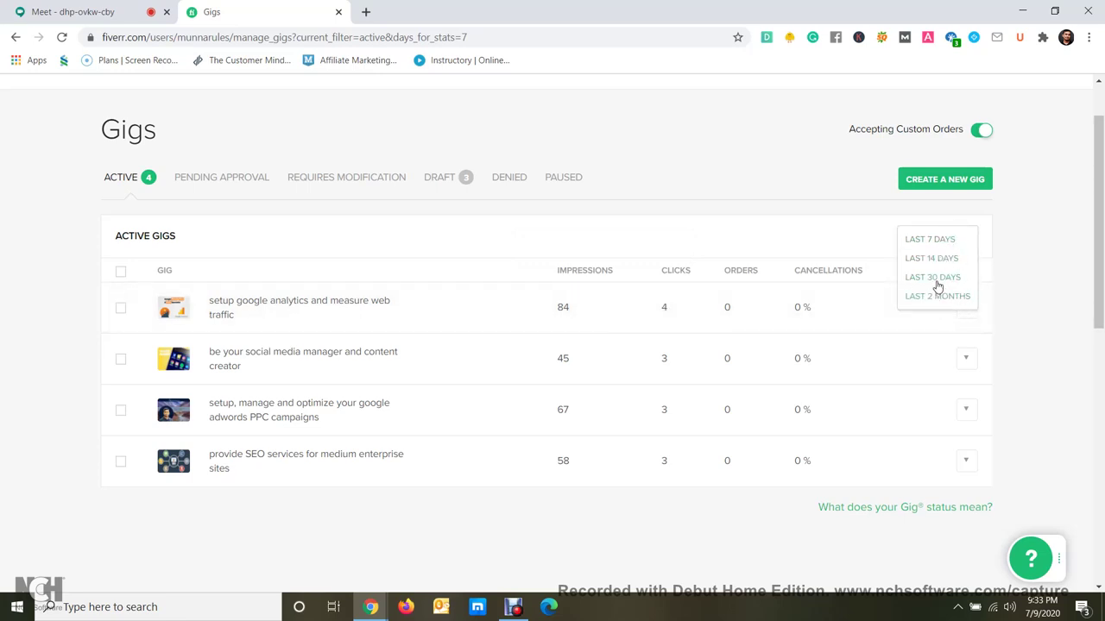
left_click(936, 279)
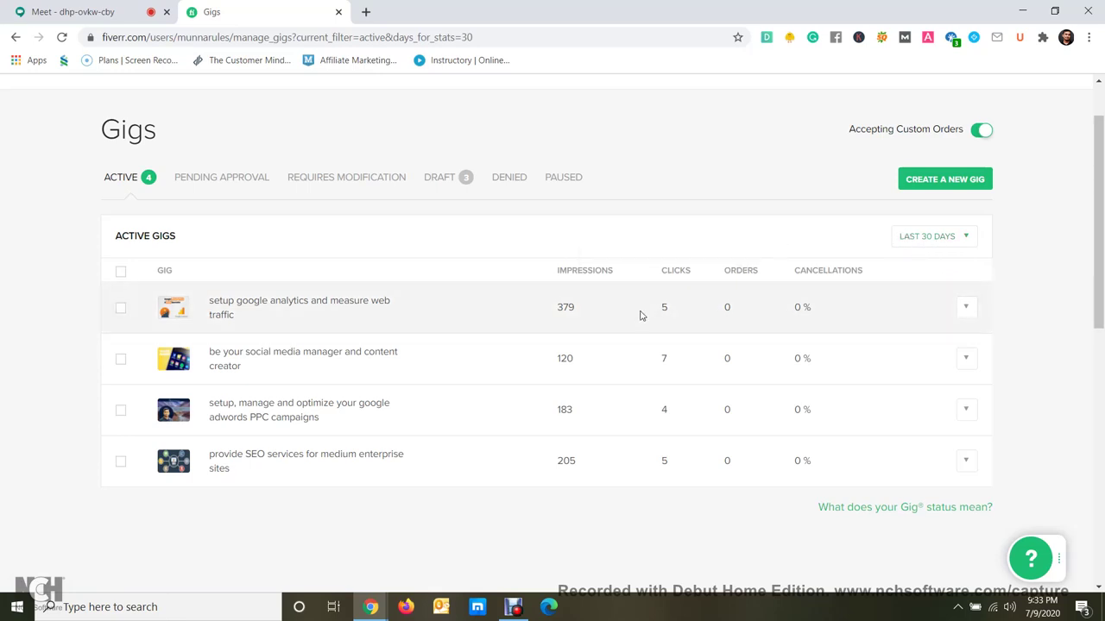
left_click_drag(579, 313, 535, 315)
left_click_drag(598, 364, 557, 363)
left_click_drag(576, 419, 547, 429)
left_click_drag(584, 470, 560, 486)
left_click(573, 490)
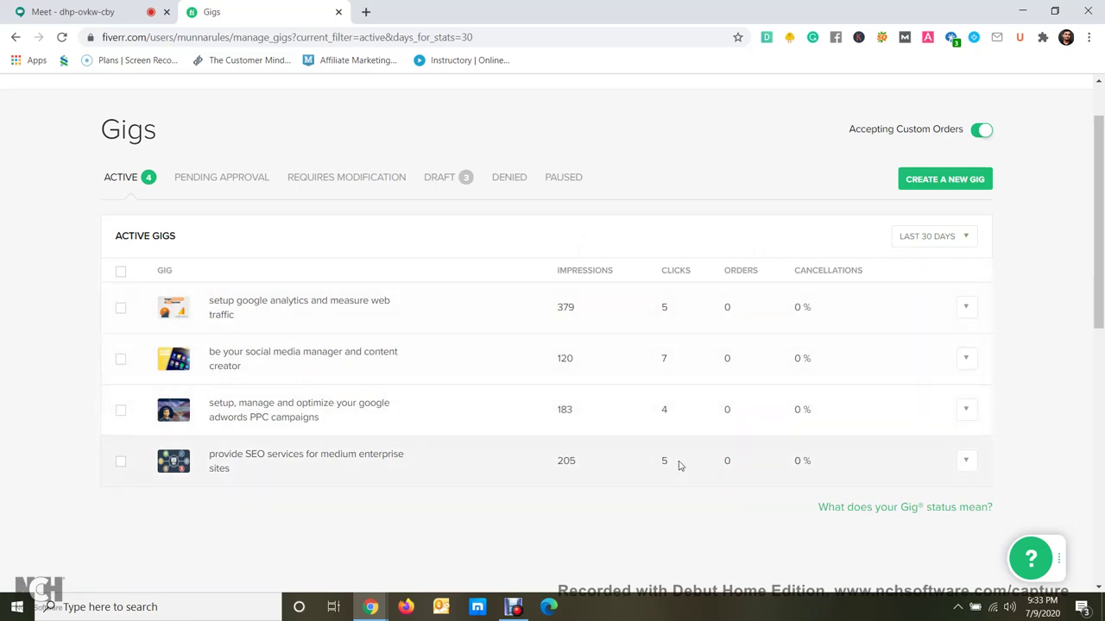
Examine the order counts of all four active gigs.
mouse_move(744, 274)
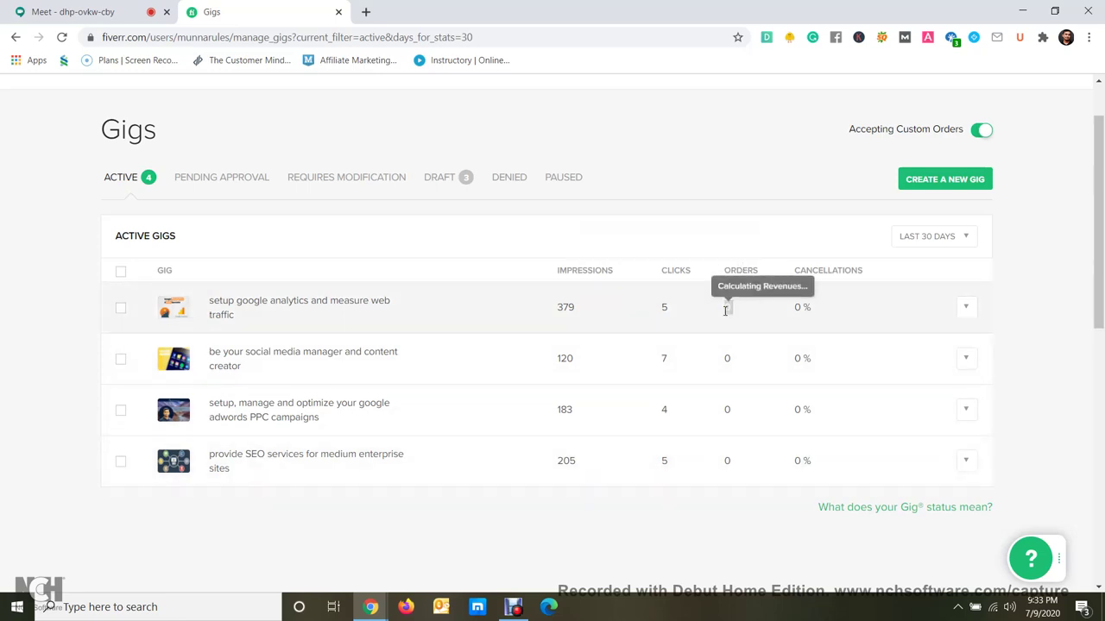
double_click(727, 358)
double_click(727, 409)
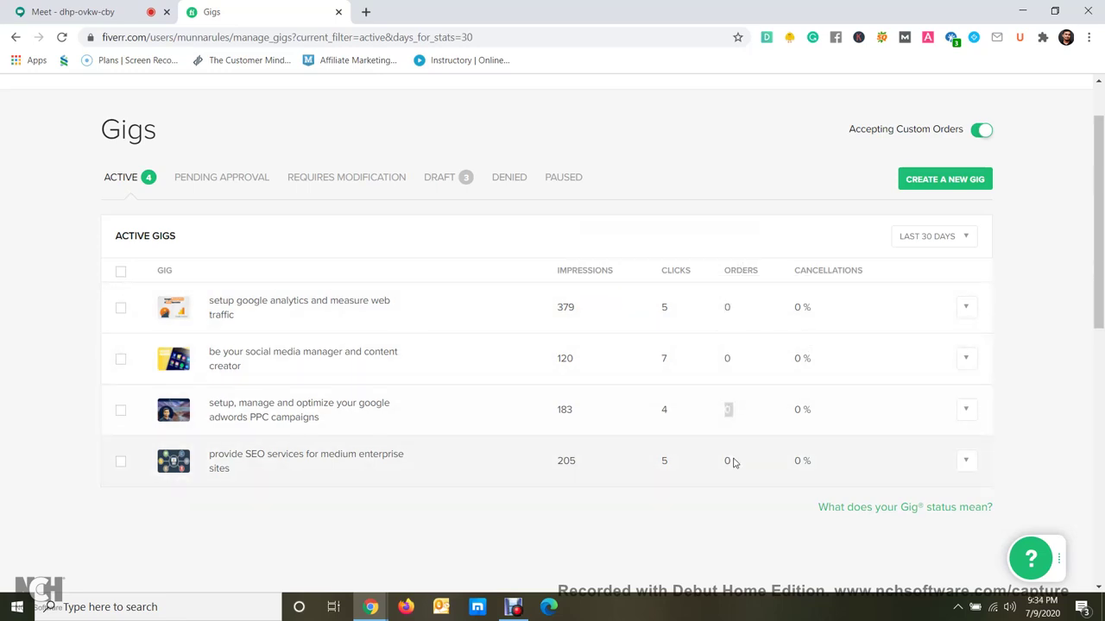
double_click(728, 460)
double_click(729, 308)
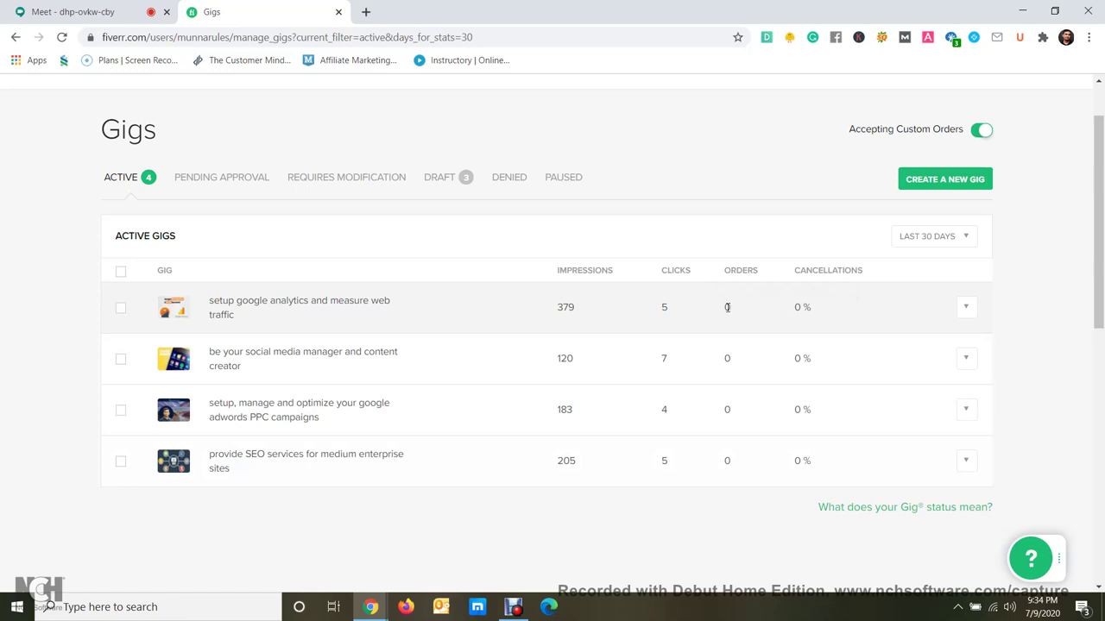
double_click(729, 359)
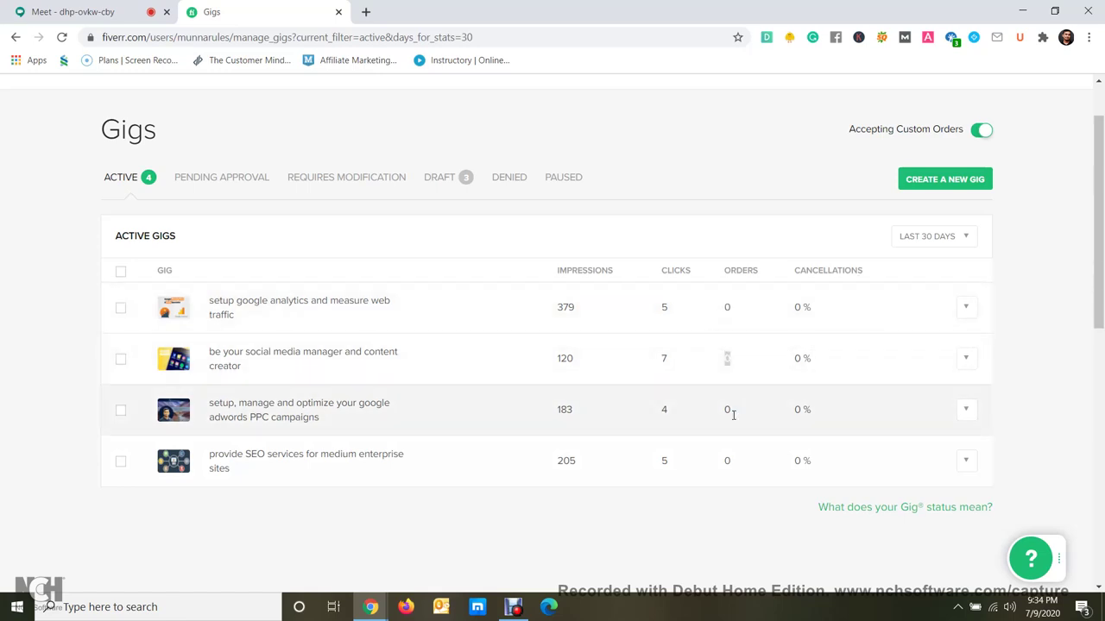
double_click(727, 411)
double_click(728, 460)
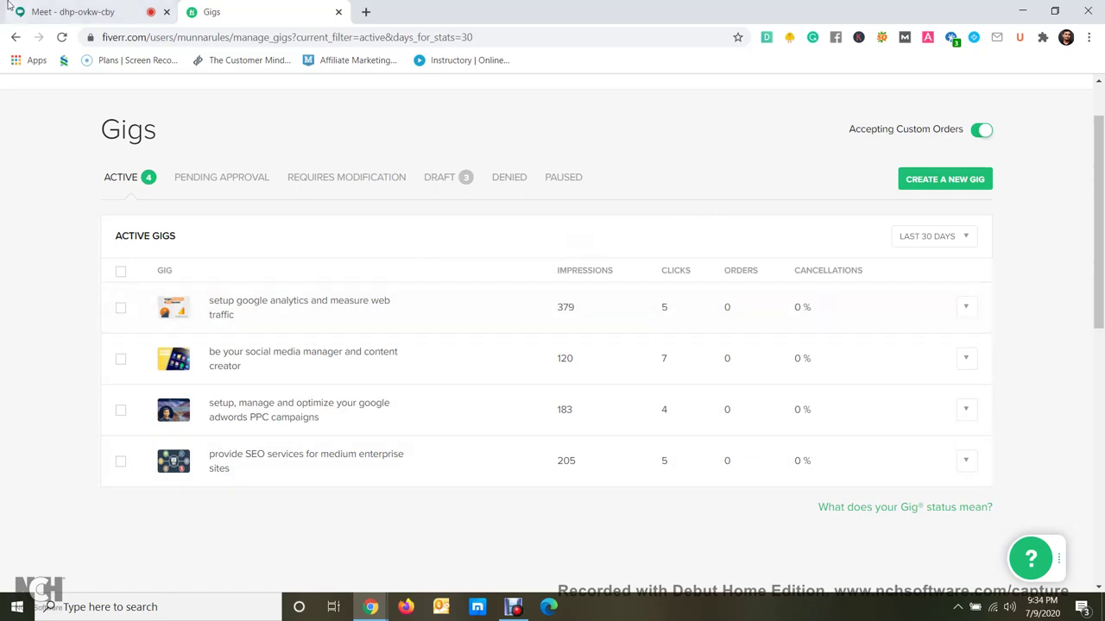
Admit the next waiting participants to the Google Meet call and return to the Fiverr Gigs page.
left_click(73, 17)
left_click(695, 375)
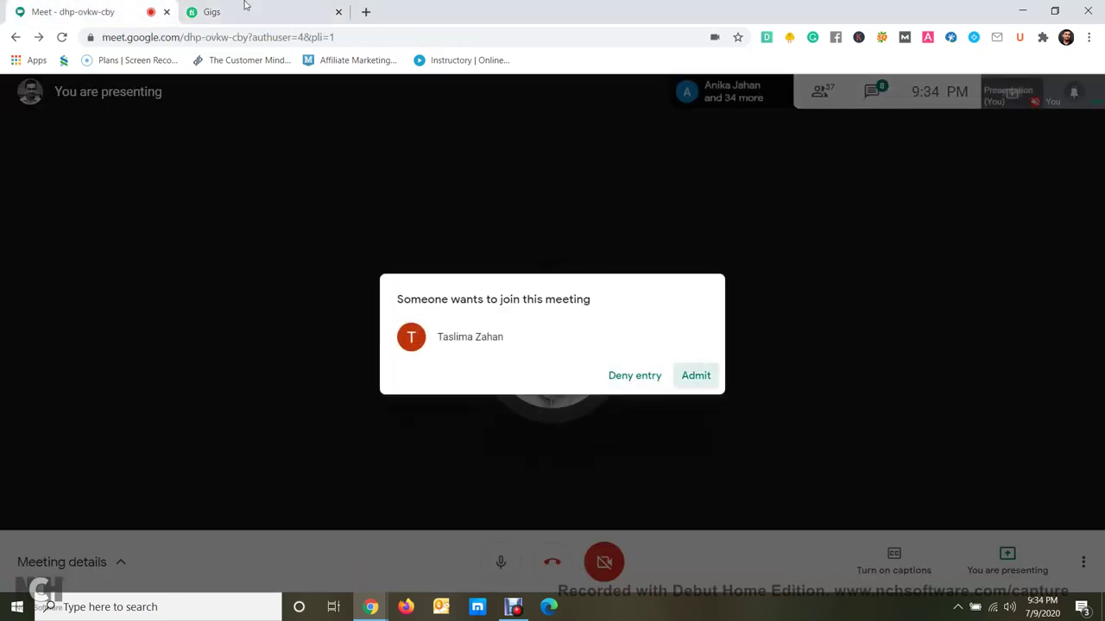
left_click(231, 19)
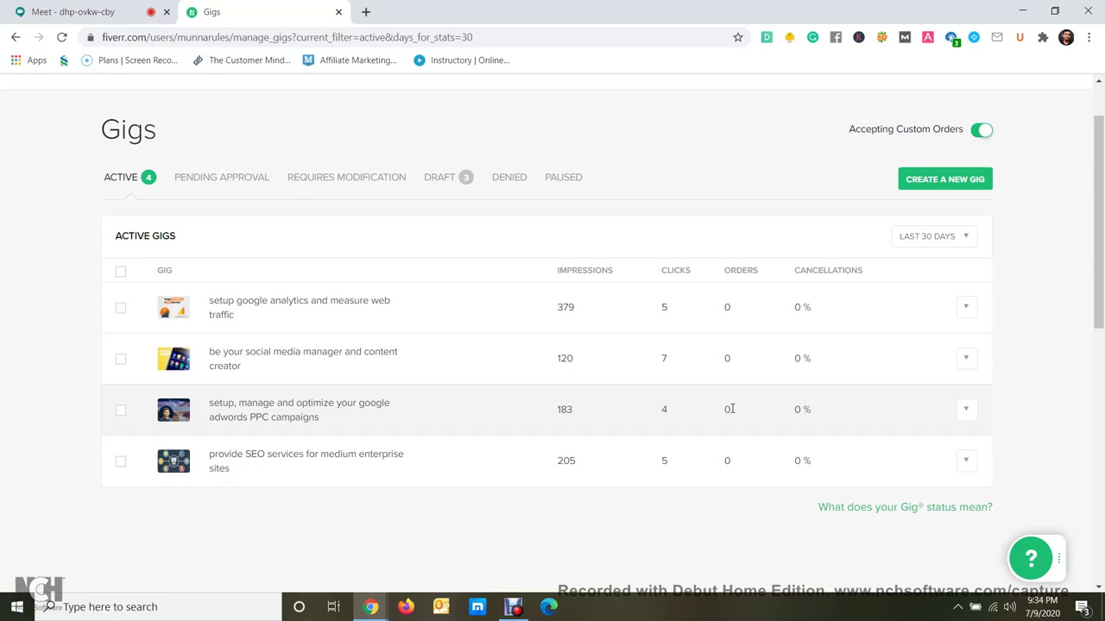
Review the impressions of each active gig, from the Google Analytics gig down to the SEO gig.
scroll(595, 406, "up", 2)
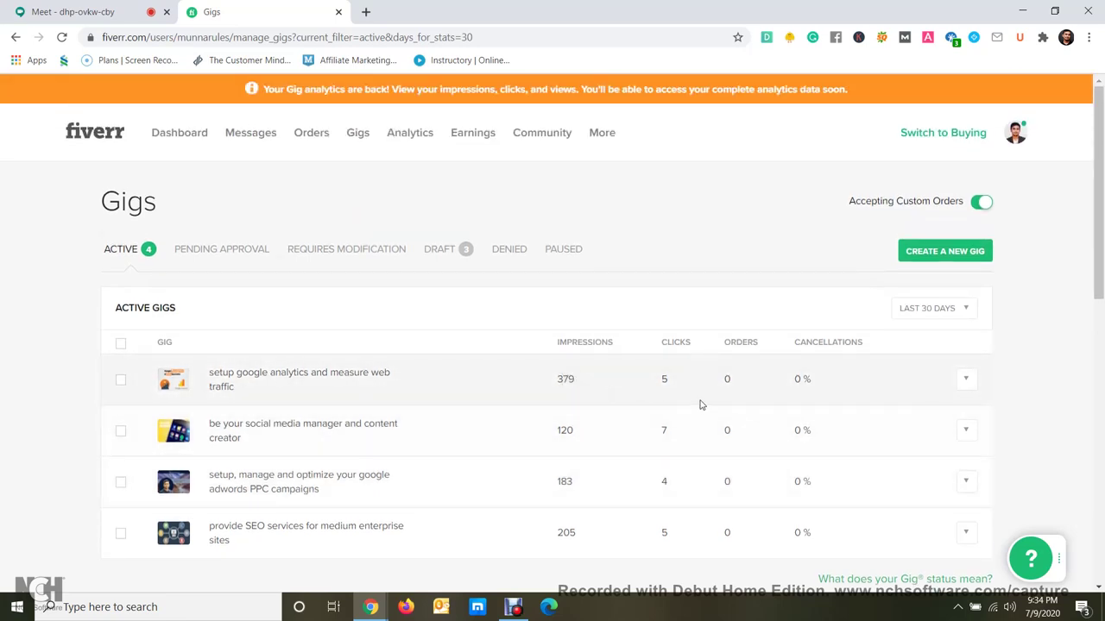
scroll(700, 404, "down", 2)
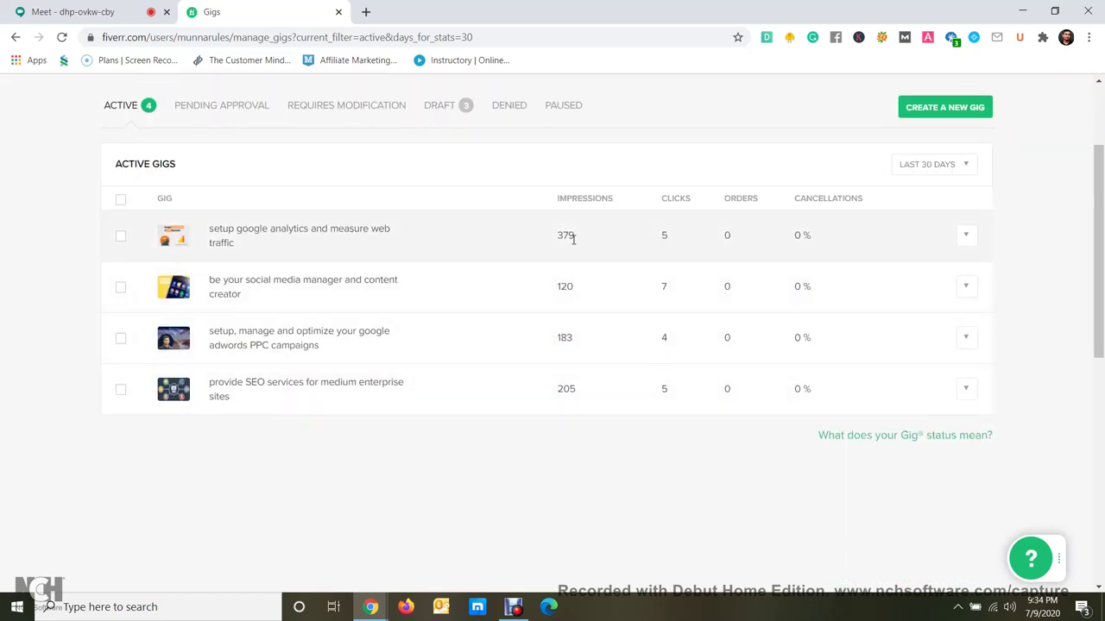
left_click_drag(574, 237, 546, 247)
left_click_drag(589, 296, 547, 294)
left_click_drag(587, 336, 554, 356)
left_click_drag(552, 402, 592, 412)
left_click(567, 286)
left_click_drag(580, 239, 547, 239)
left_click(601, 289)
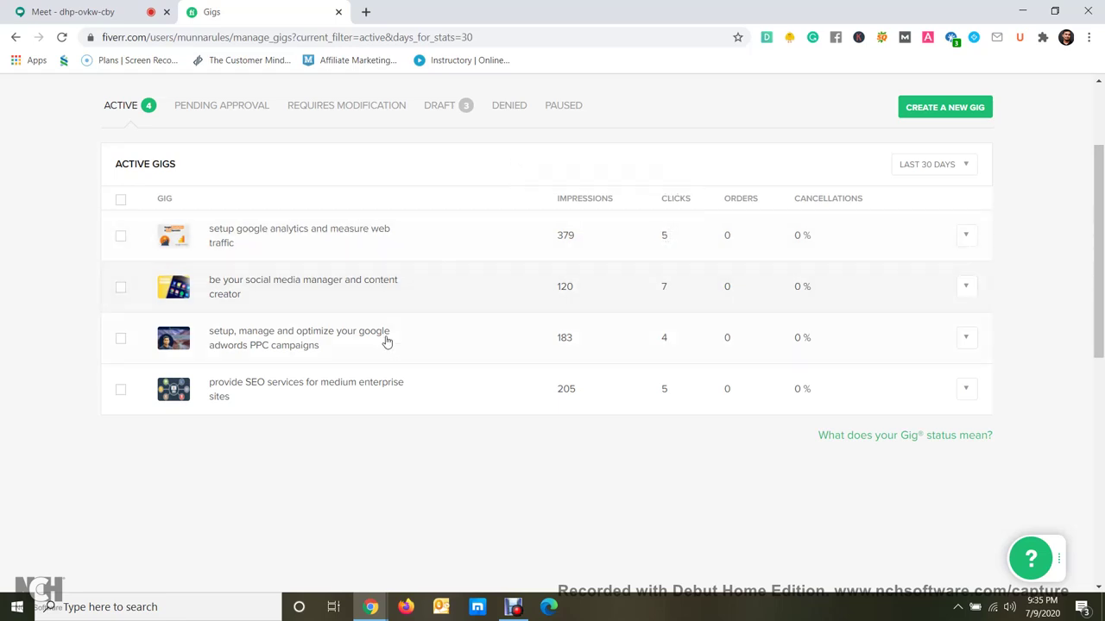
Examine the click counts of the social media manager gig and the SEO services gig.
double_click(665, 285)
double_click(664, 389)
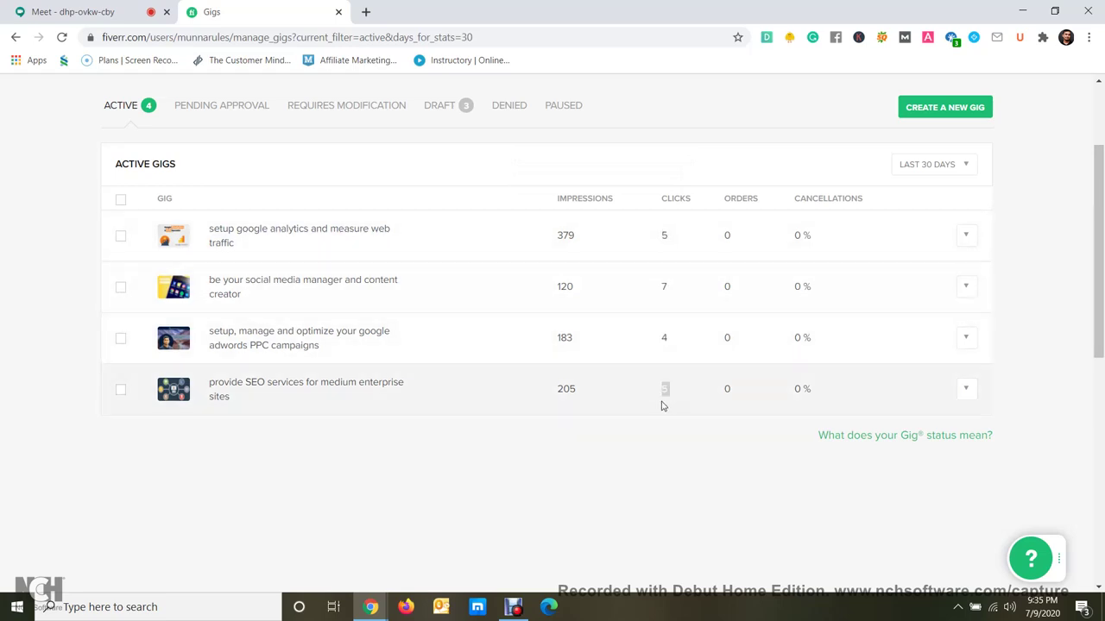
left_click(695, 370)
left_click(666, 392)
Check the Google Meet call for join requests and return to the Fiverr Gigs page.
key("ctrl+1")
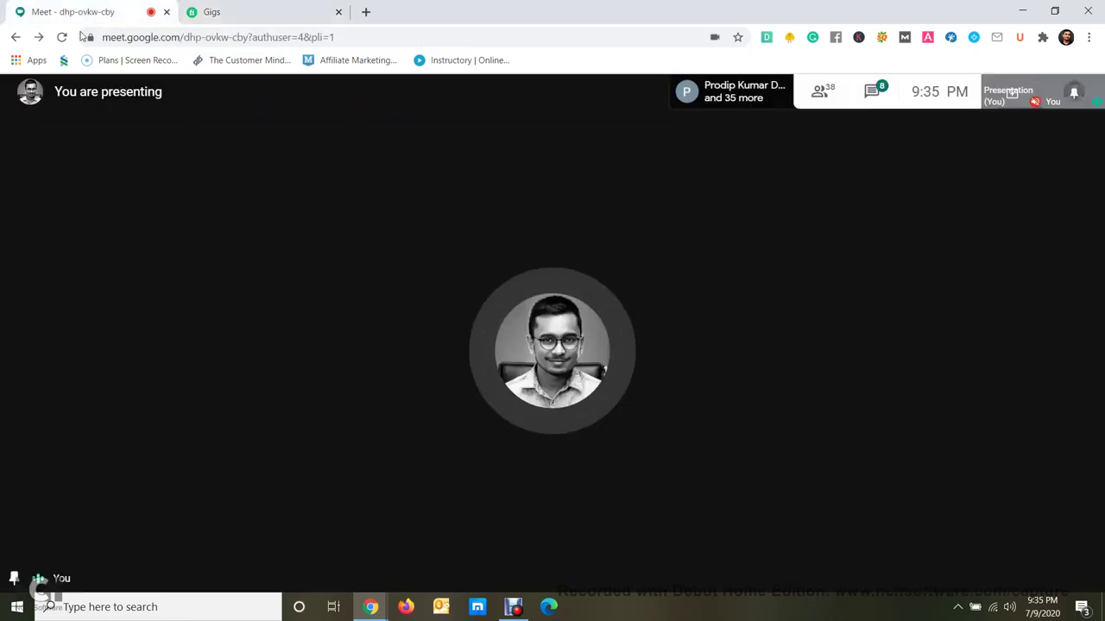
left_click(269, 19)
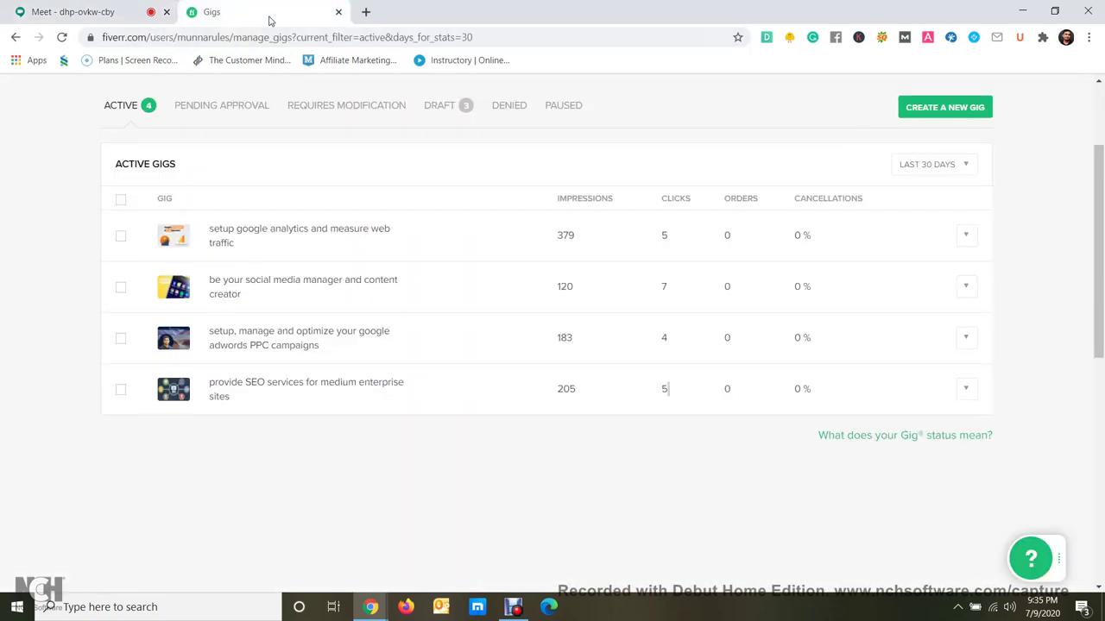
scroll(411, 188, "up", 2)
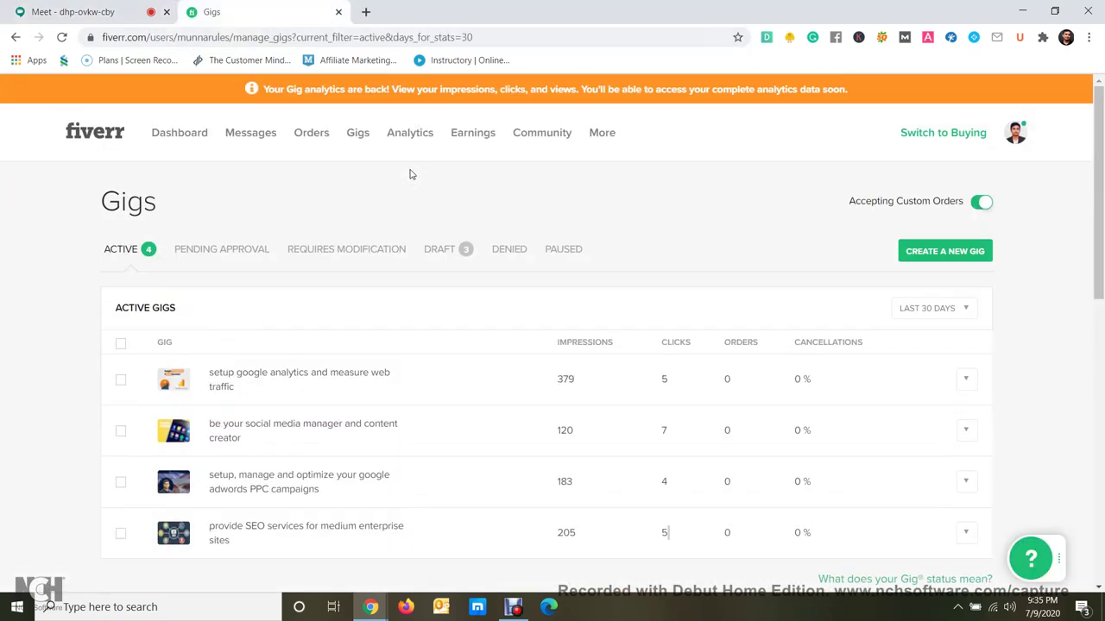
scroll(410, 174, "down", 2)
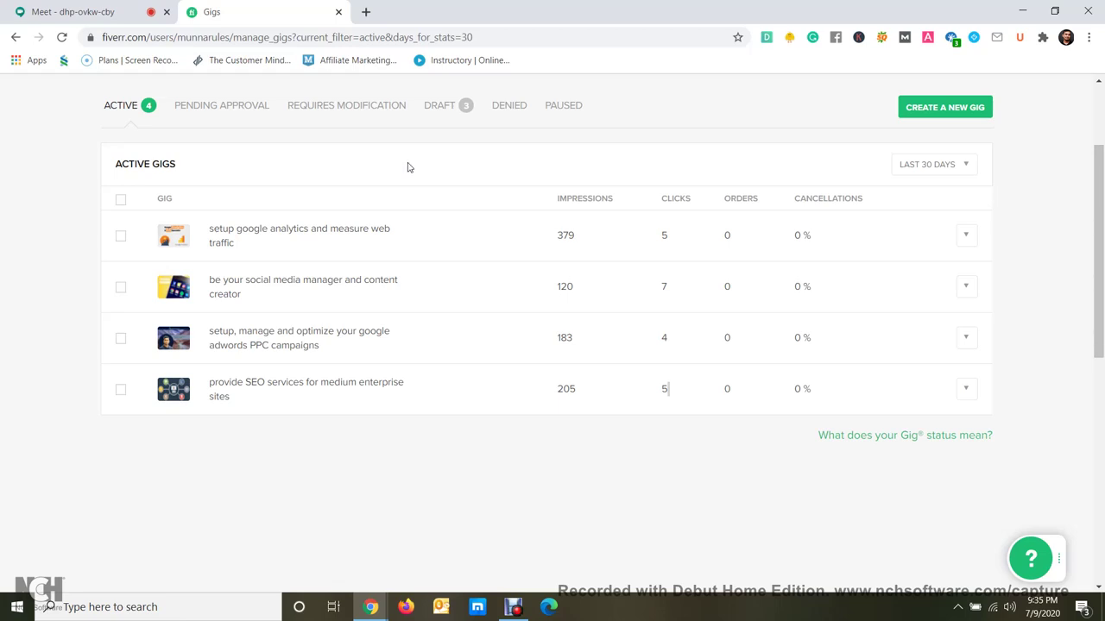
Open the seller's own profile page from the account options.
scroll(438, 199, "up", 2)
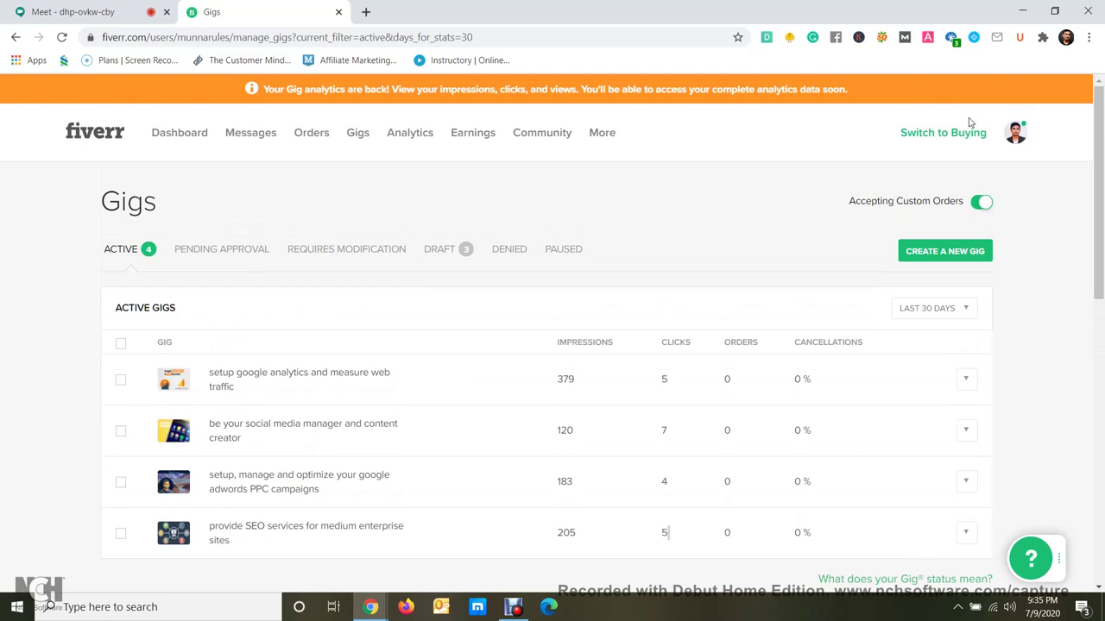
left_click(1015, 138)
left_click(936, 174)
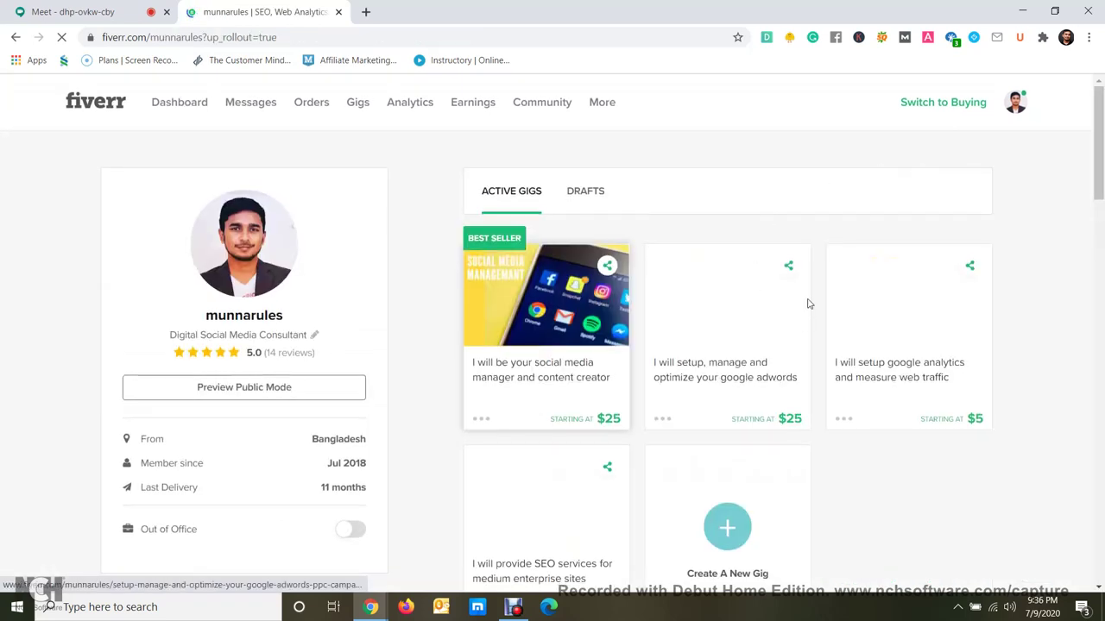
Open the social media manager and content creator gig from the profile and copy its page address.
scroll(808, 303, "down", 2)
scroll(806, 301, "up", 1)
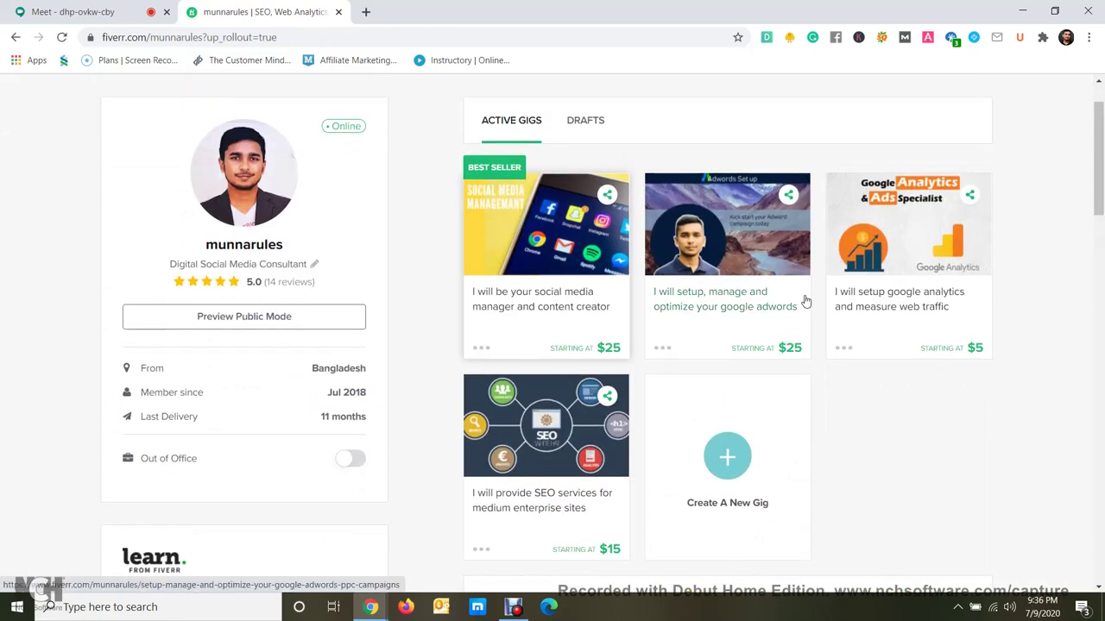
left_click(568, 296)
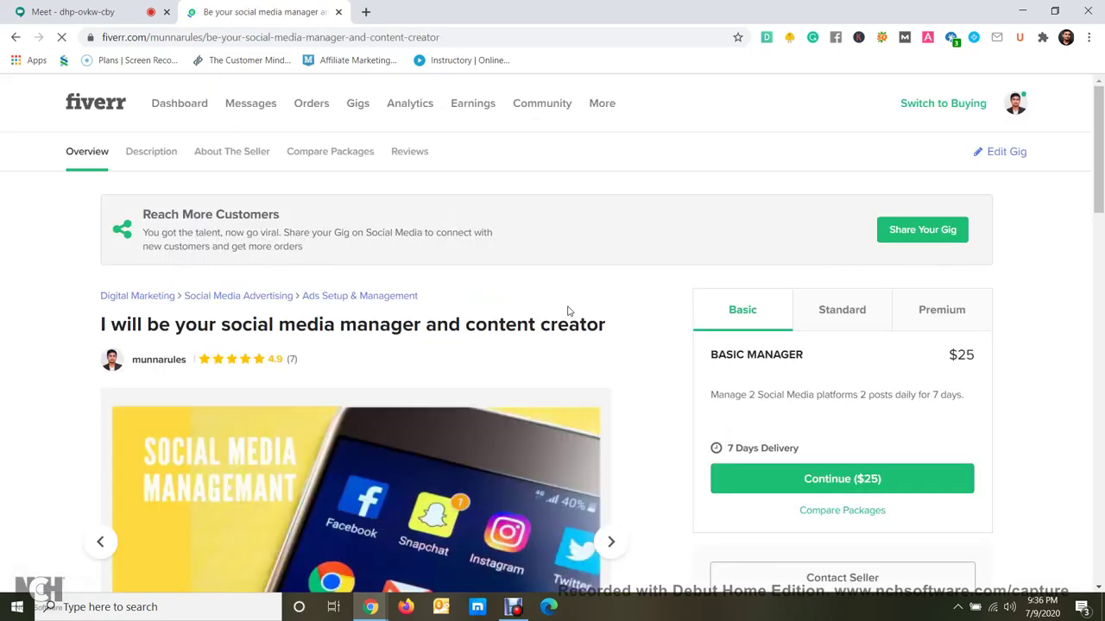
left_click(267, 43)
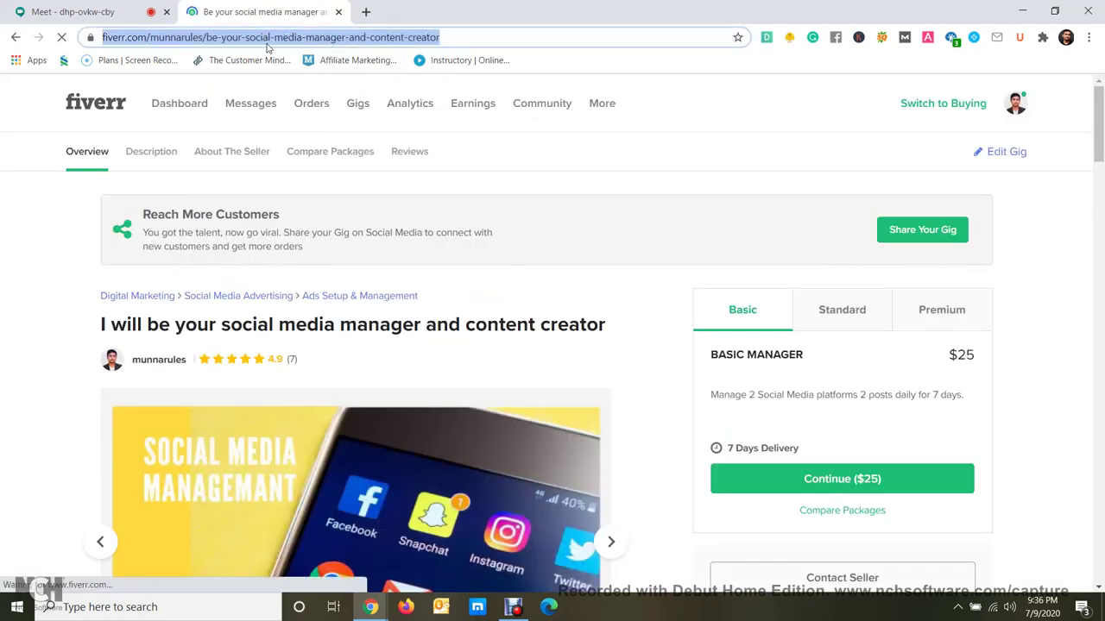
right_click(271, 39)
left_click(304, 120)
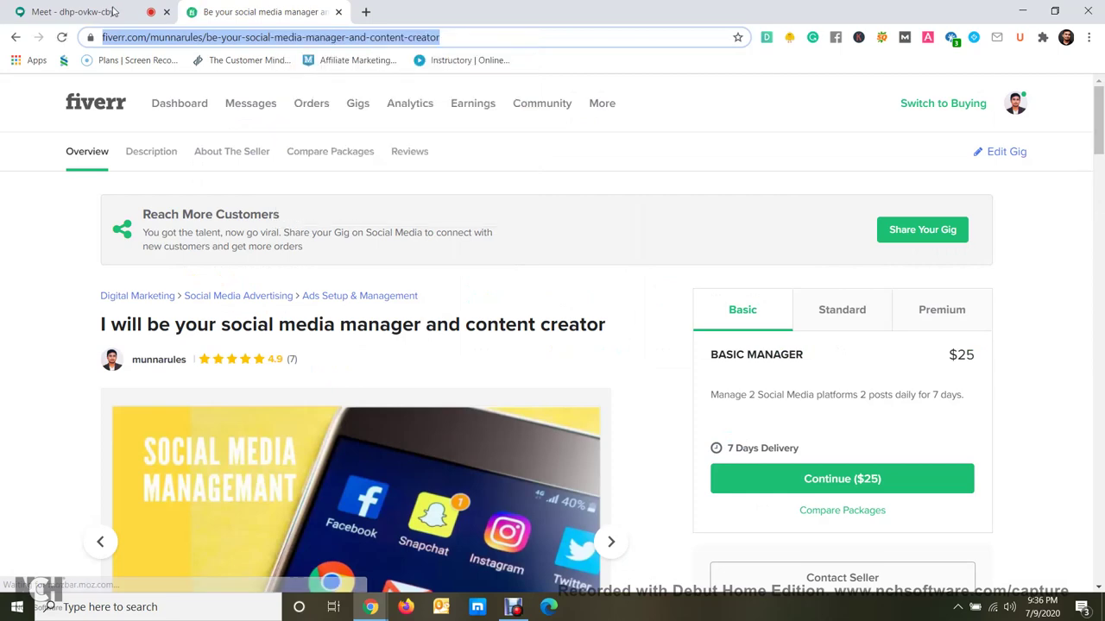
Send the copied gig link to everyone in the Google Meet call's chat.
left_click(86, 11)
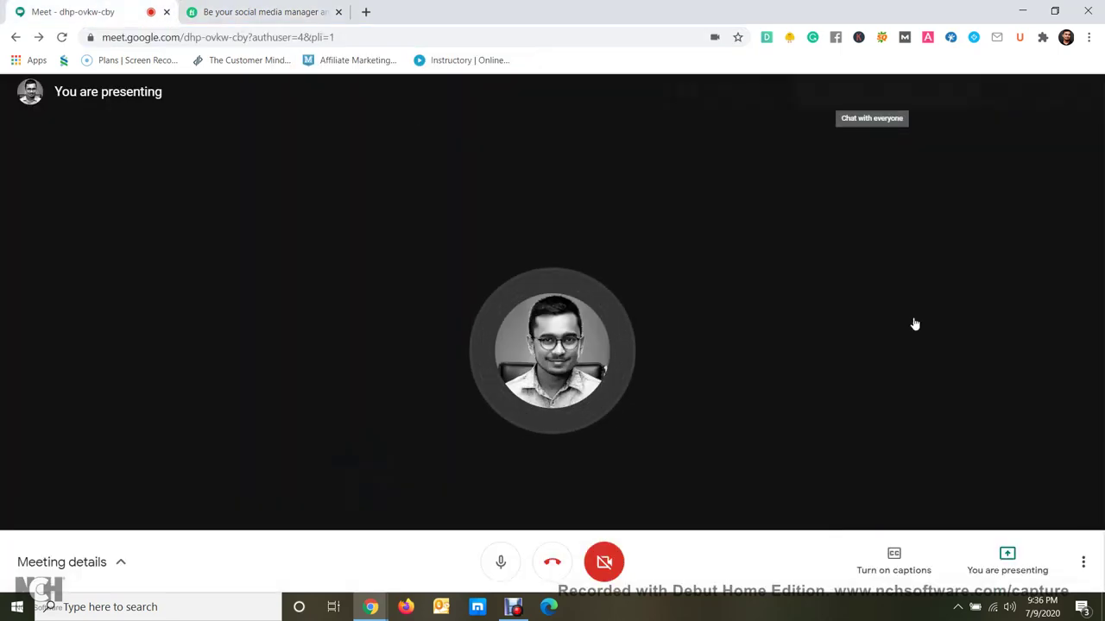
left_click(871, 92)
left_click(959, 567)
key("ctrl+v")
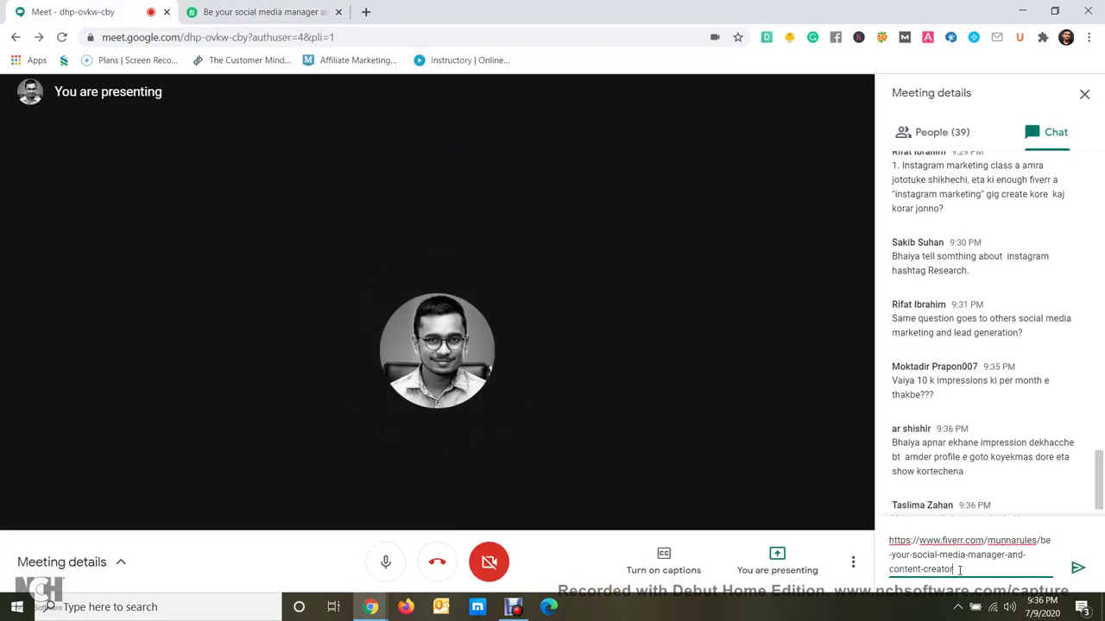
key("Return")
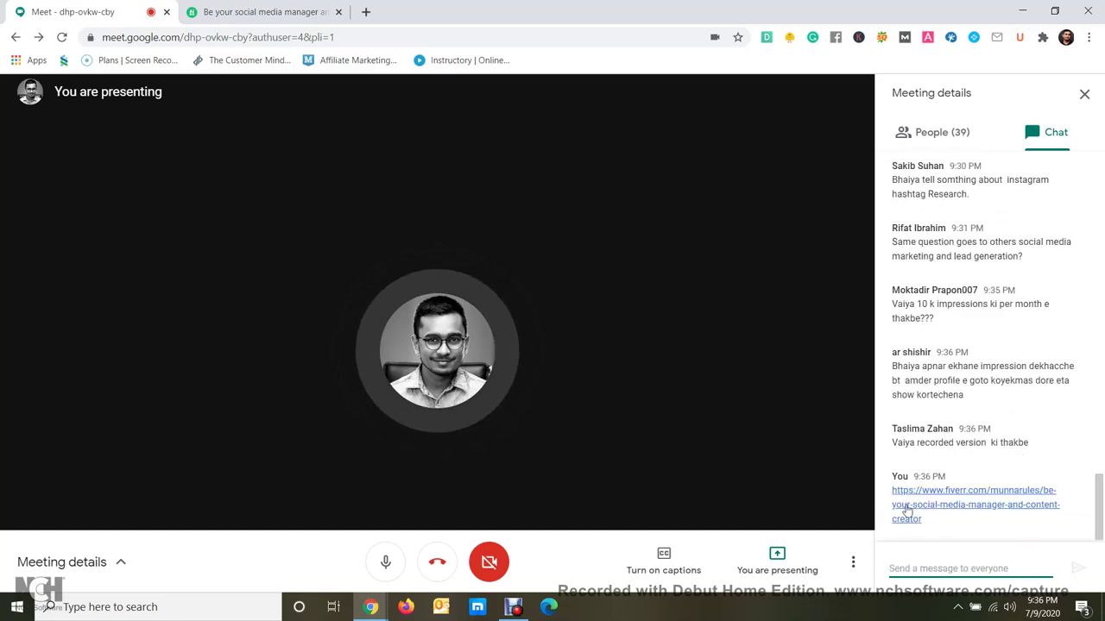
Return to the Fiverr gig page and look through its overview, images and description.
key("ctrl+Tab")
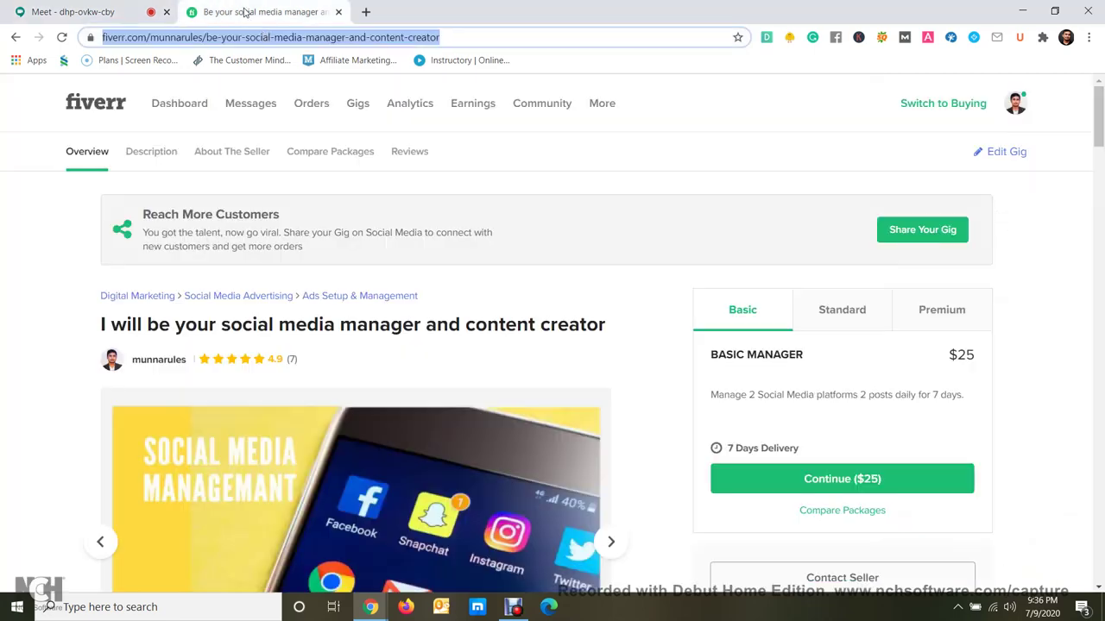
left_click(632, 251)
scroll(634, 252, "down", 4)
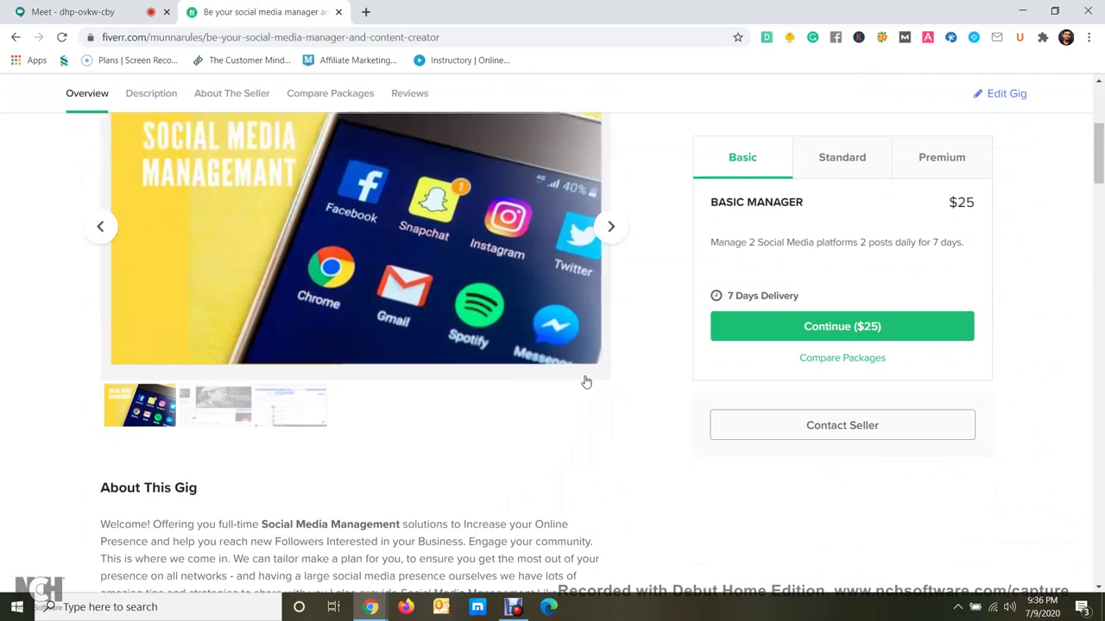
scroll(585, 381, "up", 3)
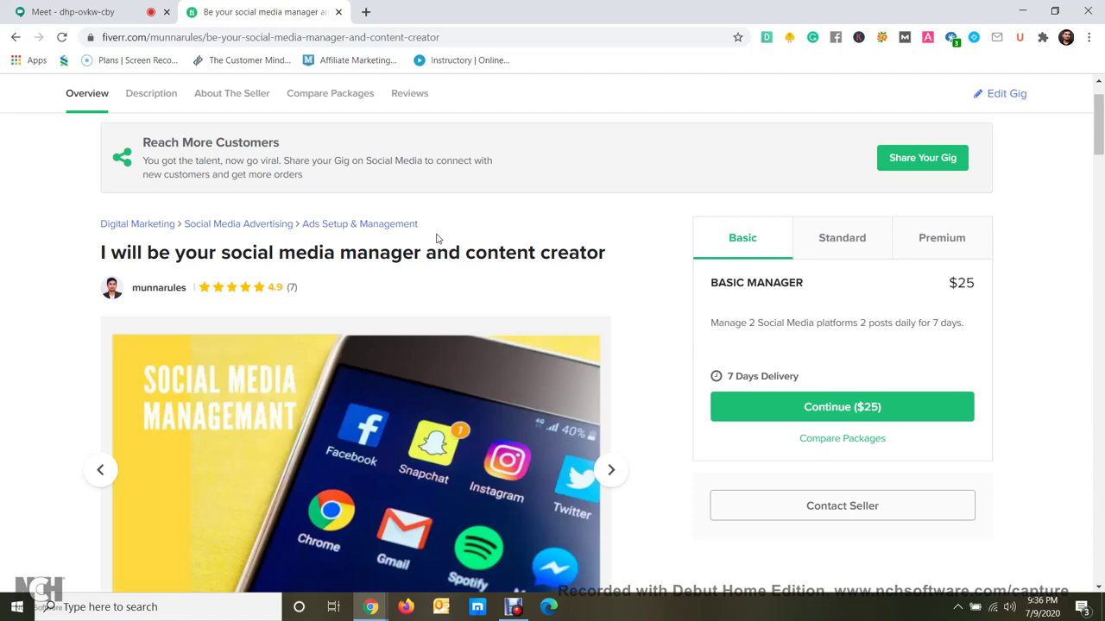
scroll(446, 256, "down", 10)
scroll(451, 276, "up", 5)
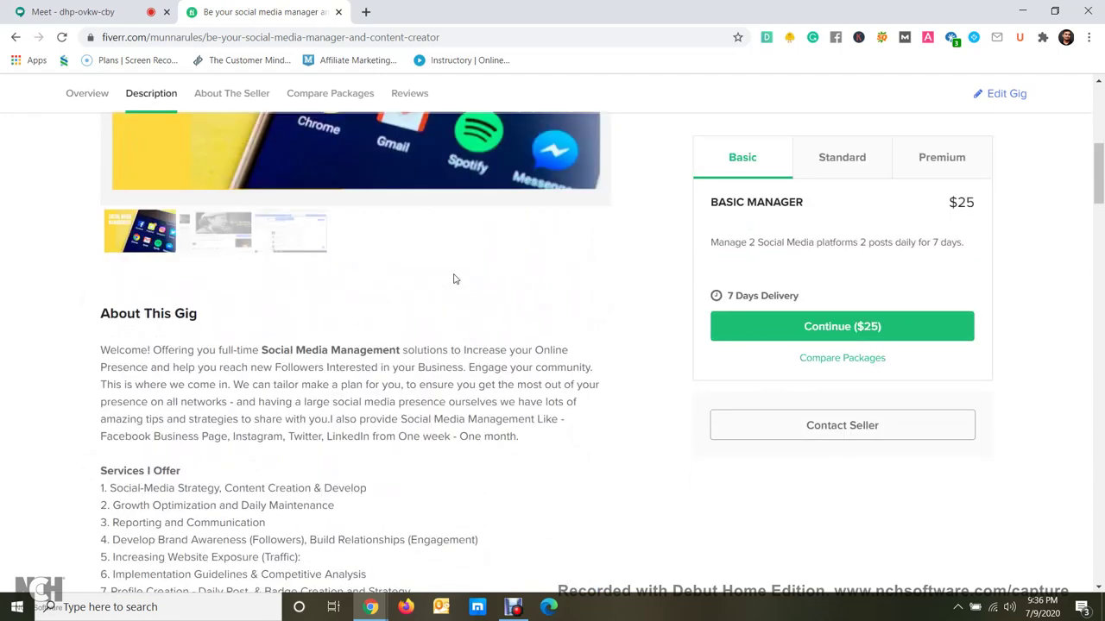
scroll(453, 279, "up", 5)
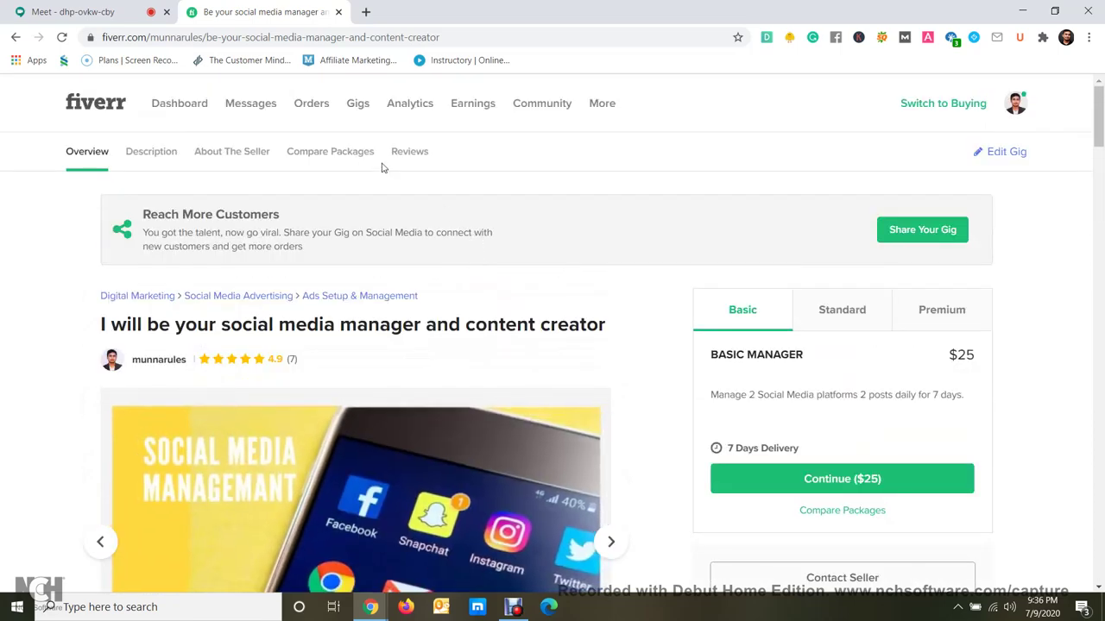
scroll(560, 251, "down", 6)
scroll(332, 273, "up", 6)
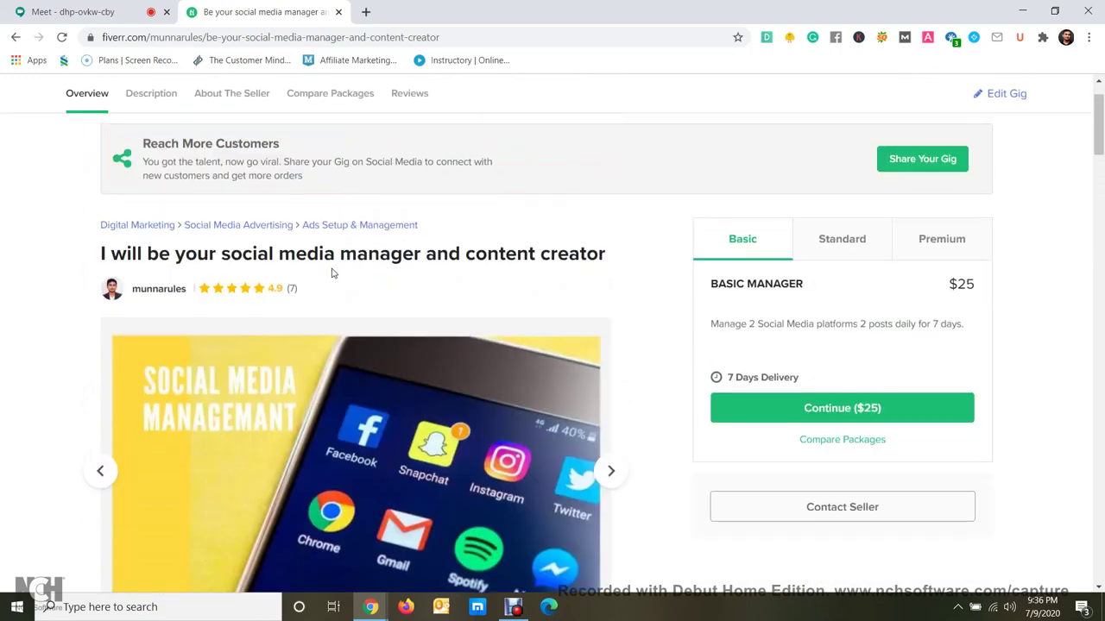
scroll(331, 272, "up", 1)
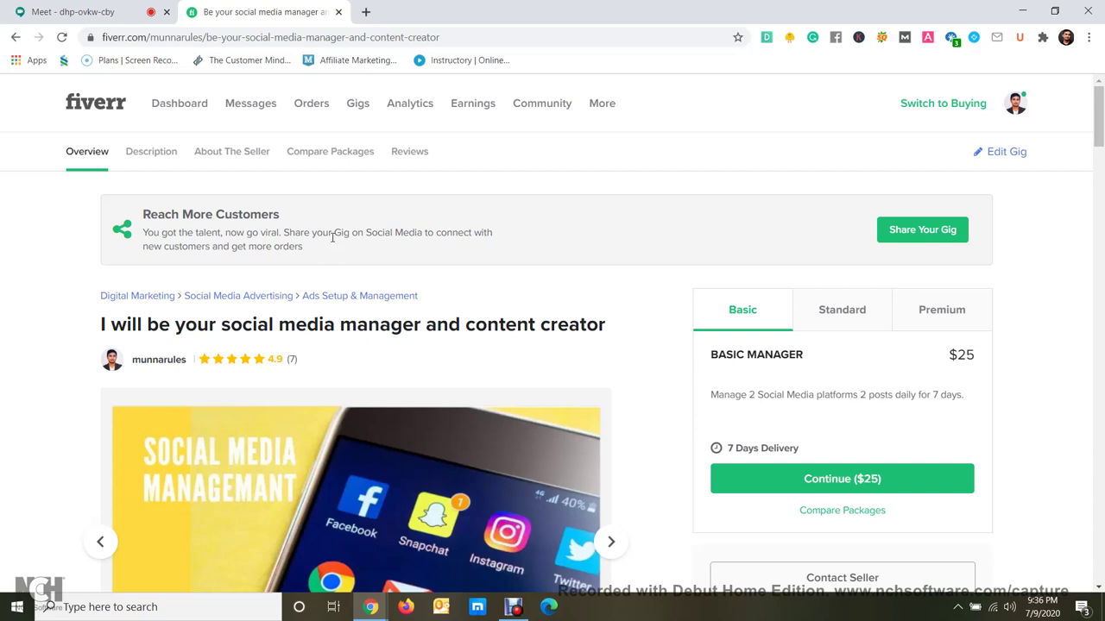
Copy the social media manager gig's address again and open Facebook in a new browser tab.
left_click(298, 32)
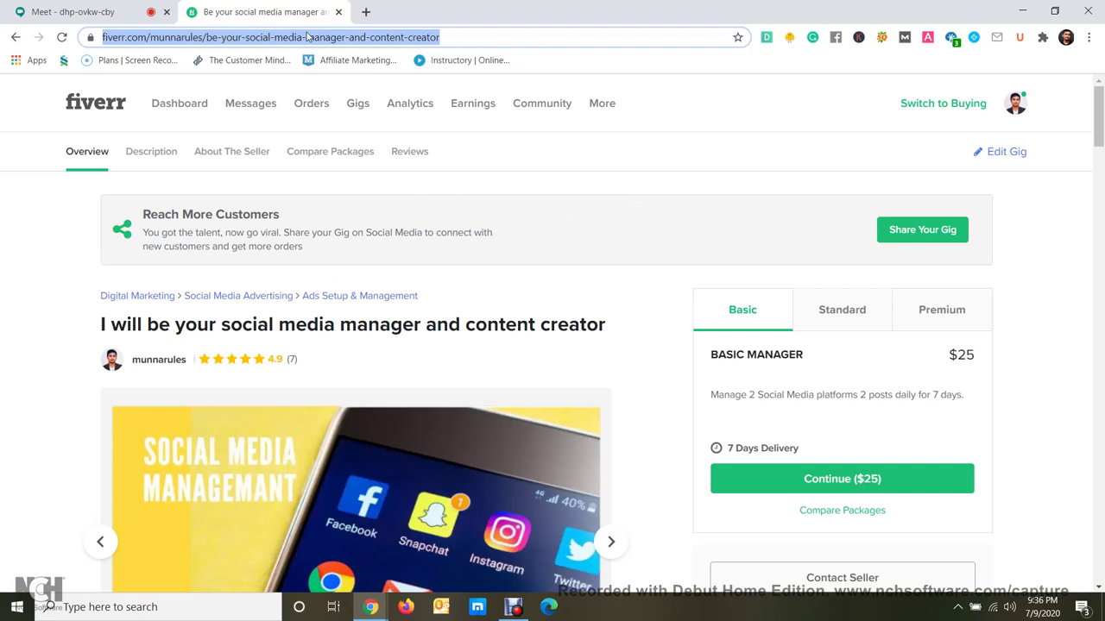
right_click(307, 36)
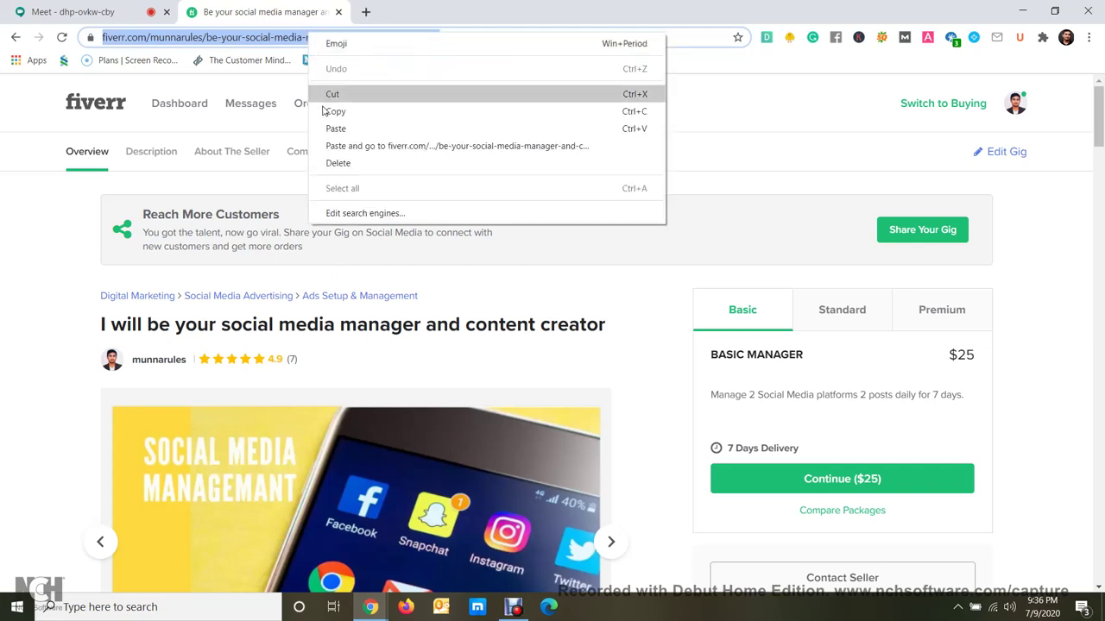
left_click(336, 113)
left_click(367, 10)
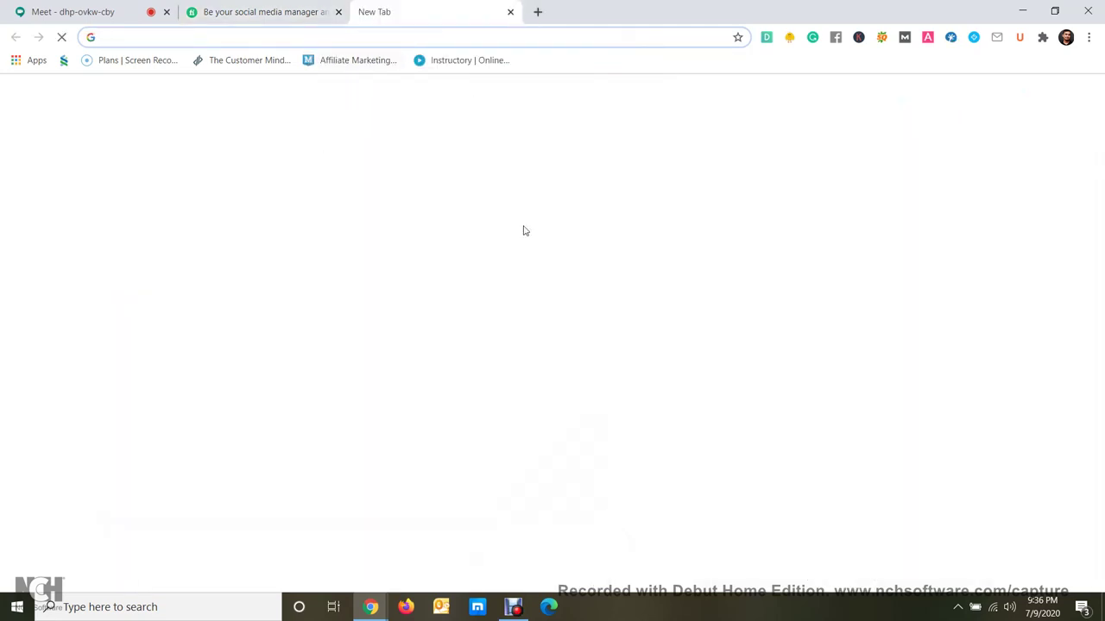
left_click(477, 371)
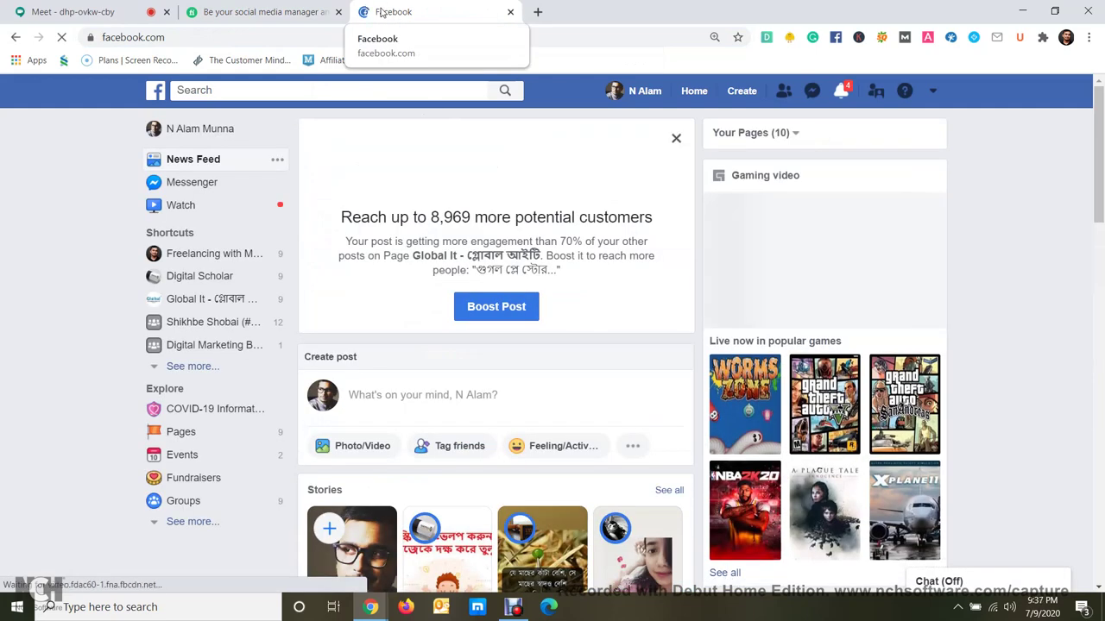
Draft a post containing the copied Fiverr gig link on the personal Facebook profile.
left_click(658, 101)
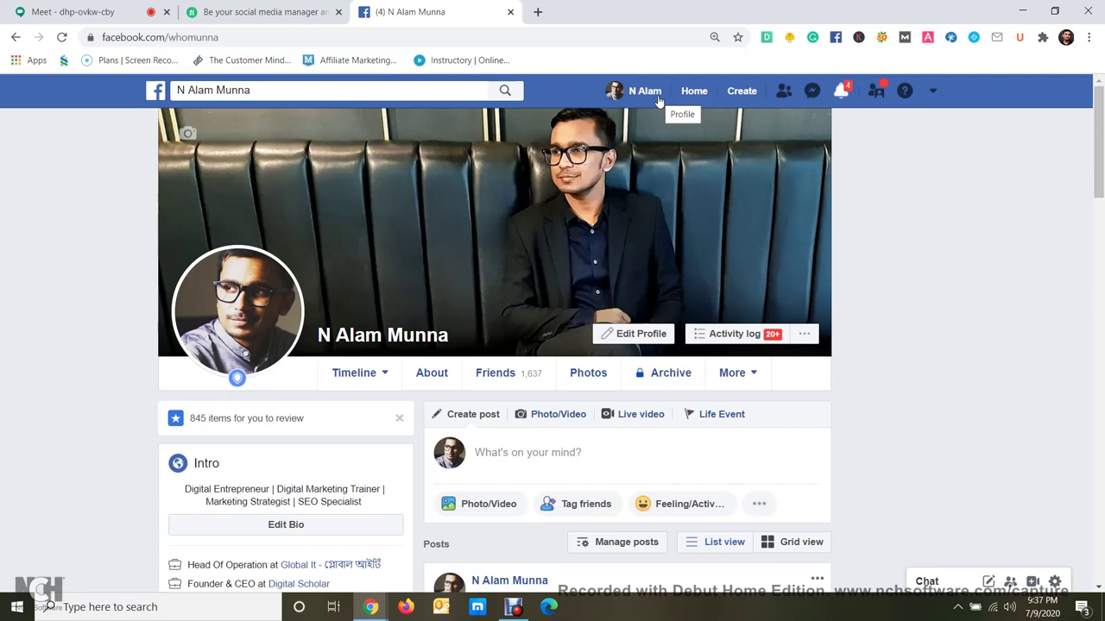
scroll(623, 313, "down", 2)
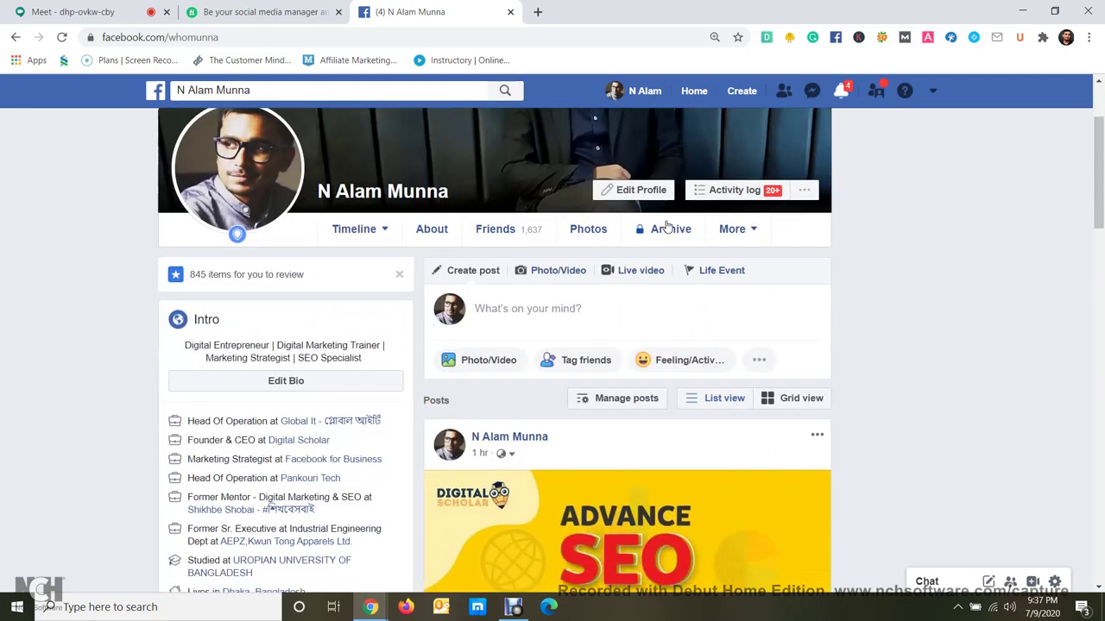
left_click(623, 313)
key("ctrl+v")
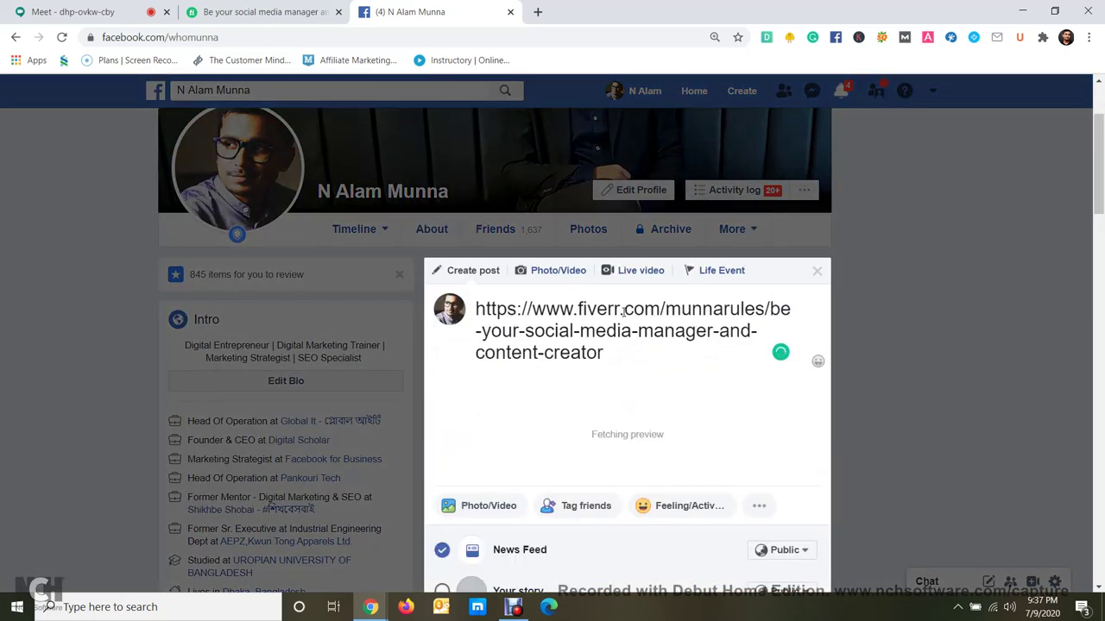
scroll(518, 270, "down", 2)
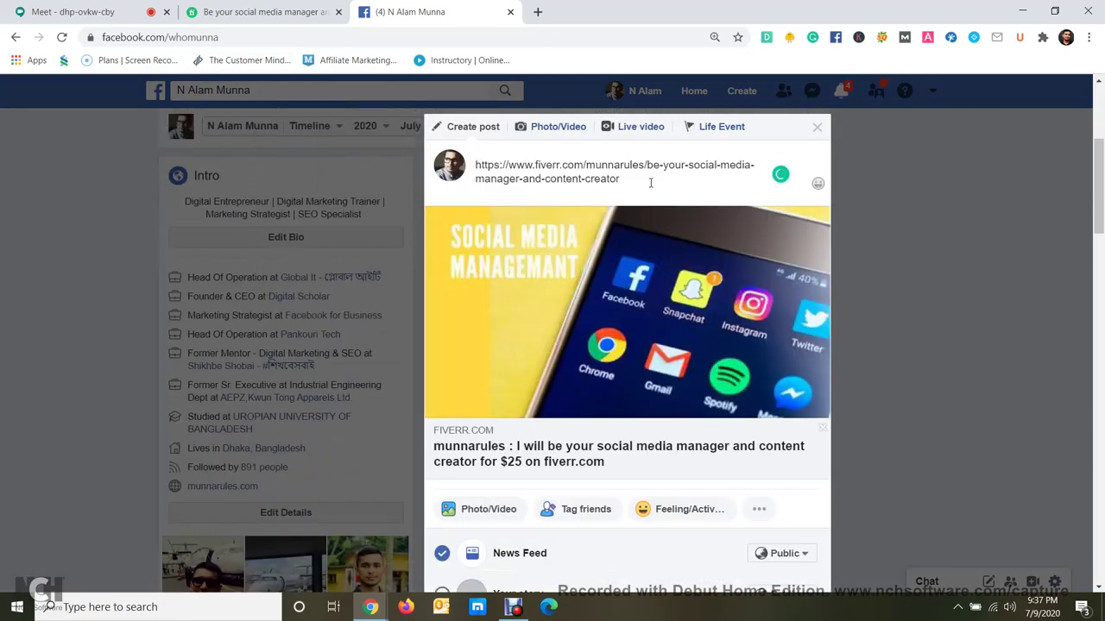
left_click(647, 182)
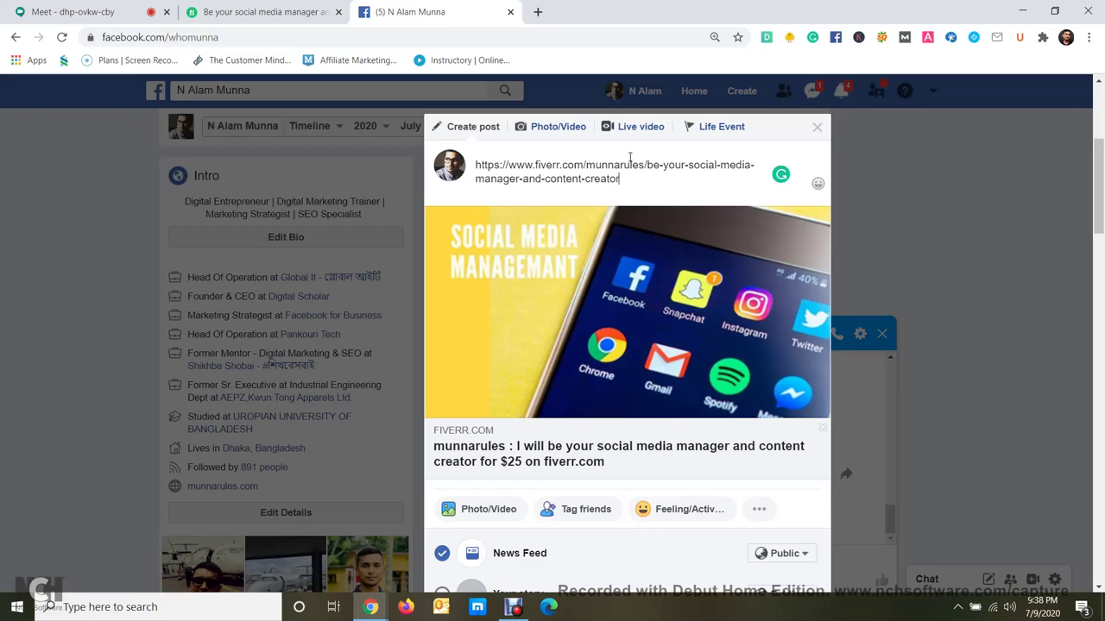
Discard the draft post by closing its Facebook page, and reopen Facebook in a new browser tab.
left_click(537, 12)
left_click(511, 12)
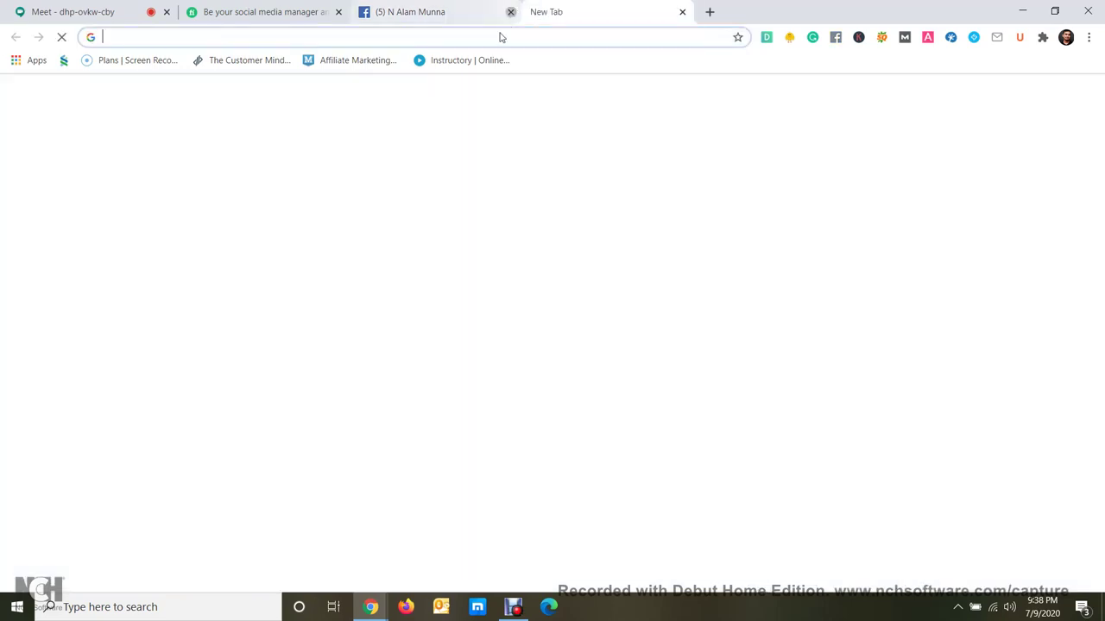
left_click(623, 121)
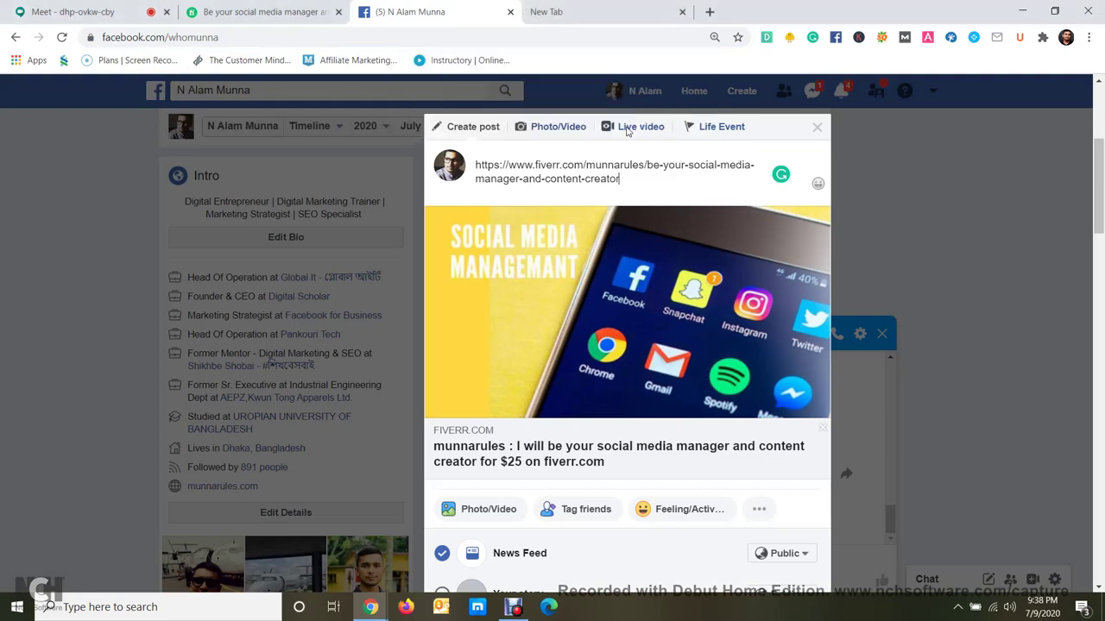
left_click(472, 347)
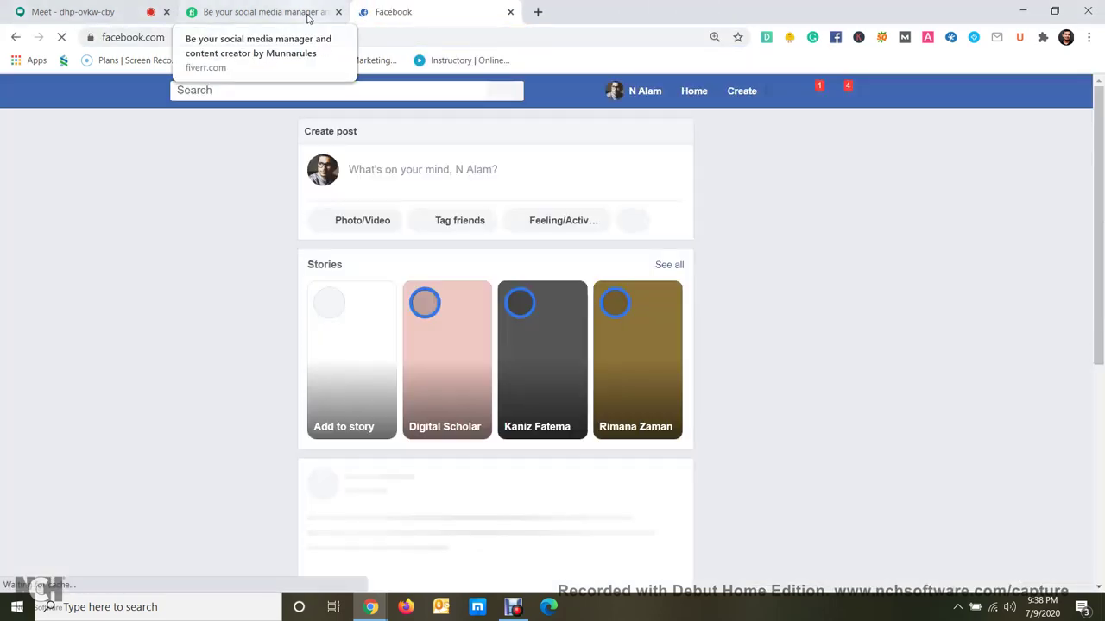
Open the personal Facebook profile again and dismiss the incoming chat window.
left_click(646, 92)
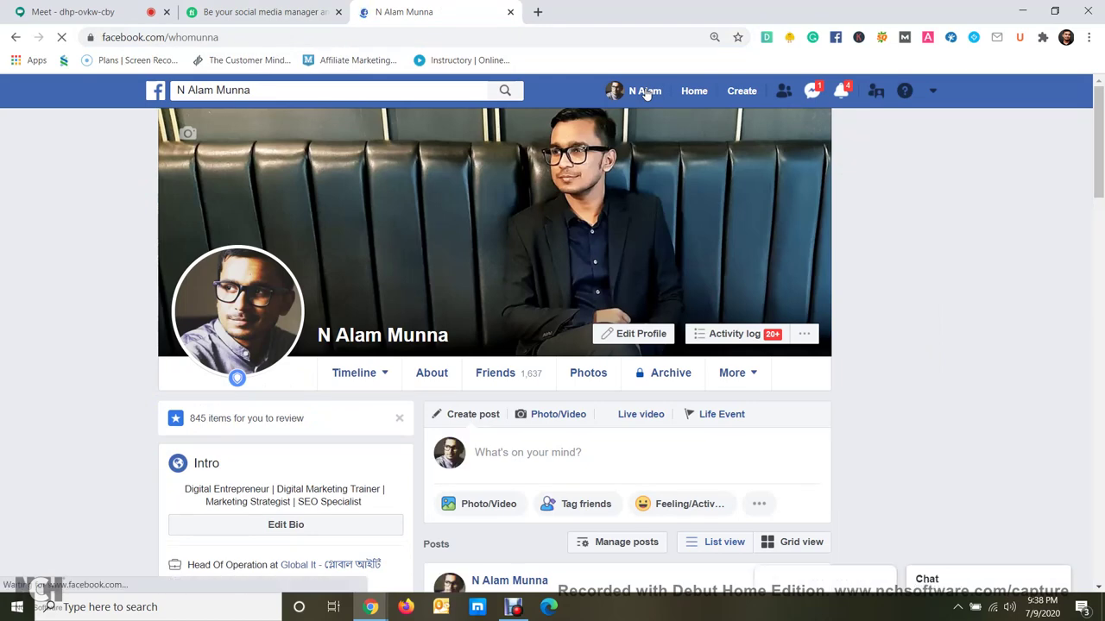
scroll(682, 129, "down", 3)
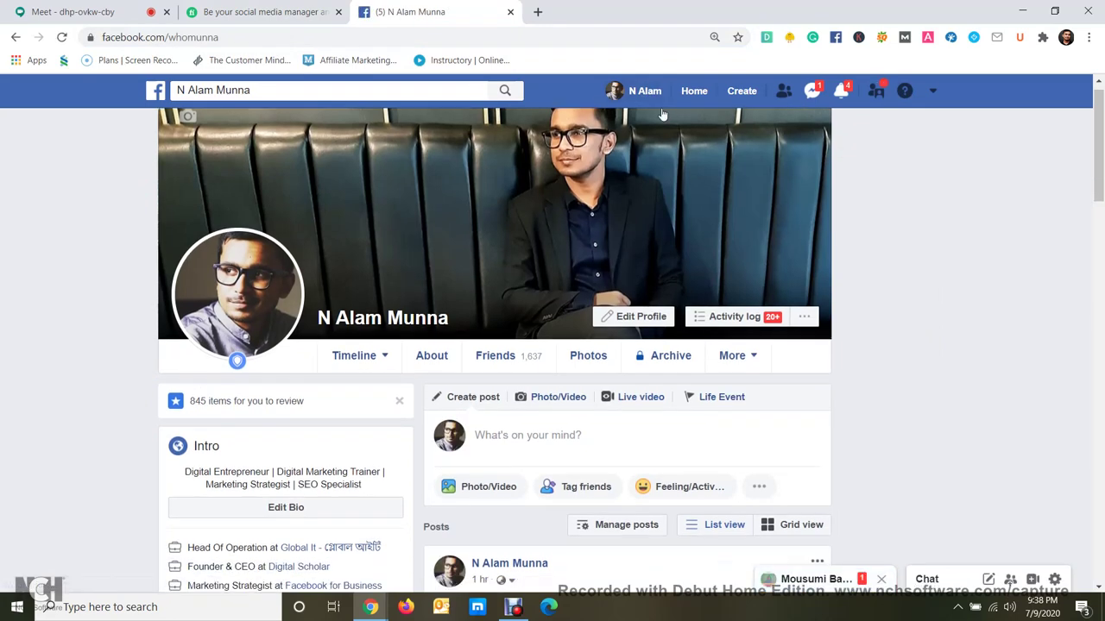
left_click(882, 580)
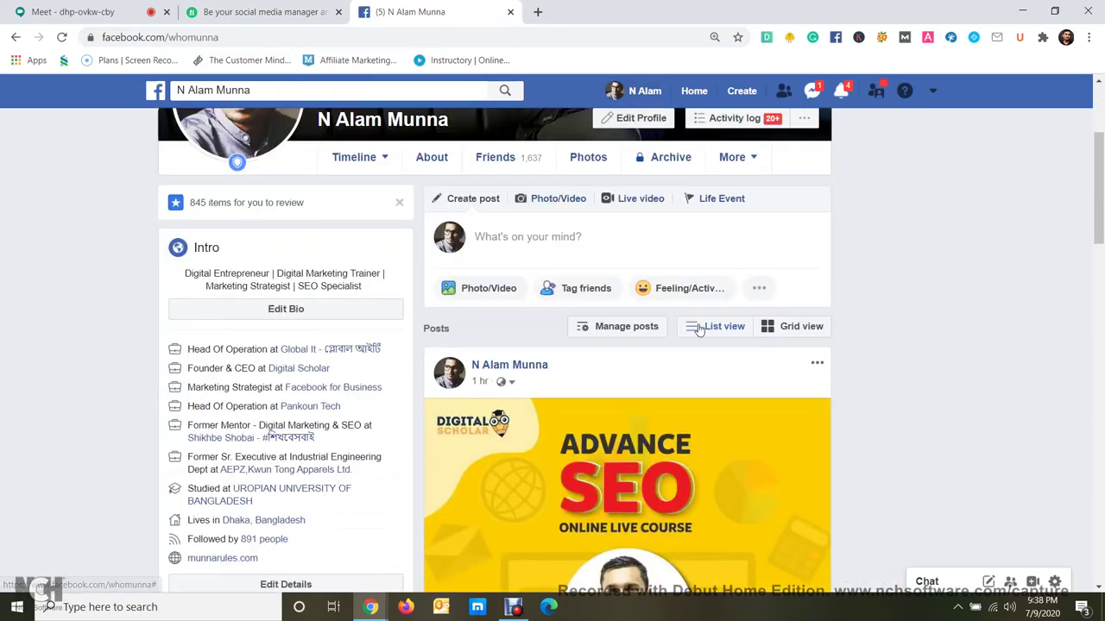
scroll(695, 329, "up", 3)
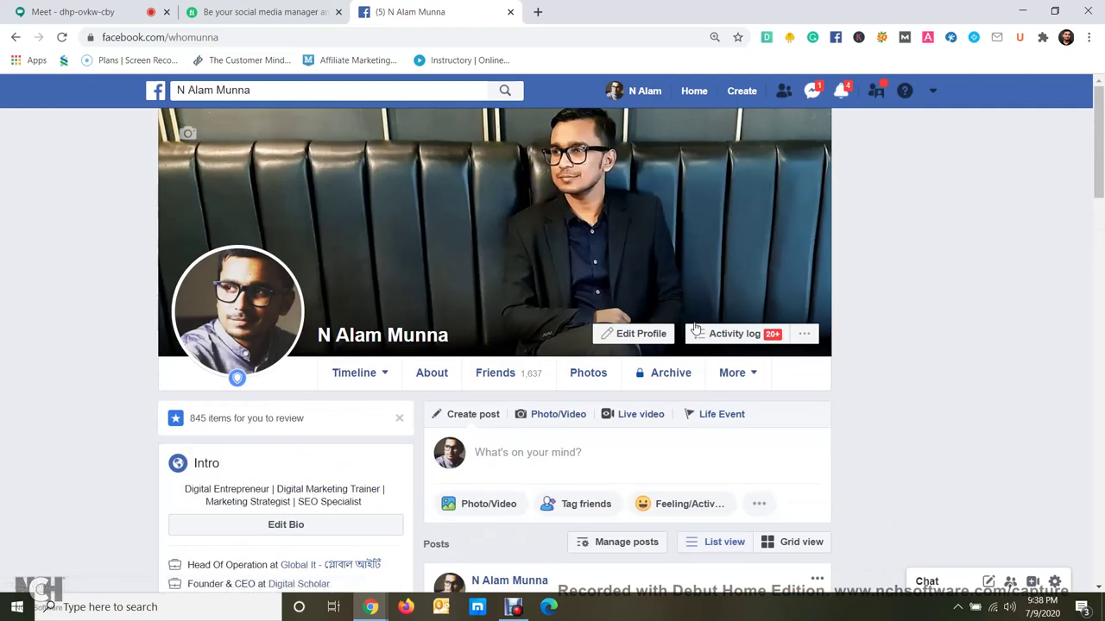
Save the Fiverr gig's full-size cover image to Downloads as the JPEG be-your-social-media-manager-and-content-creator, and close the enlarged view.
left_click(287, 17)
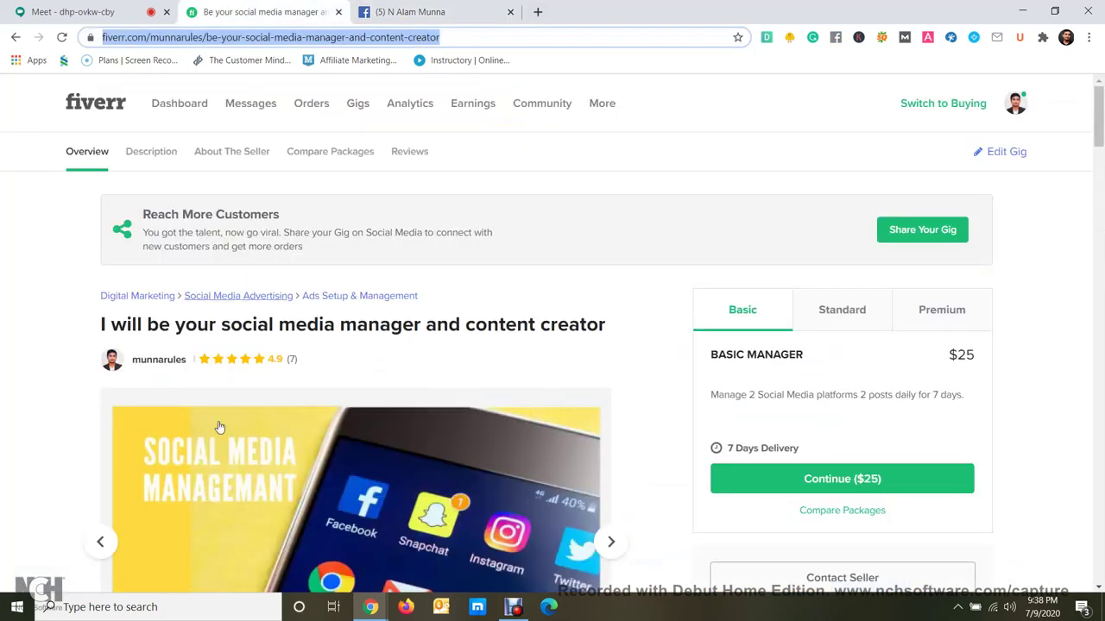
scroll(220, 428, "down", 2)
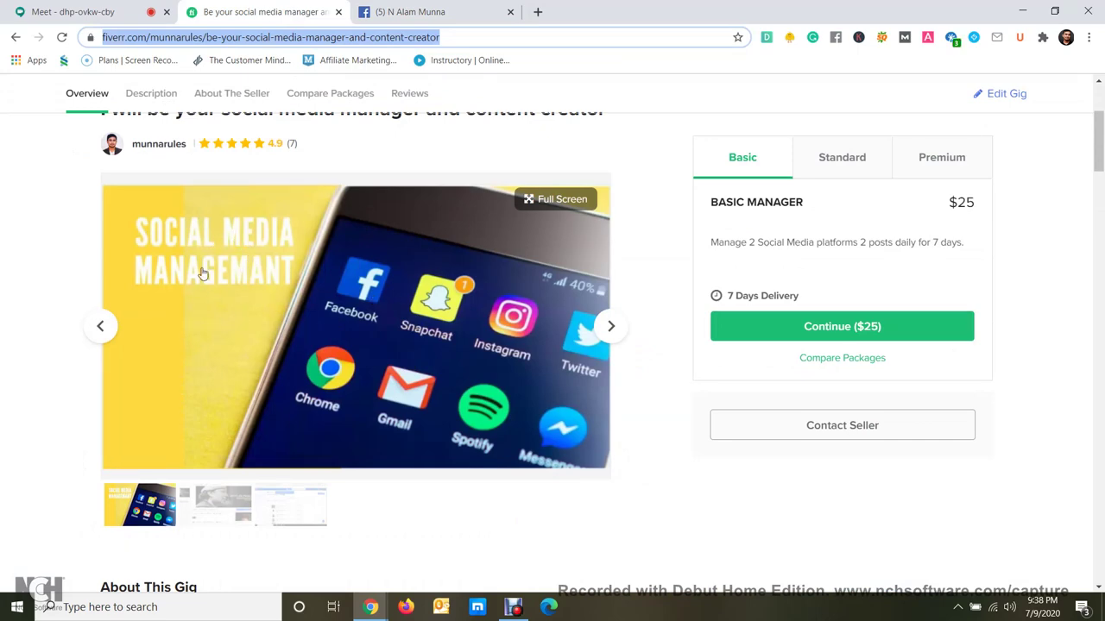
left_click(426, 322)
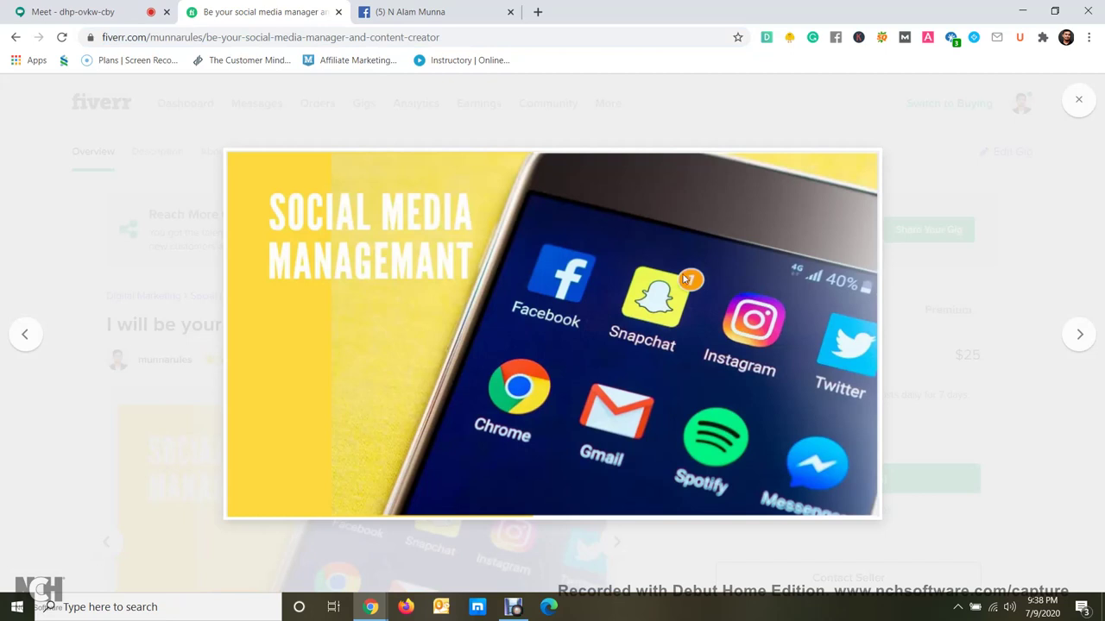
right_click(686, 279)
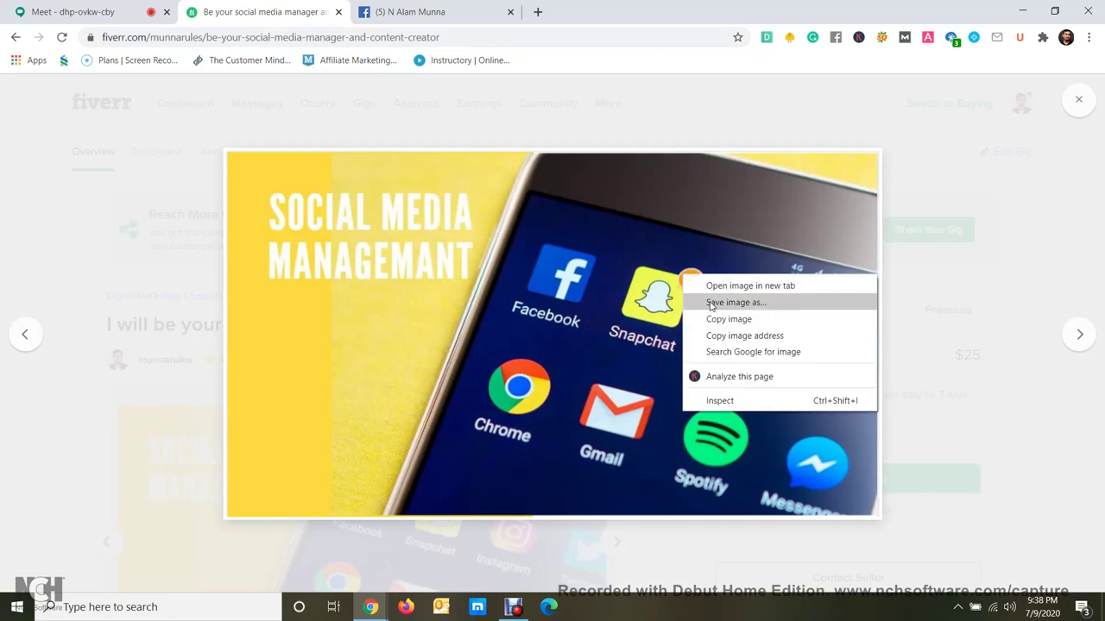
left_click(760, 309)
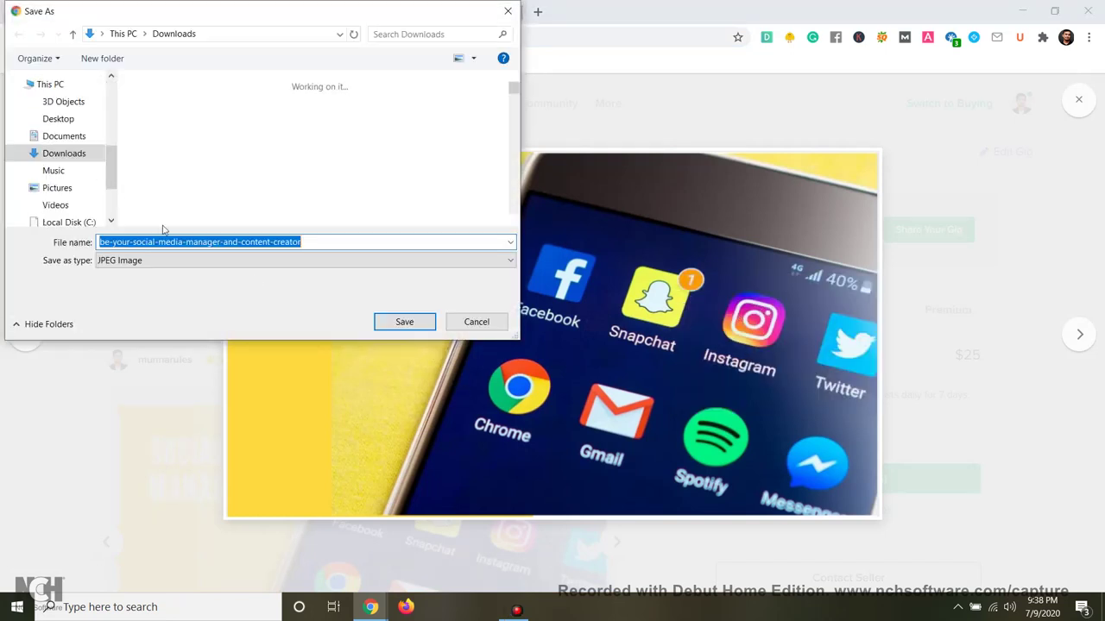
left_click(402, 321)
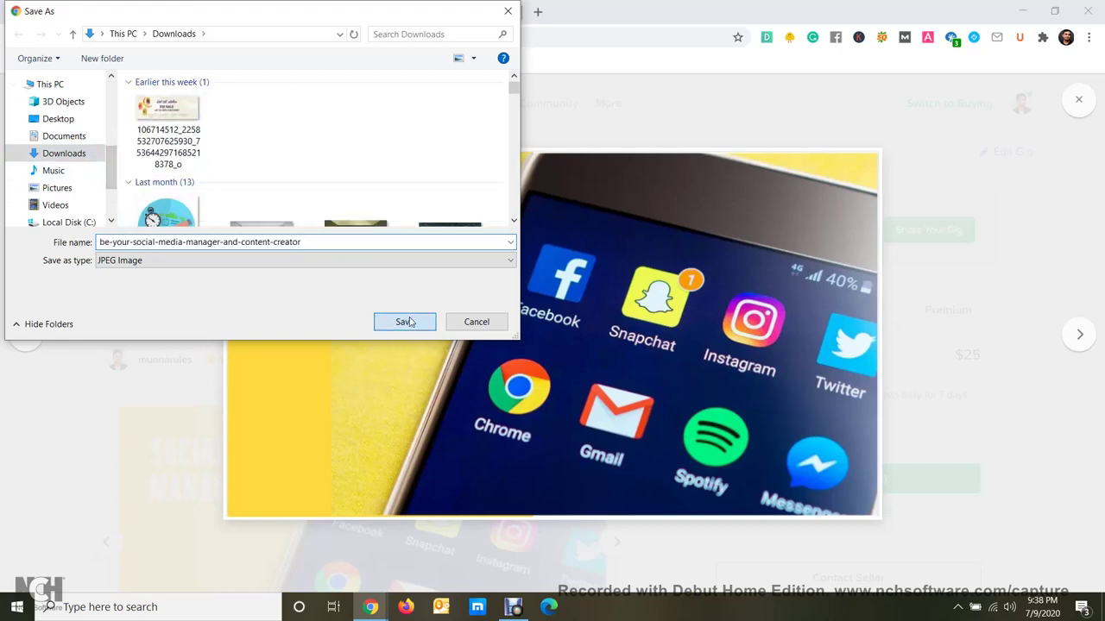
left_click(1078, 100)
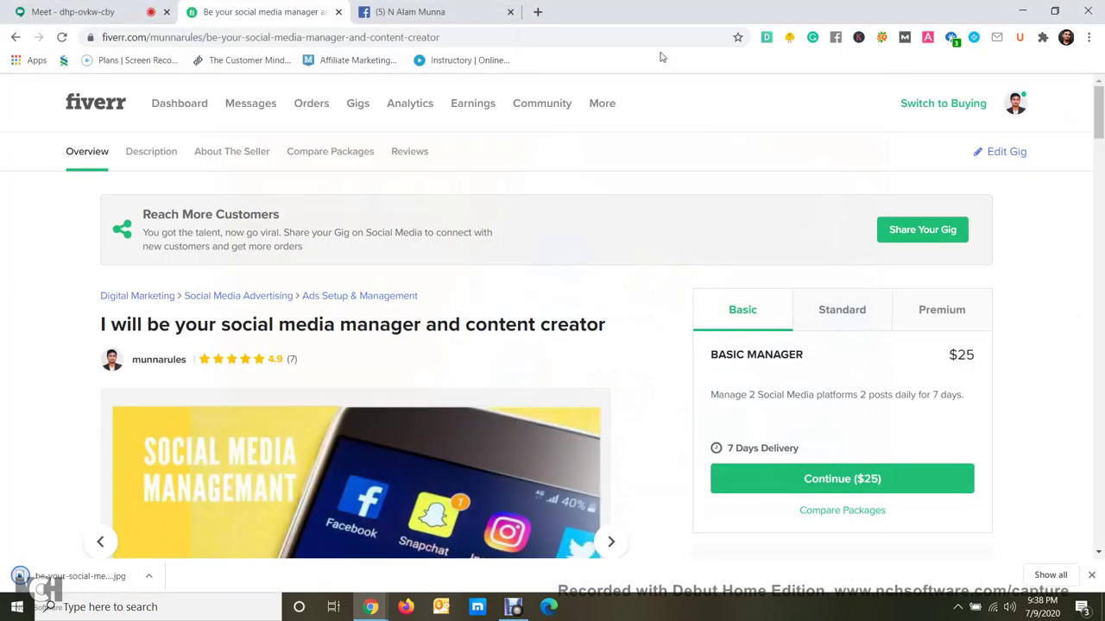
Open the free stock image sites pixabay.com and pexels.com in separate new browser tabs.
left_click(538, 12)
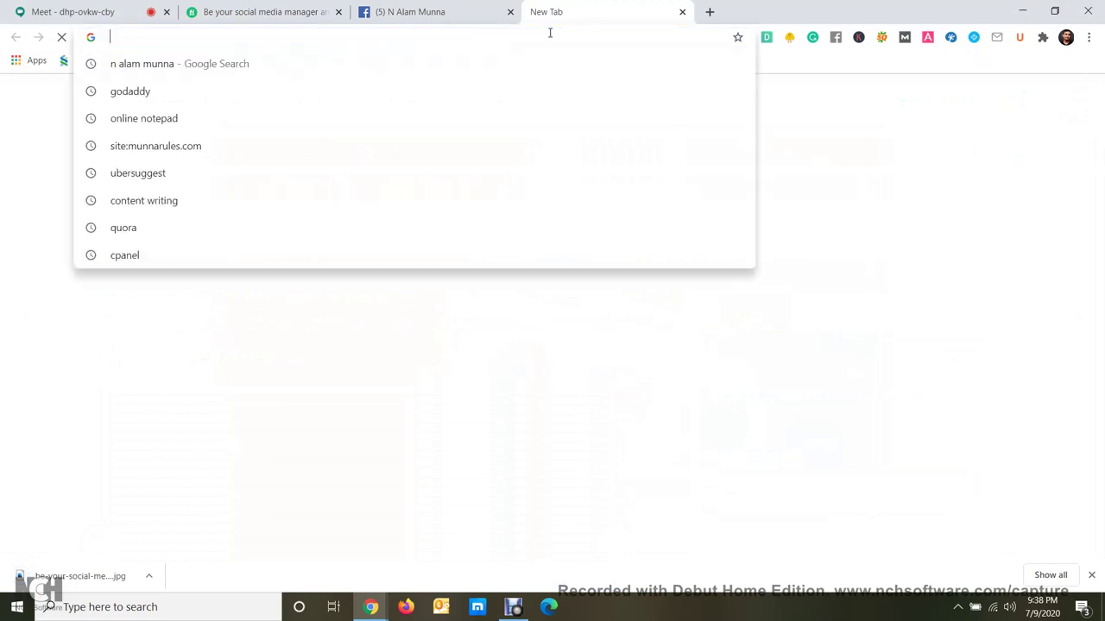
type("pixabay.com")
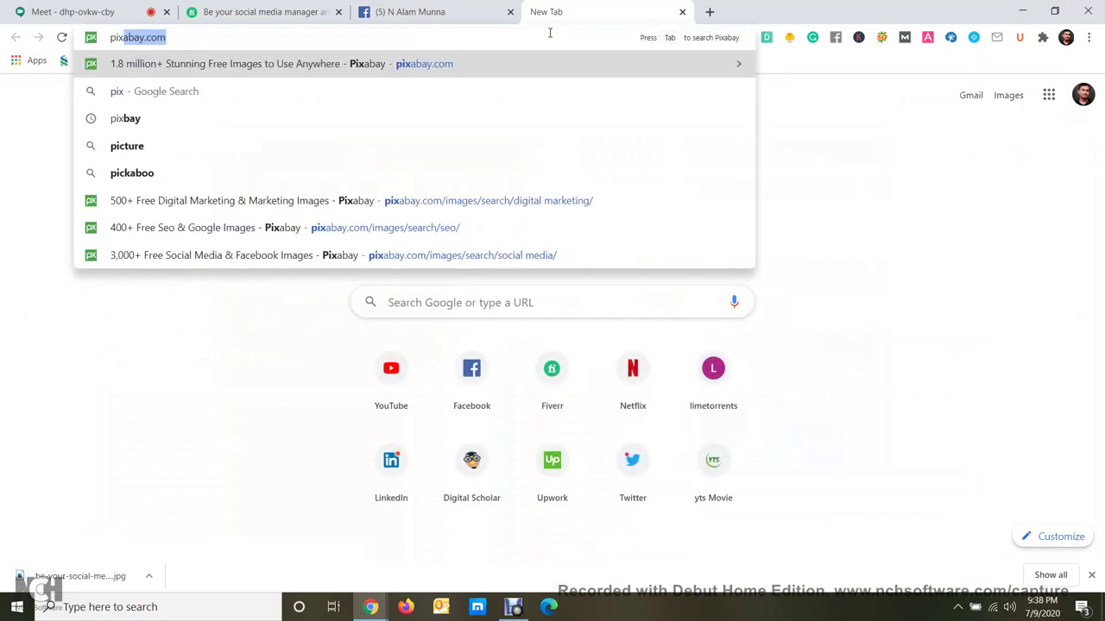
key("Return")
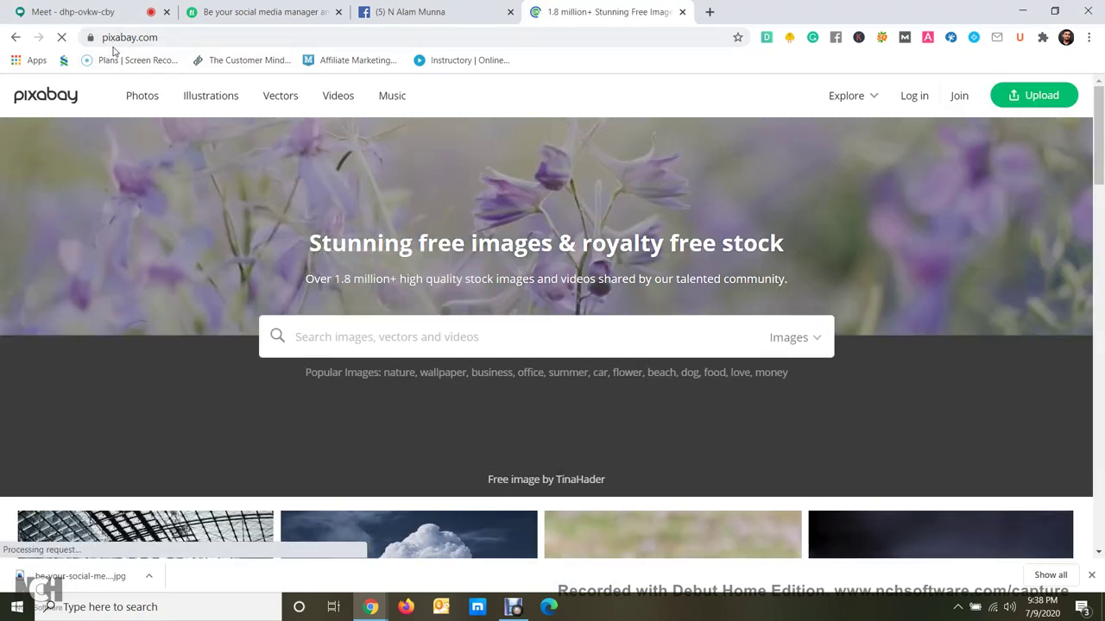
left_click(709, 12)
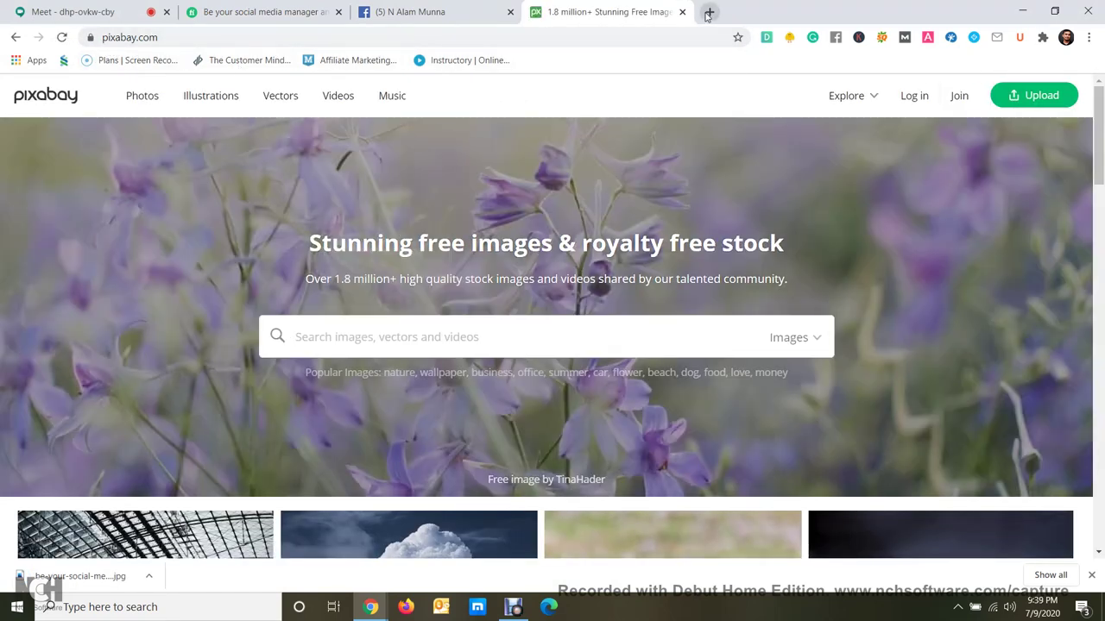
type("pe")
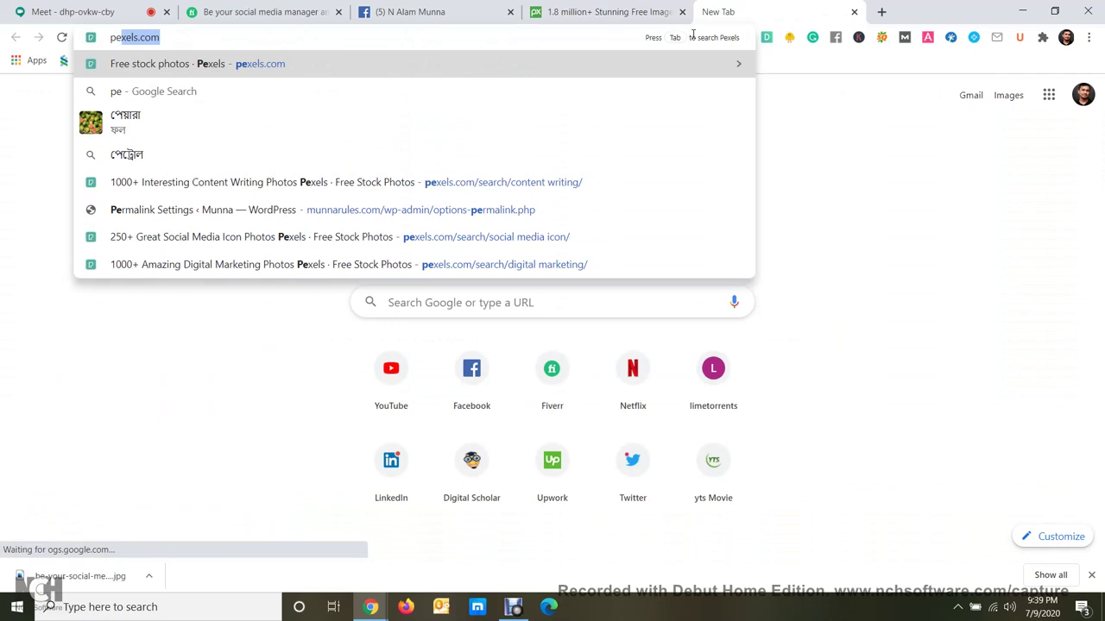
key("Return")
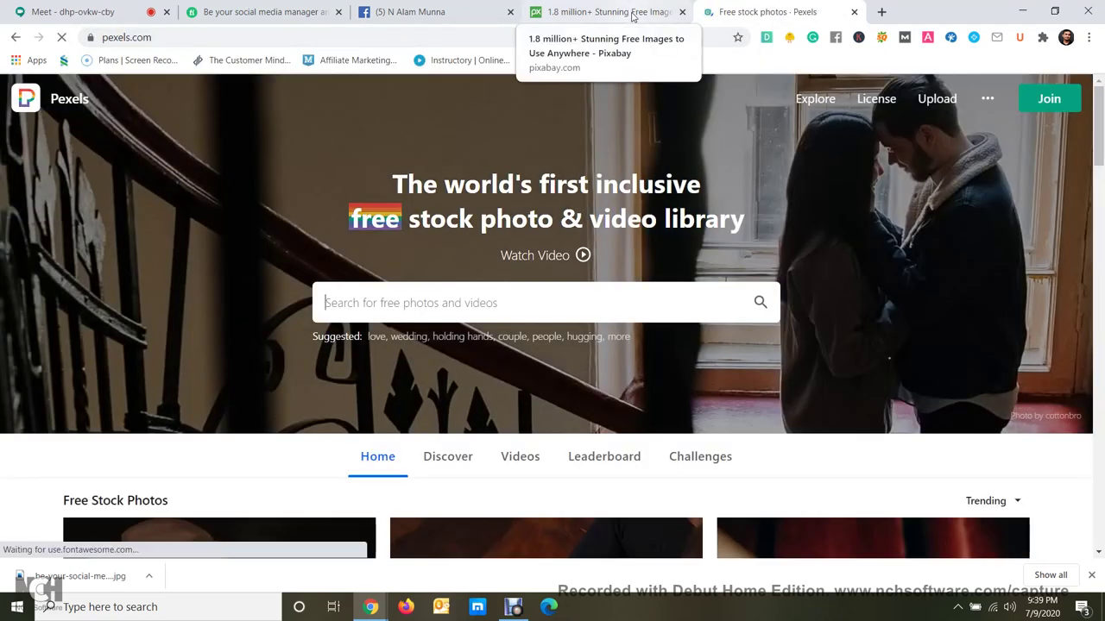
Return to Pixabay and search its images for "social media manager".
left_click(633, 14)
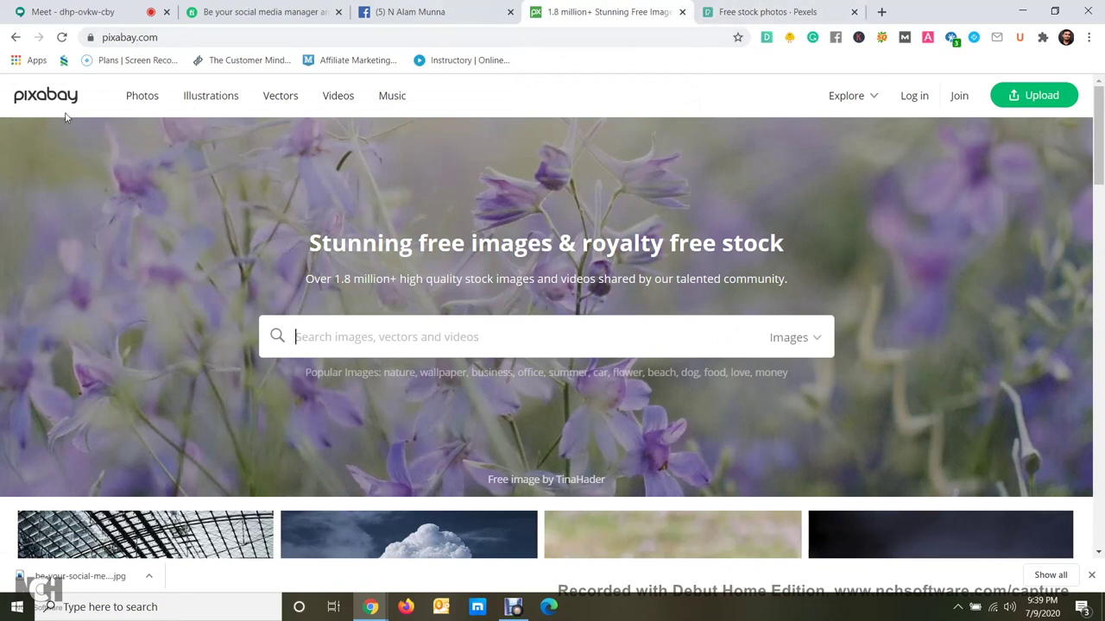
scroll(247, 239, "down", 1)
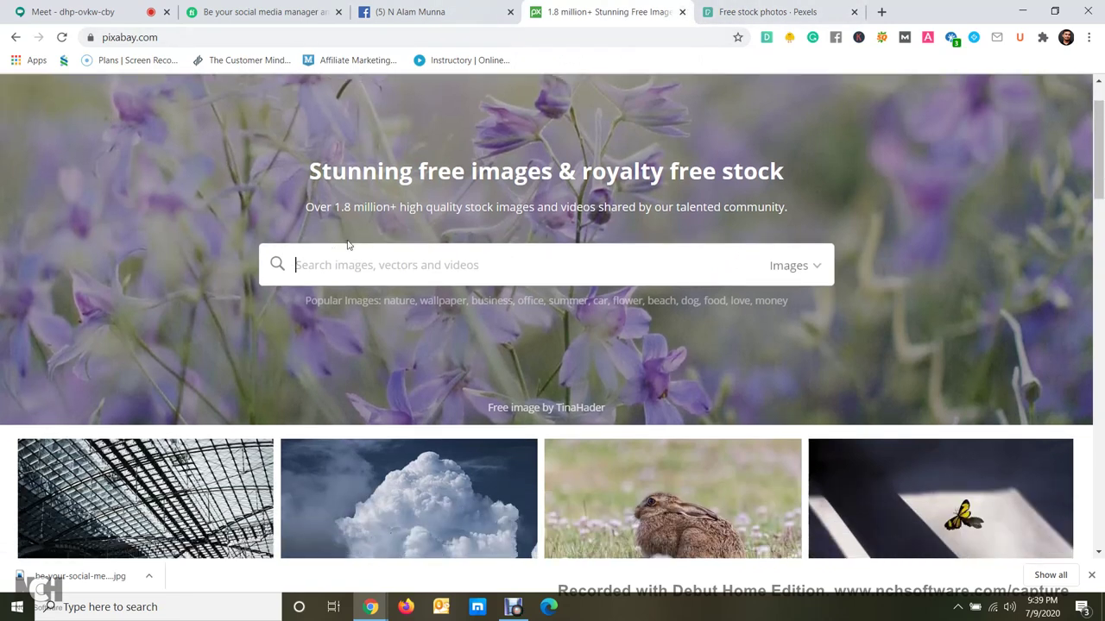
type("social media manager")
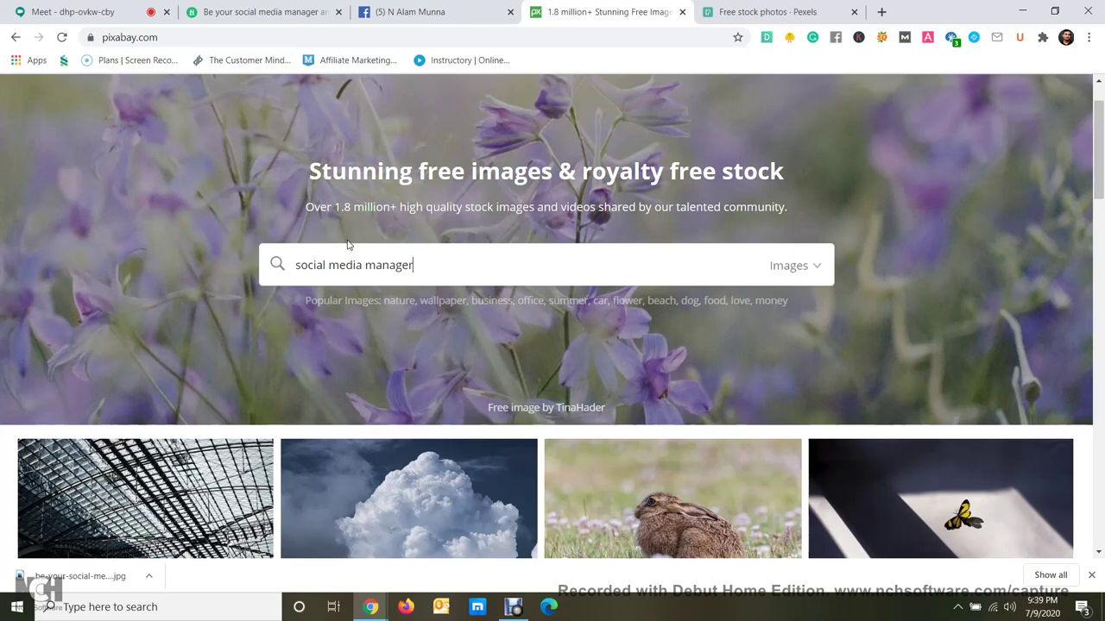
key("Return")
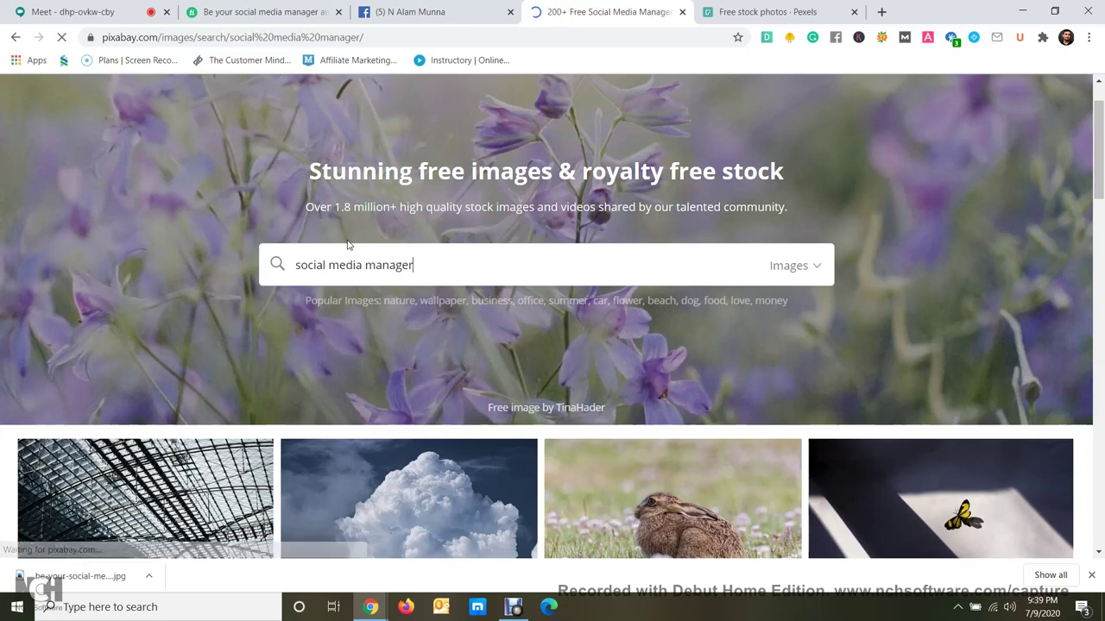
Look through the Pixabay search results for images that suit the social media manager gig.
scroll(591, 518, "down", 5)
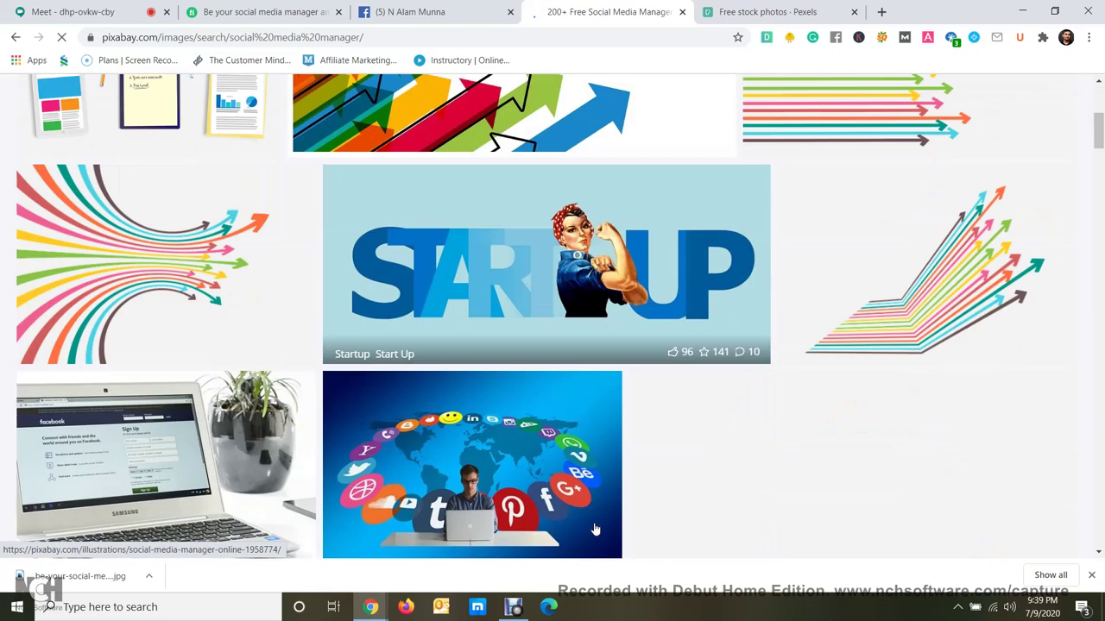
scroll(594, 526, "up", 4)
scroll(594, 526, "up", 1)
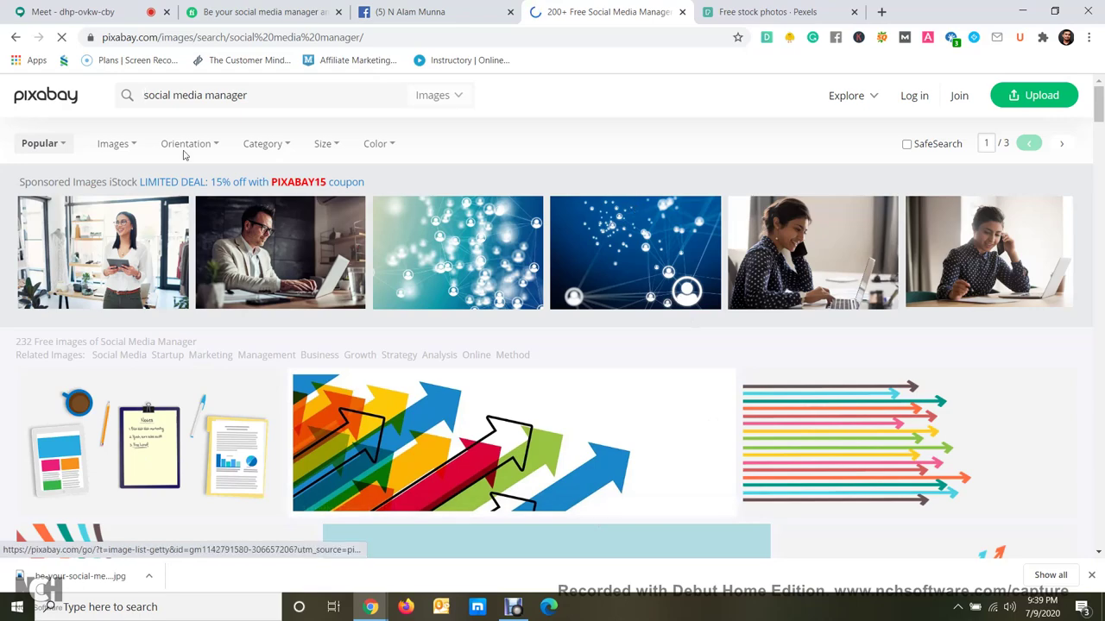
scroll(547, 182, "down", 7)
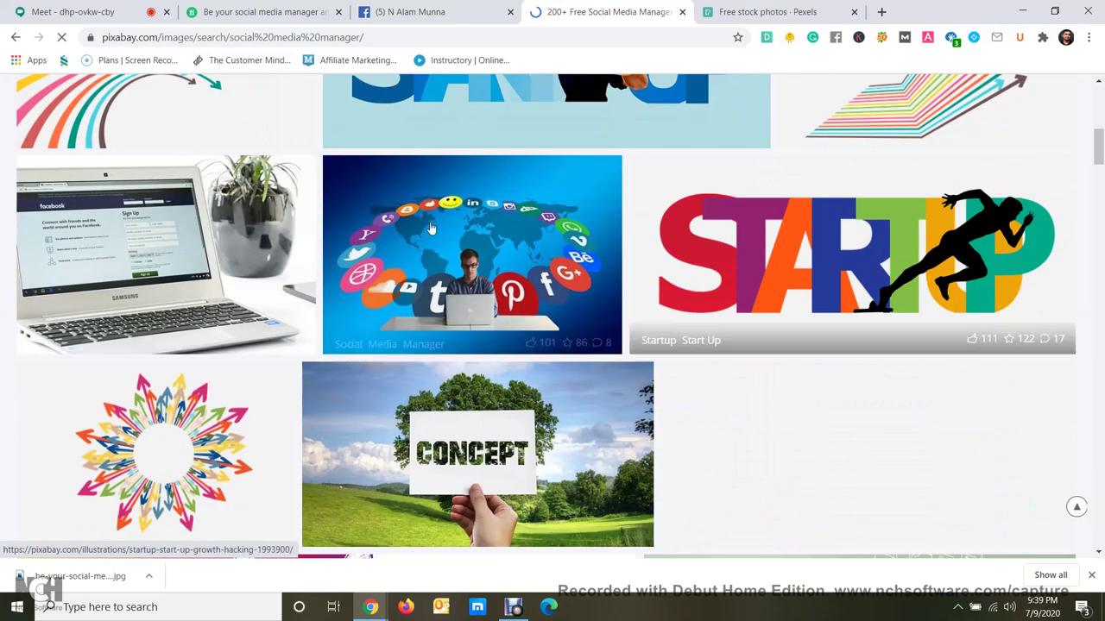
scroll(752, 318, "down", 2)
scroll(752, 318, "down", 3)
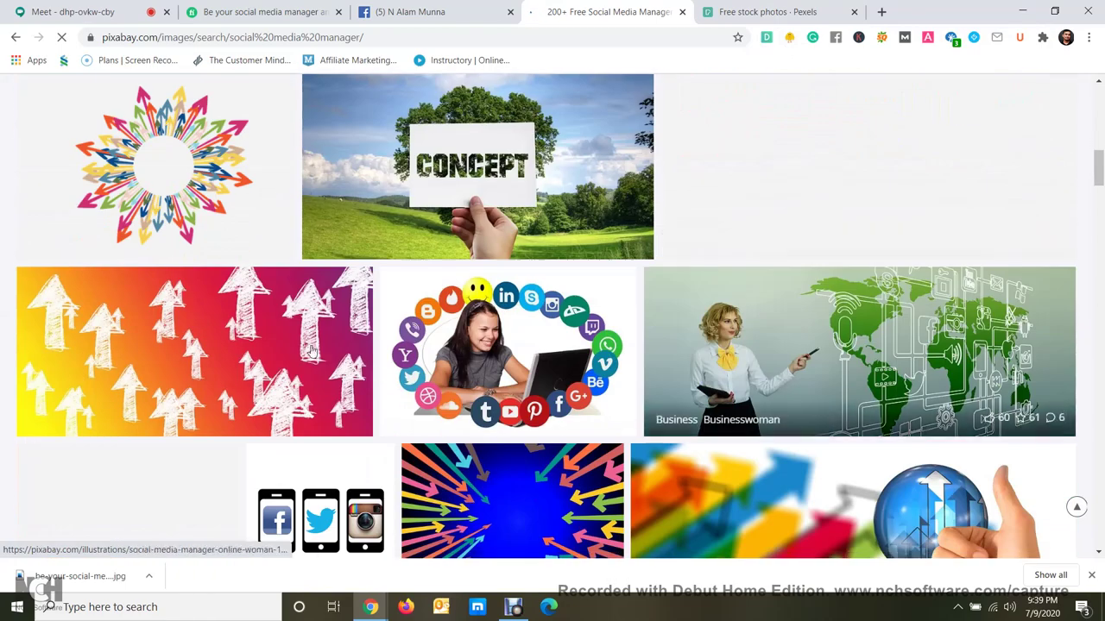
scroll(729, 285, "up", 8)
scroll(729, 285, "up", 4)
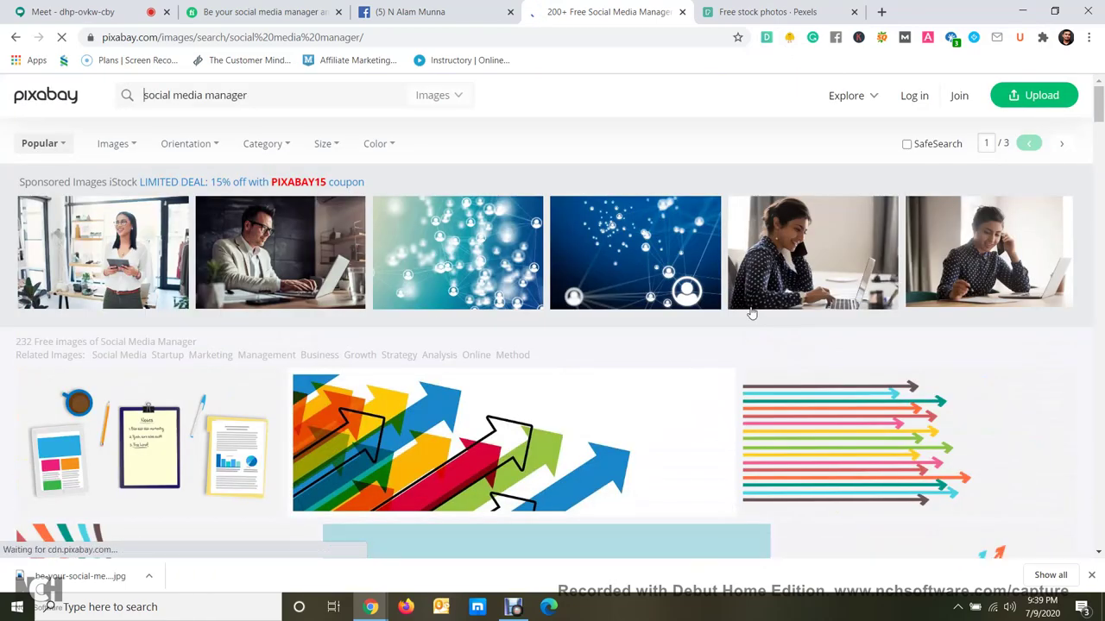
Compare the Fiverr gig's cover image with the images in the Pixabay search results.
left_click(258, 12)
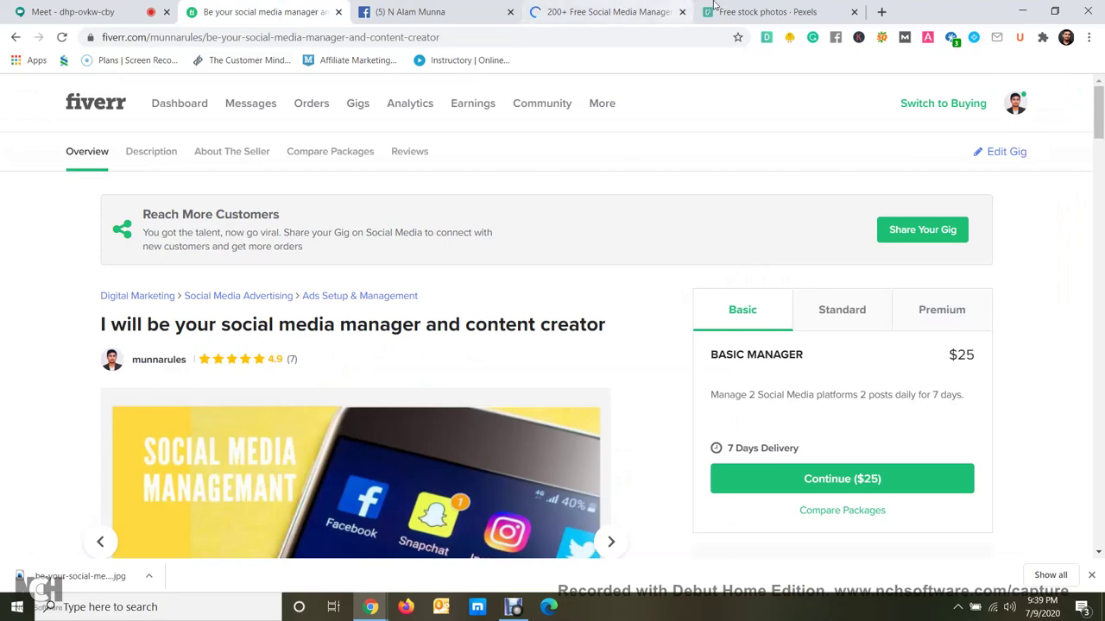
left_click(639, 11)
scroll(487, 414, "down", 5)
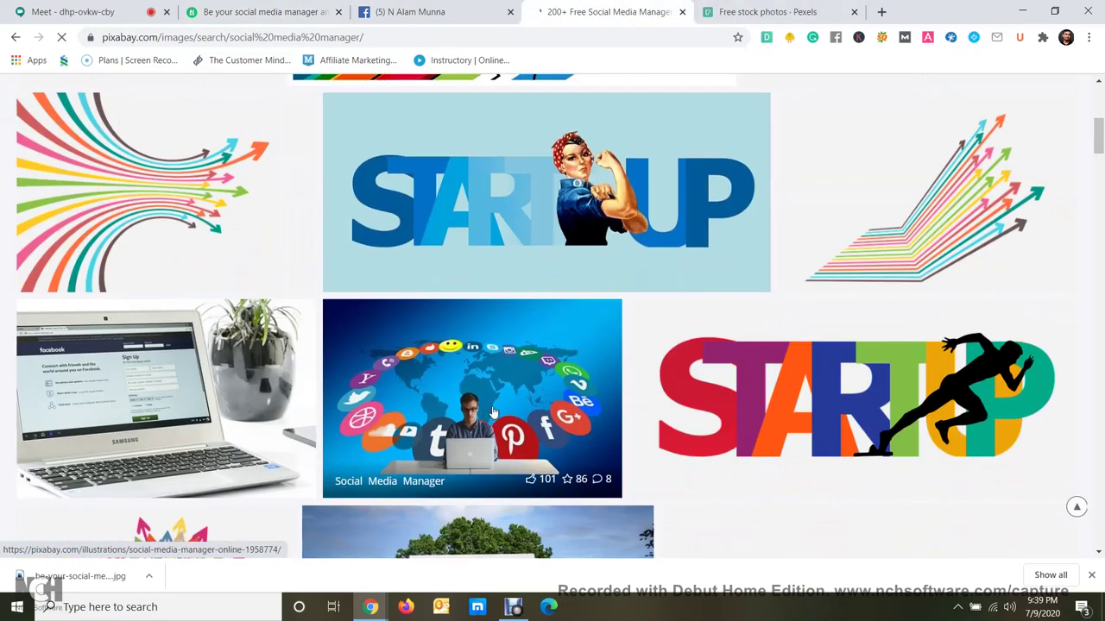
scroll(581, 337, "down", 8)
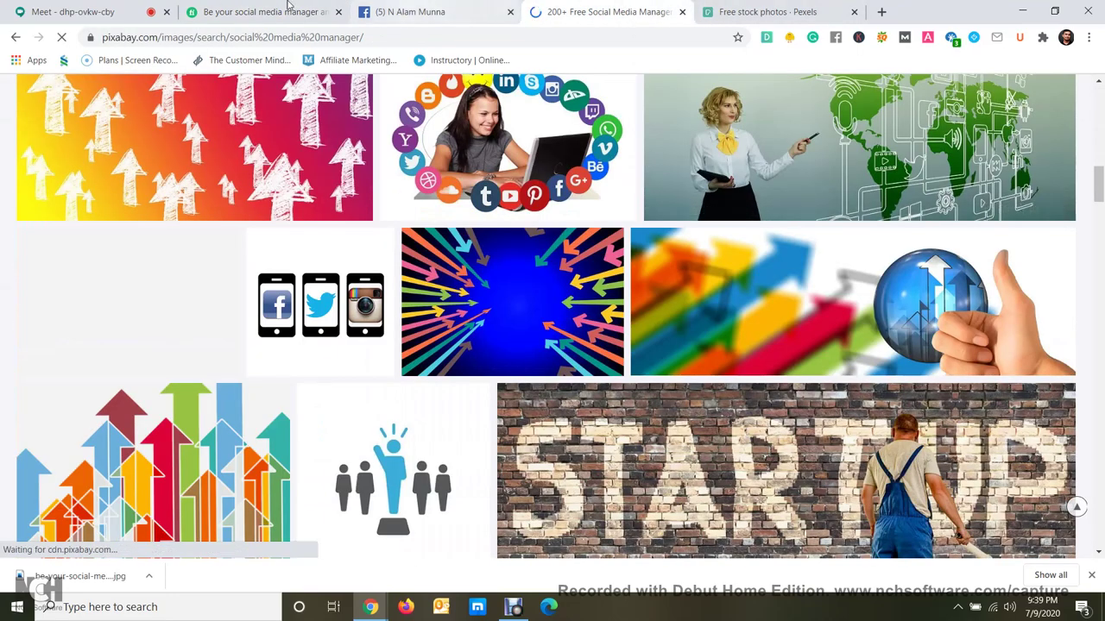
left_click(276, 11)
scroll(361, 271, "down", 4)
scroll(361, 271, "up", 3)
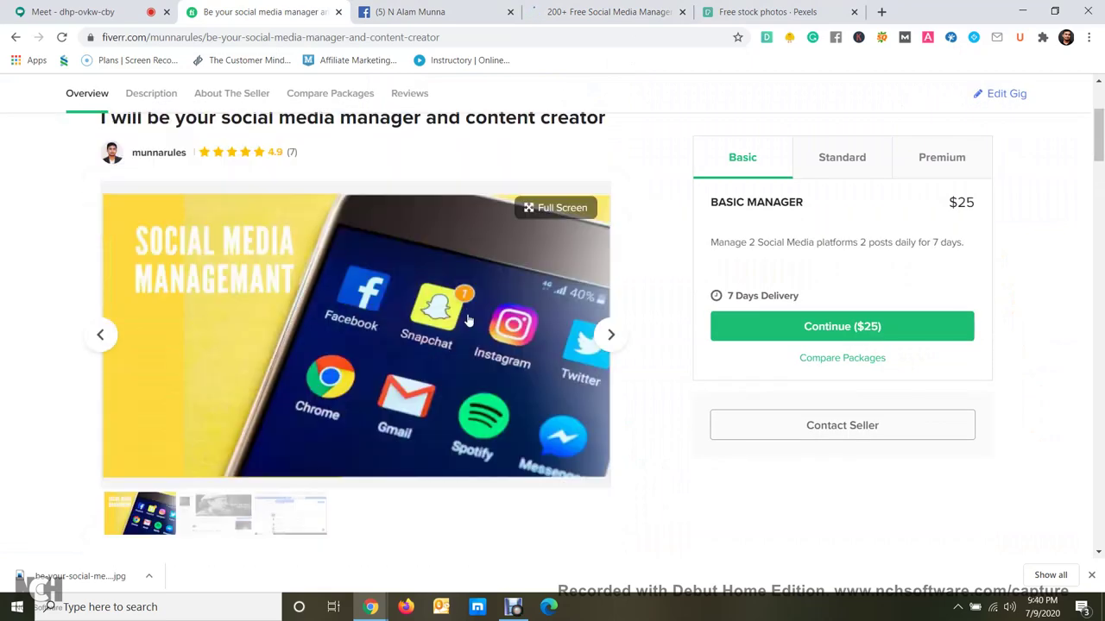
Open the Pixabay illustration of a man at a laptop surrounded by social media icons on a blue world map.
left_click(609, 10)
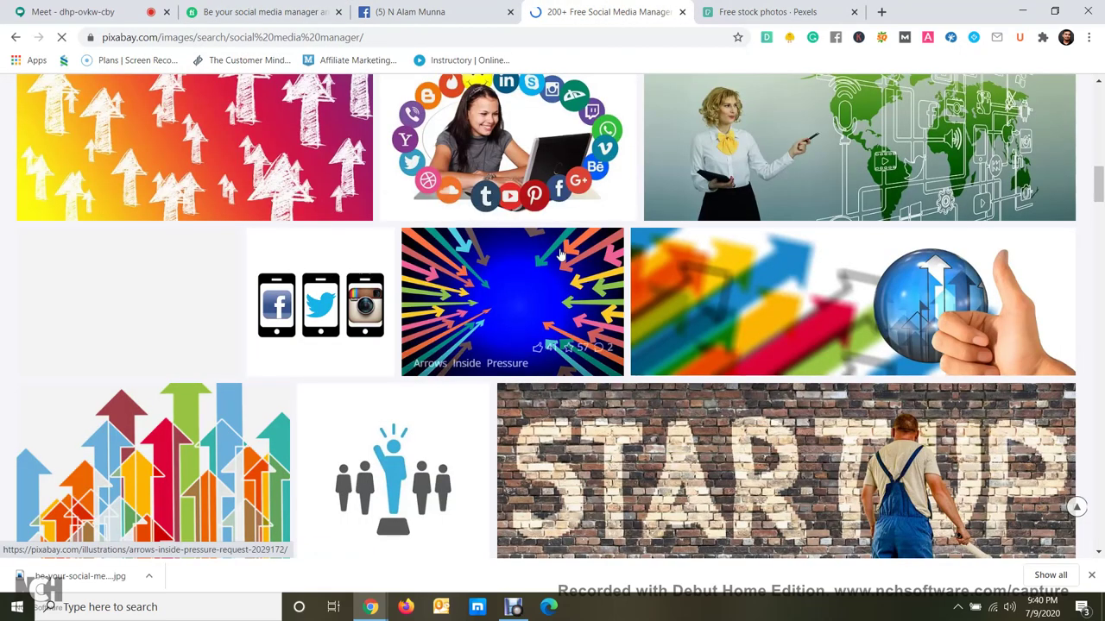
scroll(561, 259, "down", 3)
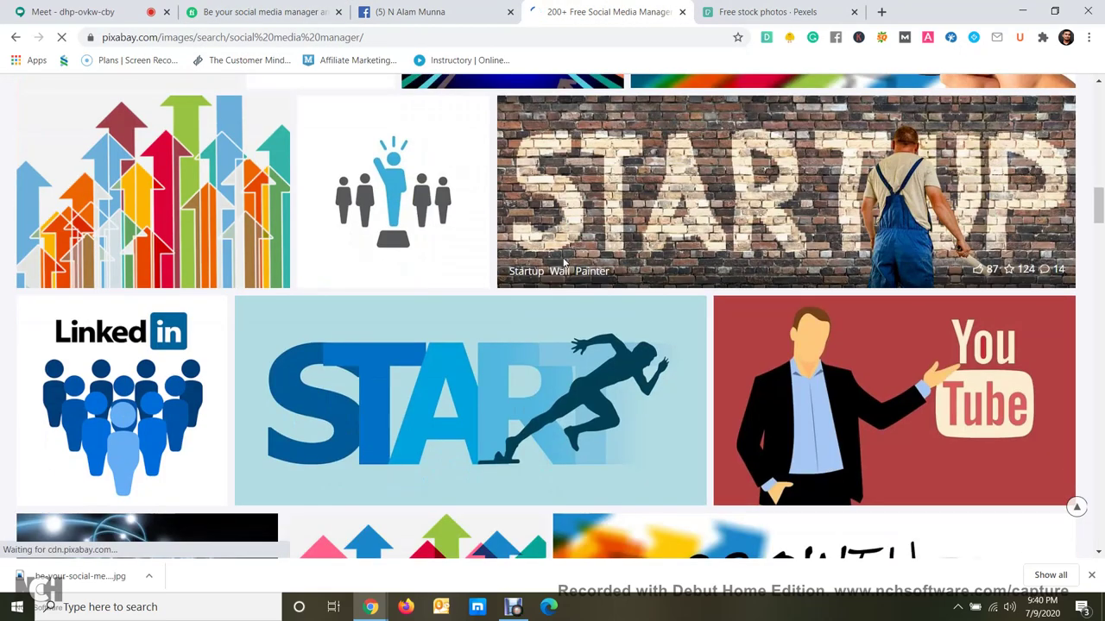
scroll(562, 261, "down", 4)
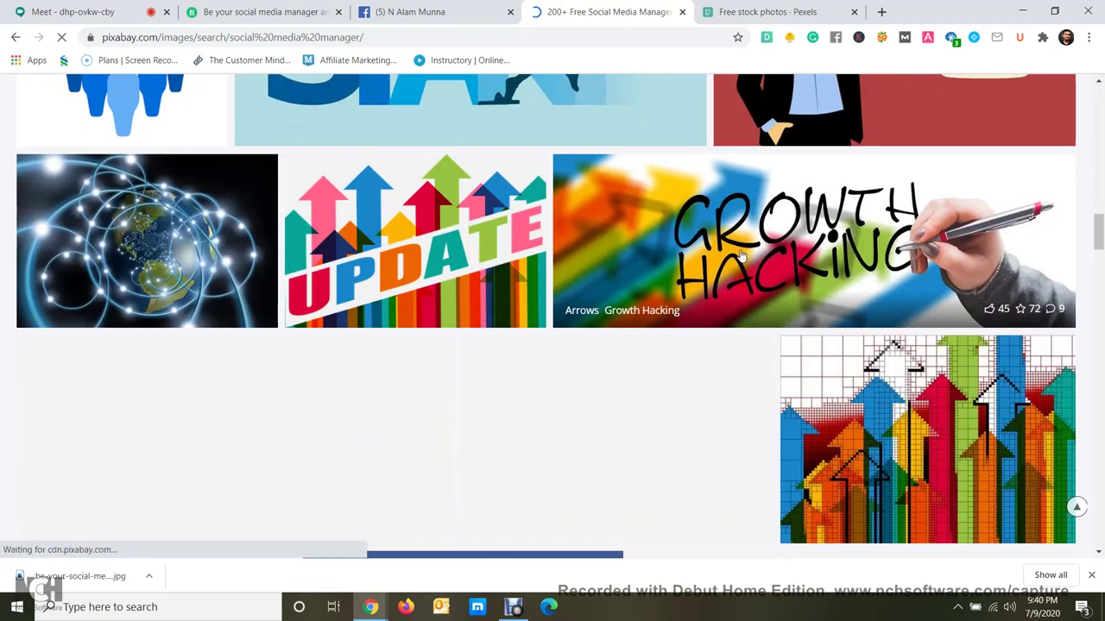
scroll(741, 256, "down", 5)
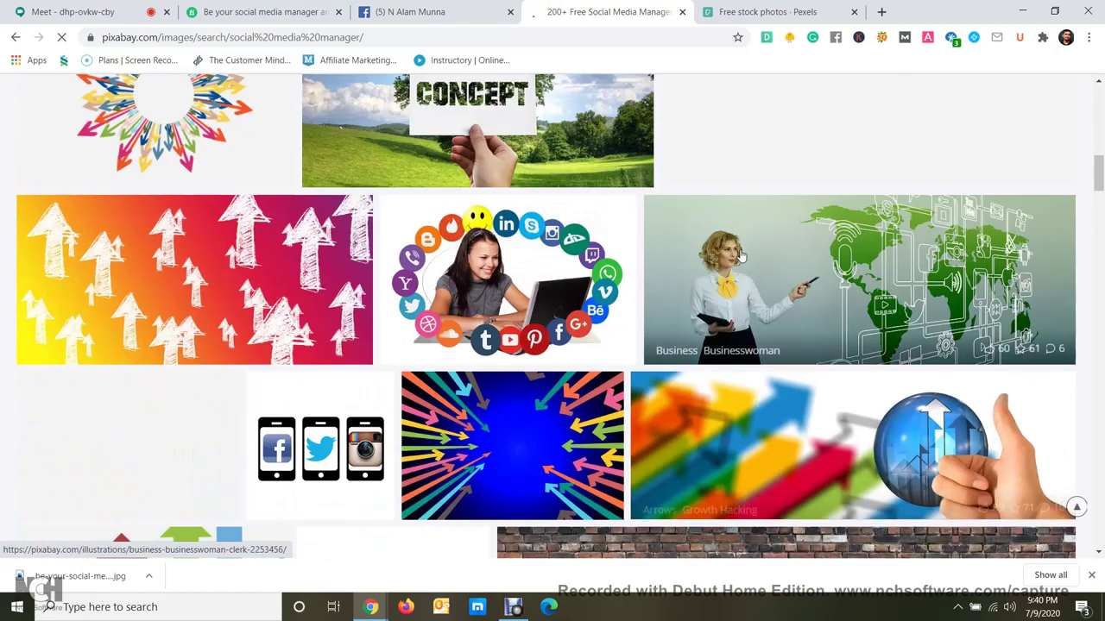
scroll(740, 255, "up", 4)
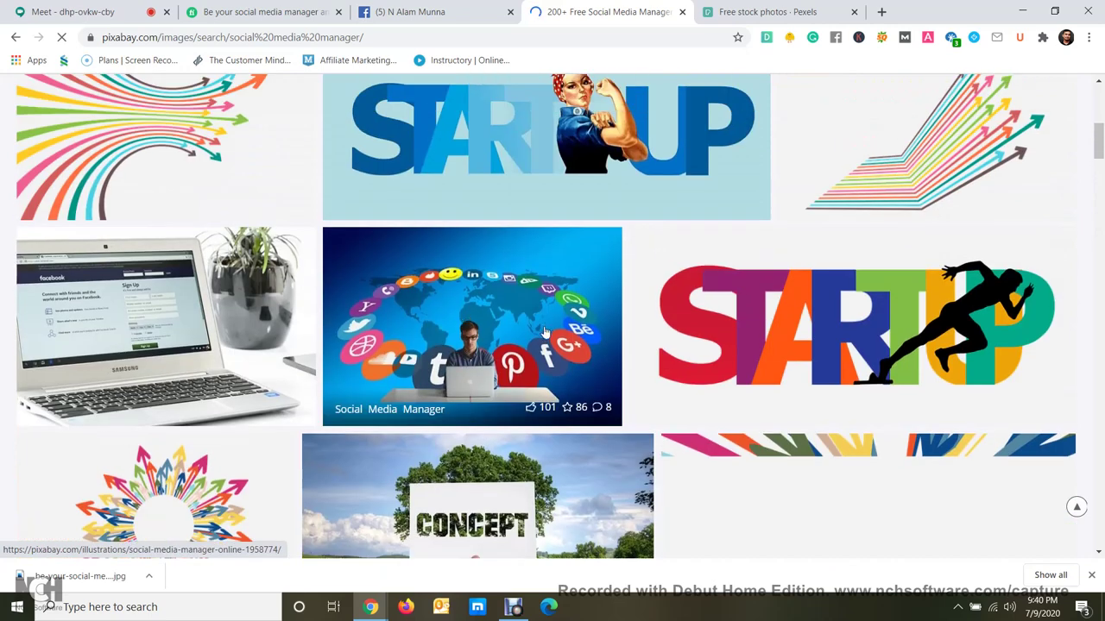
left_click(538, 328)
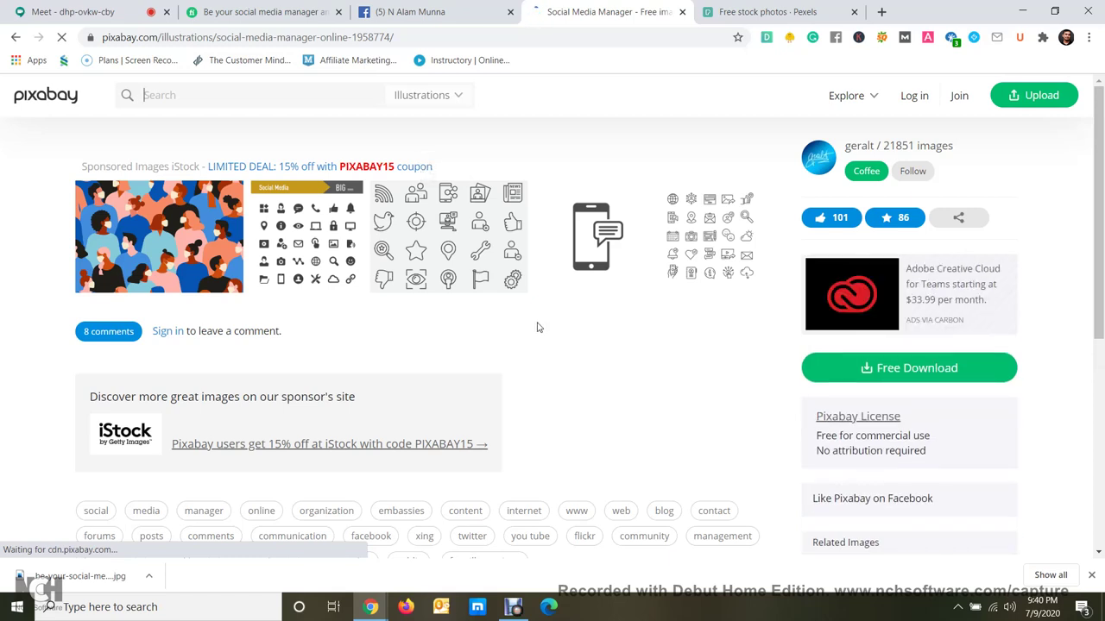
Close the Pexels page and review the social media manager illustration on its Pixabay page.
left_click(854, 12)
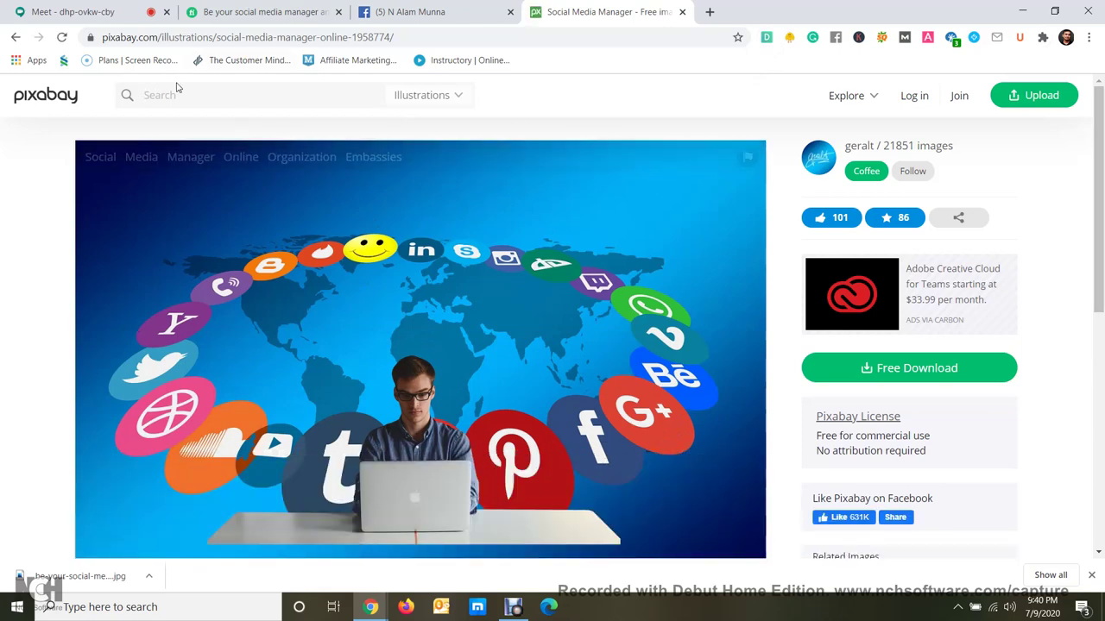
scroll(584, 282, "down", 2)
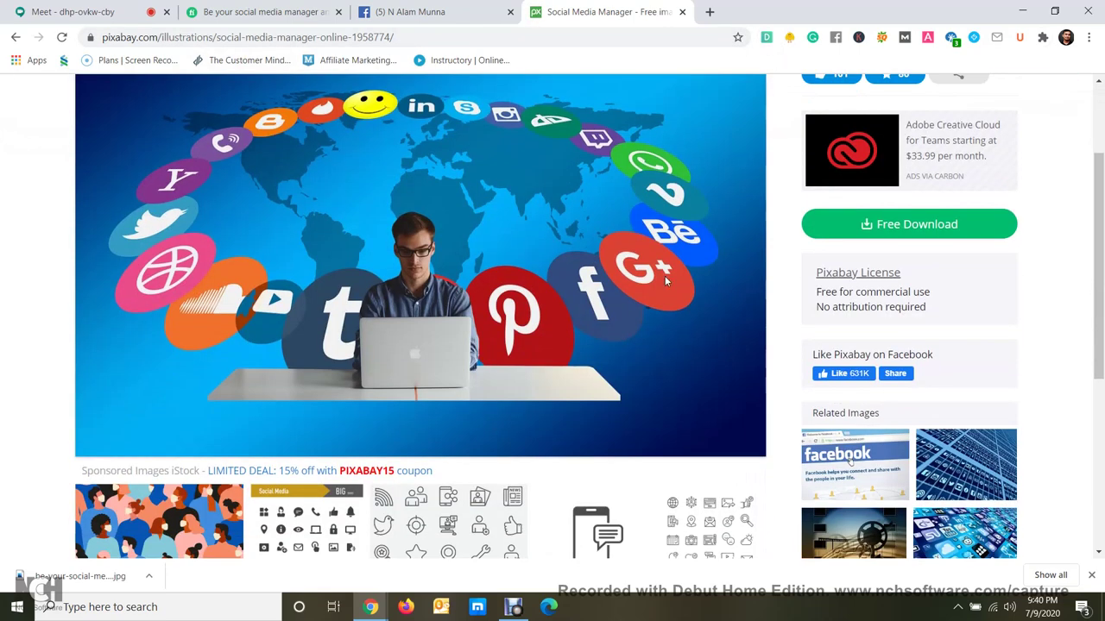
scroll(504, 300, "up", 2)
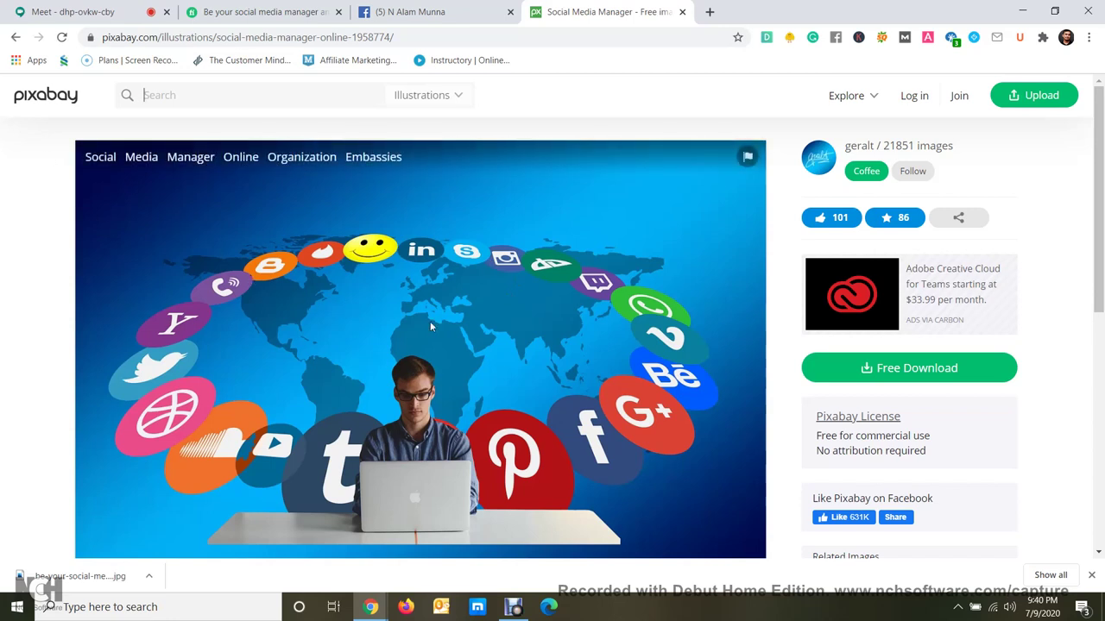
Download the illustration as a 1920×1280 JPG, passing the robot check, and close the Pixabay page.
left_click(882, 373)
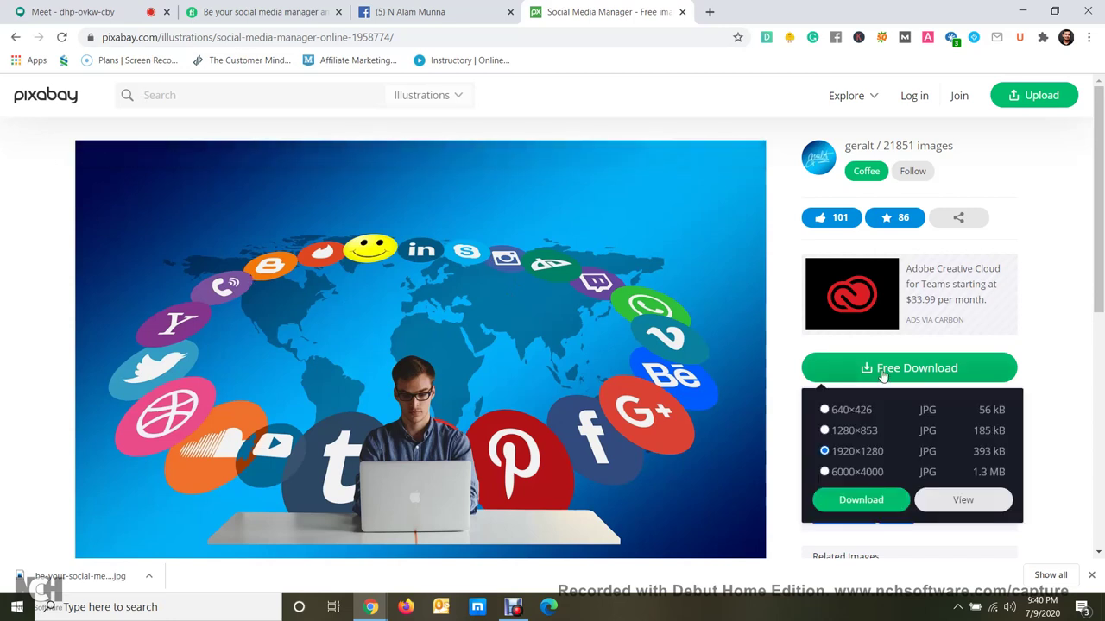
left_click(869, 501)
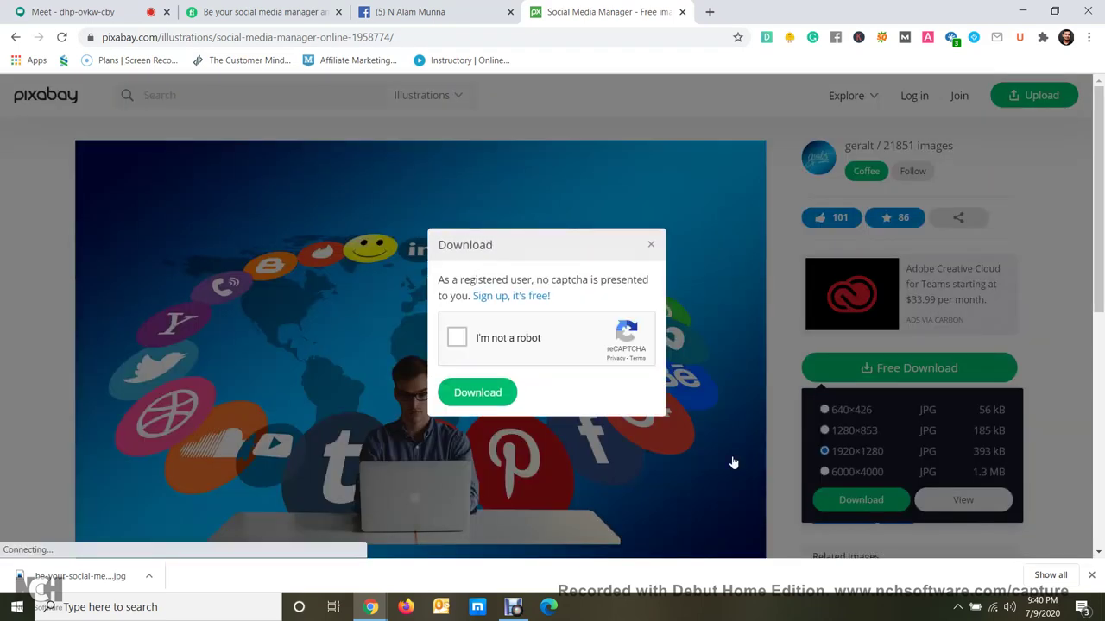
left_click(456, 337)
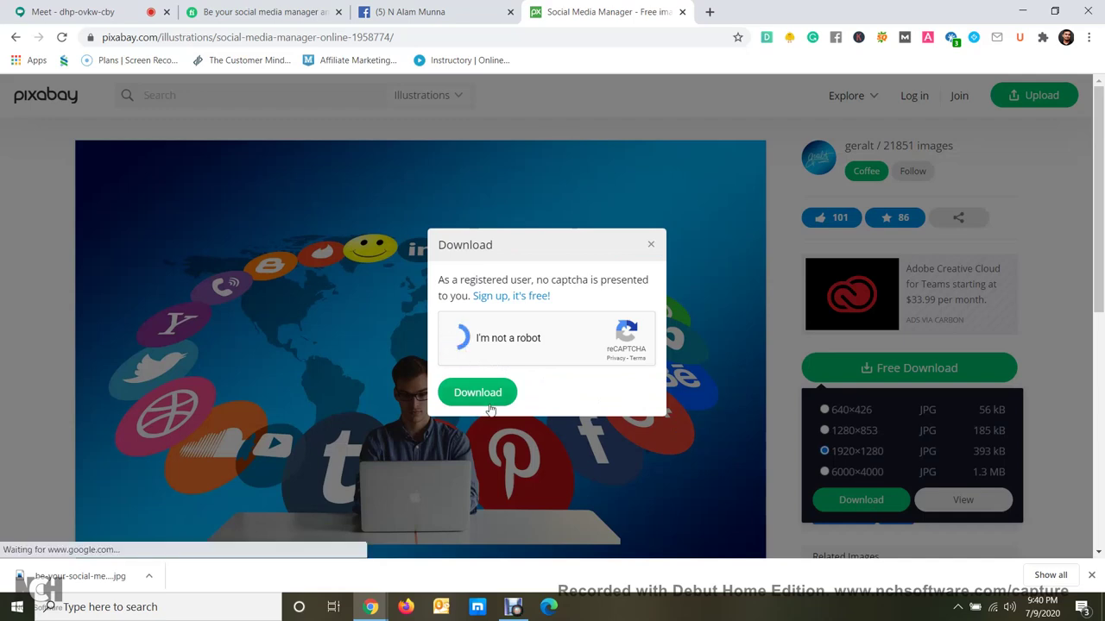
left_click(491, 393)
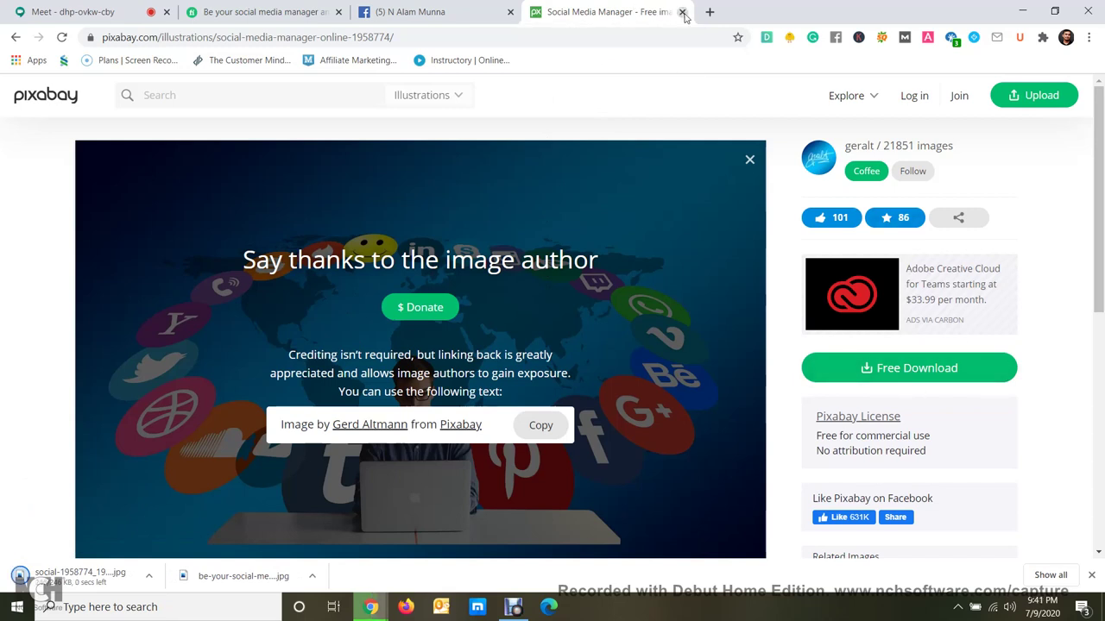
left_click(681, 12)
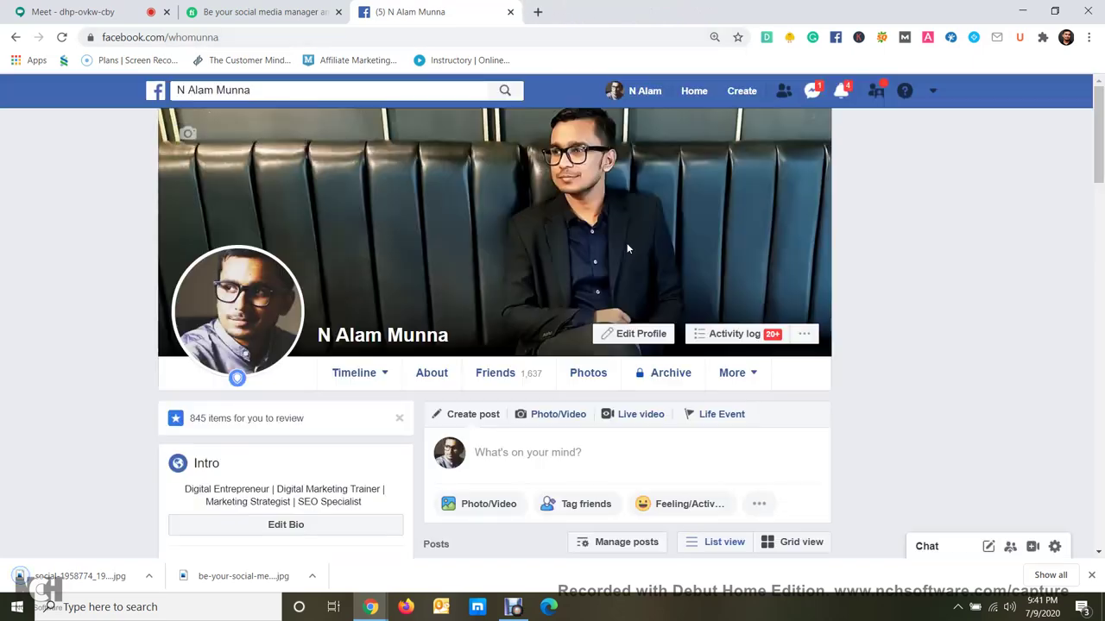
Start a Facebook photo post on the profile with the downloaded image social-1958774_1920 and place the cursor in its caption.
scroll(635, 313, "down", 2)
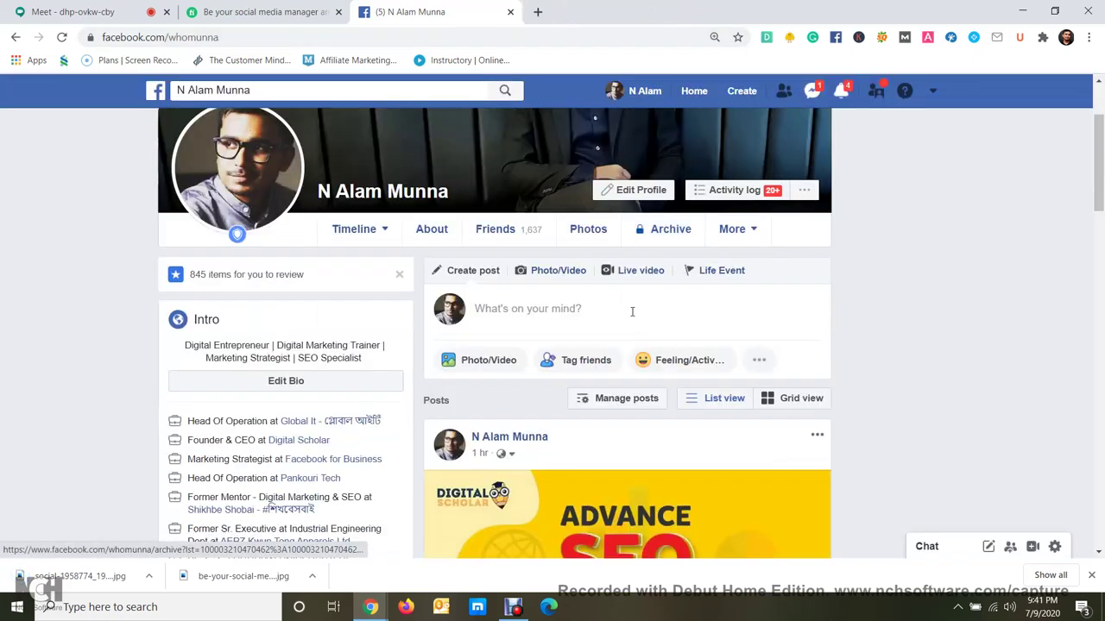
left_click(479, 362)
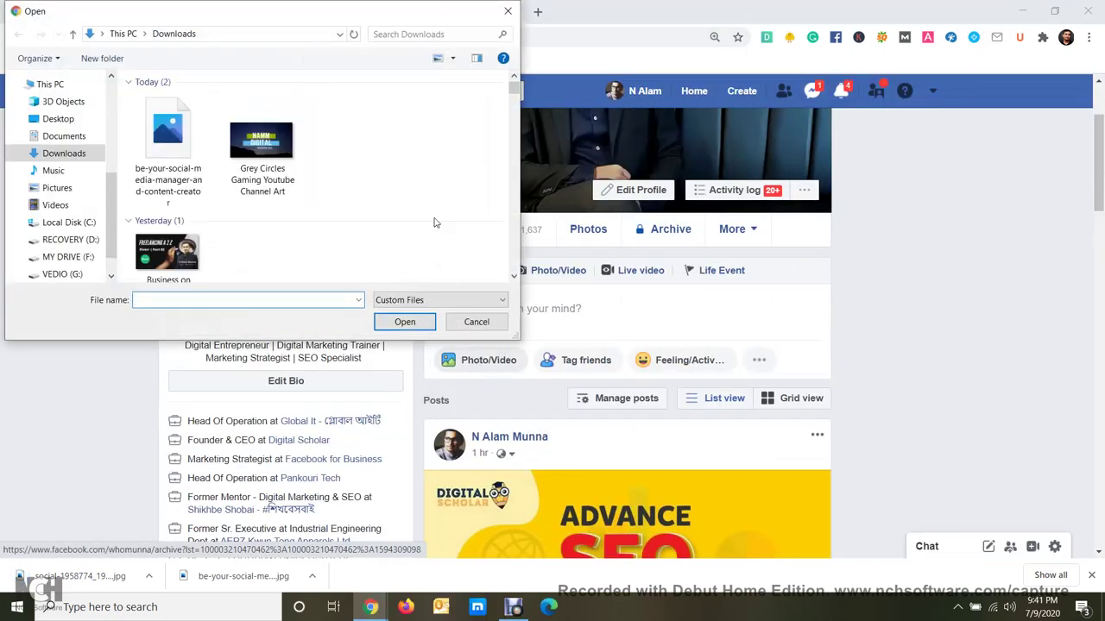
left_click(152, 139)
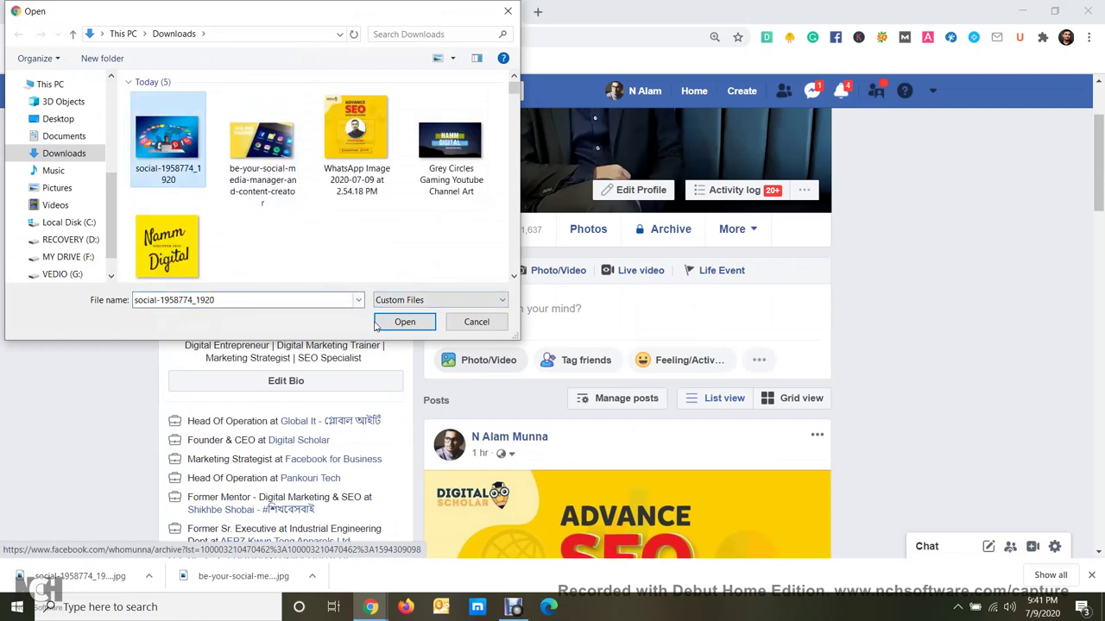
left_click(404, 322)
left_click(623, 307)
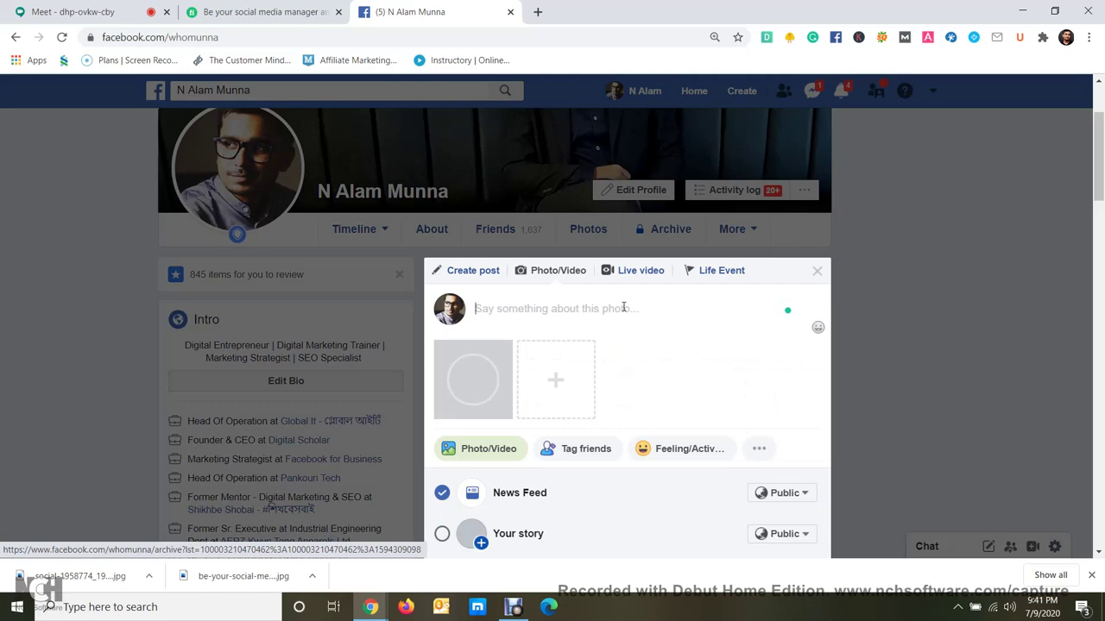
Glance at the Fiverr gig page, view the post's attached image in the photo editor, and return to the caption.
left_click(263, 11)
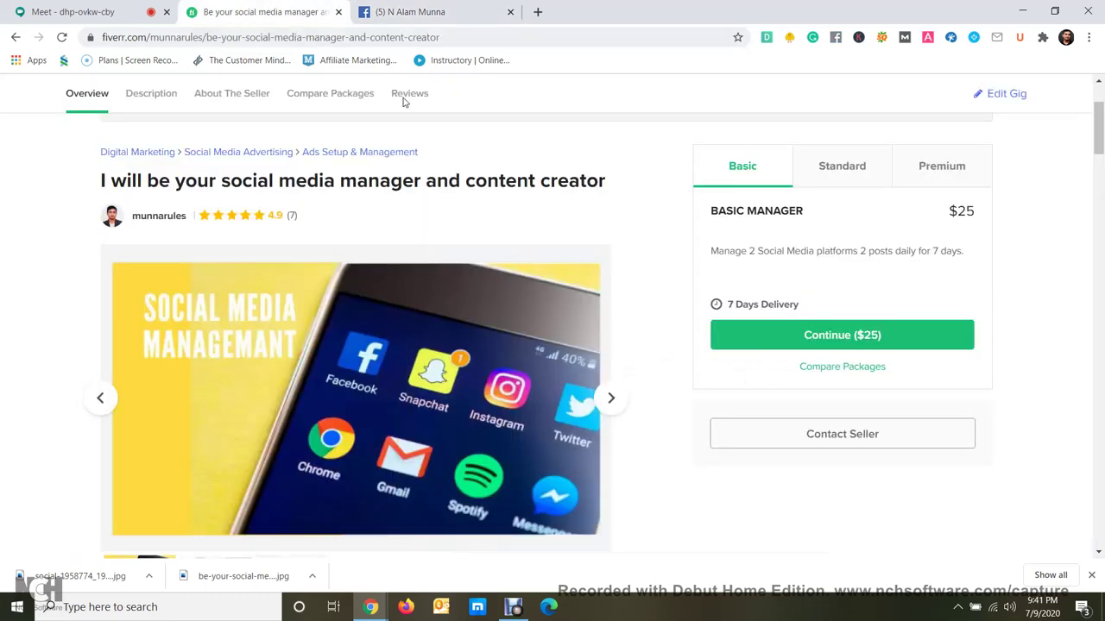
left_click(414, 12)
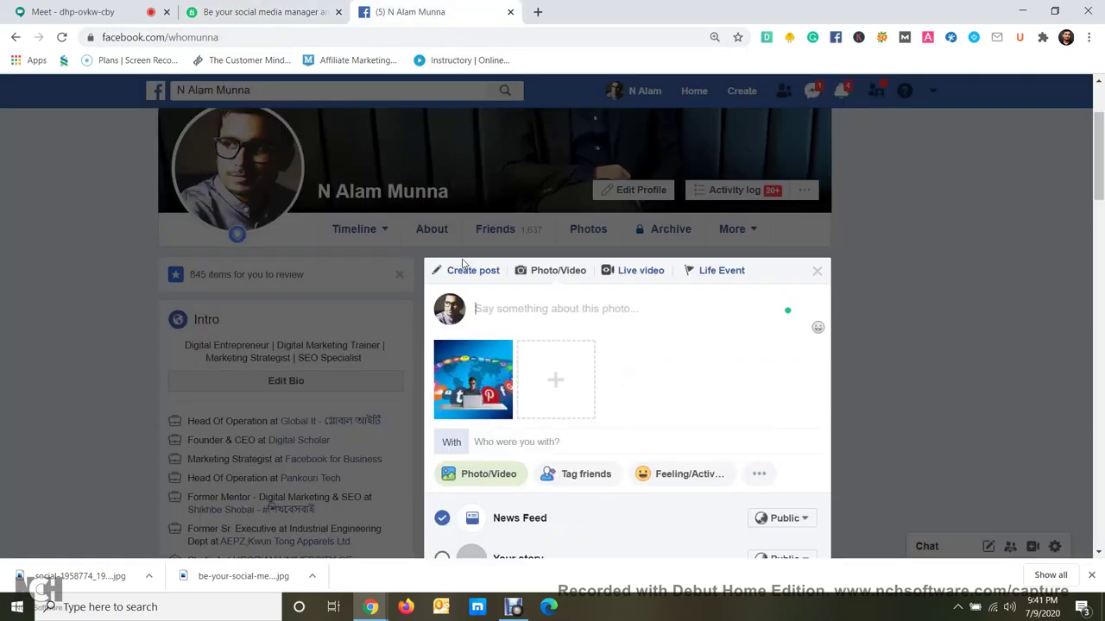
mouse_move(483, 363)
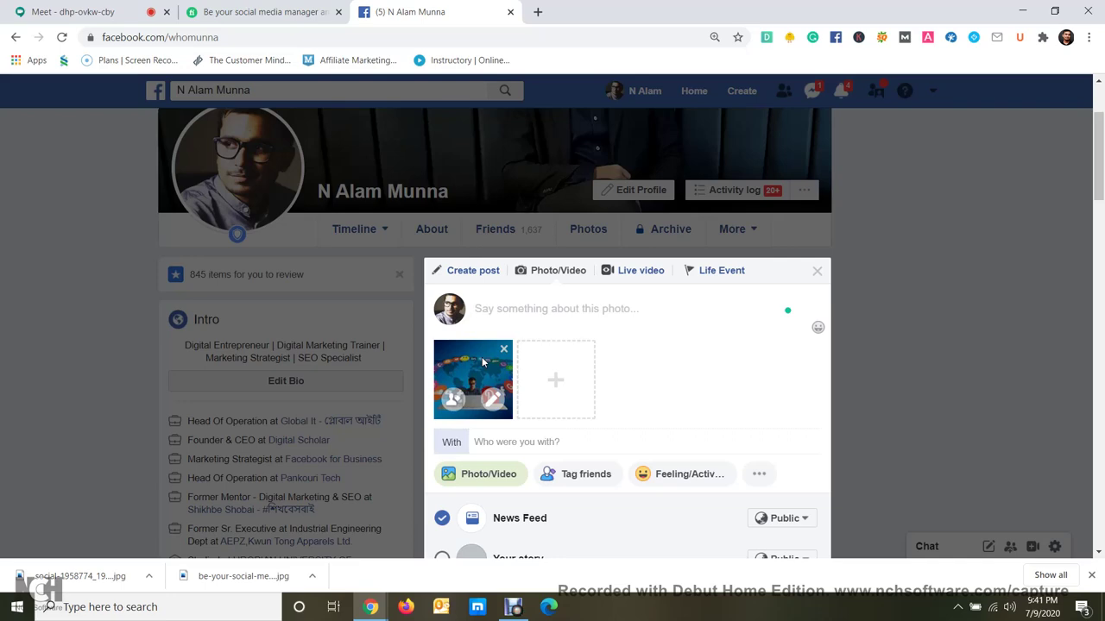
left_click(495, 404)
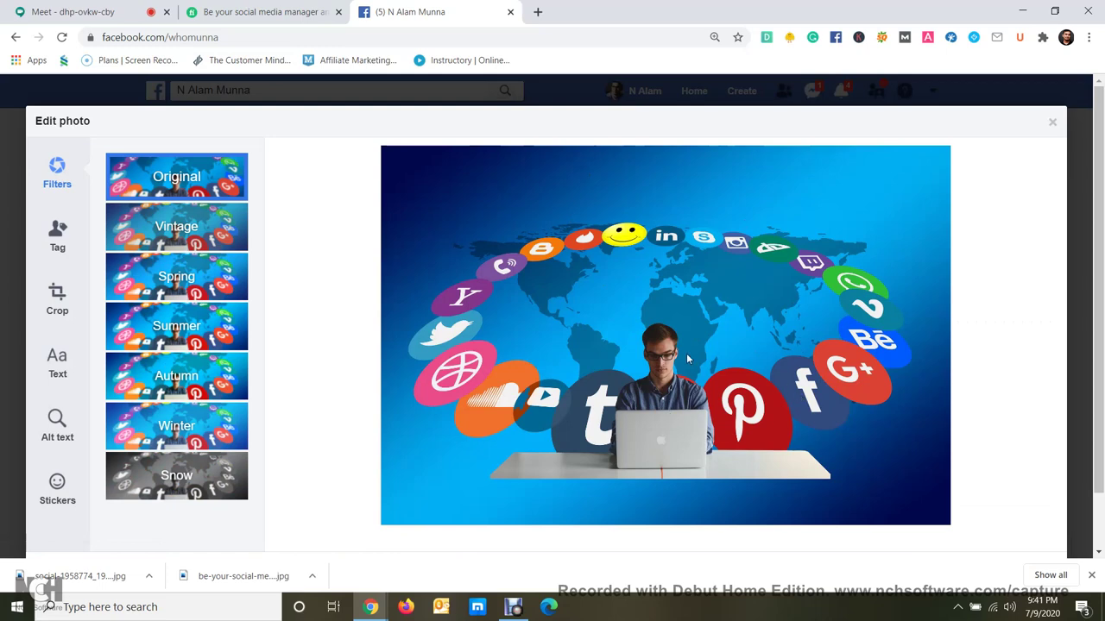
left_click(119, 97)
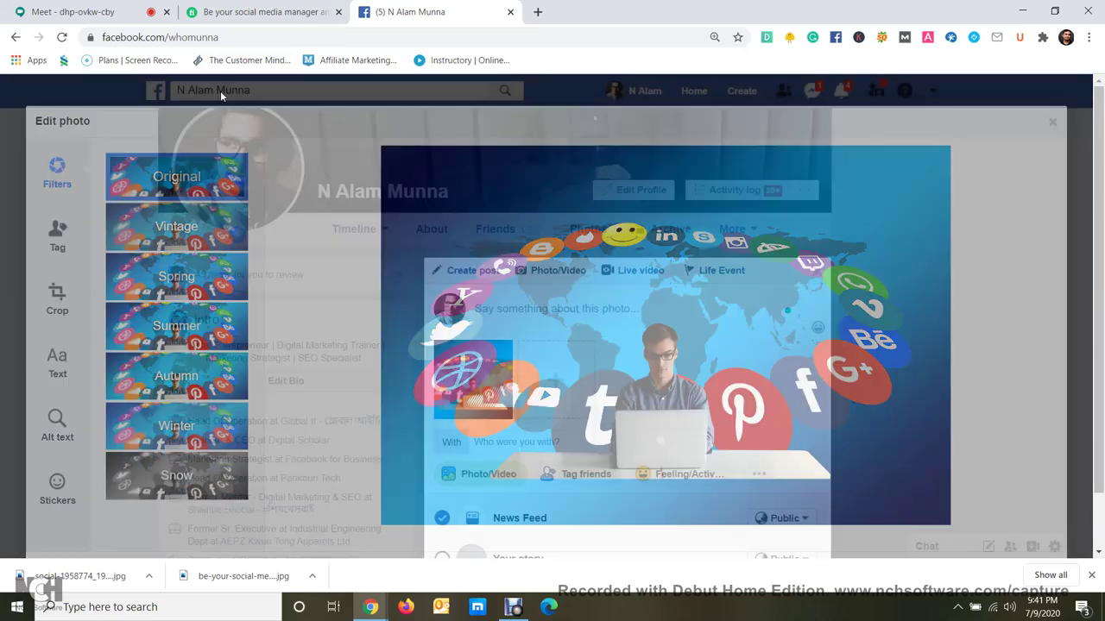
left_click(519, 309)
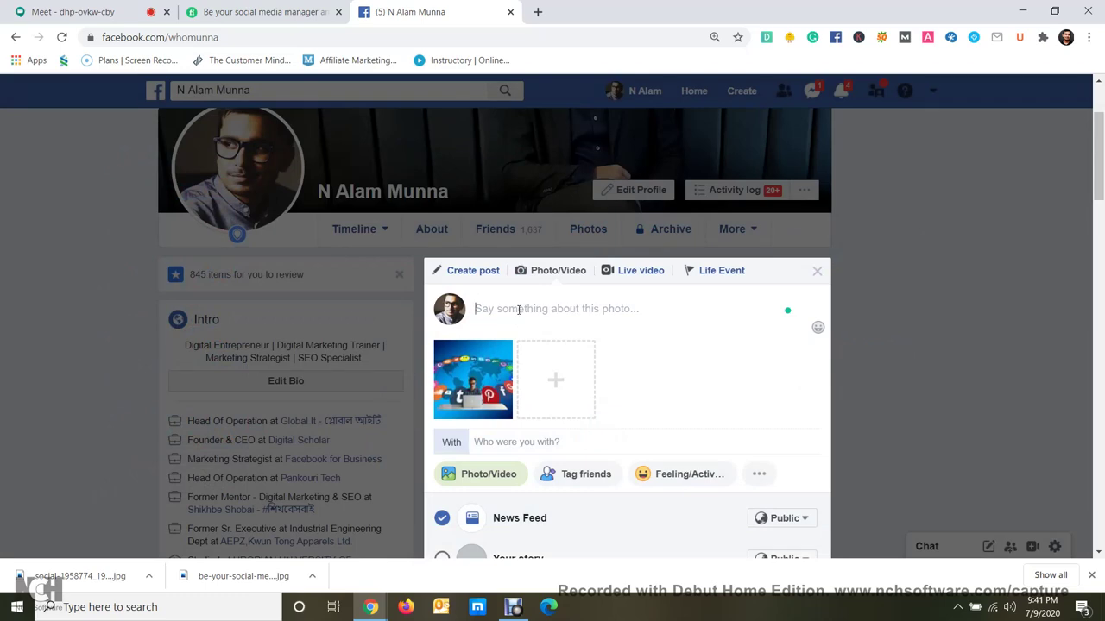
Copy the Fiverr gig description from the welcome paragraph through the tenth item under Services I Offer.
left_click(272, 15)
scroll(378, 183, "down", 5)
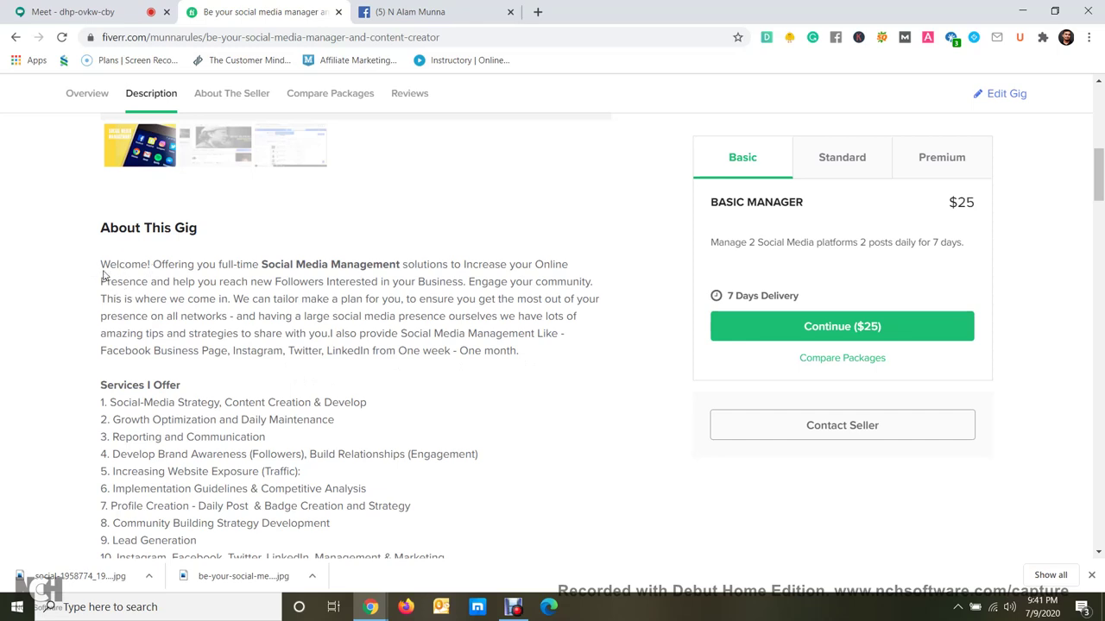
left_click_drag(101, 273, 528, 359)
key("ctrl+c")
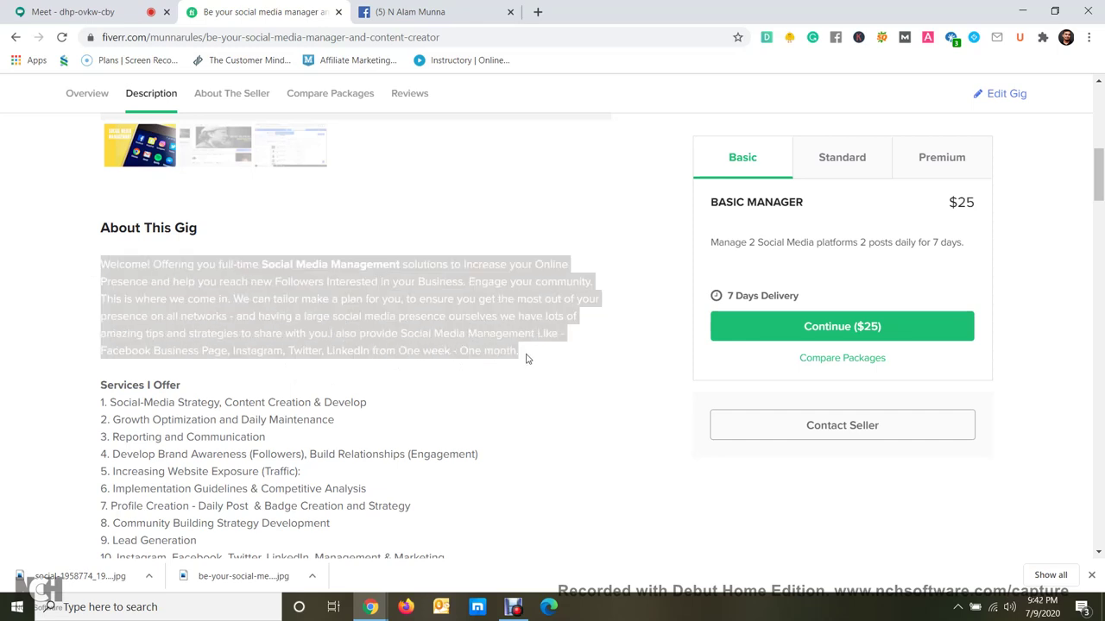
left_click(495, 365)
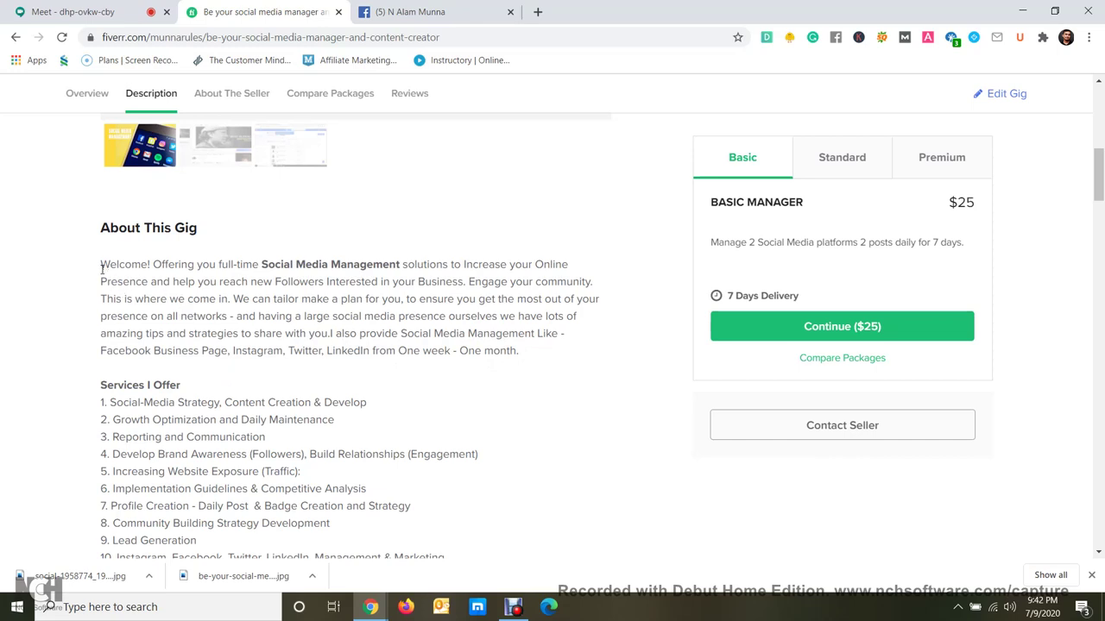
left_click_drag(101, 270, 456, 359)
scroll(264, 423, "down", 1)
scroll(264, 423, "down", 1)
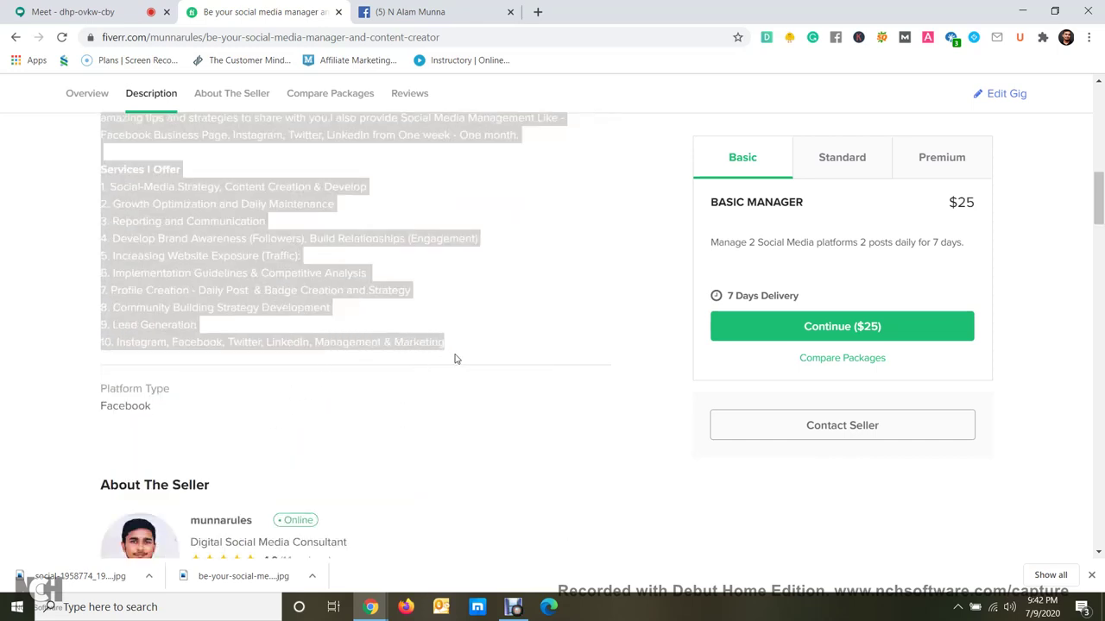
scroll(336, 262, "up", 3)
Paste the copied gig description as the caption of the Facebook photo post and look over the text.
left_click(427, 17)
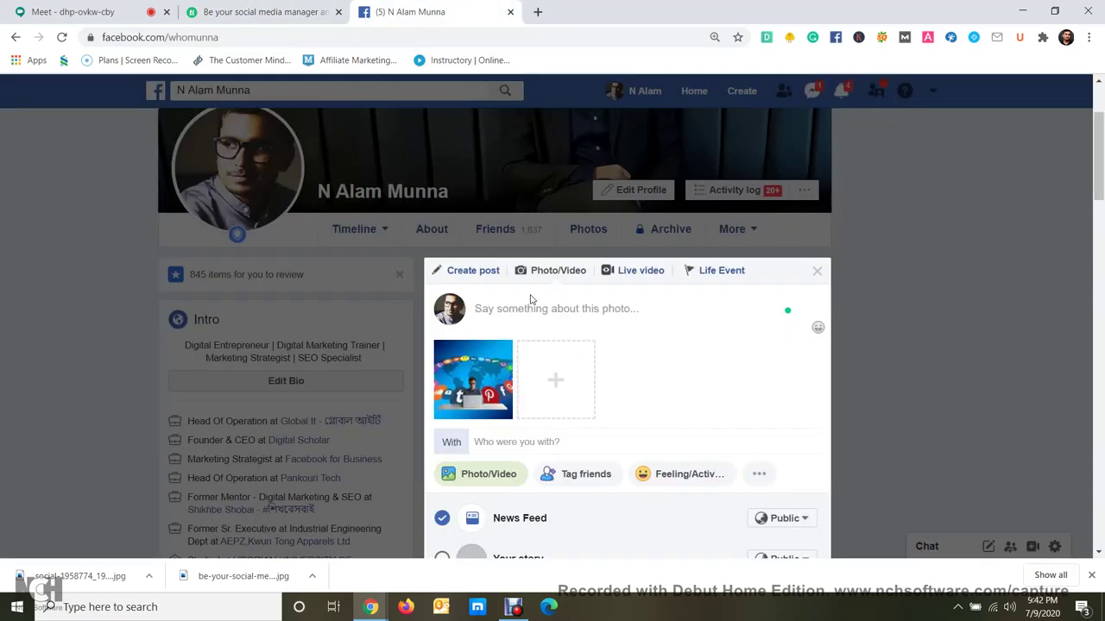
key("ctrl+v")
scroll(537, 315, "up", 3)
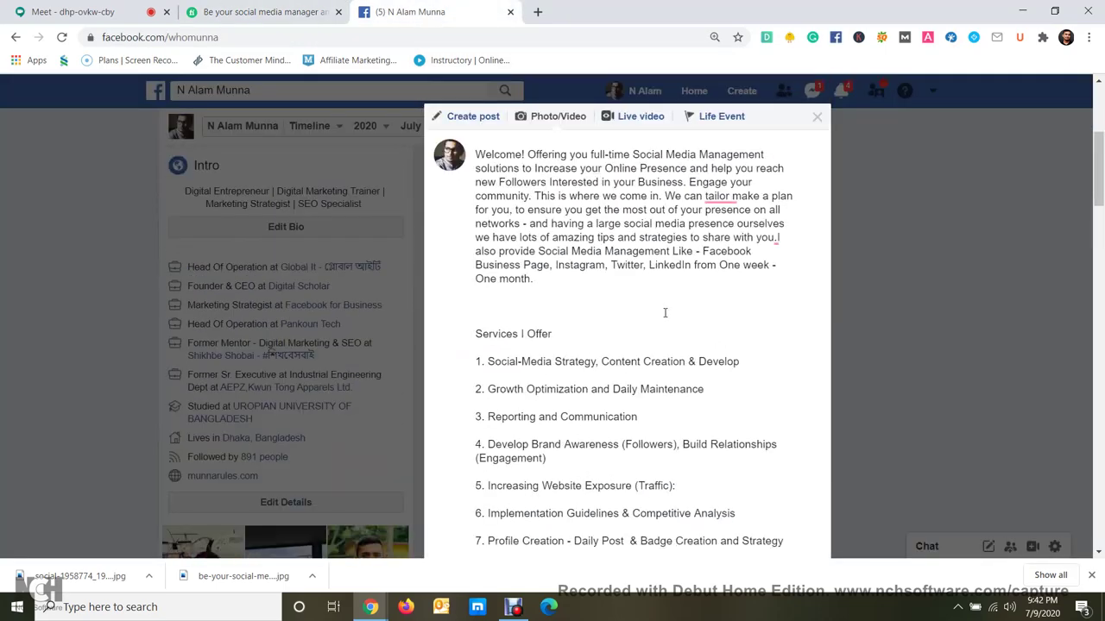
scroll(661, 313, "down", 2)
scroll(600, 251, "up", 1)
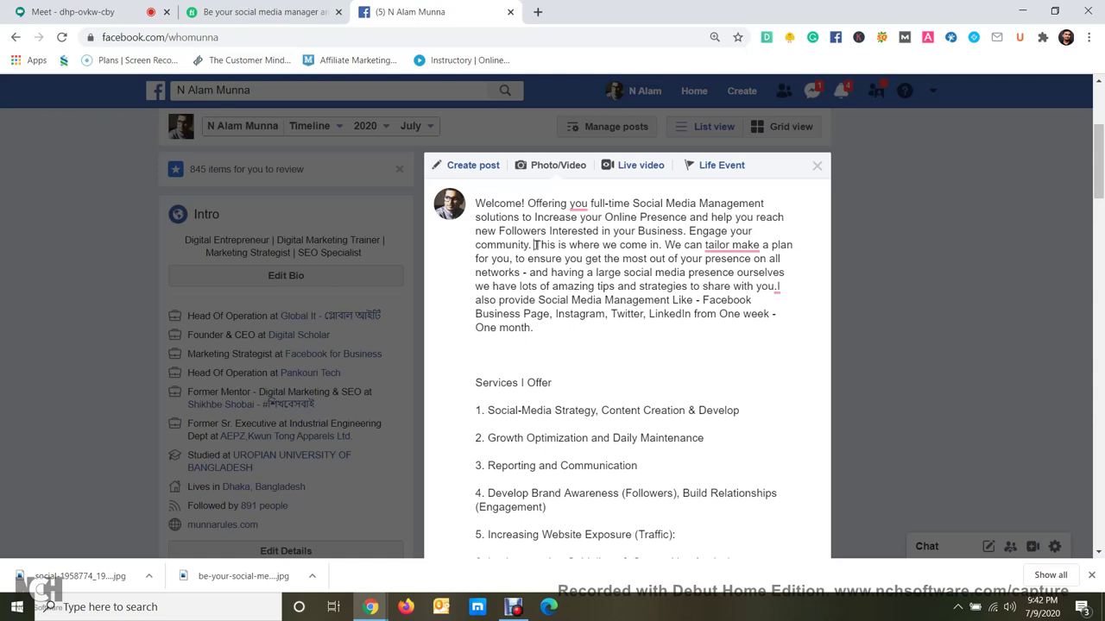
Delete the caption text from "This is where we come in" through "share with you" and fix the join to read "community. I also provide".
left_click_drag(534, 245, 776, 287)
key("BackSpace")
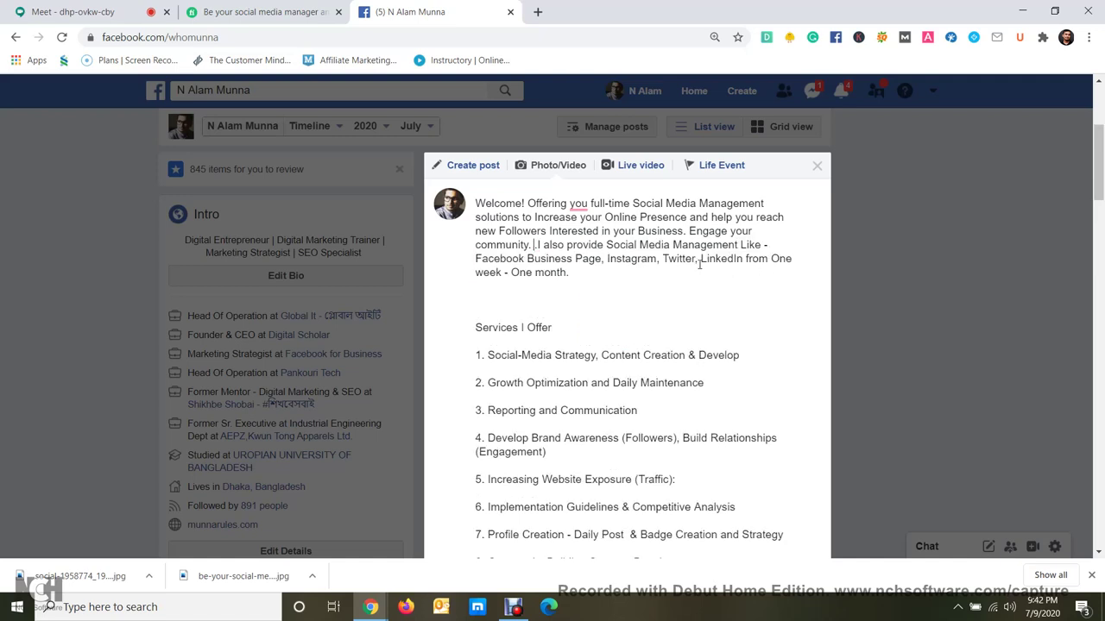
key("BackSpace")
key("BackSpace")
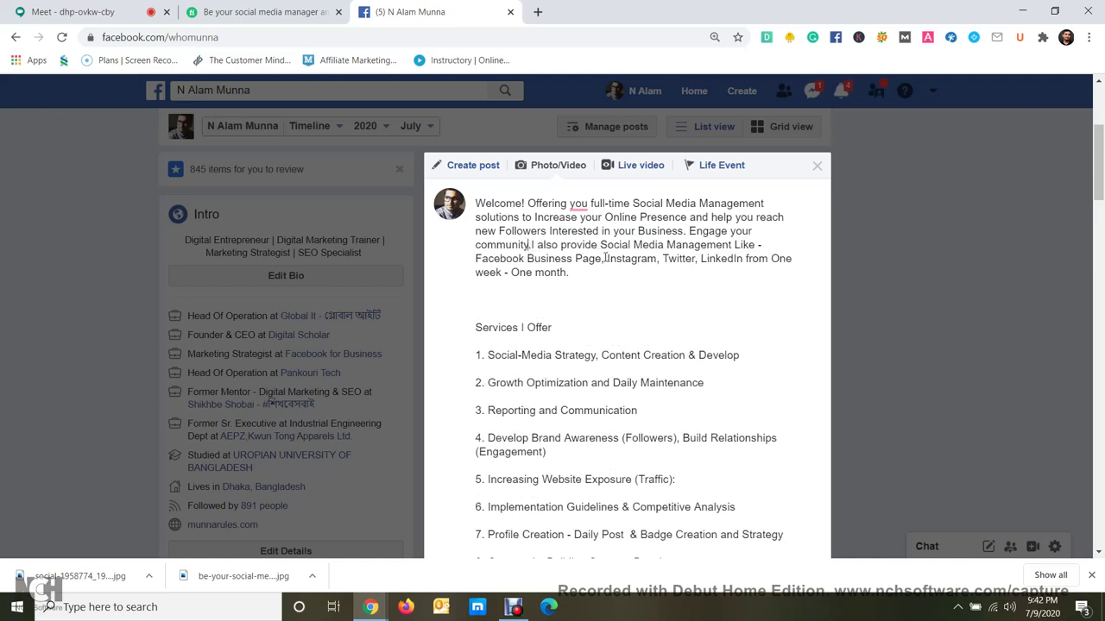
type(".")
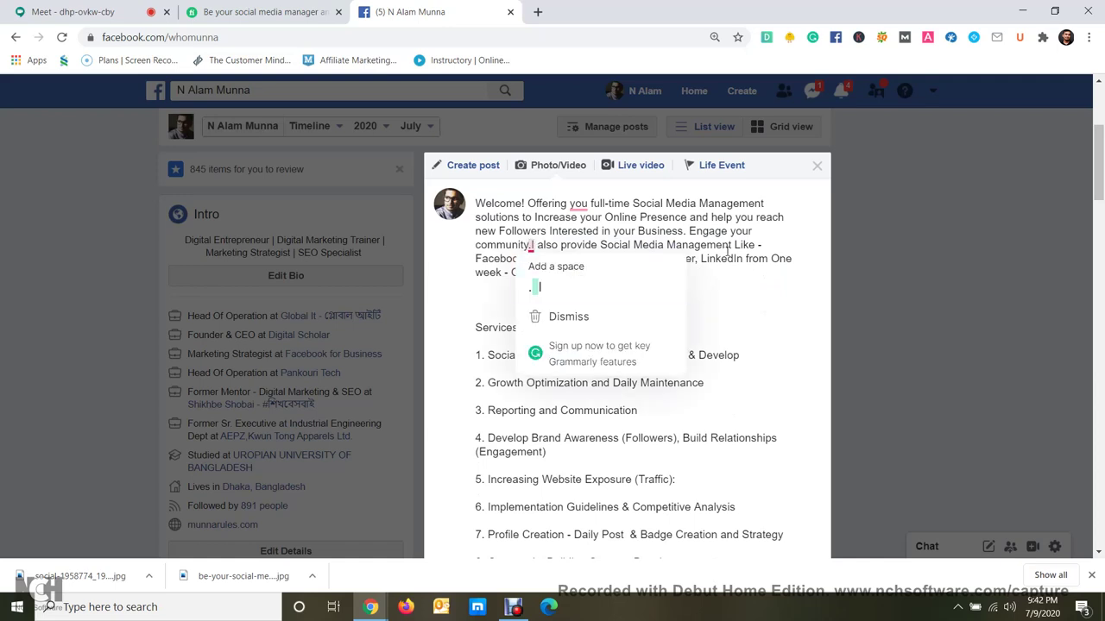
left_click(595, 288)
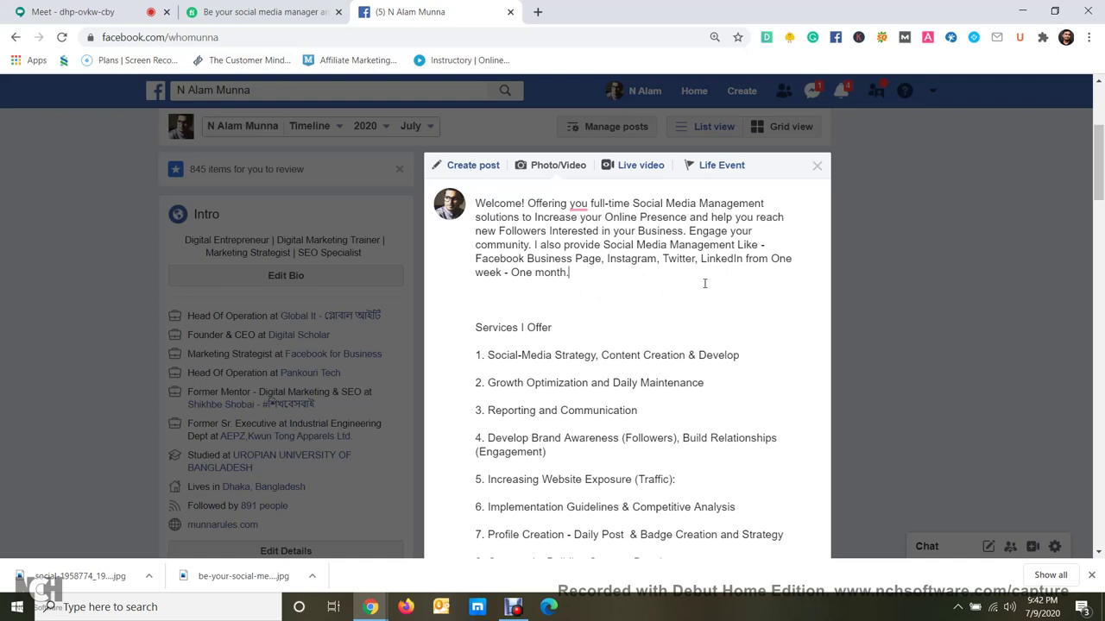
Remove "from One week - One month" so the introduction ends with "LinkedIn.", and add a line break after it.
left_click_drag(577, 274, 748, 258)
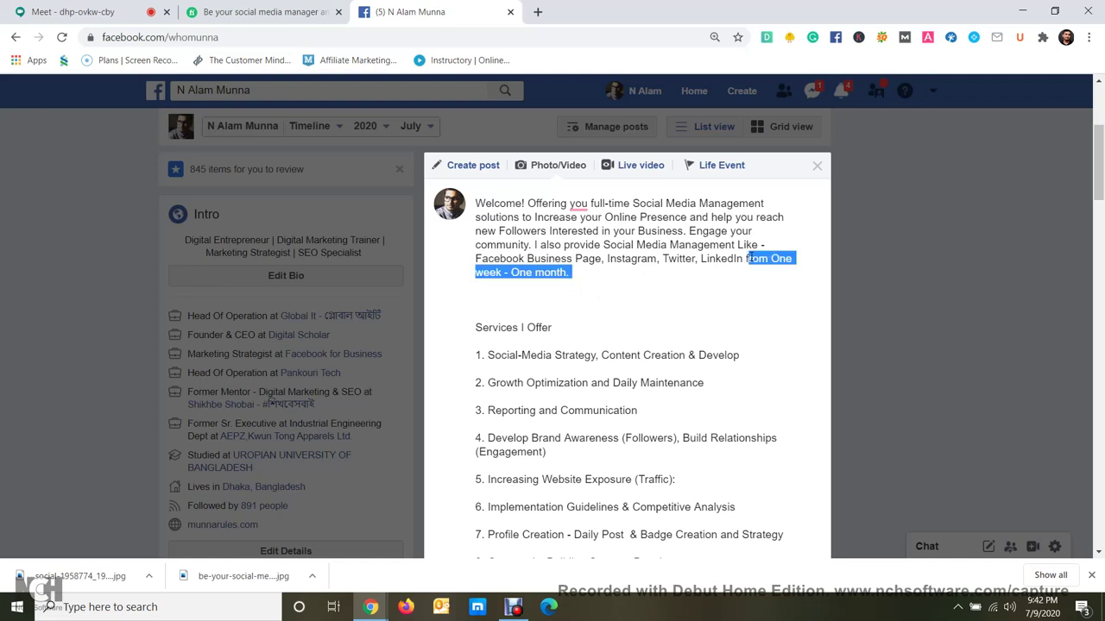
key("BackSpace")
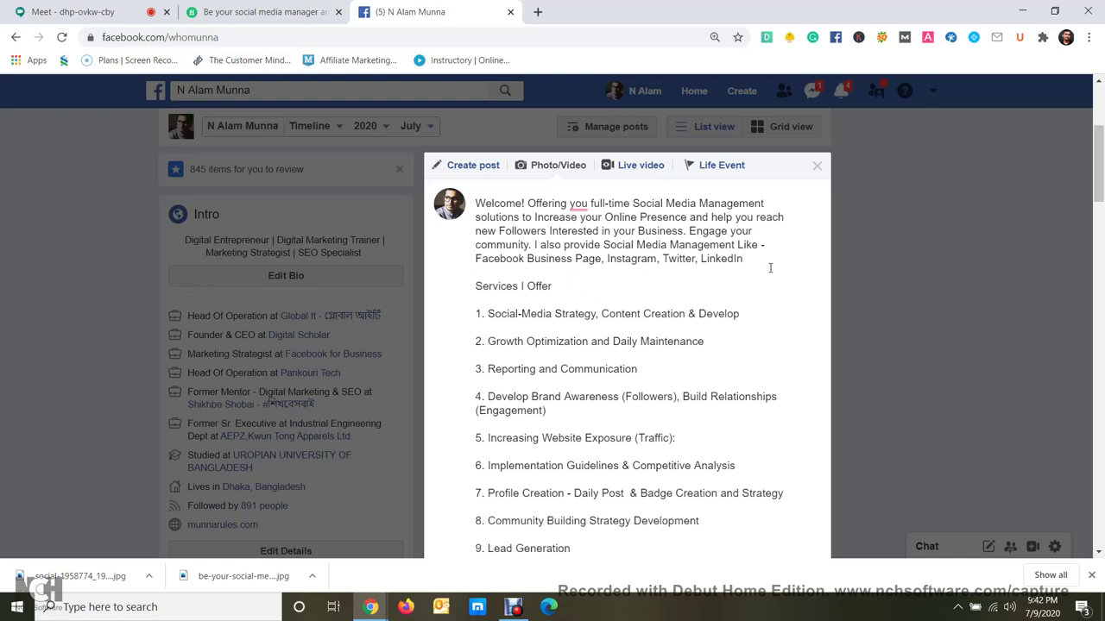
key("Return")
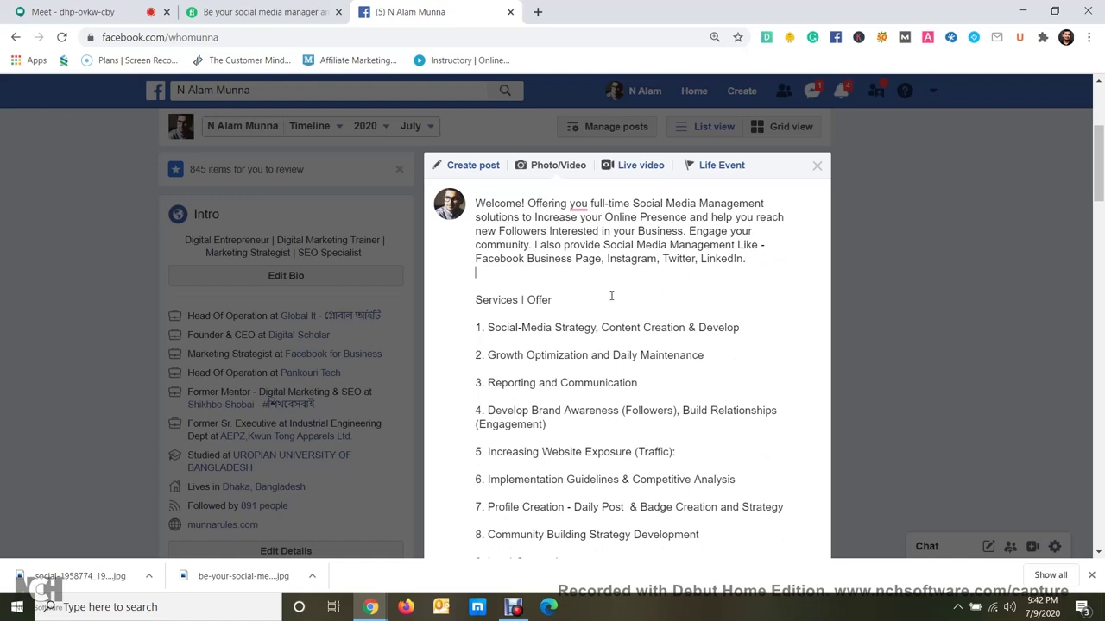
Add a dash after the "Services I Offer" heading and check the caption's full list of services.
left_click(522, 304)
scroll(562, 300, "down", 4)
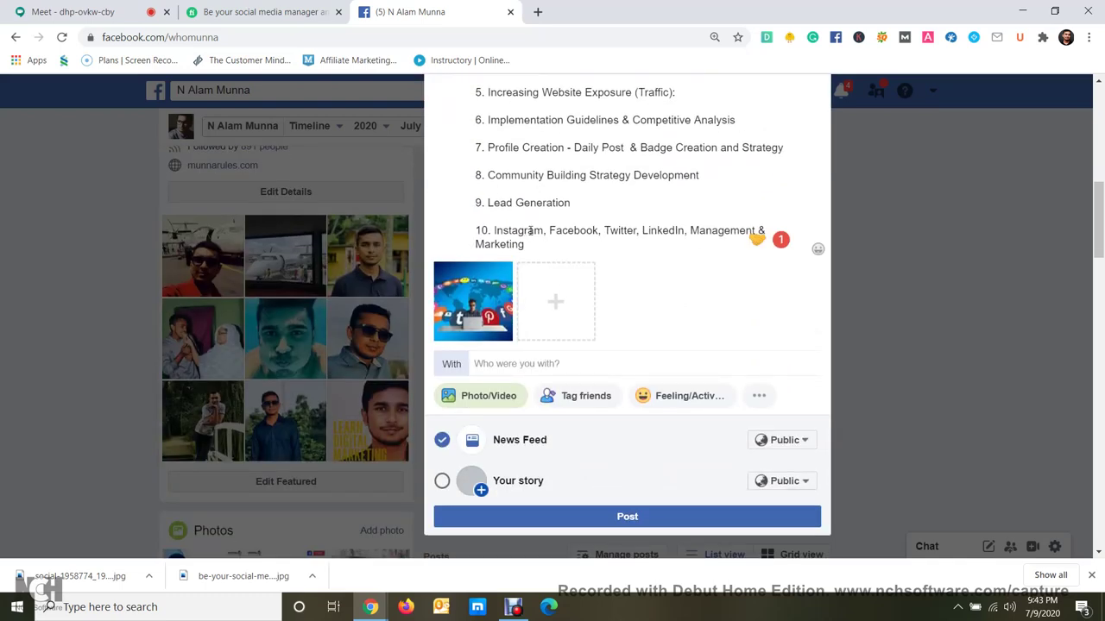
scroll(586, 215, "up", 3)
scroll(585, 215, "down", 1)
scroll(585, 215, "up", 2)
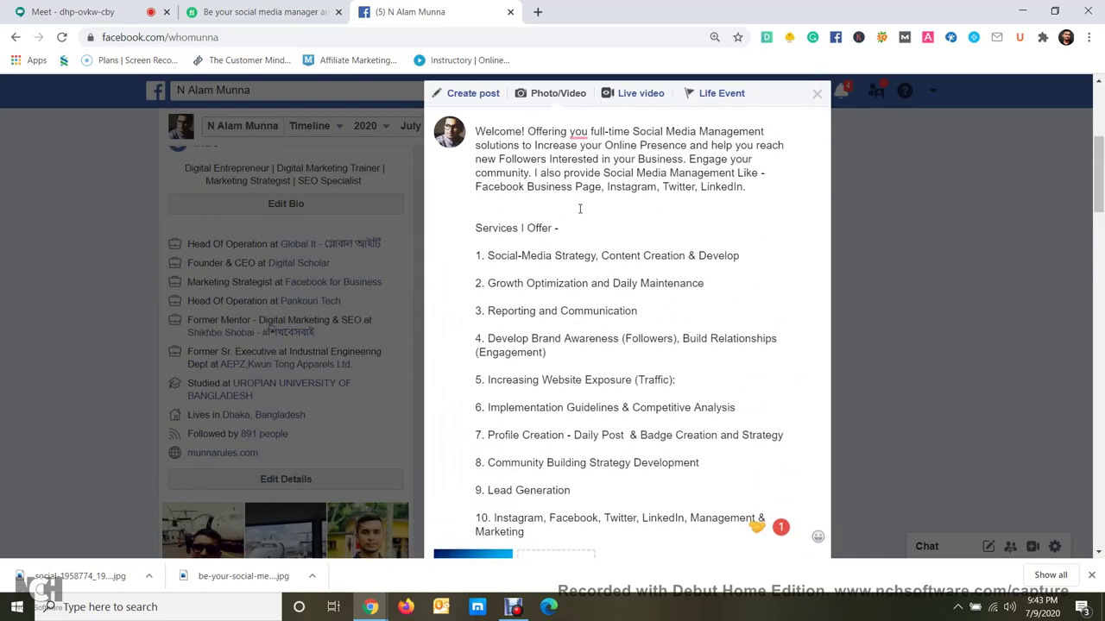
Add blank lines below the tenth service at the end of the caption.
scroll(580, 208, "down", 3)
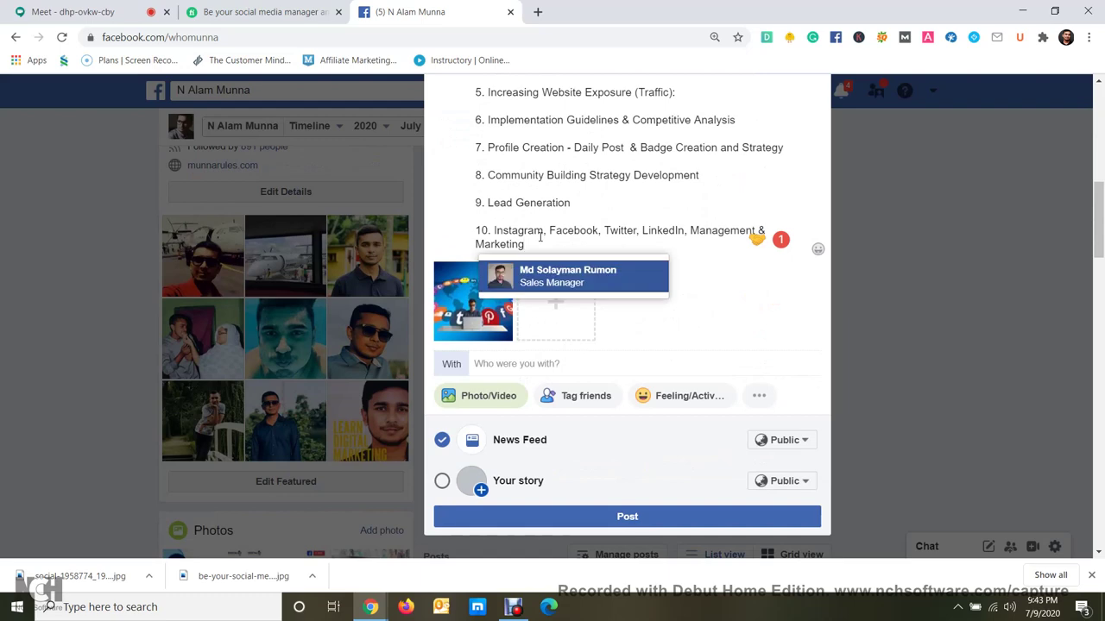
key("Return")
key("Return")
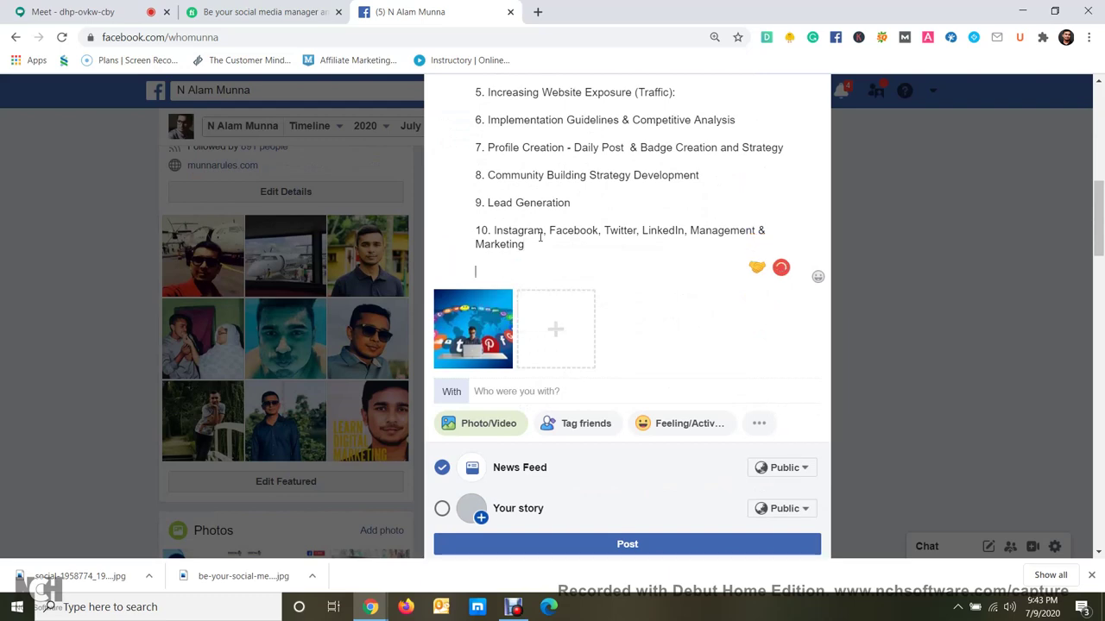
Open a blank browser tab and copy the web address of the social media manager gig from its Fiverr page.
scroll(541, 237, "up", 5)
scroll(541, 237, "down", 3)
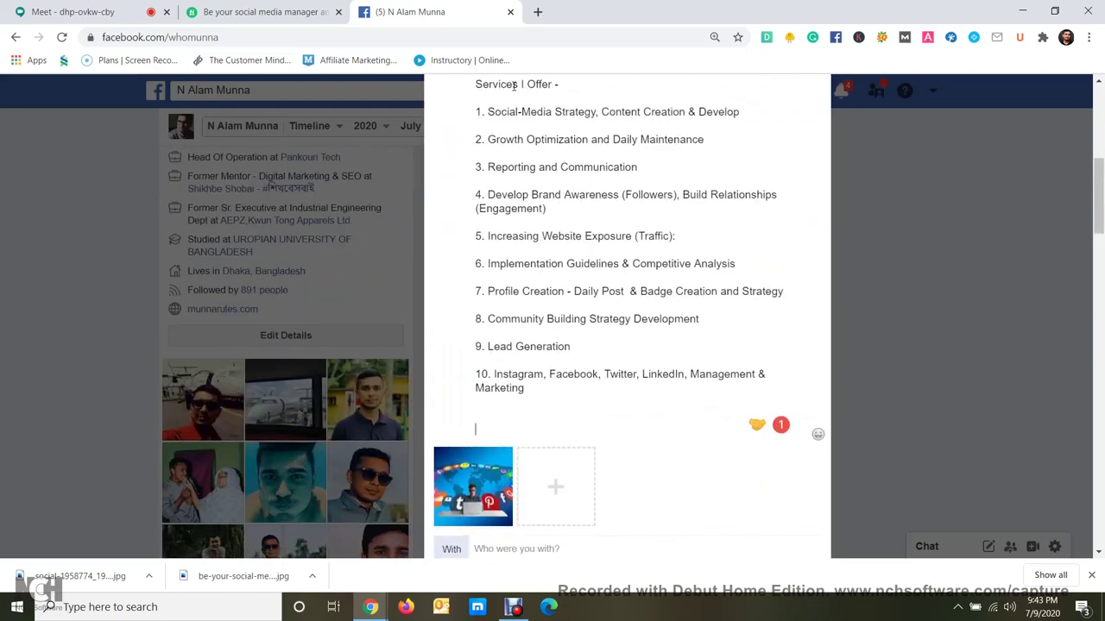
left_click(538, 13)
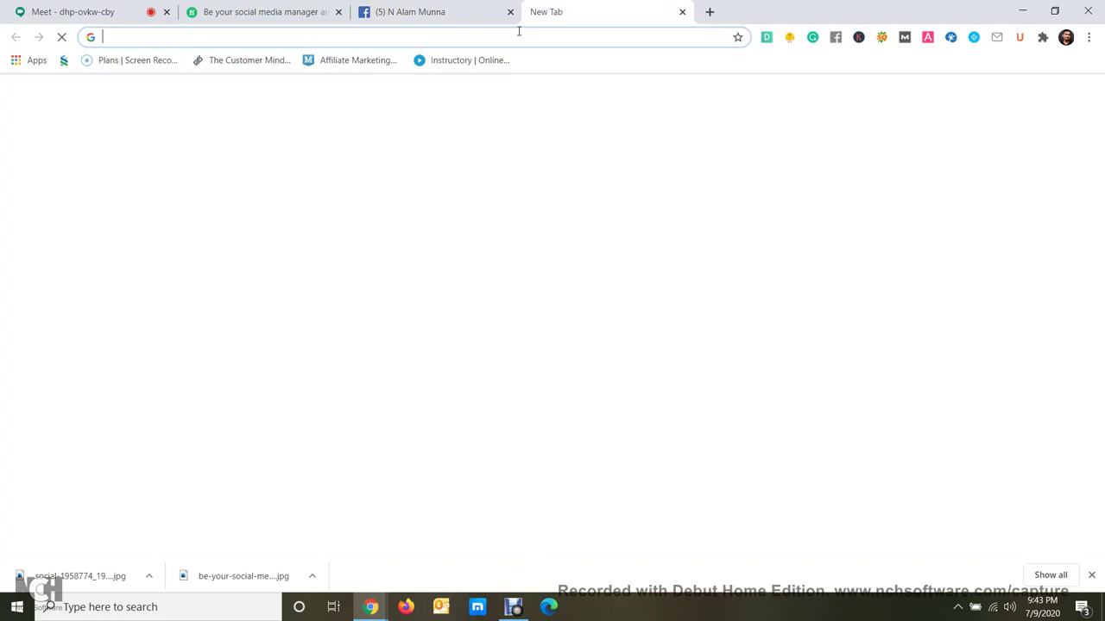
left_click(293, 12)
left_click(274, 37)
right_click(275, 35)
left_click(299, 110)
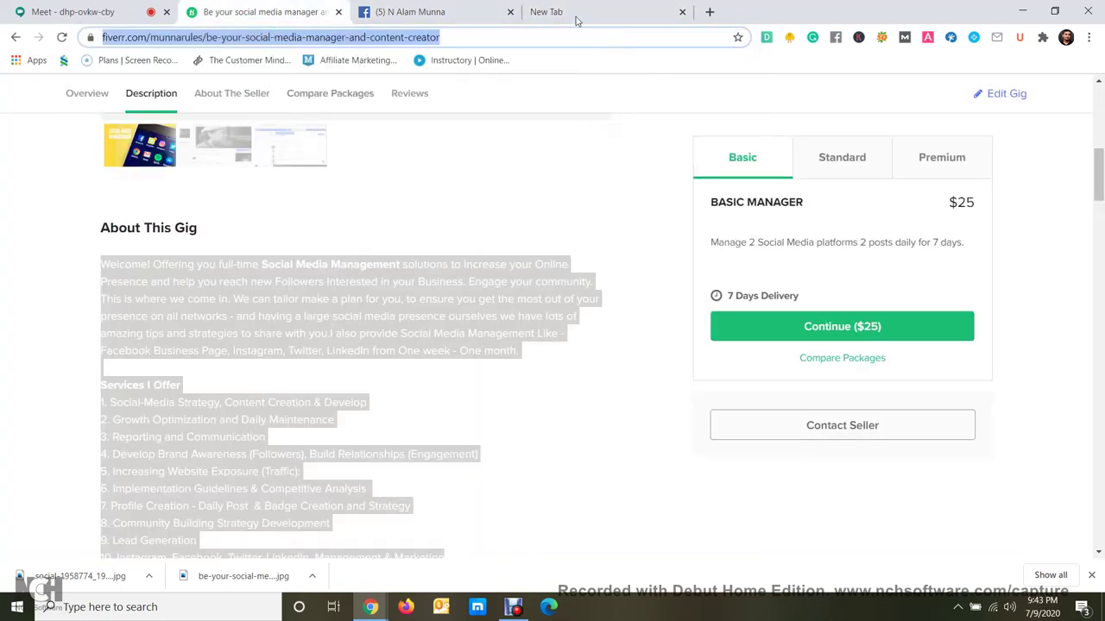
Open bit.ly in the blank browser tab.
left_click(573, 13)
left_click(568, 37)
type("bit.ly")
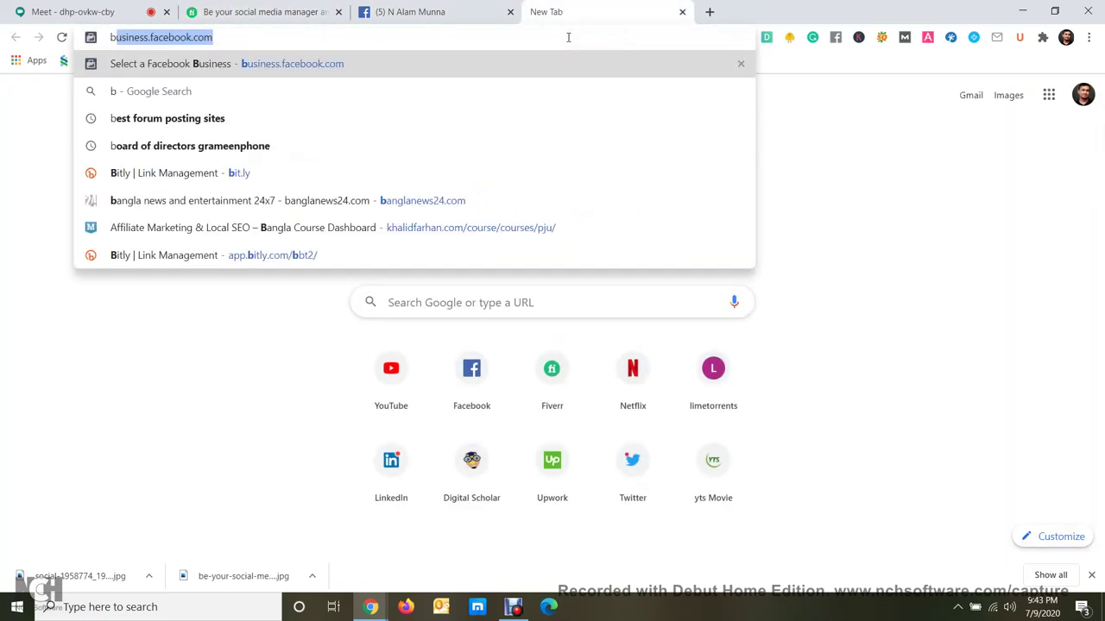
key("Return")
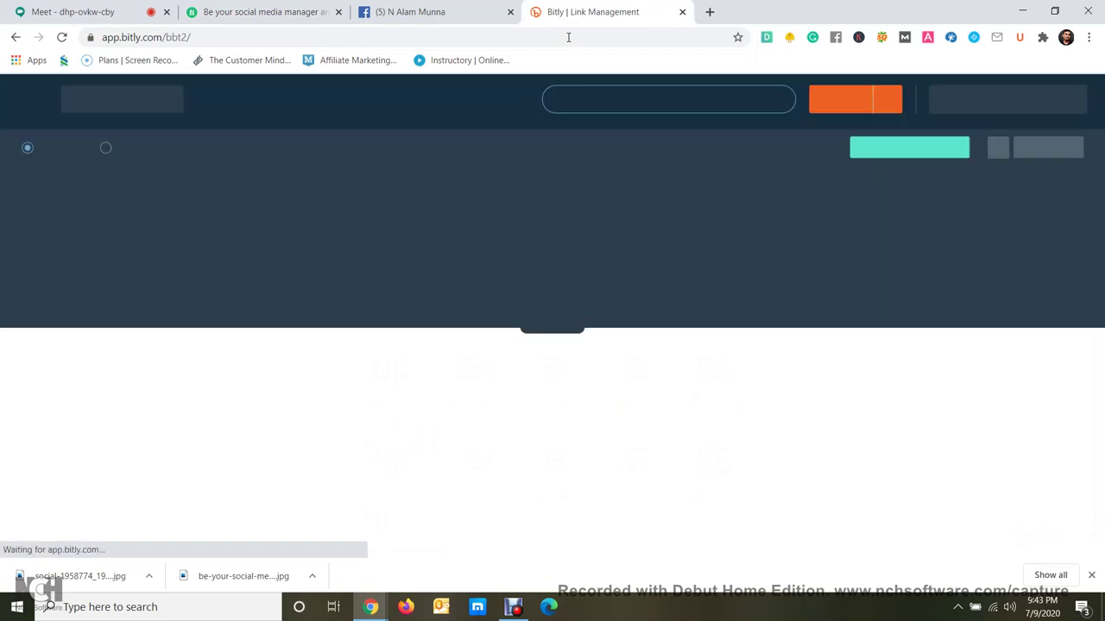
Create a Bitly short link from the copied Fiverr gig address and copy the short link.
left_click(843, 101)
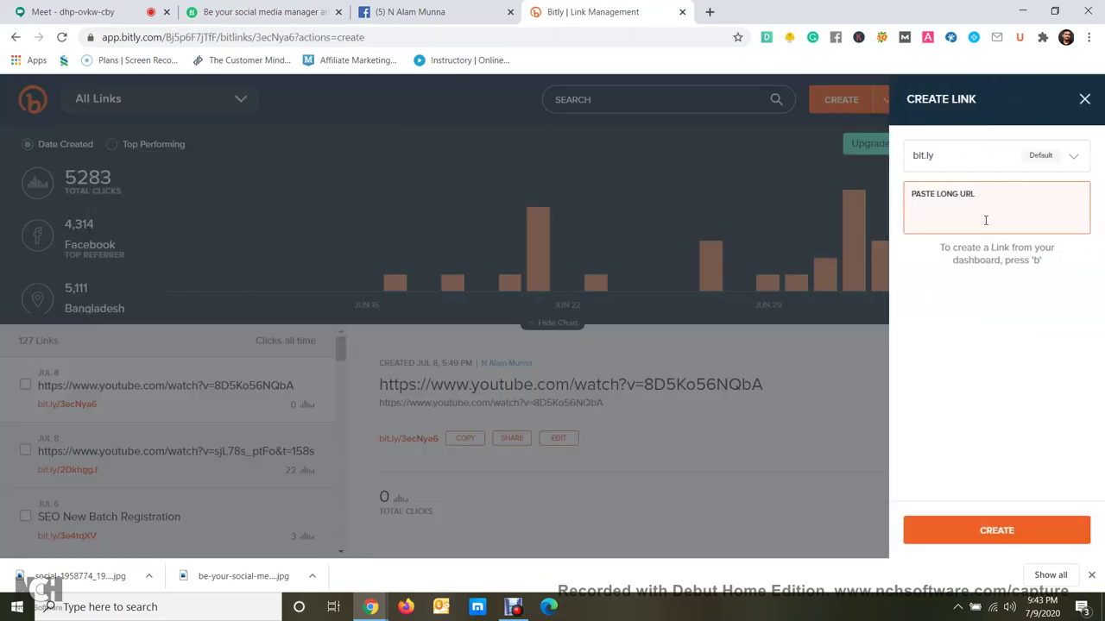
key("ctrl+v")
left_click(1001, 531)
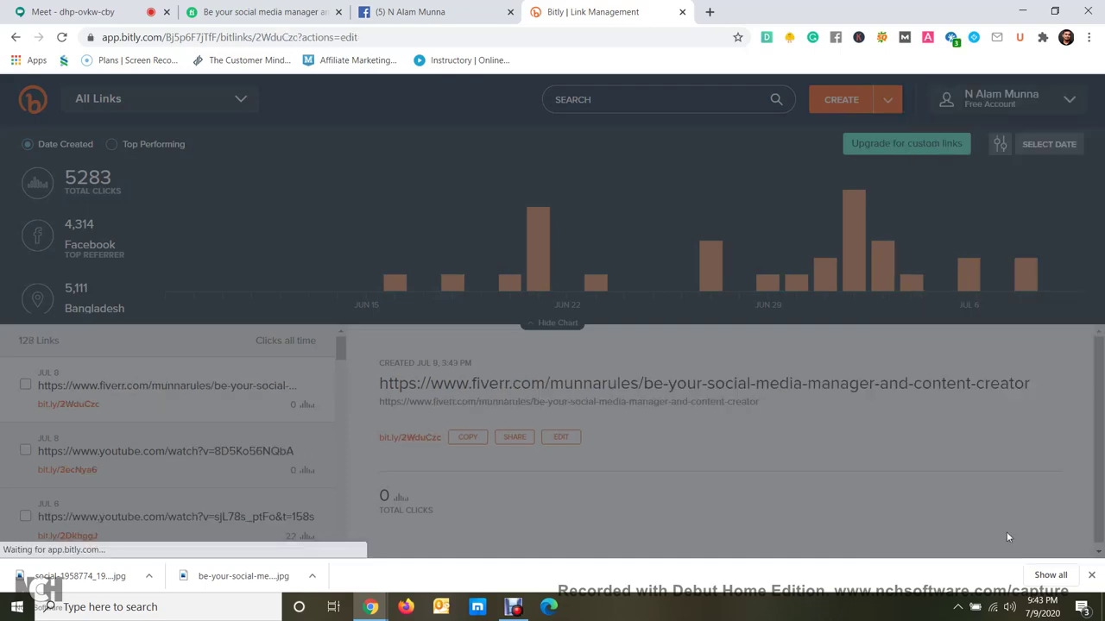
left_click(1025, 147)
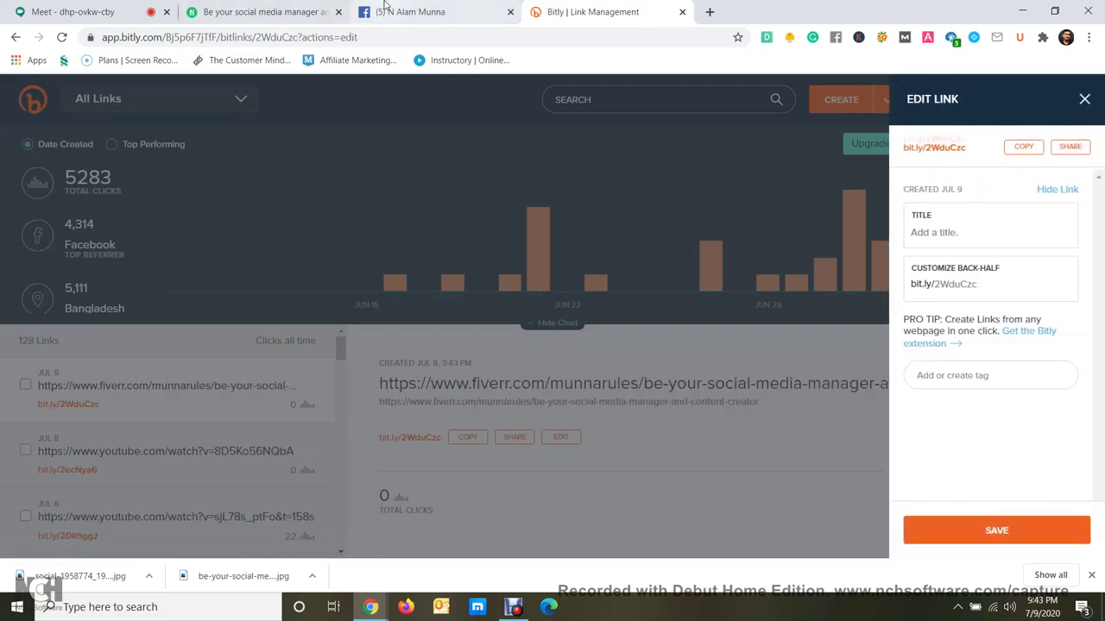
Back in the Facebook post, end the caption with "For more info and order click - " followed by the copied short link.
left_click(410, 11)
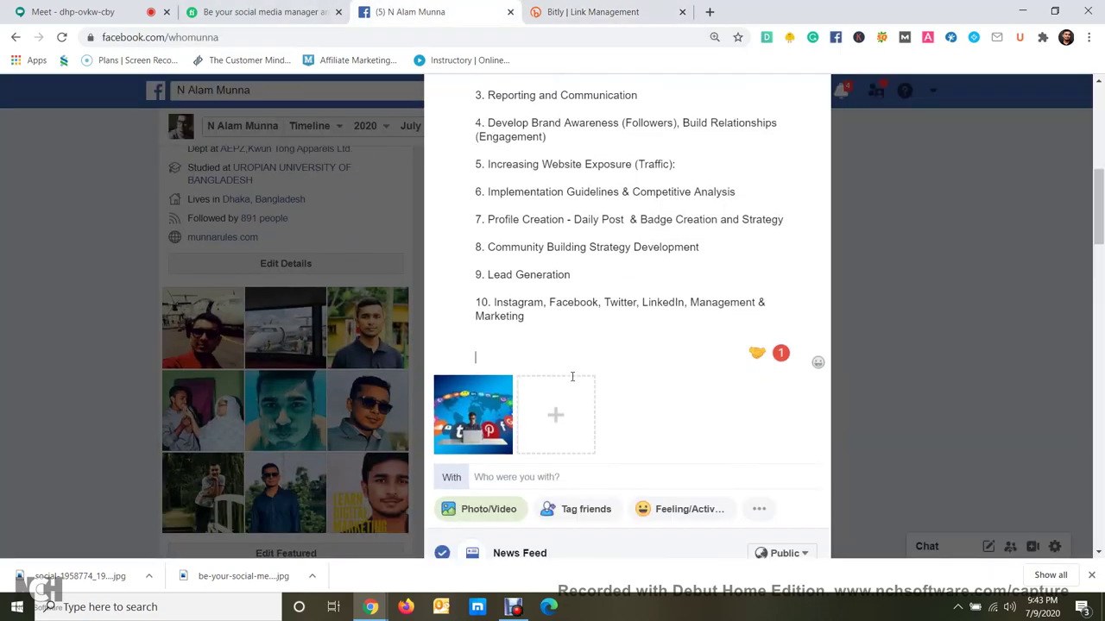
type("Fiv")
key("BackSpace")
key("BackSpace")
key("BackSpace")
type("For more ")
type("up")
key("BackSpace")
key("BackSpace")
key("BackSpace")
type("info and order click")
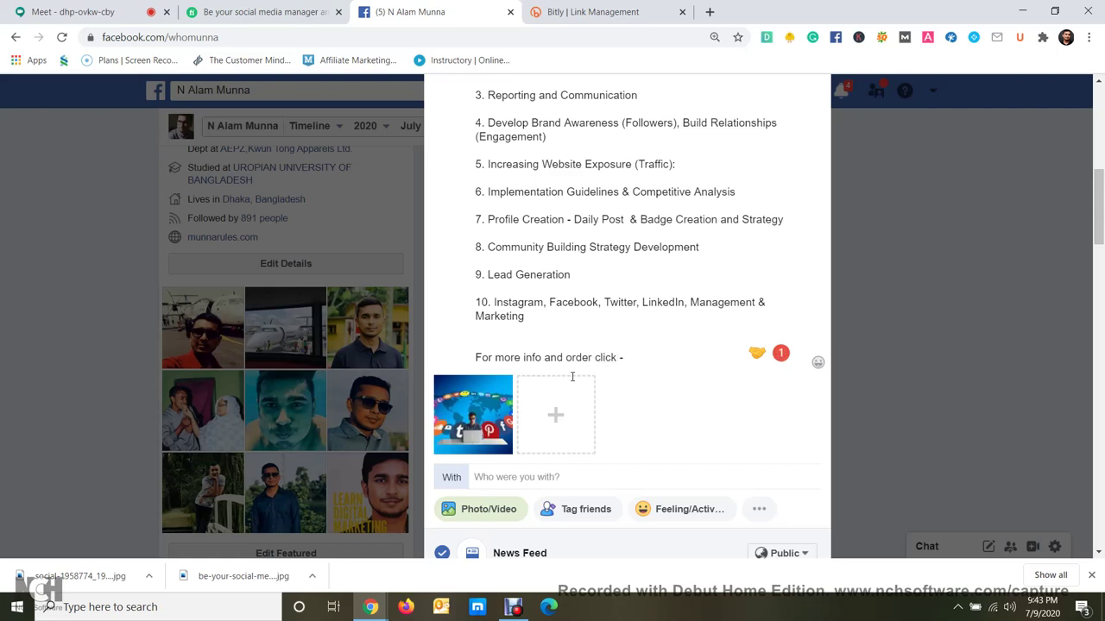
type(" -")
key("ctrl+v")
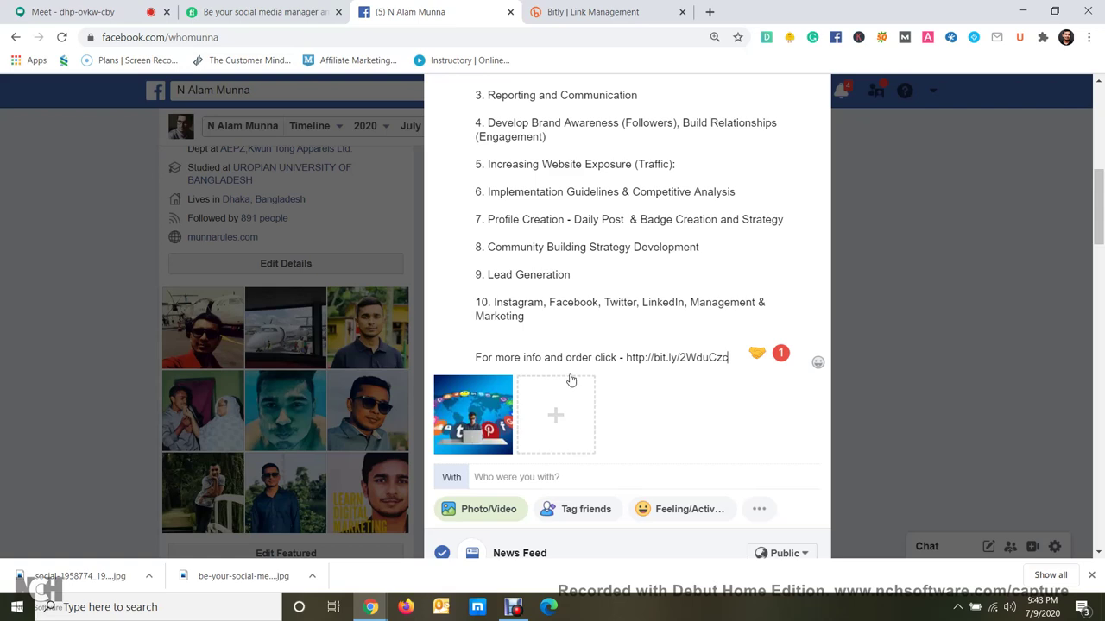
left_click_drag(732, 357, 625, 357)
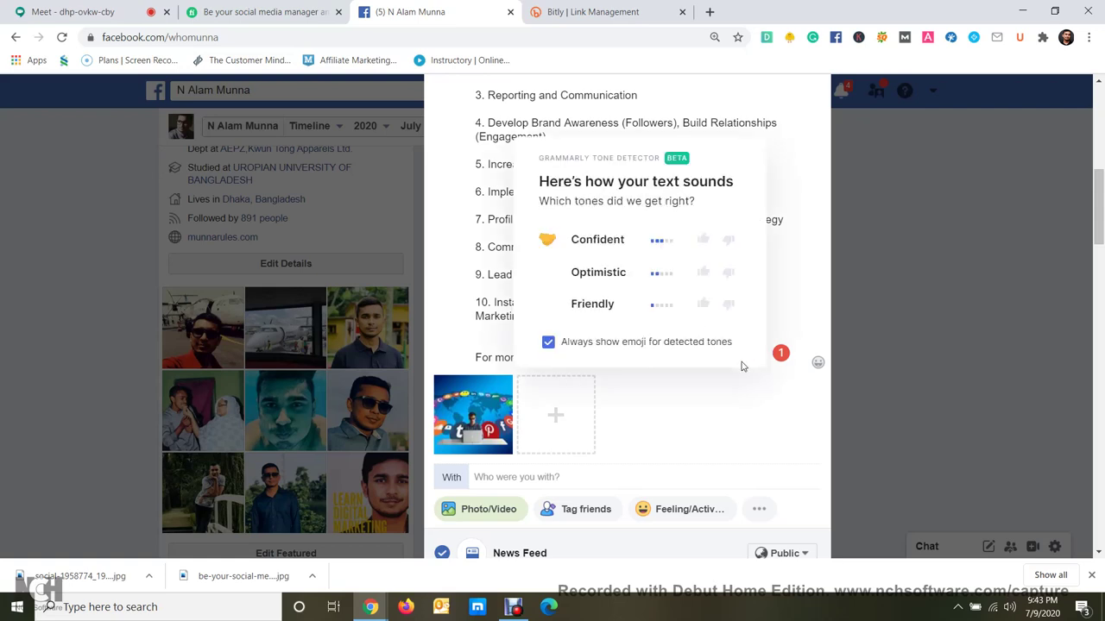
left_click(776, 235)
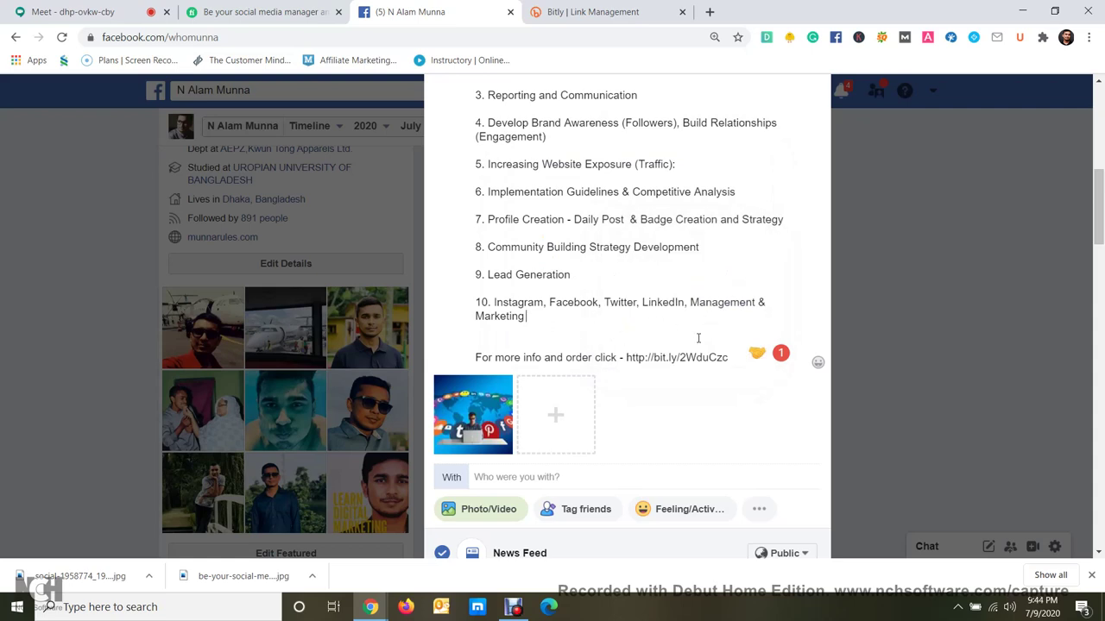
Below the link line, leave a blank line and add the hashtags #socialmediamanagement #socialmedia #digitalmarketing.
left_click(738, 359)
key("Return")
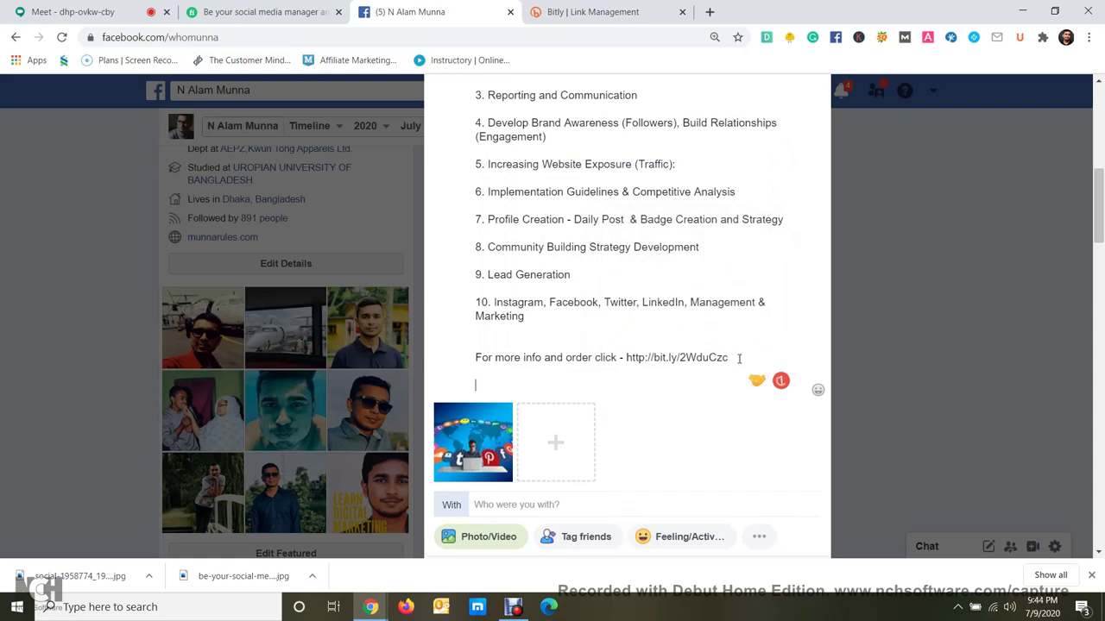
key("Return")
type("#")
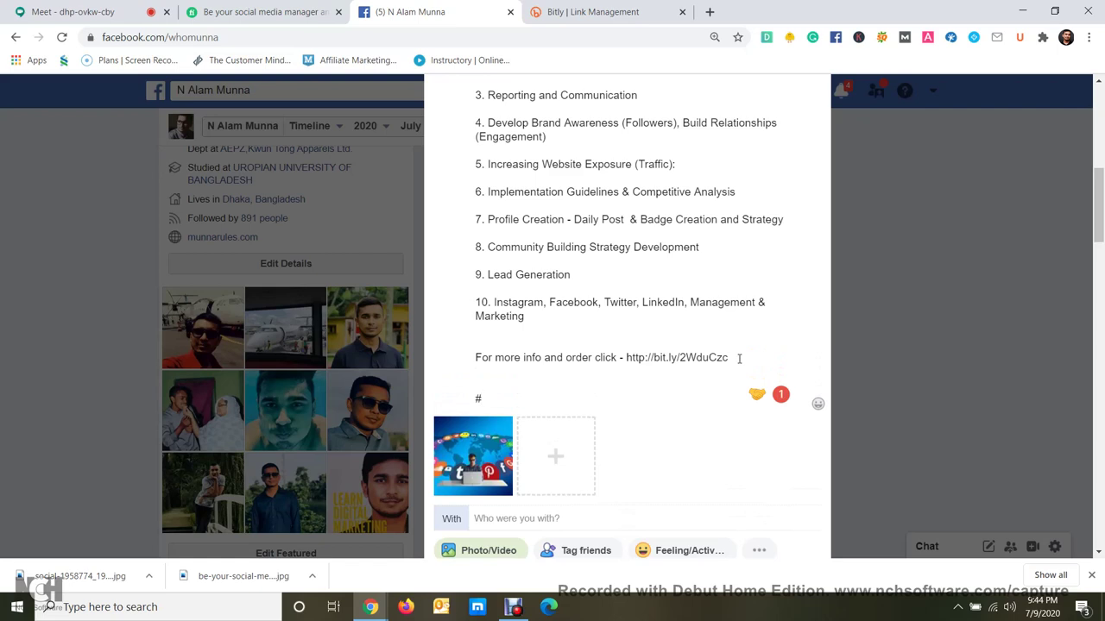
type("socialmediamana")
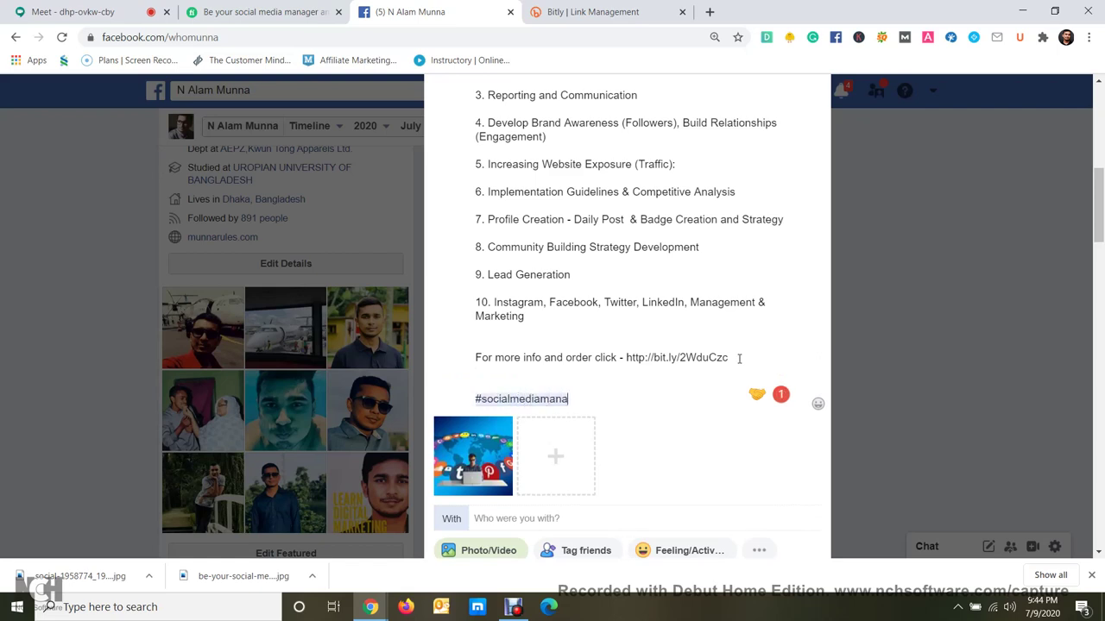
type("gement #socai")
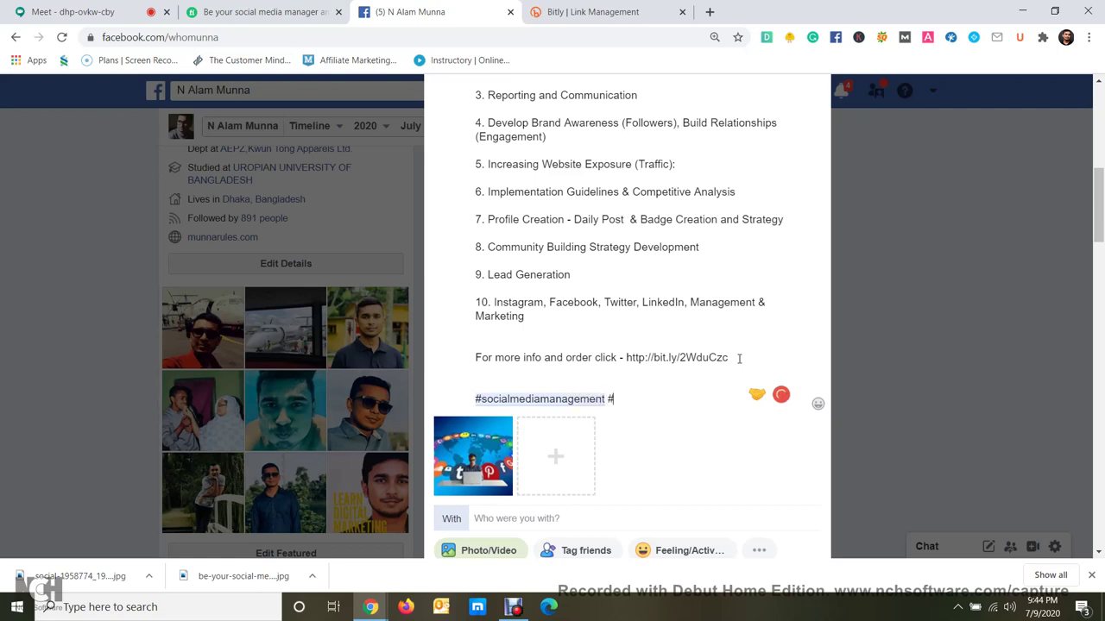
key("BackSpace")
key("BackSpace")
type("ialmedia ")
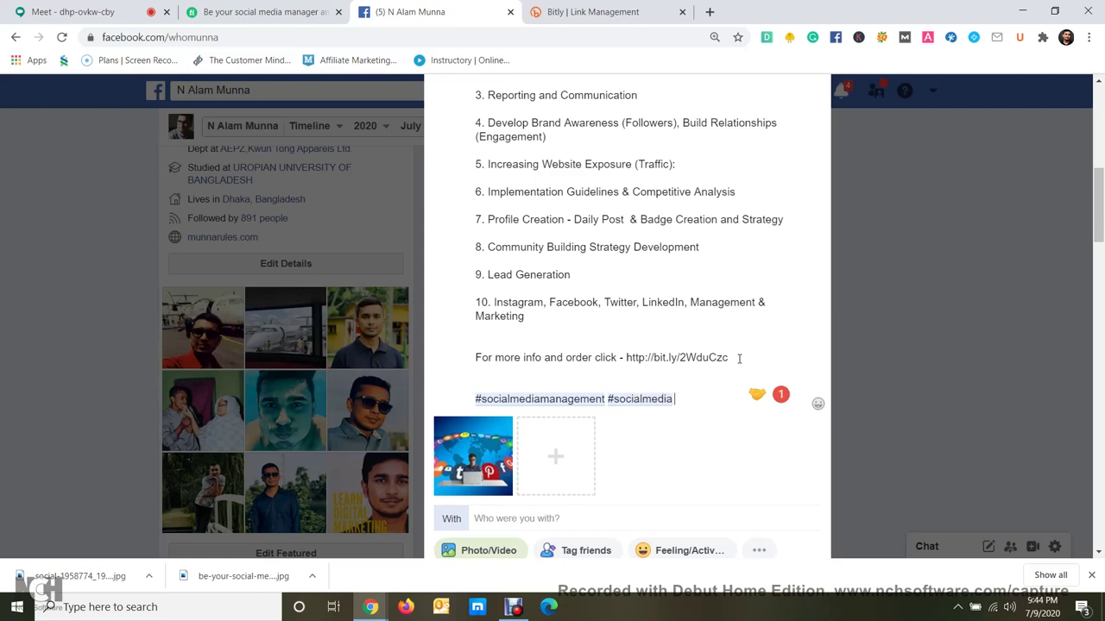
type("#digitalmarketing")
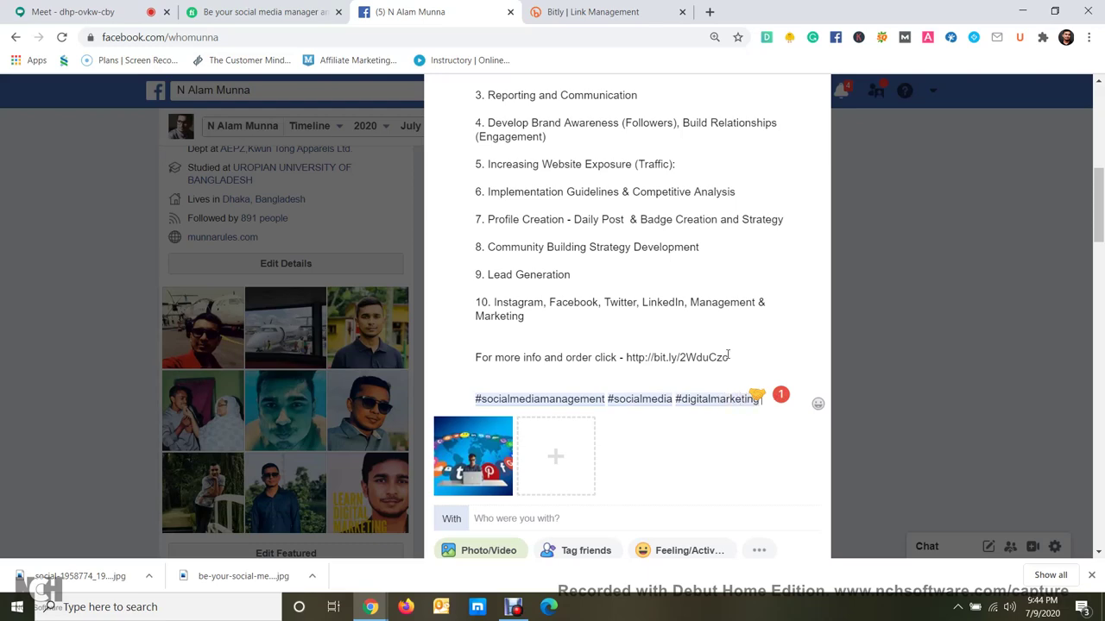
Review the whole post draft from the introduction through the services, gig link, hashtags, attached image and sharing options.
scroll(728, 355, "up", 2)
scroll(586, 305, "down", 3)
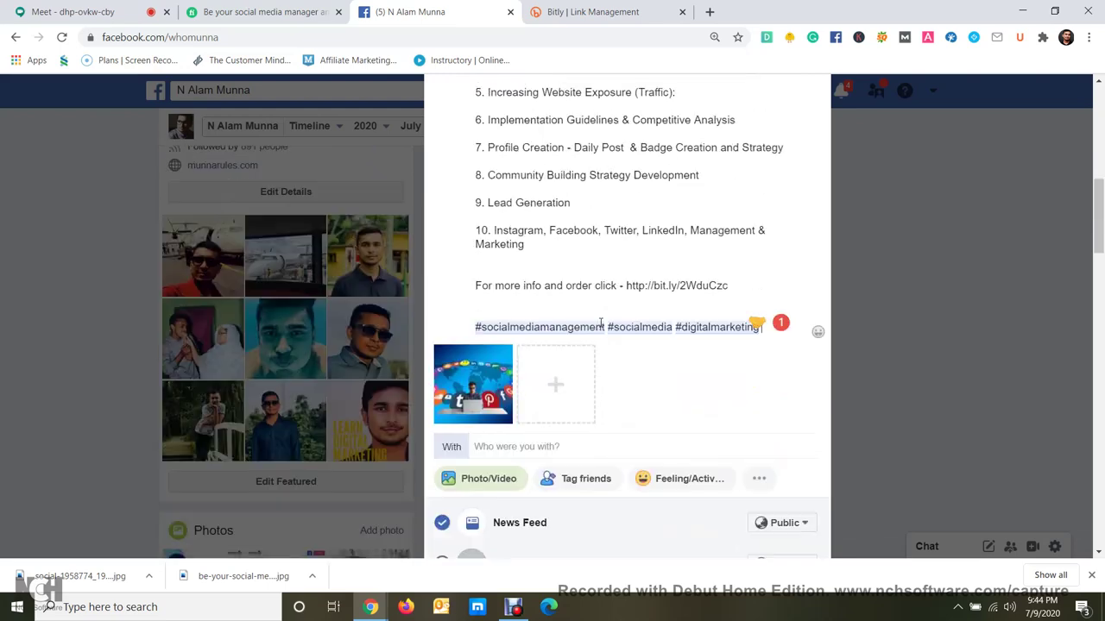
scroll(550, 439, "up", 5)
scroll(616, 354, "down", 1)
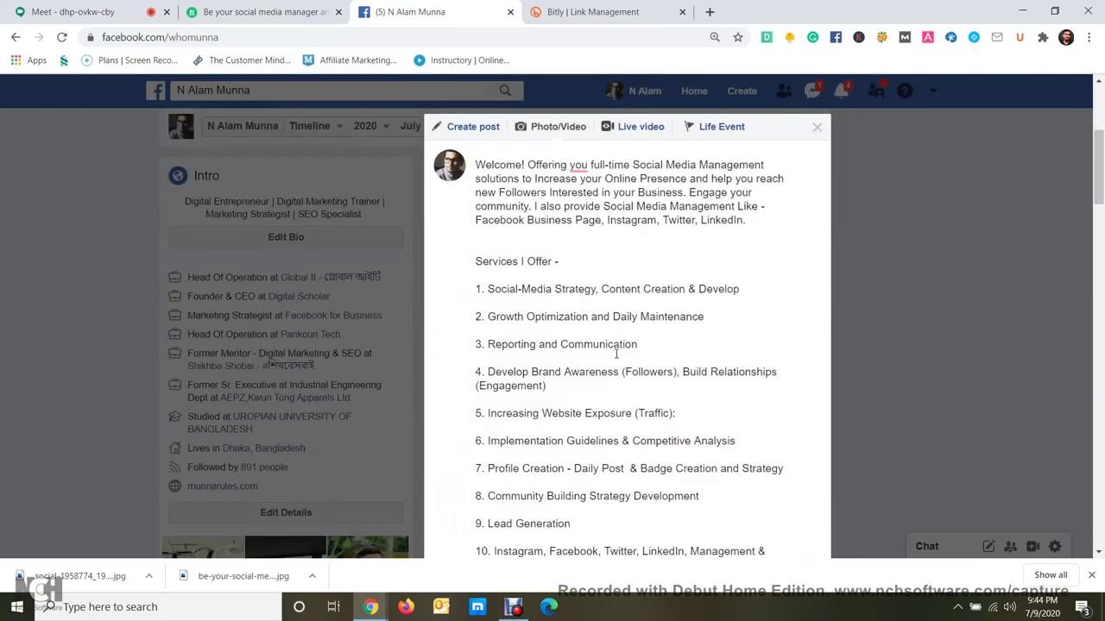
scroll(616, 354, "down", 2)
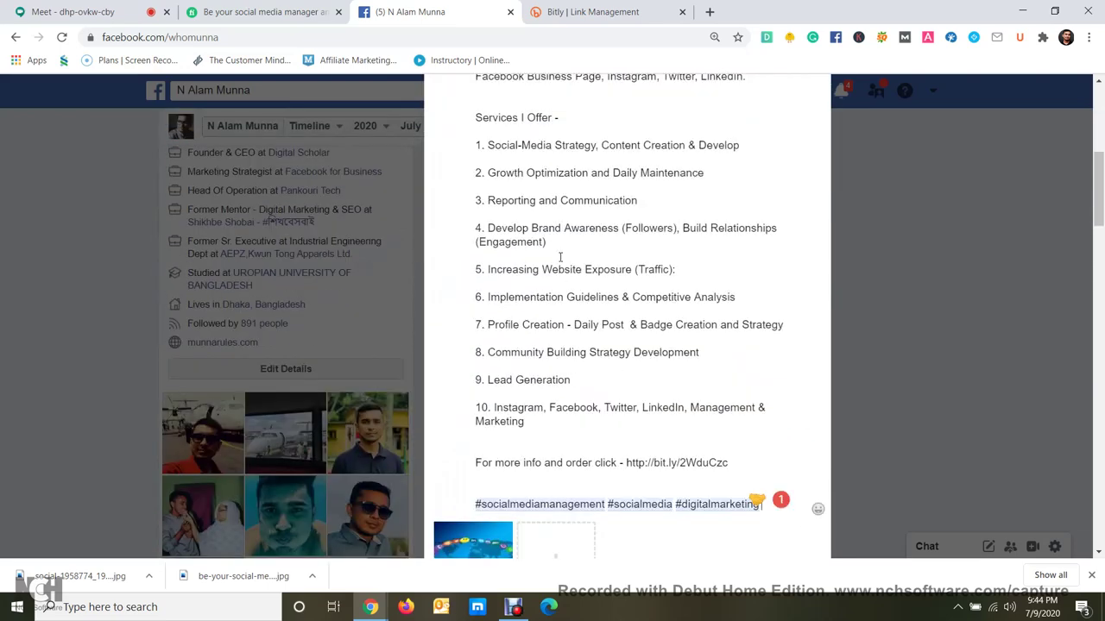
scroll(655, 370, "down", 3)
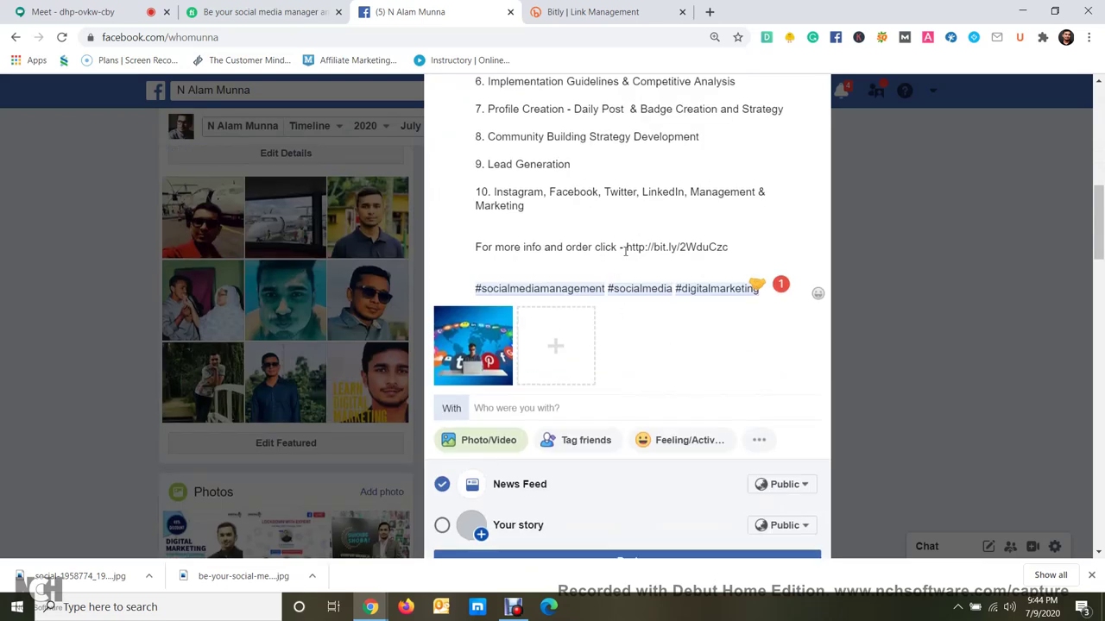
scroll(636, 232, "up", 5)
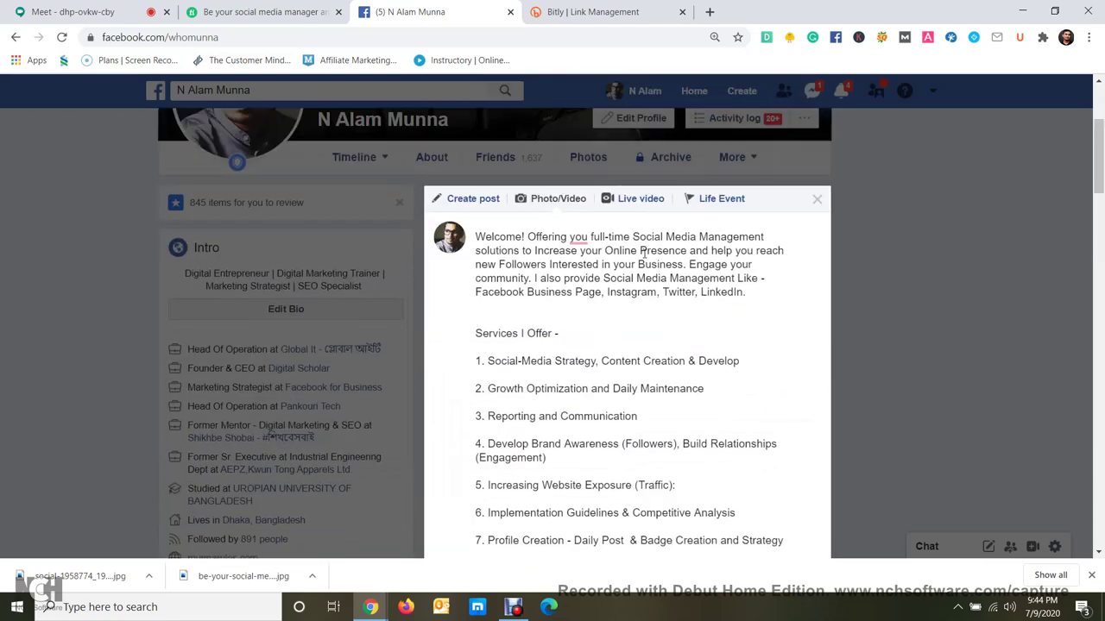
scroll(570, 294, "down", 3)
left_click(563, 224)
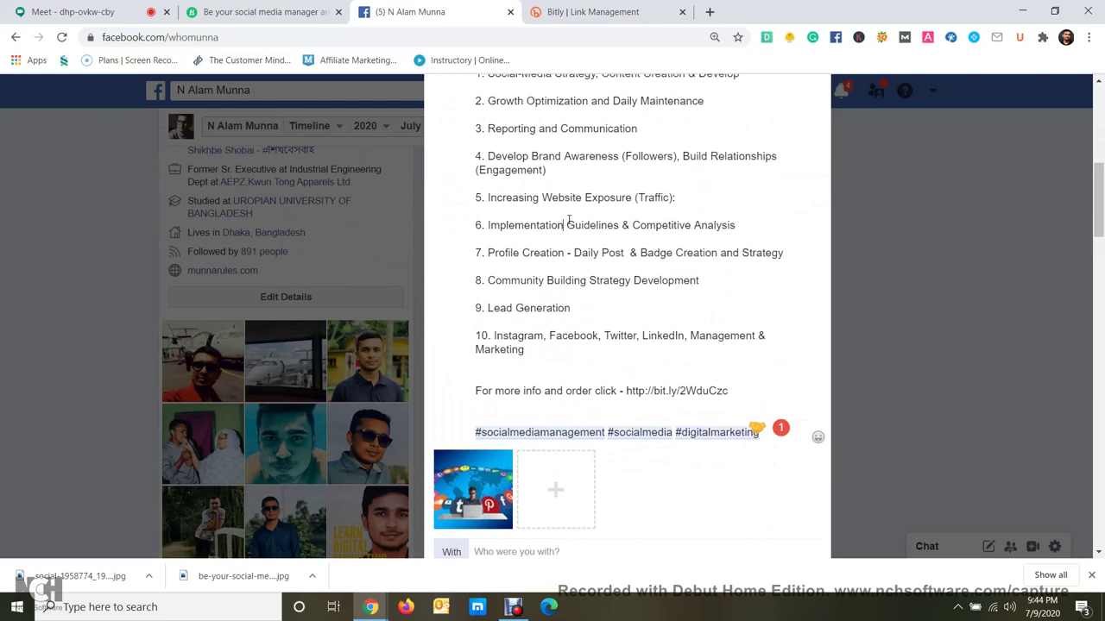
scroll(636, 192, "up", 3)
scroll(665, 297, "down", 3)
scroll(665, 298, "down", 2)
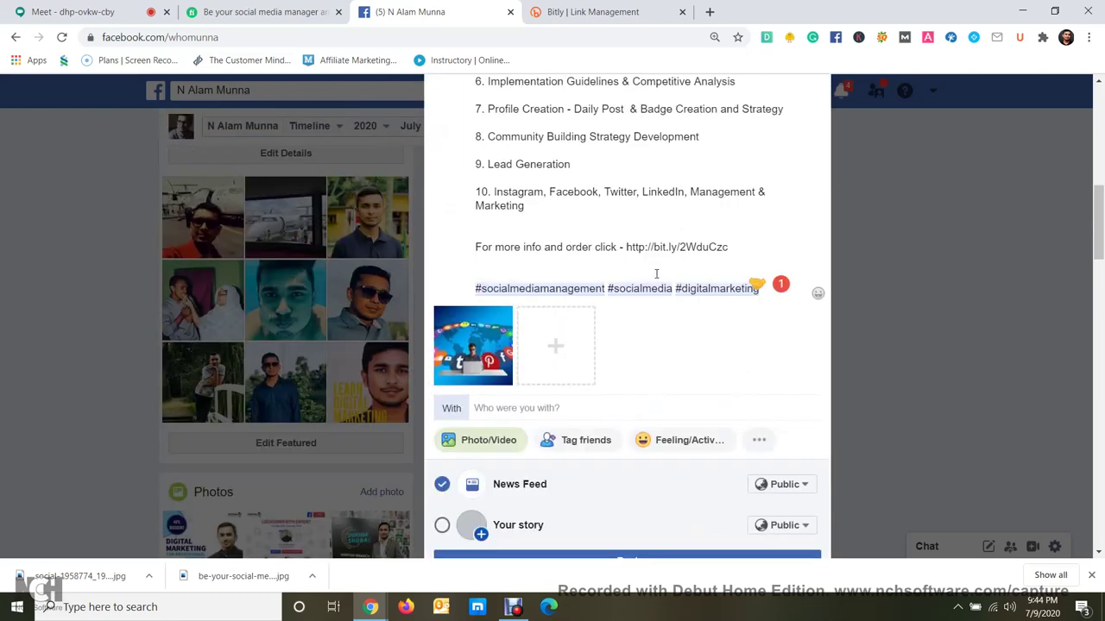
scroll(649, 288, "up", 5)
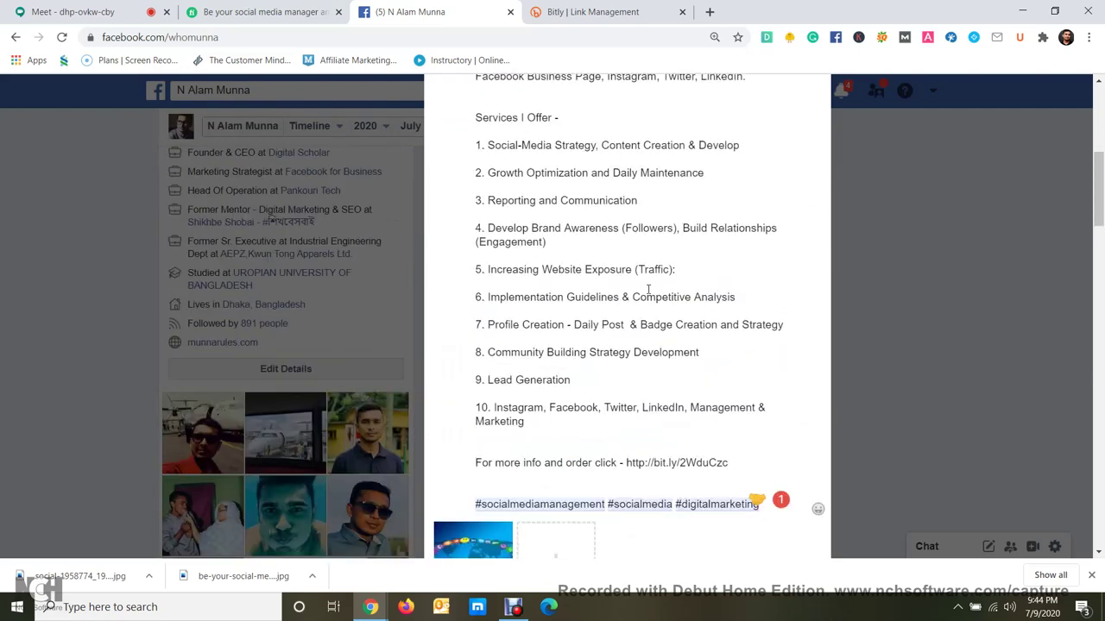
scroll(729, 289, "down", 7)
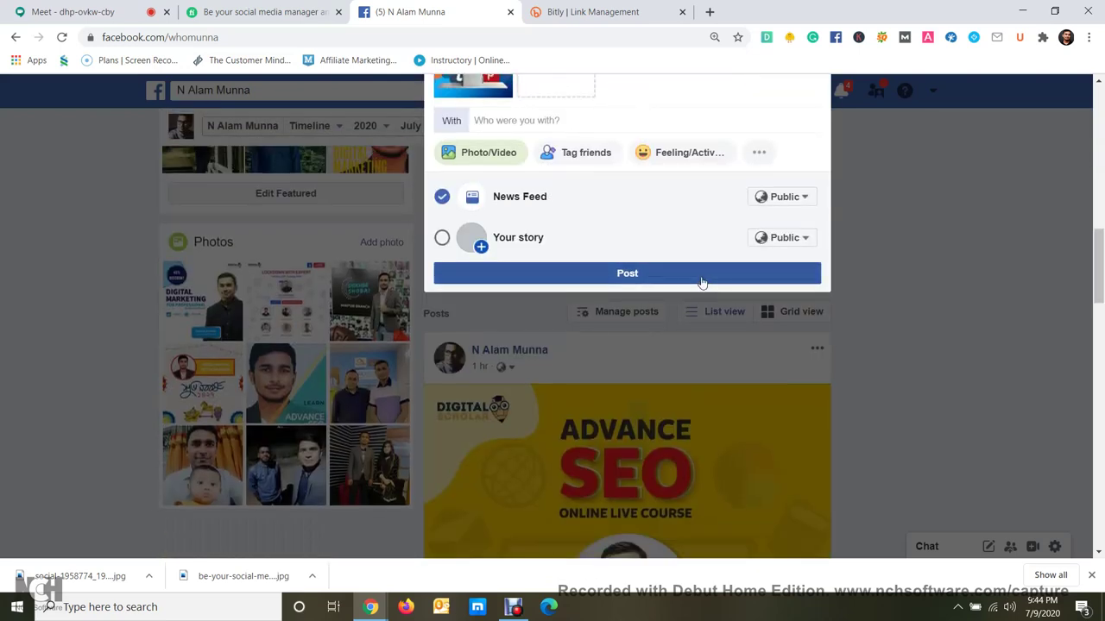
scroll(701, 283, "down", 5)
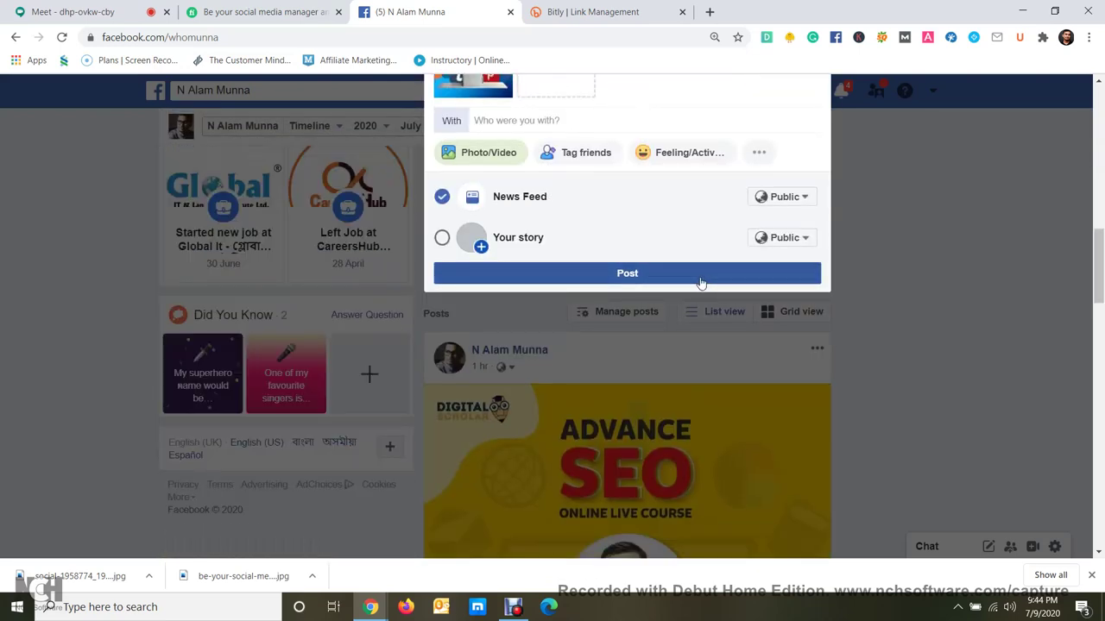
scroll(701, 283, "up", 4)
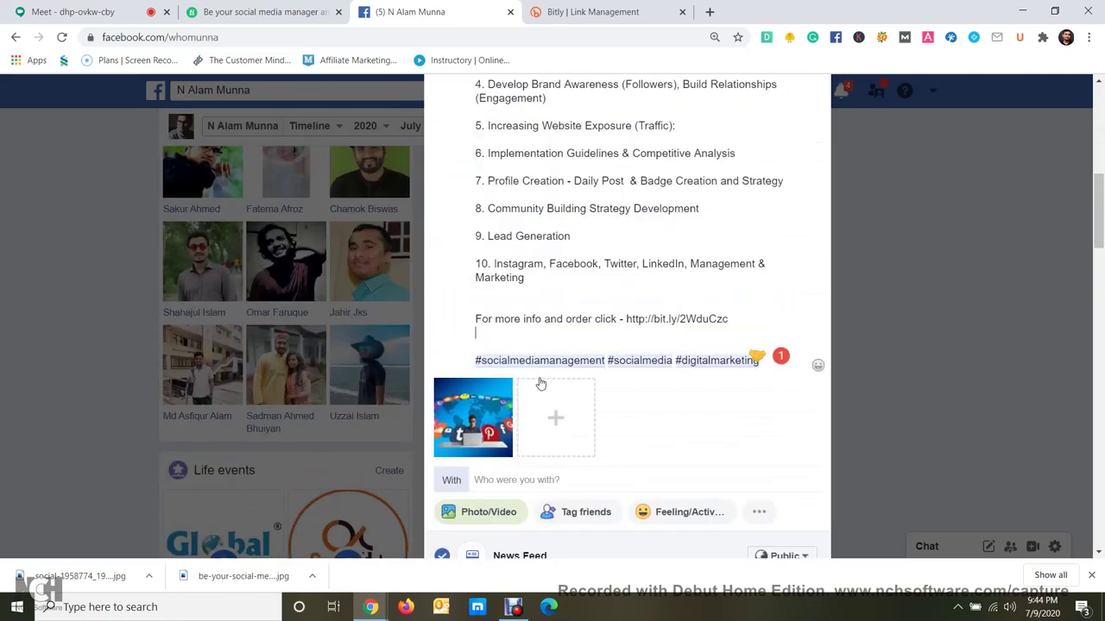
scroll(700, 280, "down", 3)
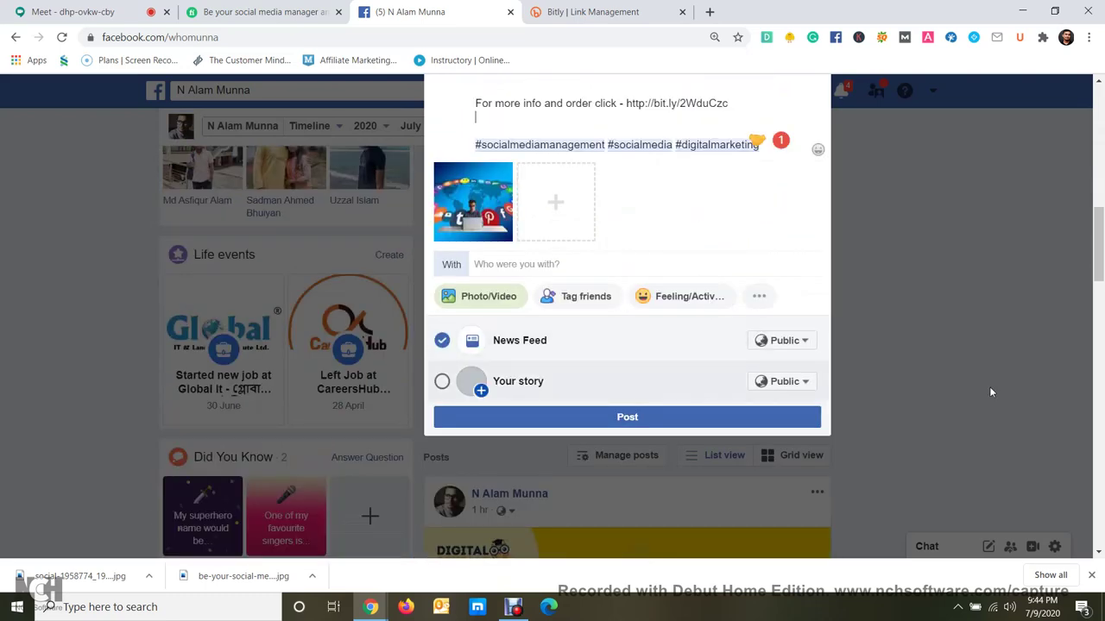
Set the News Feed audience to Only me, publish the post and view it on the timeline.
left_click(798, 340)
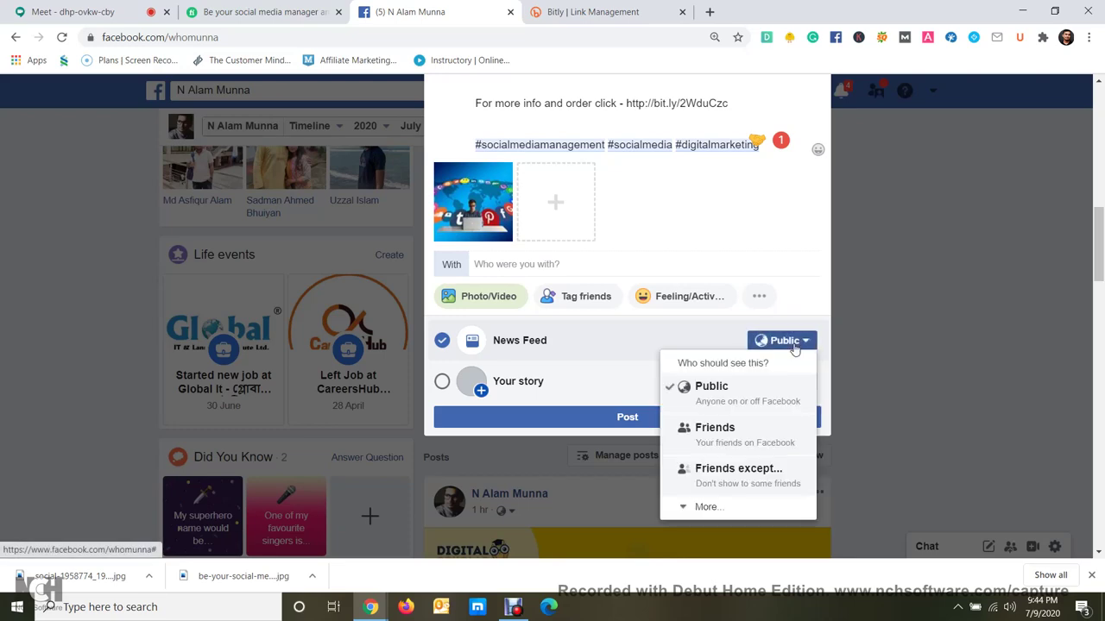
left_click(706, 508)
scroll(760, 466, "down", 2)
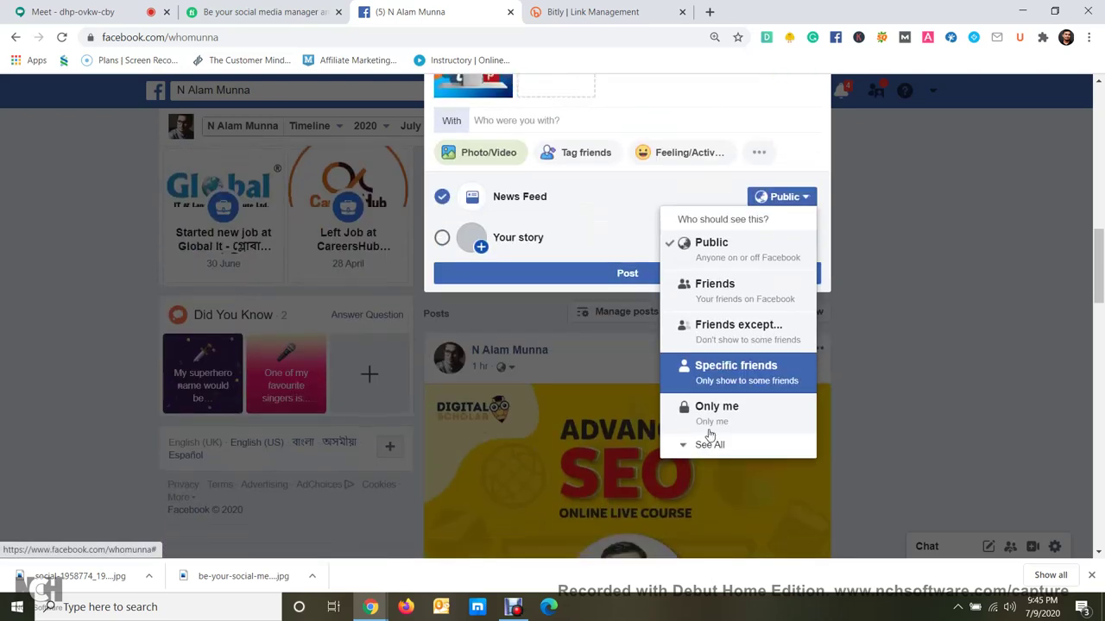
left_click(781, 413)
left_click(741, 274)
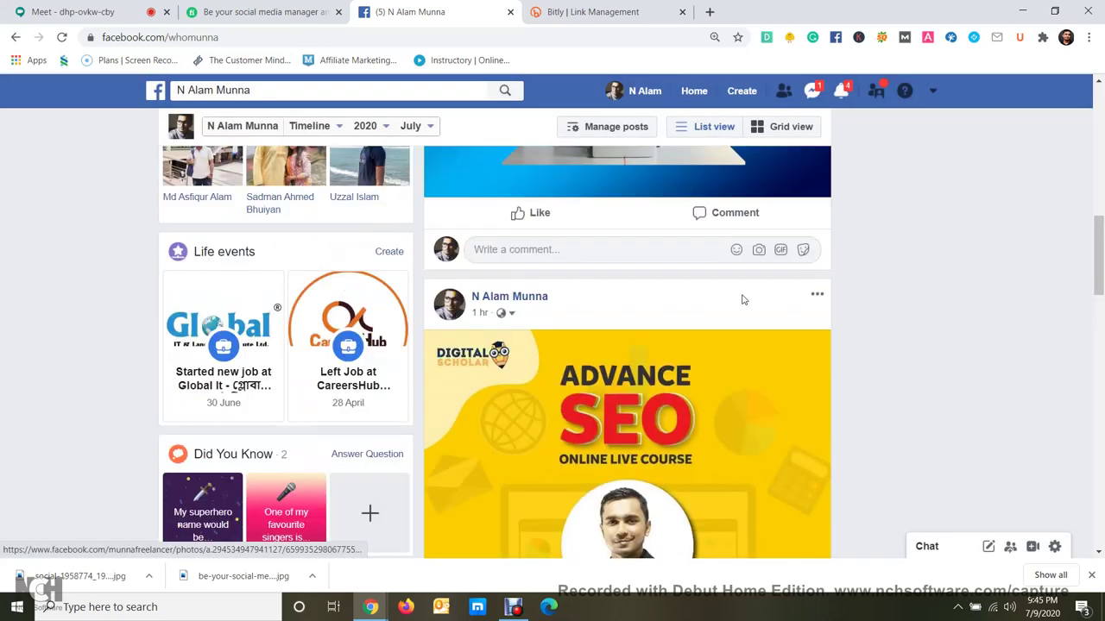
scroll(742, 300, "up", 10)
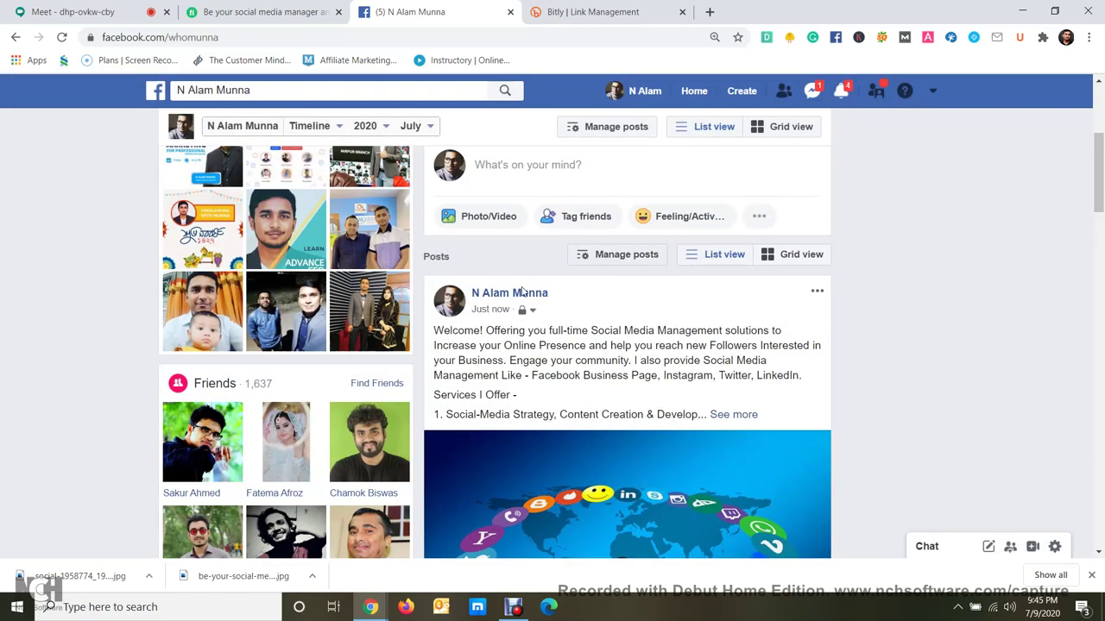
Expand the full text of the published post and review the services, gig link, hashtags and attached image.
scroll(648, 360, "down", 2)
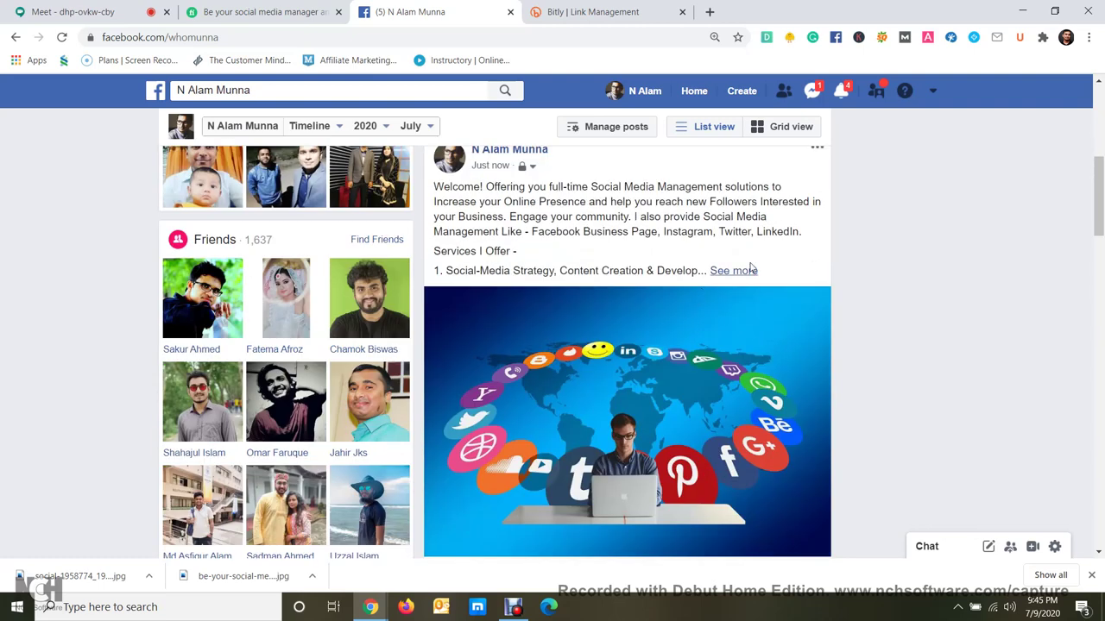
left_click(750, 269)
scroll(747, 271, "up", 1)
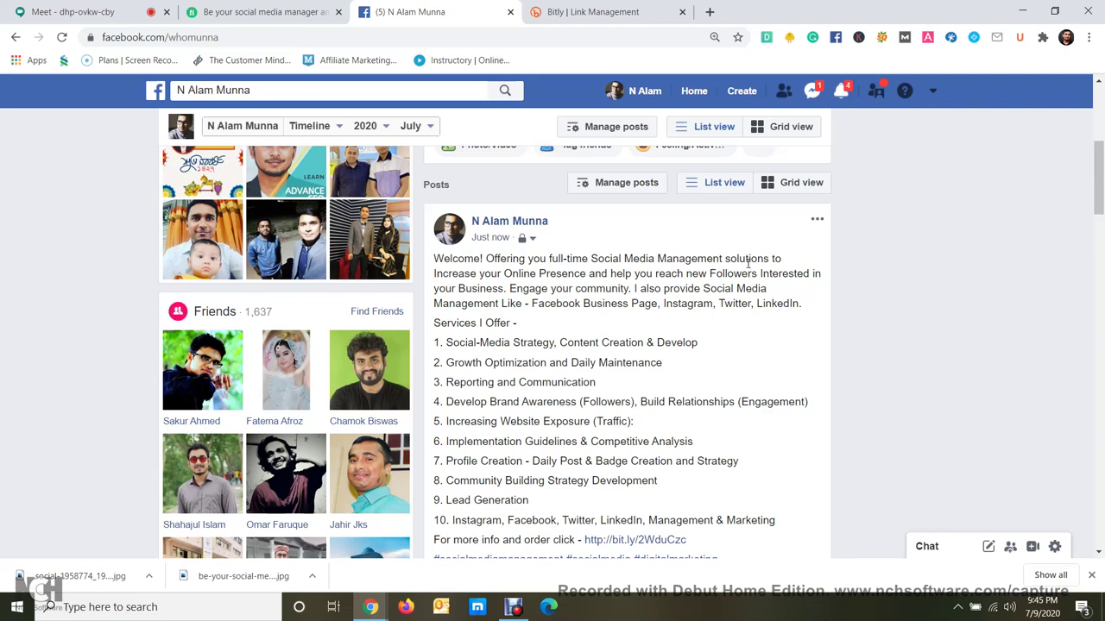
scroll(747, 263, "down", 2)
left_click_drag(453, 199, 445, 181)
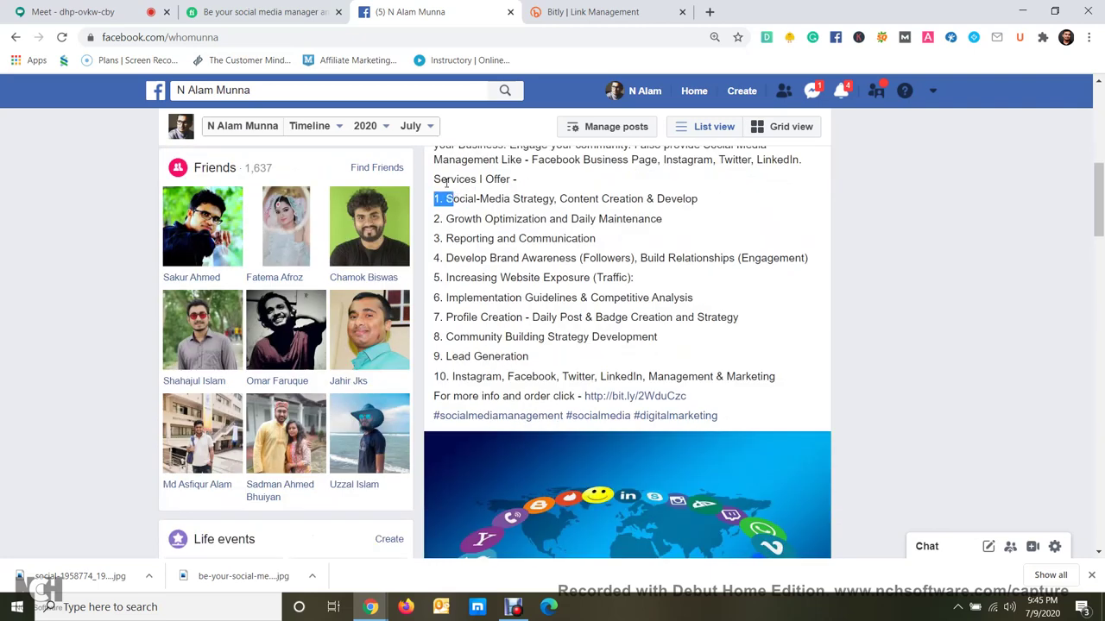
triple_click(445, 181)
left_click(525, 272)
scroll(741, 359, "down", 3)
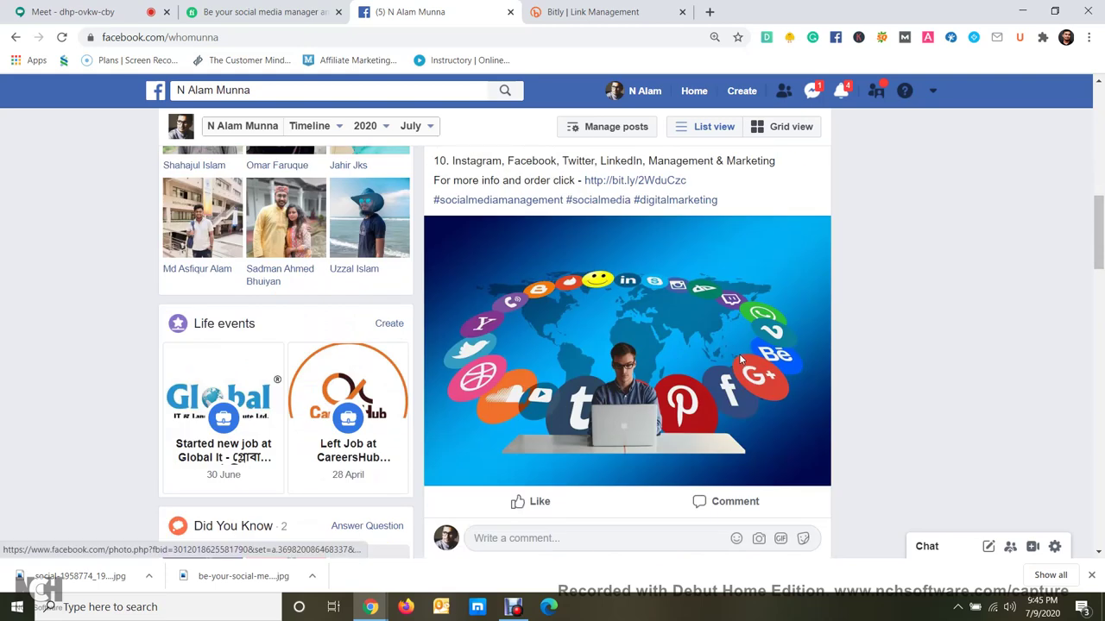
scroll(690, 332, "up", 6)
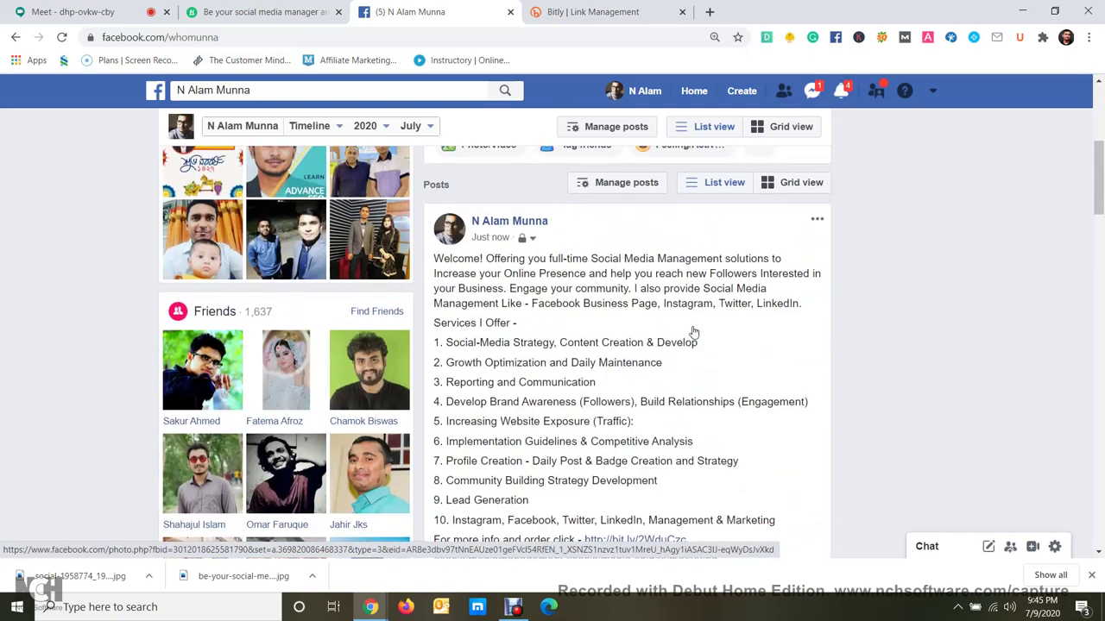
scroll(699, 345, "down", 4)
scroll(703, 338, "up", 3)
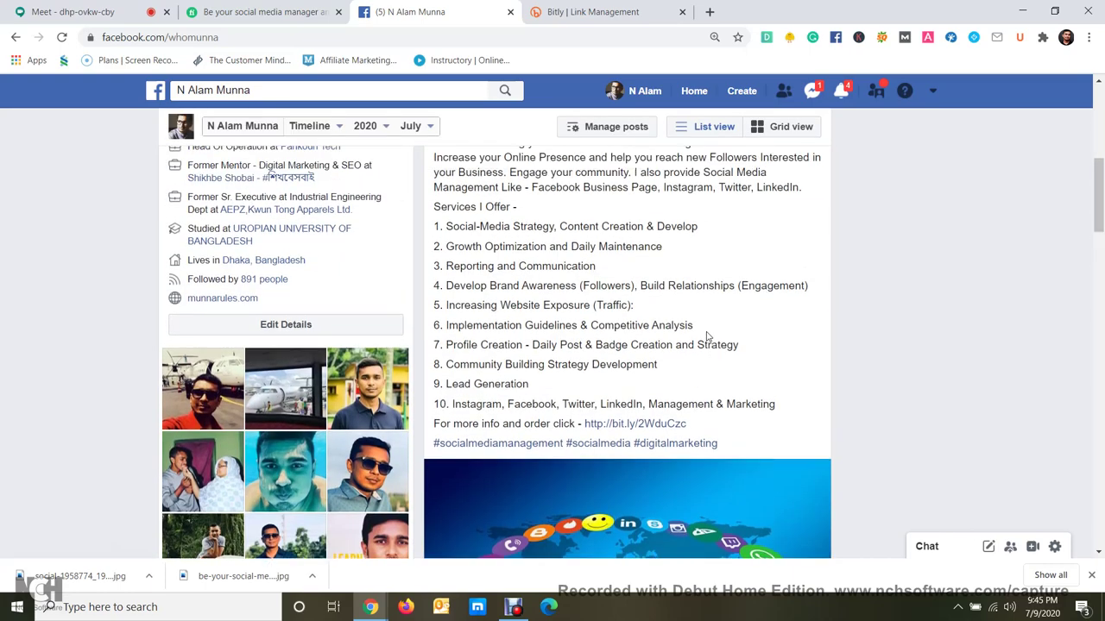
Copy the whole text of the published Facebook post, down to the hashtag line.
left_click_drag(434, 332, 776, 345)
scroll(592, 420, "down", 3)
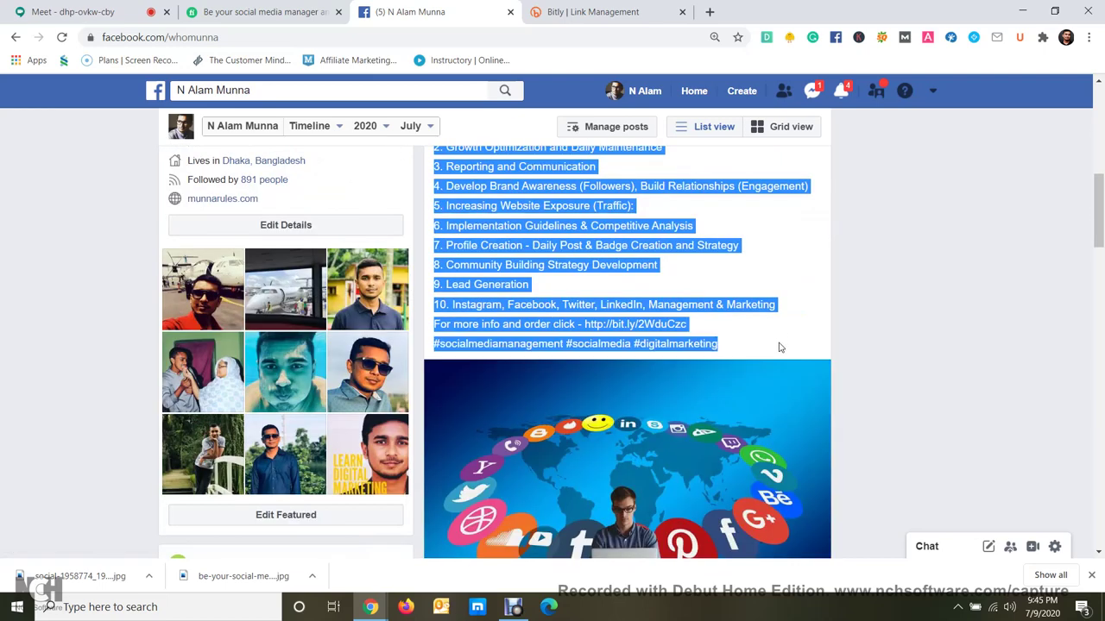
right_click(543, 227)
left_click(555, 240)
scroll(605, 296, "up", 4)
scroll(606, 296, "down", 4)
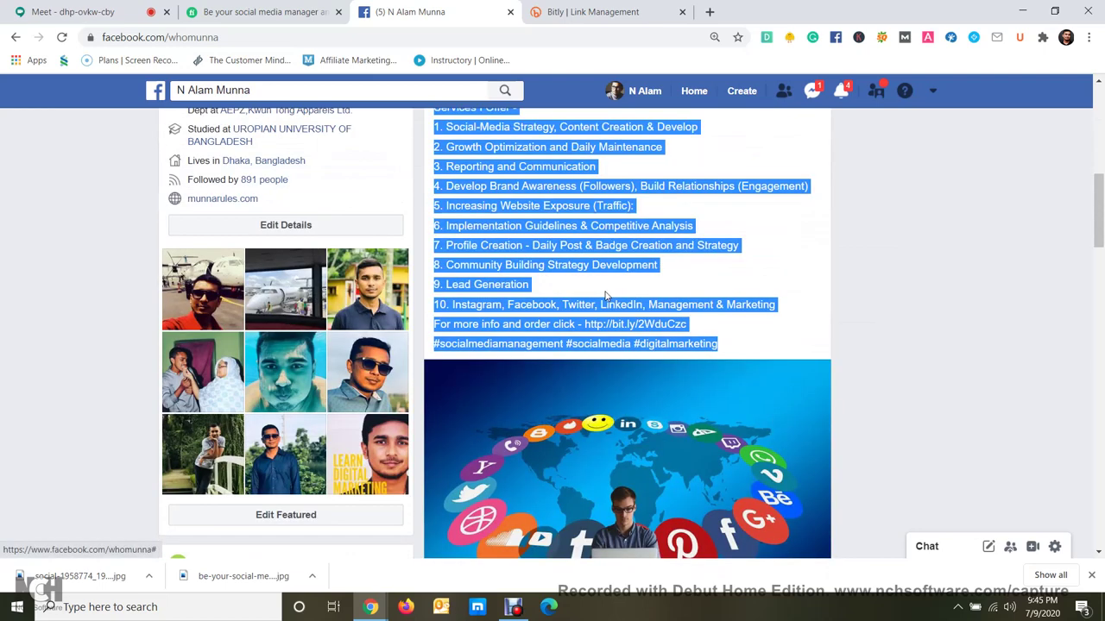
Open Twitter in the same browser tab and attach the downloaded image social-1958774_1920 to a new tweet.
left_click(451, 34)
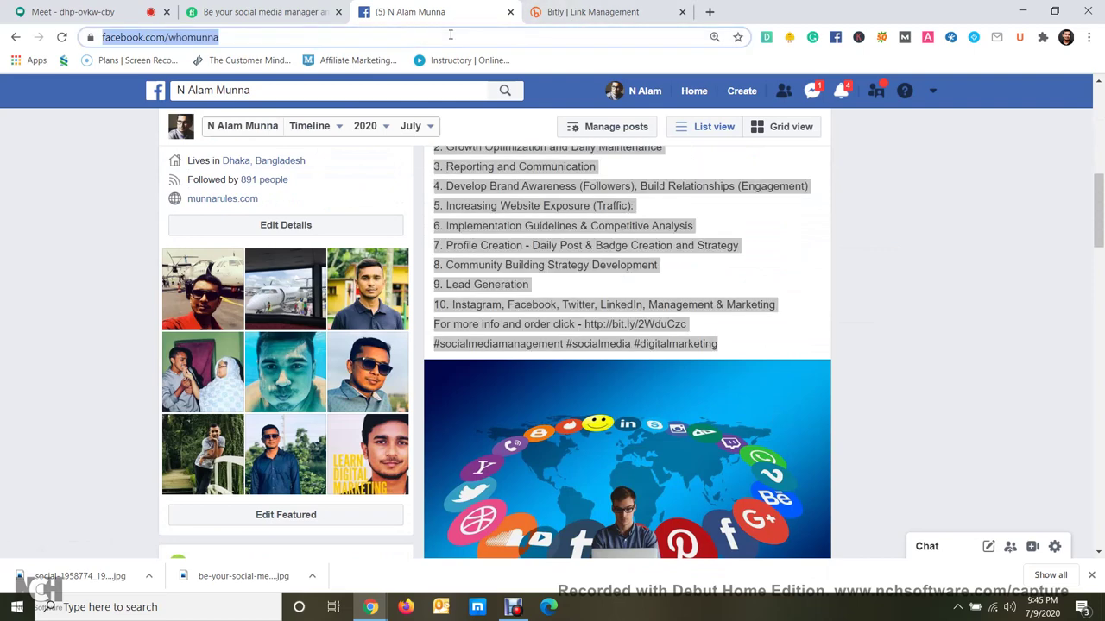
type("tw")
key("Return")
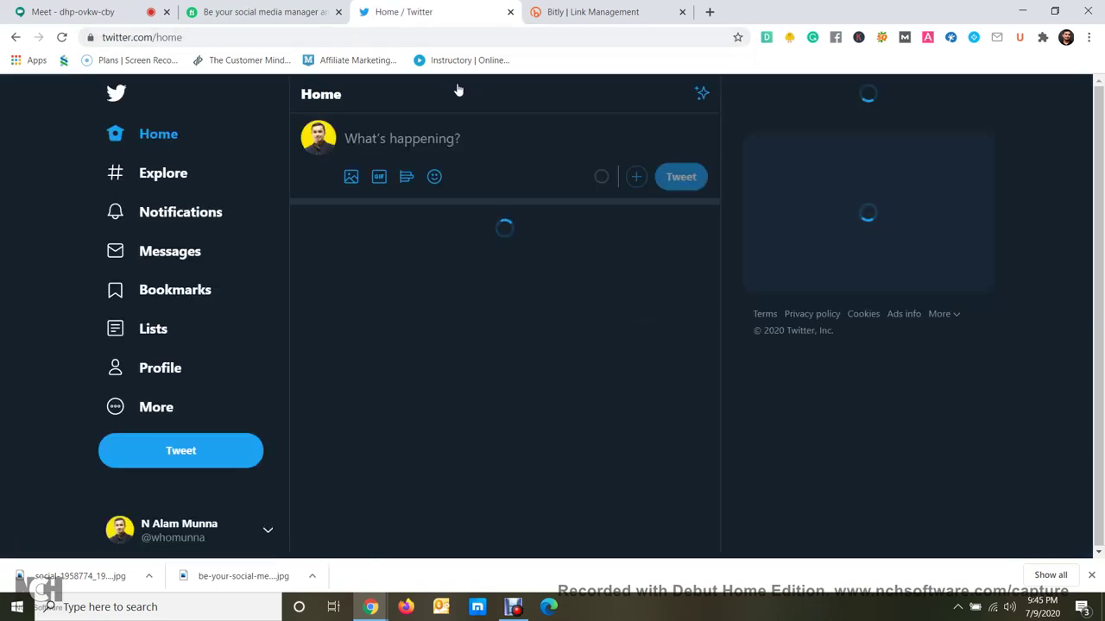
left_click(352, 177)
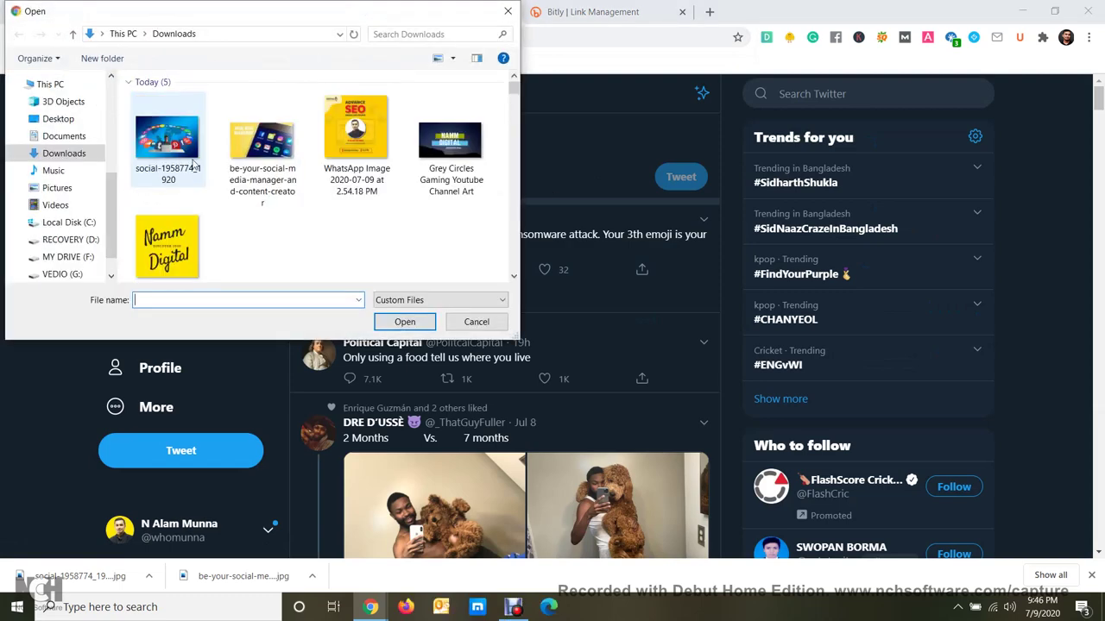
left_click(386, 324)
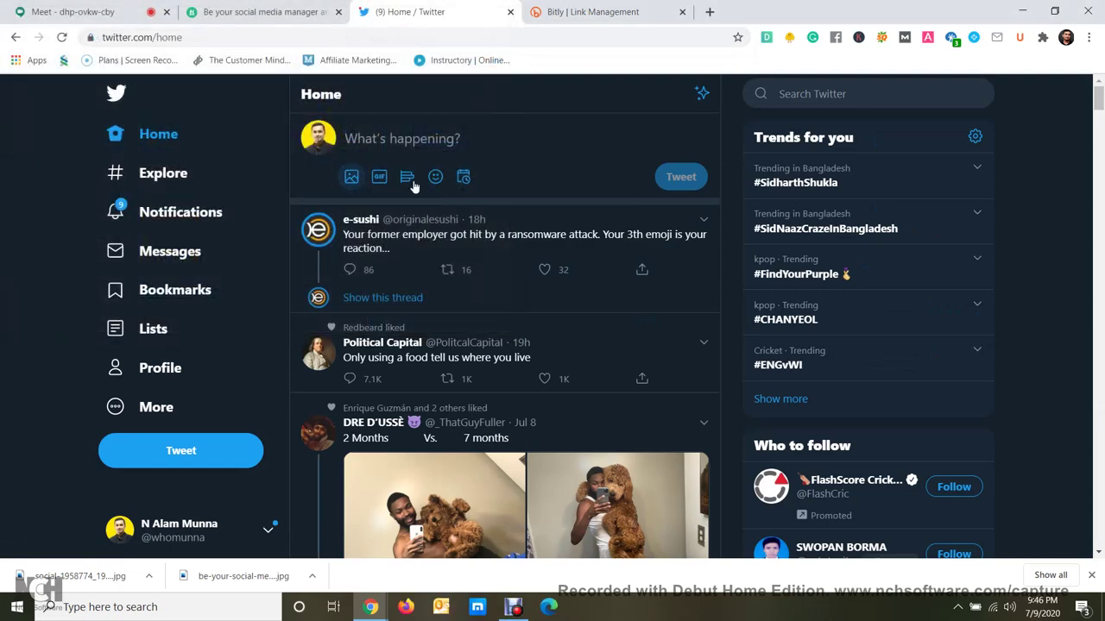
Paste the copied Facebook caption into the tweet and check its whole length down to the attached image.
left_click(420, 143)
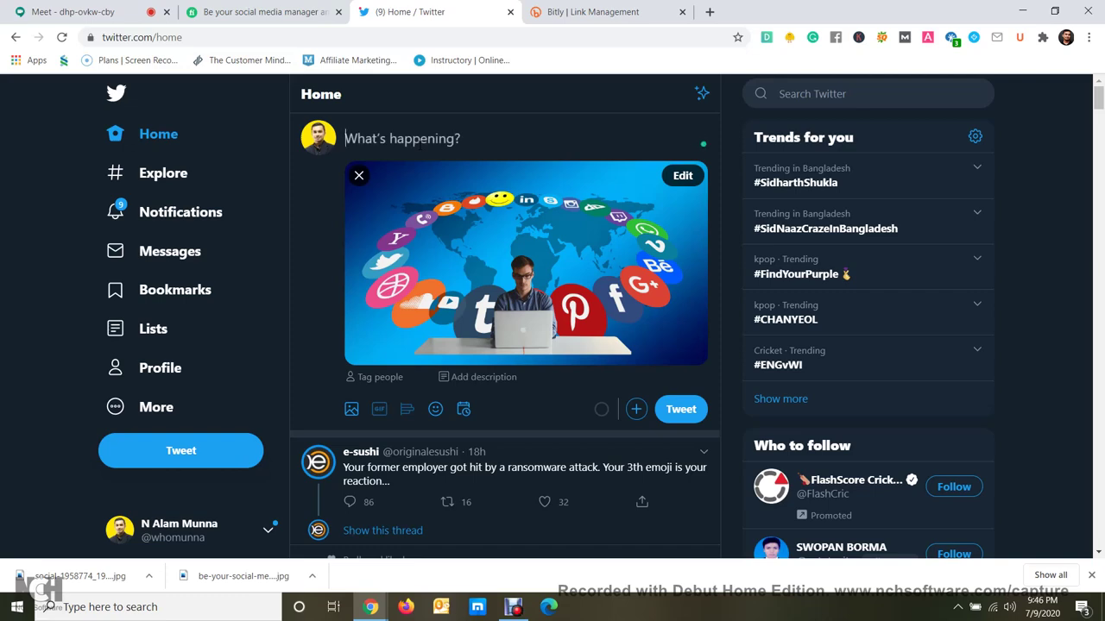
key("ctrl+v")
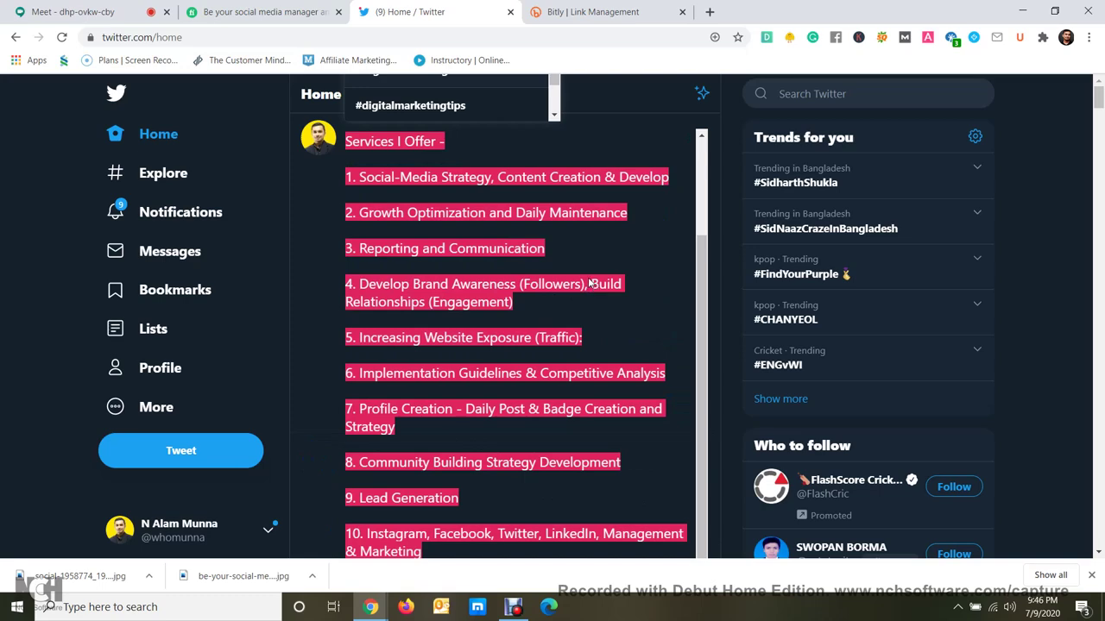
scroll(590, 283, "down", 2)
scroll(589, 283, "up", 2)
scroll(570, 313, "down", 5)
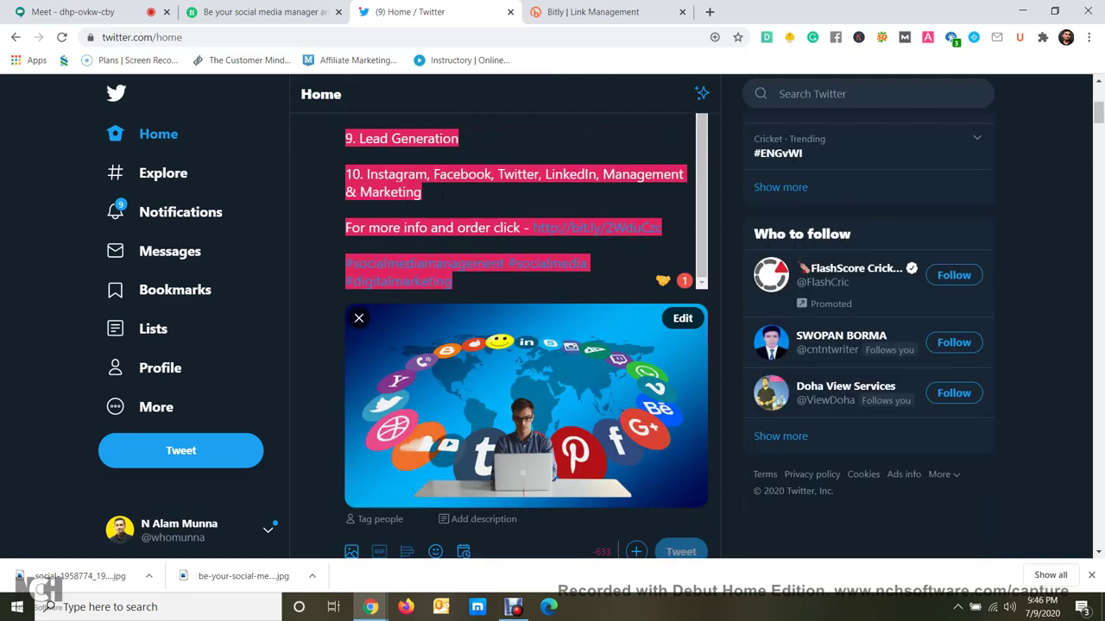
Delete the services list from the tweet, from "Services I Offer -" through item 10.
left_click_drag(423, 191, 359, 216)
left_click_drag(371, 120, 501, 157)
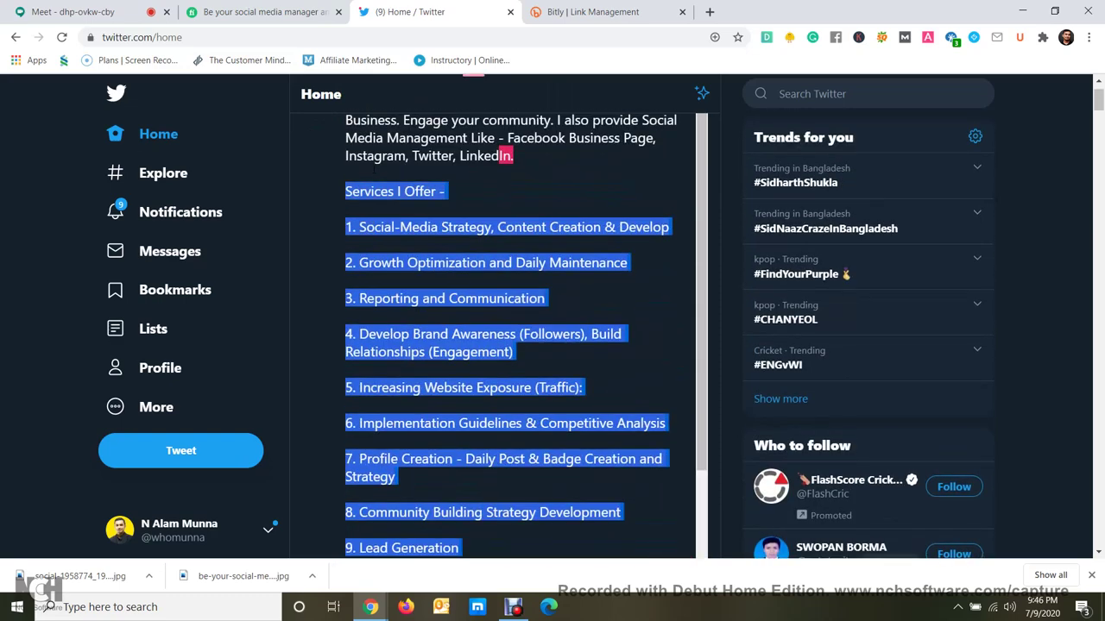
mouse_move(342, 199)
left_mouse_down()
mouse_move(345, 214)
mouse_move(343, 193)
left_mouse_up()
key("BackSpace")
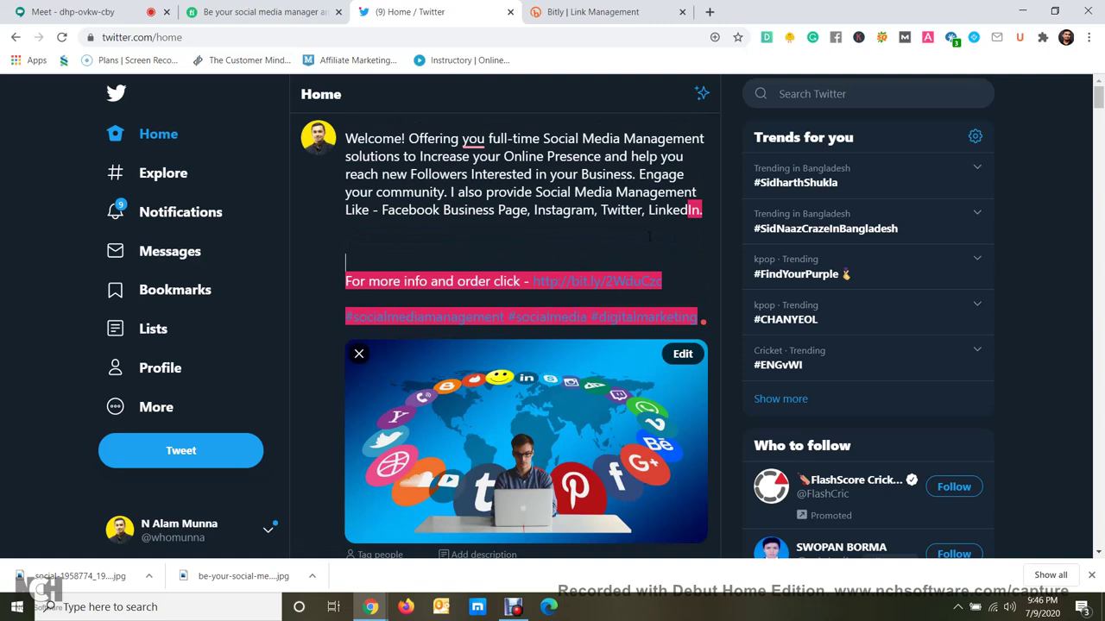
left_click_drag(451, 192, 441, 210)
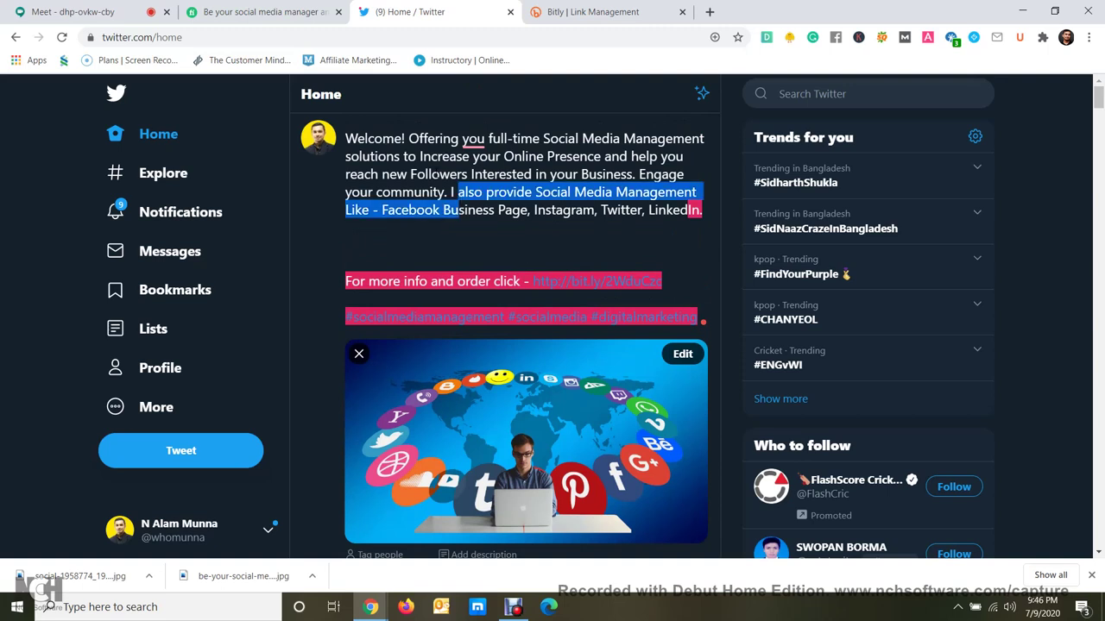
left_click(404, 156)
Turn "Social Media Management" in the tweet's first sentence into the suggested hashtag #SocialMediaManagement and remove the leftover word "Management".
mouse_move(473, 141)
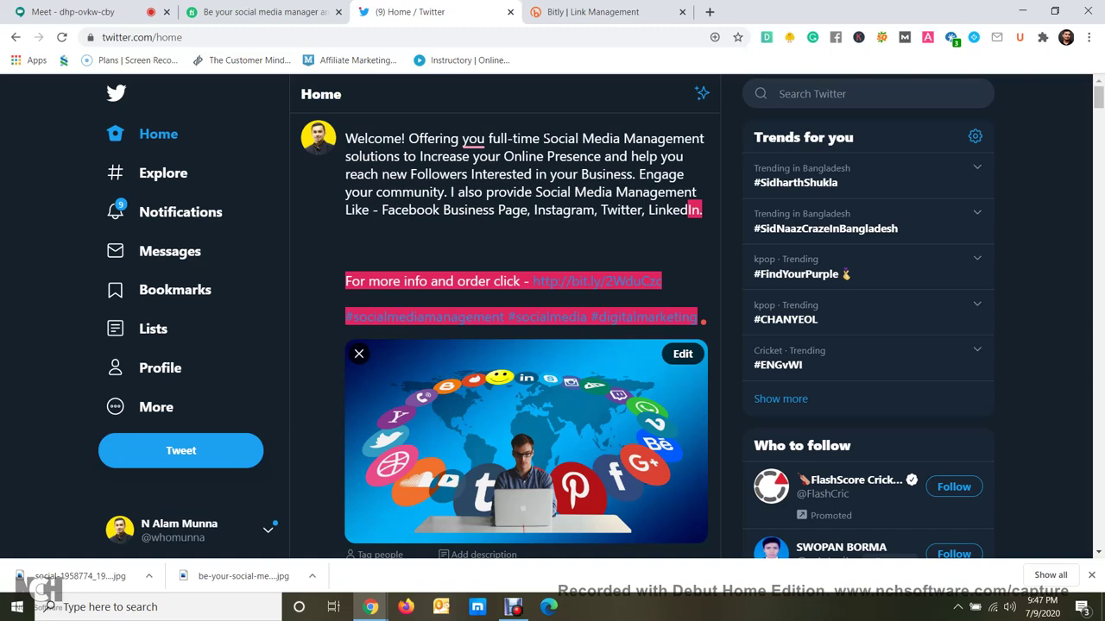
left_click(543, 138)
type("#")
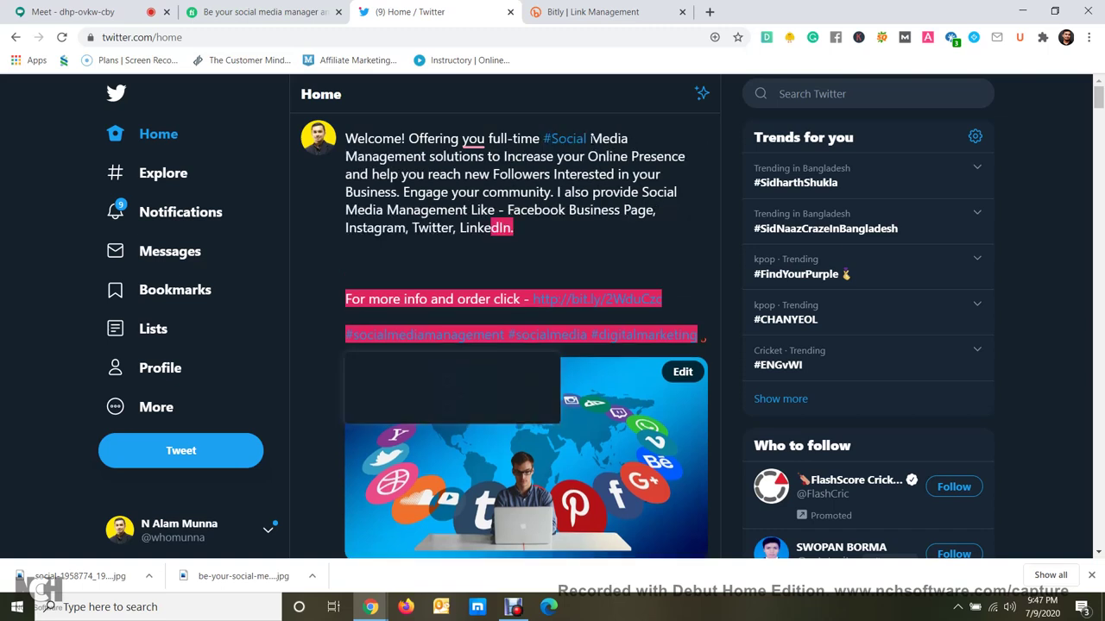
key("Escape")
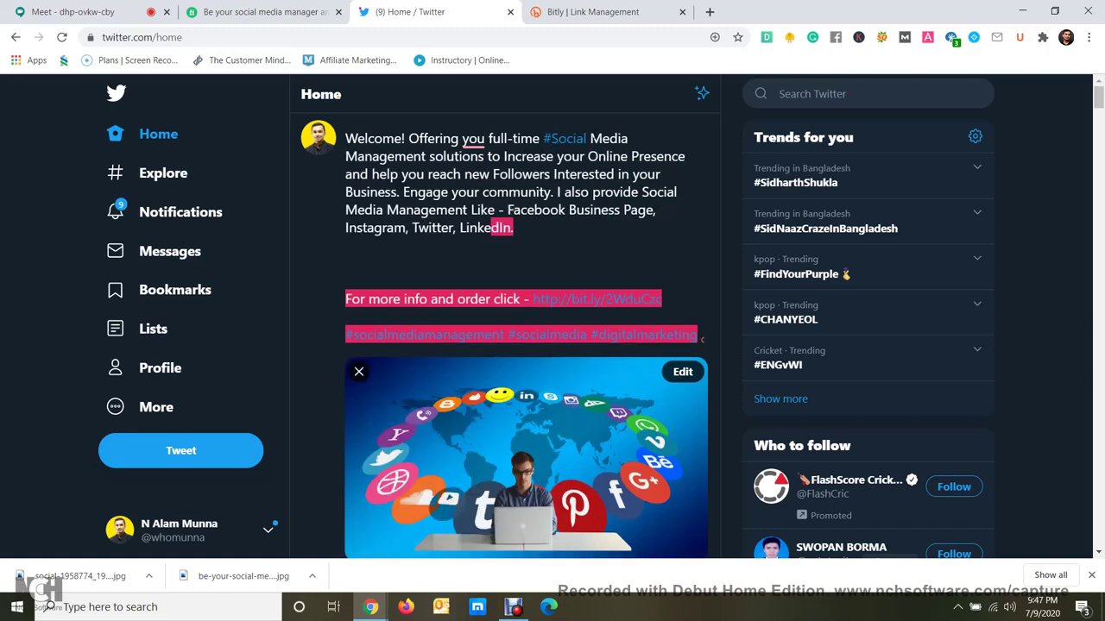
key("BackSpace")
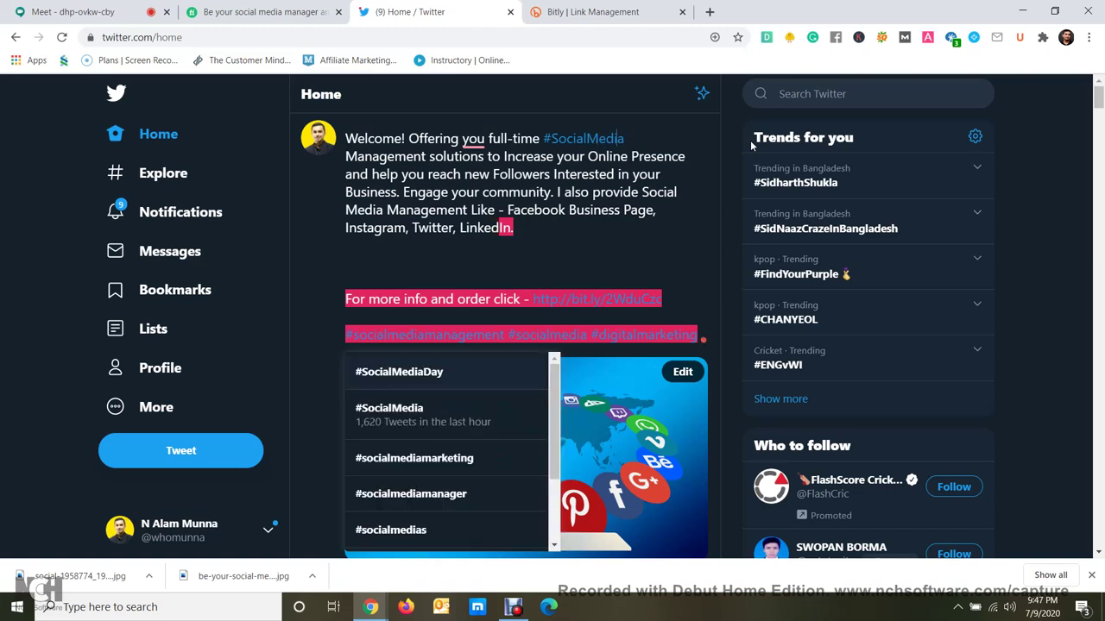
key("Escape")
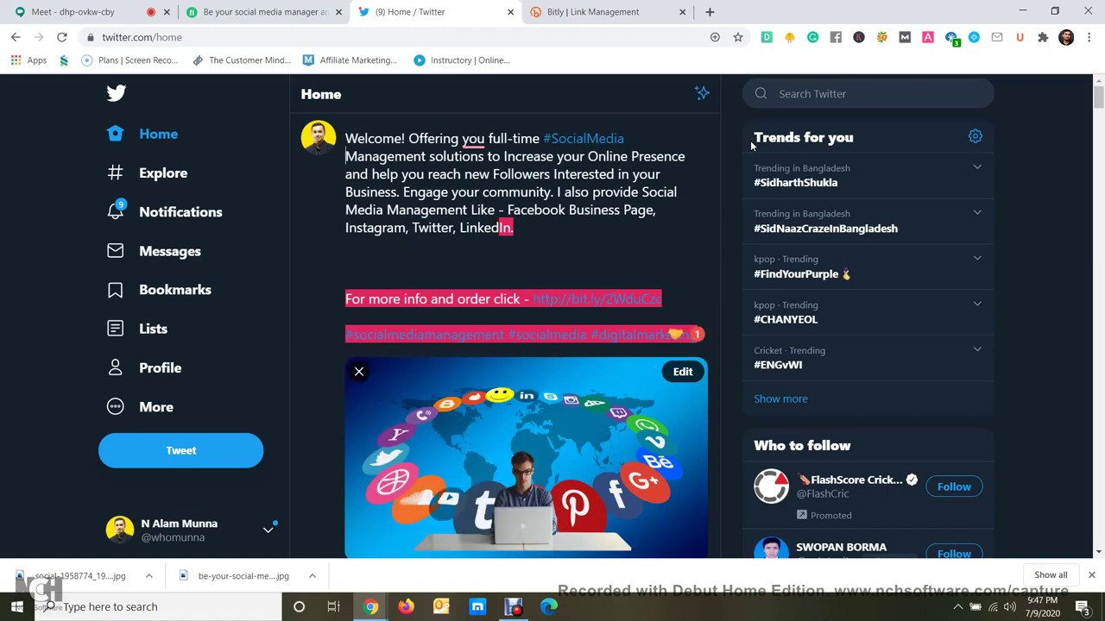
key("Delete")
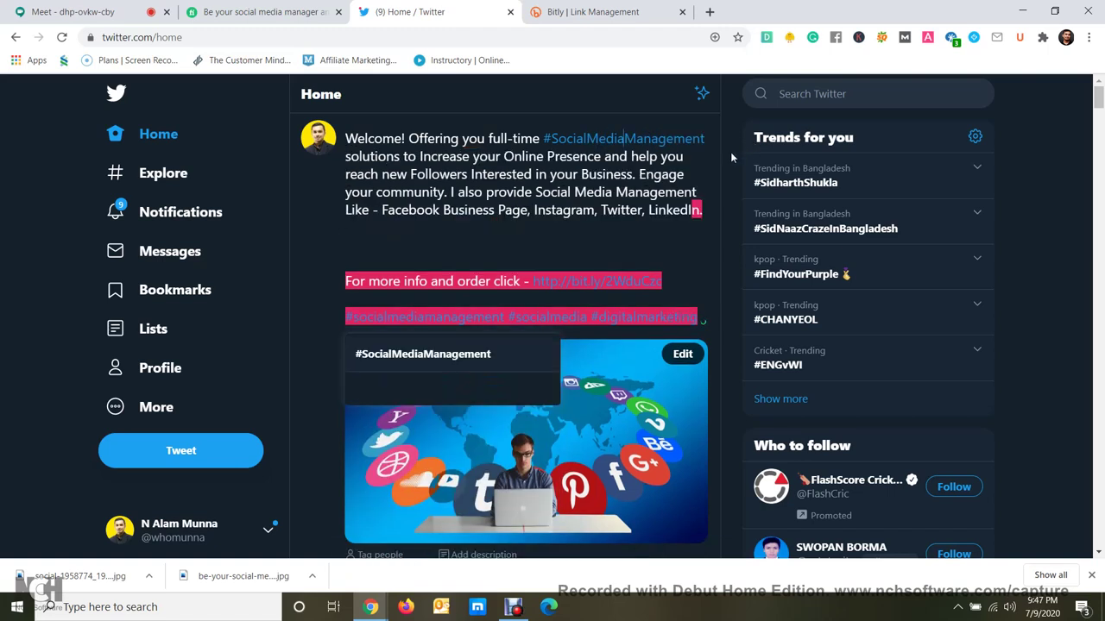
left_click(490, 354)
left_click(653, 210)
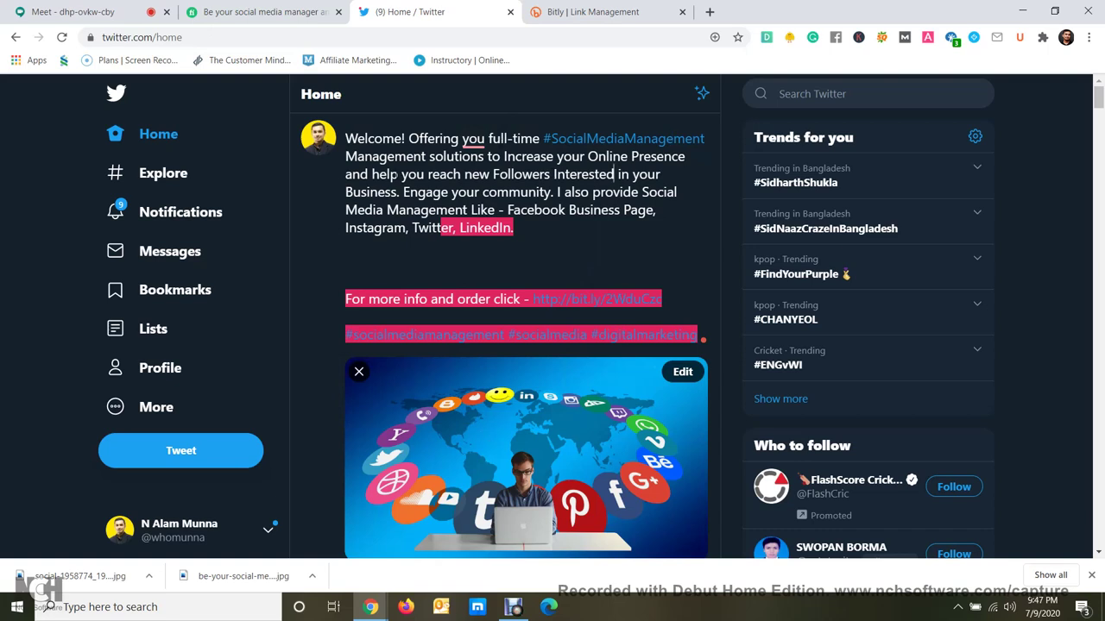
left_click_drag(426, 156, 344, 157)
key("BackSpace")
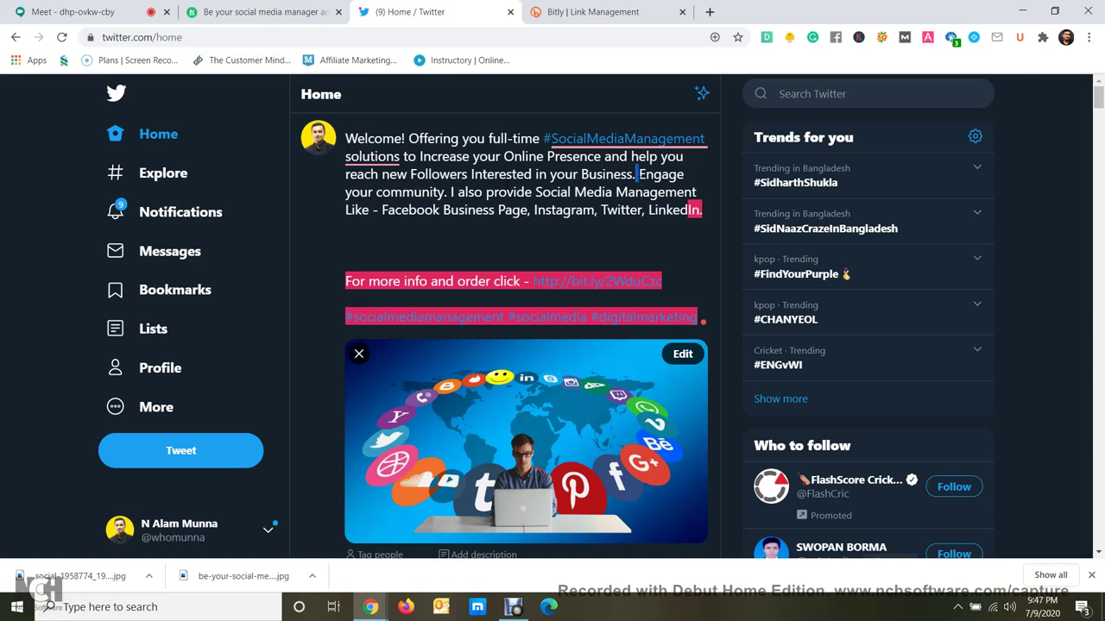
Shorten the tweet's introduction by deleting "Engage your community", the extra period, the word "also" and "Social Media Management Like".
left_click_drag(637, 173, 443, 192)
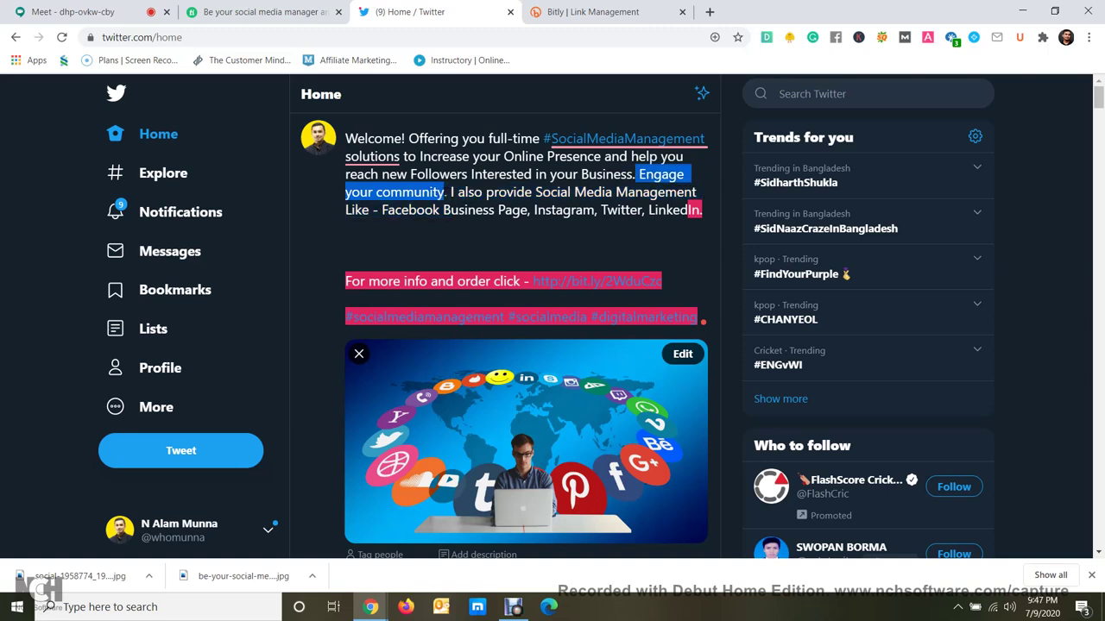
key("BackSpace")
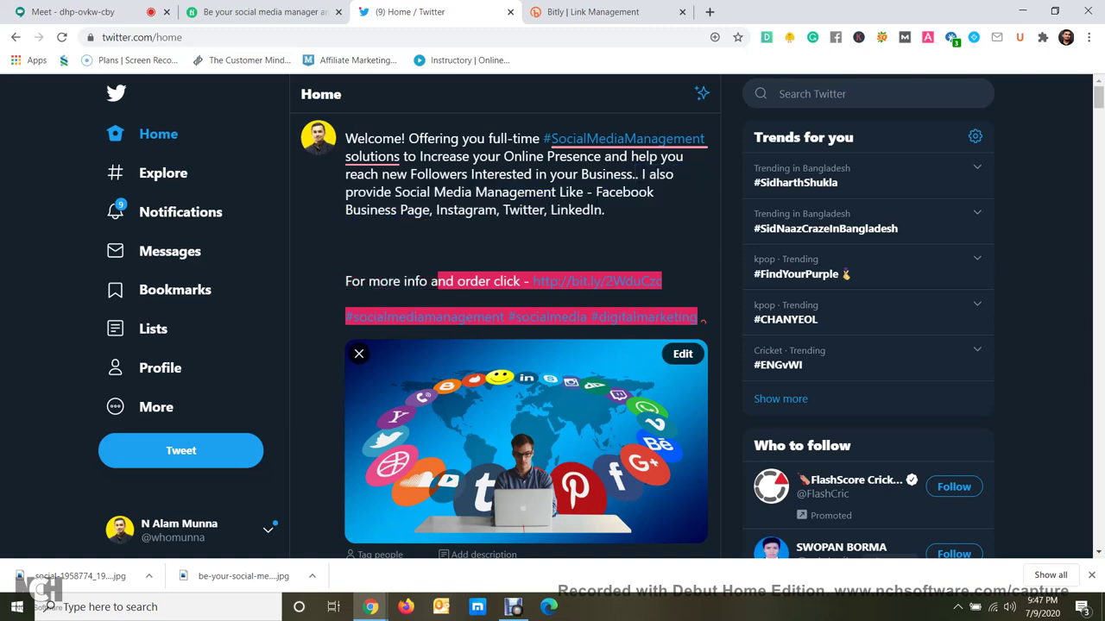
key("Return")
key("BackSpace")
key("Delete")
key("ctrl+shift+Left")
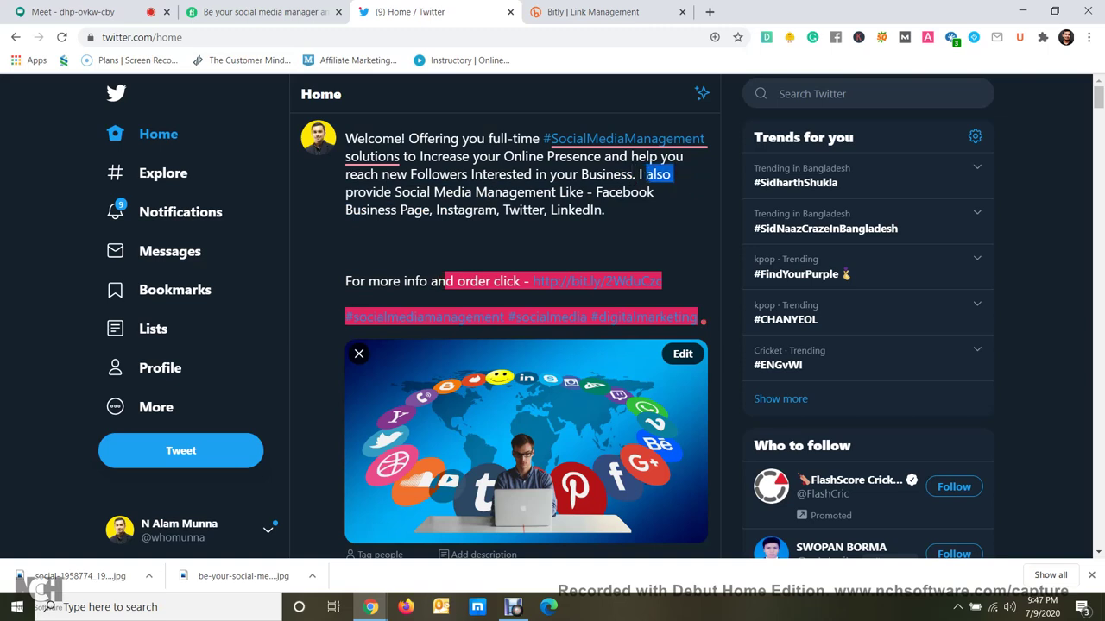
key("BackSpace")
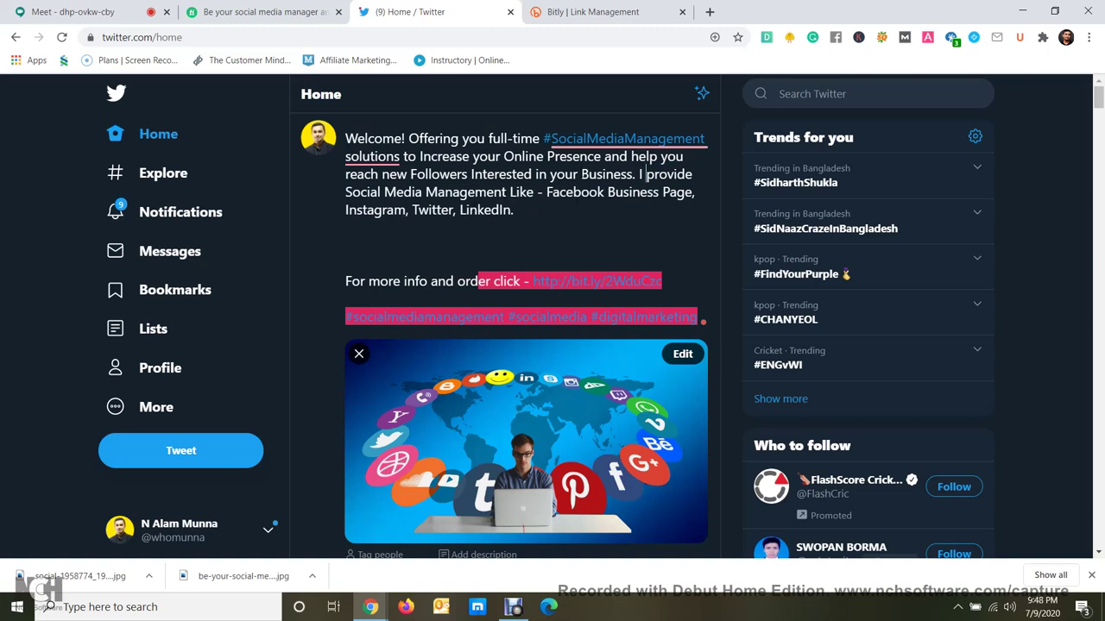
left_click_drag(533, 192, 345, 192)
key("BackSpace")
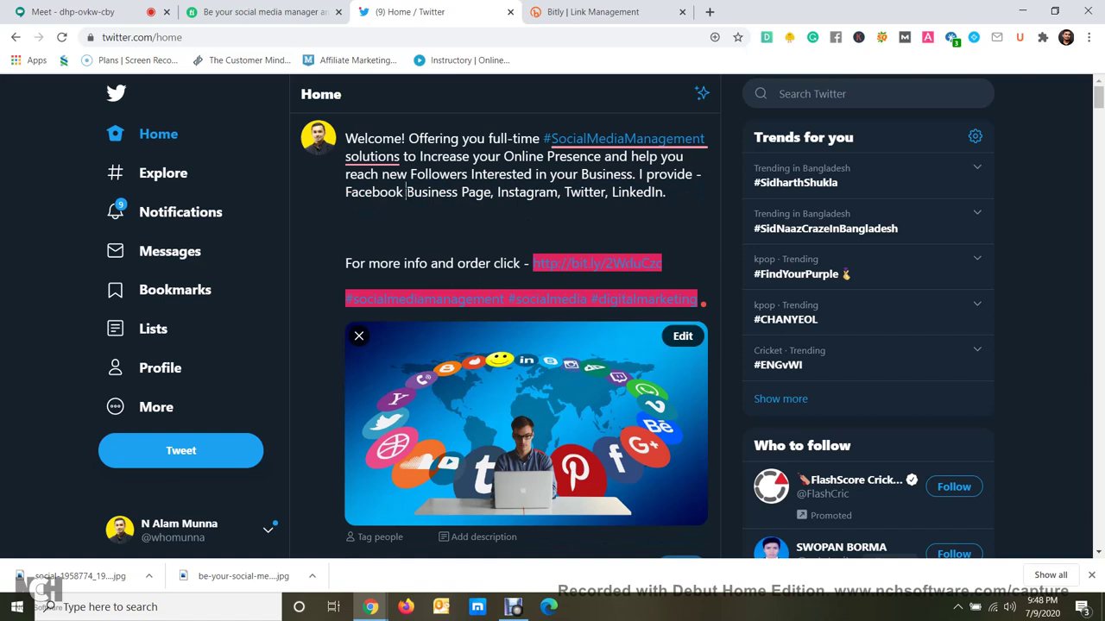
Replace "Facebook Business Page" in the tweet with the suggested hashtag #FacebookMarketing.
left_click_drag(493, 192, 414, 192)
key("BackSpace")
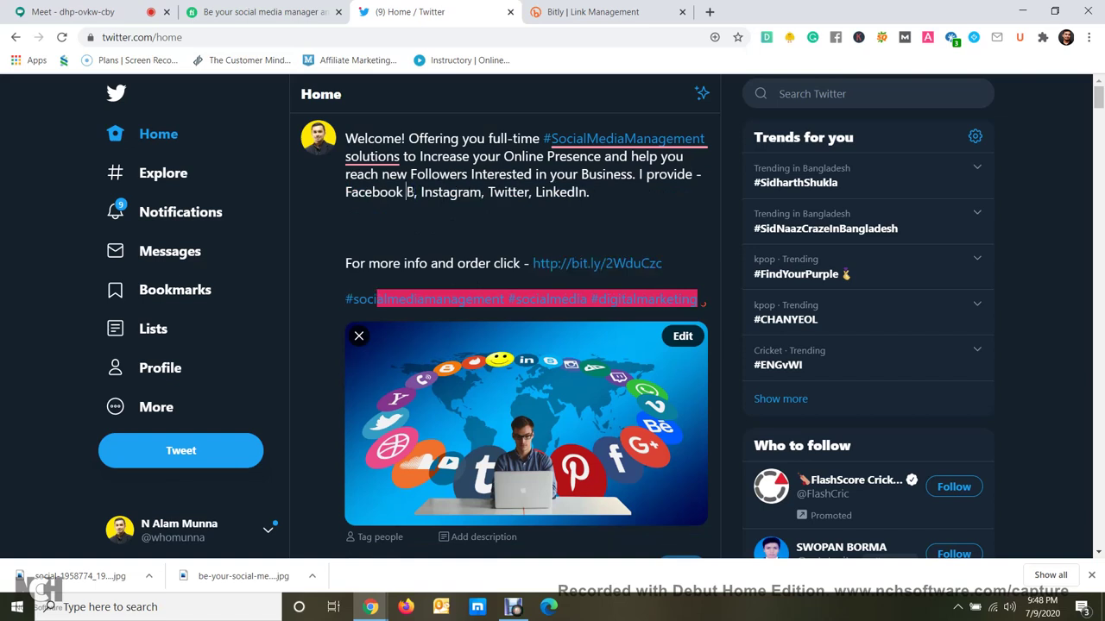
key("BackSpace")
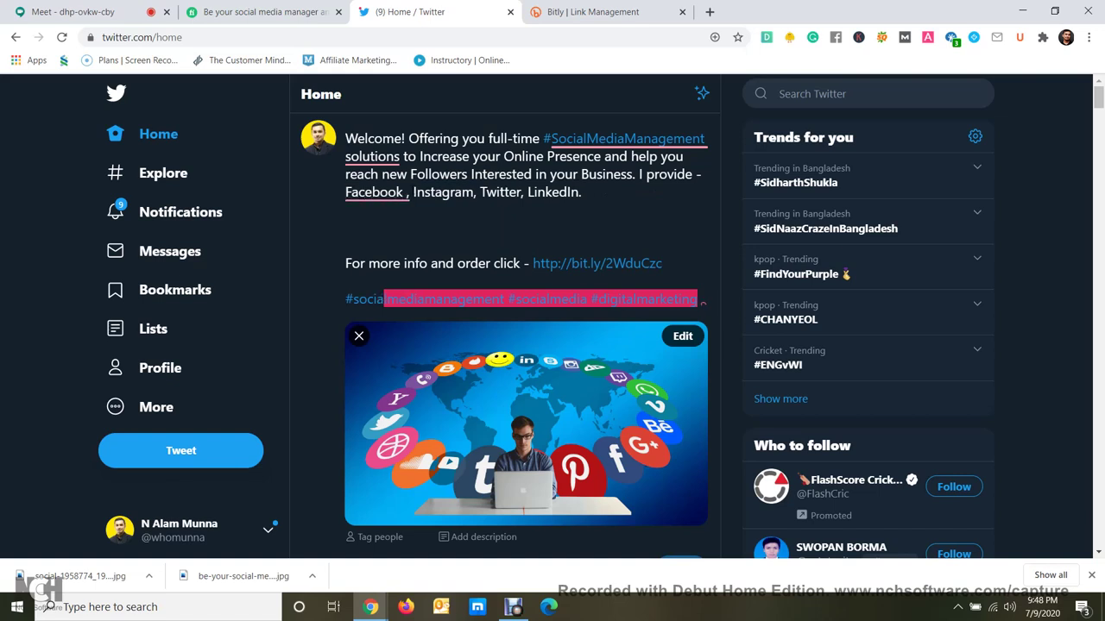
type("#")
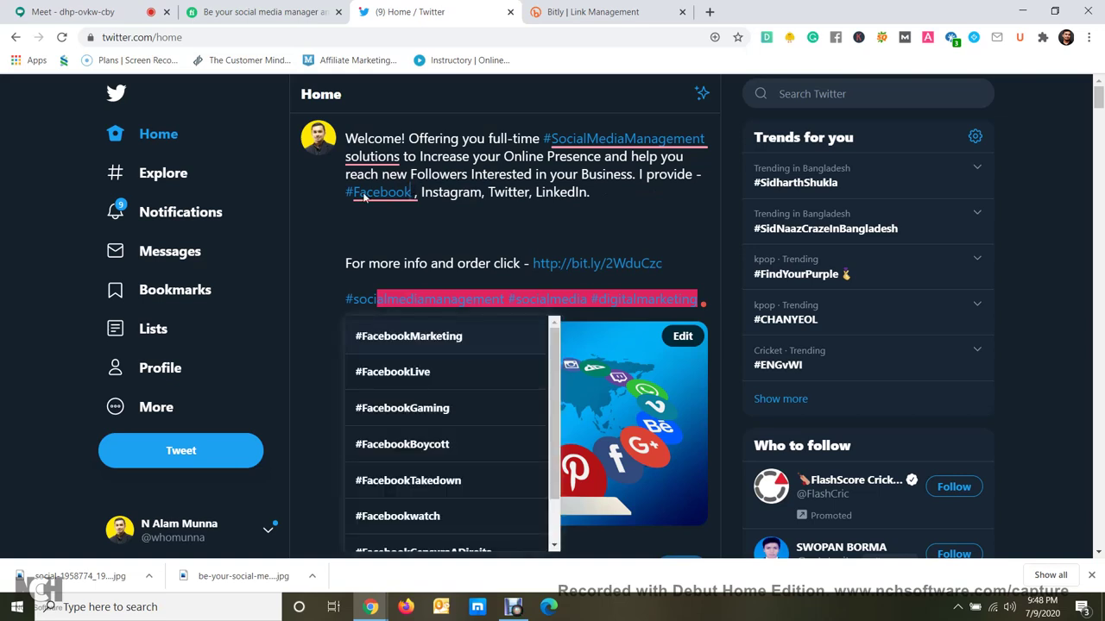
left_click(402, 336)
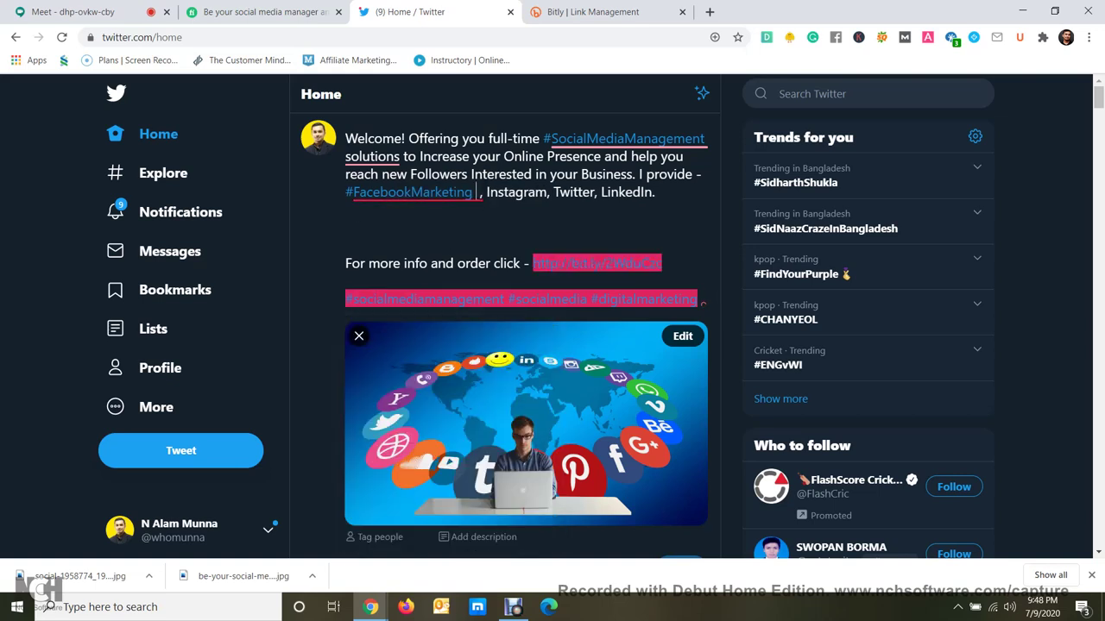
Remove the comma after #FacebookMarketing in the tweet and turn "Instagram" into the suggested hashtag #instagrammarketing.
left_click(507, 192)
key("BackSpace")
key("BackSpace")
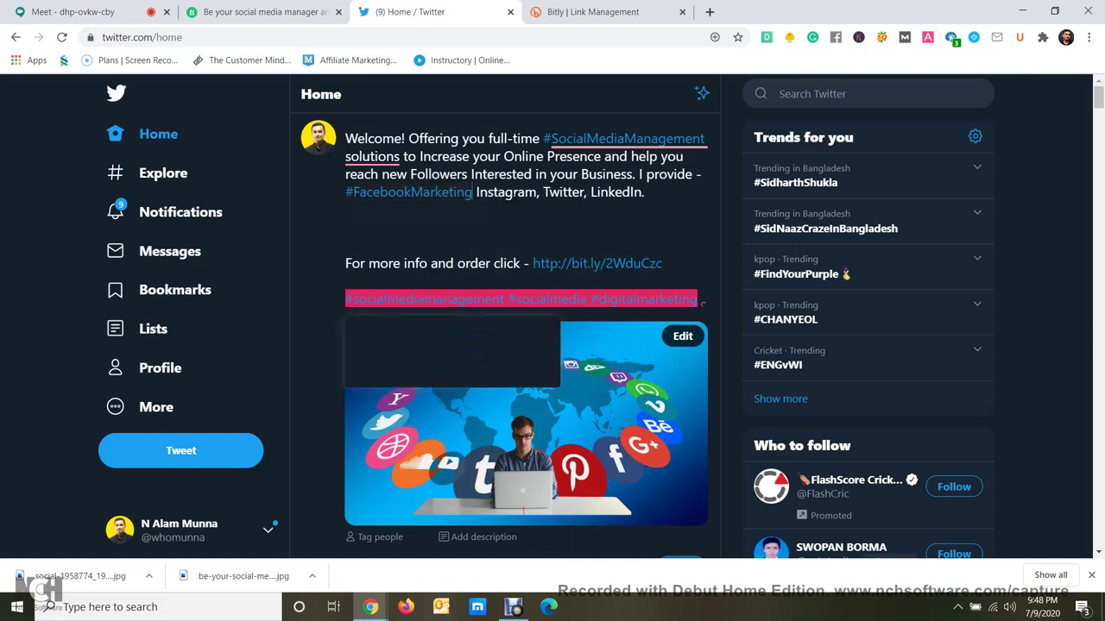
key("Right")
type("#")
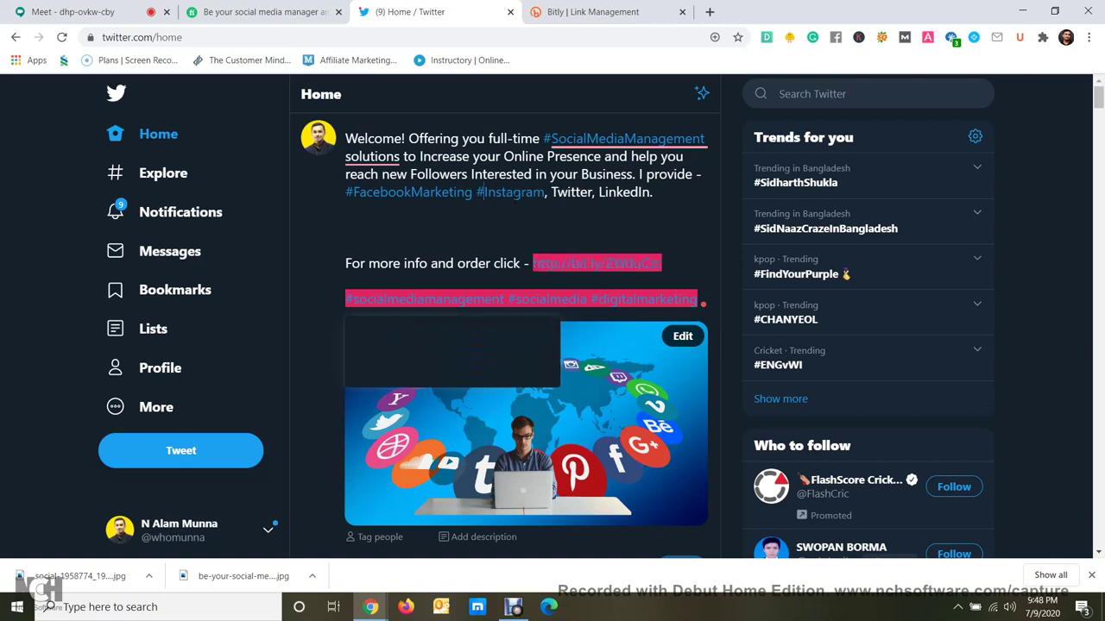
key("Right")
key("Right")
key("Right")
key("Right")
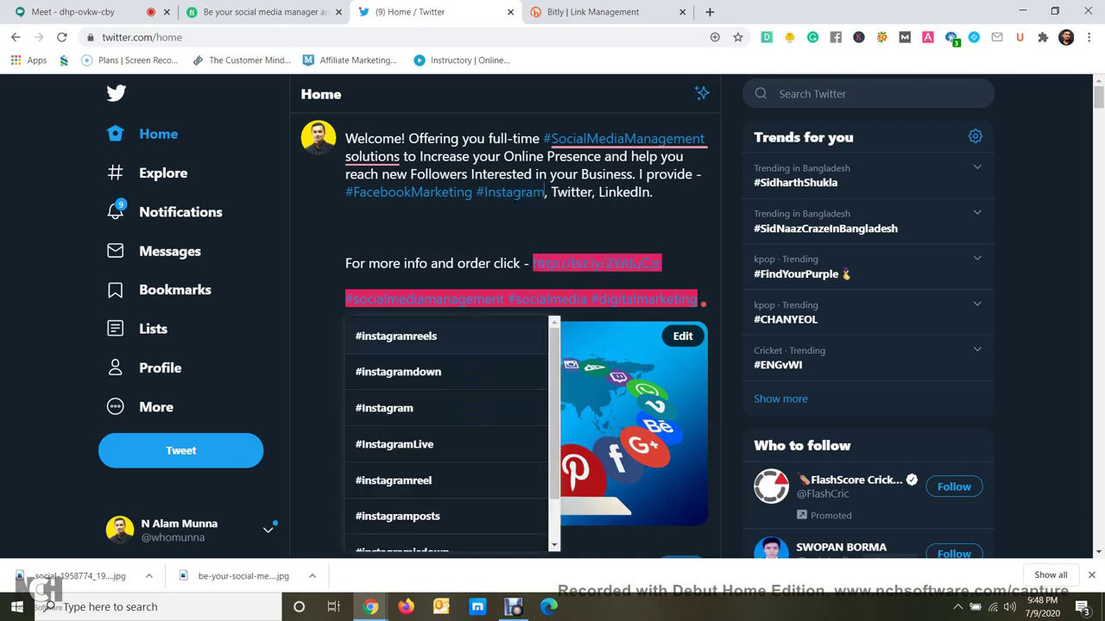
key("Right")
key("Right")
key("Right")
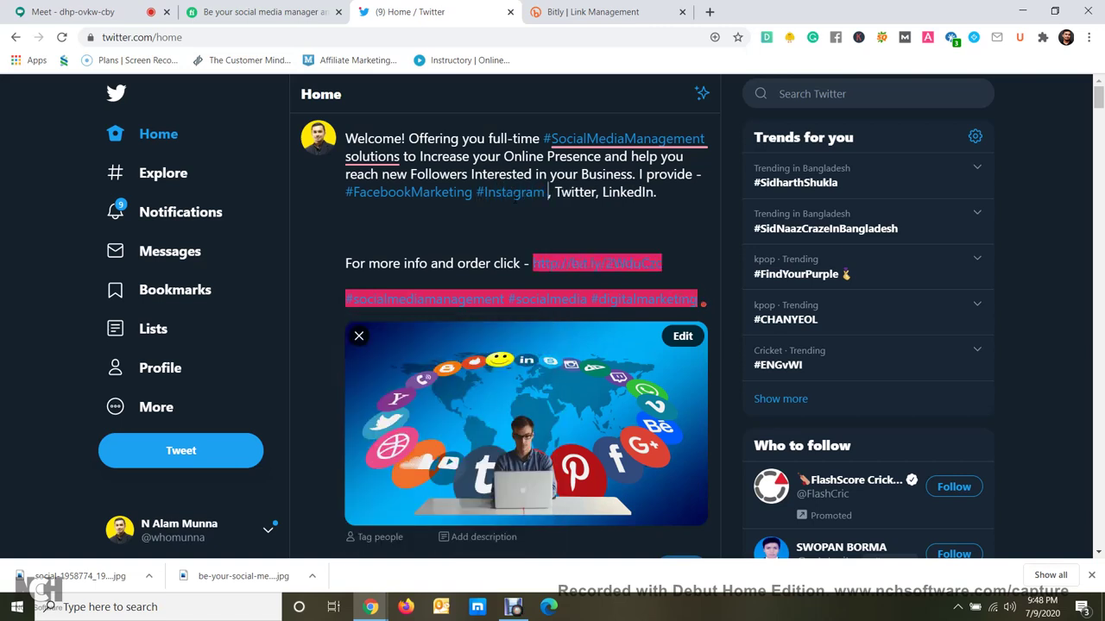
key("BackSpace")
type("m")
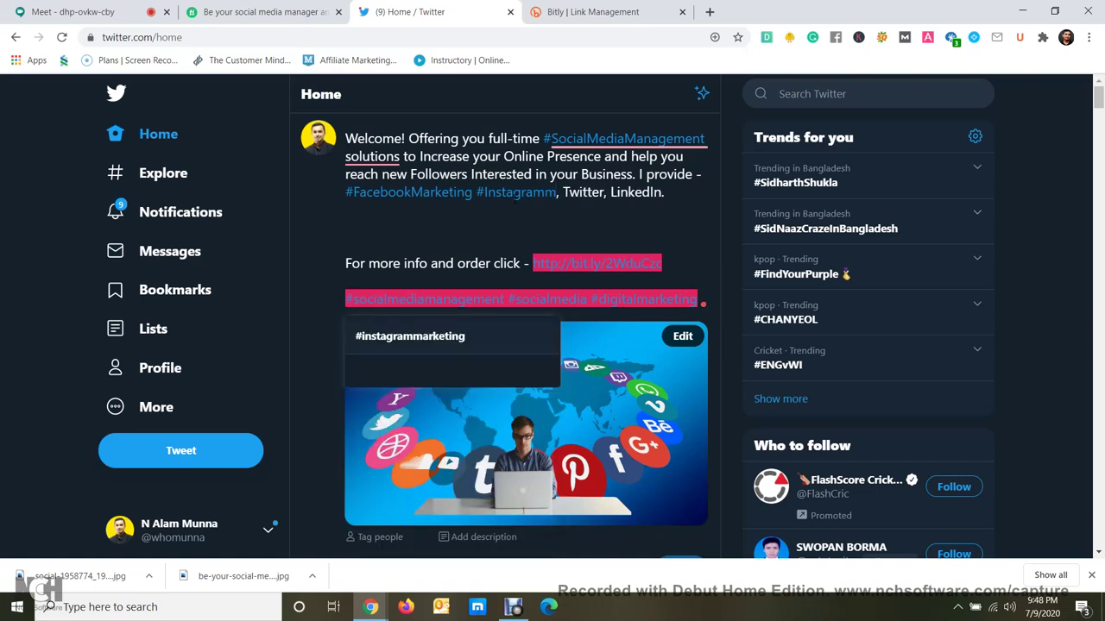
left_click(451, 335)
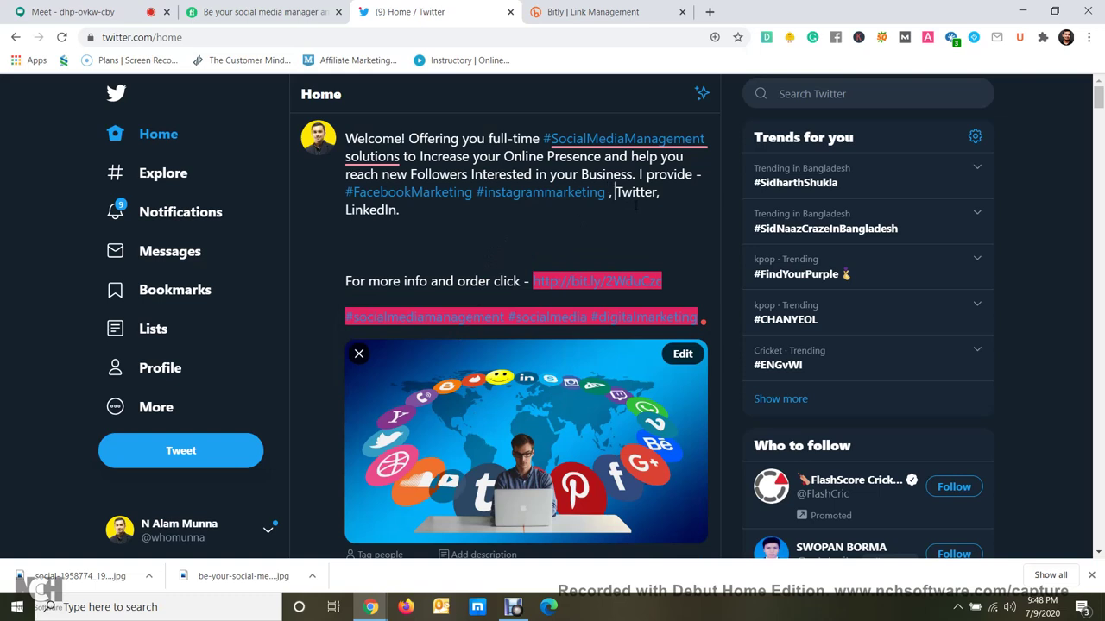
Turn "Twitter" in the tweet into the hashtag #TwitterMarketing and remove the commas around it.
key("Delete")
key("Delete")
type("#")
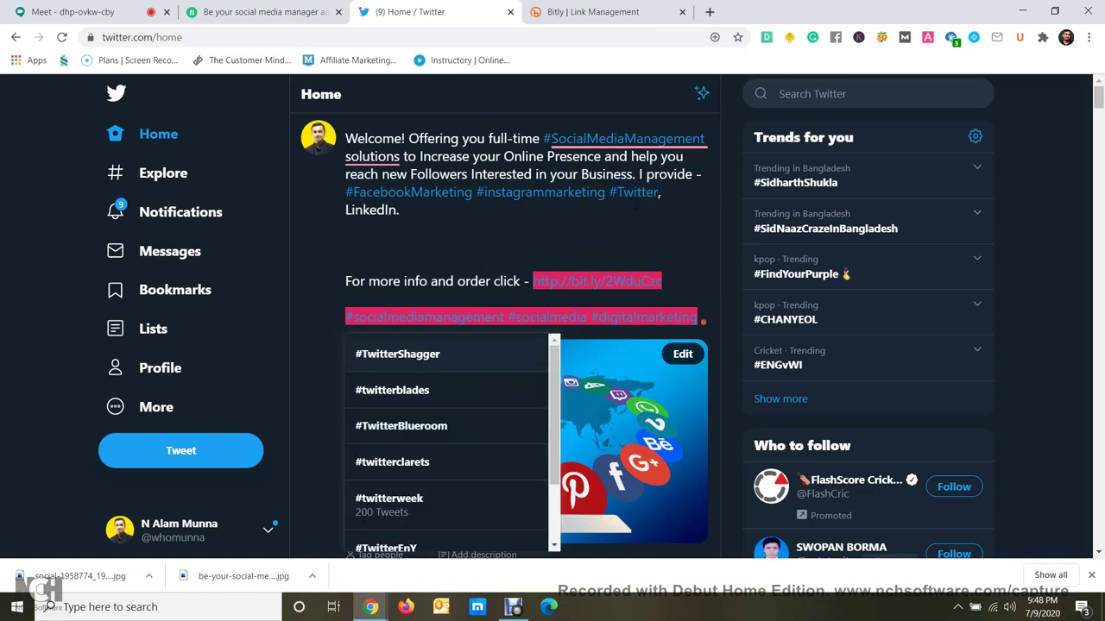
type("m")
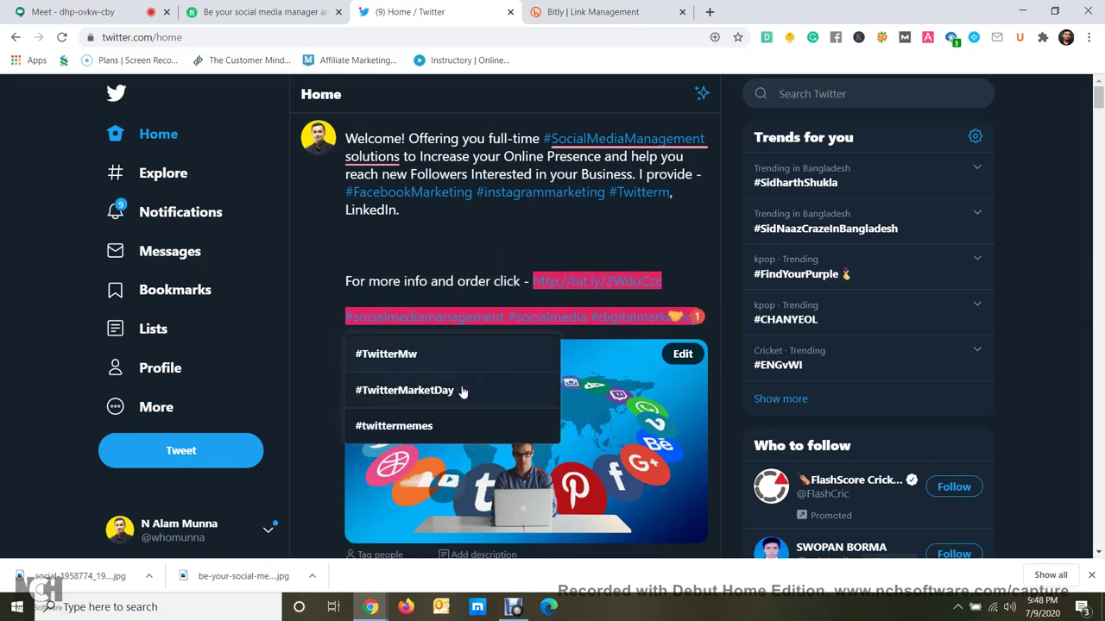
left_click(462, 391)
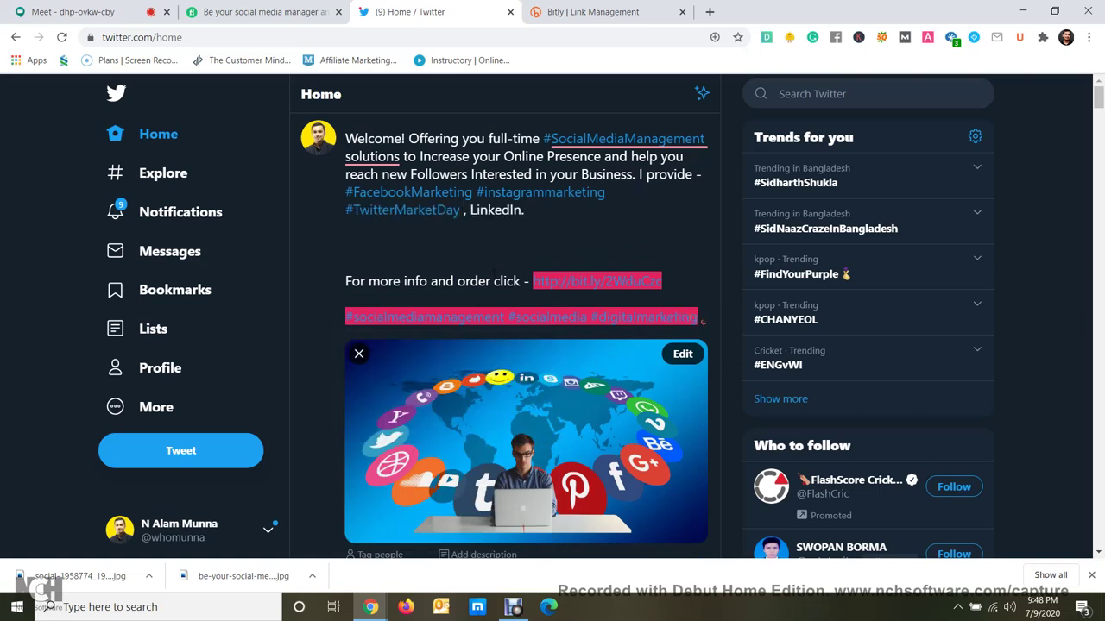
key("BackSpace")
key("BackSpace")
key("BackSpace")
key("BackSpace")
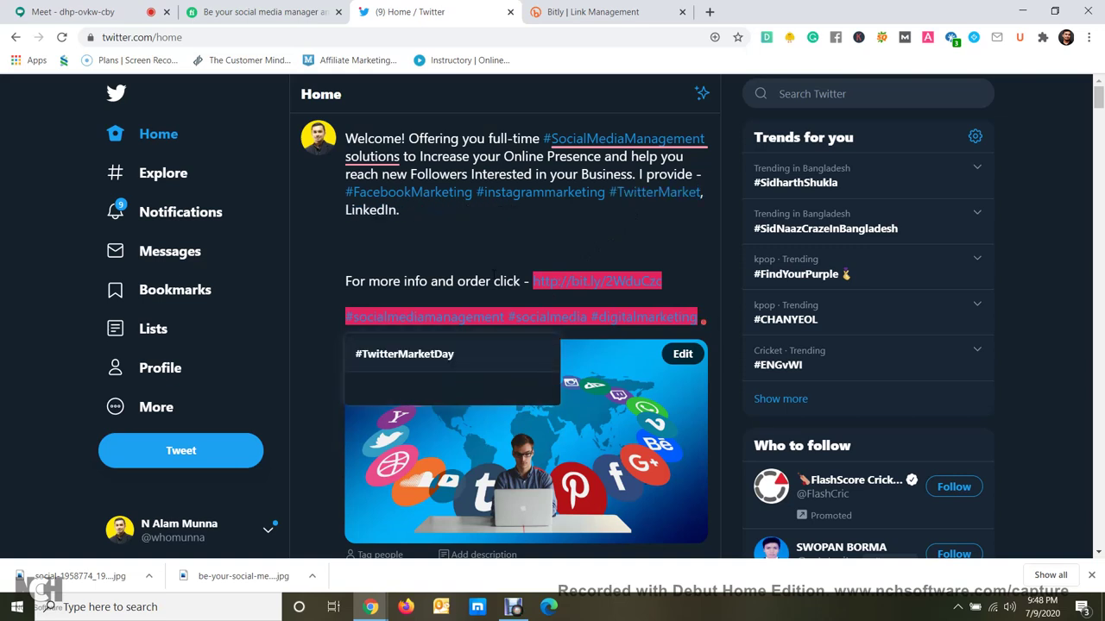
type("ing")
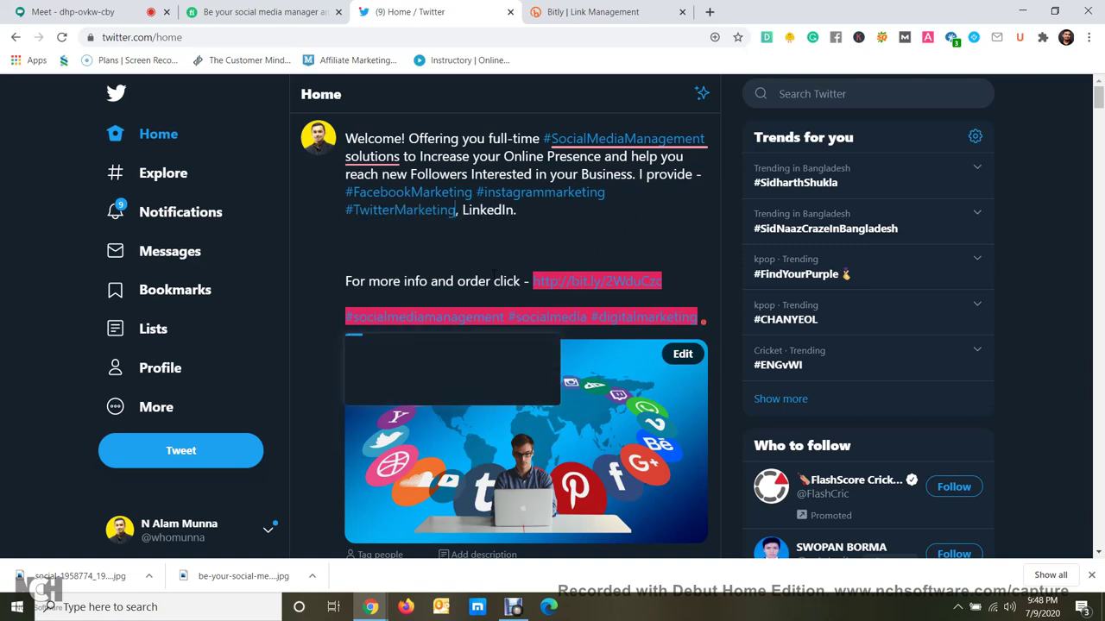
key("Right")
key("Right")
key("Left")
key("BackSpace")
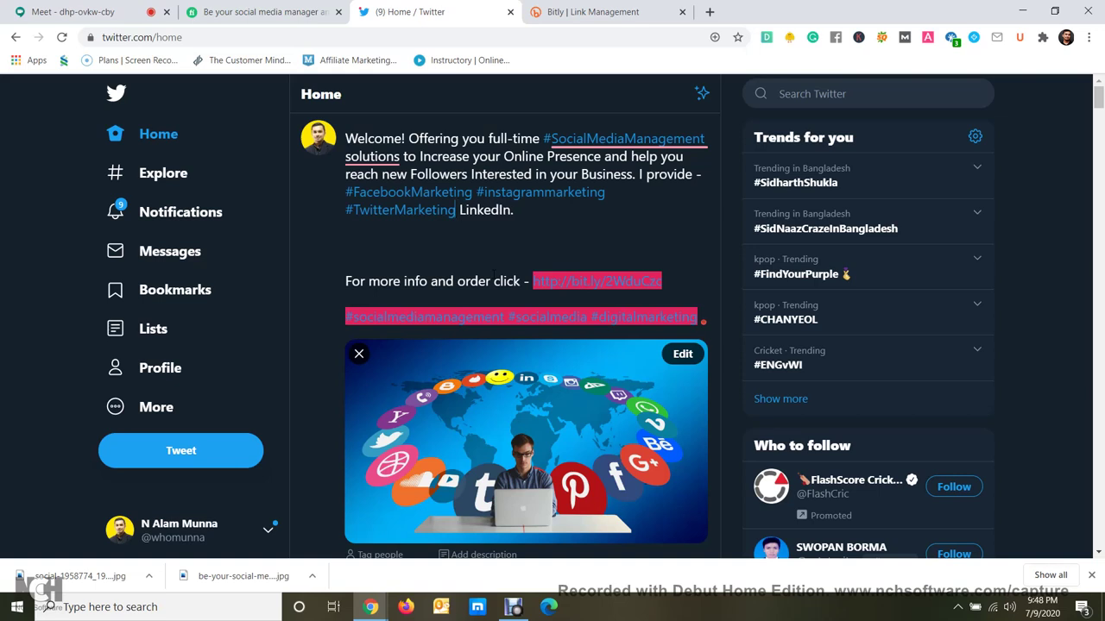
Delete "LinkedIn." from the end of the tweet's list of provided services.
key("Down")
key("Left")
key("BackSpace")
key("BackSpace")
key("BackSpace")
key("BackSpace")
key("BackSpace")
key("BackSpace")
key("BackSpace")
key("BackSpace")
key("BackSpace")
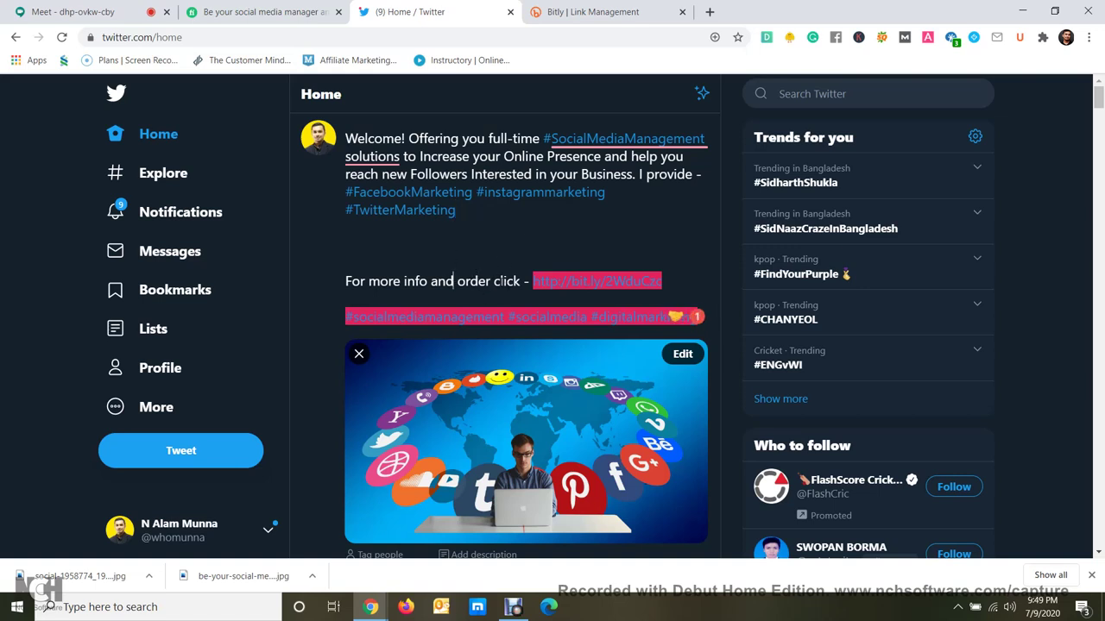
Replace "For more info and order click" before the Bitly link with "Details".
left_click_drag(521, 281, 346, 283)
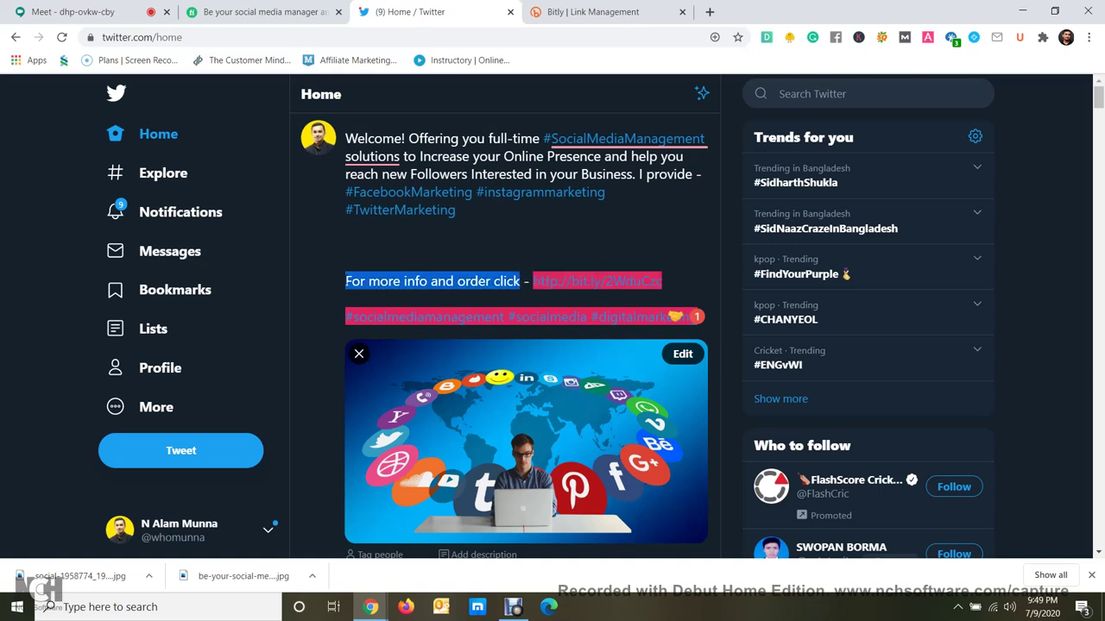
type("De")
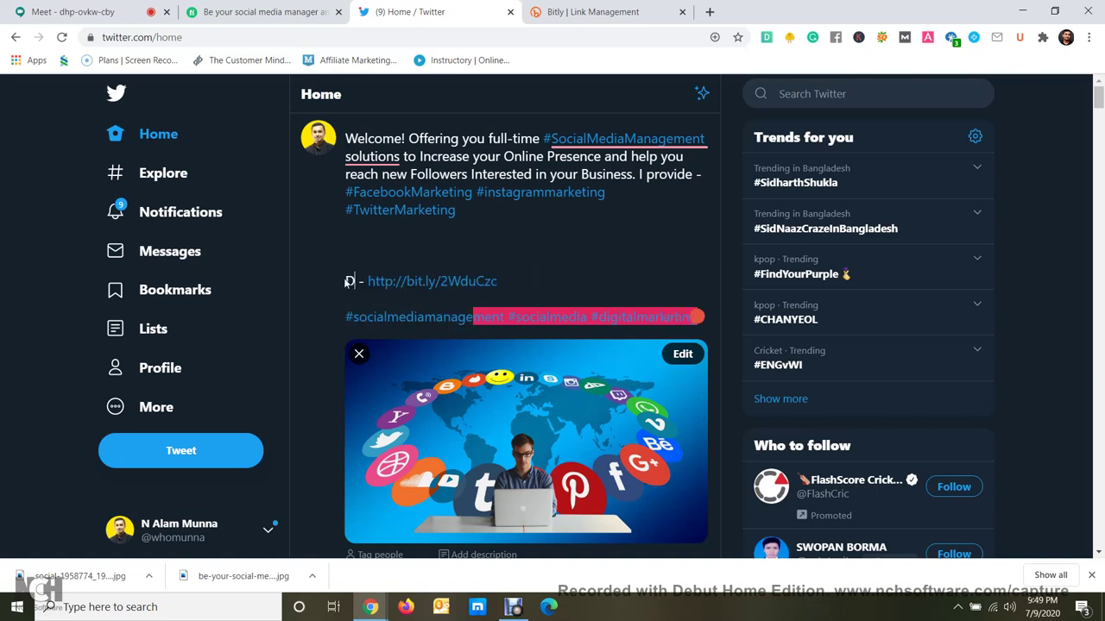
type("t")
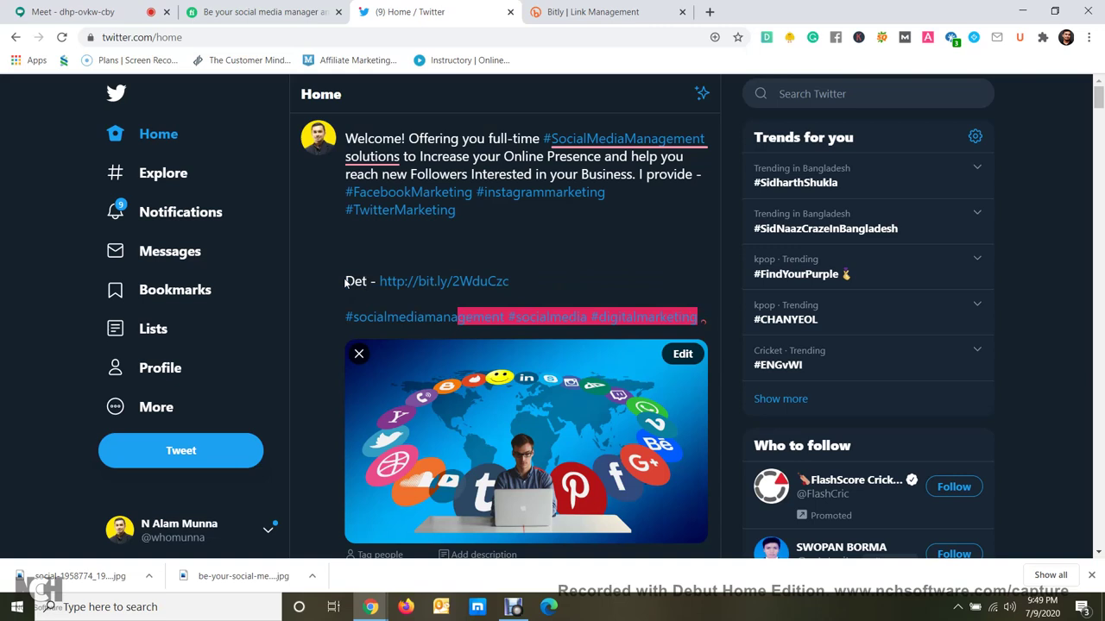
type("ails")
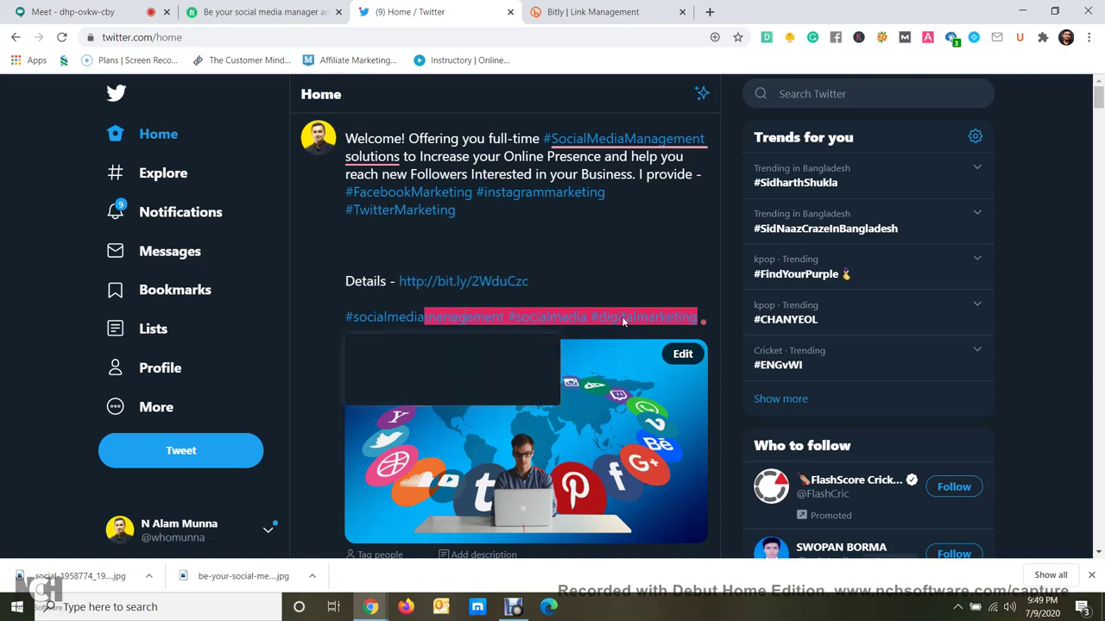
Delete the hashtags #socialmediamanagement and #socialmedia from the tweet's last line, keeping a blank line below the Bitly link.
left_click_drag(701, 318, 353, 318)
left_click(349, 318)
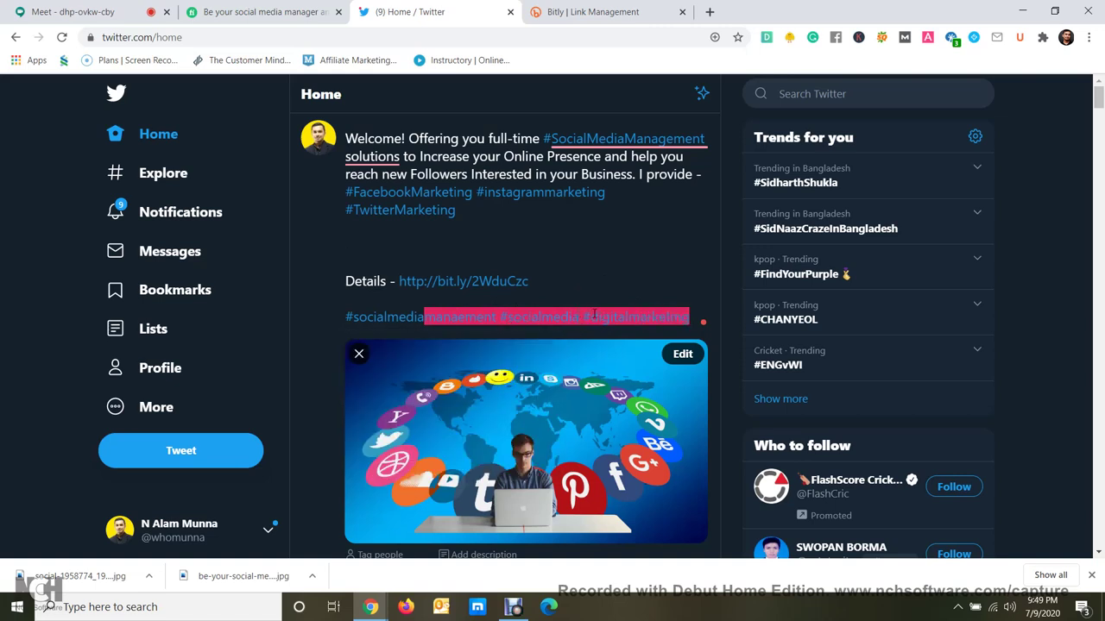
key("BackSpace")
key("BackSpace")
key("BackSpace")
key("BackSpace")
key("BackSpace")
key("BackSpace")
key("BackSpace")
key("BackSpace")
key("BackSpace")
key("BackSpace")
key("BackSpace")
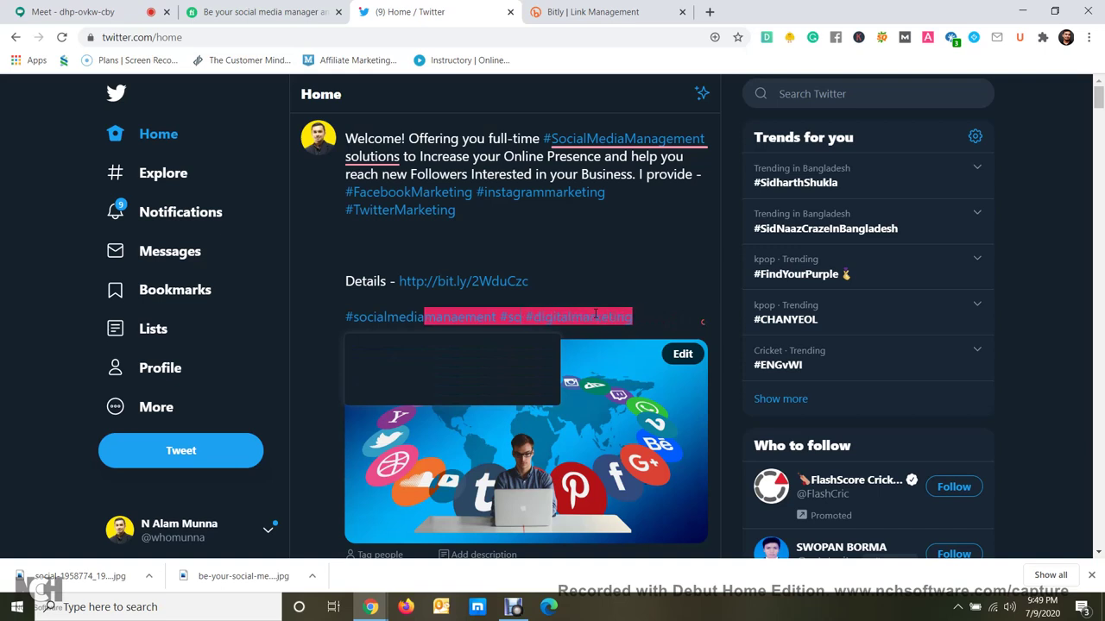
key("BackSpace")
key("BackSpace")
key("BackSpace")
key("BackSpace")
key("BackSpace")
key("BackSpace")
key("BackSpace")
key("BackSpace")
key("BackSpace")
key("BackSpace")
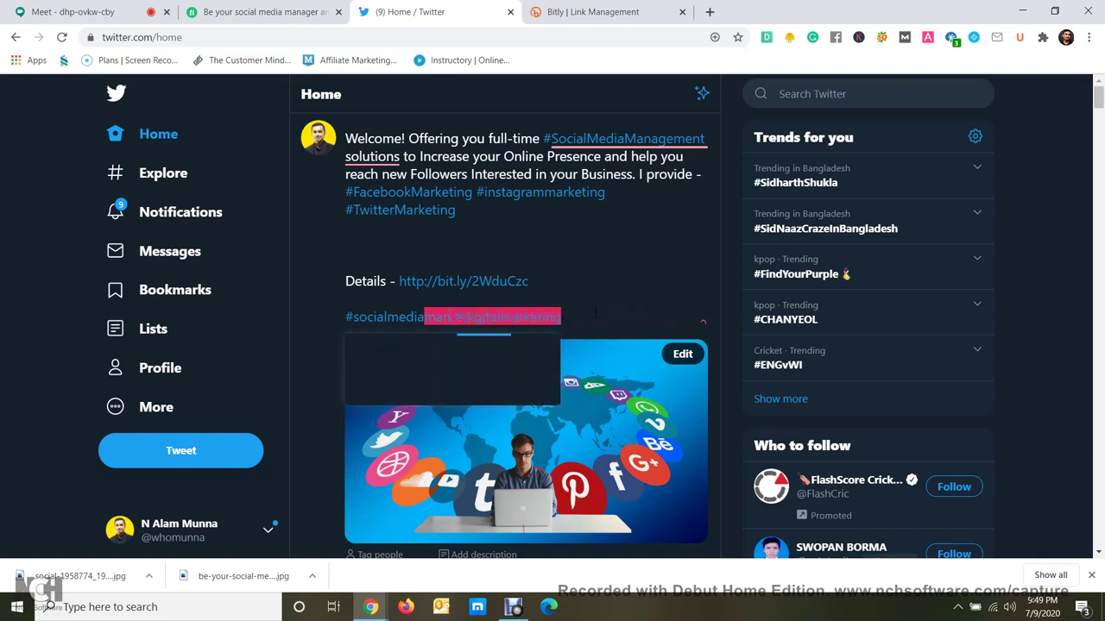
key("BackSpace")
key("BackSpace")
key("BackSpace")
key("BackSpace")
key("BackSpace")
key("BackSpace")
key("BackSpace")
key("BackSpace")
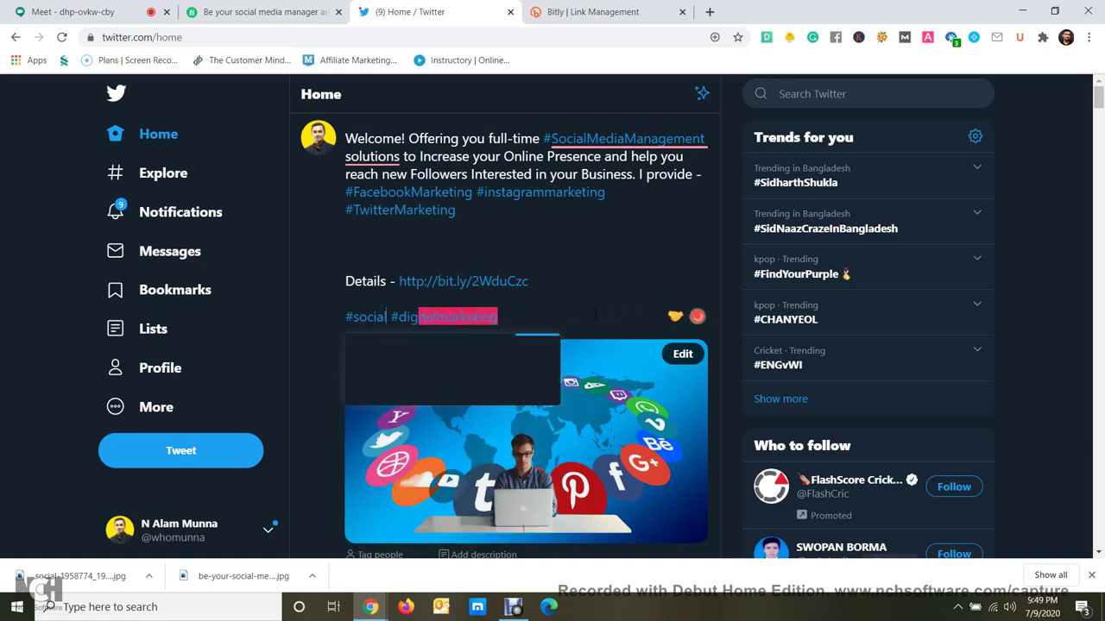
key("BackSpace")
key("BackSpace")
key("BackSpace")
key("BackSpace")
key("BackSpace")
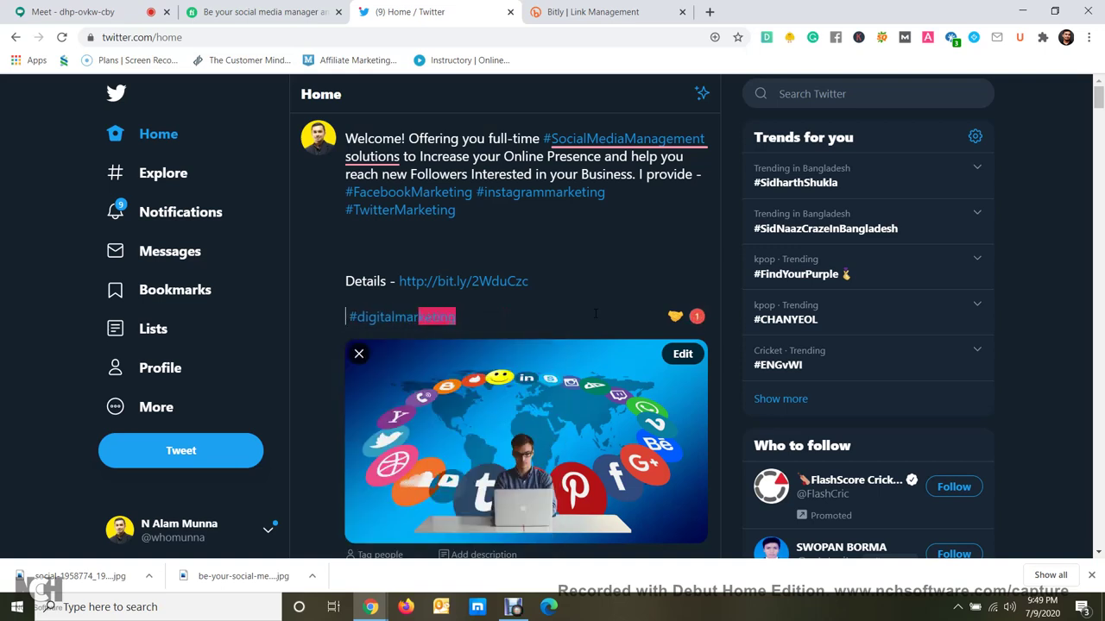
key("BackSpace")
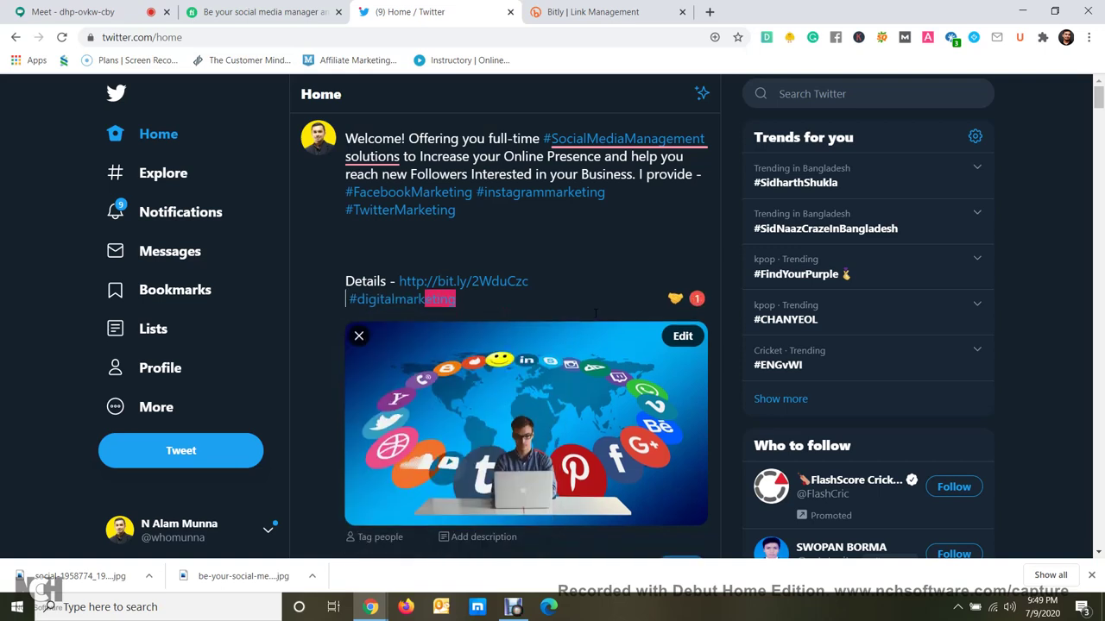
key("Return")
Remove the extra blank lines above "Details" so that only one separates it from the service hashtags.
left_click(406, 257)
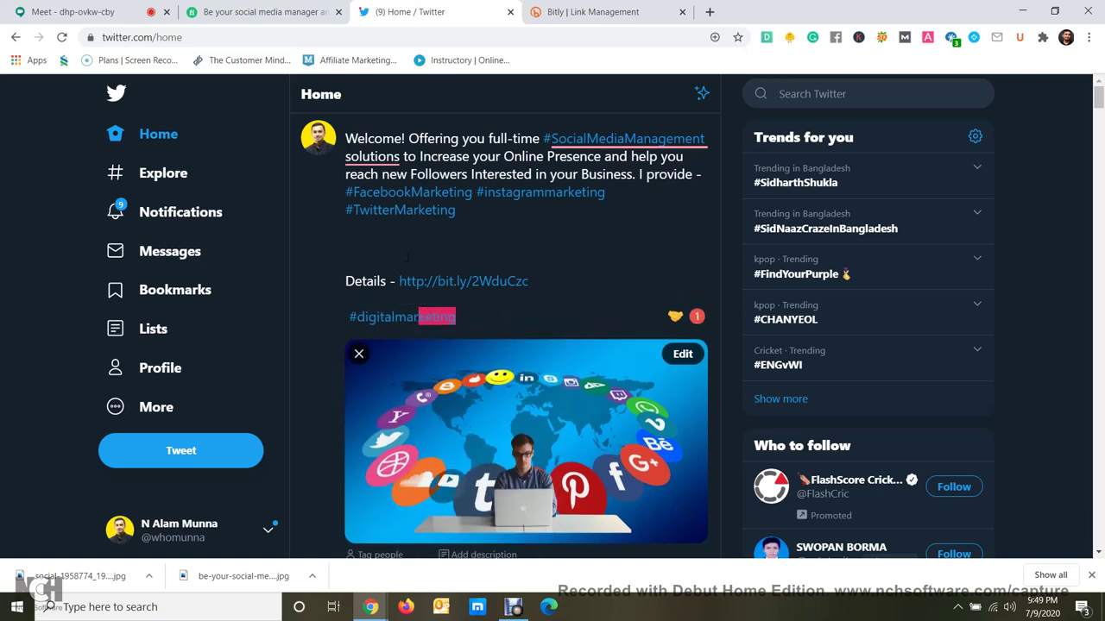
key("BackSpace")
key("BackSpace")
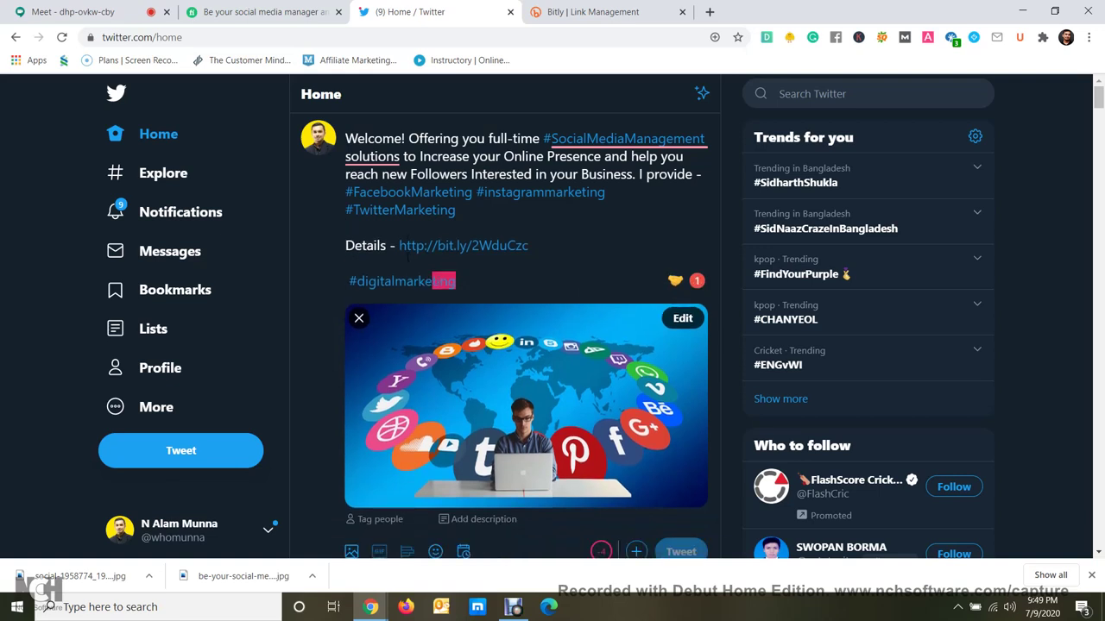
key("BackSpace")
key("Return")
Delete the remaining hashtag #digitalmarketing from the end of the tweet.
key("shift+Left")
key("shift+Left")
key("shift+Left")
key("shift+Left")
key("shift+Left")
key("shift+Left")
key("shift+Left")
key("shift+Left")
key("shift+Left")
key("shift+Left")
key("shift+Left")
key("shift+Left")
key("shift+Left")
key("shift+Left")
key("BackSpace")
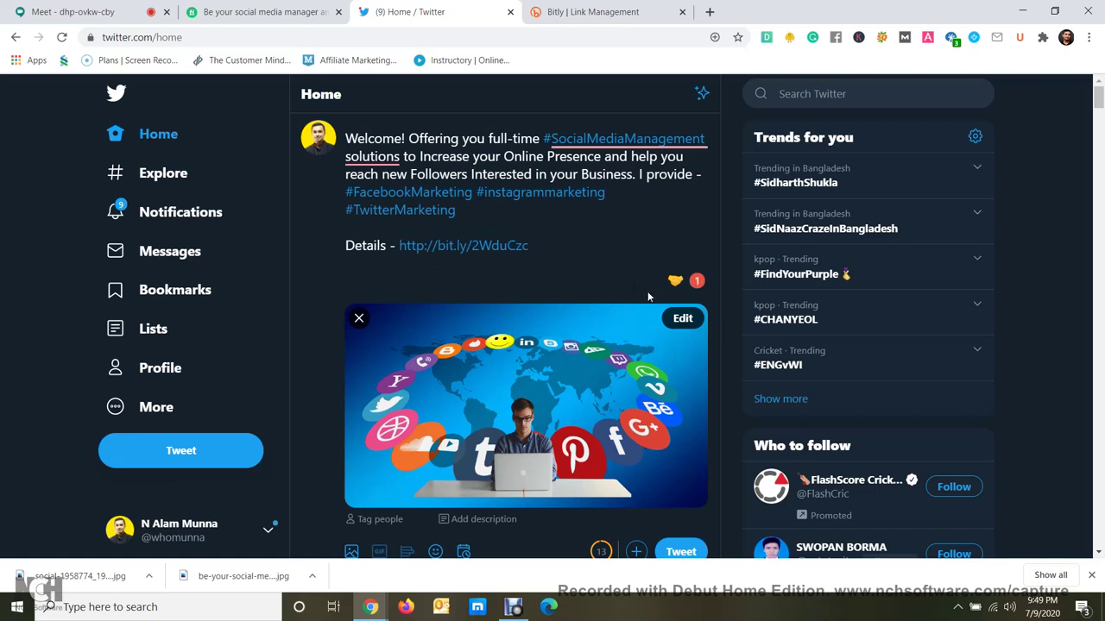
key("BackSpace")
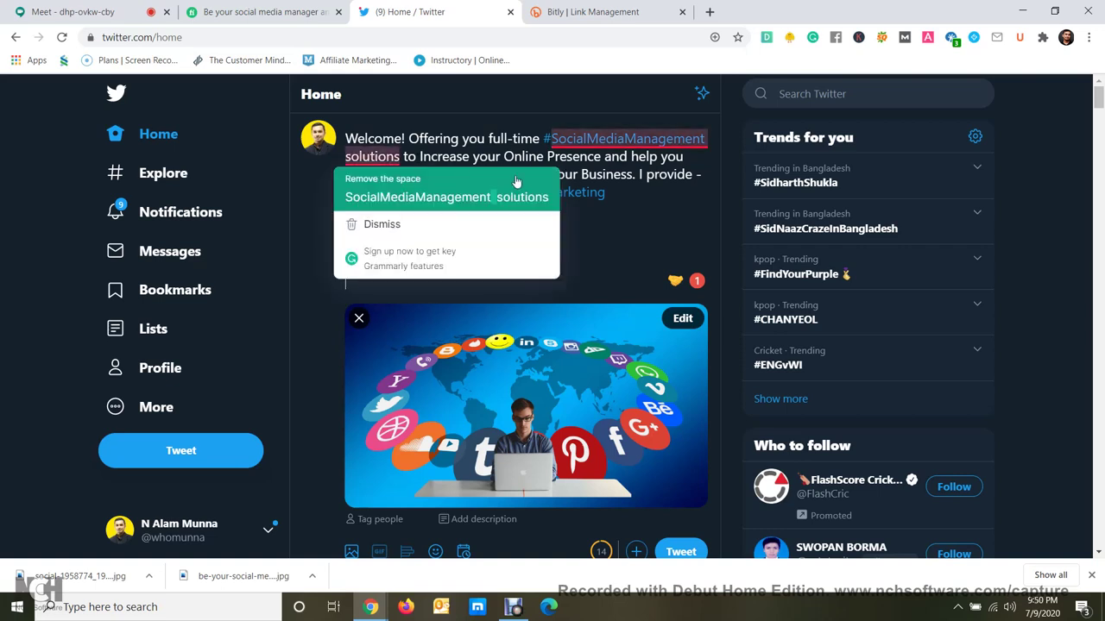
Close the spelling suggestion without applying it and post the tweet with its image.
left_click(680, 194)
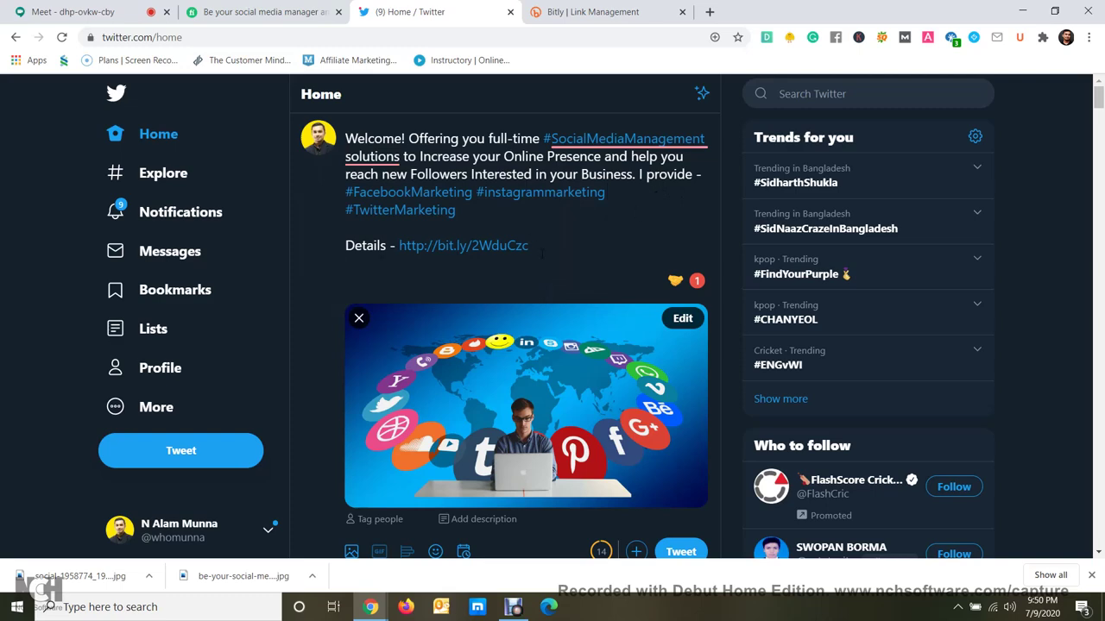
scroll(640, 275, "down", 3)
left_click(678, 338)
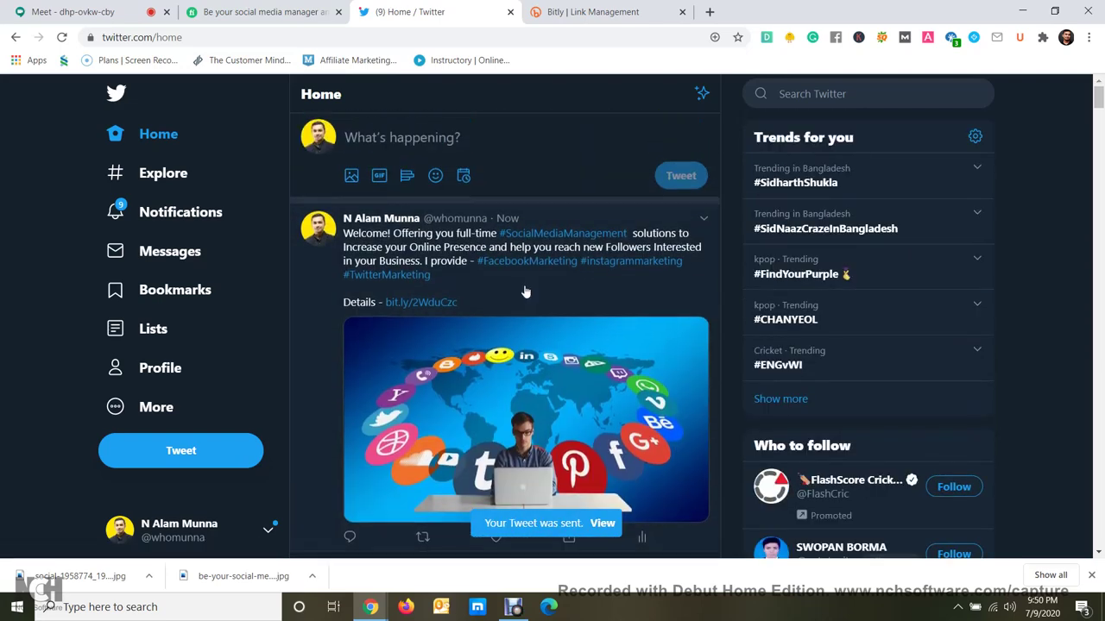
Look through the home feed and open the account's own profile to review the newly posted tweet.
scroll(523, 291, "down", 1)
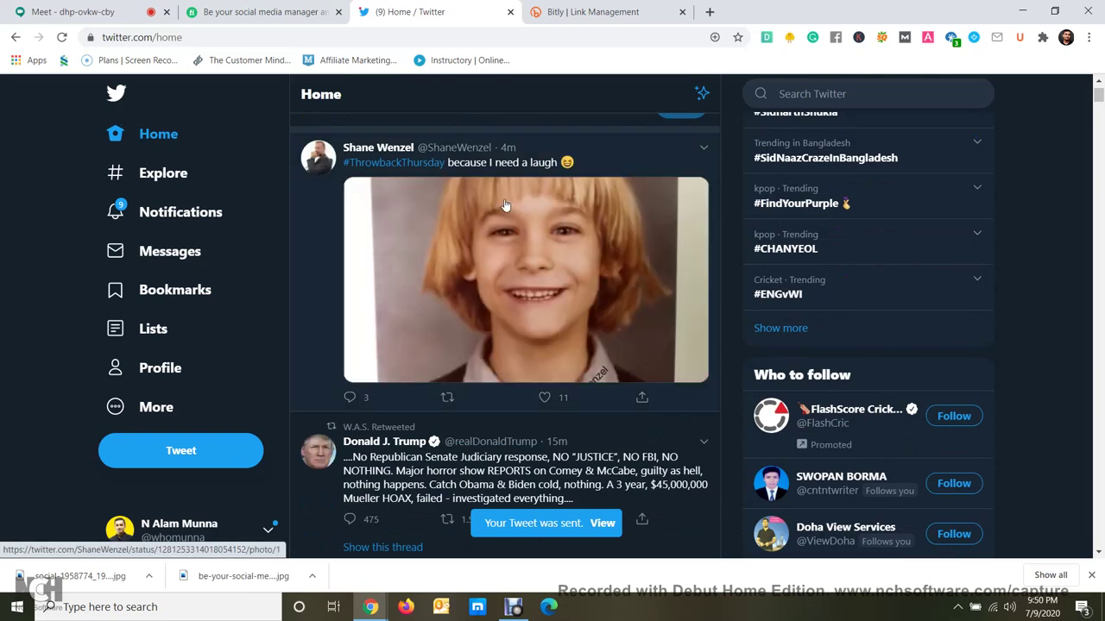
scroll(507, 202, "up", 1)
scroll(506, 202, "down", 5)
scroll(509, 210, "down", 15)
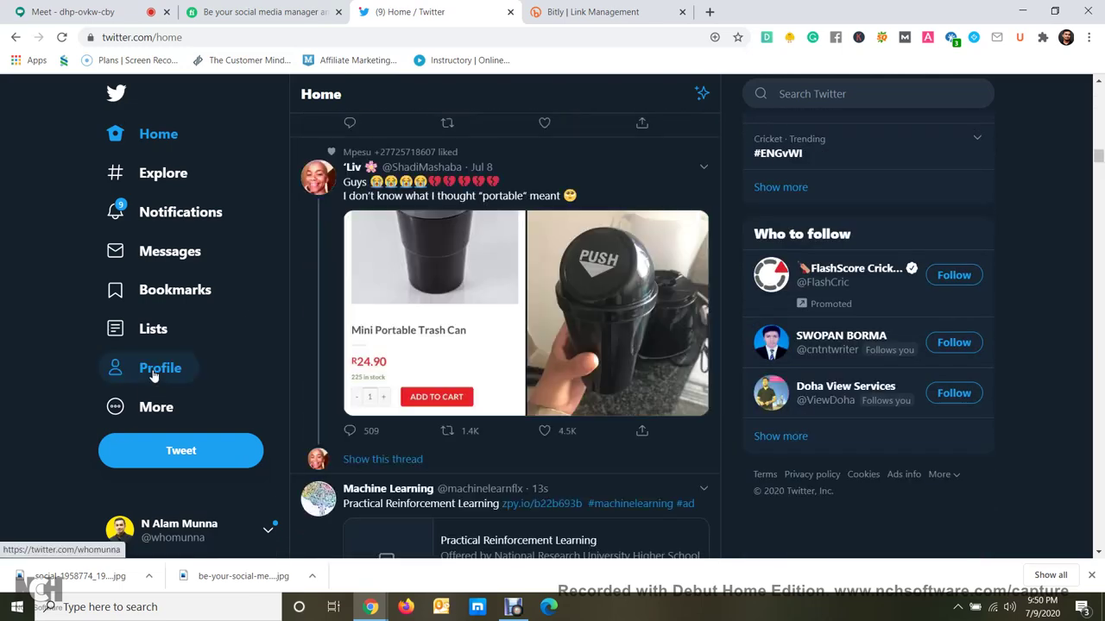
left_click(158, 367)
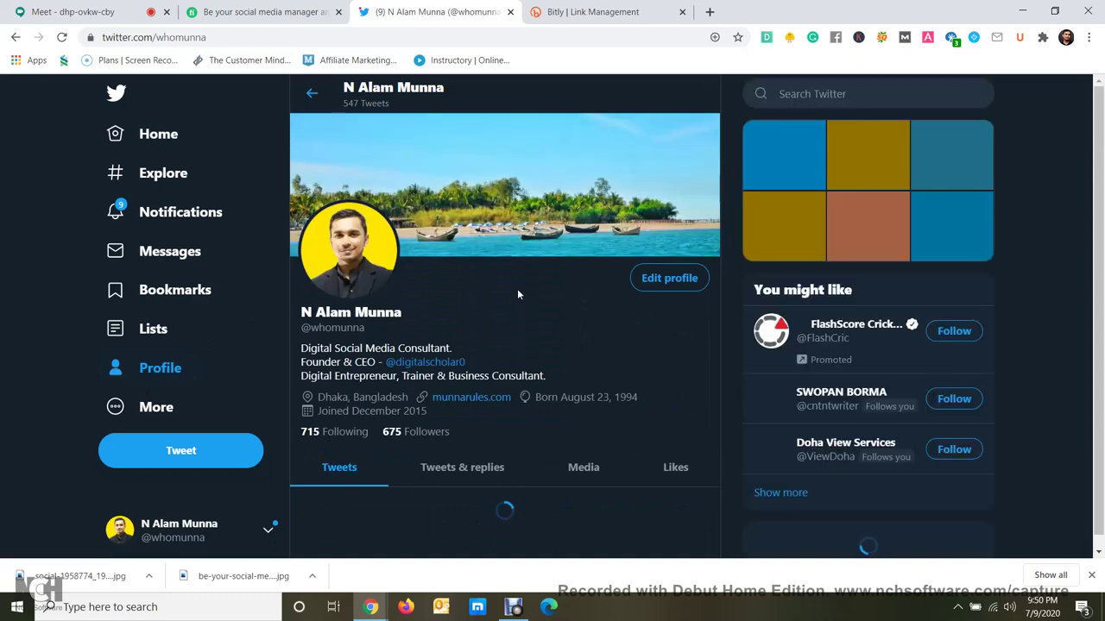
scroll(517, 290, "down", 2)
scroll(517, 290, "down", 1)
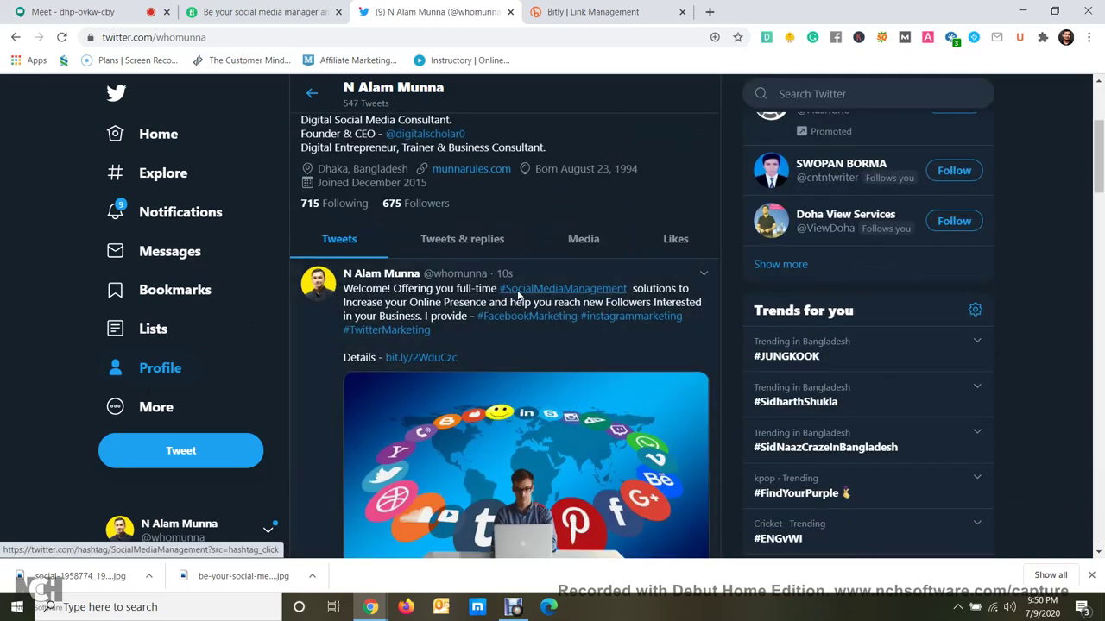
scroll(512, 266, "down", 4)
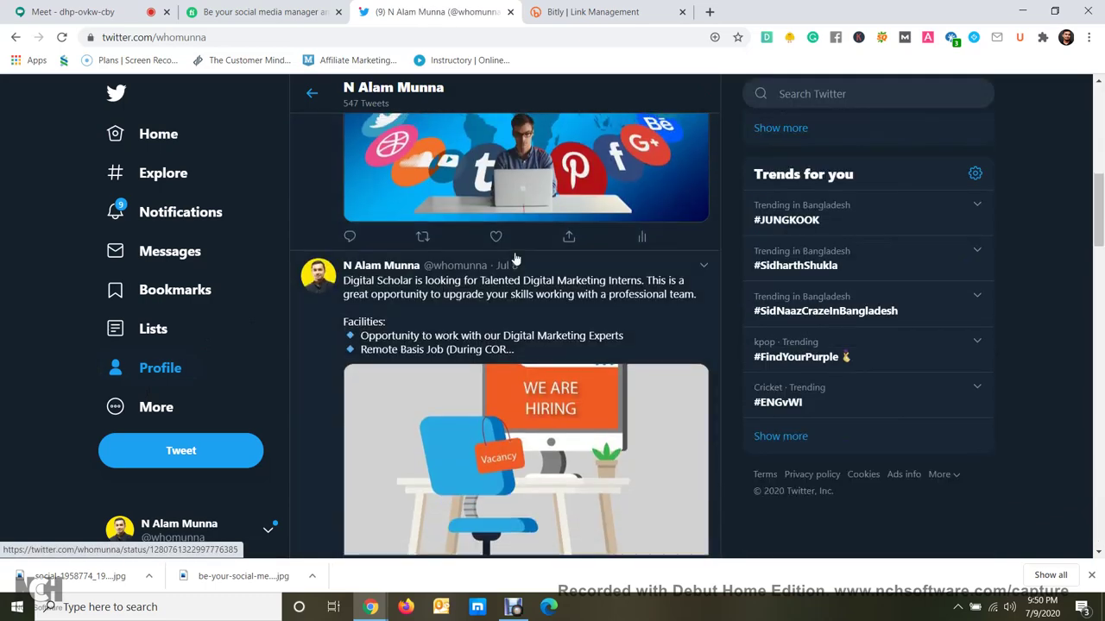
scroll(561, 294, "up", 3)
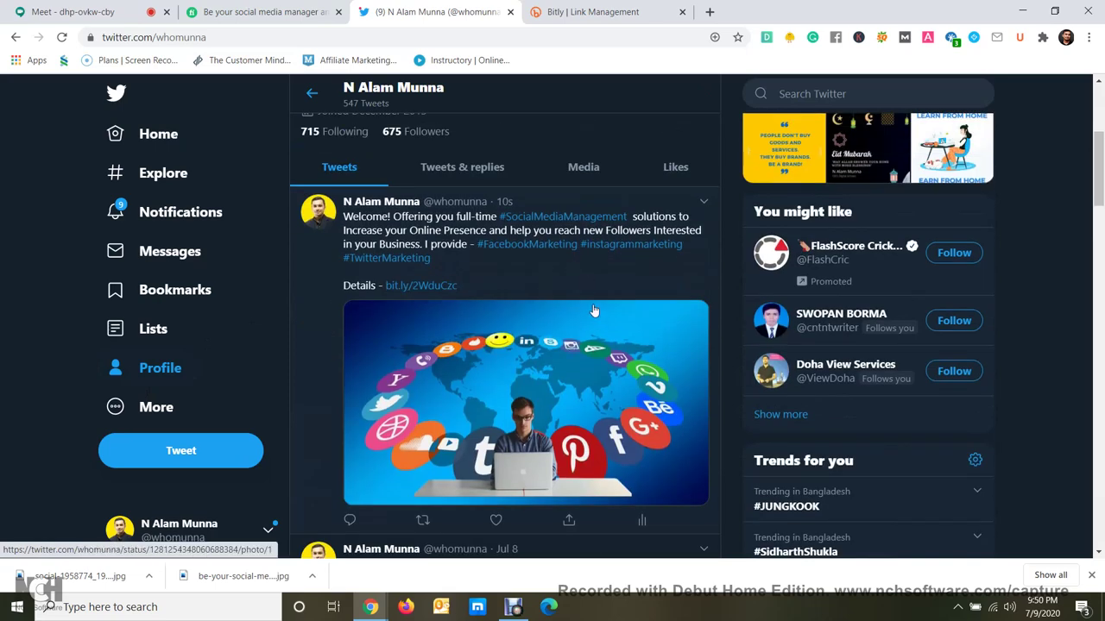
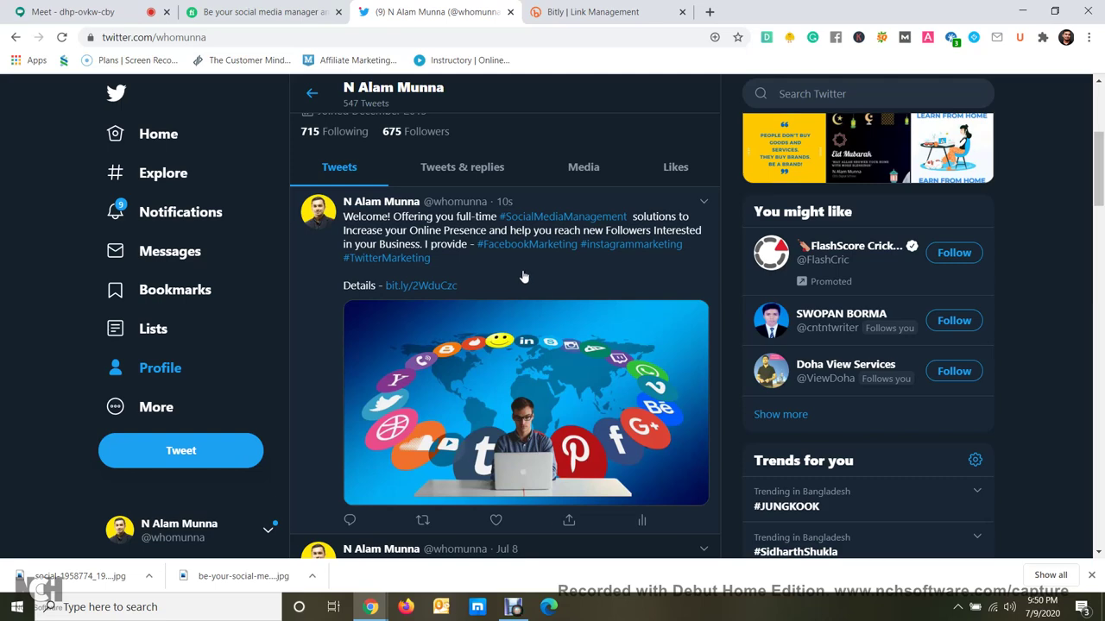
Delete the newly posted social media management tweet from the profile and confirm its removal.
left_click(699, 211)
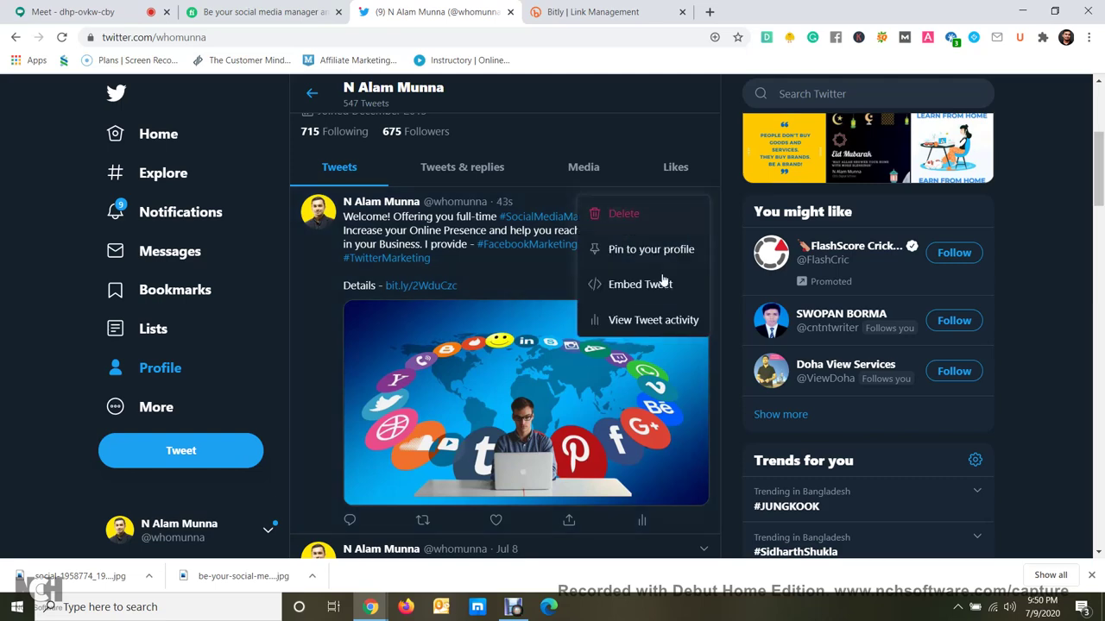
left_click(634, 218)
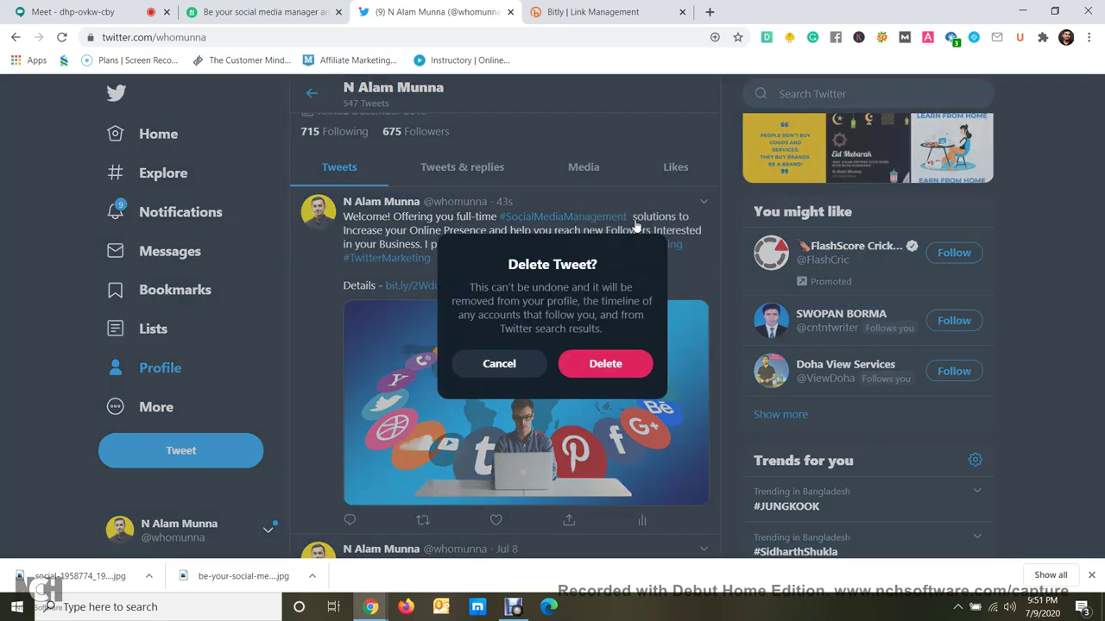
left_click(618, 366)
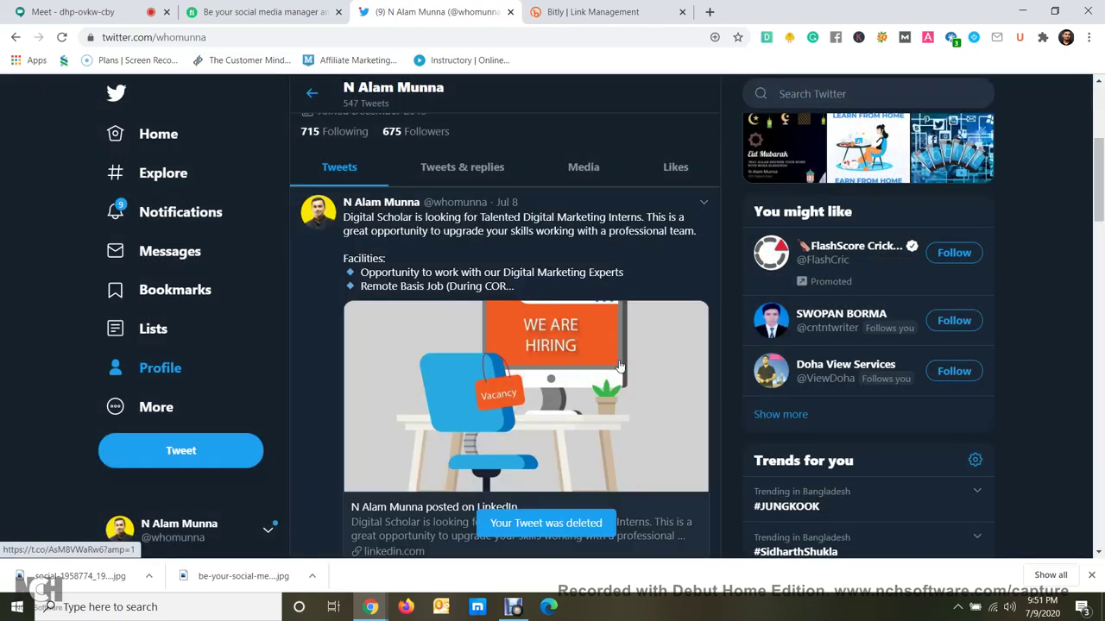
scroll(618, 366, "up", 3)
Switch to LinkedIn in the current browser tab and close the open chat window.
left_click(395, 37)
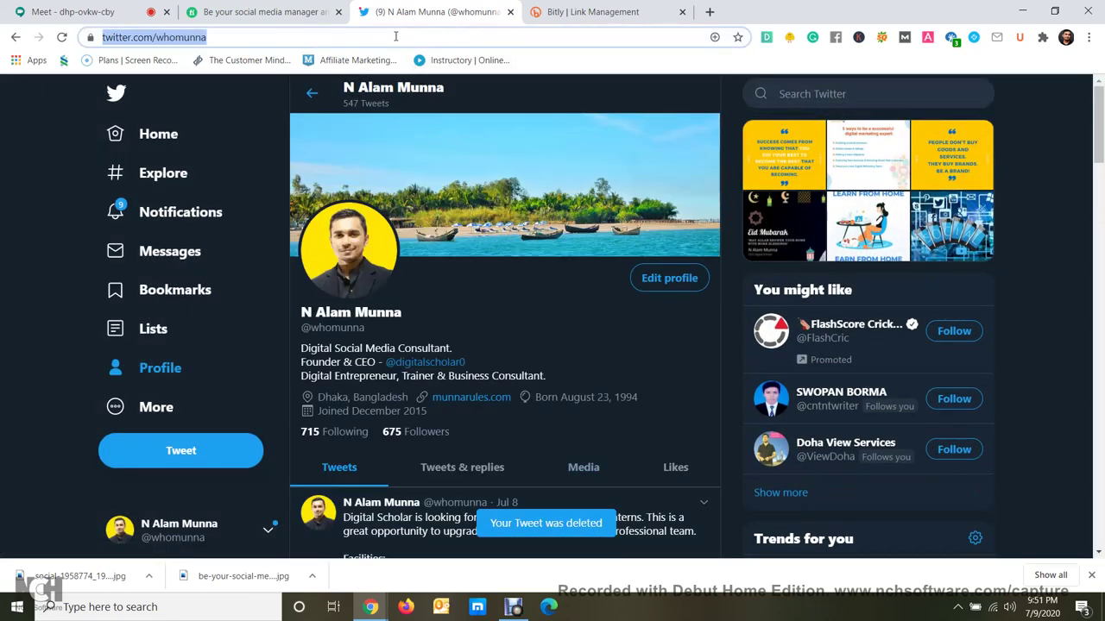
type("link")
key("Return")
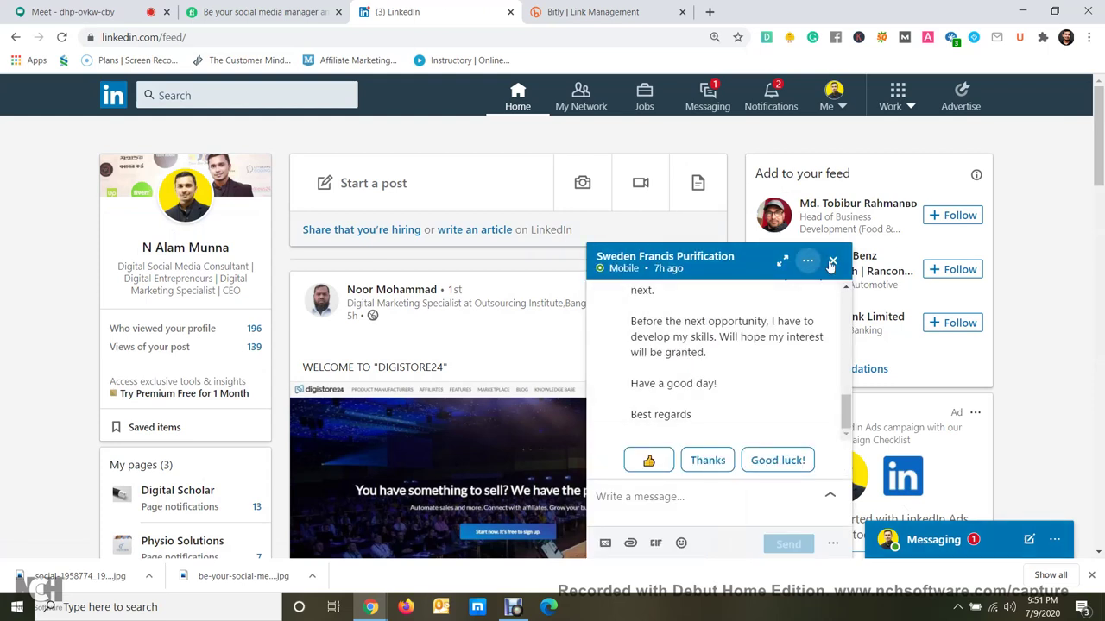
left_click(833, 263)
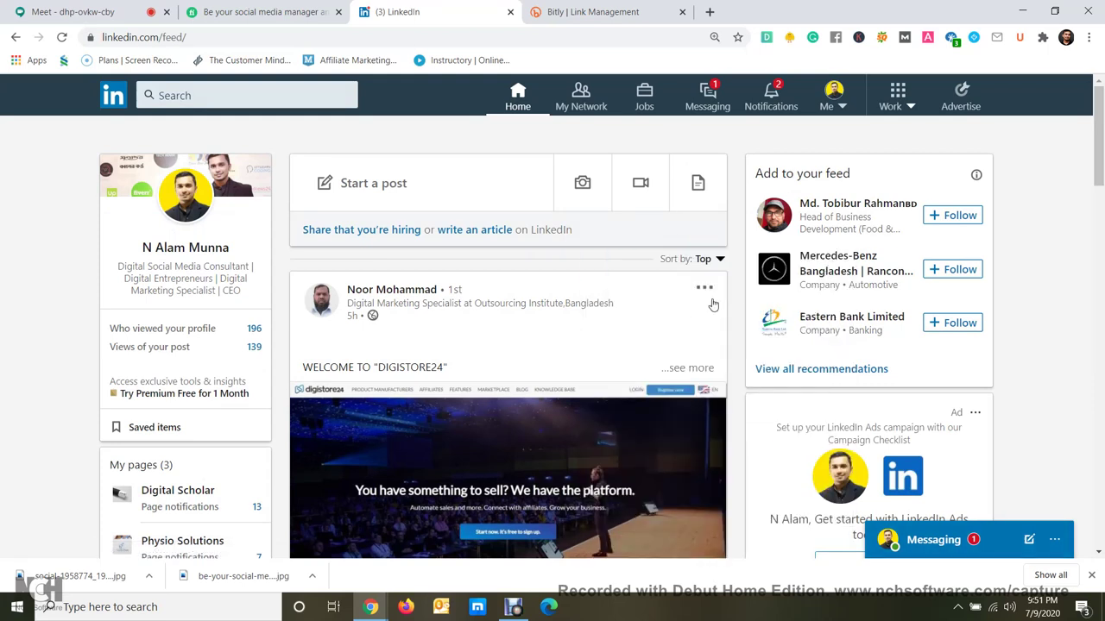
Start a photo post on LinkedIn with the image social-1958774_1920 from Downloads attached.
left_click(582, 182)
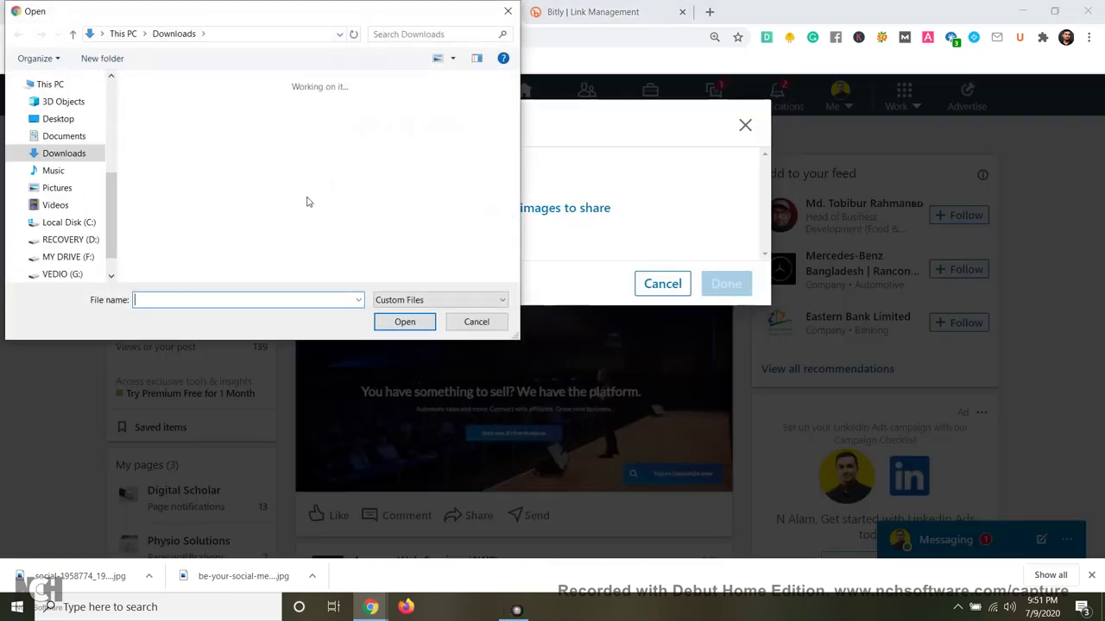
left_click(200, 182)
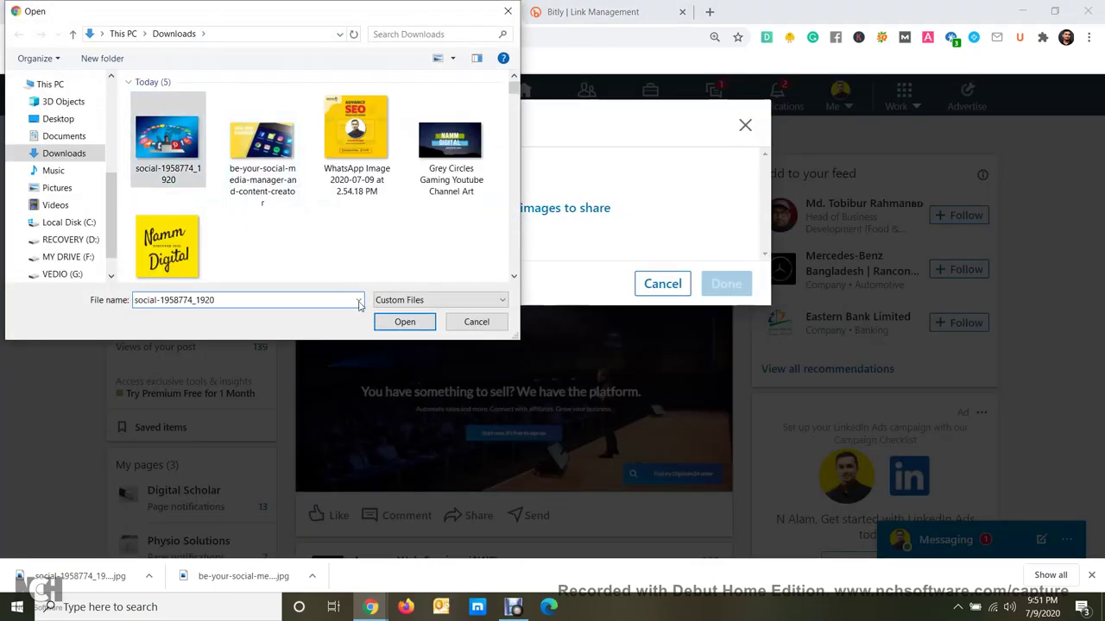
left_click(404, 321)
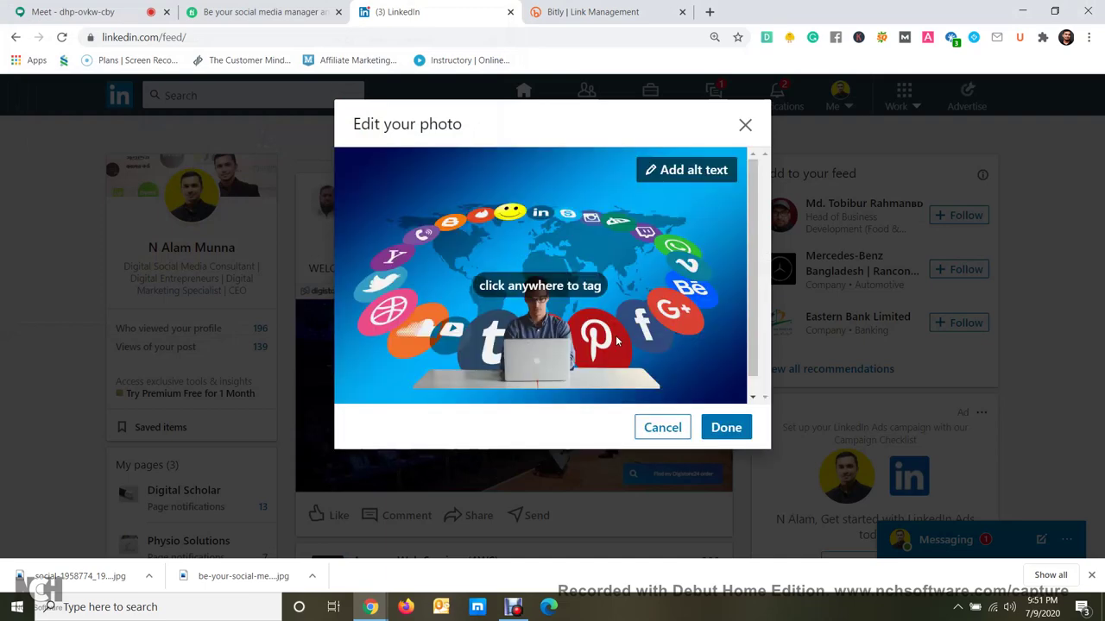
left_click(730, 424)
Paste the copied gig description with its Bitly order link and hashtags into the LinkedIn post.
left_click(498, 250)
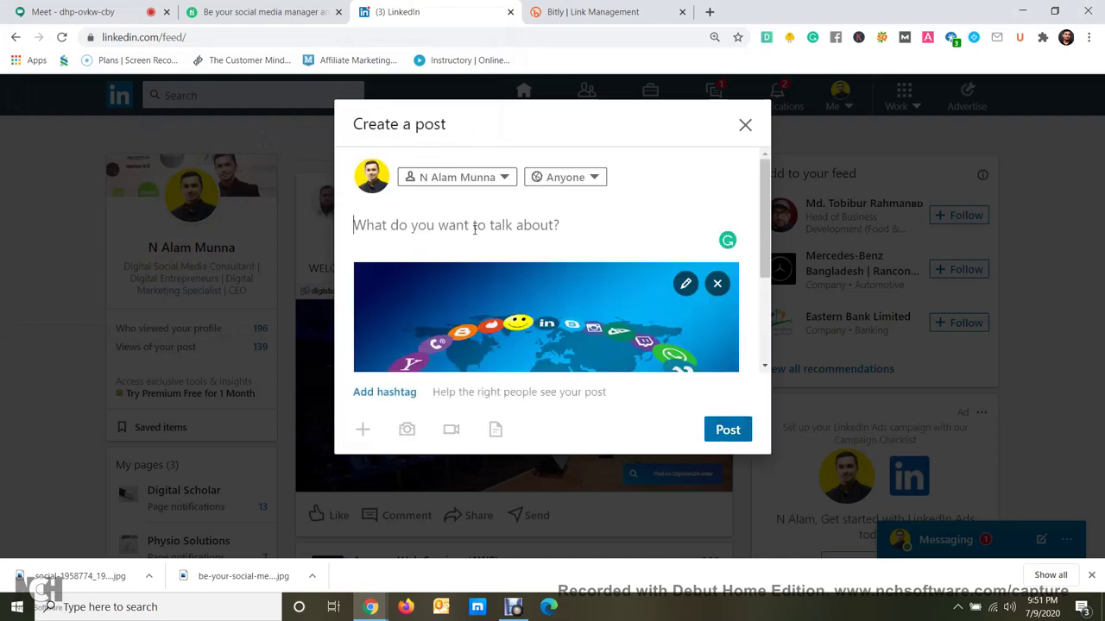
right_click(473, 231)
left_click(506, 340)
Insert a blank line above "For more info and order click" and another above the hashtag line.
scroll(493, 296, "down", 8)
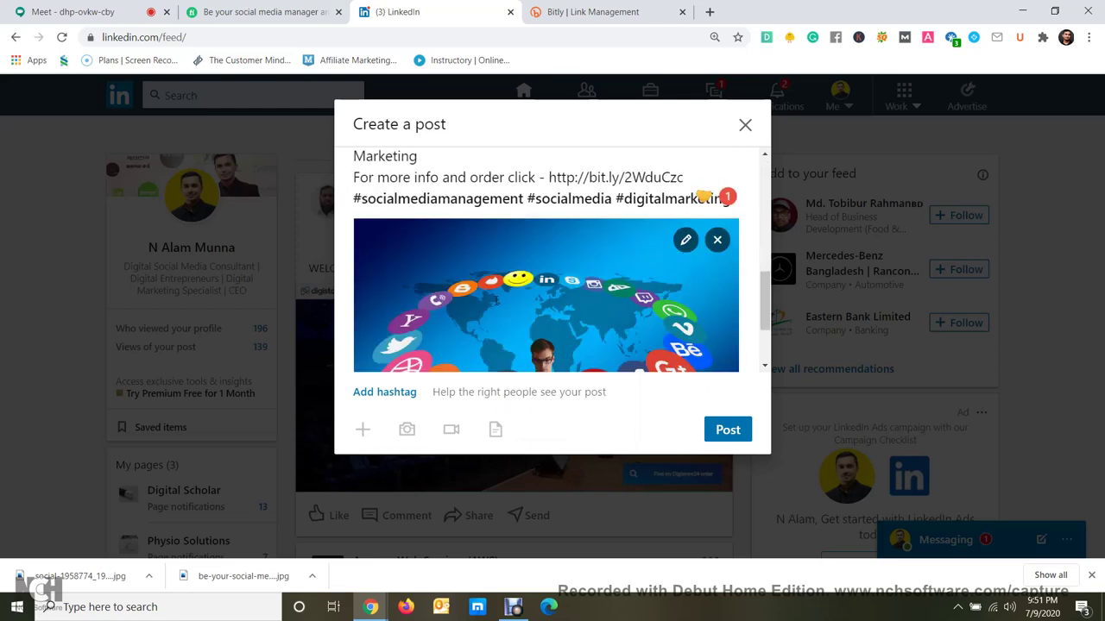
scroll(483, 199, "up", 1)
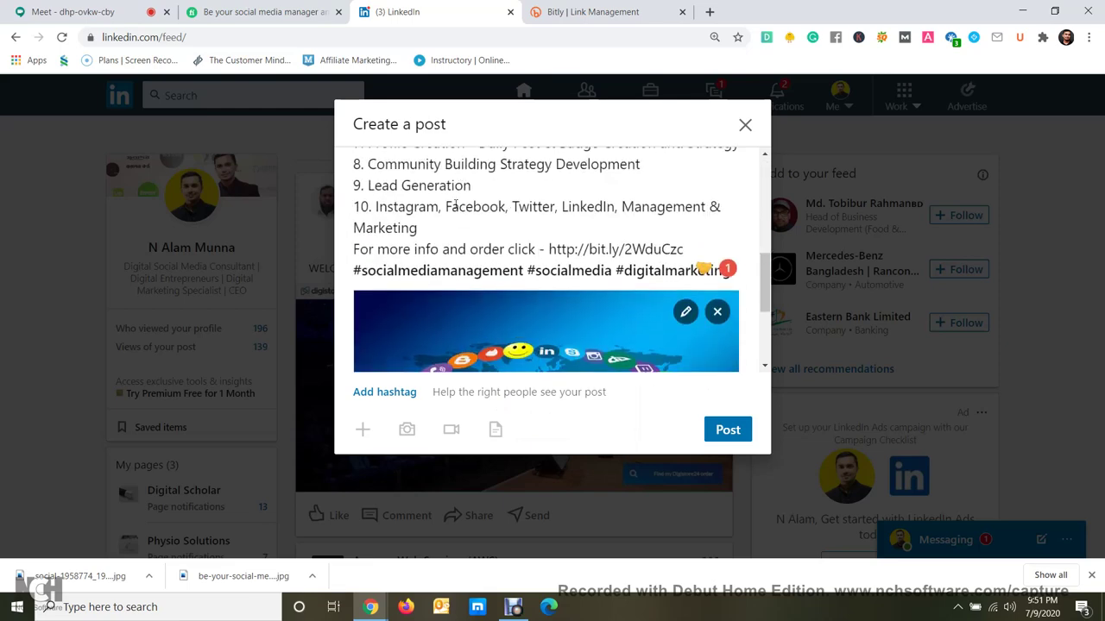
left_click(437, 231)
key("Return")
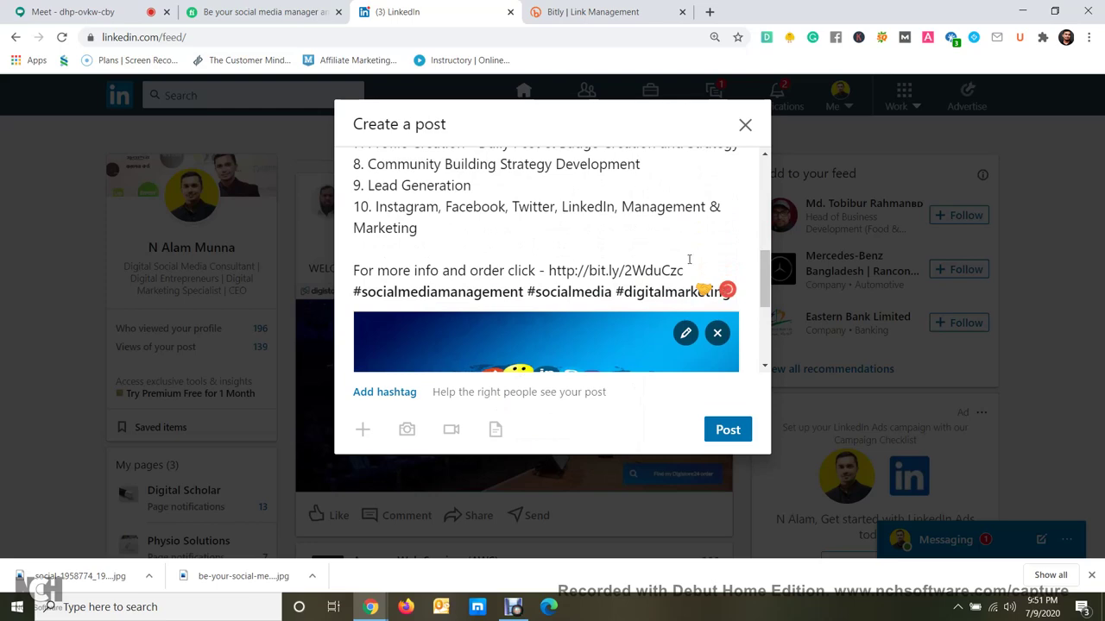
key("Return")
Insert a blank line above "Services I Offer -" in the LinkedIn post.
scroll(563, 285, "down", 3)
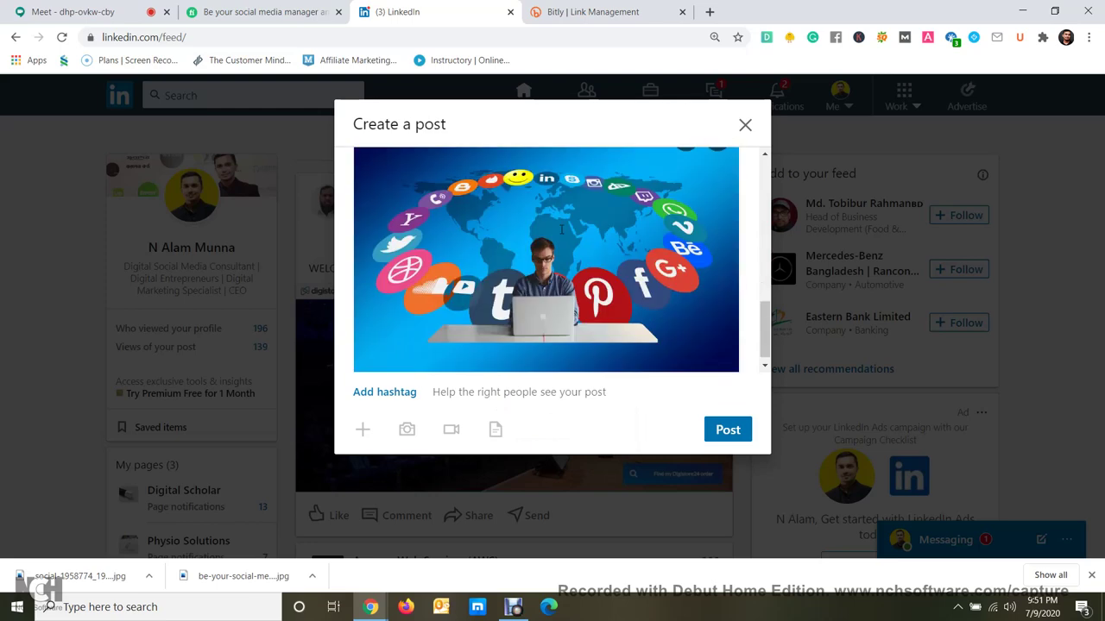
scroll(560, 226, "up", 10)
scroll(494, 227, "down", 4)
scroll(508, 259, "up", 3)
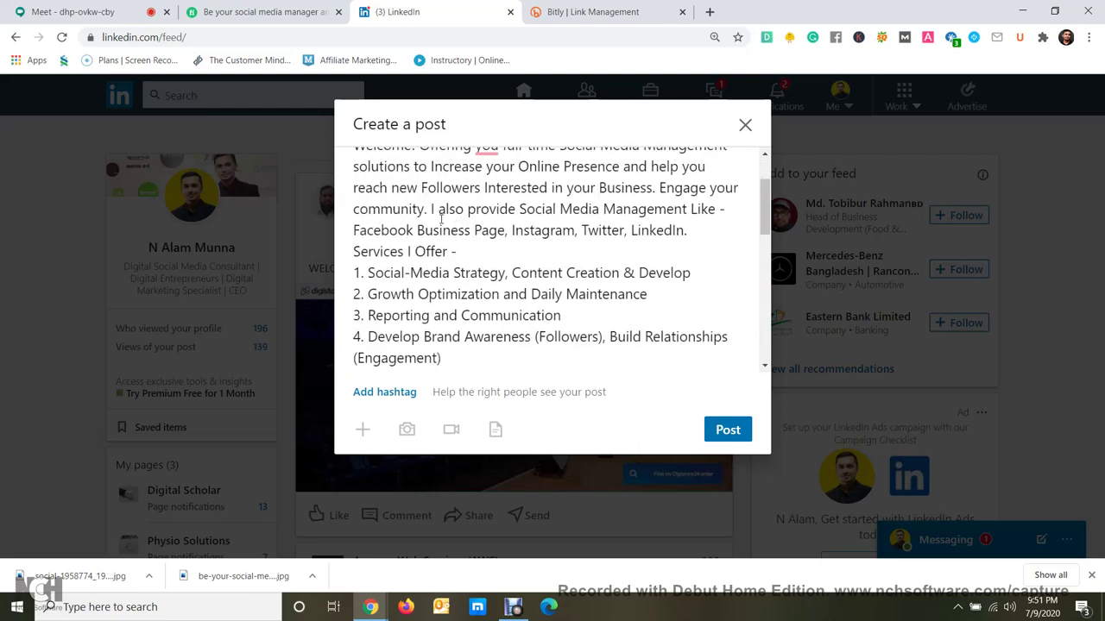
left_click(701, 239)
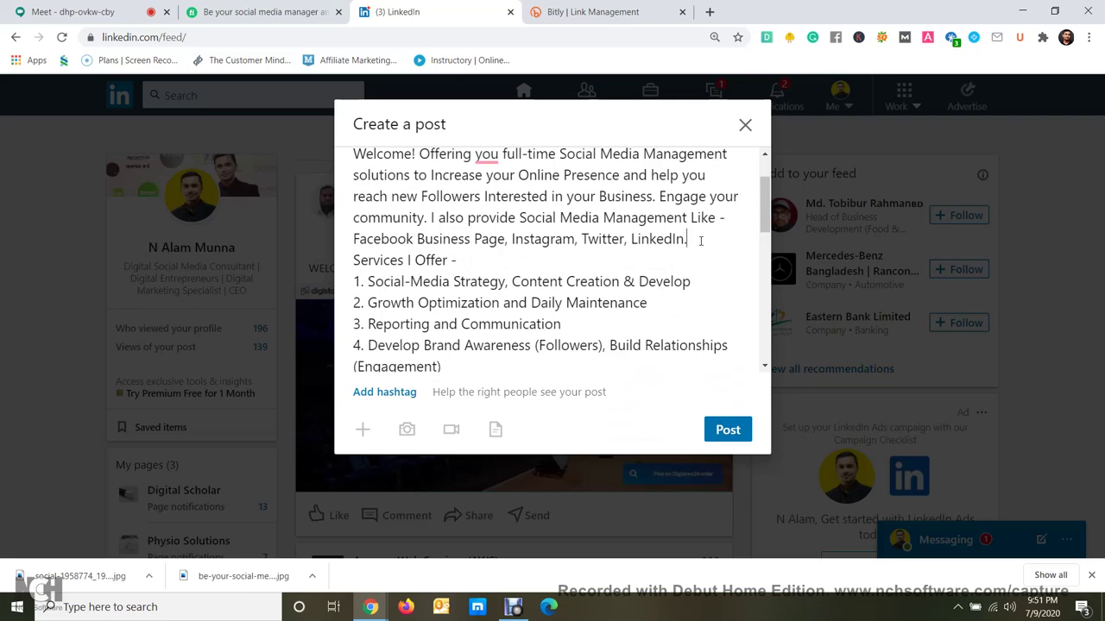
key("Return")
Review the whole LinkedIn draft, from the opening paragraph and service list to the order link, hashtags and image.
scroll(564, 248, "down", 1)
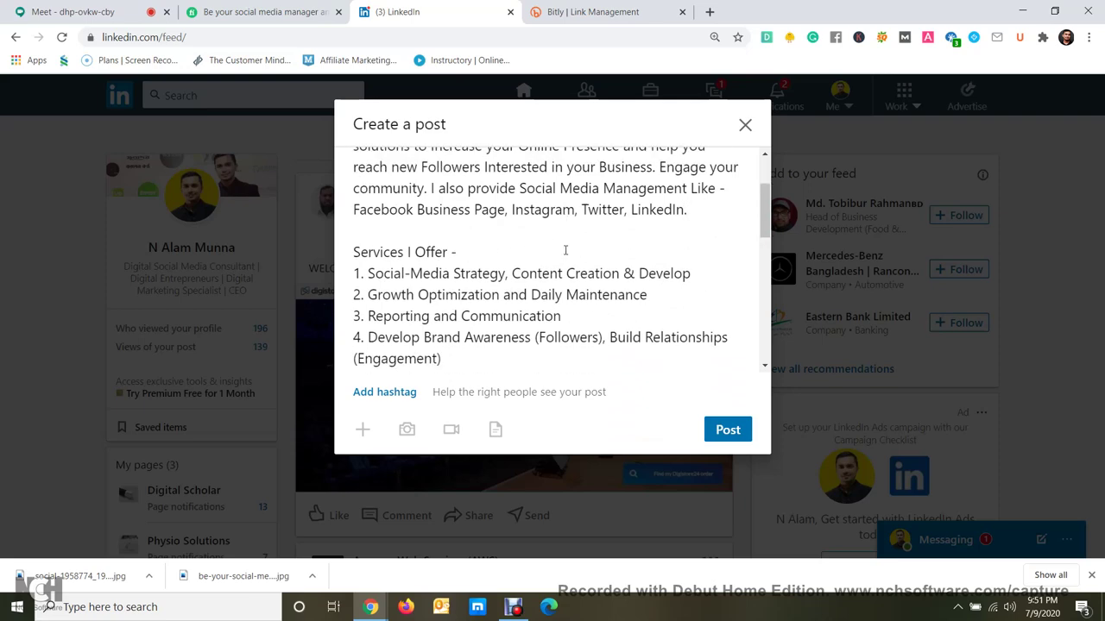
scroll(565, 249, "up", 3)
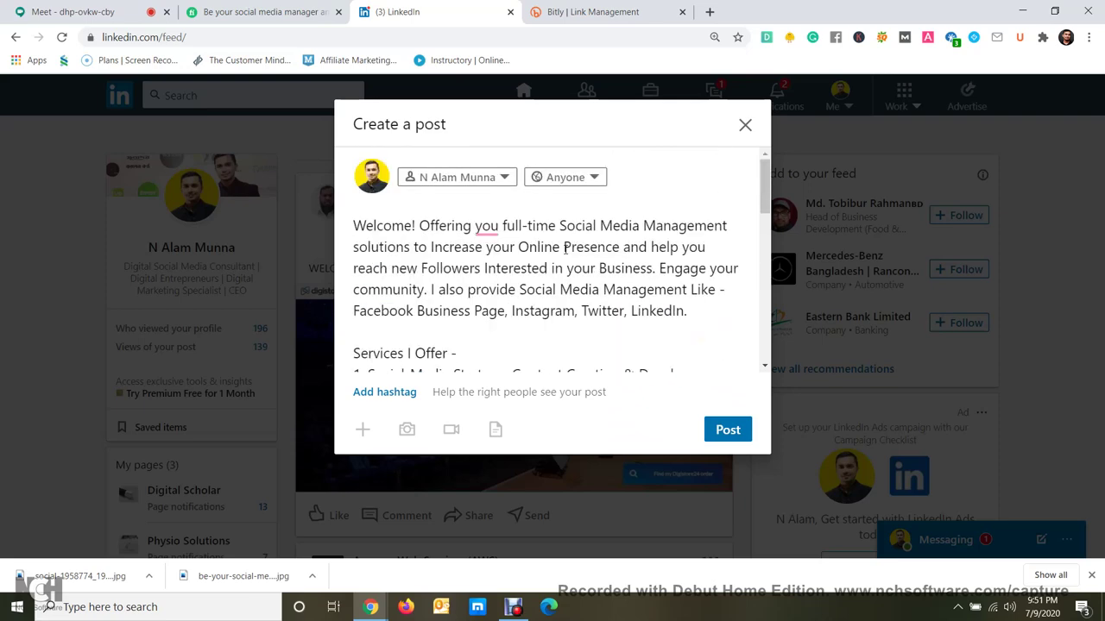
scroll(565, 248, "down", 10)
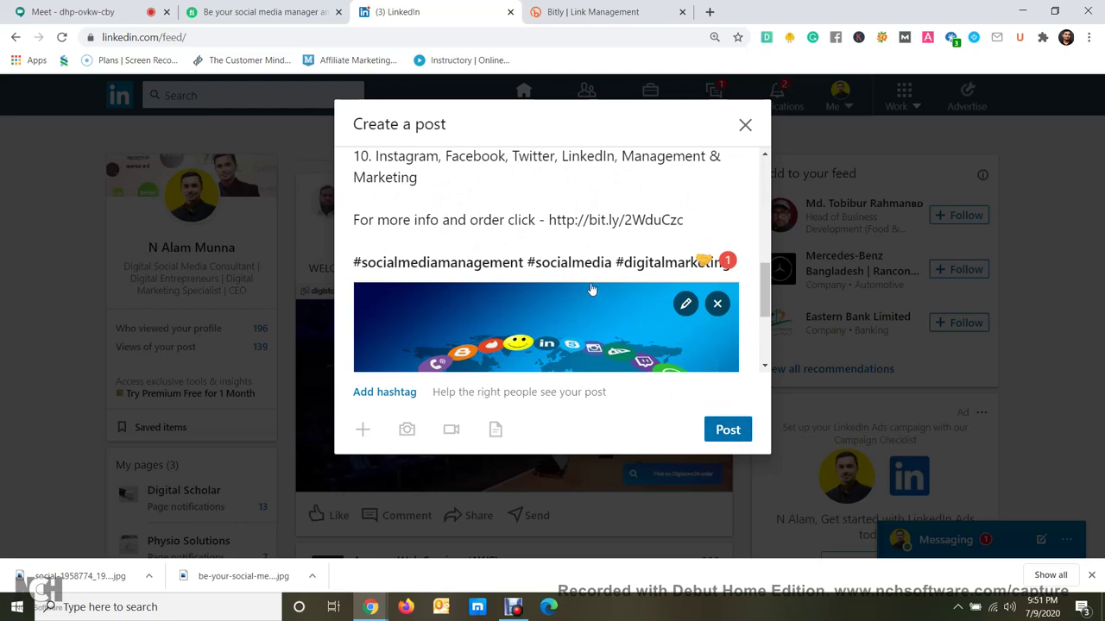
scroll(552, 259, "up", 10)
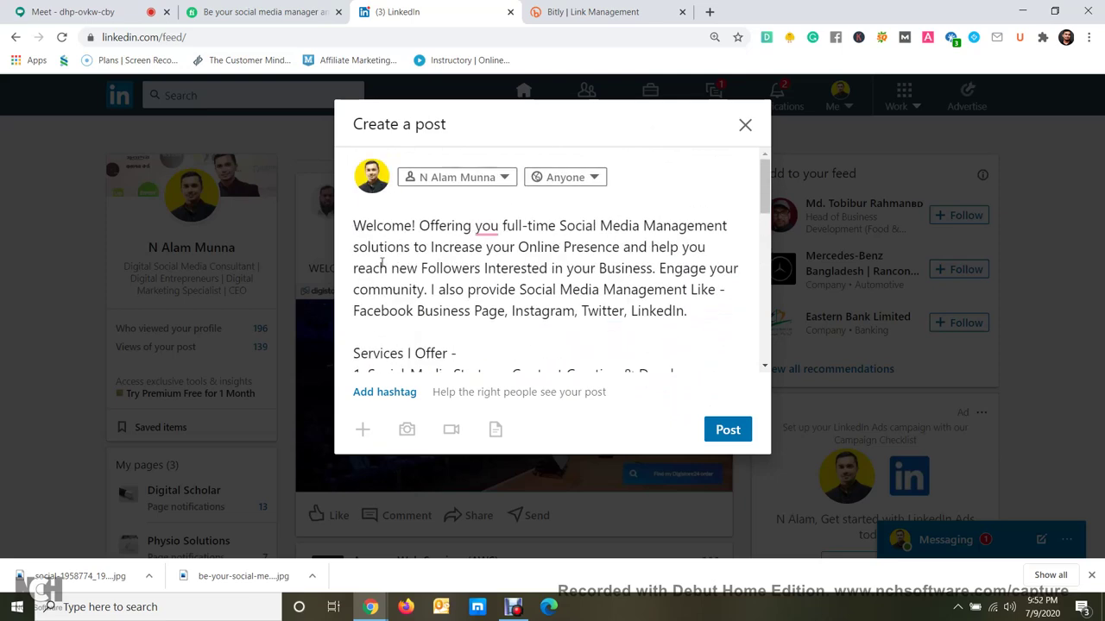
scroll(553, 233, "down", 10)
scroll(574, 241, "down", 2)
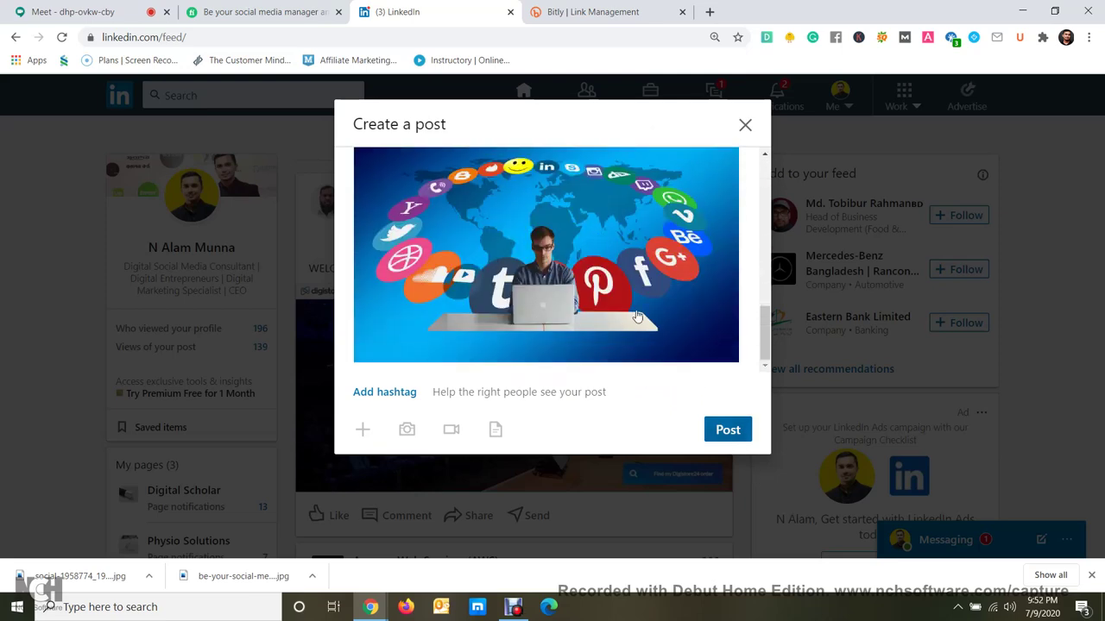
scroll(633, 313, "up", 1)
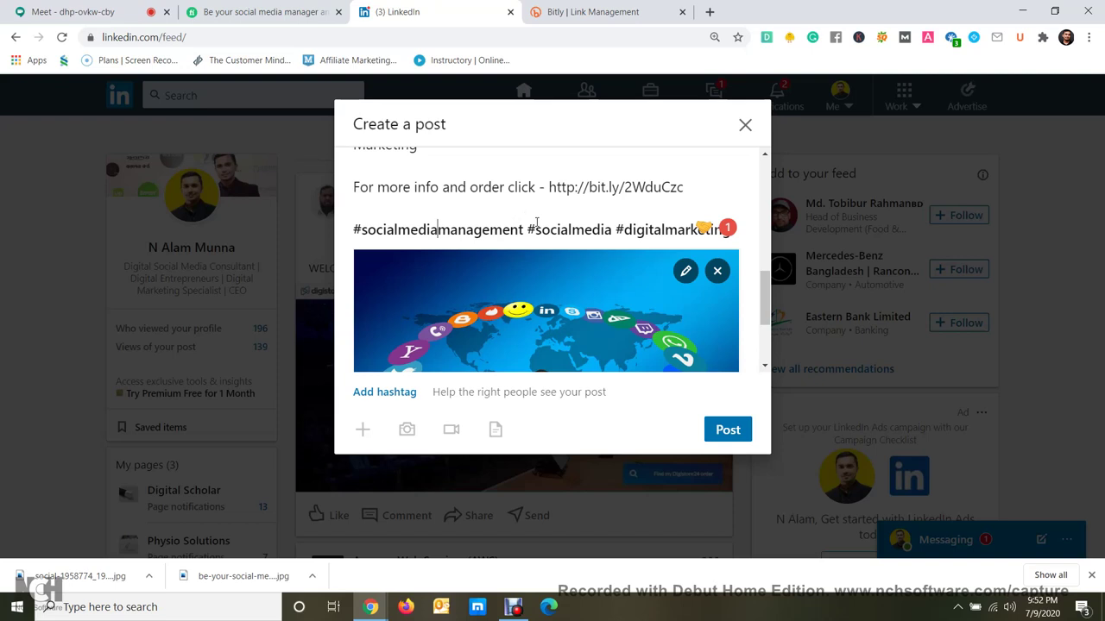
scroll(520, 261, "down", 1)
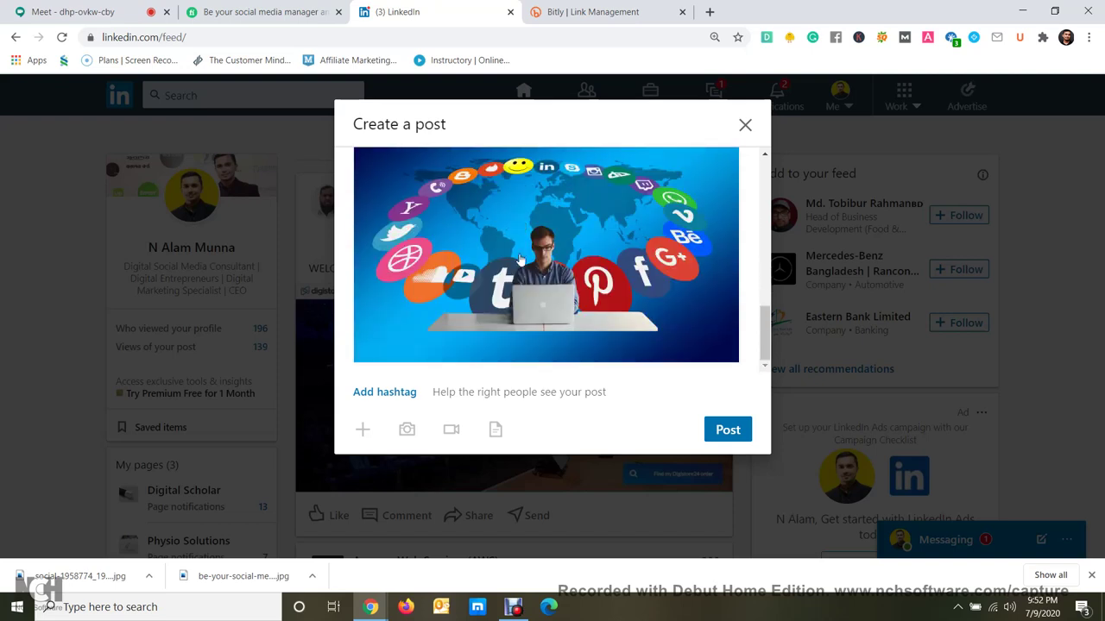
scroll(528, 235, "up", 1)
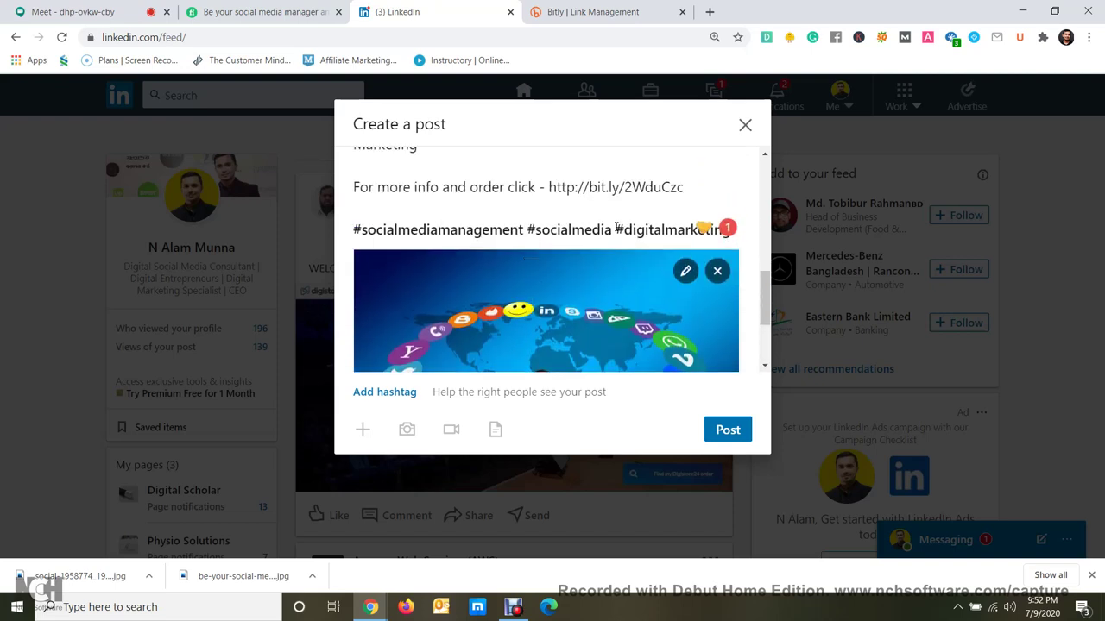
Start a new line after #socialmediamanagement and add the hashtag #fiverr in front of #socialmedia.
left_click(526, 234)
key("Return")
type("#f")
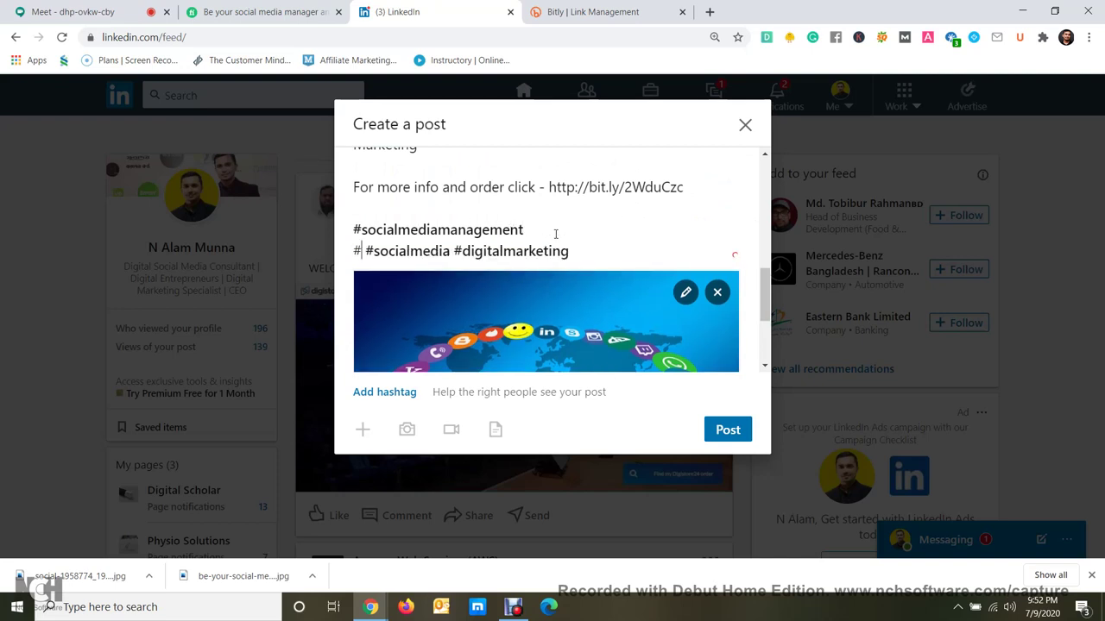
type("iver")
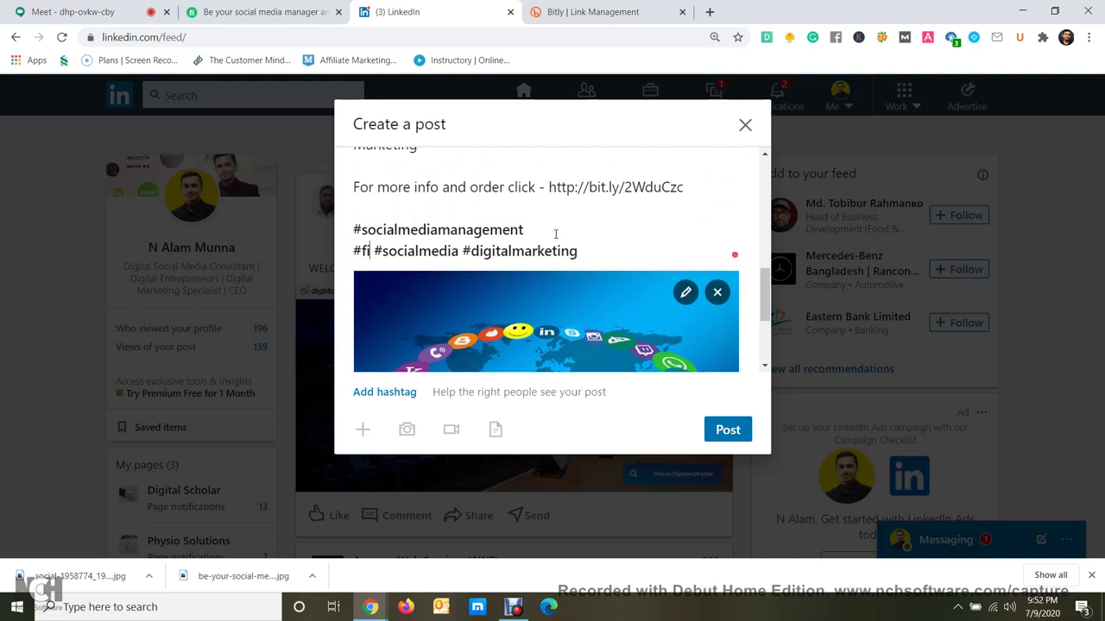
type("r")
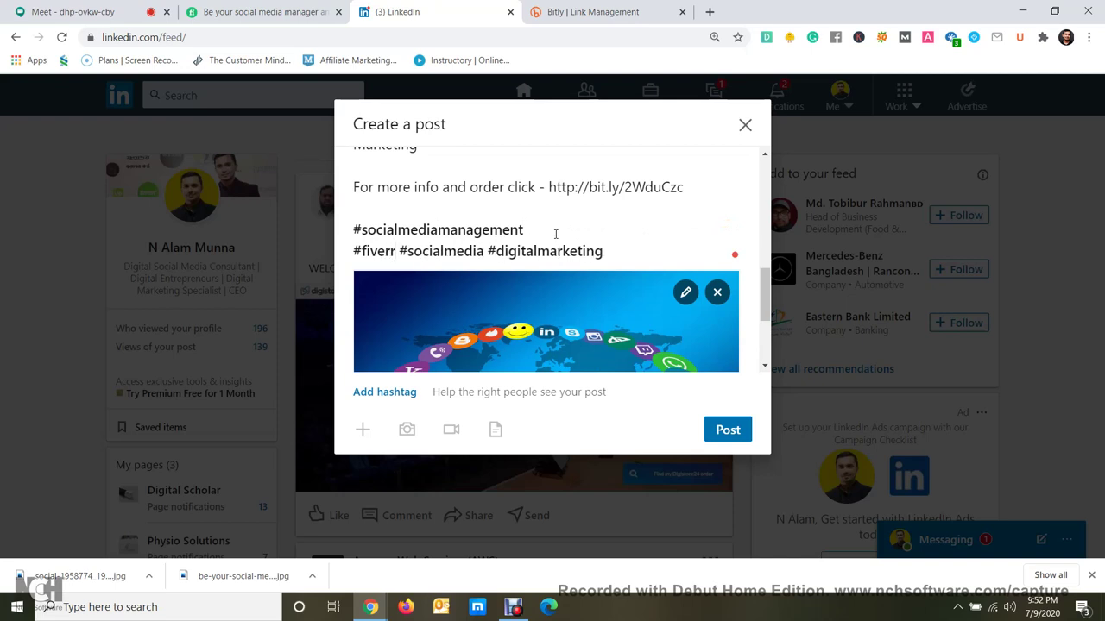
left_click(618, 252)
type("#")
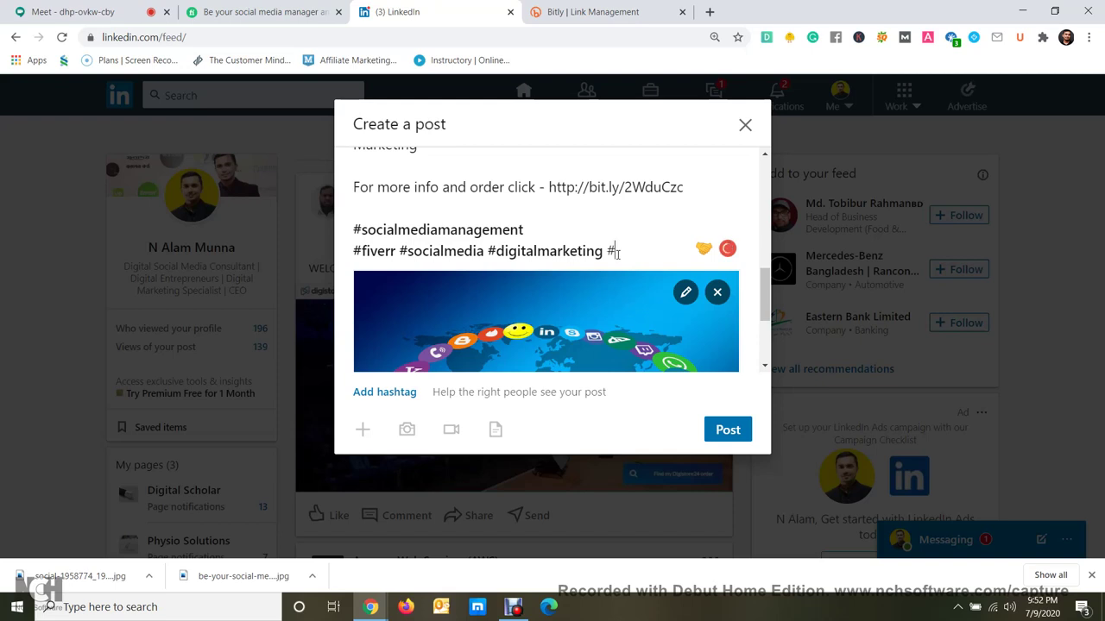
key("BackSpace")
Close the LinkedIn post without publishing it, discard the draft and return to the home feed.
scroll(627, 225, "down", 3)
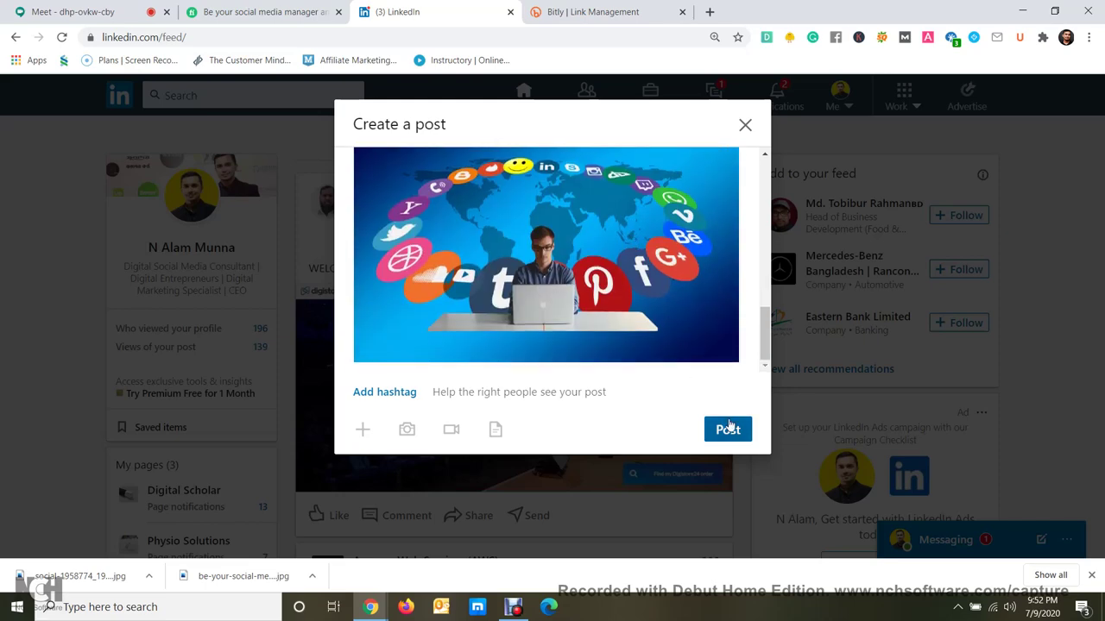
left_click(744, 126)
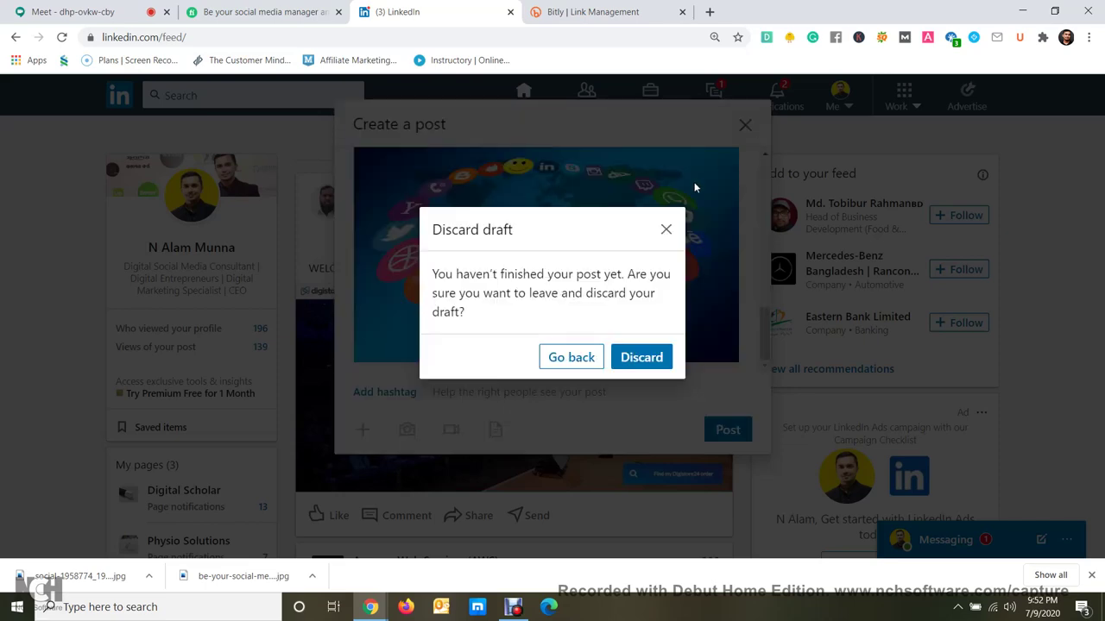
left_click(636, 361)
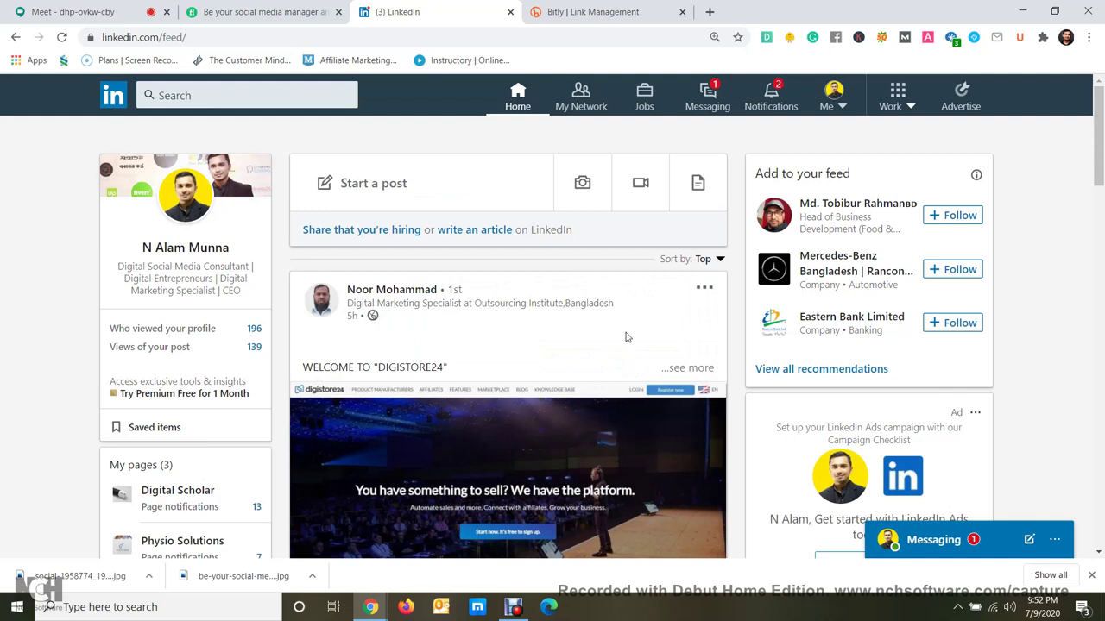
left_click(519, 95)
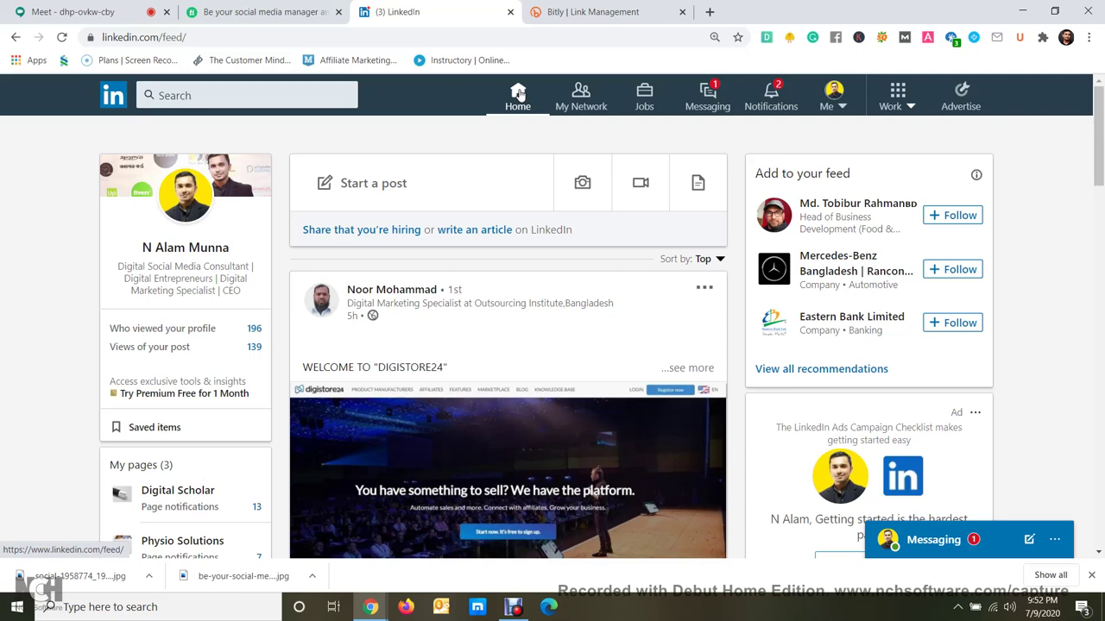
Switch to YouTube in a new browser tab.
left_click(709, 11)
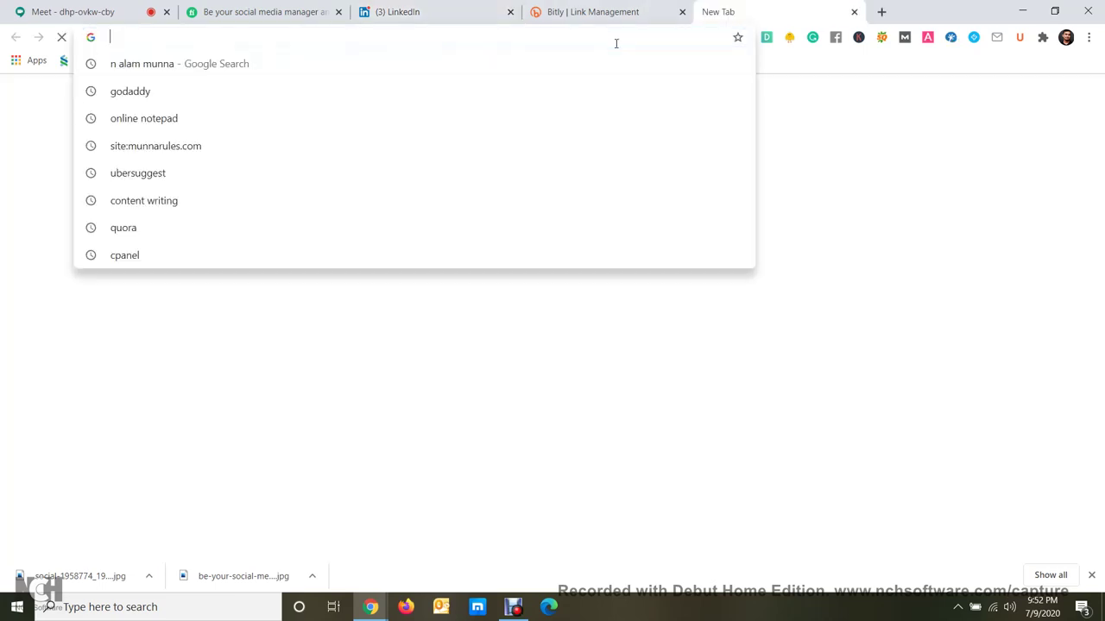
type("you")
key("Return")
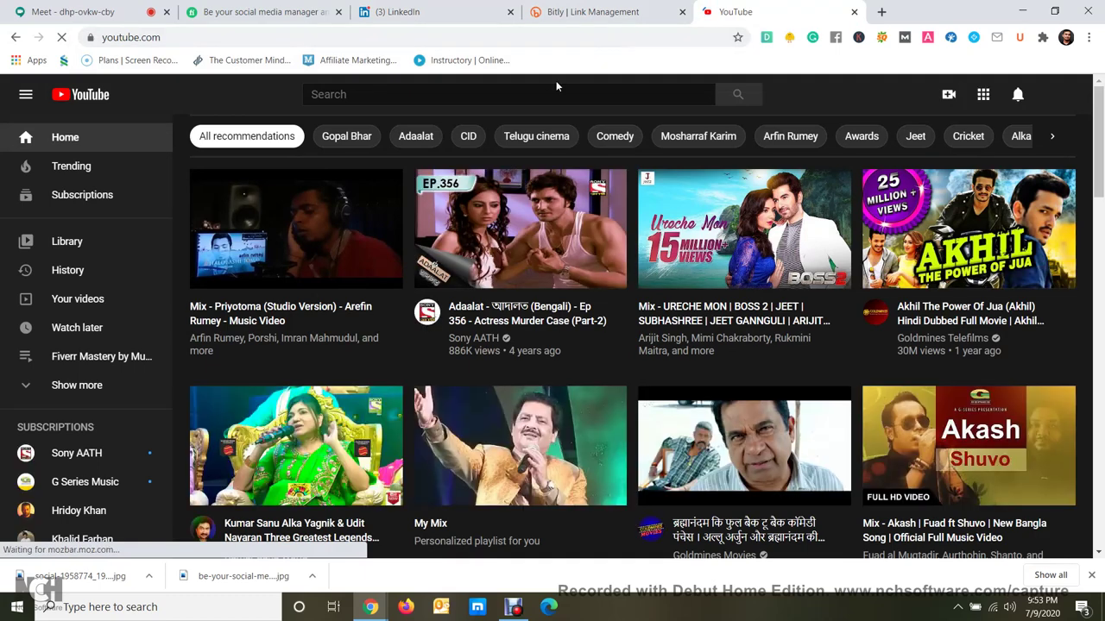
Search YouTube for "how to manage social media for businesses" using the suggested query.
left_click(441, 95)
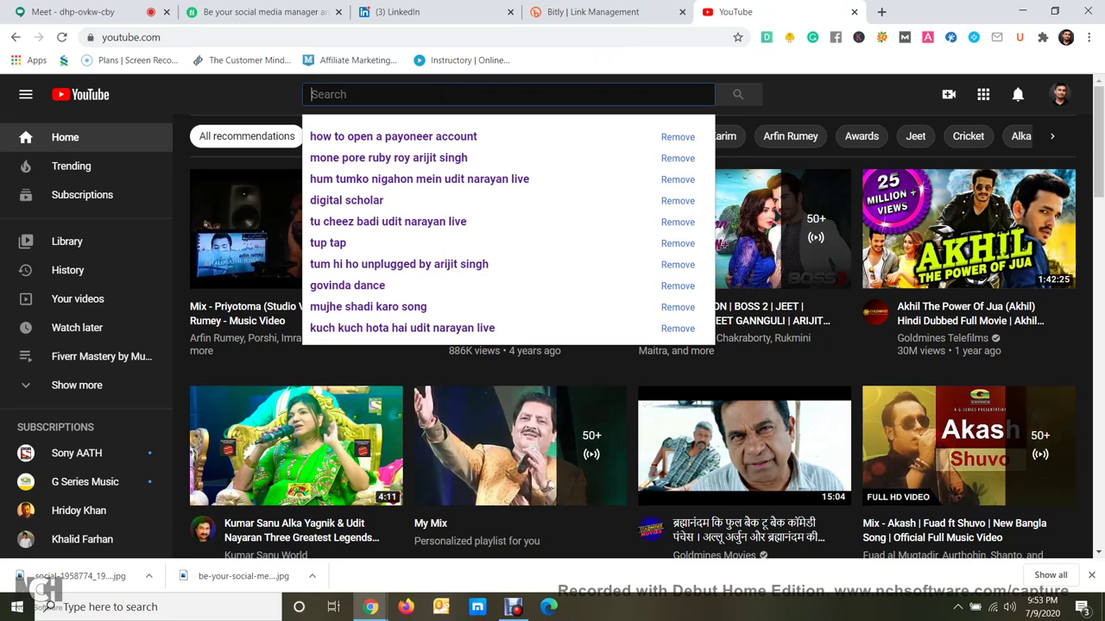
type("How")
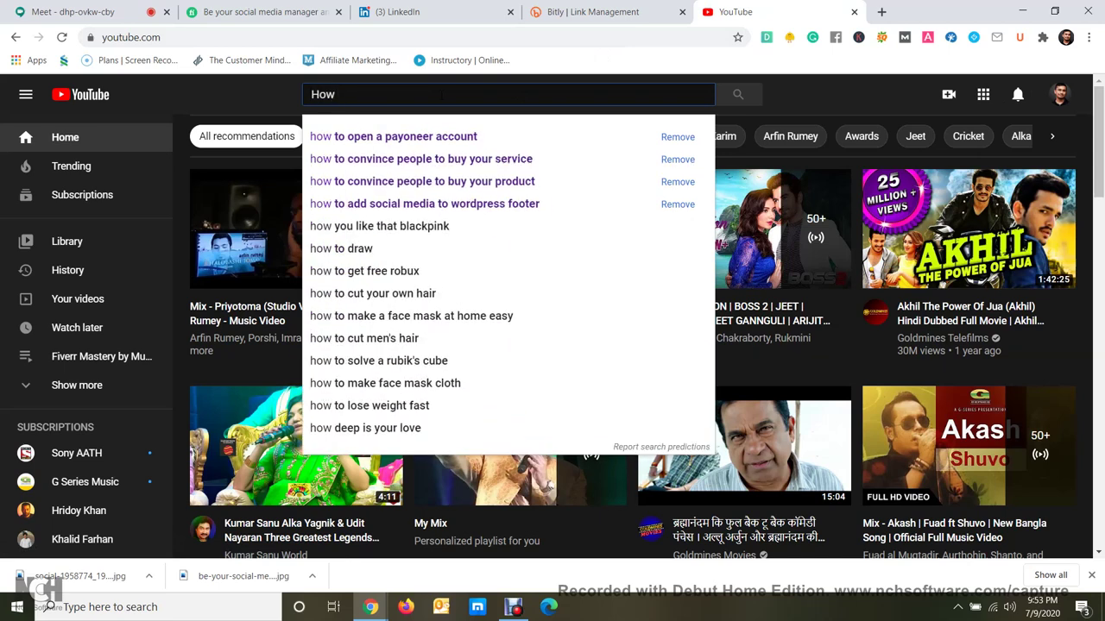
type(" to")
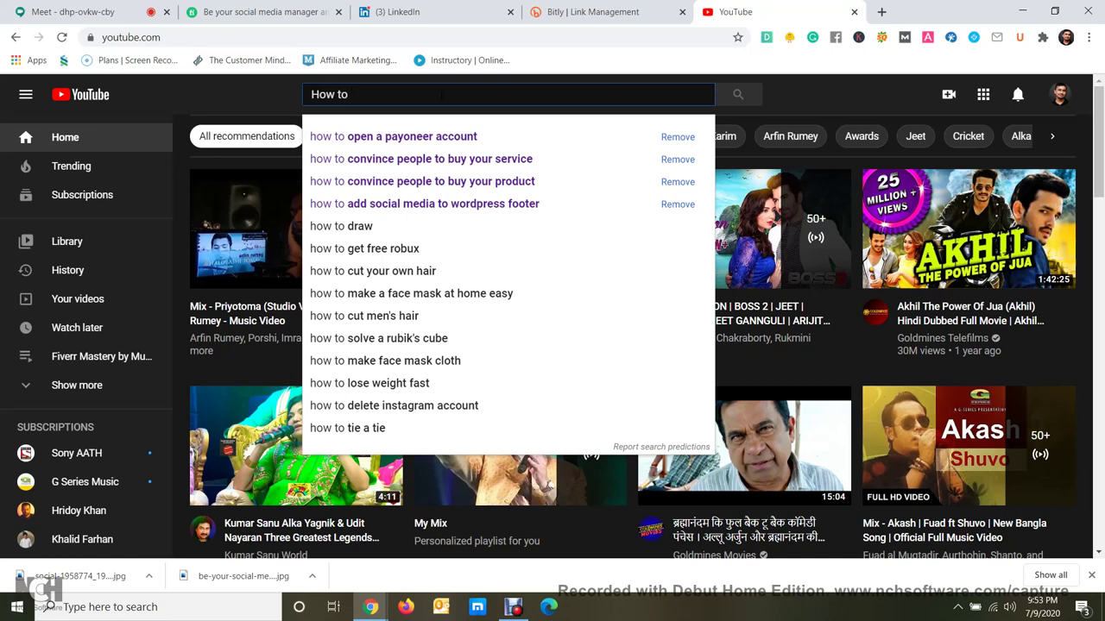
type("manag")
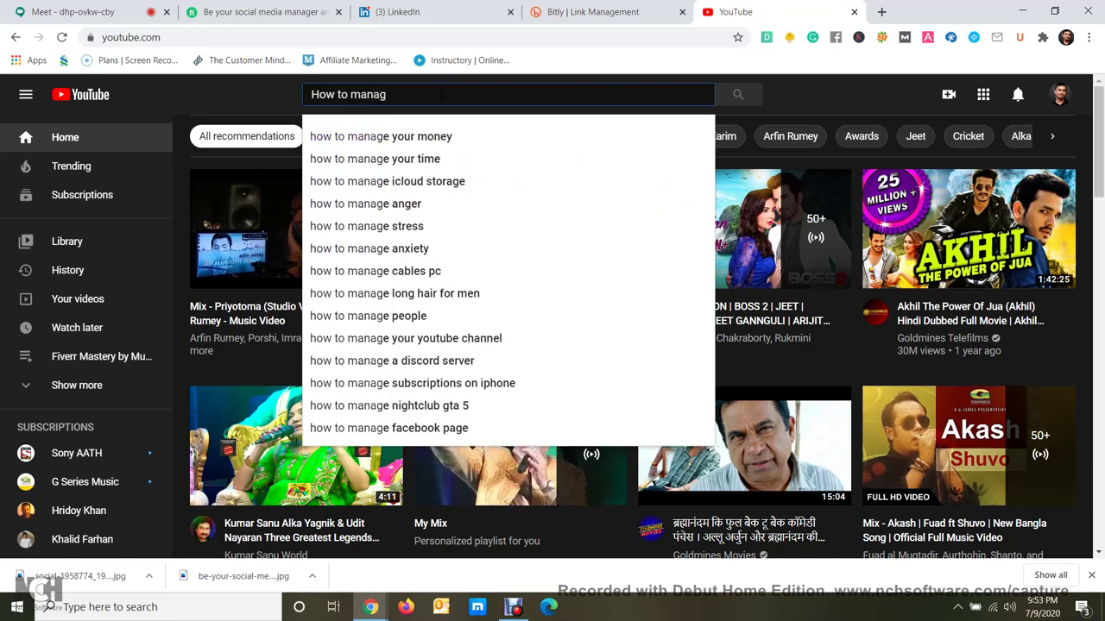
type("e so")
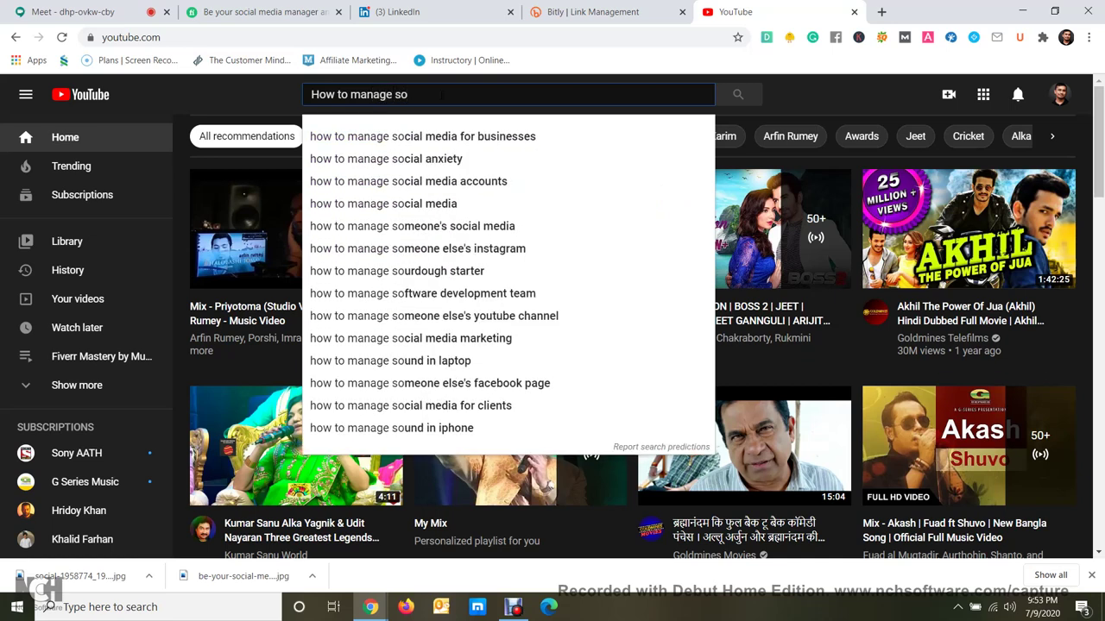
key("Down")
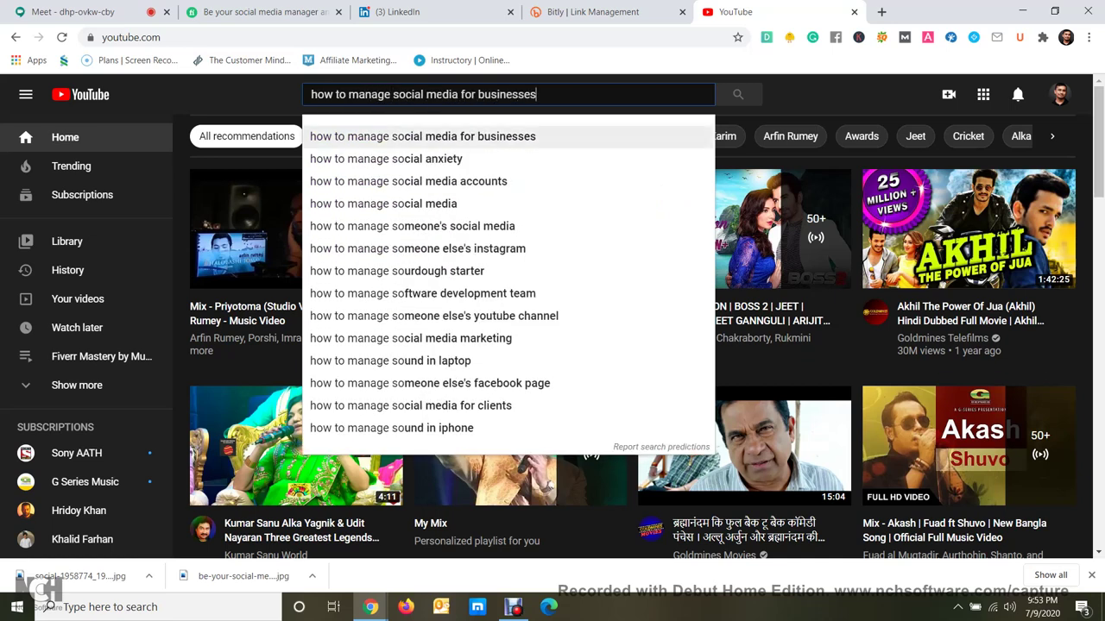
key("Return")
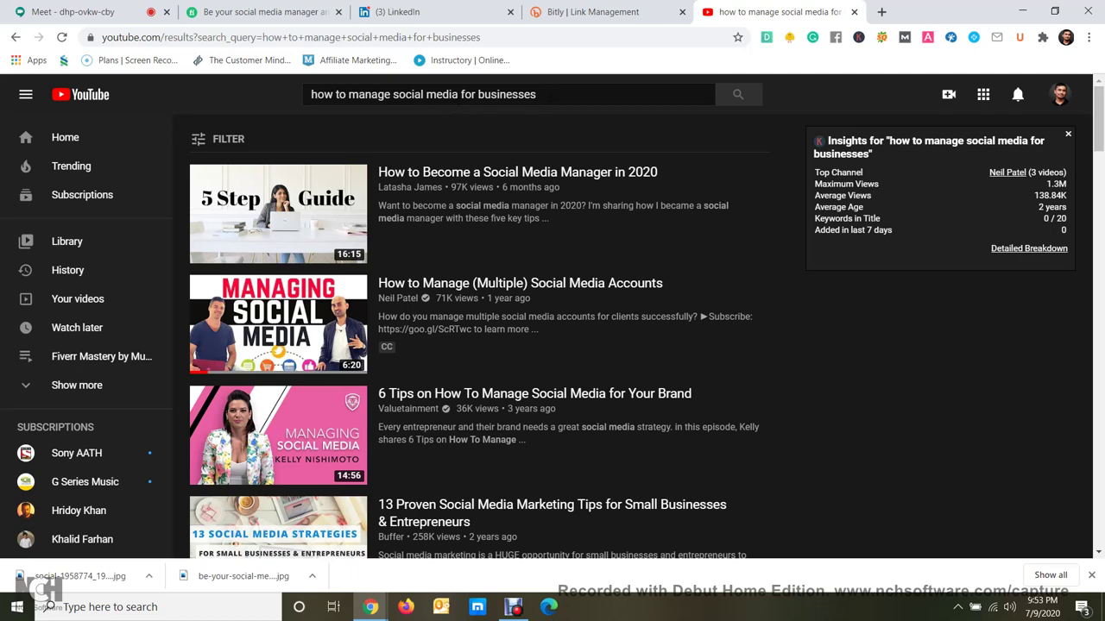
left_click(630, 97)
left_click(756, 114)
left_click(536, 94)
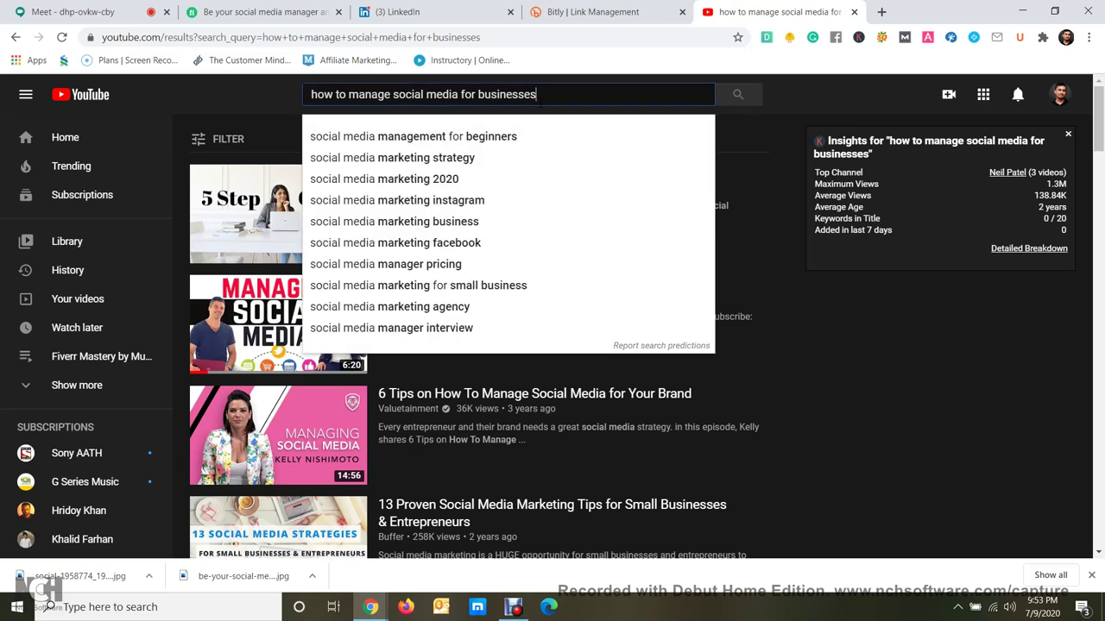
left_click(272, 102)
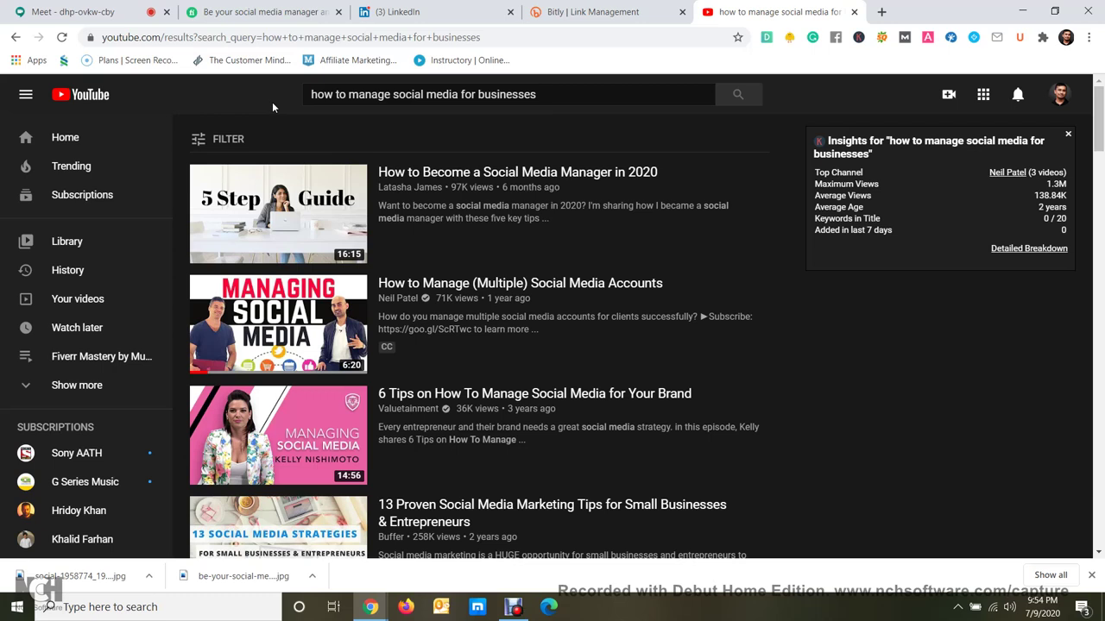
Open the video "How to Become a Social Media Manager in 2020", pause it and look over its description and comments.
mouse_move(306, 224)
left_click(268, 226)
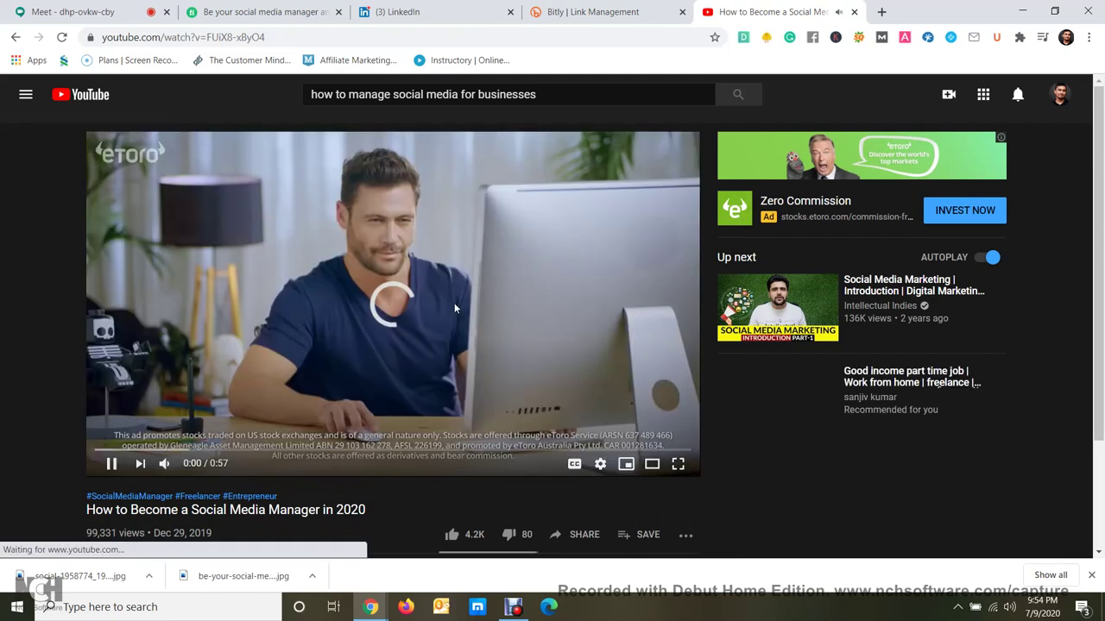
scroll(605, 293, "down", 2)
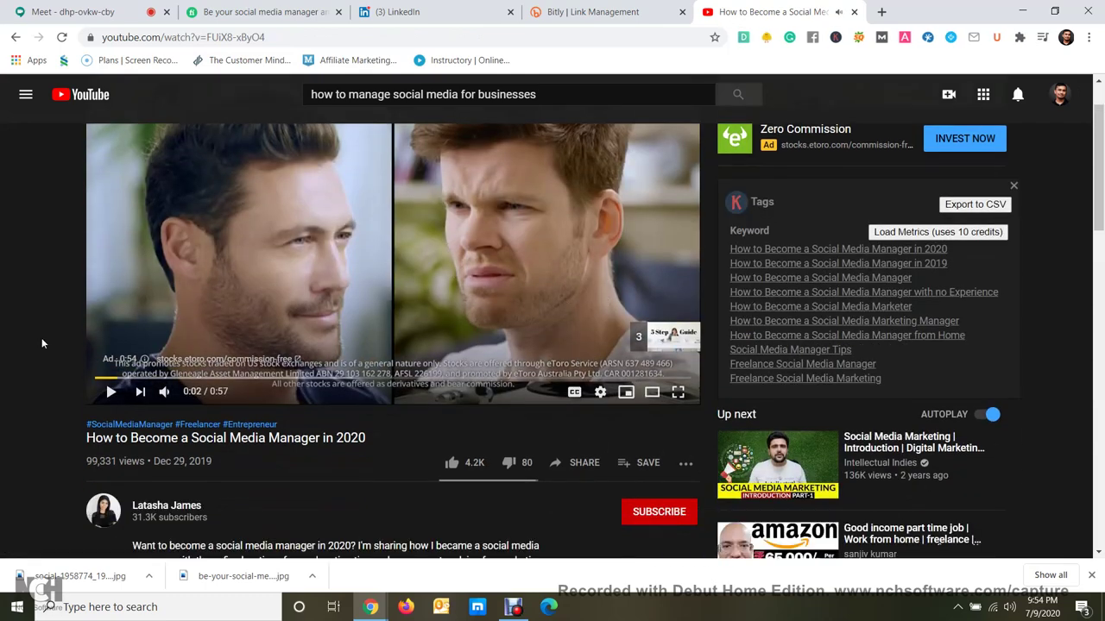
scroll(44, 341, "down", 4)
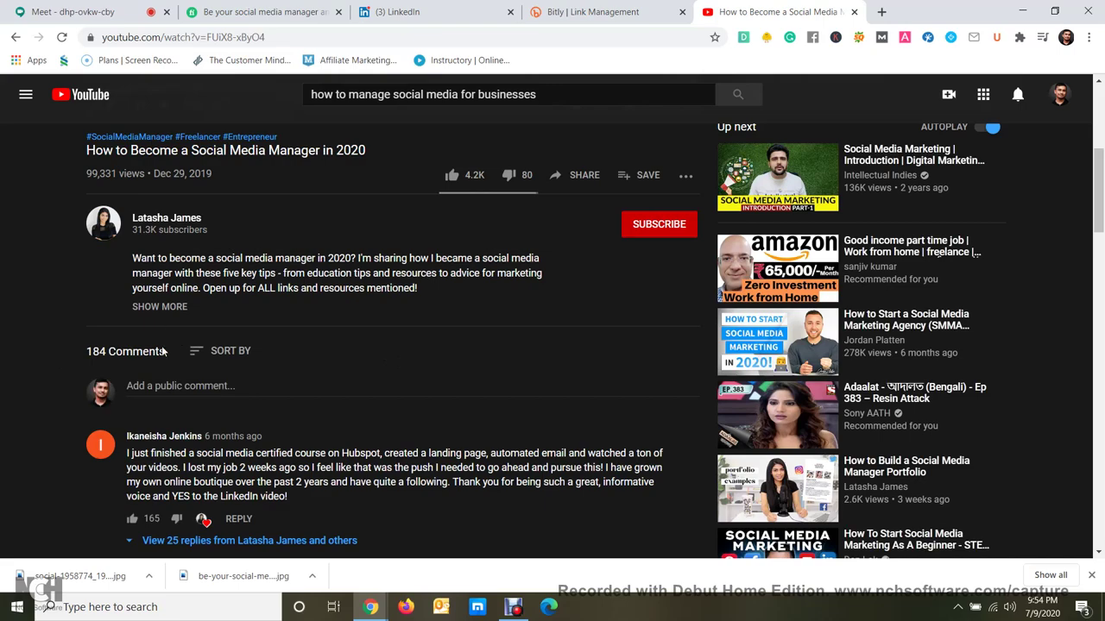
scroll(317, 392, "down", 1)
scroll(317, 392, "up", 5)
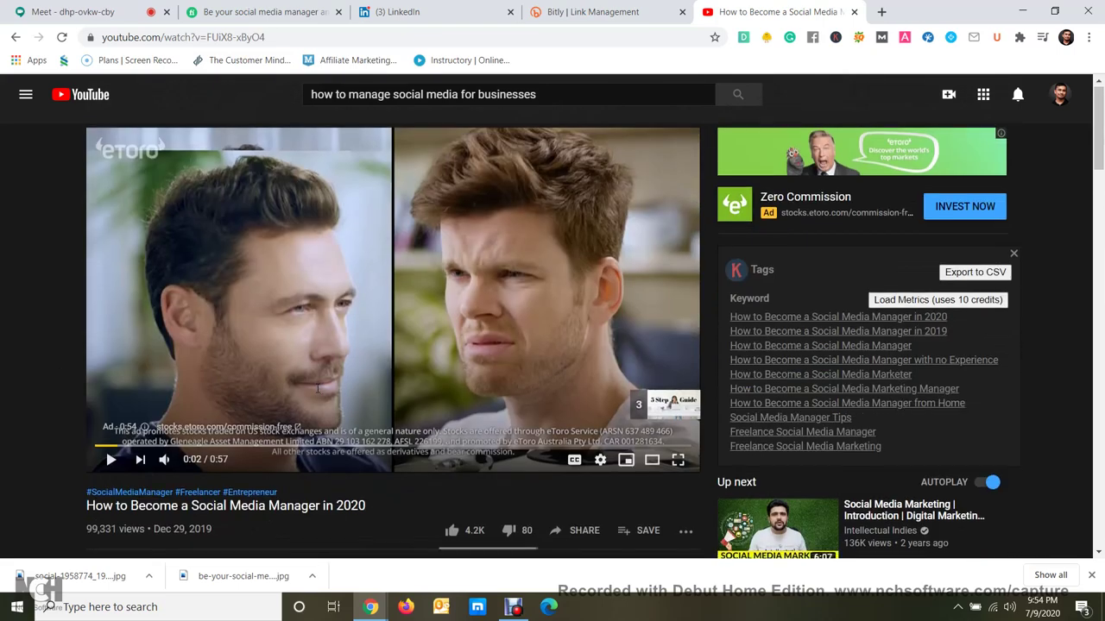
scroll(317, 393, "down", 5)
scroll(439, 345, "up", 5)
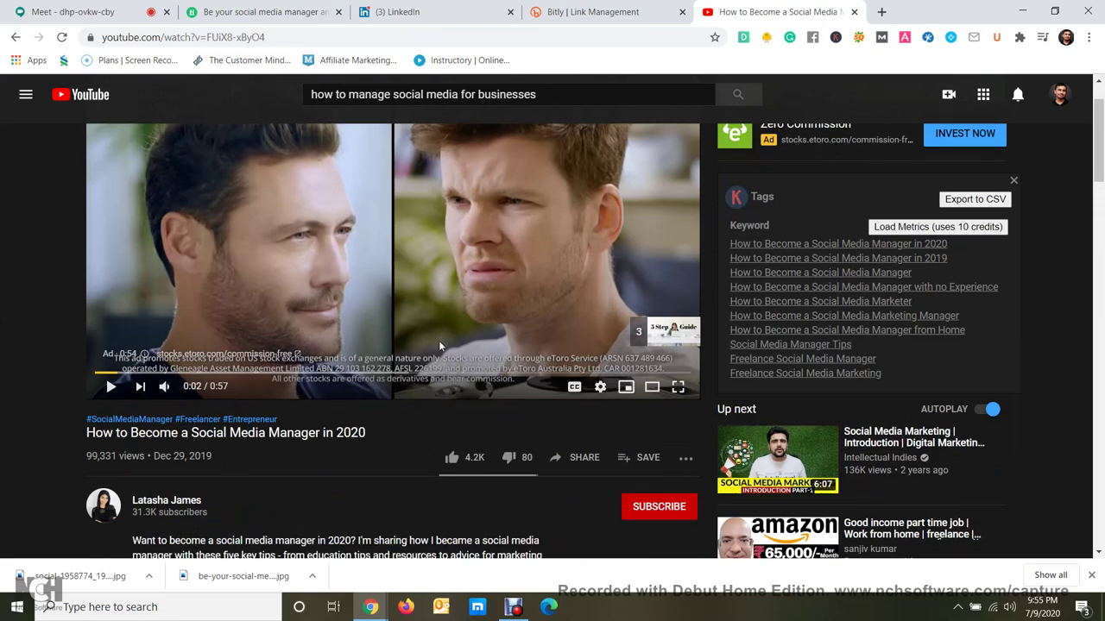
scroll(271, 306, "down", 5)
Write the public comment "Nice tutorial i ever seen. please have a look to social media solutions -" under the video.
left_click(228, 326)
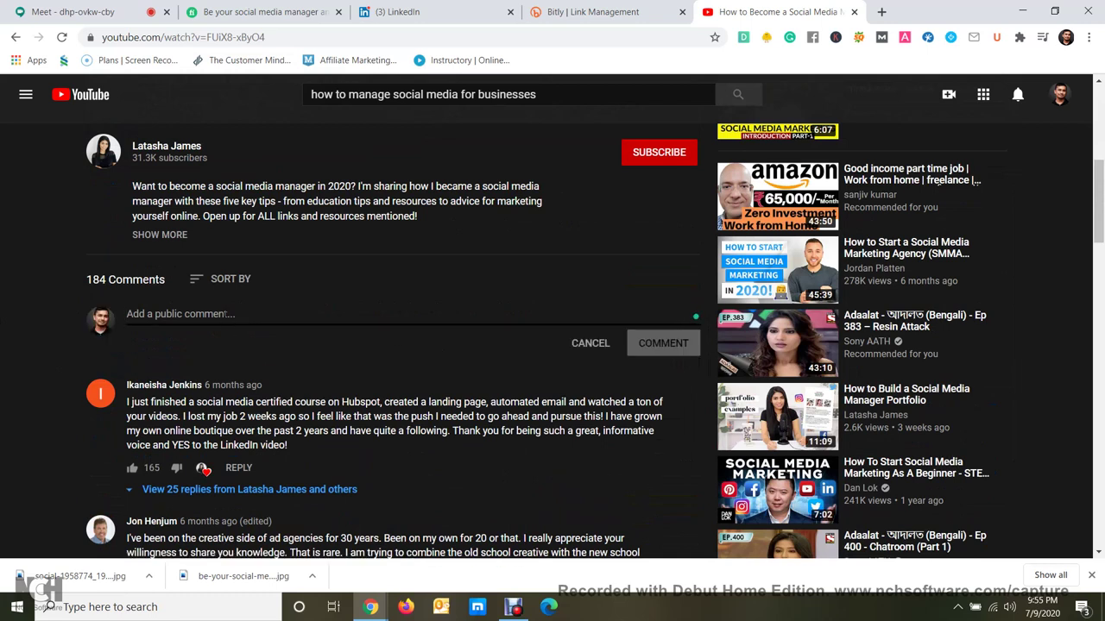
type("Nice")
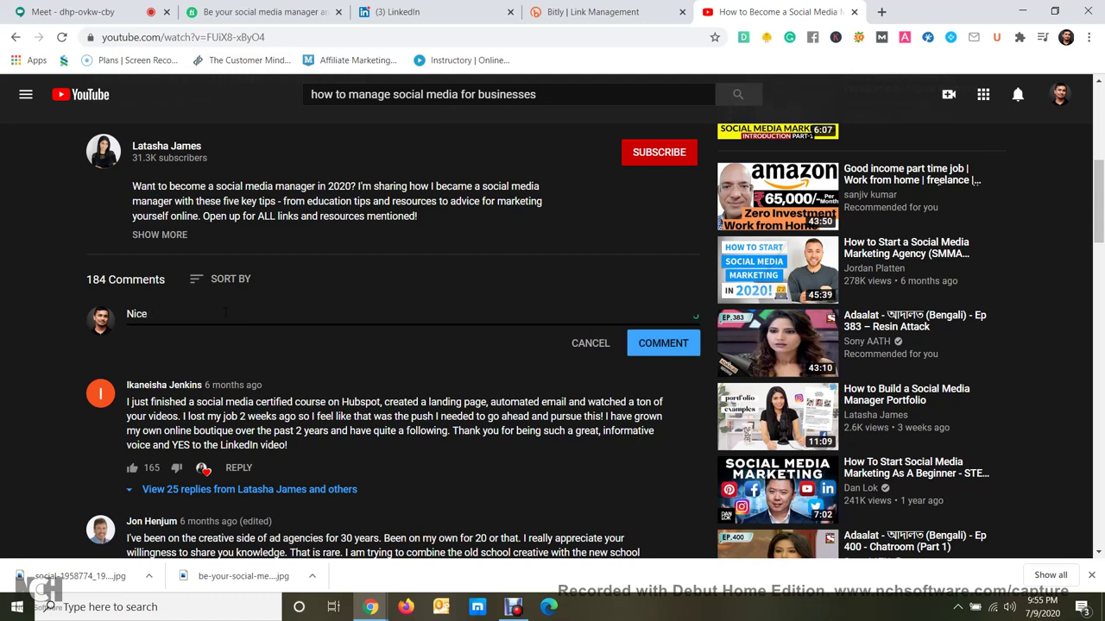
type(" tu")
type("torial i")
type(" v")
type("ver")
type(" seen")
type(". ")
type("please have")
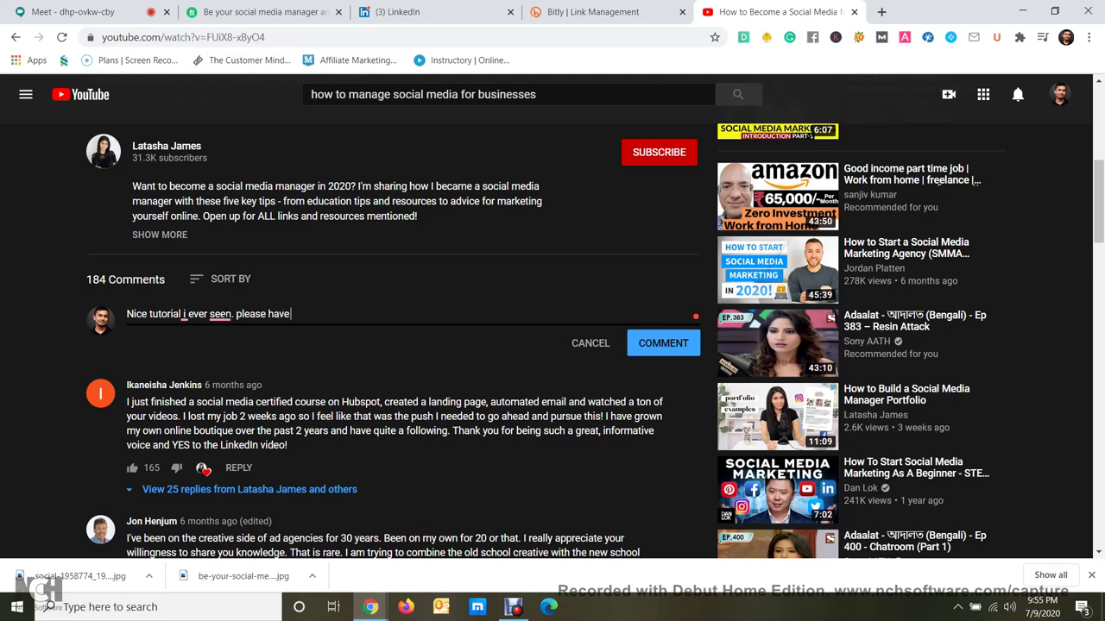
type(" a look to social media so")
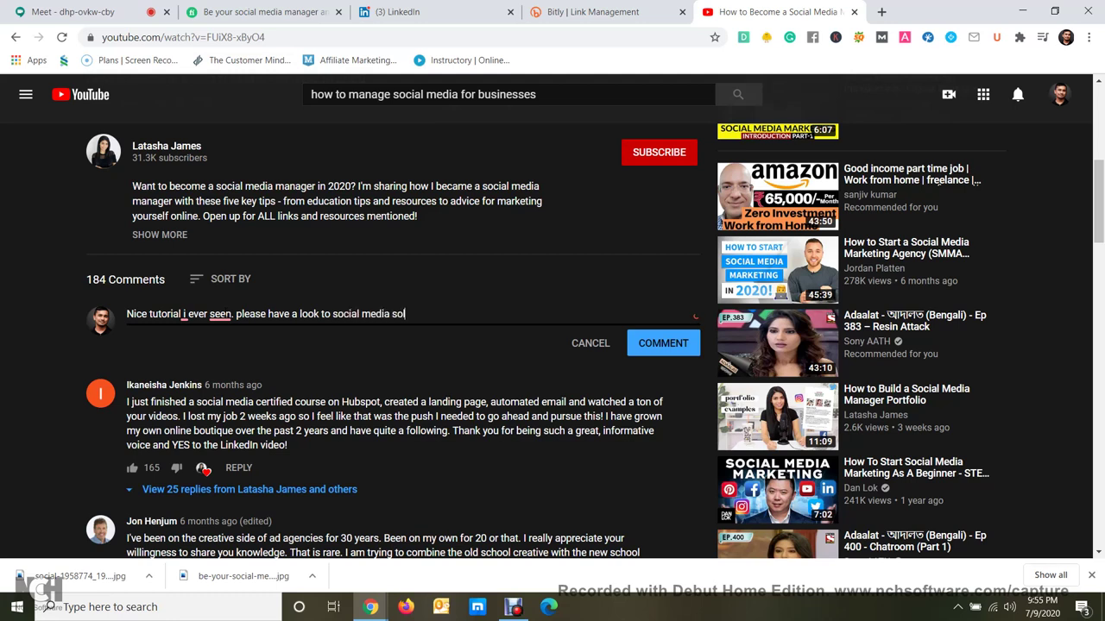
type("lutions -")
Copy the gig's short link bit.ly/2WduCzc from Bitly, paste it at the end of the YouTube comment and publish the comment.
left_click(226, 14)
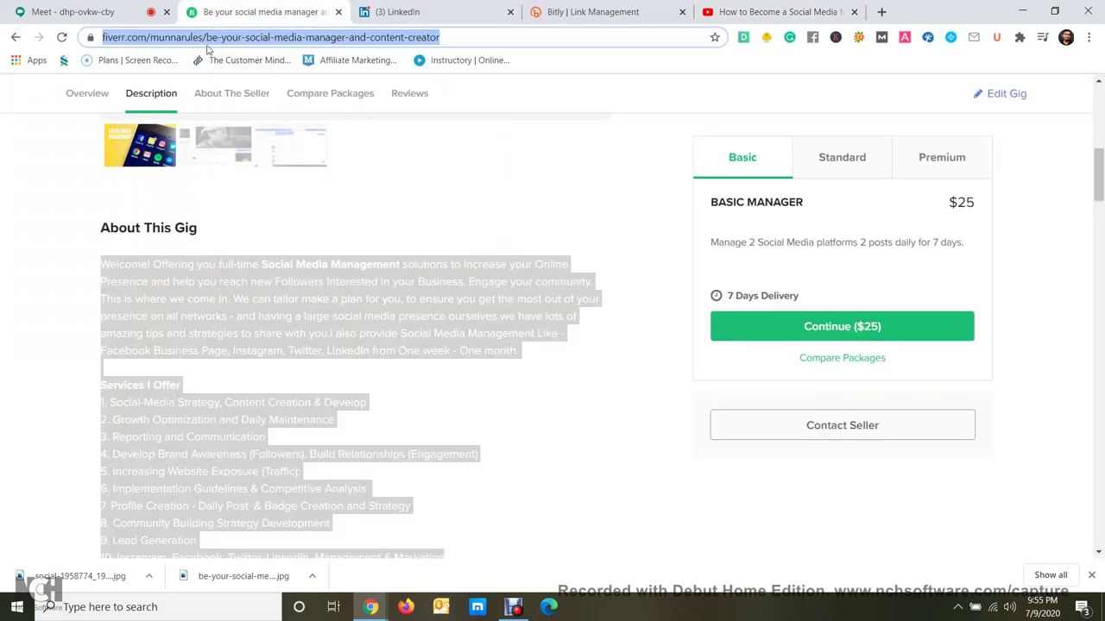
left_click(627, 9)
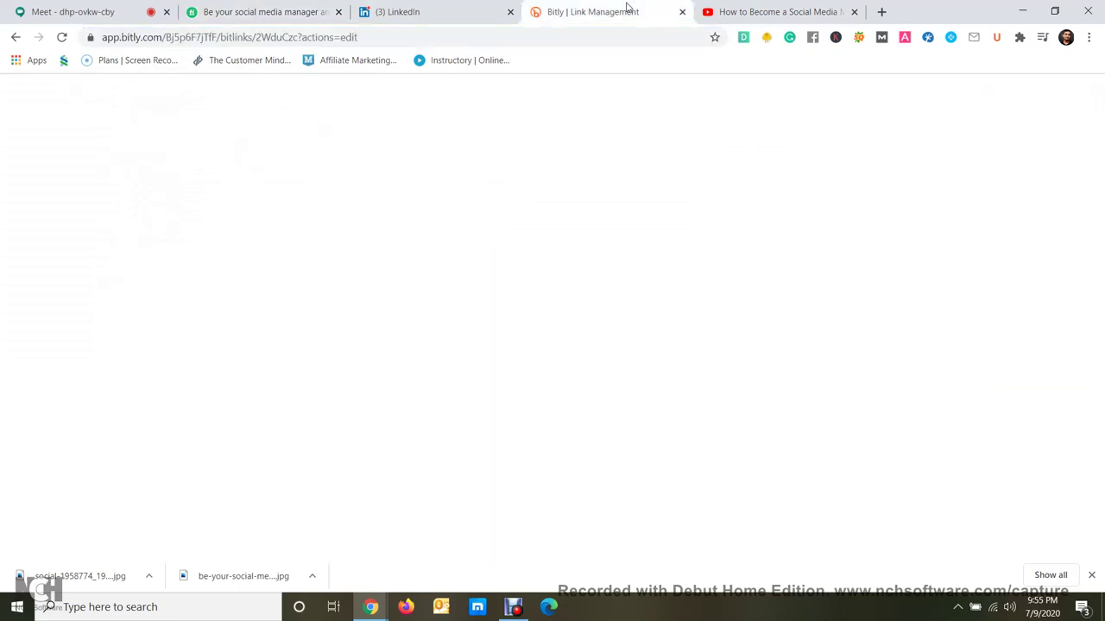
left_click(1024, 147)
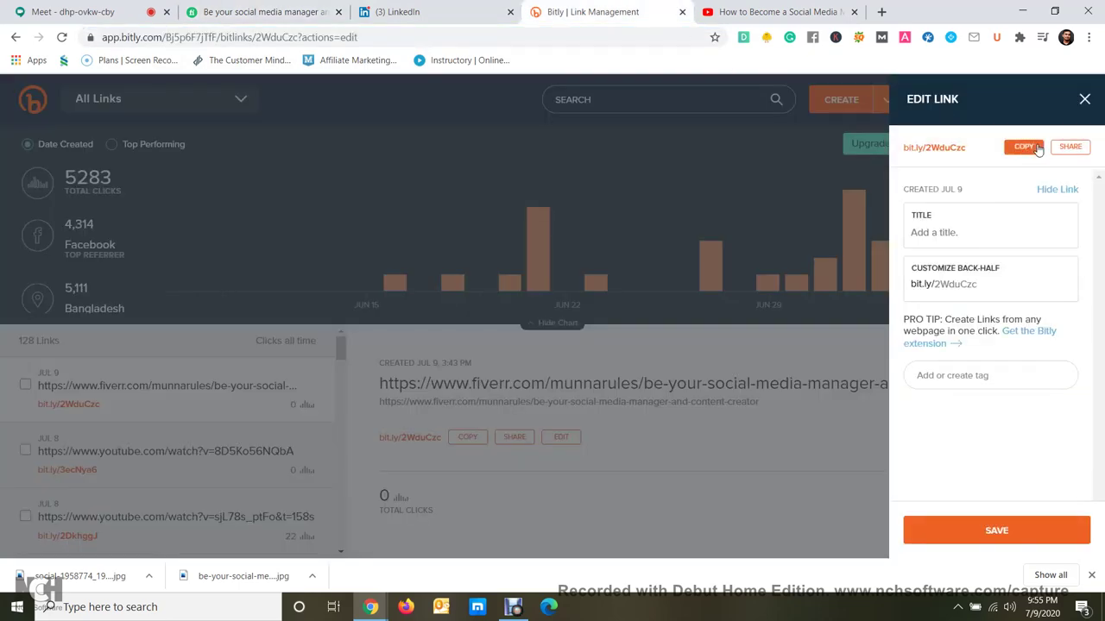
left_click(774, 11)
key("ctrl+v")
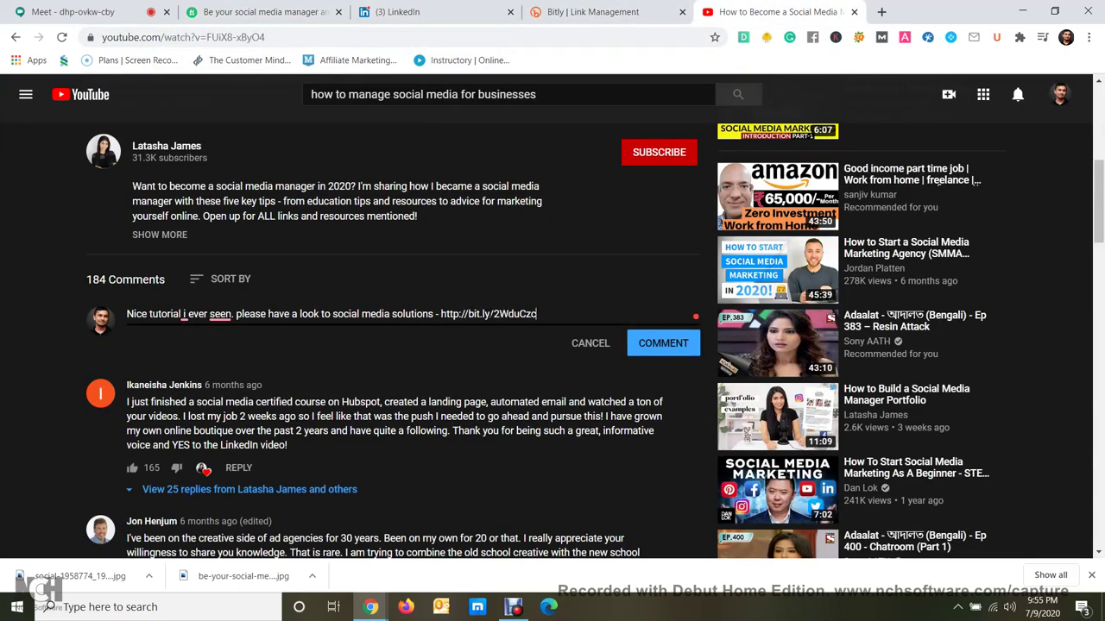
left_click(682, 345)
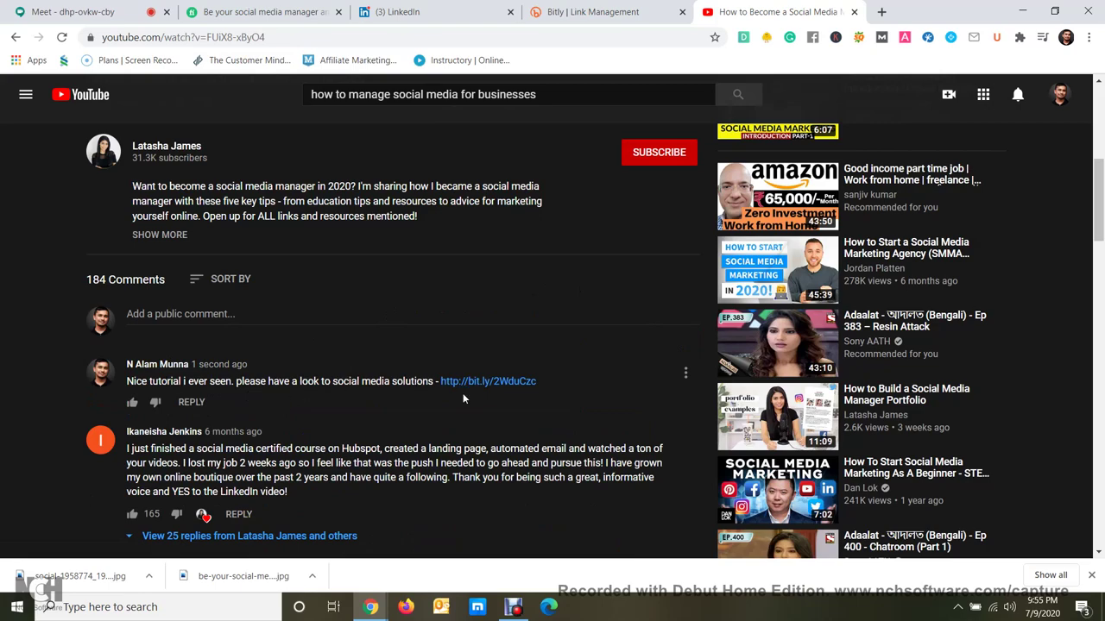
Look through the video's comments and test the Bitly link in the posted one, closing the gig page it opens.
scroll(448, 390, "up", 5)
scroll(311, 302, "down", 5)
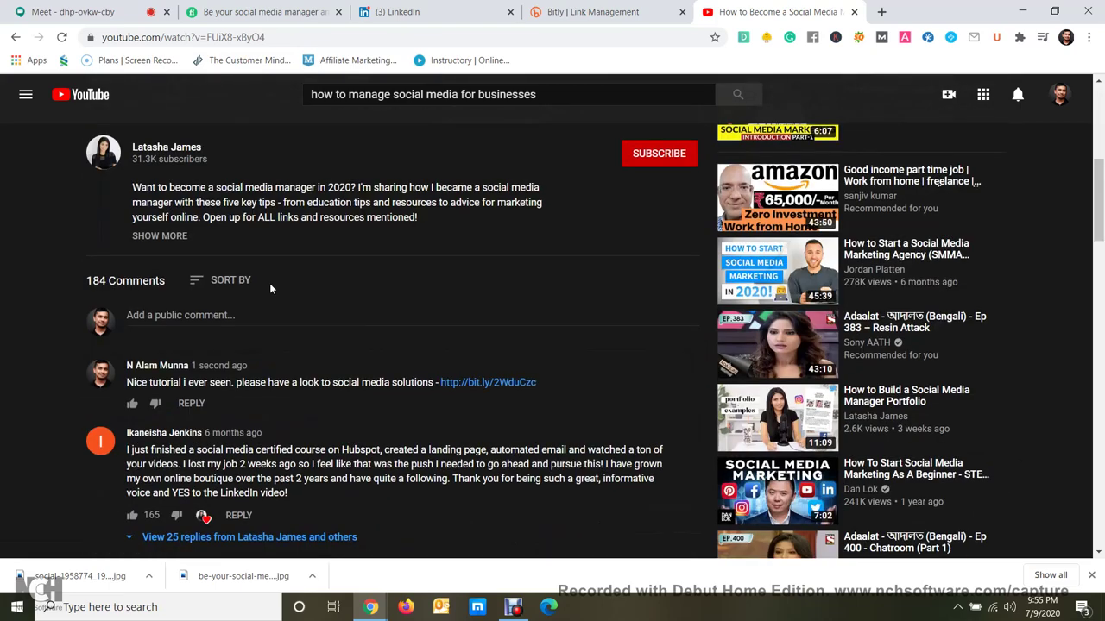
scroll(270, 283, "up", 2)
scroll(269, 283, "down", 15)
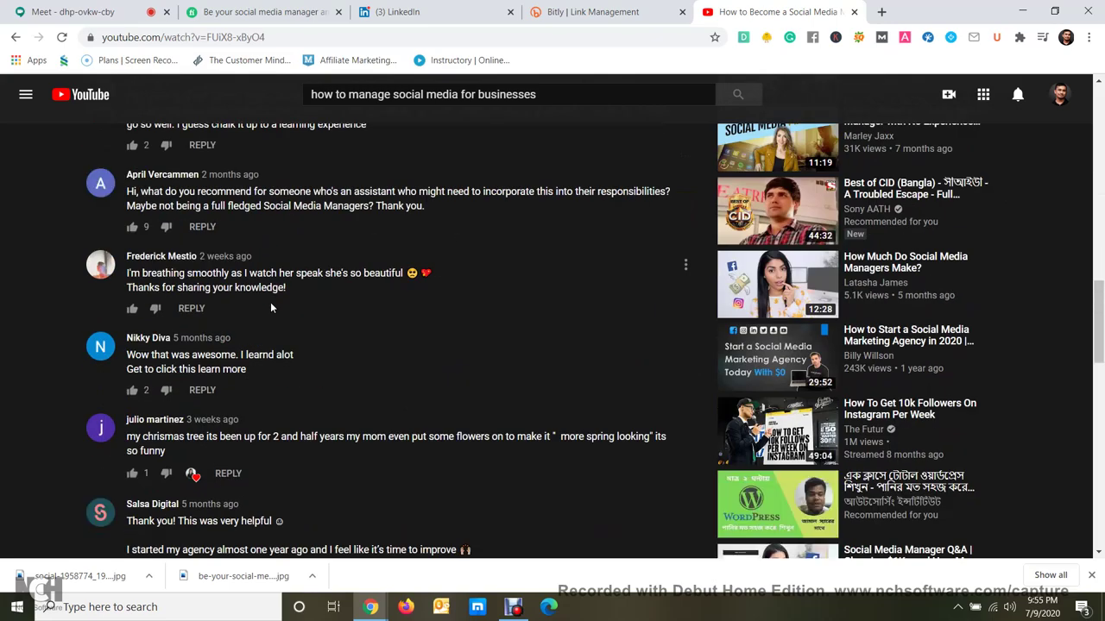
scroll(271, 304, "up", 15)
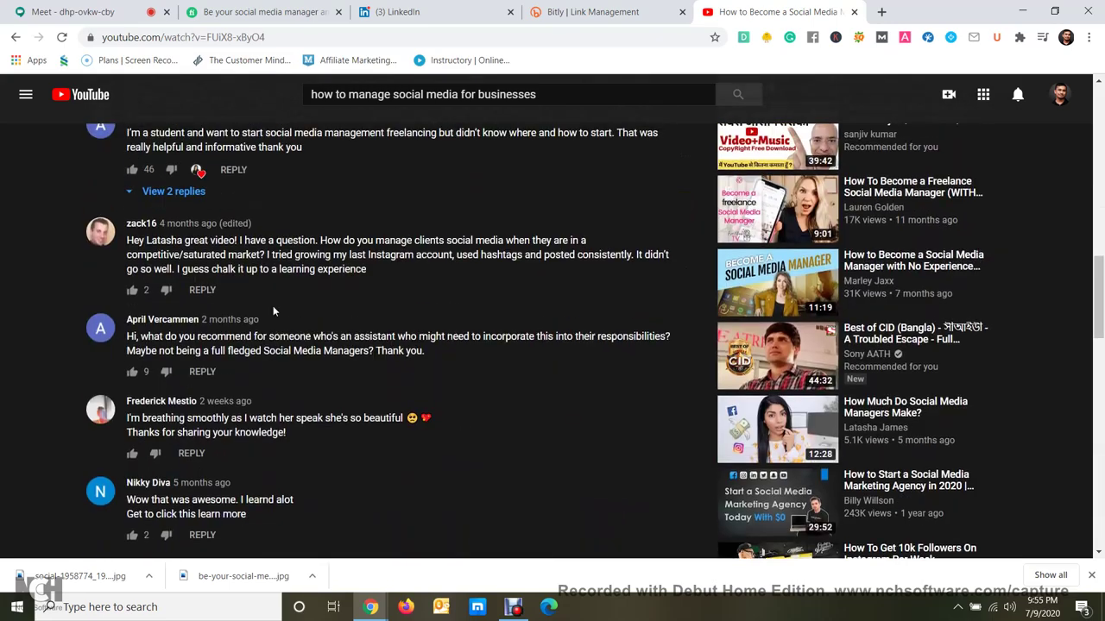
scroll(466, 384, "down", 2)
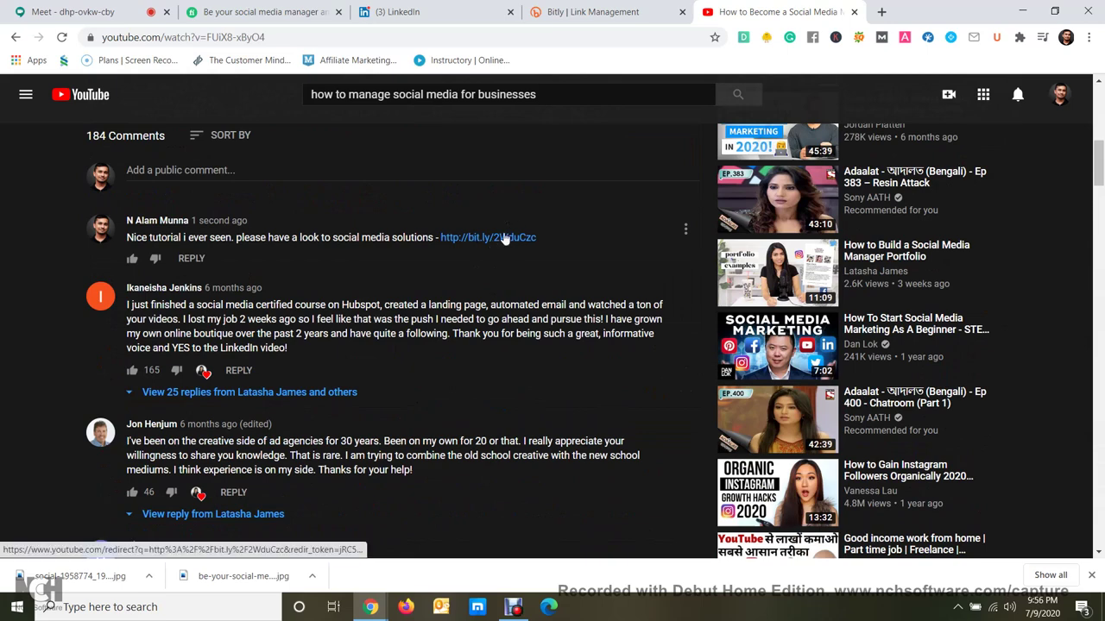
left_click(498, 239)
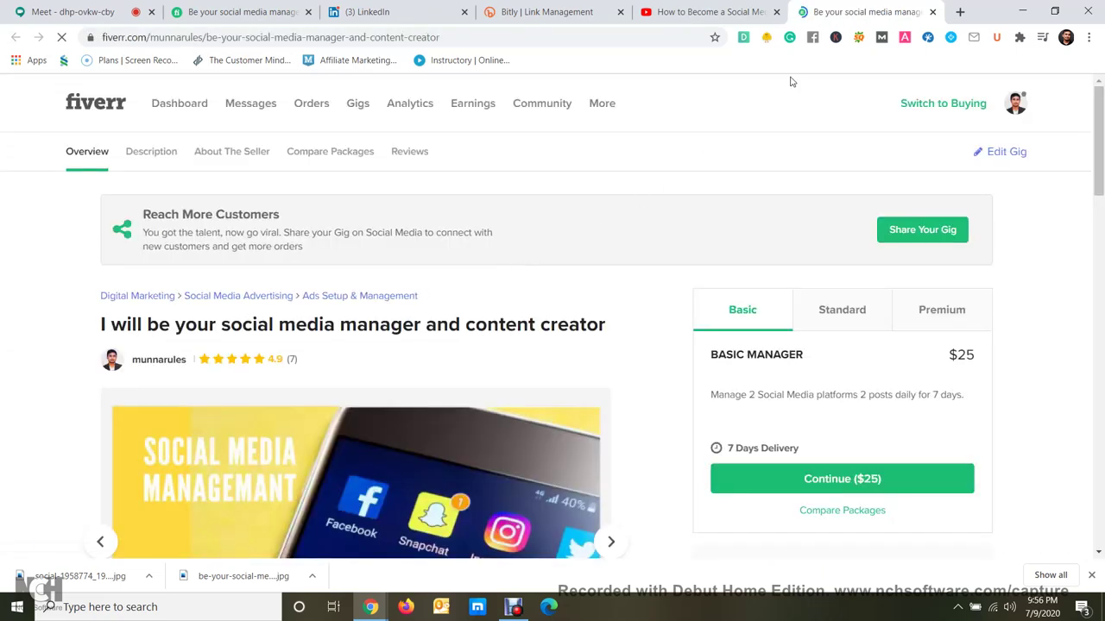
left_click(932, 12)
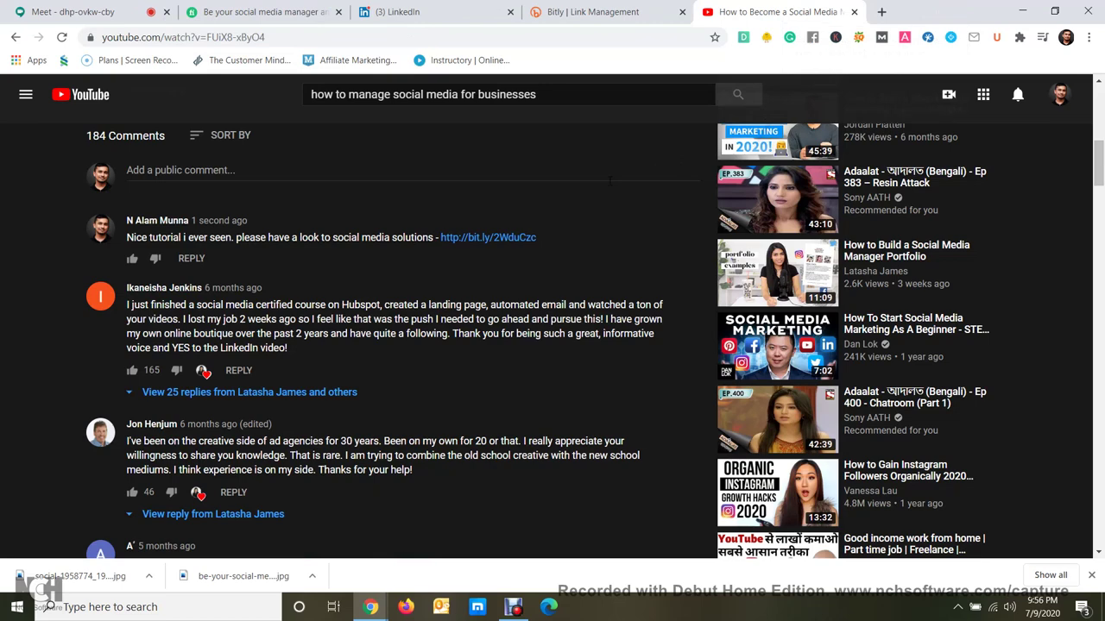
Clear the search text on YouTube and return to the start of the video page.
left_click_drag(539, 94, 269, 95)
key("ctrl+x")
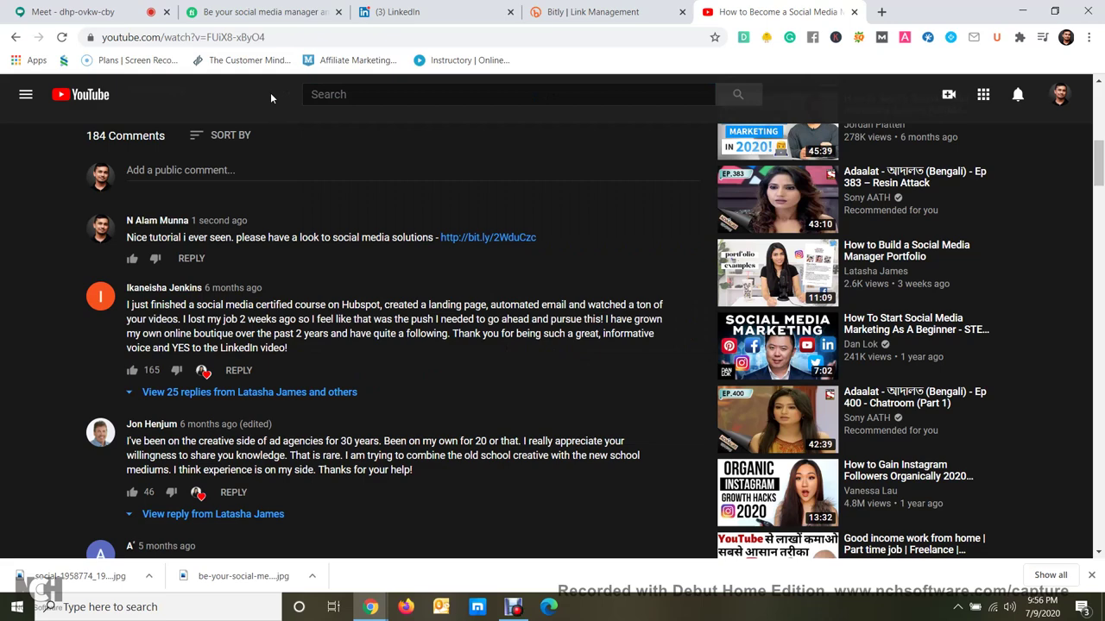
scroll(354, 242, "up", 5)
scroll(354, 247, "up", 2)
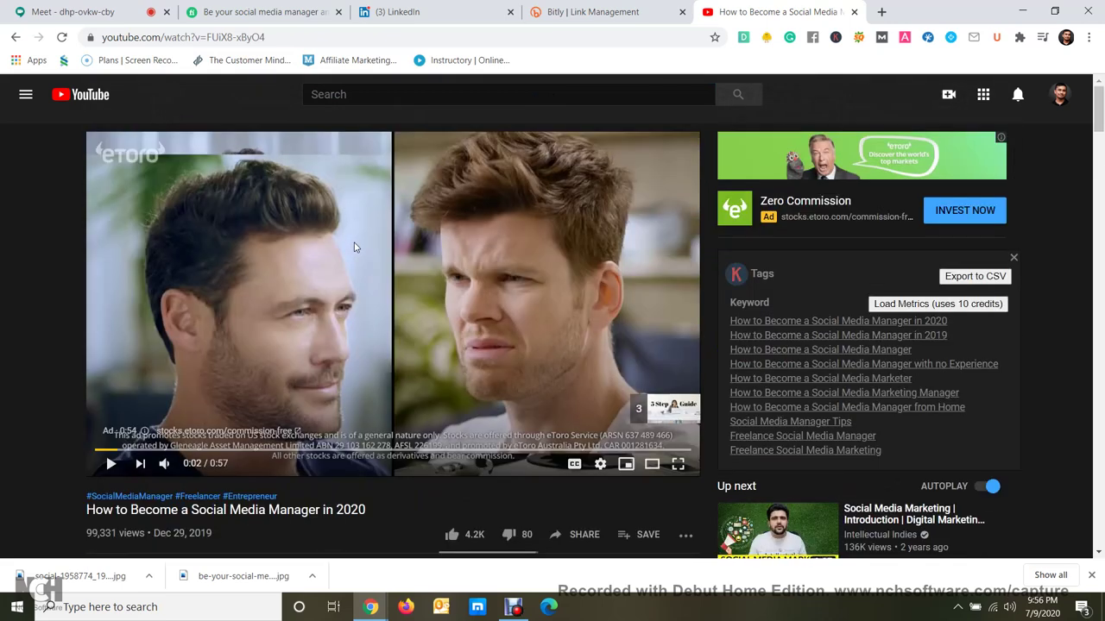
Switch to the Fiverr tab, open the seller's Gigs page and look over the active gigs.
left_click(265, 10)
scroll(512, 214, "up", 10)
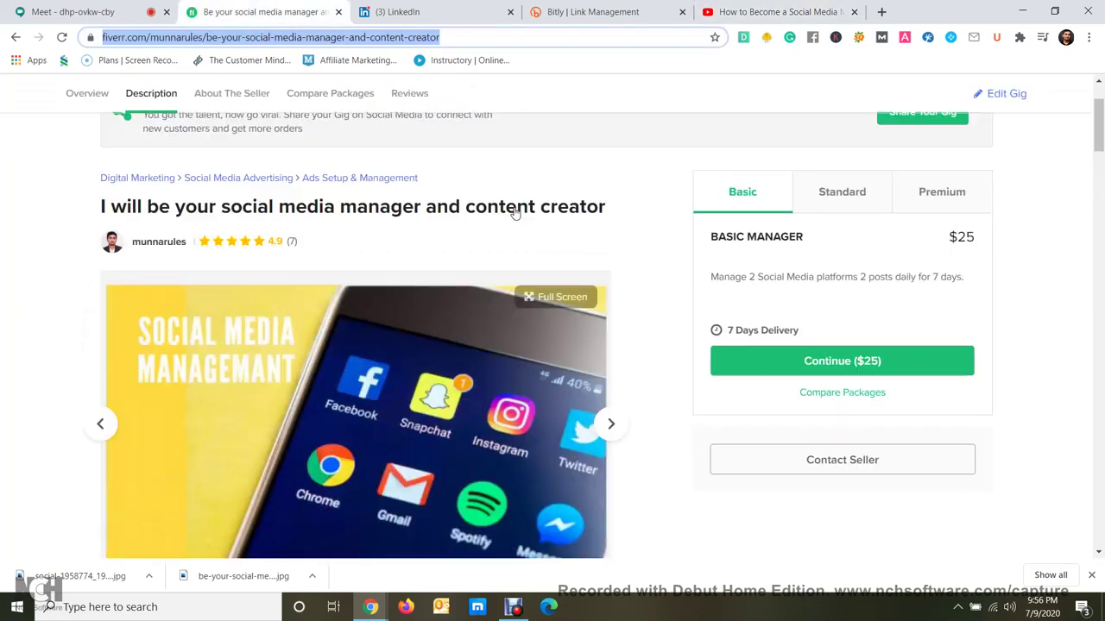
left_click(359, 108)
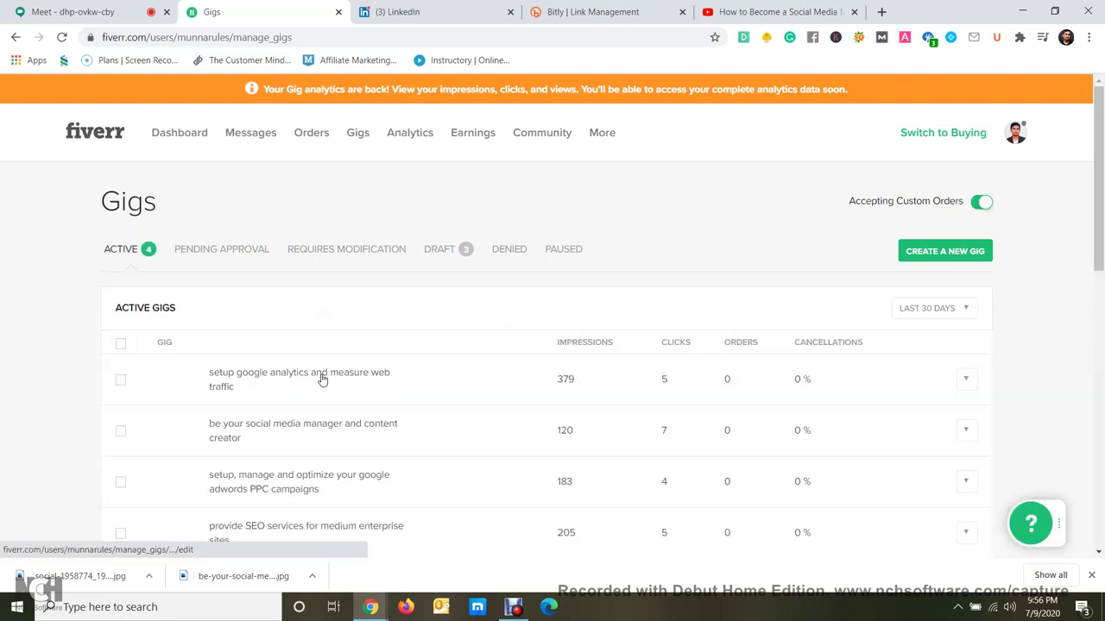
scroll(320, 380, "down", 2)
scroll(321, 380, "up", 2)
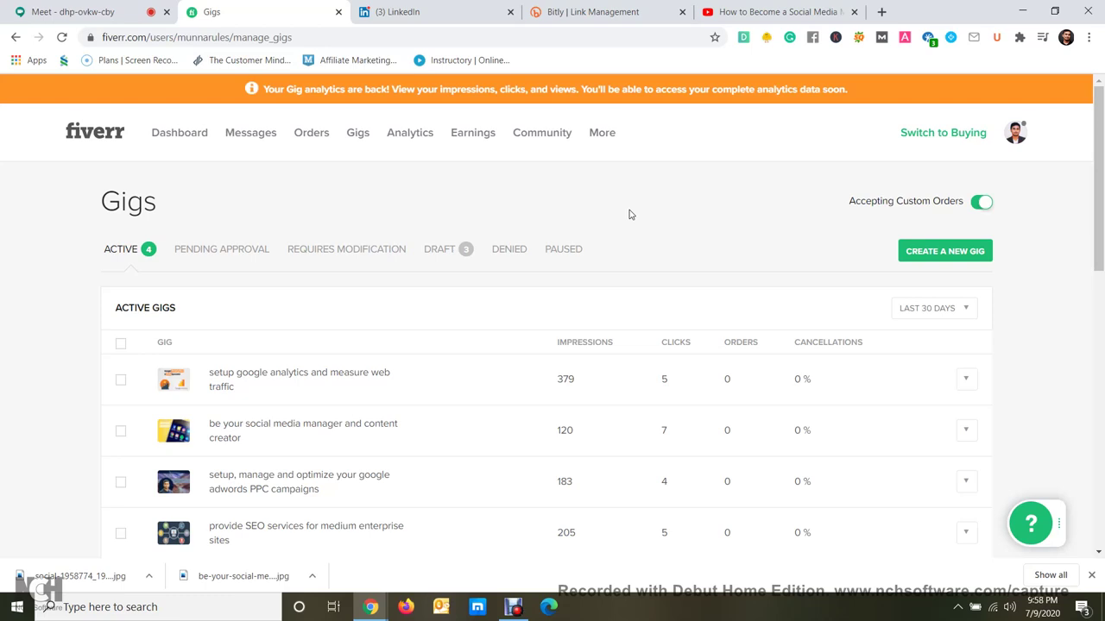
Open the seller's personal portfolio website in a new tab, look through it down to the contact section, and close the tab.
left_click(881, 11)
type("munna")
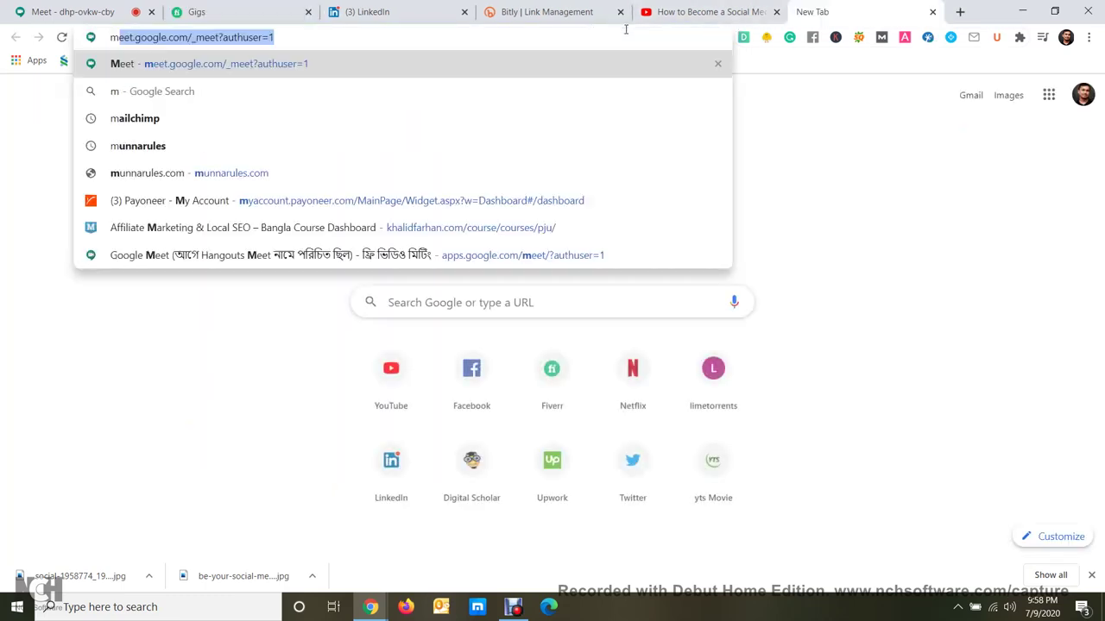
key("Return")
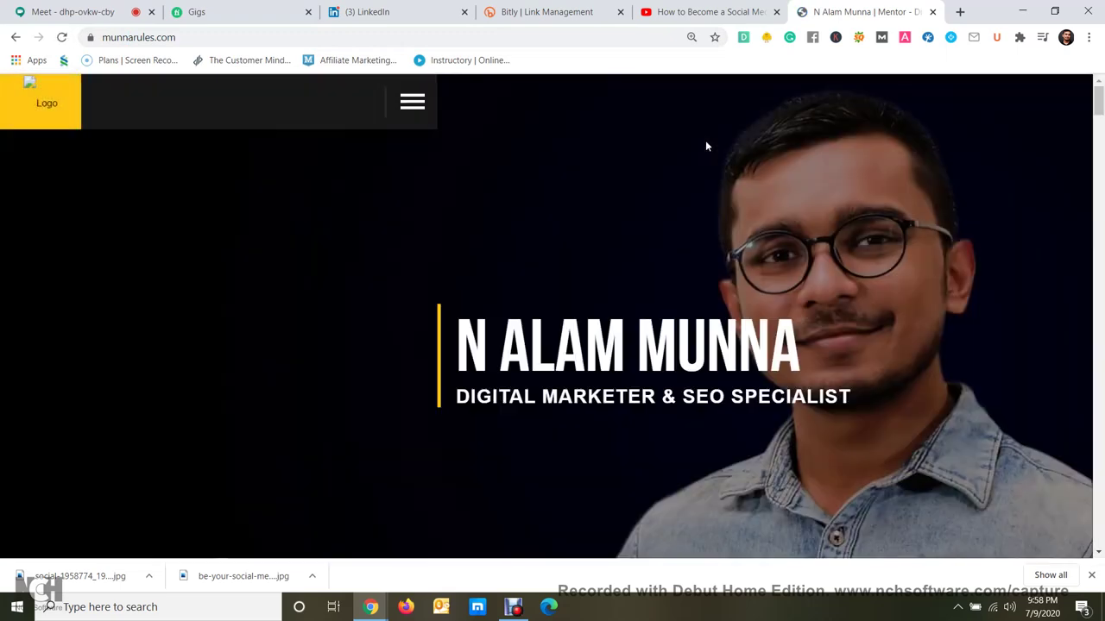
scroll(940, 182, "down", 10)
scroll(1086, 263, "down", 15)
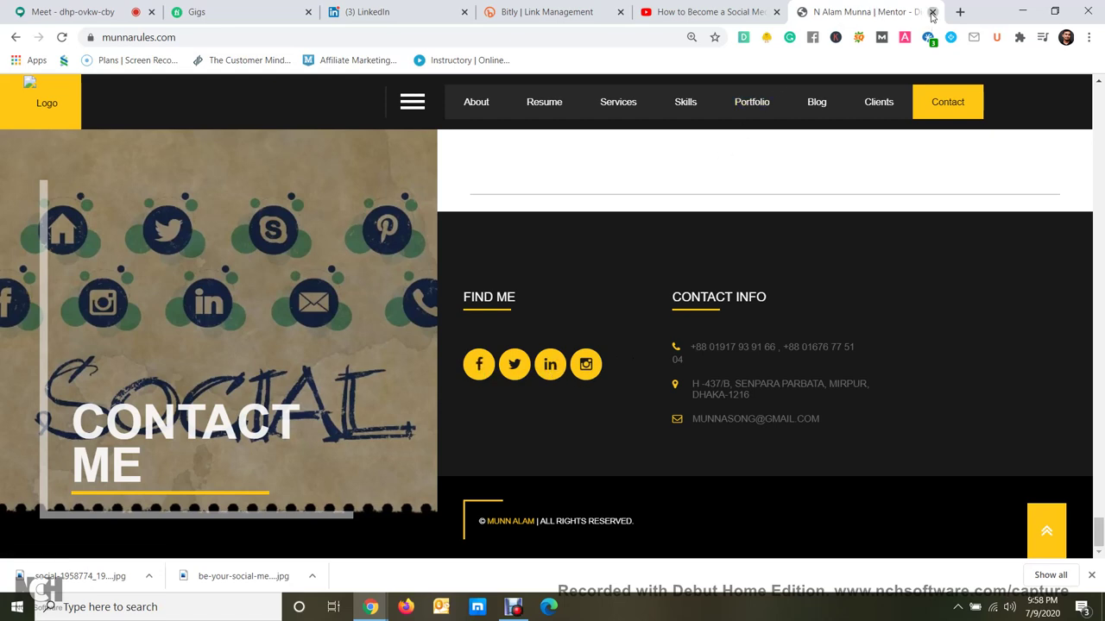
left_click(932, 13)
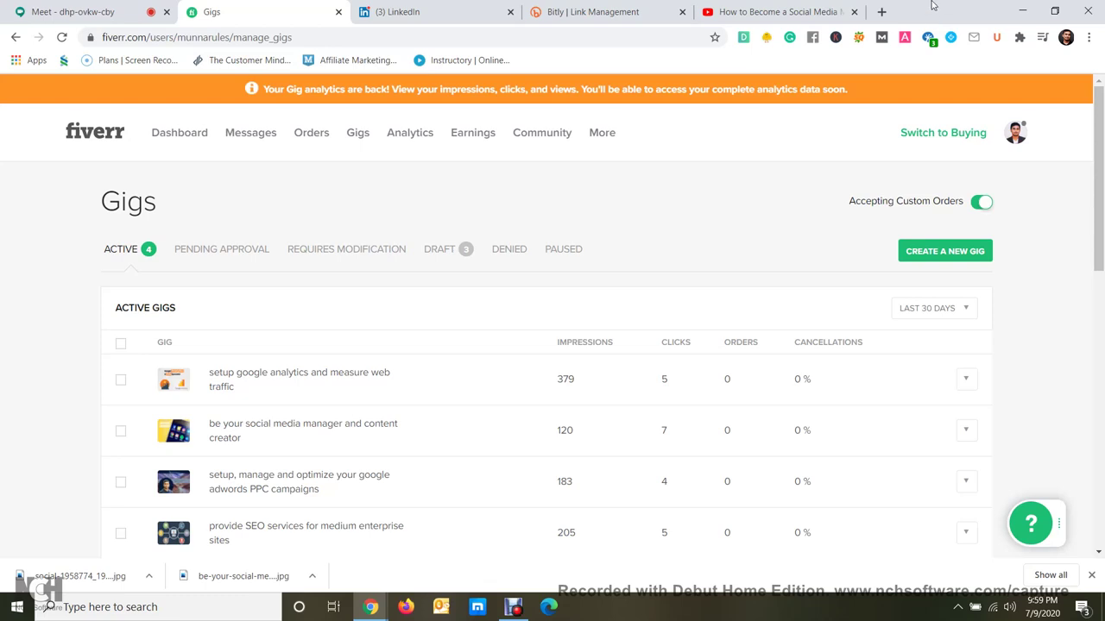
Look through the Fiverr inbox conversations in the messages preview, and close the preview.
left_click(254, 140)
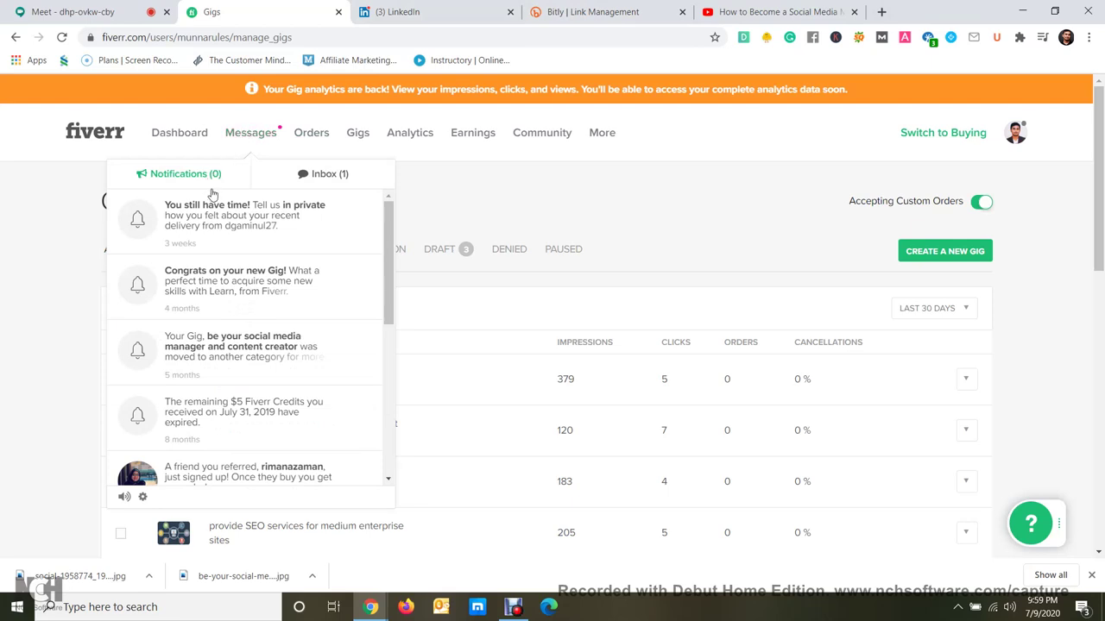
left_click(320, 177)
scroll(276, 220, "down", 1)
scroll(259, 237, "down", 2)
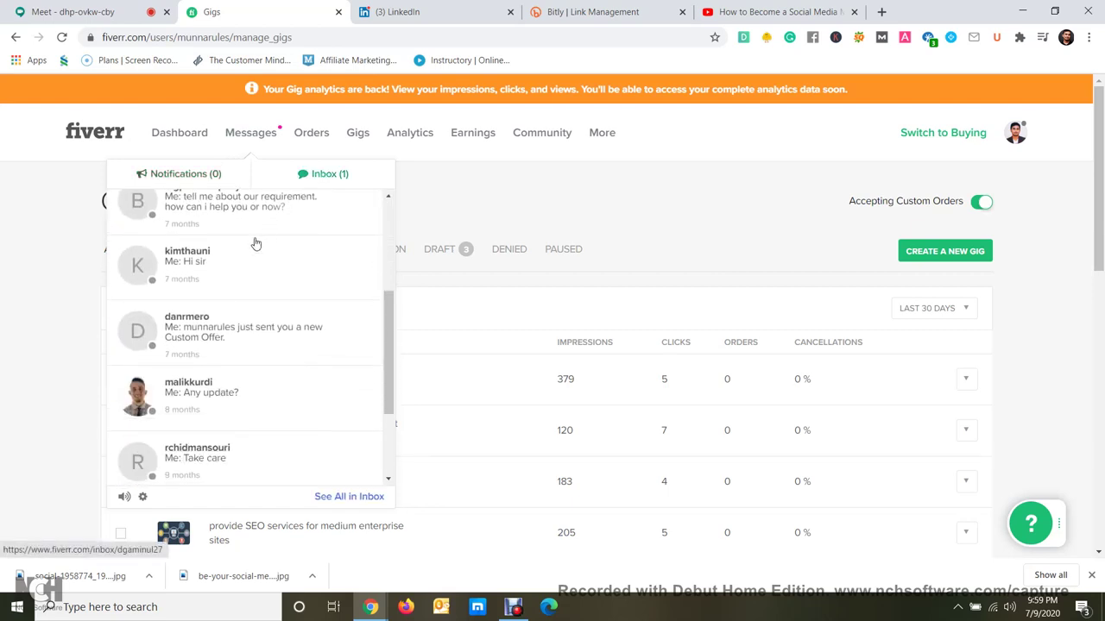
scroll(177, 345, "down", 2)
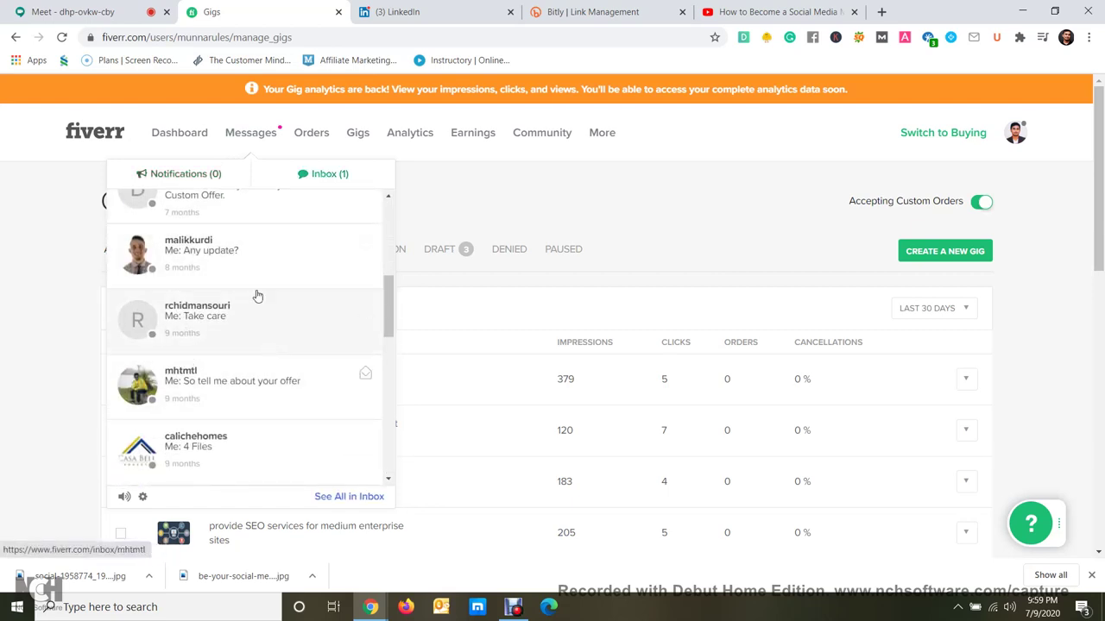
scroll(230, 300, "down", 2)
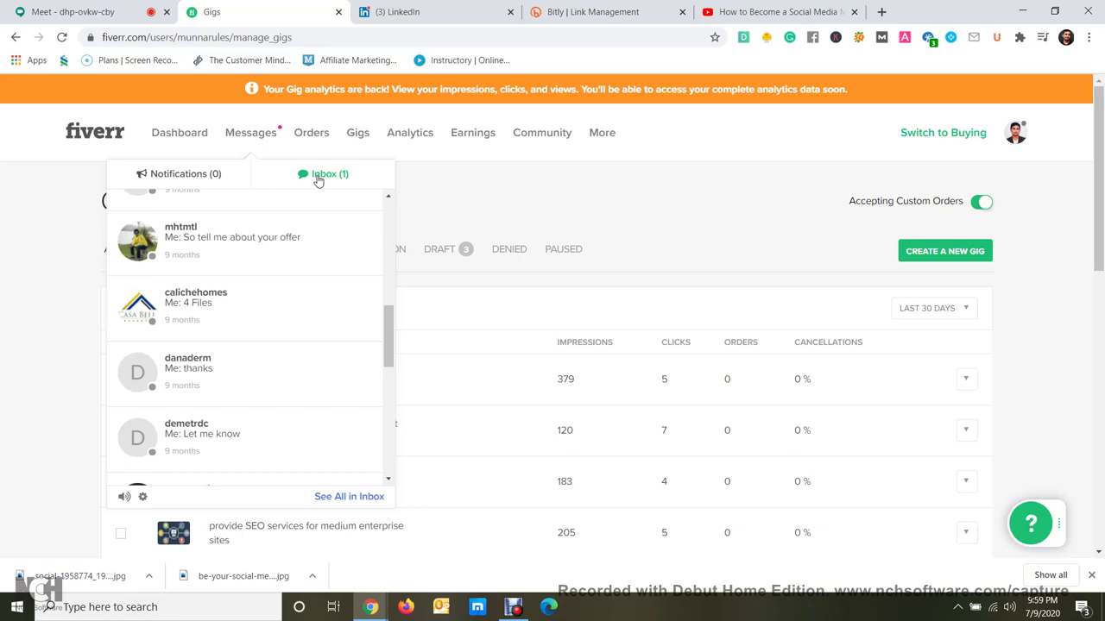
left_click(556, 179)
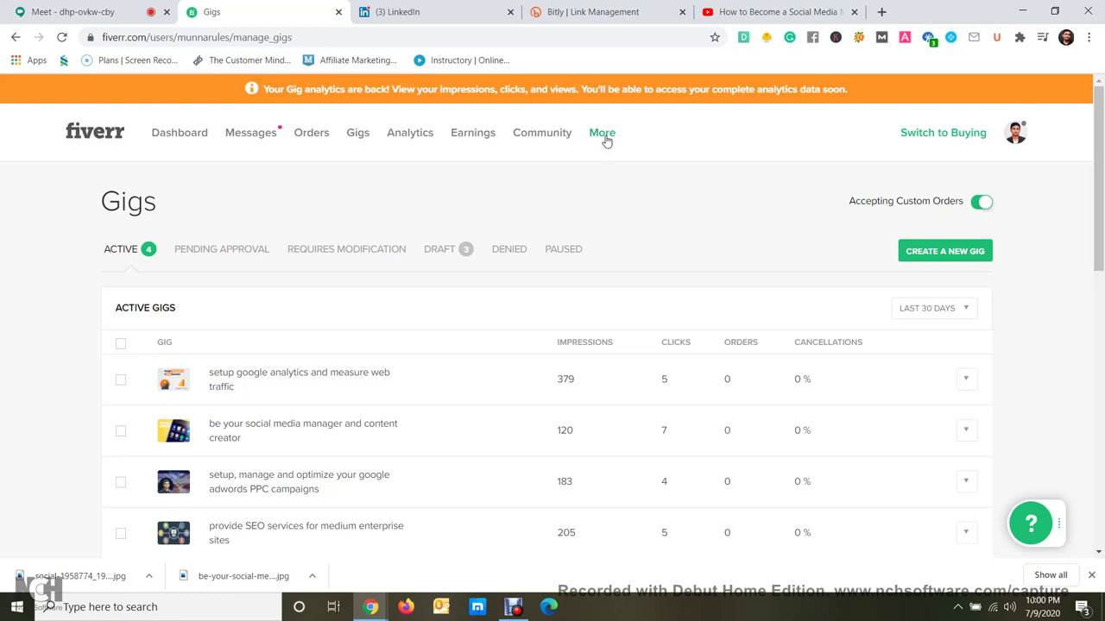
Open Fiverr's Buyer Requests page and look over the listed request and its offers column.
mouse_move(607, 140)
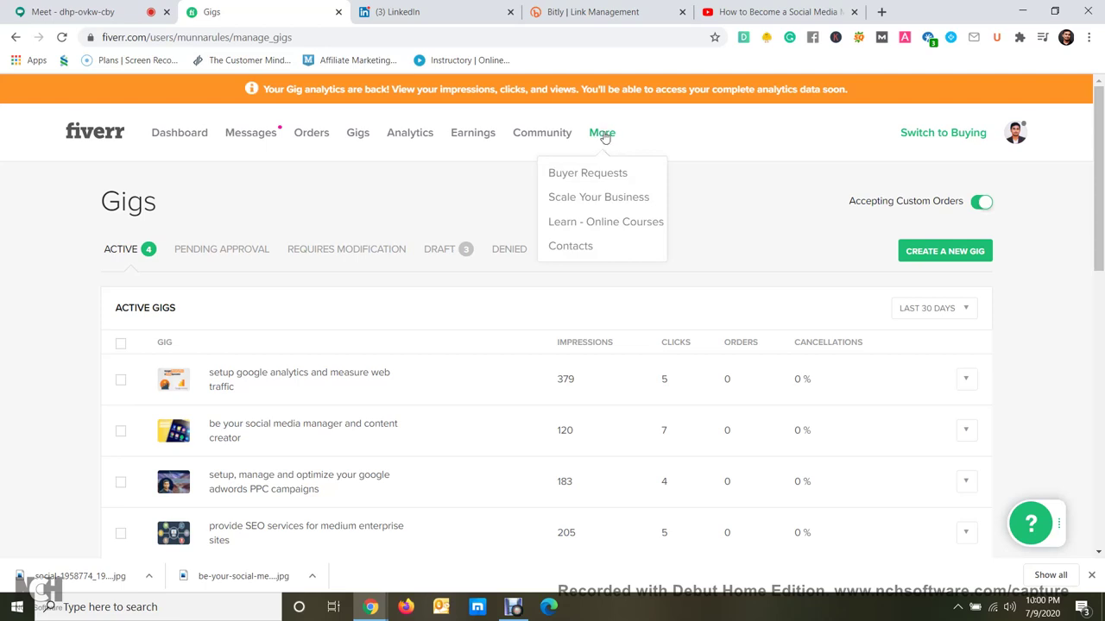
left_click(591, 174)
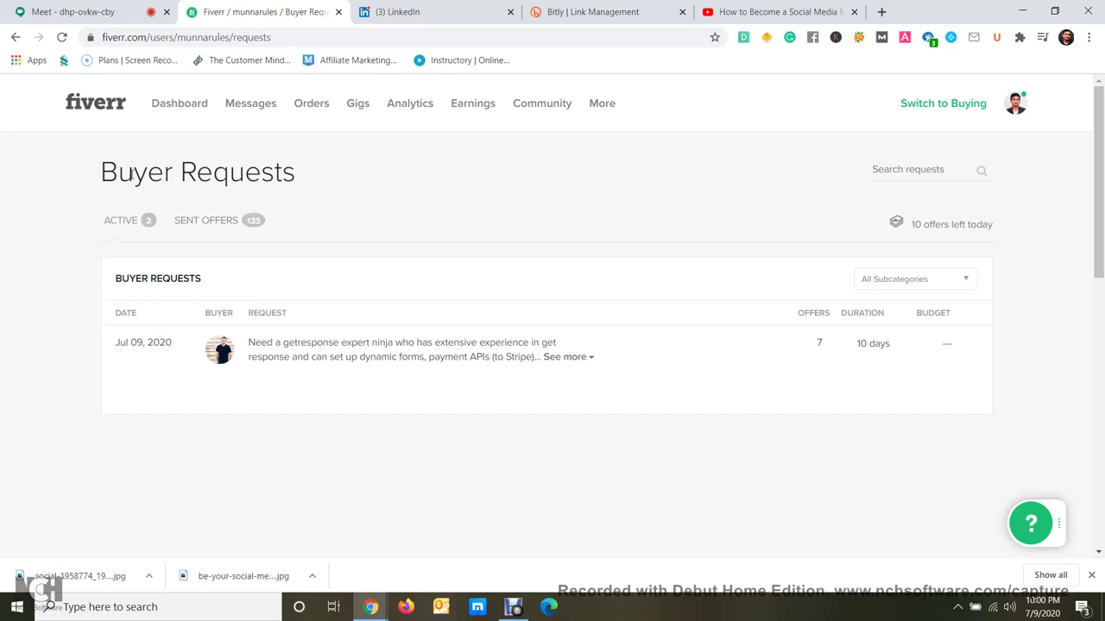
left_click_drag(103, 173, 315, 178)
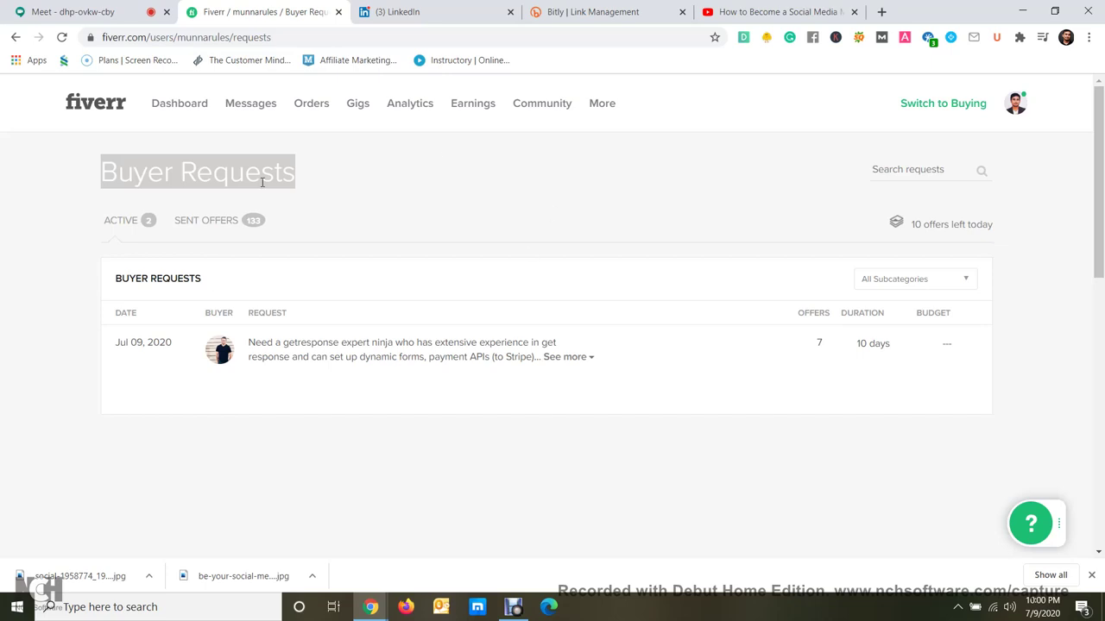
mouse_move(345, 331)
left_click(393, 216)
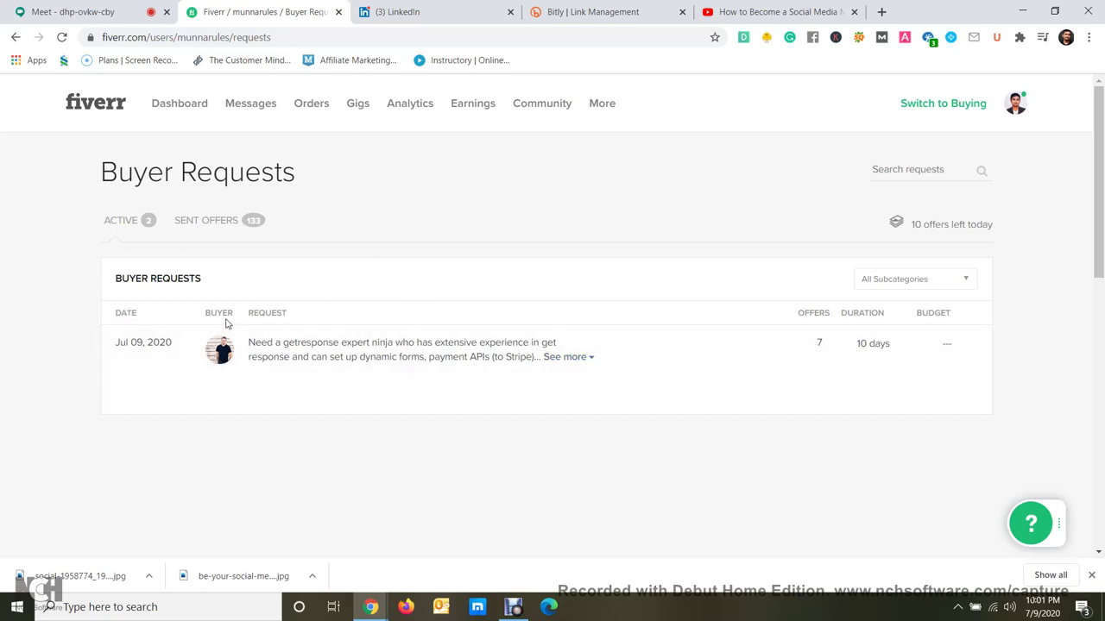
left_click_drag(289, 318, 368, 370)
left_click(368, 371)
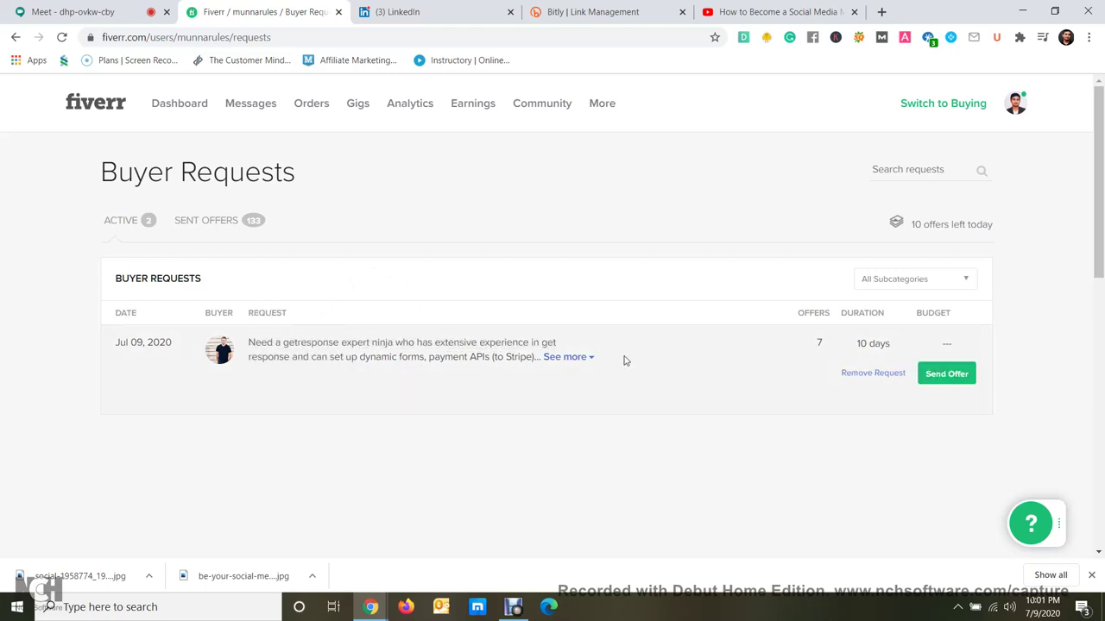
left_click_drag(831, 322, 807, 325)
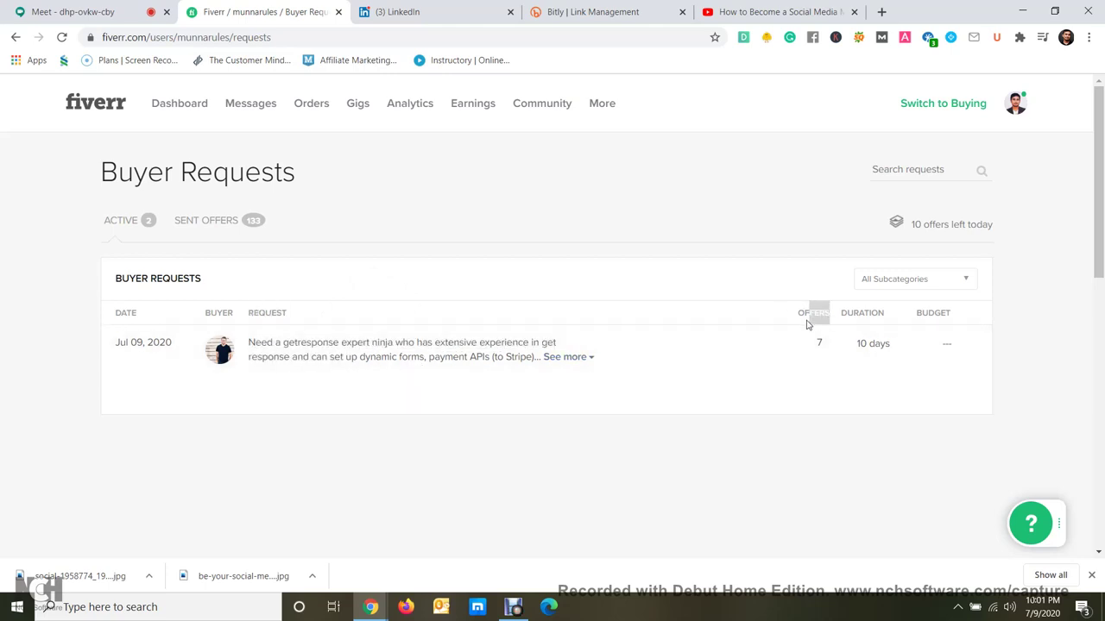
left_click(812, 347)
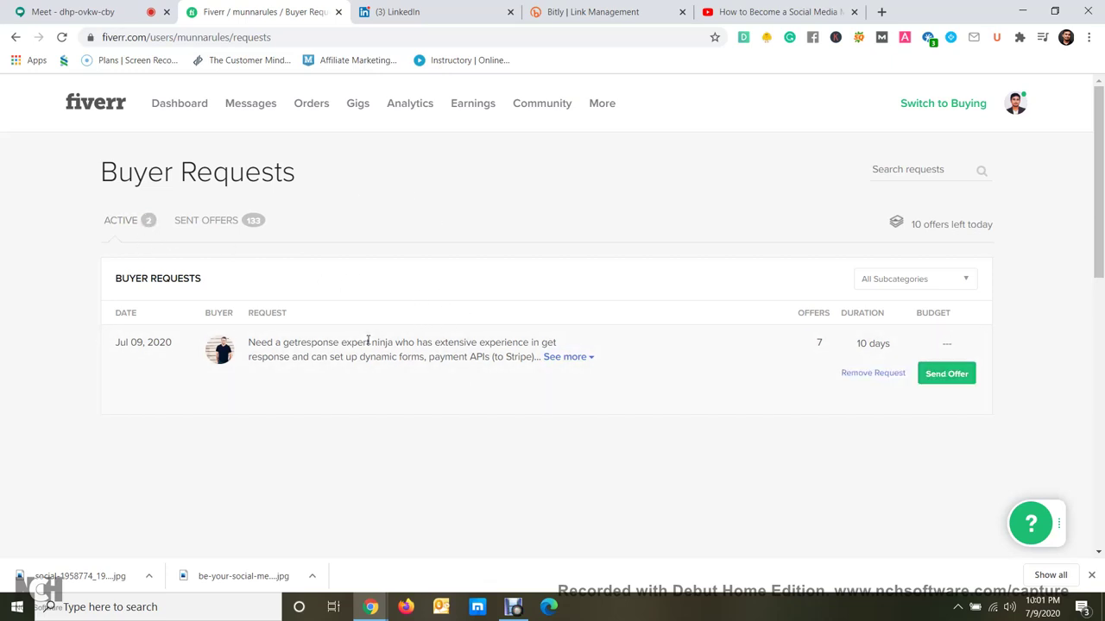
Expand the getresponse expert request and examine its full description, number of offers, duration and budget.
left_click(565, 358)
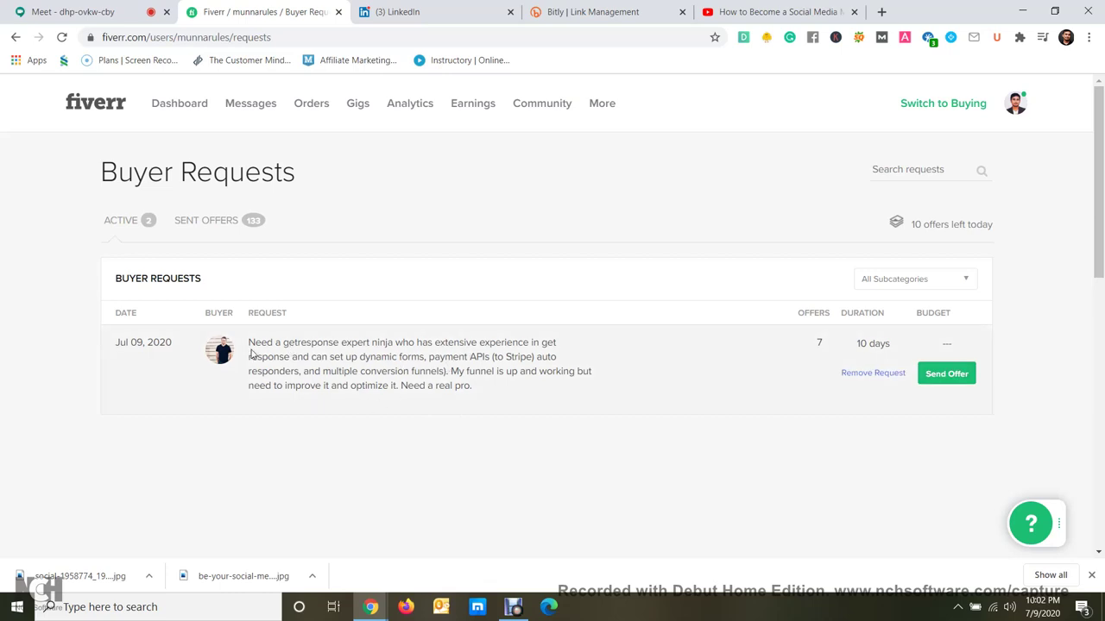
left_click_drag(248, 344, 509, 392)
left_click(508, 393)
double_click(820, 344)
left_click_drag(887, 343, 856, 343)
left_click(874, 322)
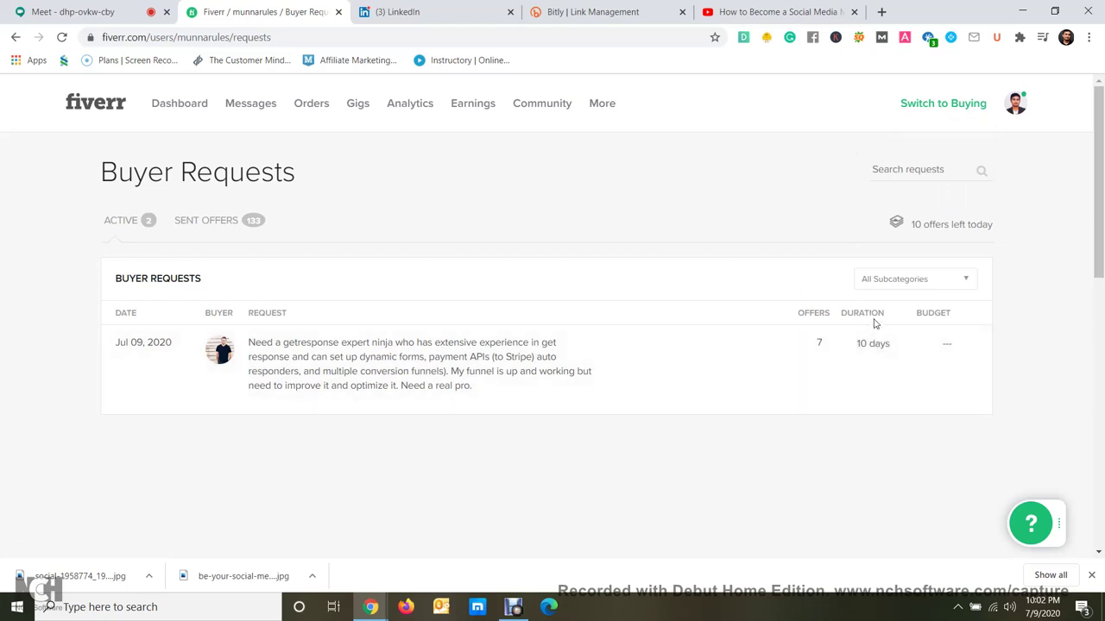
triple_click(883, 346)
left_click(949, 348)
Close the LinkedIn, Bitly and YouTube tabs and minimize the browser window.
left_click(510, 12)
left_click(510, 12)
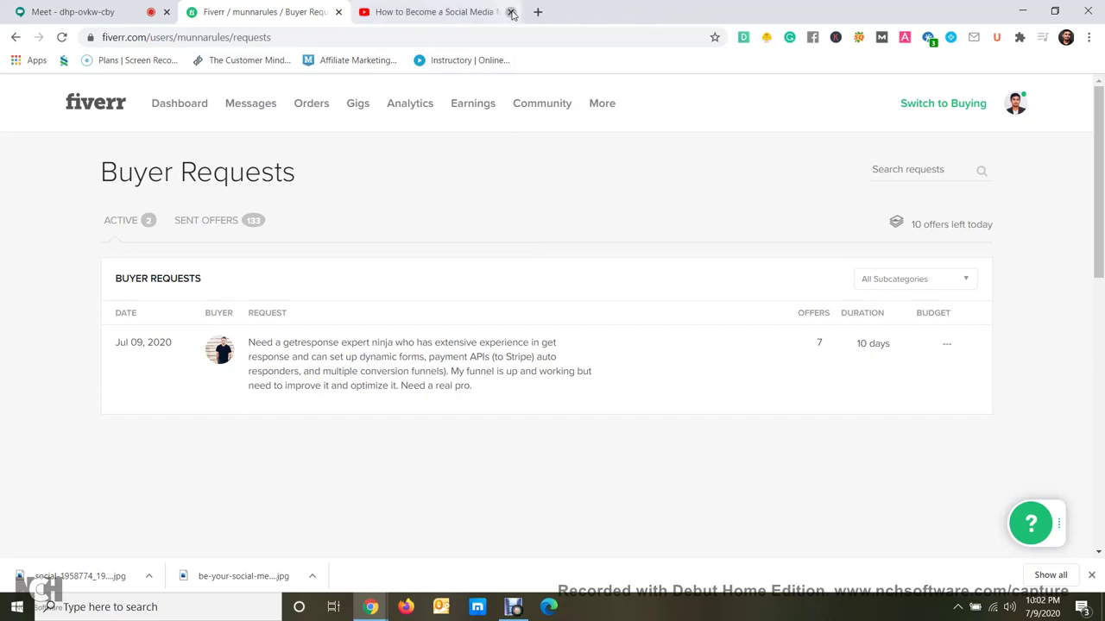
left_click(510, 12)
left_click(1020, 7)
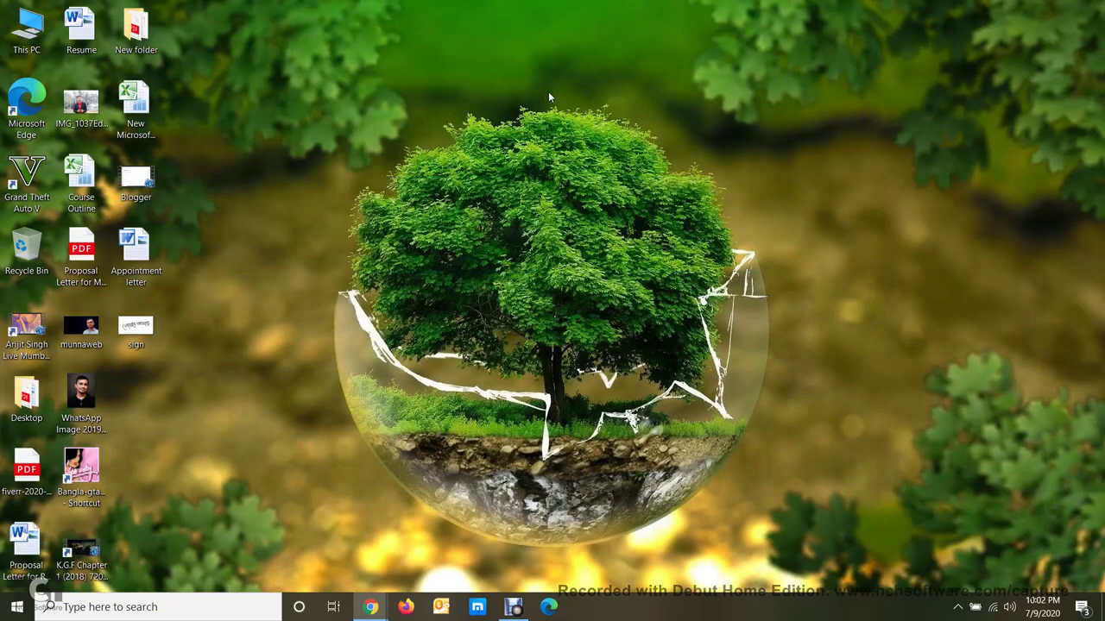
Refresh the Windows desktop and open This PC in File Explorer.
right_click(602, 168)
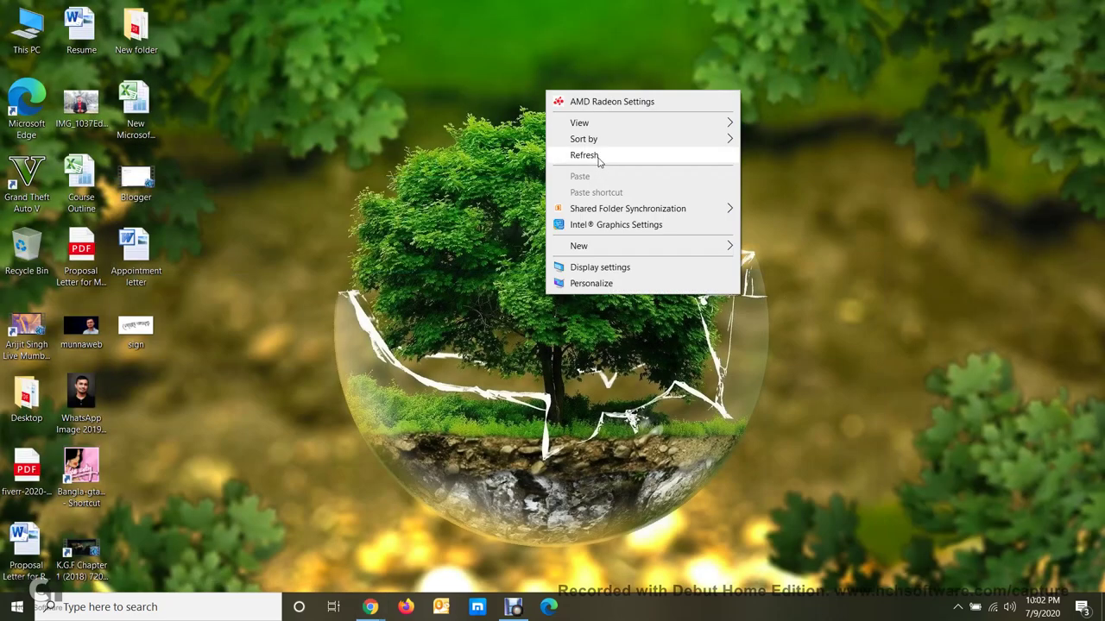
left_click(602, 151)
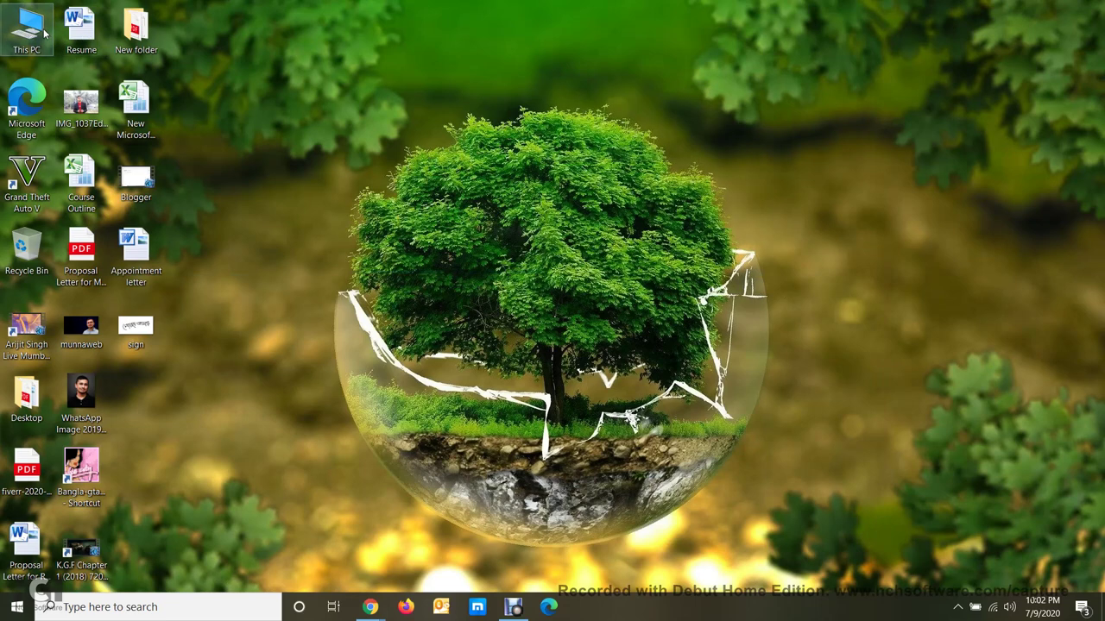
double_click(44, 33)
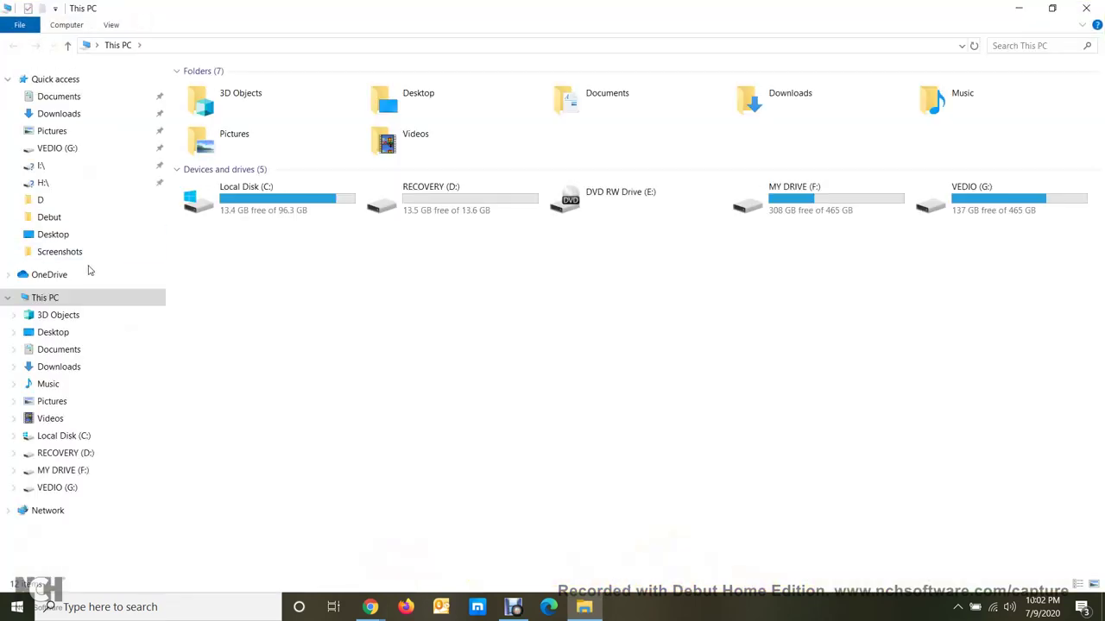
Open the image Screenshot (229) from the Screenshots folder inside Pictures.
left_click(67, 410)
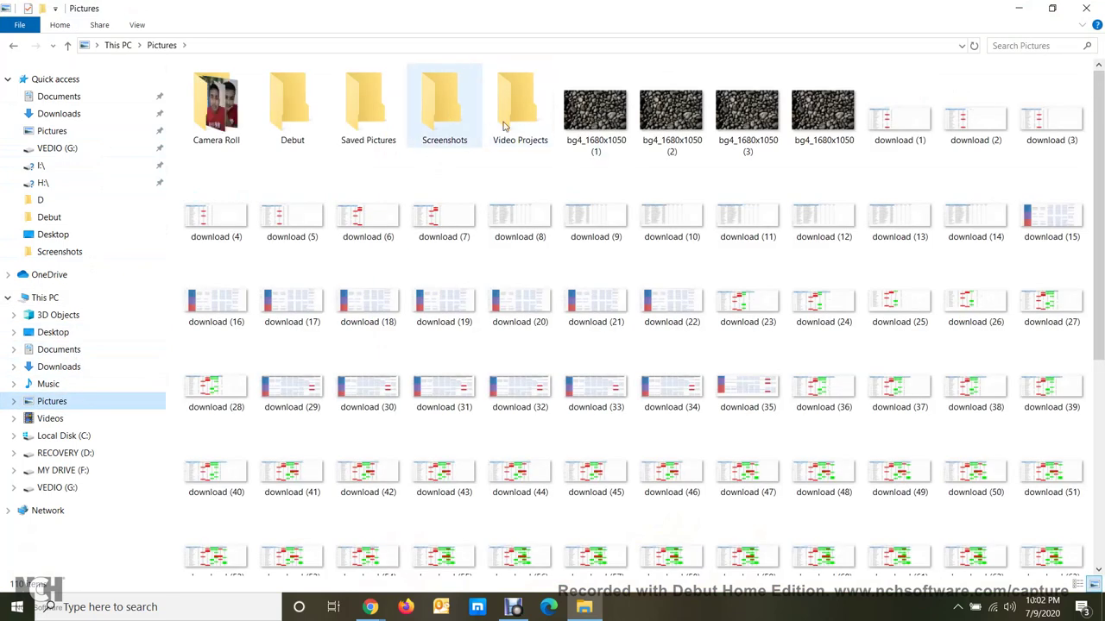
left_click(531, 119)
double_click(444, 108)
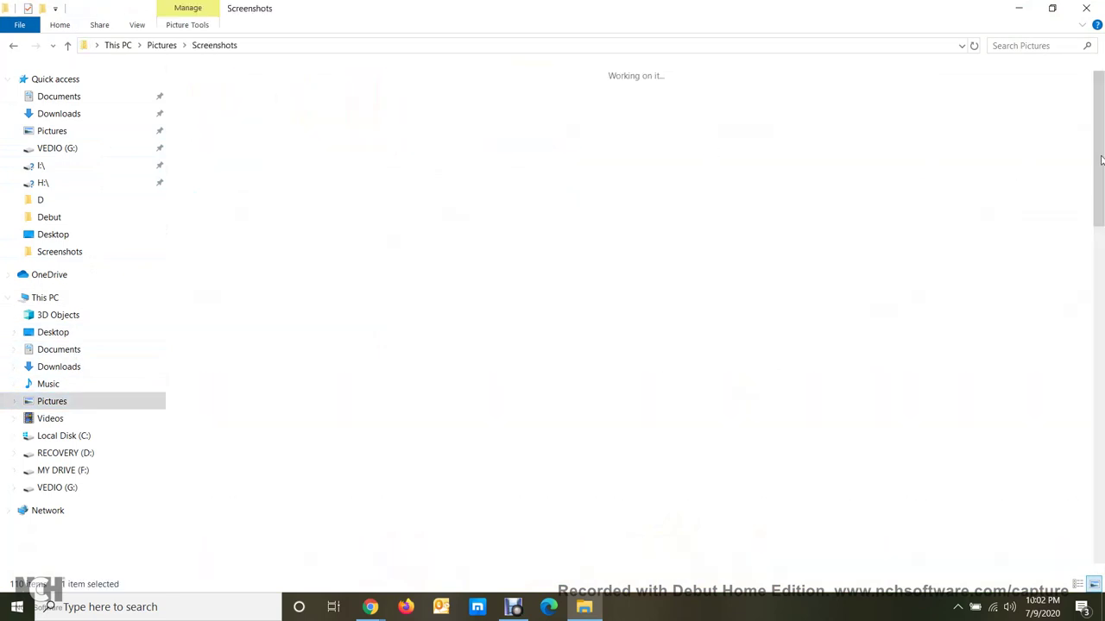
scroll(966, 138, "down", 15)
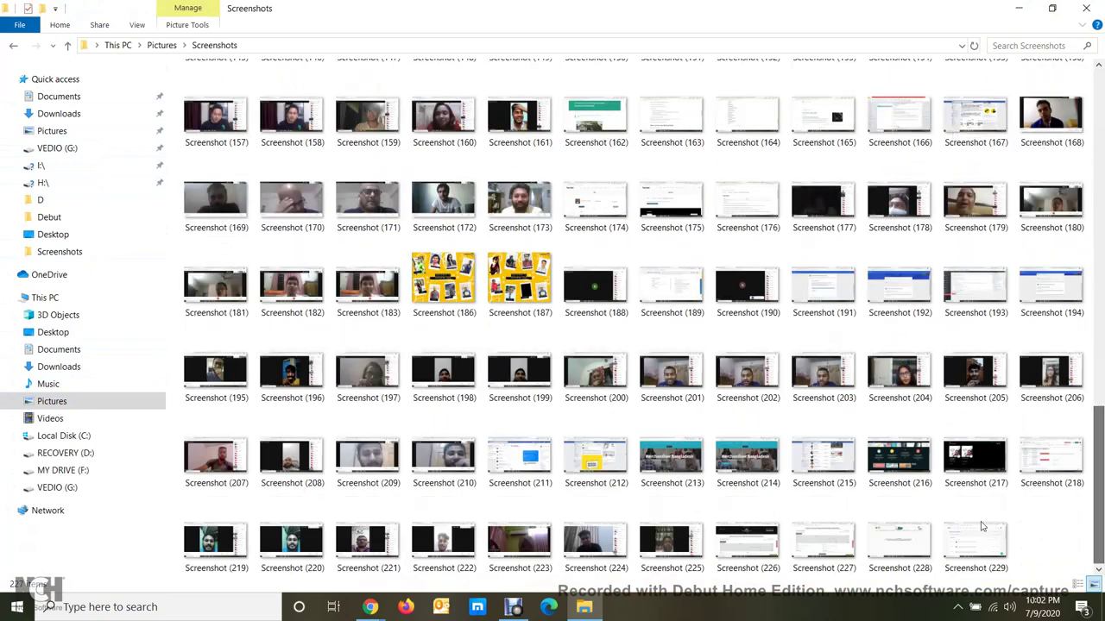
left_click(972, 554)
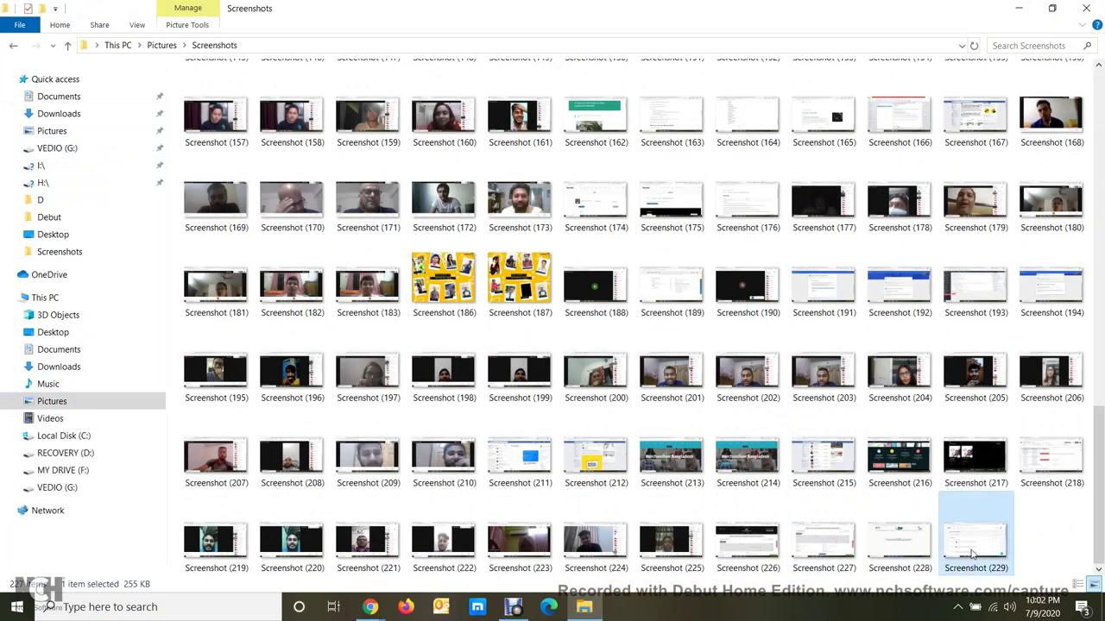
double_click(973, 554)
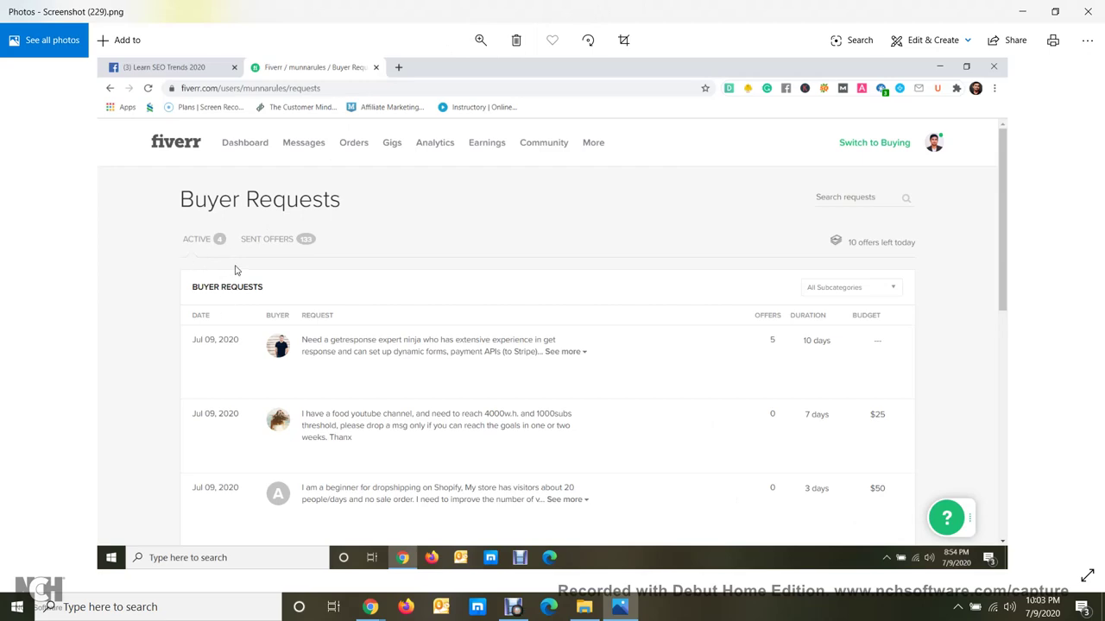
Examine the Buyer Requests list in the screenshot up close, reading the dates, buyers and request texts.
scroll(532, 330, "up", 1)
scroll(532, 331, "up", 1)
left_click_drag(414, 366, 493, 222)
scroll(493, 225, "down", 2)
scroll(493, 224, "down", 1)
scroll(489, 289, "up", 3)
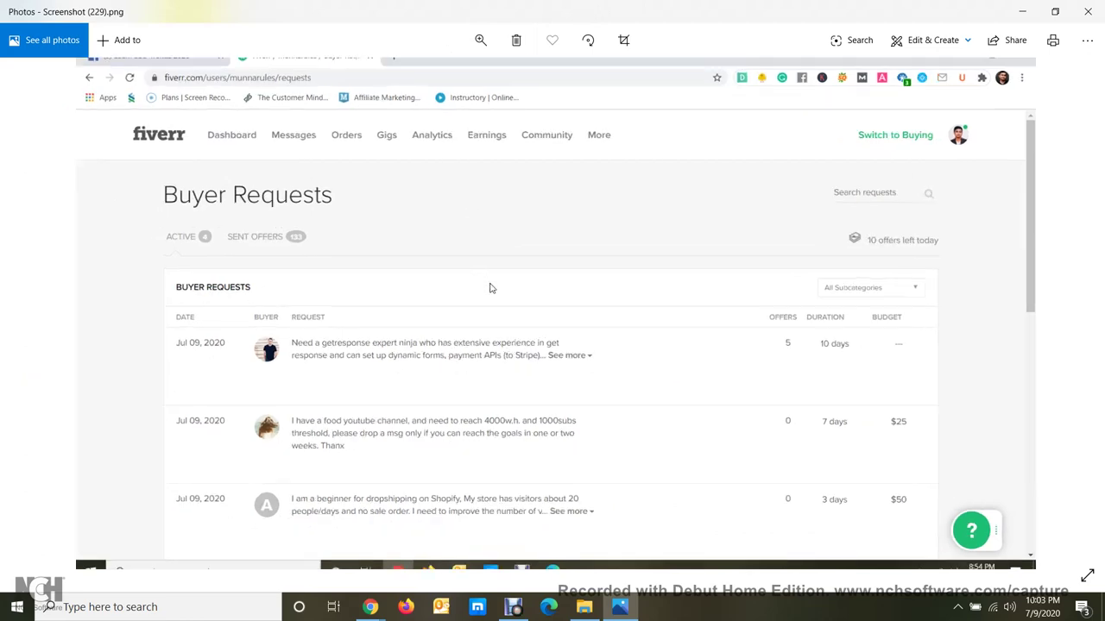
left_click_drag(170, 284, 465, 266)
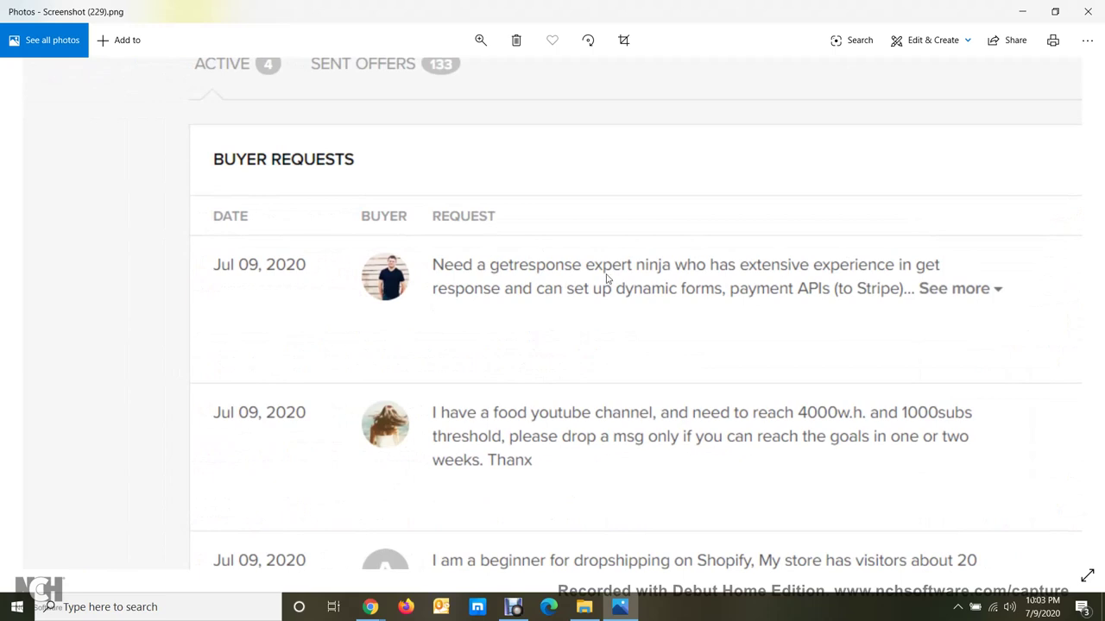
left_click_drag(629, 289, 587, 222)
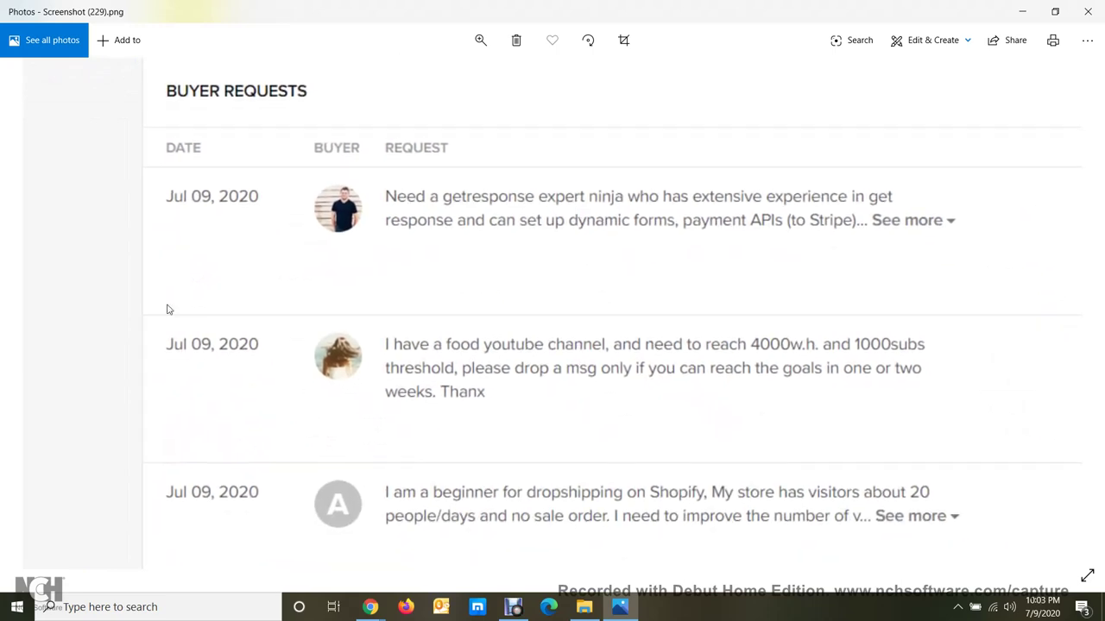
left_click_drag(436, 381, 303, 353)
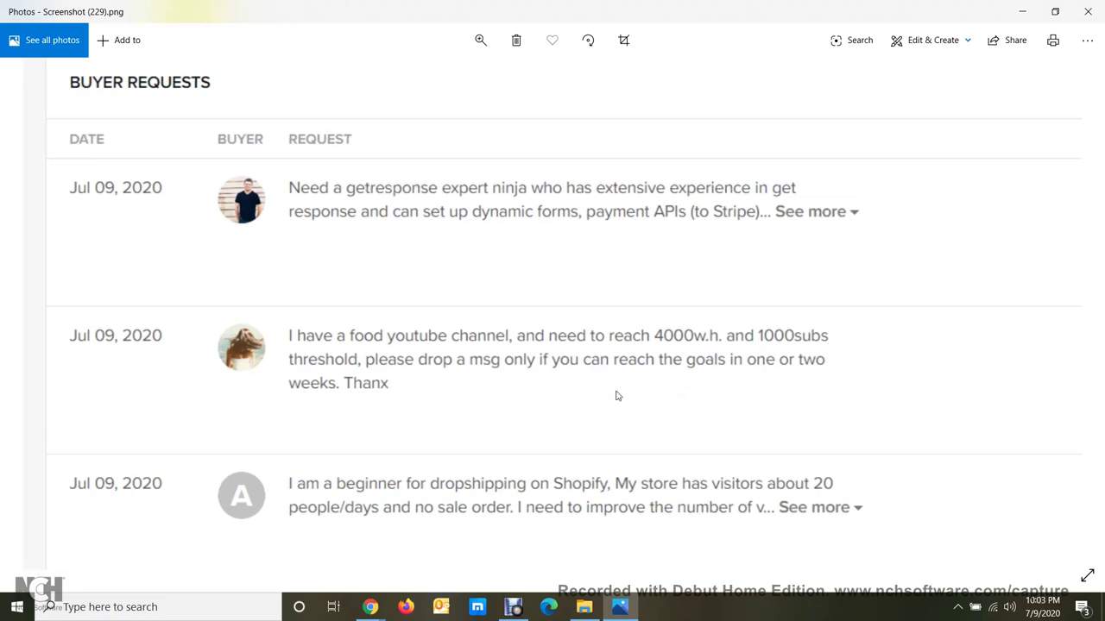
Check the offers, duration and budget columns for the food YouTube channel request.
left_click_drag(616, 394, 316, 384)
scroll(316, 385, "right", 5)
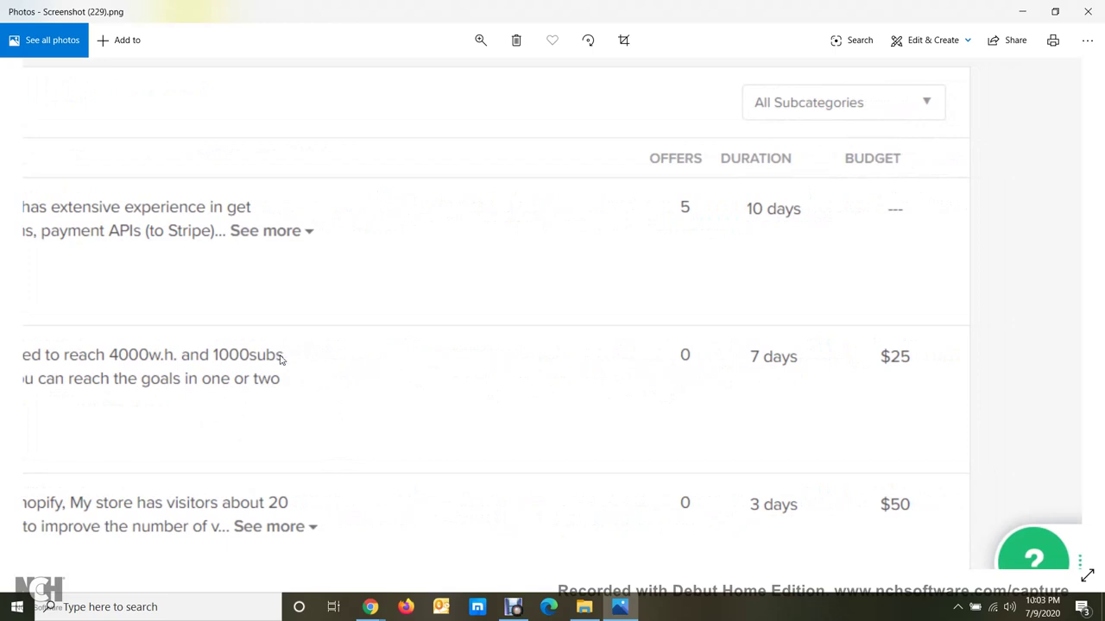
left_click_drag(690, 366, 681, 366)
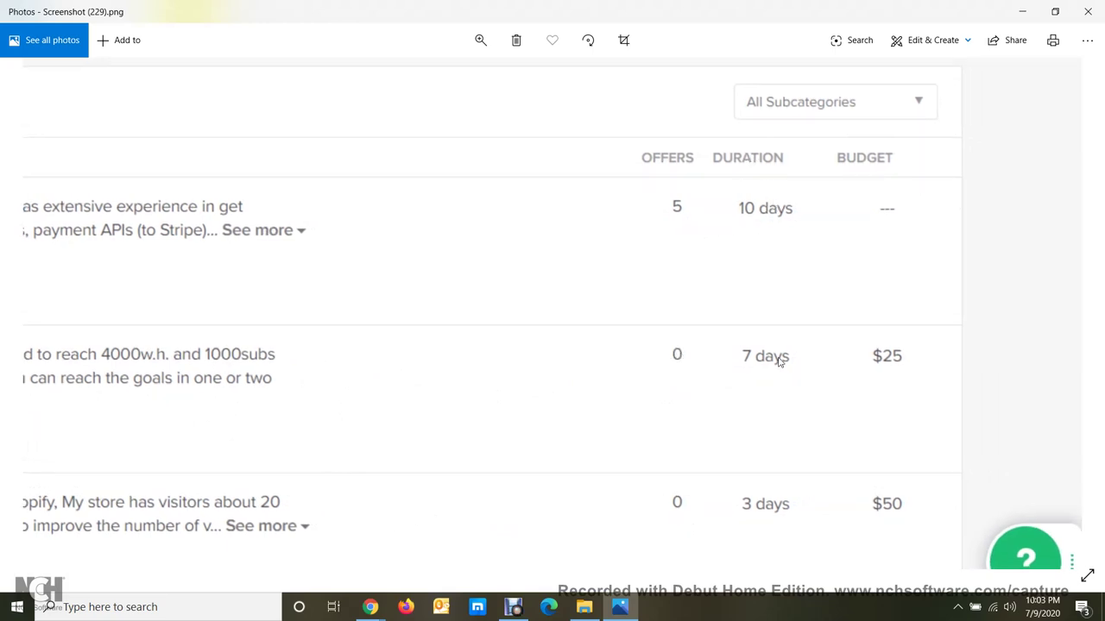
left_click_drag(735, 355, 700, 371)
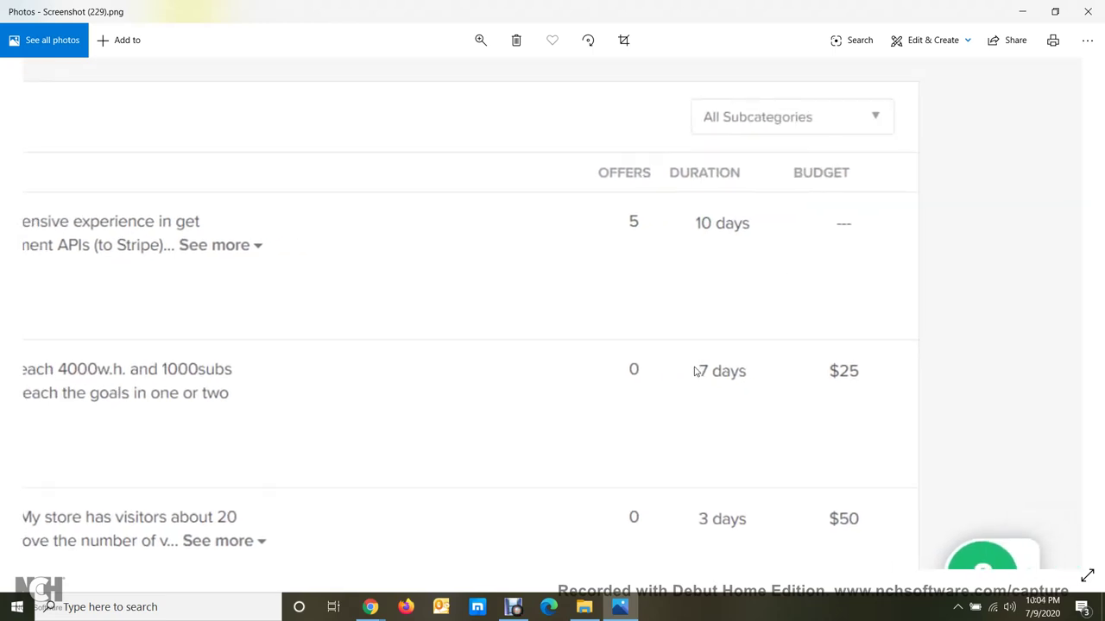
left_click_drag(865, 387, 841, 382)
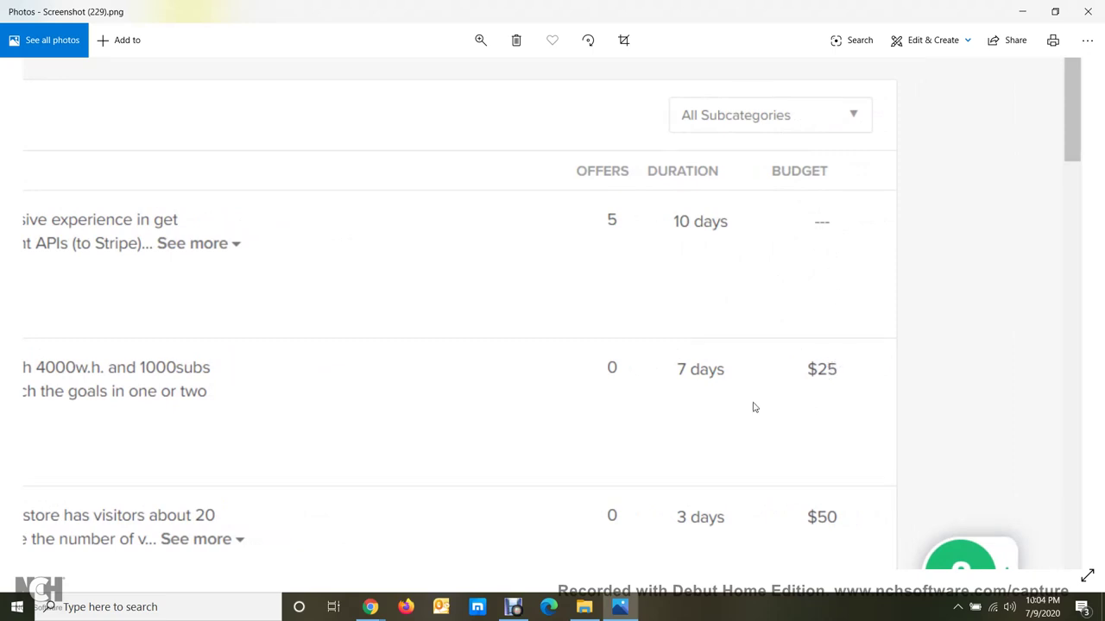
Compare the food YouTube channel request's text with its number of offers, duration and budget.
scroll(594, 348, "left", 6)
scroll(497, 389, "left", 2)
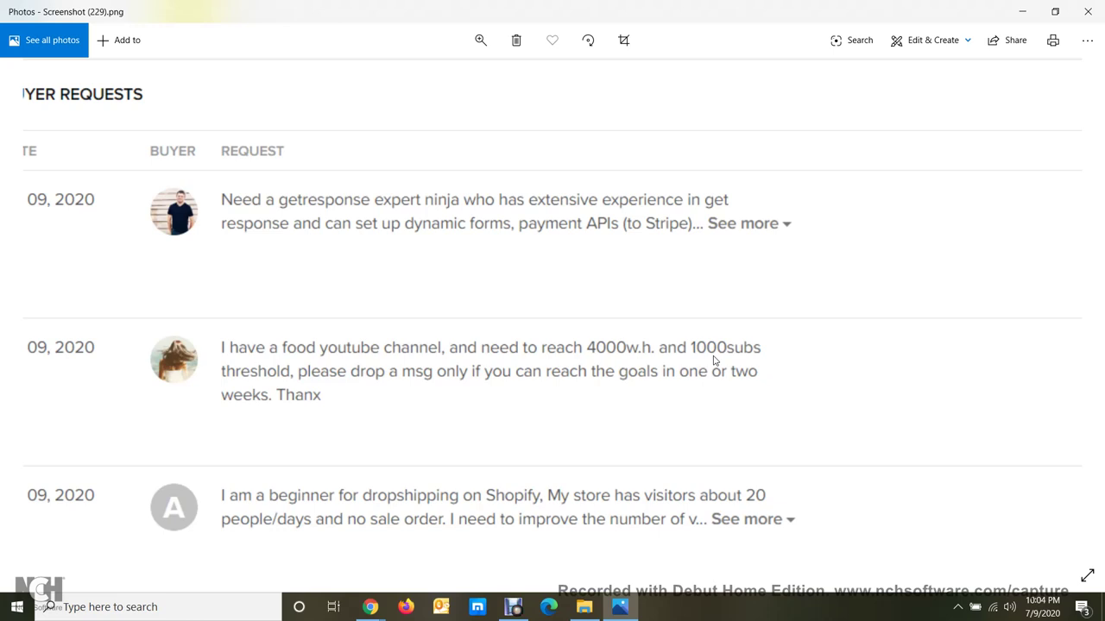
scroll(824, 414, "right", 5)
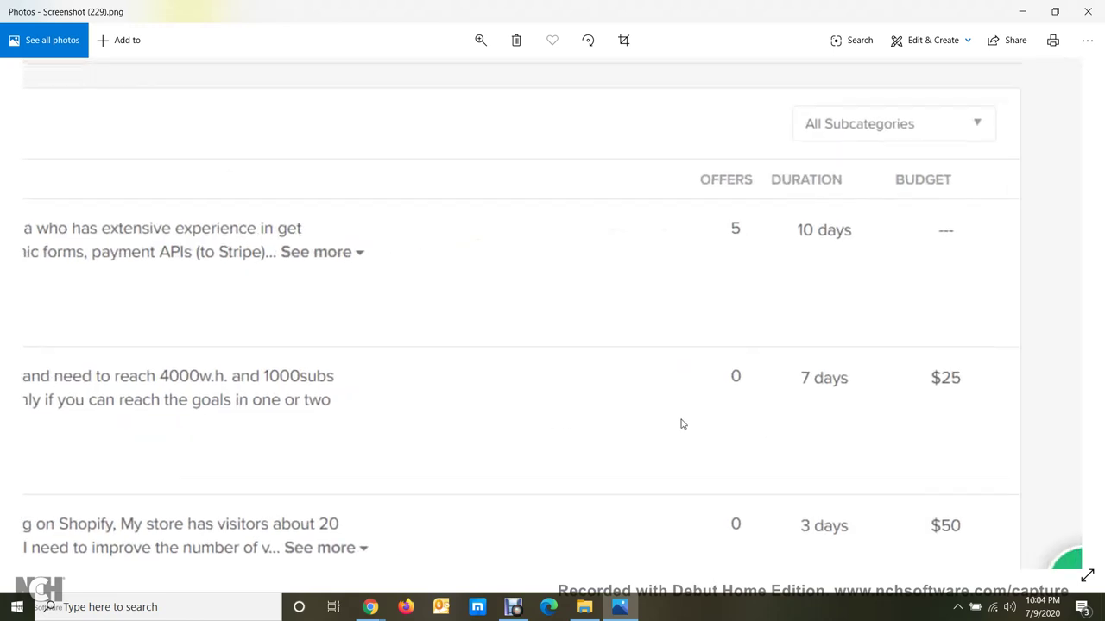
scroll(682, 424, "right", 2)
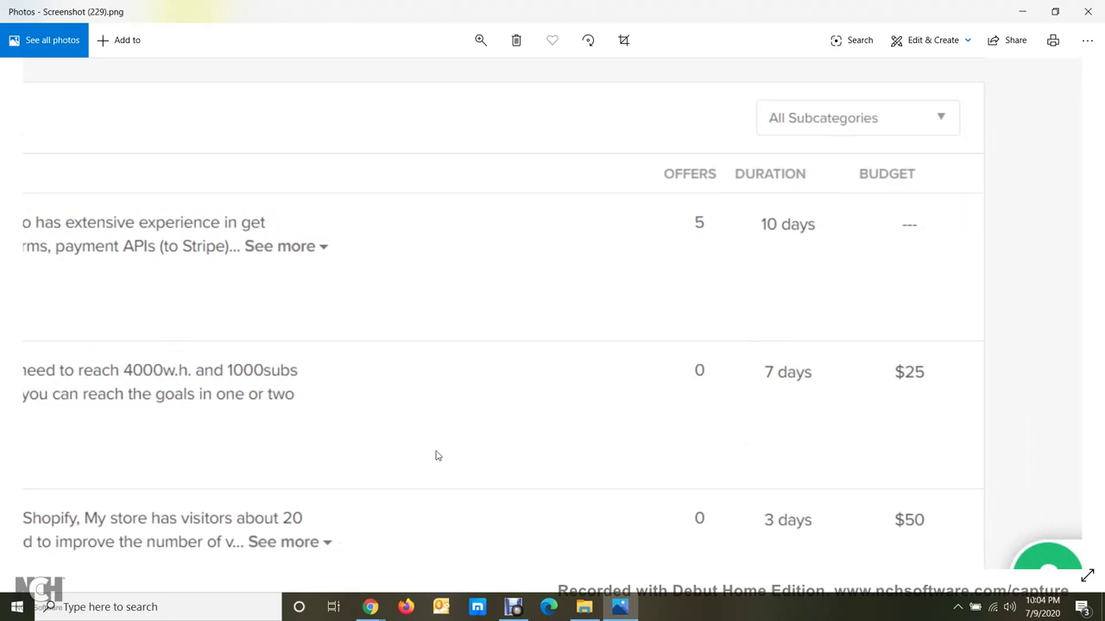
scroll(553, 407, "left", 10)
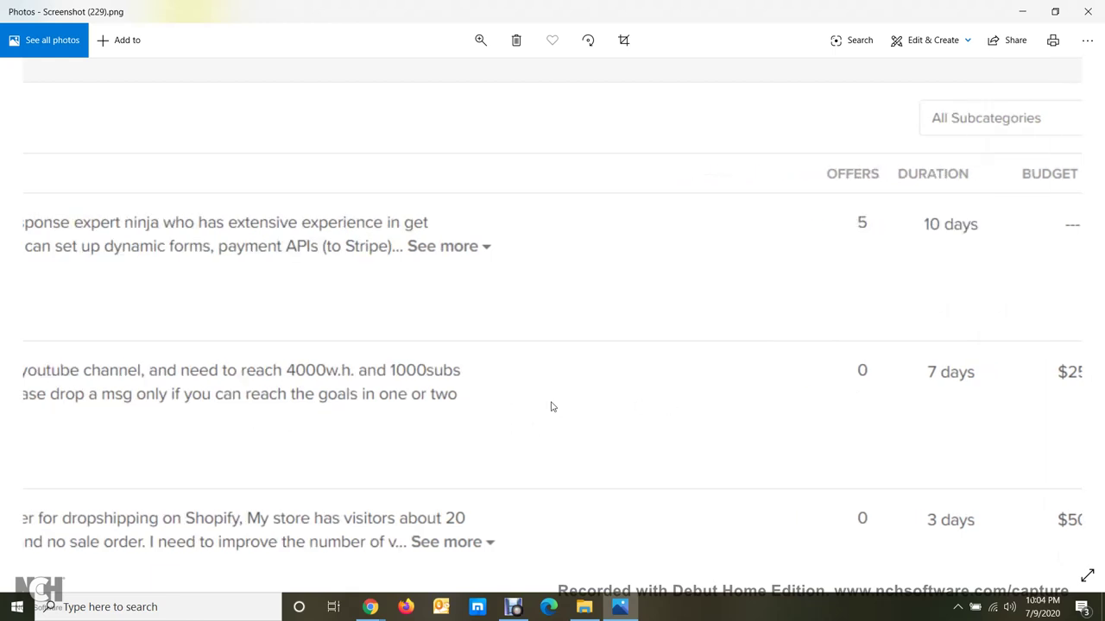
scroll(587, 380, "right", 10)
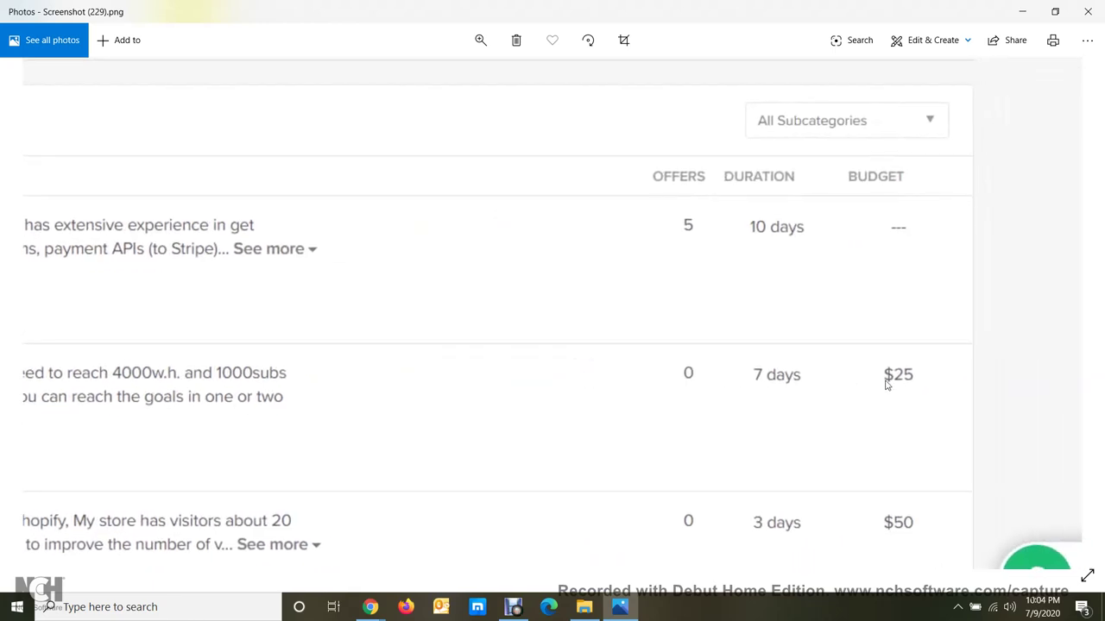
scroll(837, 393, "right", 1)
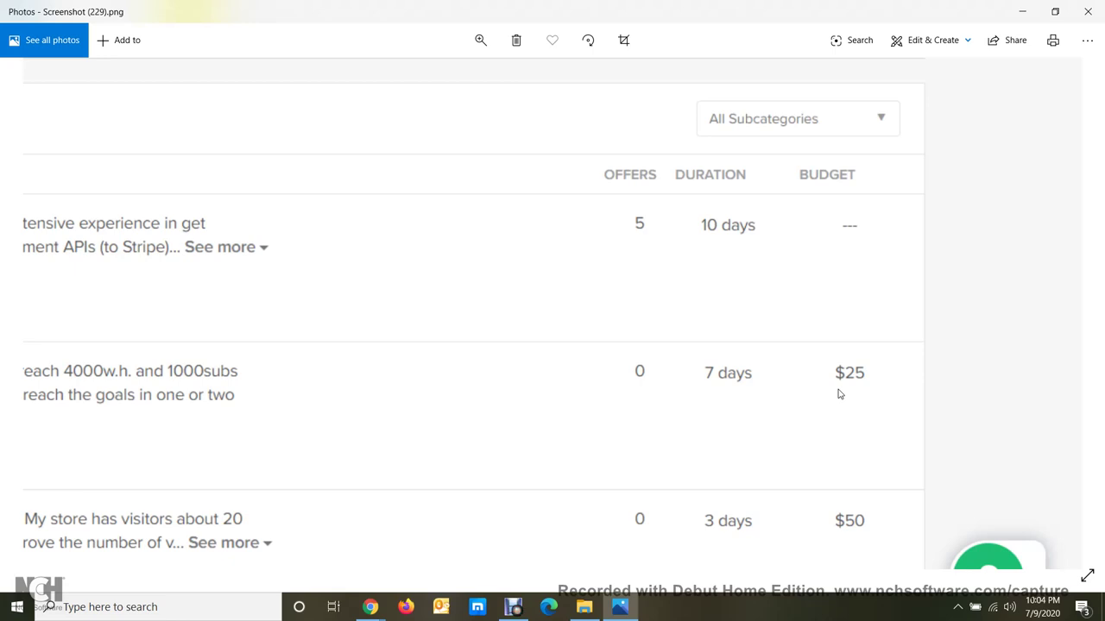
scroll(478, 390, "left", 6)
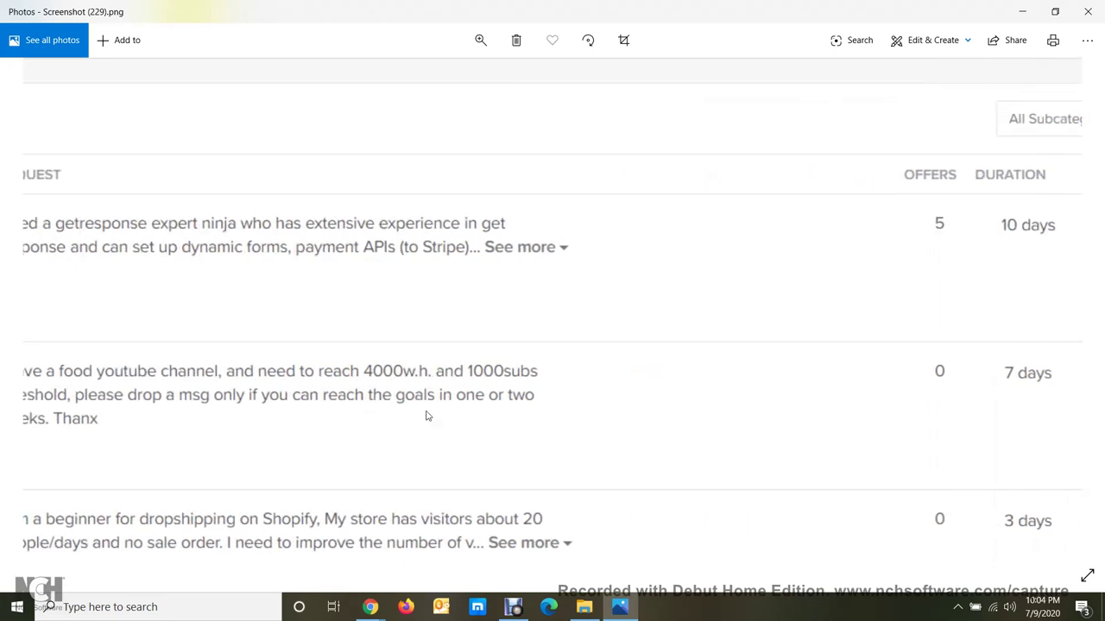
scroll(291, 385, "left", 1)
scroll(557, 389, "left", 2)
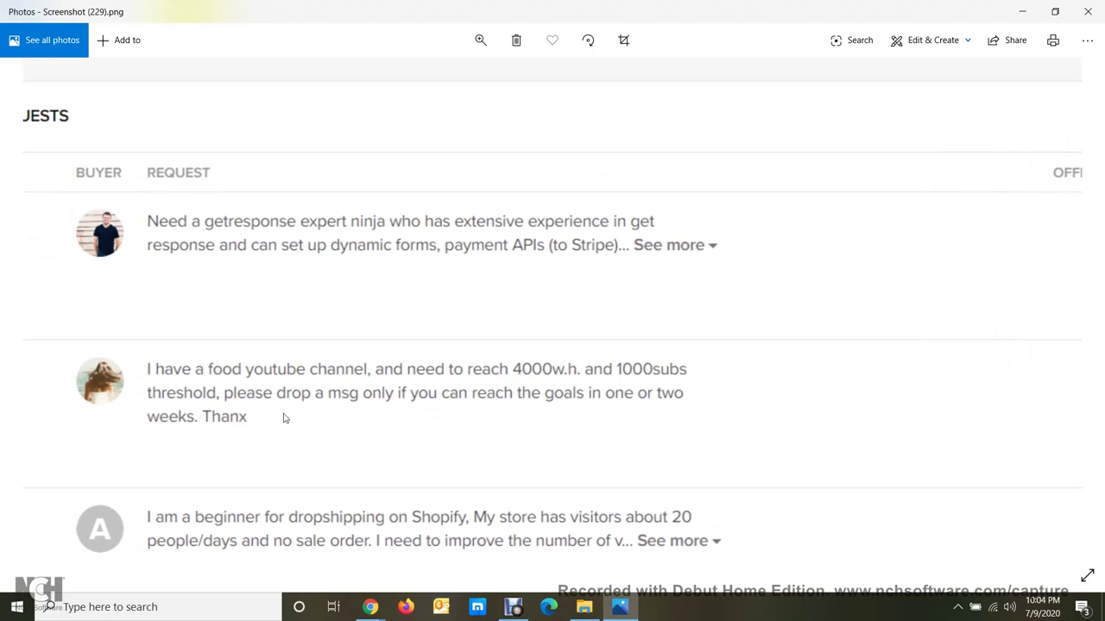
Read the Shopify dropshipping request and its offers, duration and budget, then return to the full screenshot view.
scroll(284, 394, "down", 1)
scroll(266, 360, "right", 1)
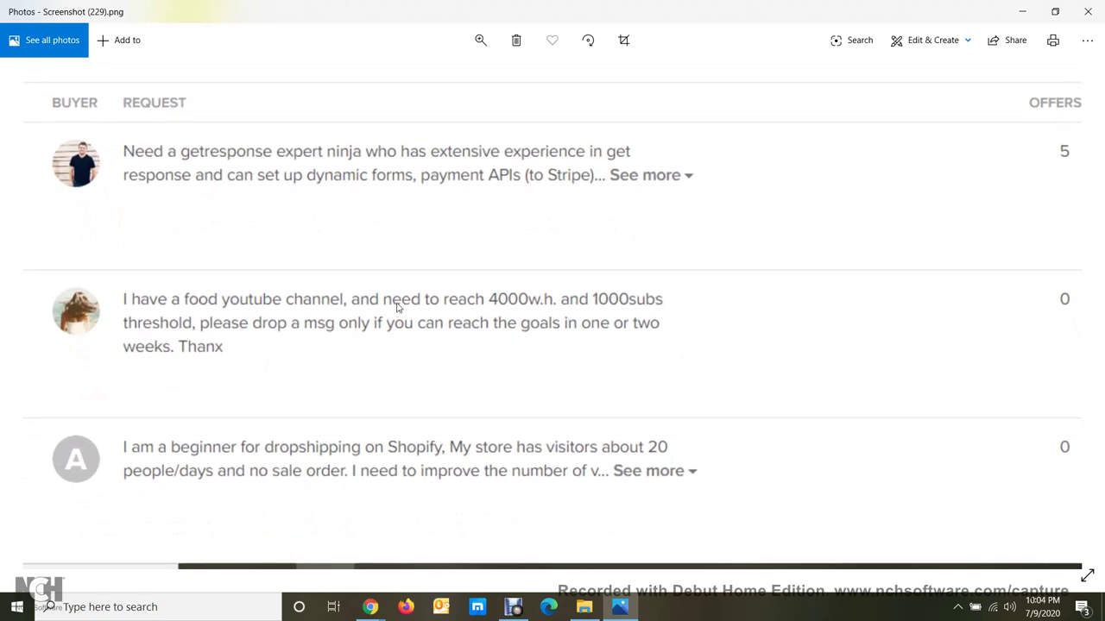
left_click_drag(256, 354, 424, 302)
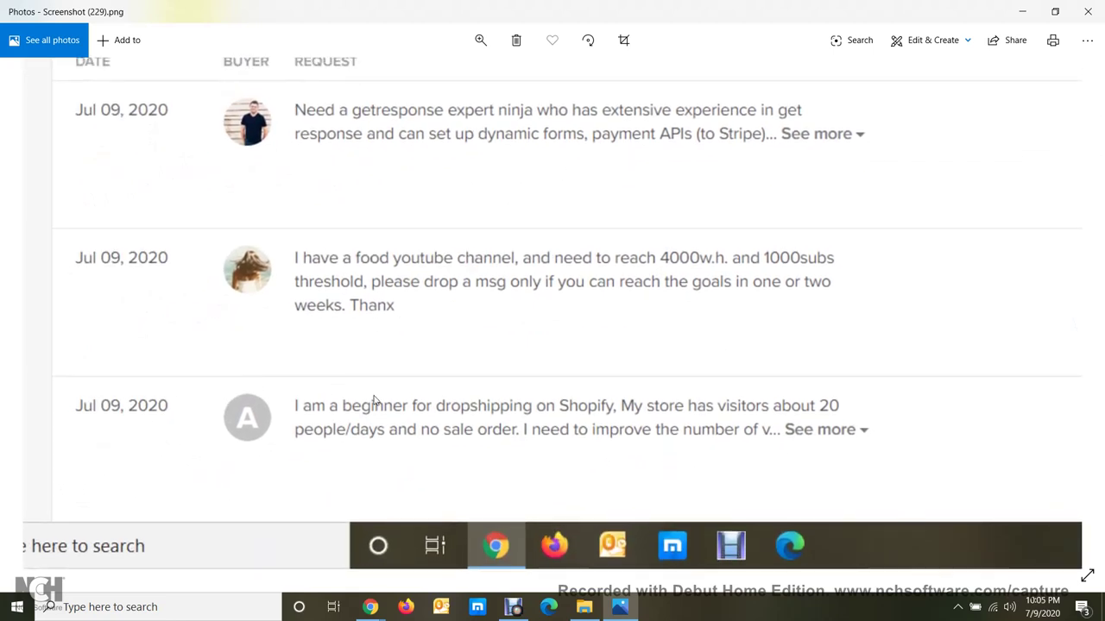
left_click_drag(374, 399, 320, 394)
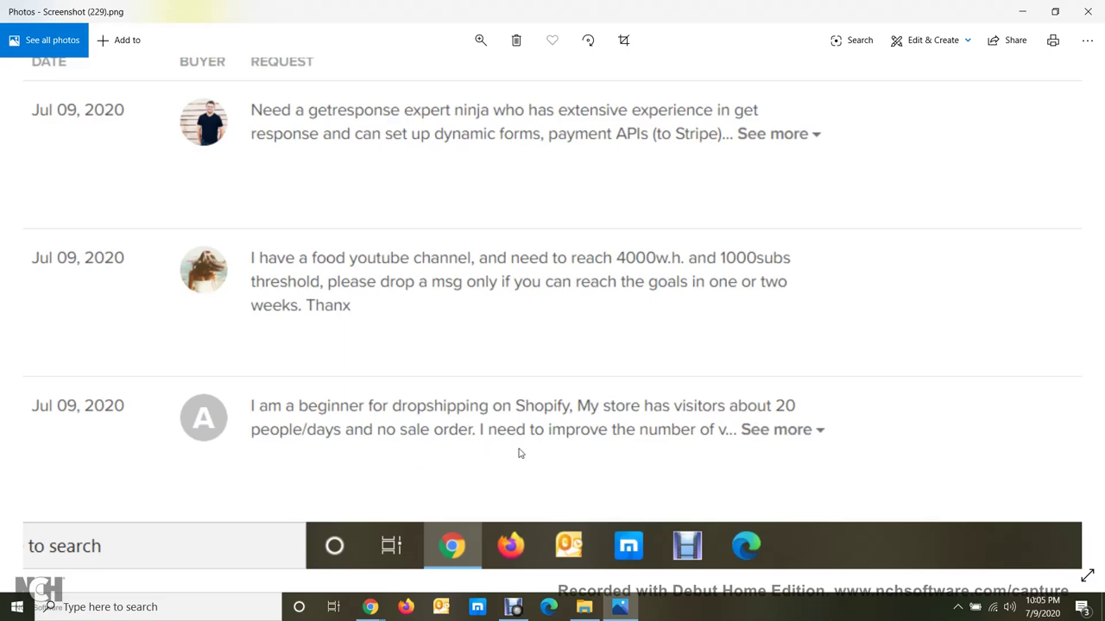
scroll(698, 456, "right", 6)
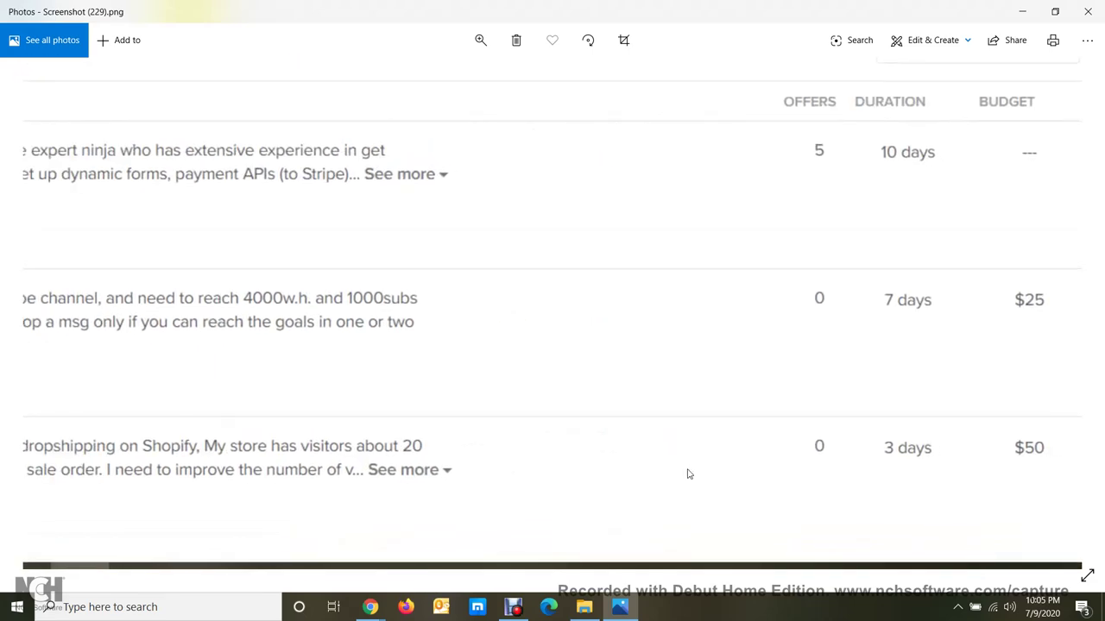
scroll(714, 477, "right", 1)
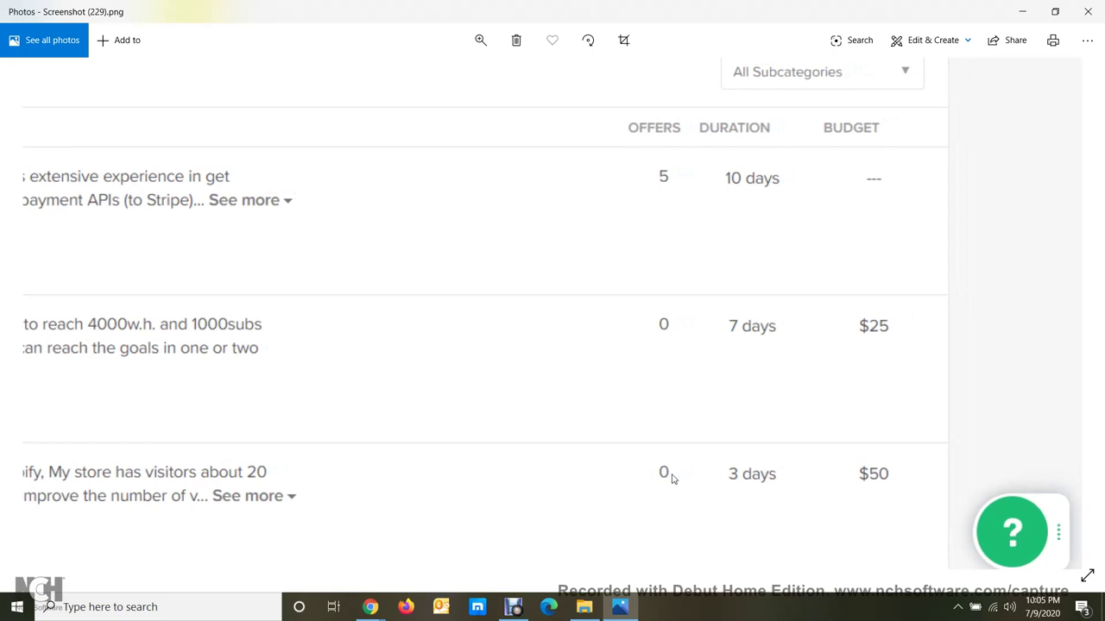
scroll(725, 480, "right", 2)
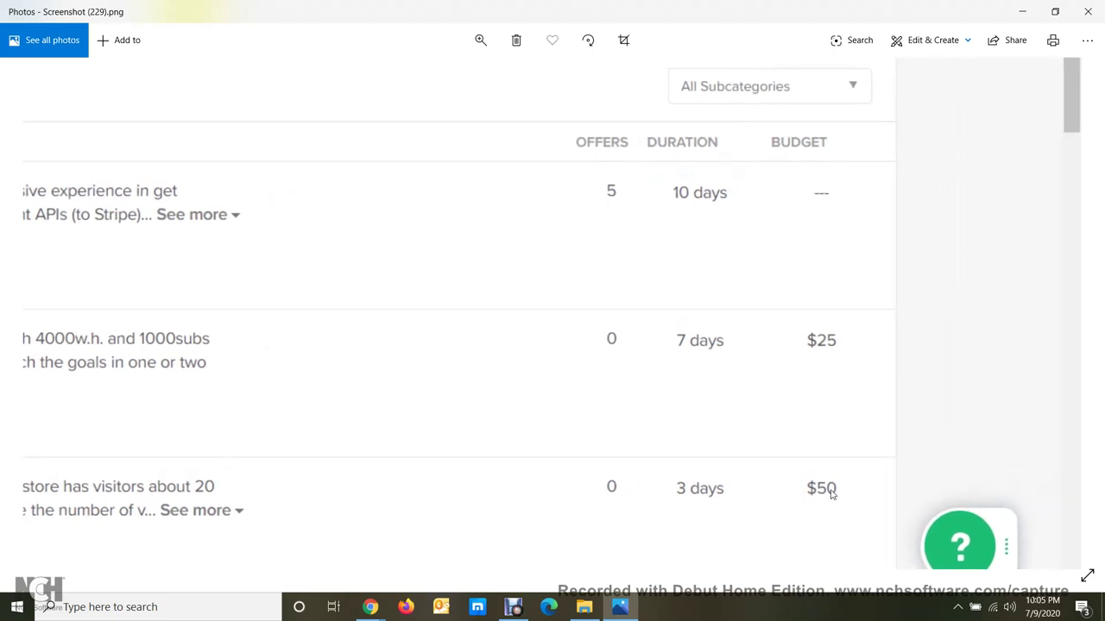
scroll(831, 491, "down", 5)
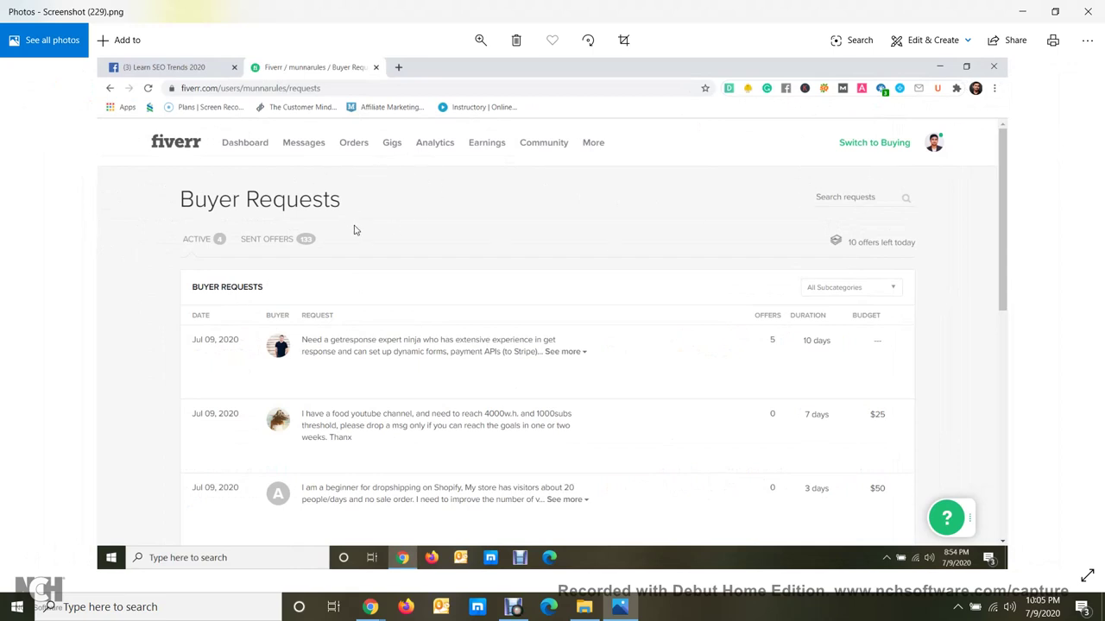
Close the screenshot image and the Screenshots folder window, and refresh the desktop.
left_click(1091, 8)
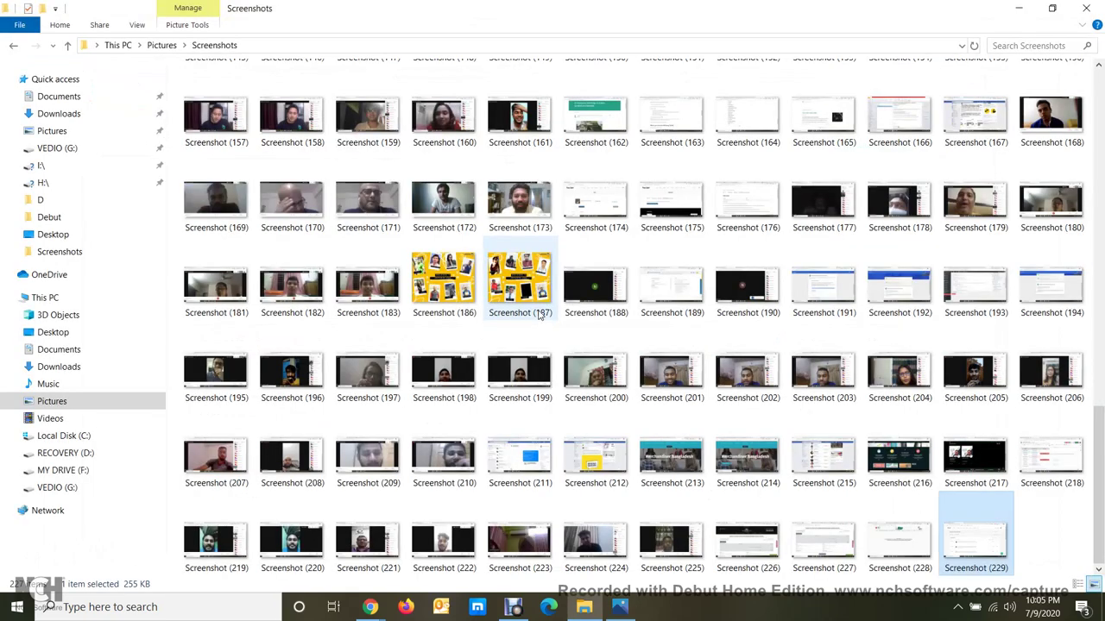
left_click(1086, 7)
right_click(659, 179)
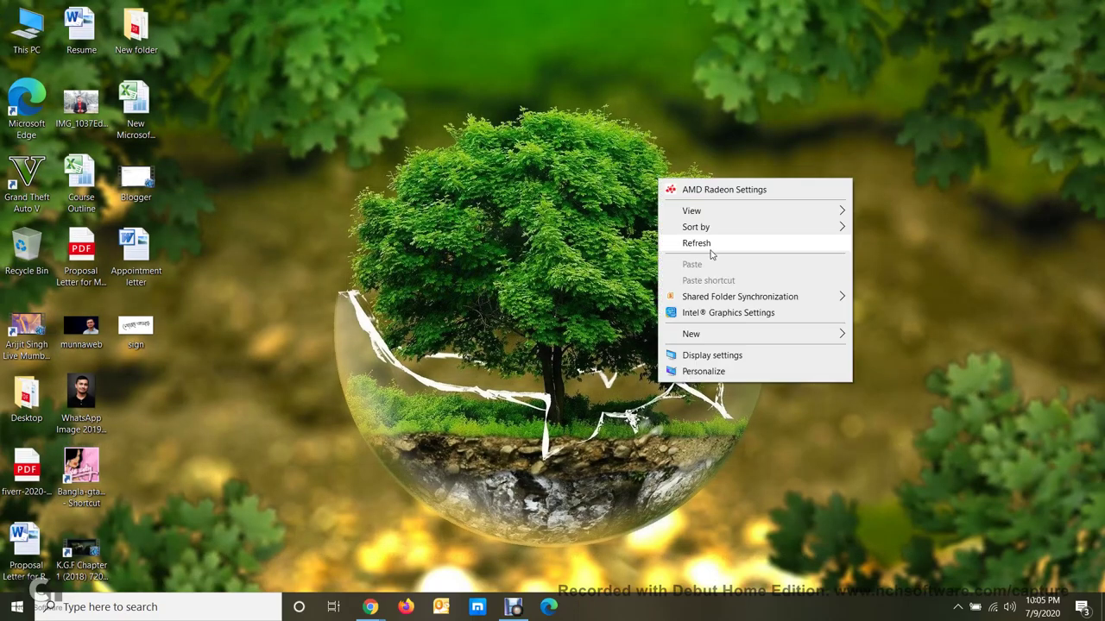
left_click(711, 246)
Switch to the Fiverr Buyer Requests page in Chrome and reload it.
left_click(369, 607)
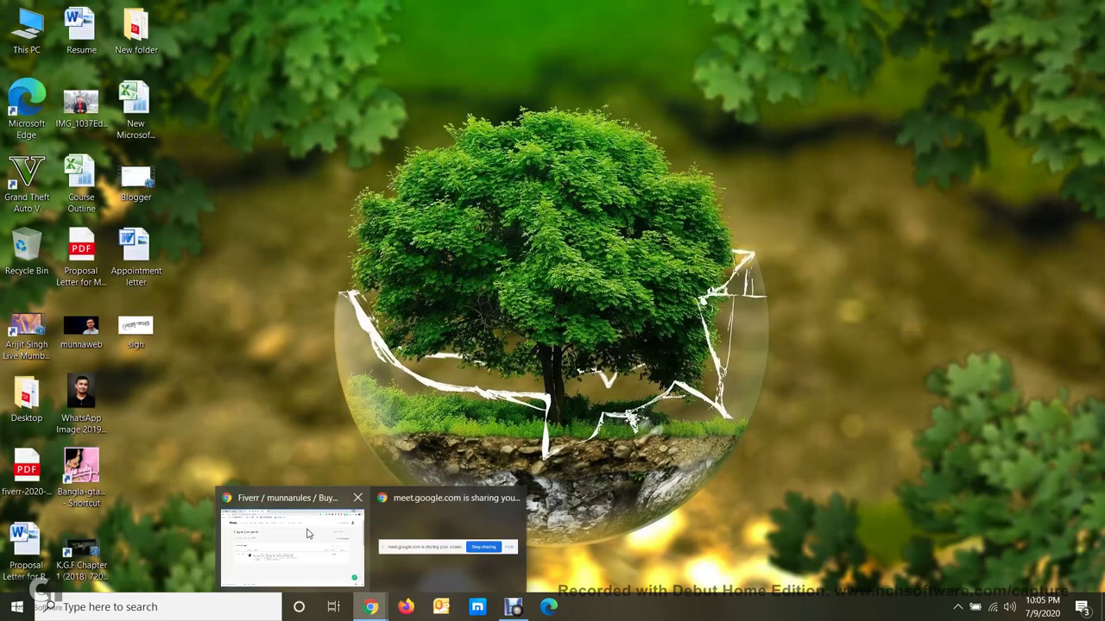
left_click(309, 535)
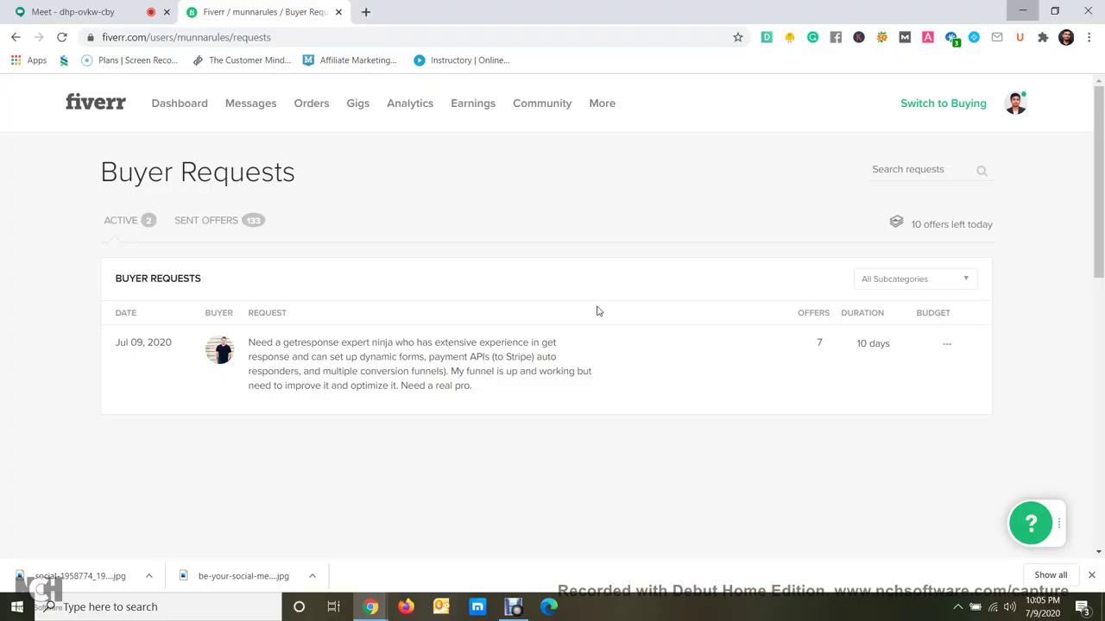
left_click(61, 37)
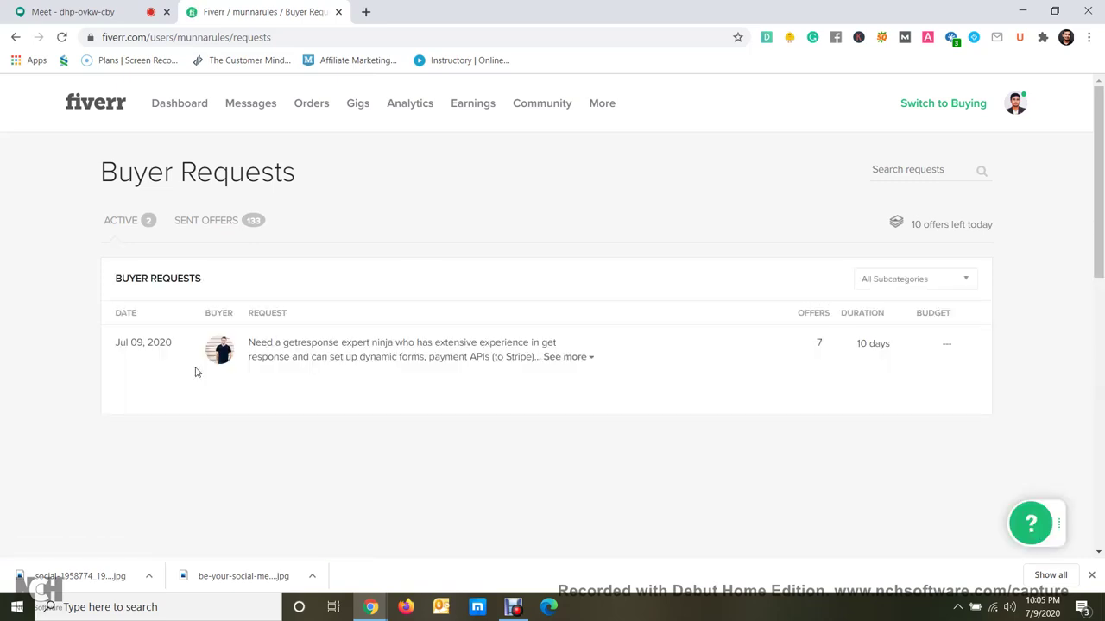
Look over the live getresponse expert request and highlight the page's Buyer Requests heading.
mouse_move(240, 349)
mouse_move(535, 331)
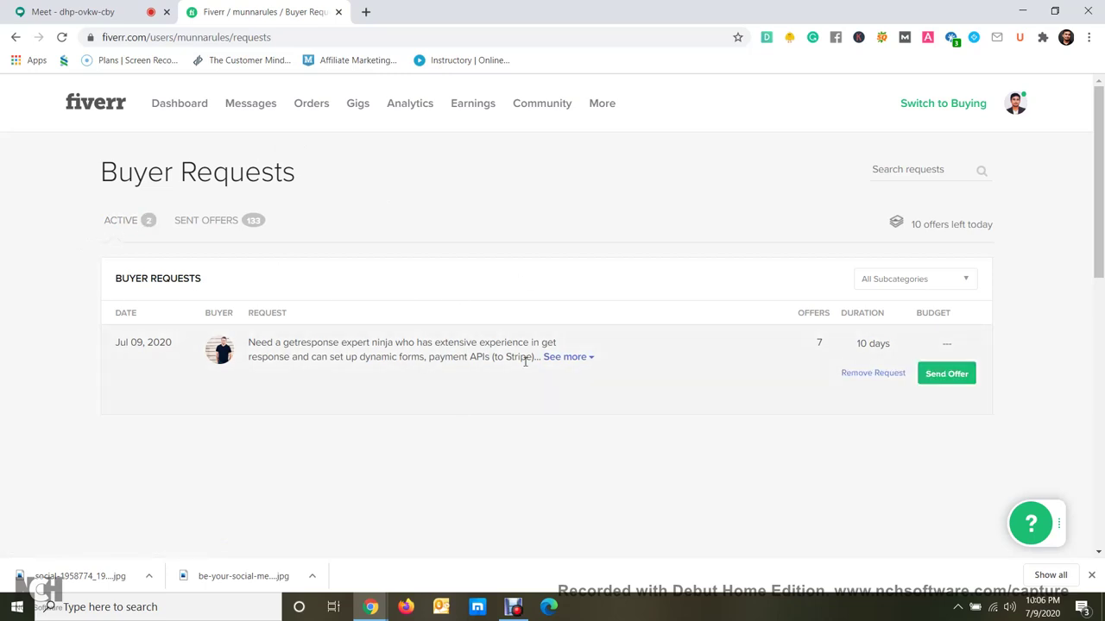
left_click_drag(299, 179, 99, 175)
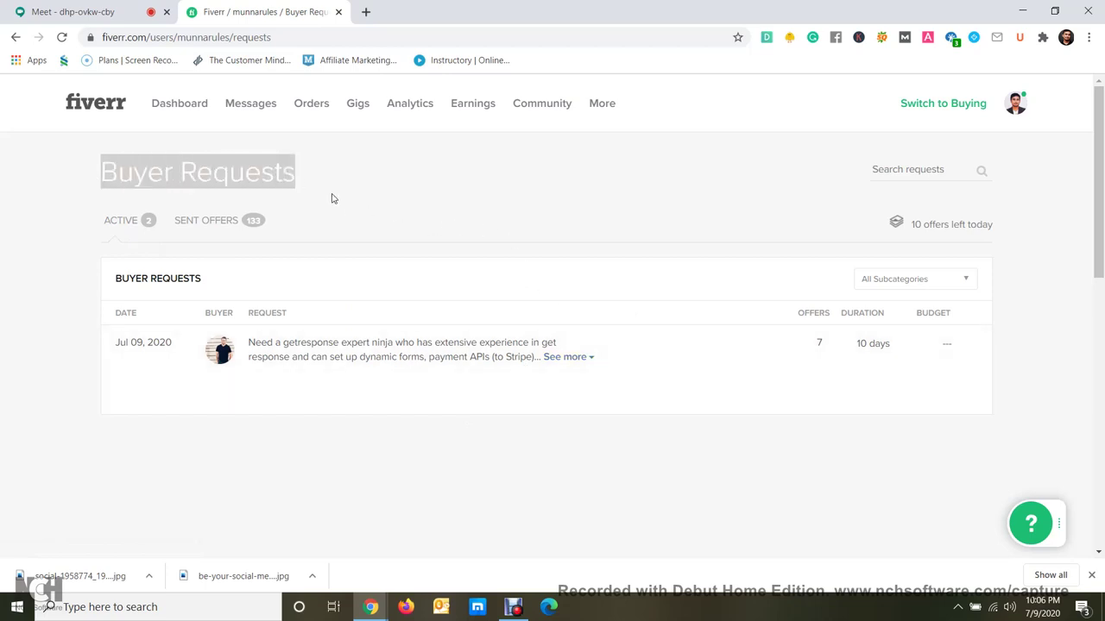
Check the getresponse request's duration and budget, and expand its full description.
left_click(370, 373)
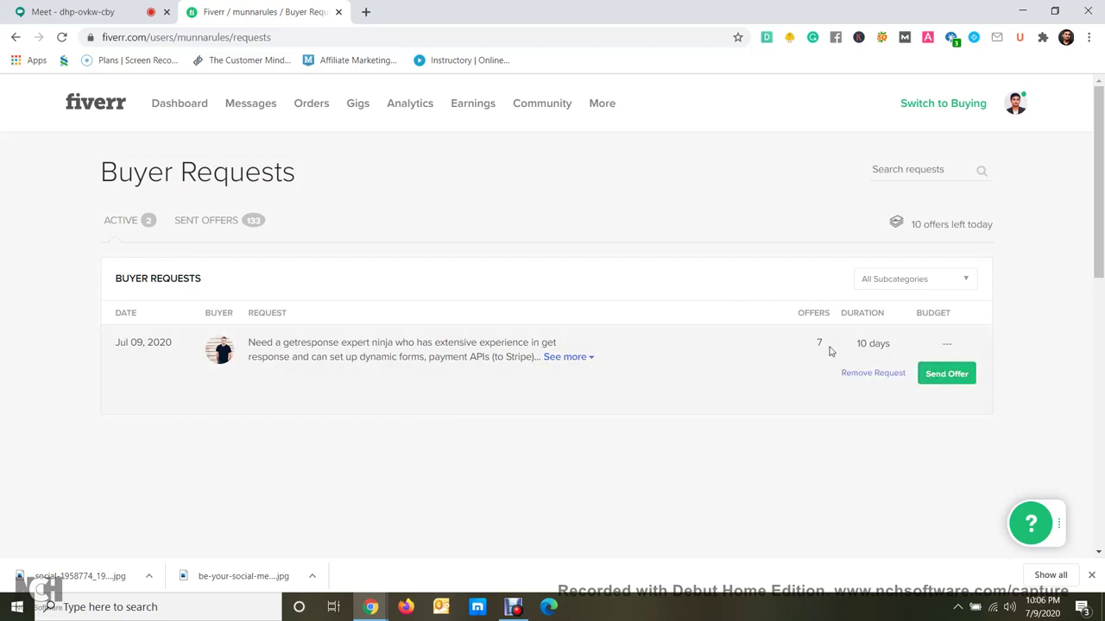
triple_click(880, 343)
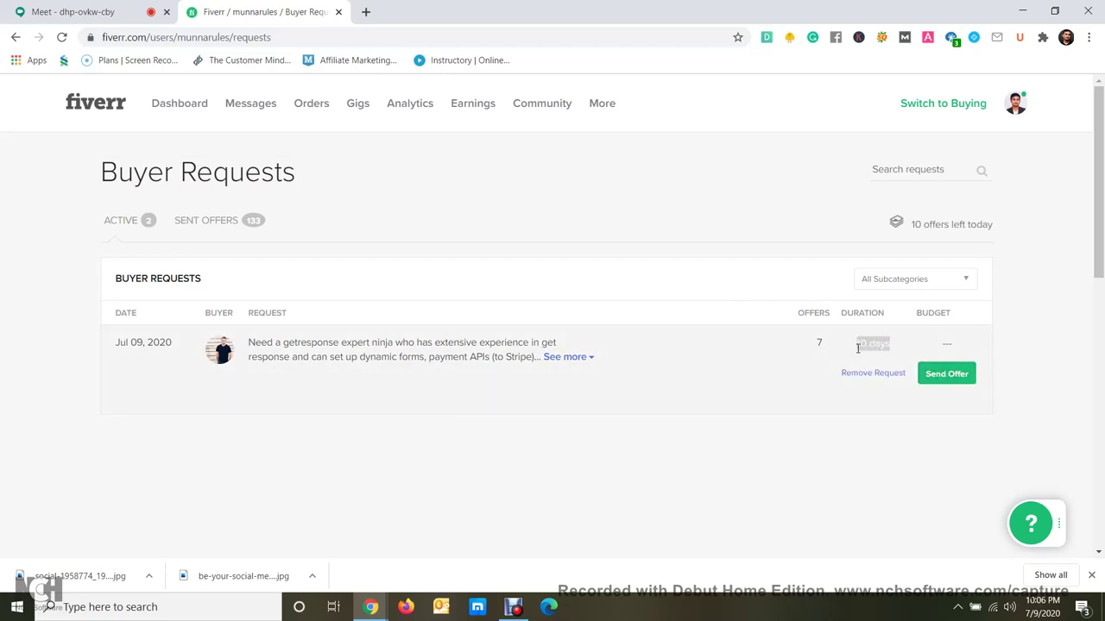
left_click(955, 344)
left_click(561, 358)
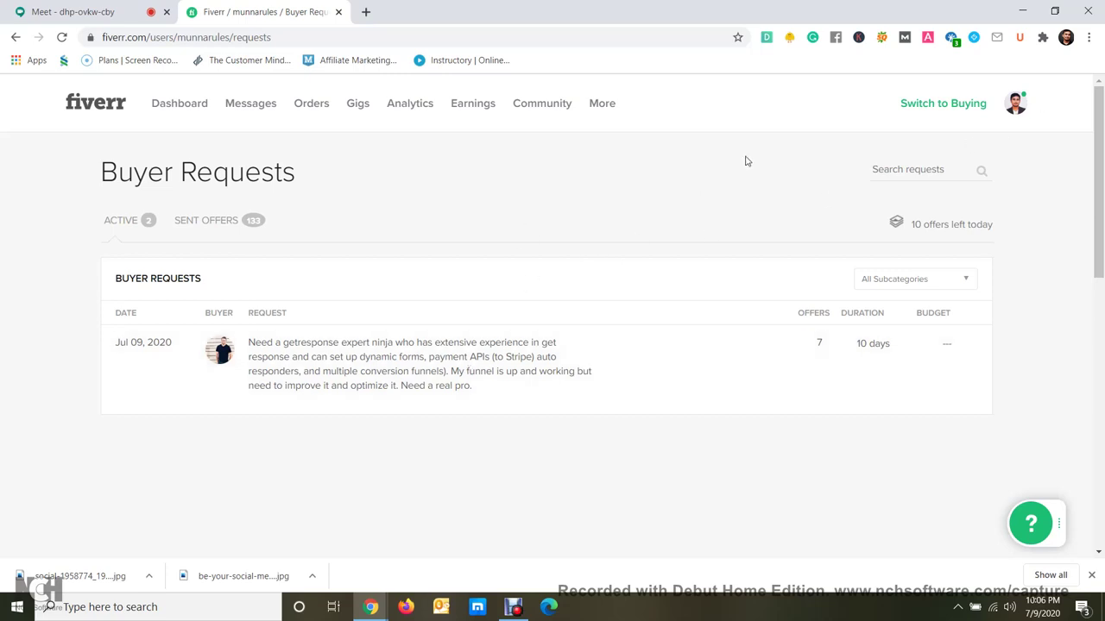
Open the seller's own Fiverr profile page from the account options.
right_click(1024, 105)
left_click(897, 136)
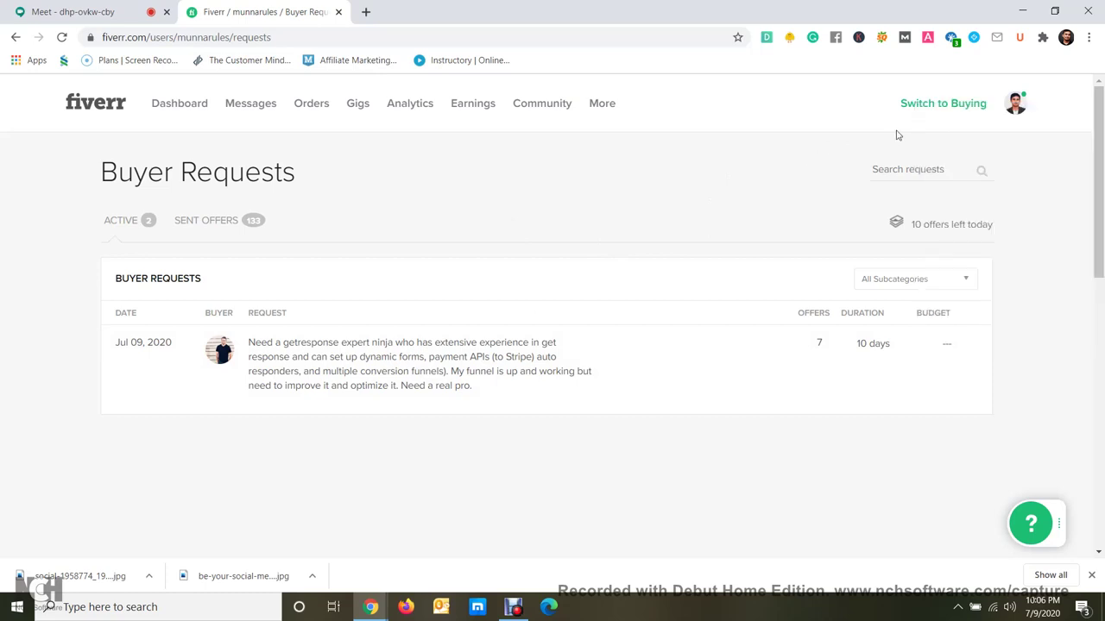
right_click(1021, 103)
left_click(993, 137)
left_click(1015, 106)
left_click(918, 148)
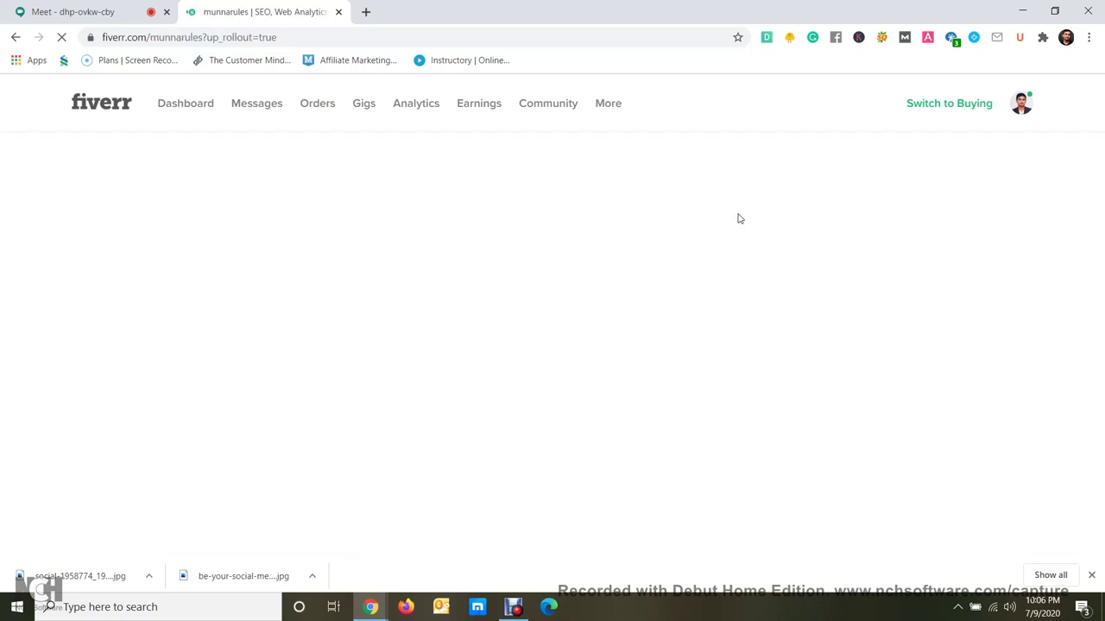
Review the skills listed on the seller profile and return to the active gigs.
scroll(321, 274, "down", 10)
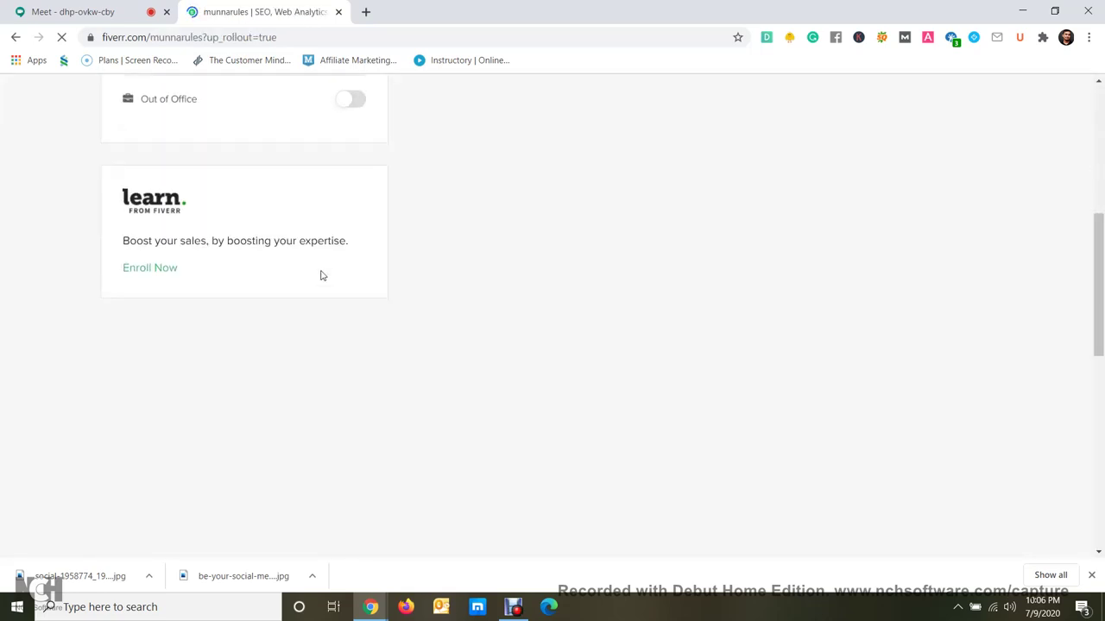
scroll(321, 275, "down", 8)
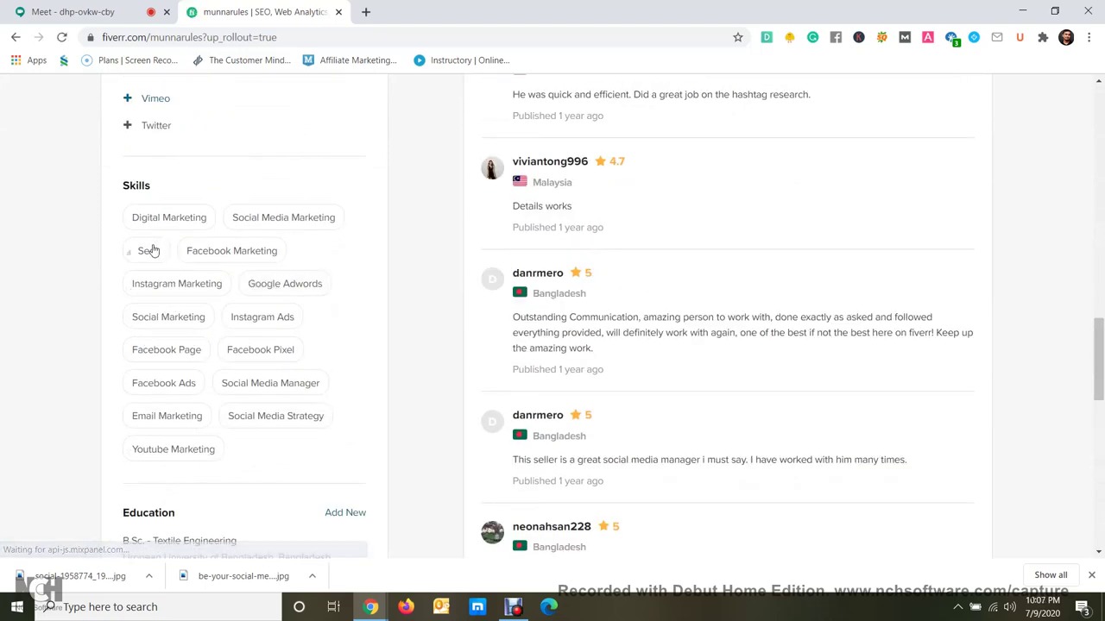
left_click_drag(146, 251, 311, 252)
scroll(311, 252, "down", 6)
scroll(234, 281, "up", 6)
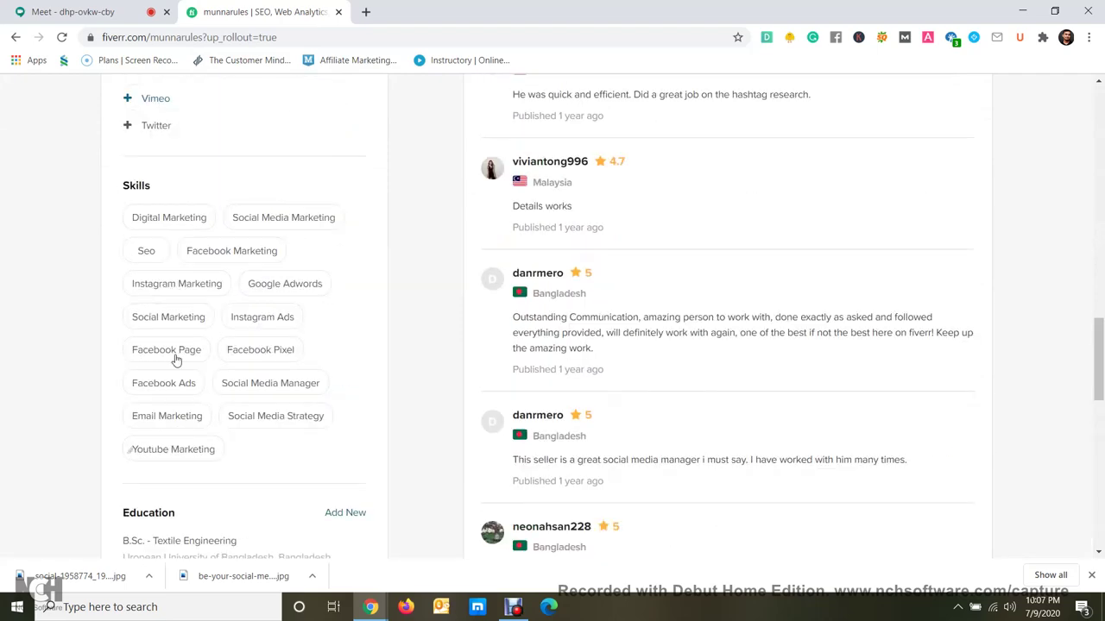
scroll(231, 366, "up", 10)
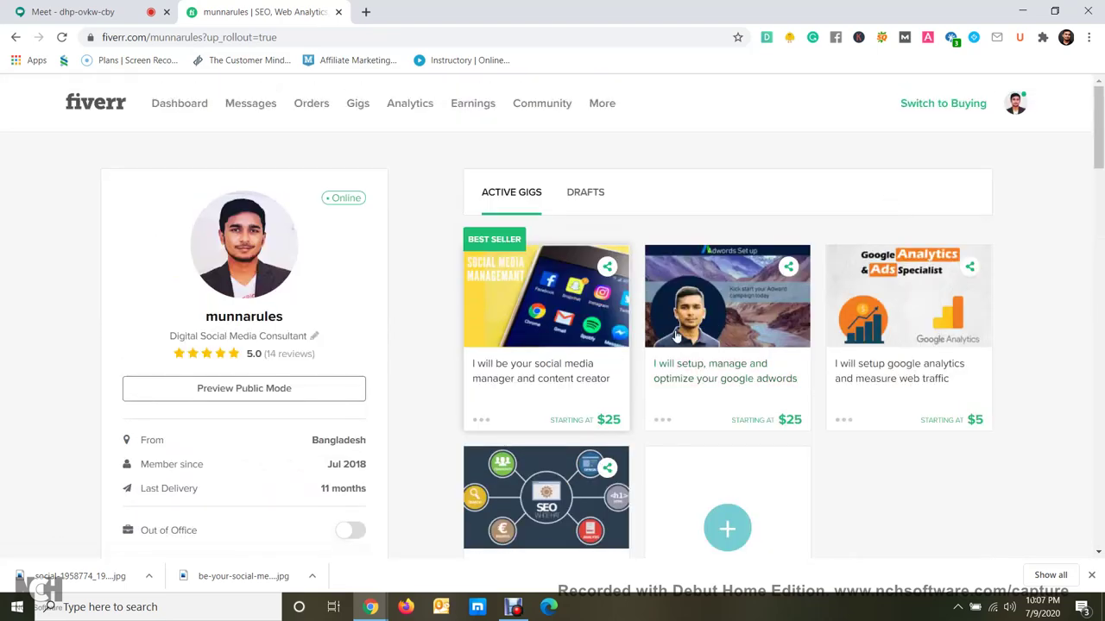
Return to the Buyer Requests page and expand the full text of the getresponse request.
mouse_move(606, 115)
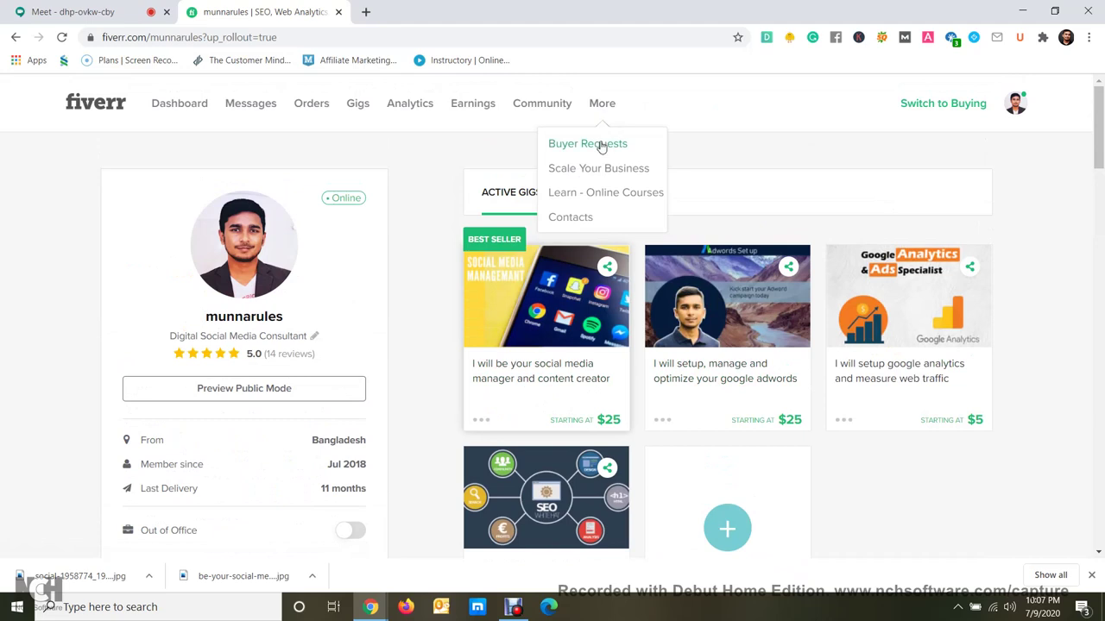
left_click(601, 147)
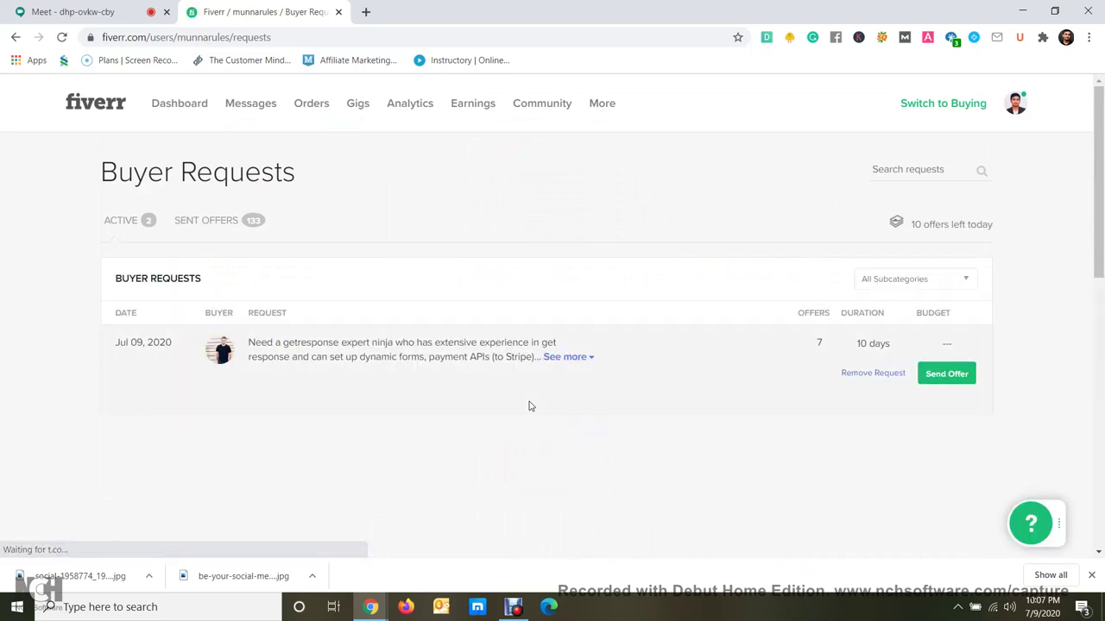
left_click(556, 358)
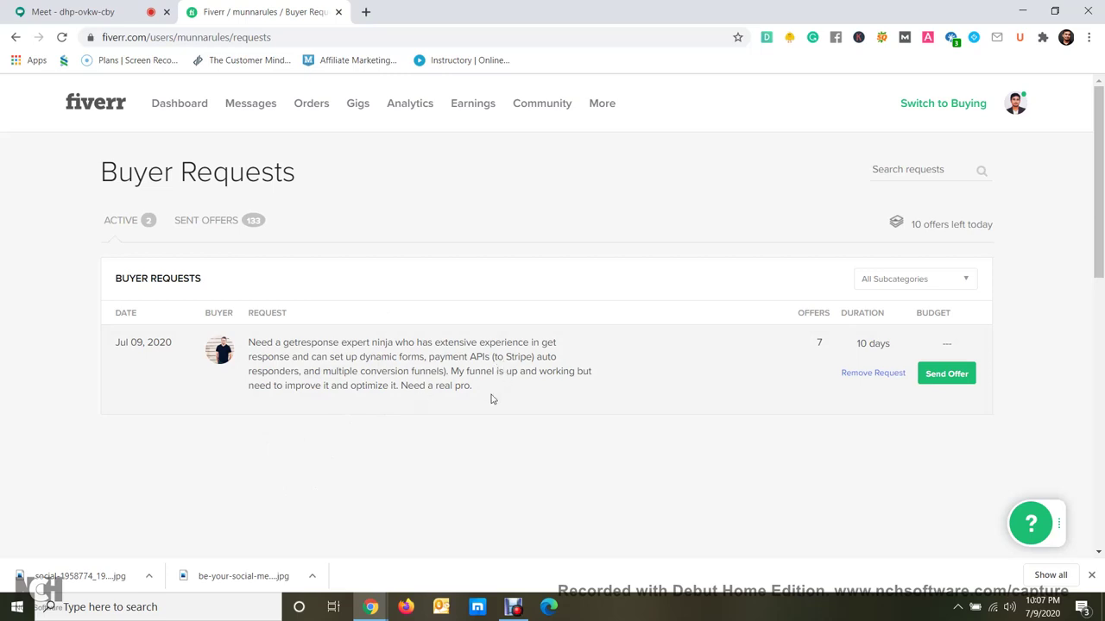
Highlight the getresponse request's description and the daily remaining offers note to point them out.
left_click_drag(485, 397, 299, 340)
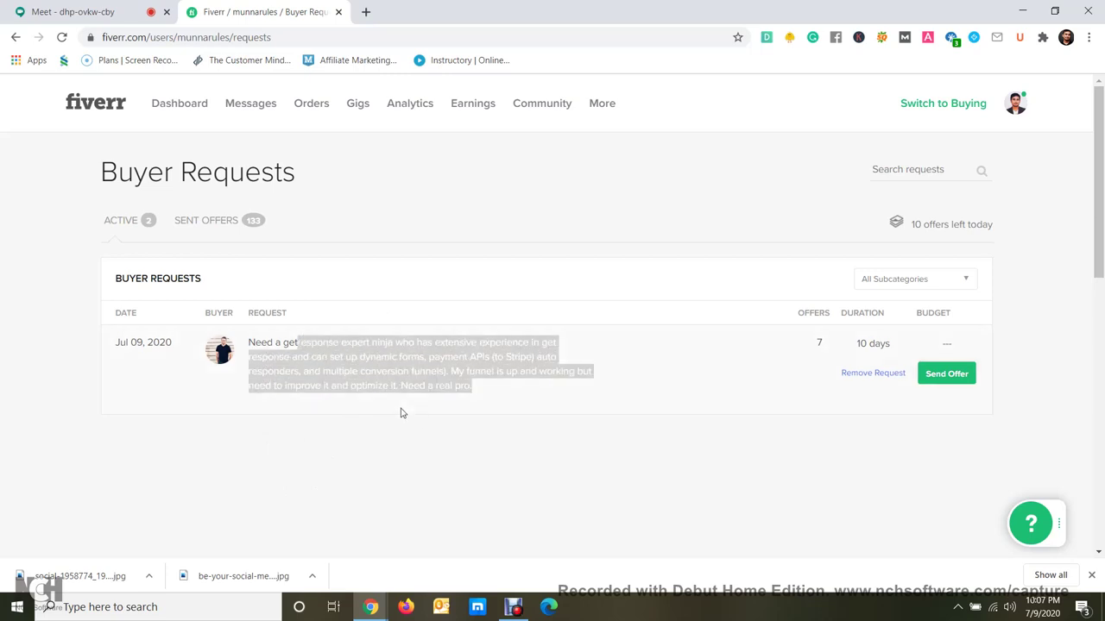
left_click(335, 268)
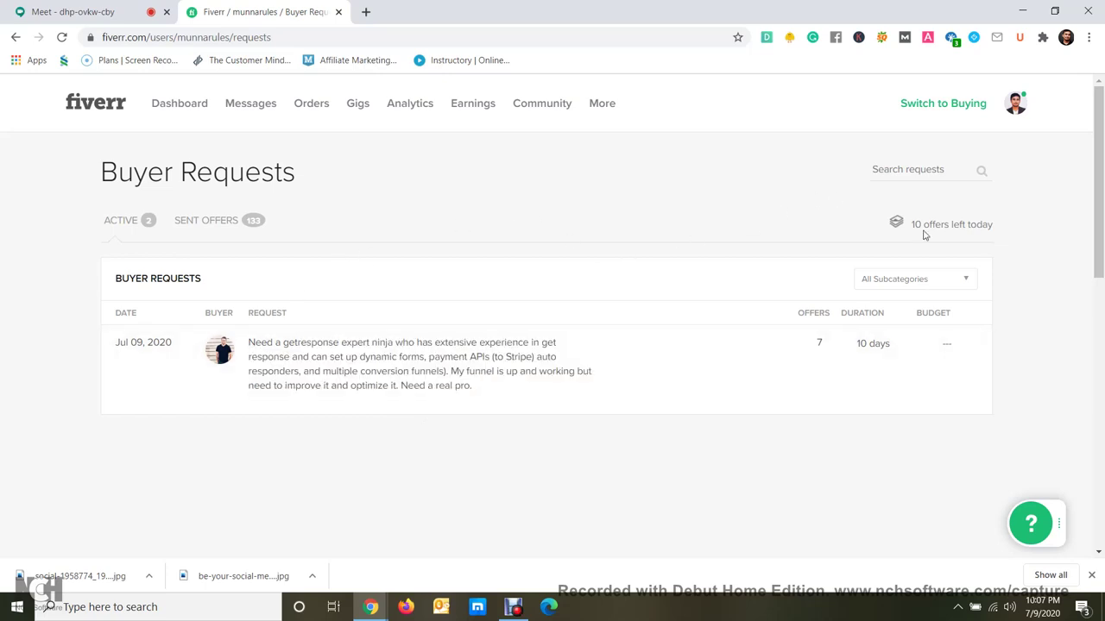
left_click_drag(913, 227, 987, 226)
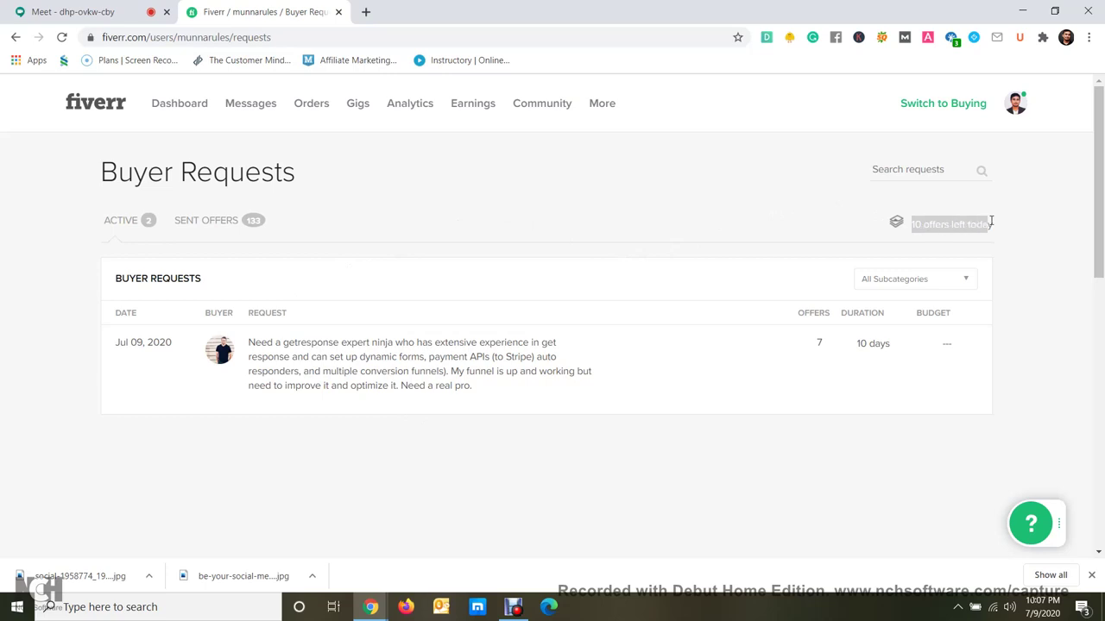
left_click(1000, 225)
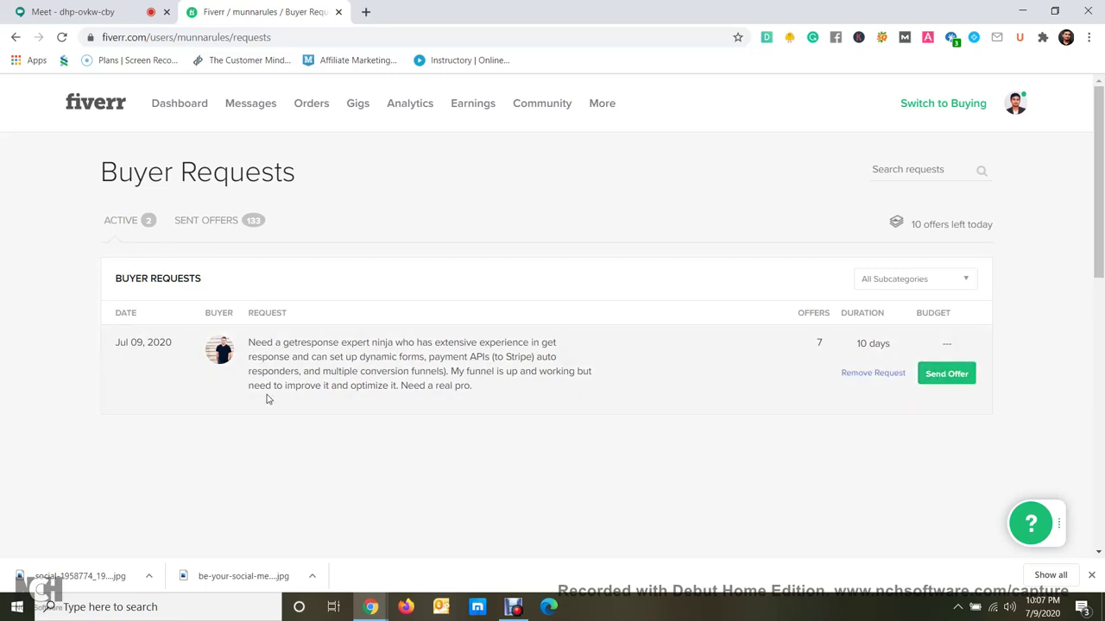
Start an offer for the getresponse request and read the buyer's description above the gig choices.
left_click(947, 374)
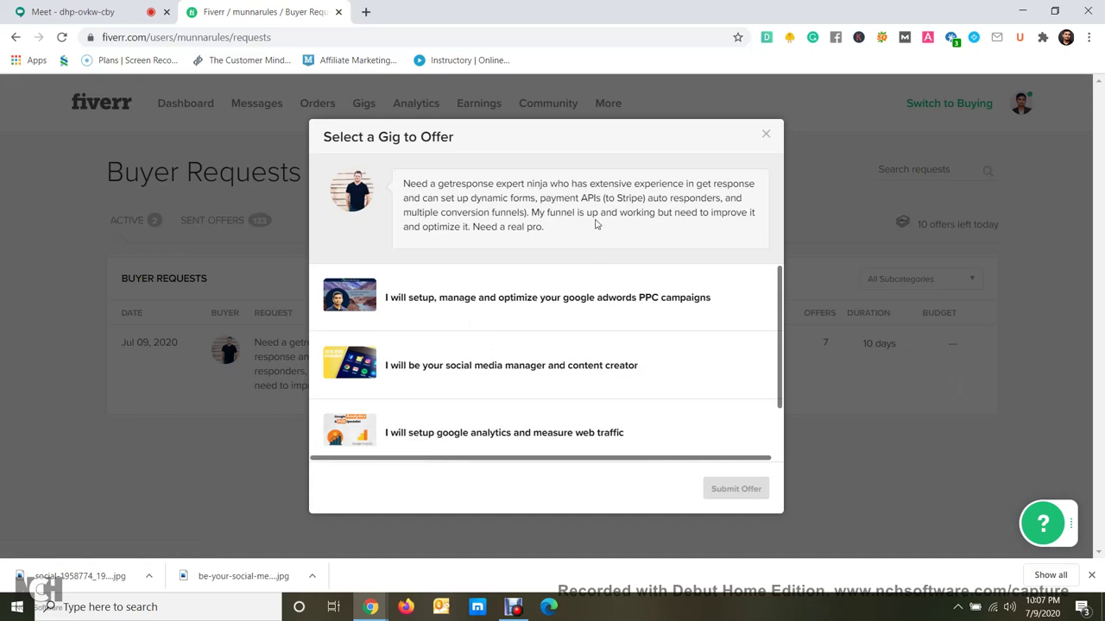
mouse_move(571, 233)
left_mouse_down()
mouse_move(475, 203)
mouse_move(576, 232)
left_mouse_up()
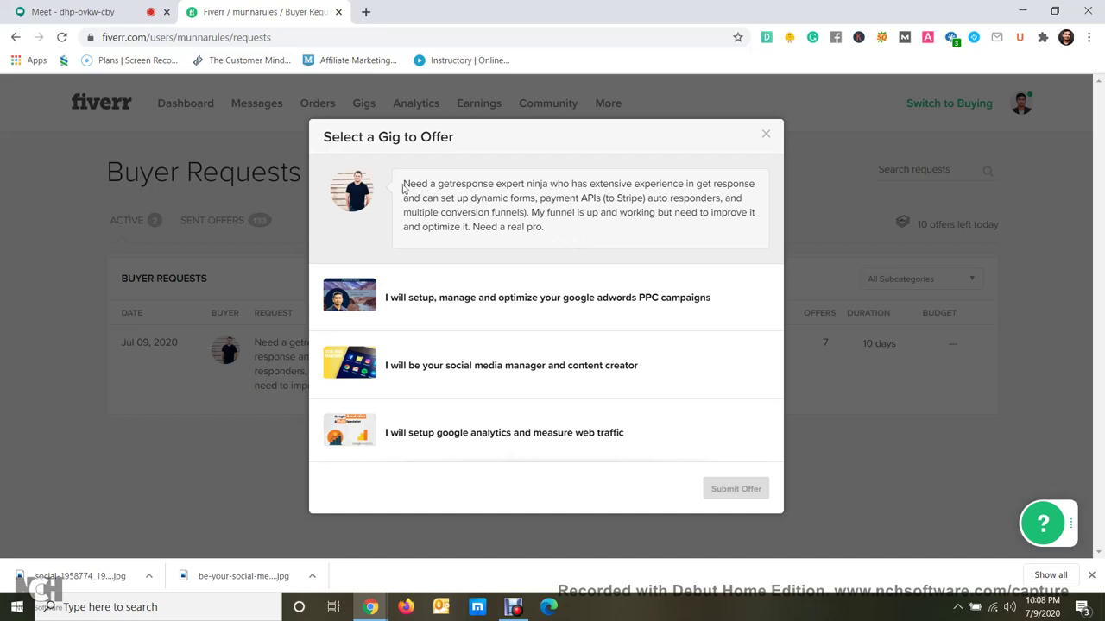
left_click_drag(405, 184, 562, 239)
left_click(538, 230)
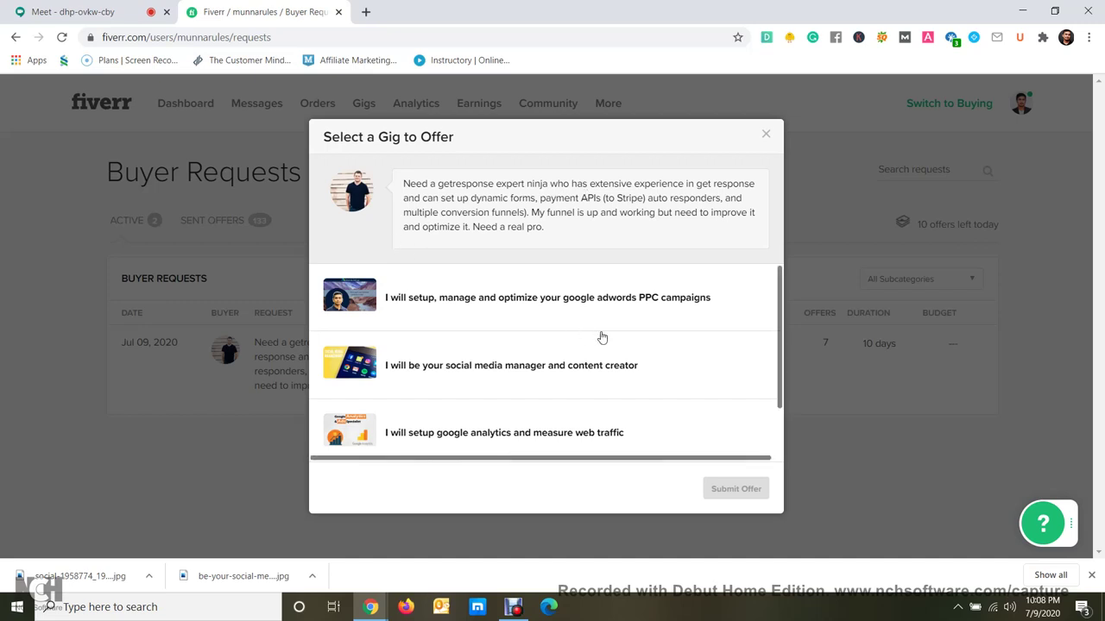
Look through the gigs available for the offer and highlight the buyer's whole request text.
scroll(604, 337, "down", 2)
scroll(555, 311, "up", 1)
scroll(457, 311, "down", 1)
scroll(582, 337, "up", 1)
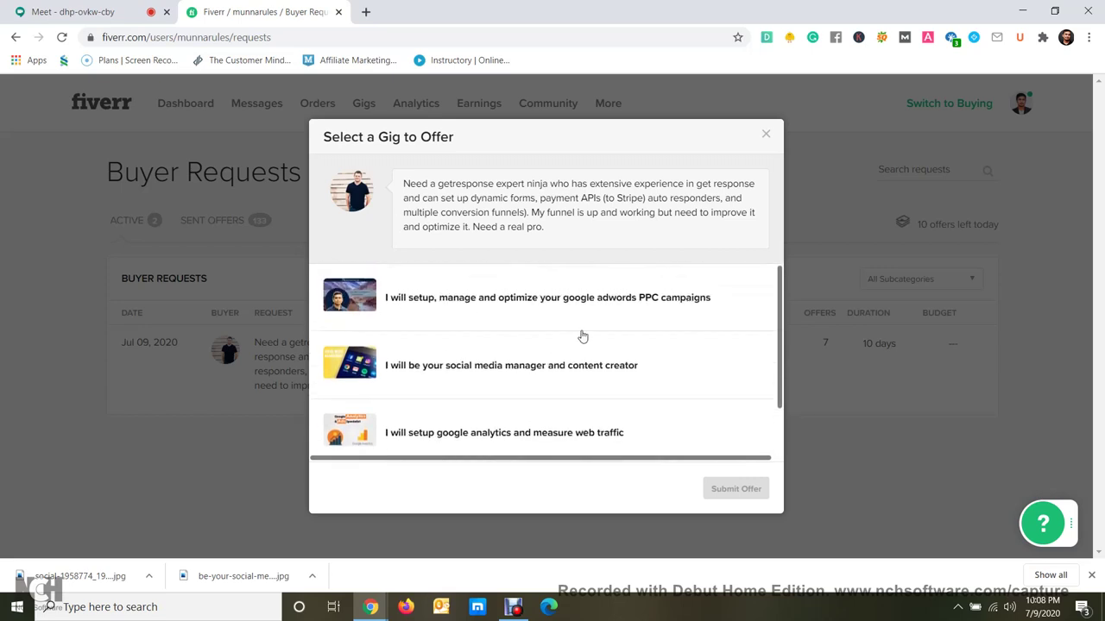
left_click_drag(402, 184, 530, 213)
triple_click(568, 234)
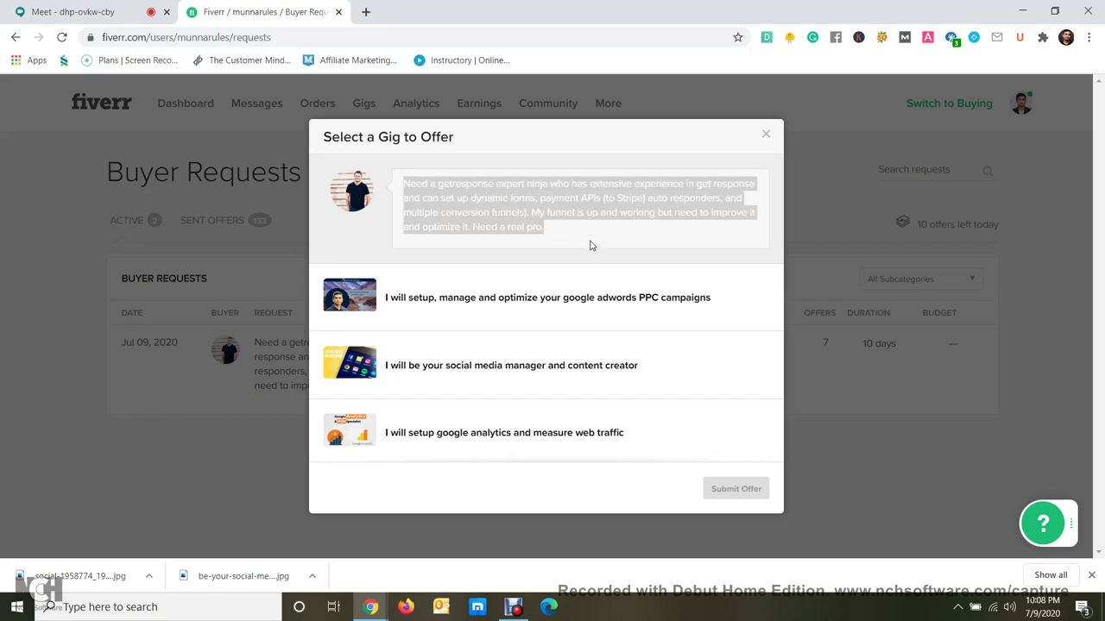
left_click(596, 235)
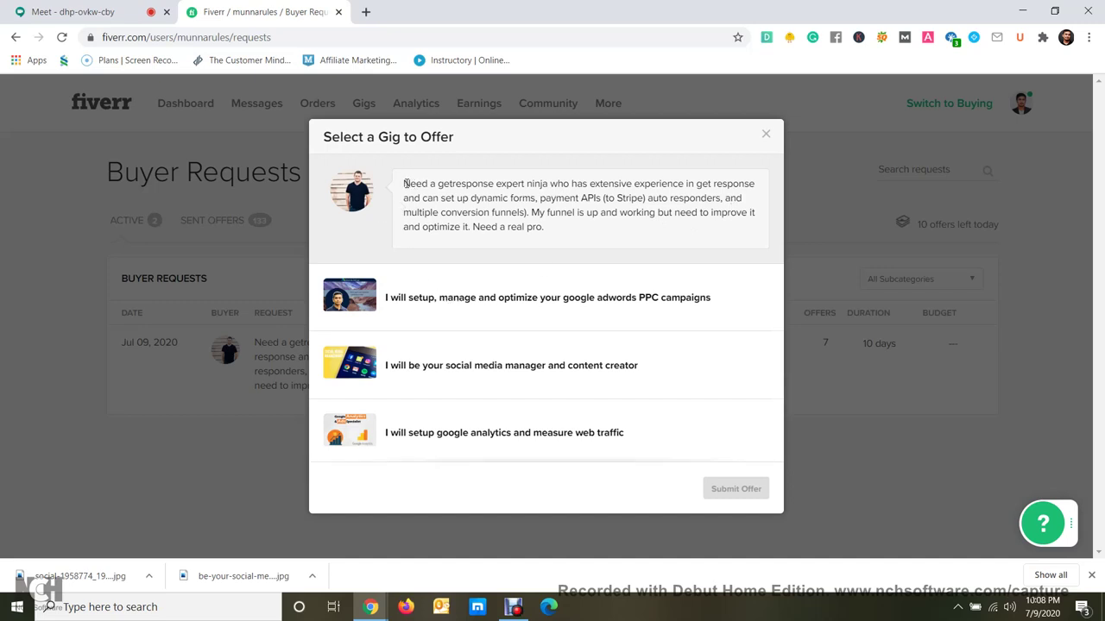
Reread the buyer's request in the gig selection dialog, highlighting its text from end to start.
mouse_move(405, 183)
left_mouse_down()
mouse_move(555, 239)
mouse_move(415, 184)
left_mouse_up()
left_click(562, 234)
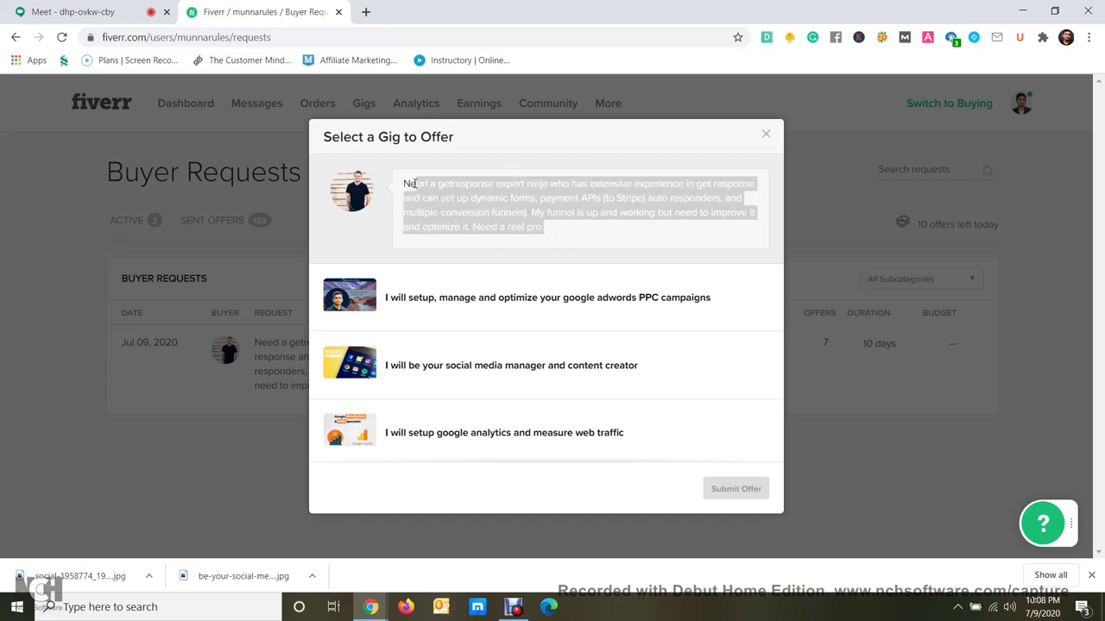
left_click(627, 229)
left_click_drag(548, 239, 403, 183)
left_click(553, 209)
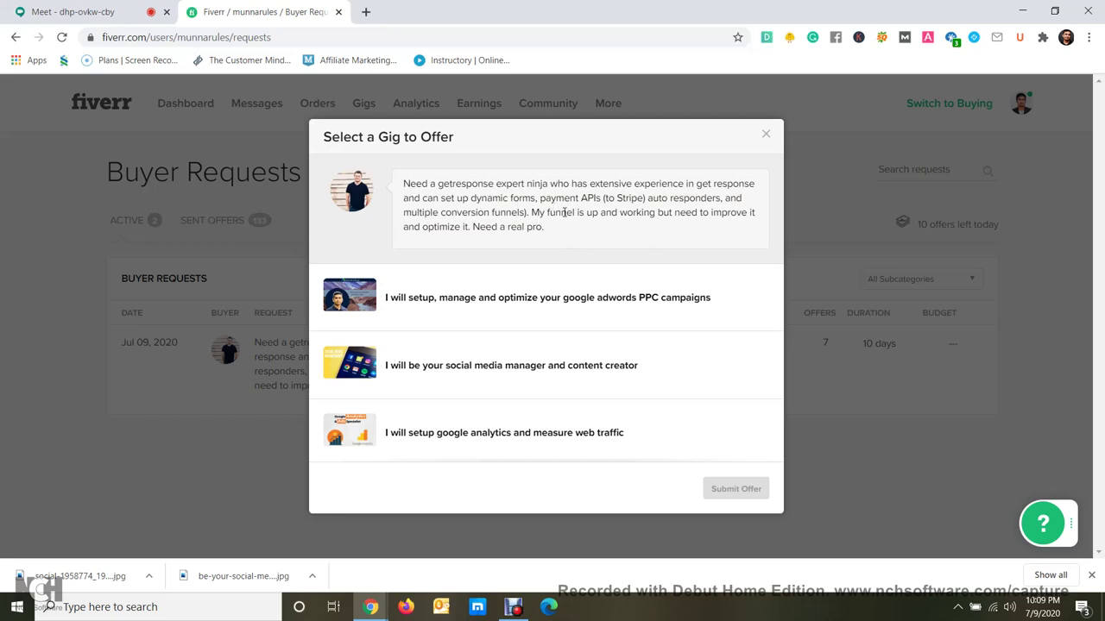
Compare the list of available gigs with the buyer's request to find the most suitable one.
scroll(544, 346, "down", 2)
scroll(532, 314, "up", 2)
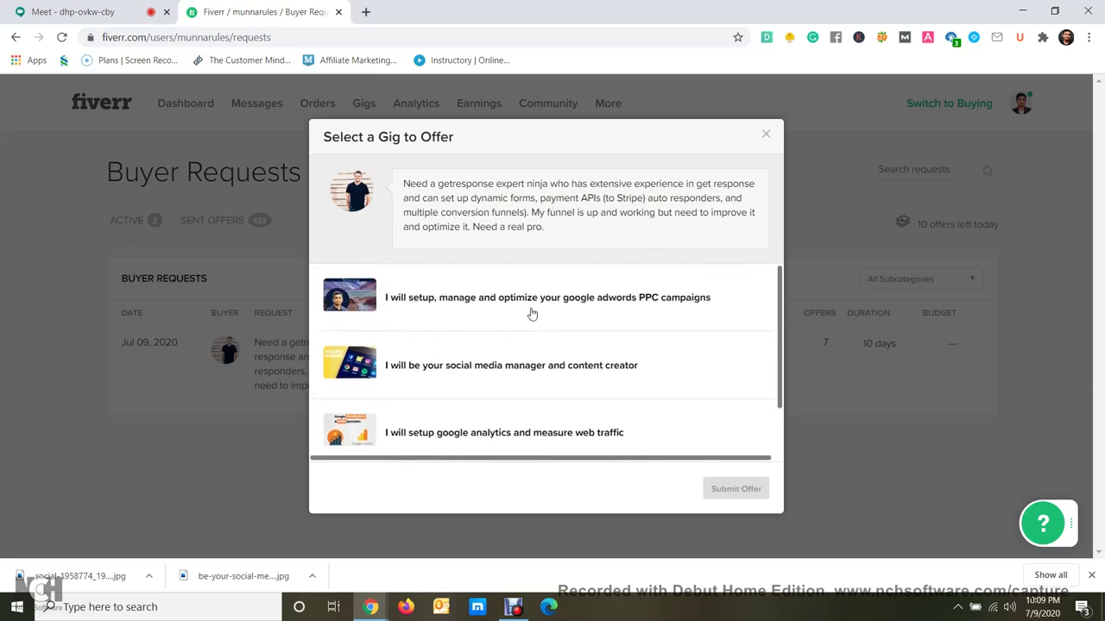
scroll(448, 337, "down", 2)
scroll(449, 414, "up", 2)
scroll(511, 316, "down", 2)
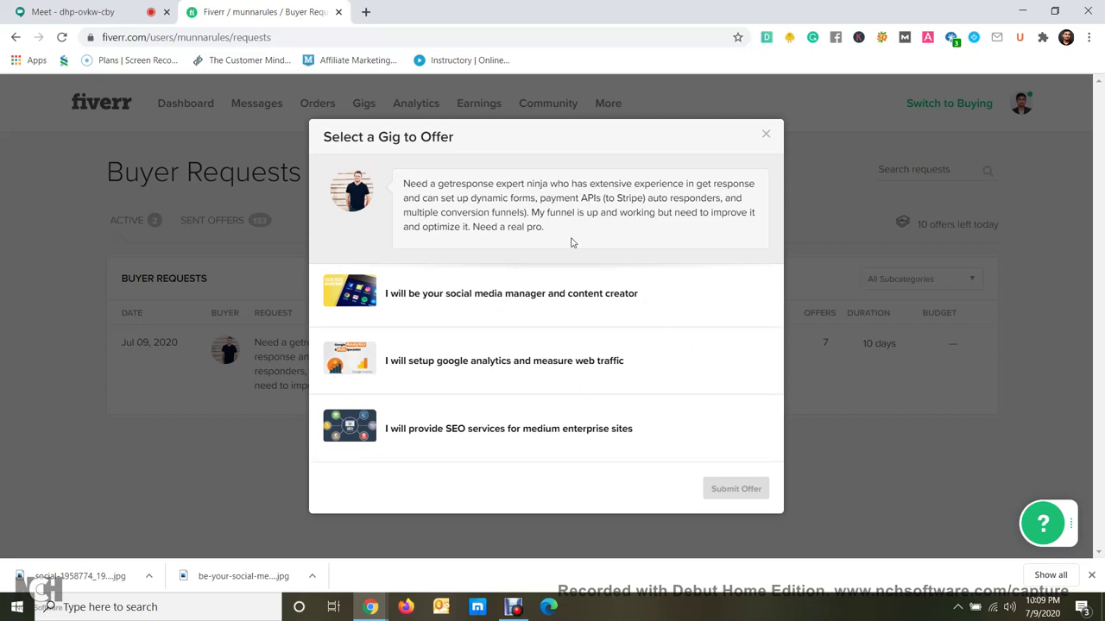
left_click_drag(553, 236, 406, 181)
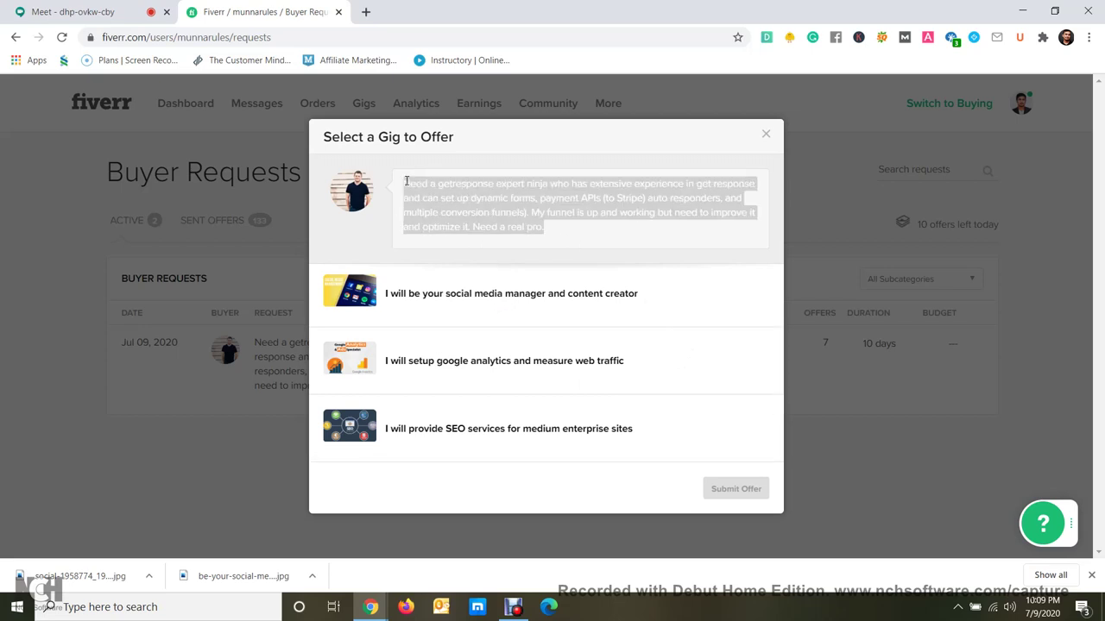
left_click(578, 234)
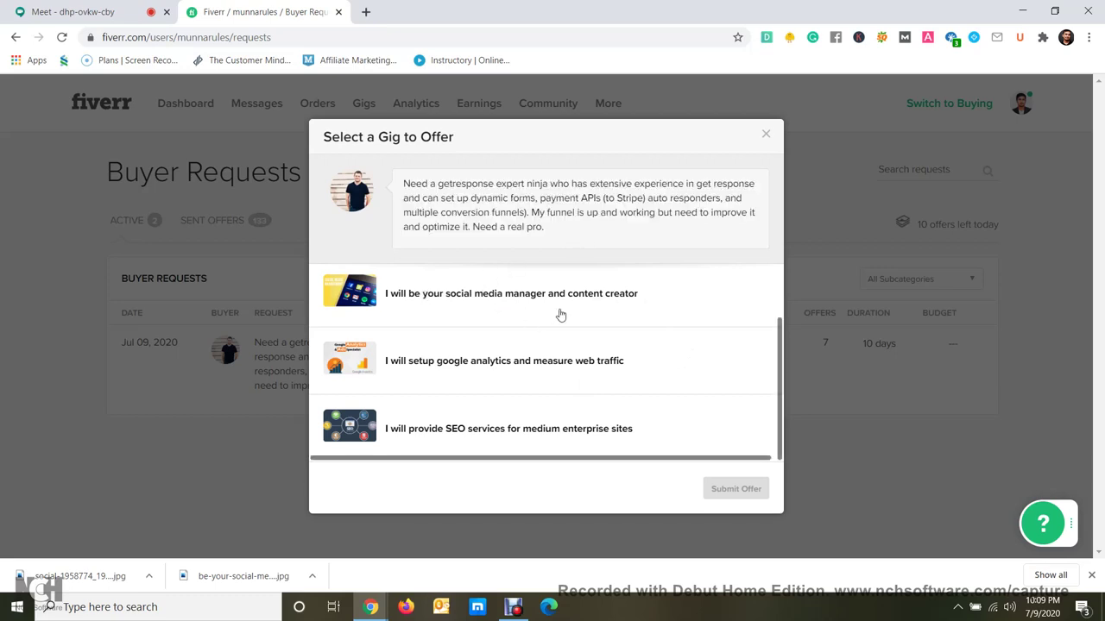
scroll(557, 313, "up", 1)
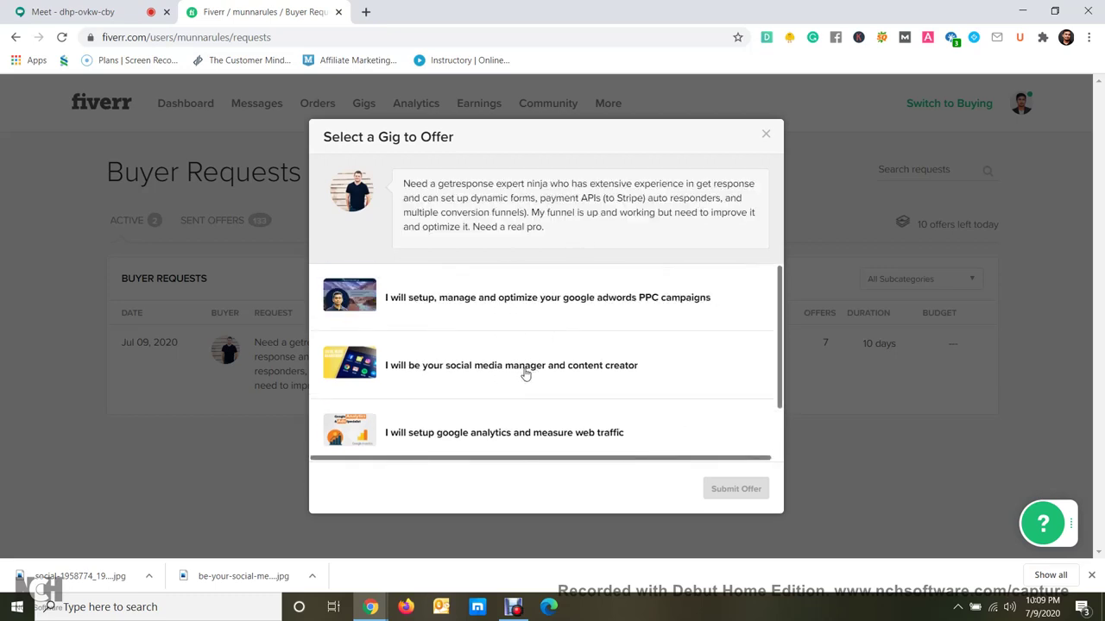
scroll(518, 365, "down", 1)
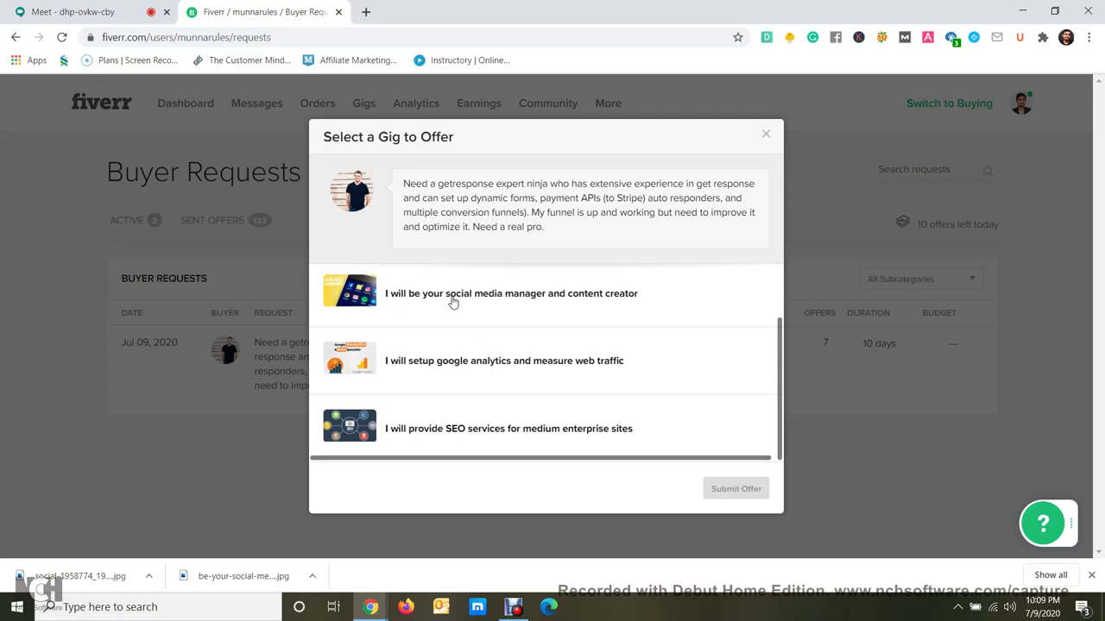
Choose the "I will be your social media manager and content creator" gig and activate the custom offer's description field.
left_click(522, 297)
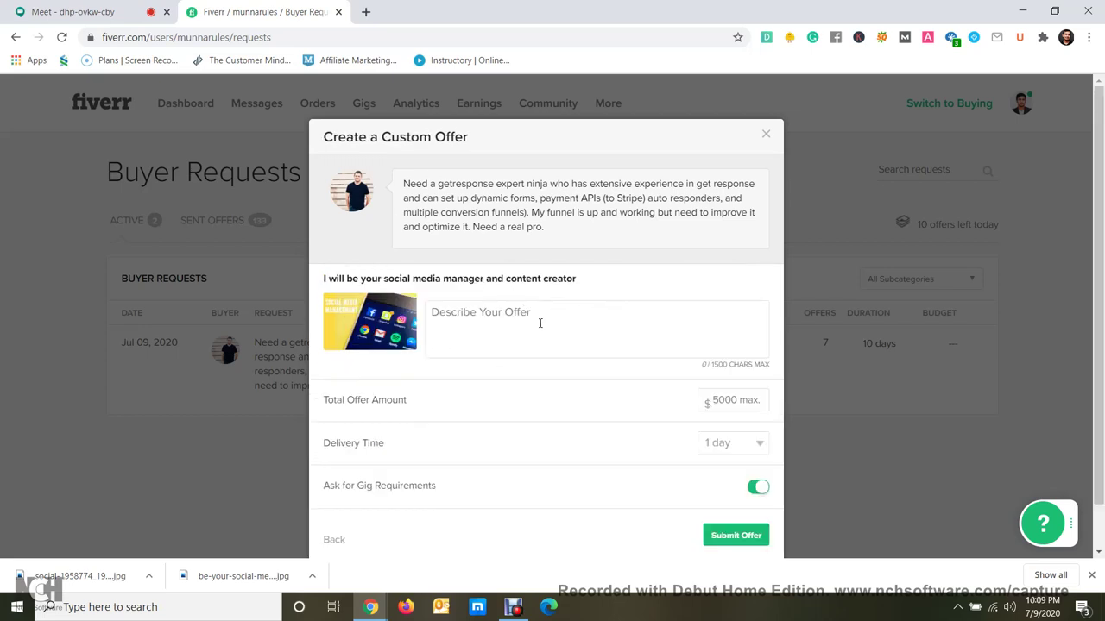
scroll(356, 280, "down", 1)
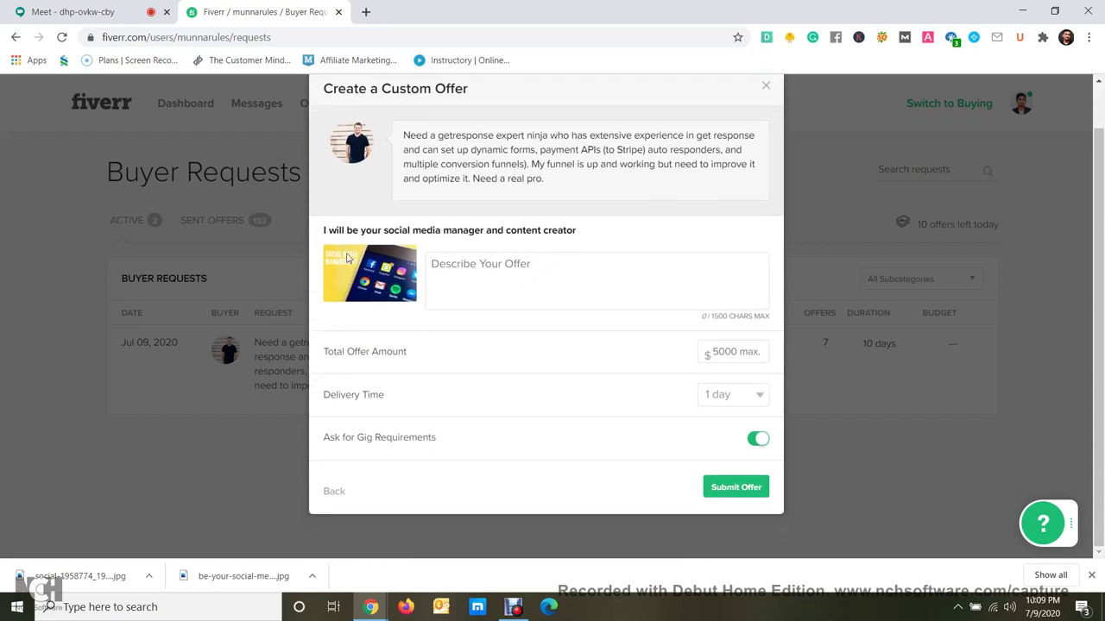
left_click(487, 278)
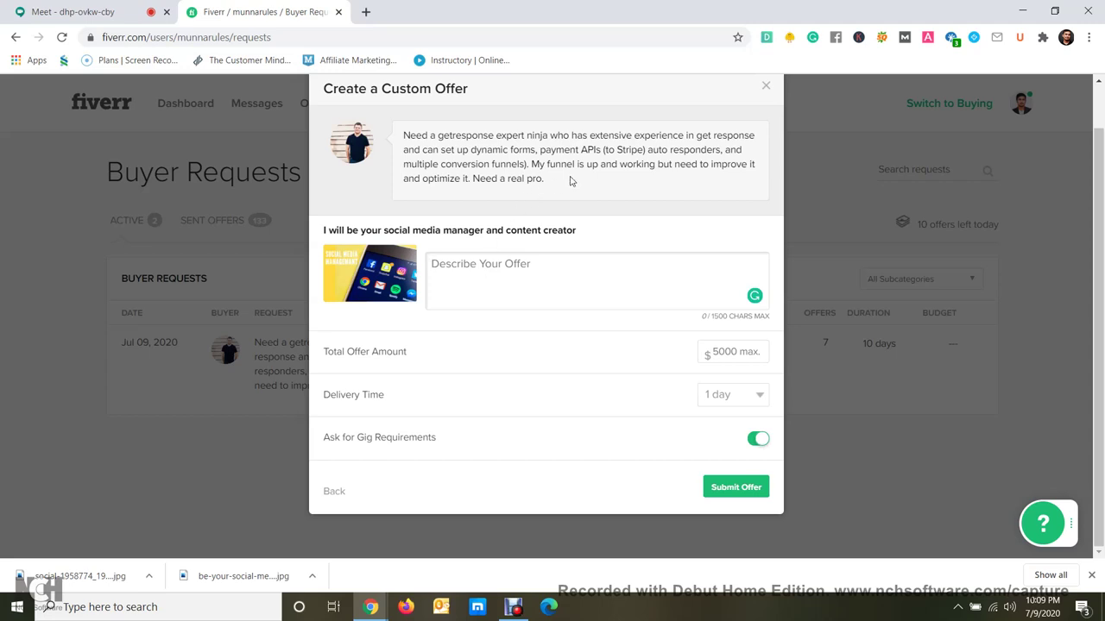
Highlight the buyer's request in the custom offer form and place the cursor in the empty offer description.
left_click_drag(570, 181, 398, 130)
left_click(474, 266)
left_click_drag(545, 179, 406, 135)
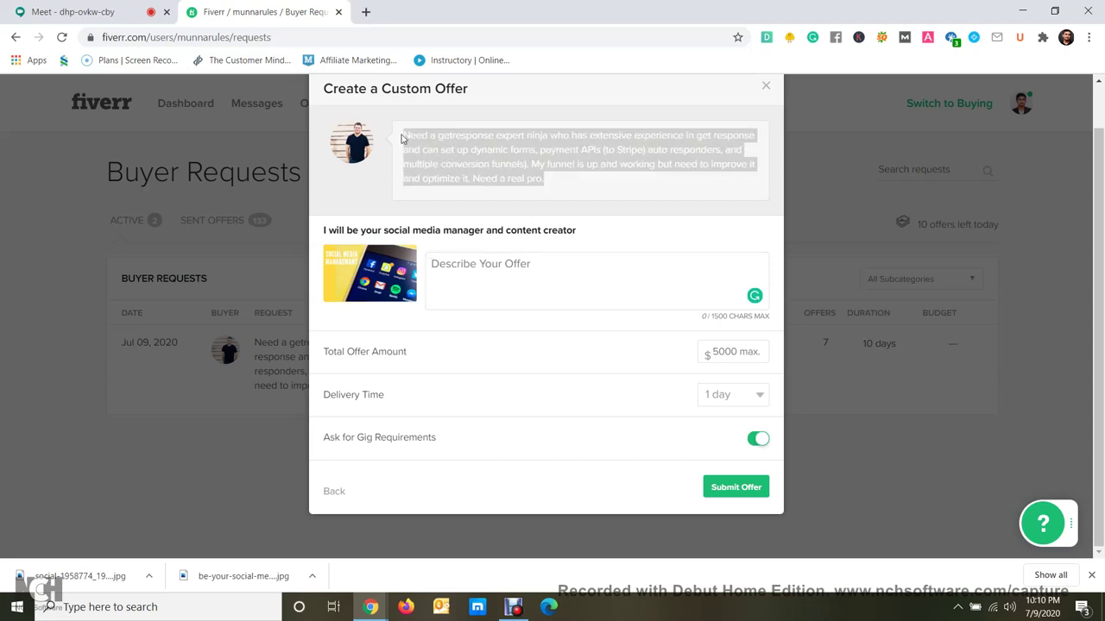
left_click(484, 271)
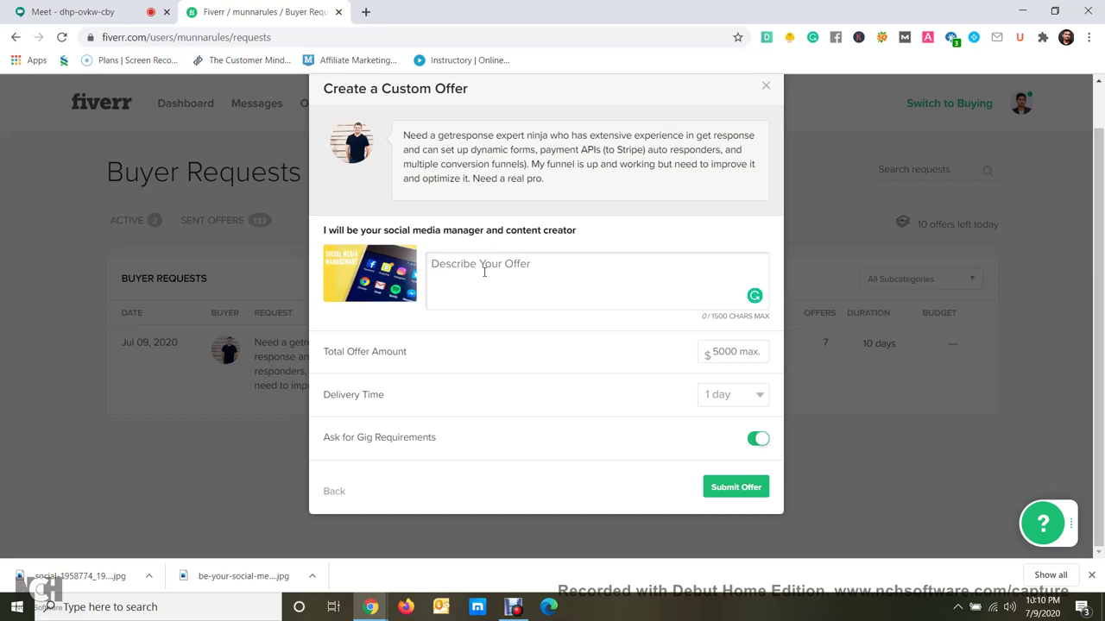
Begin the offer description with "Hello there. I just saw your requirement and understand properly.", accepting the suggested spelling of "requirement".
type("Hell")
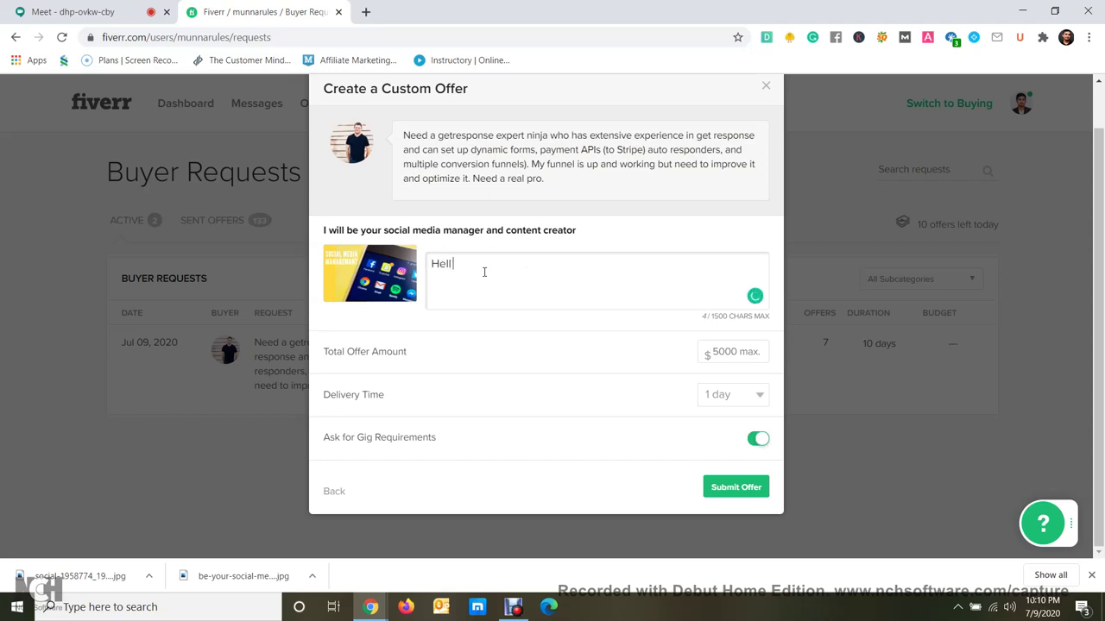
type("o there. I just")
type("saw your req")
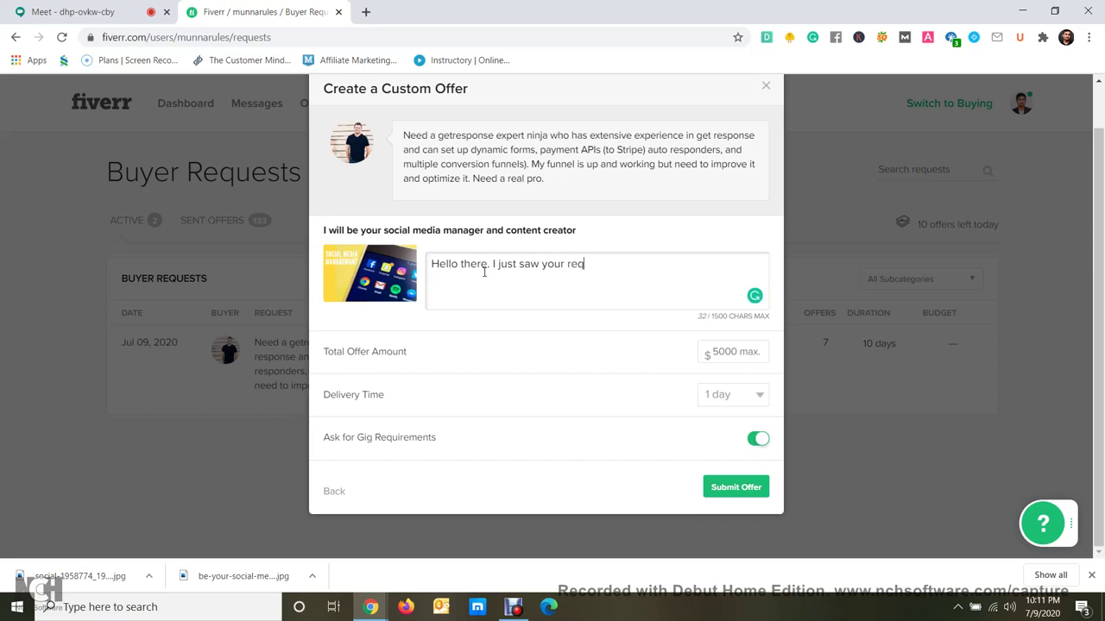
type("uirment and")
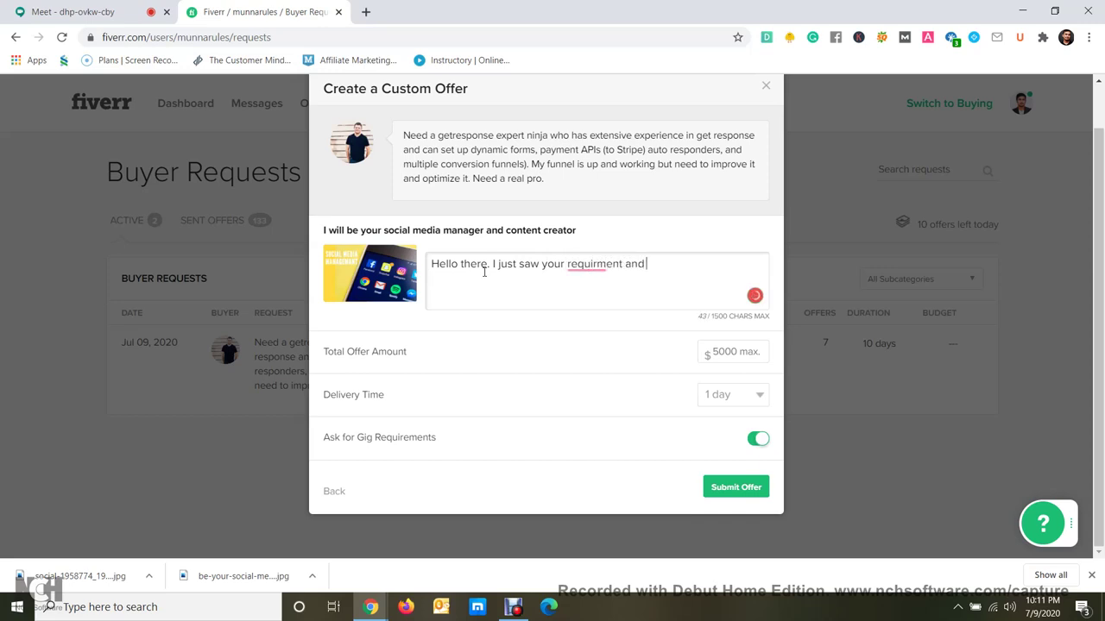
type(" understand properly")
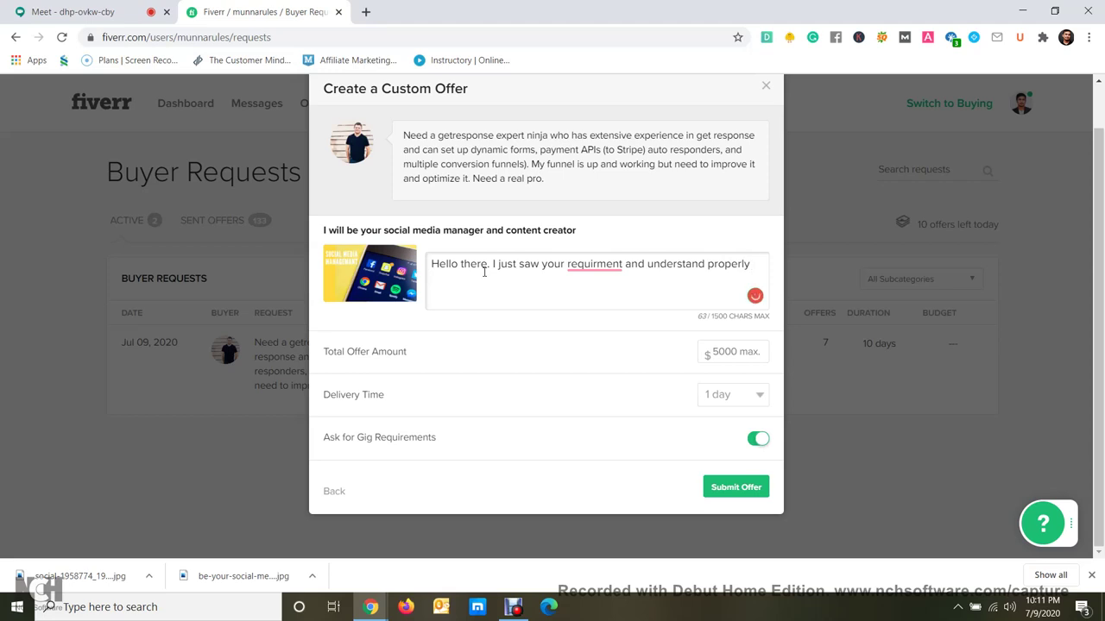
mouse_move(611, 264)
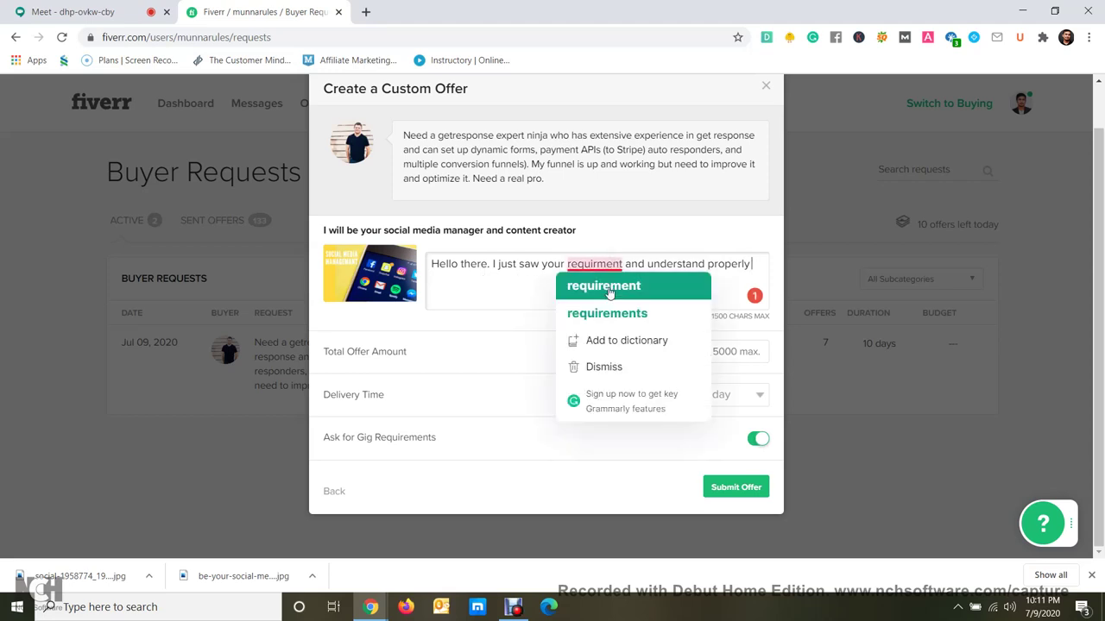
left_click(609, 287)
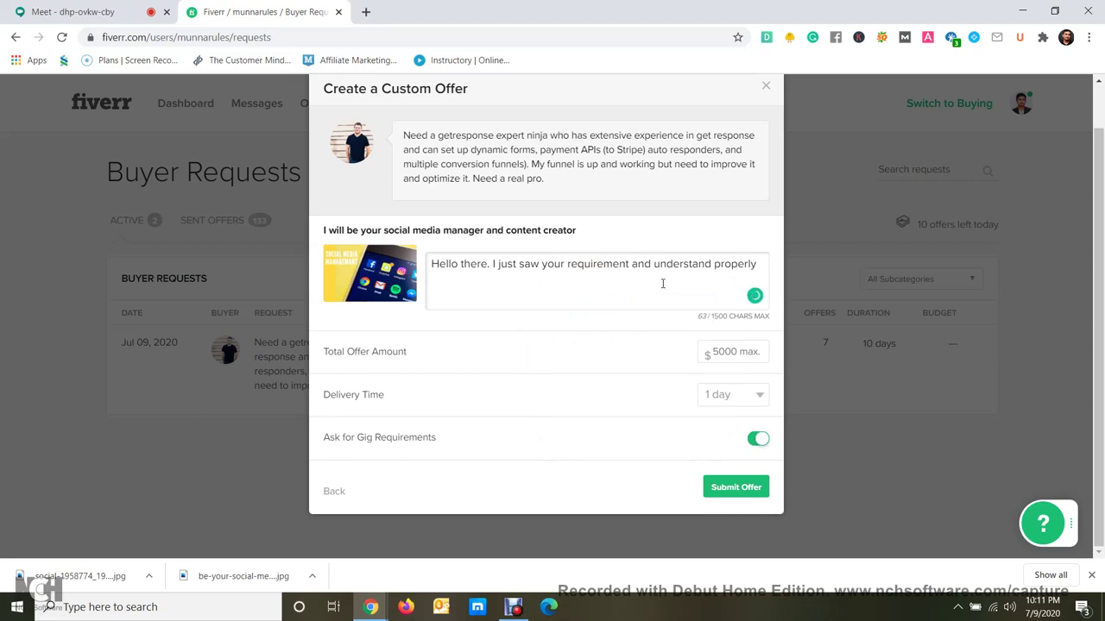
left_click(757, 264)
type(".")
Continue the offer description with "You need 4000 hr watch time and 1000 subscriber on your food".
key("Return")
type("You need 4000")
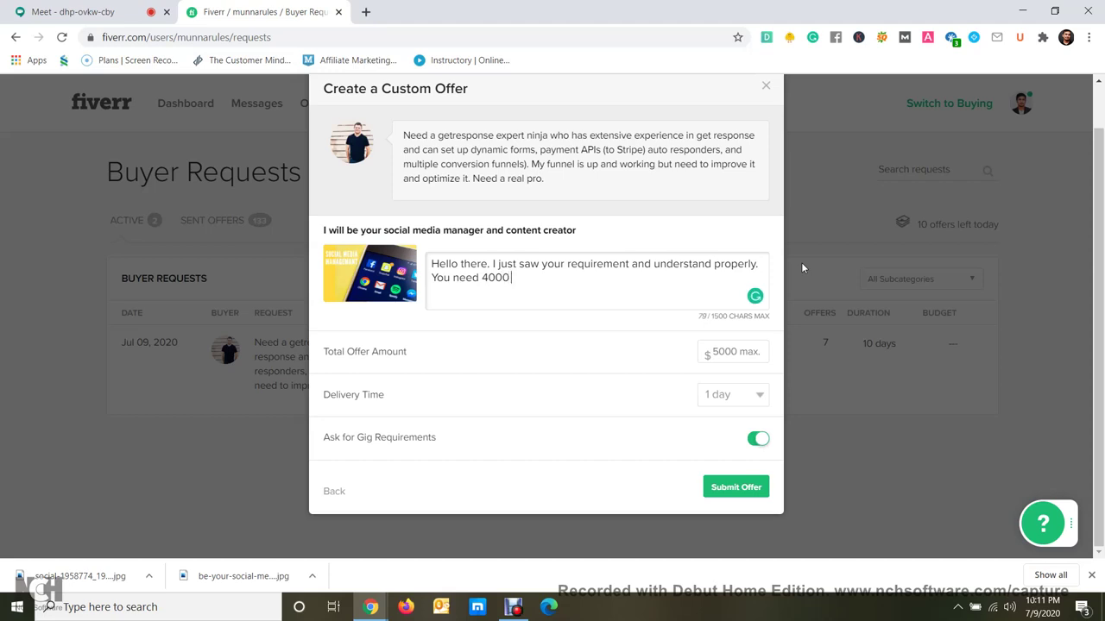
type("r w")
type("i")
key("BackSpace")
type("atch time and 1000 su")
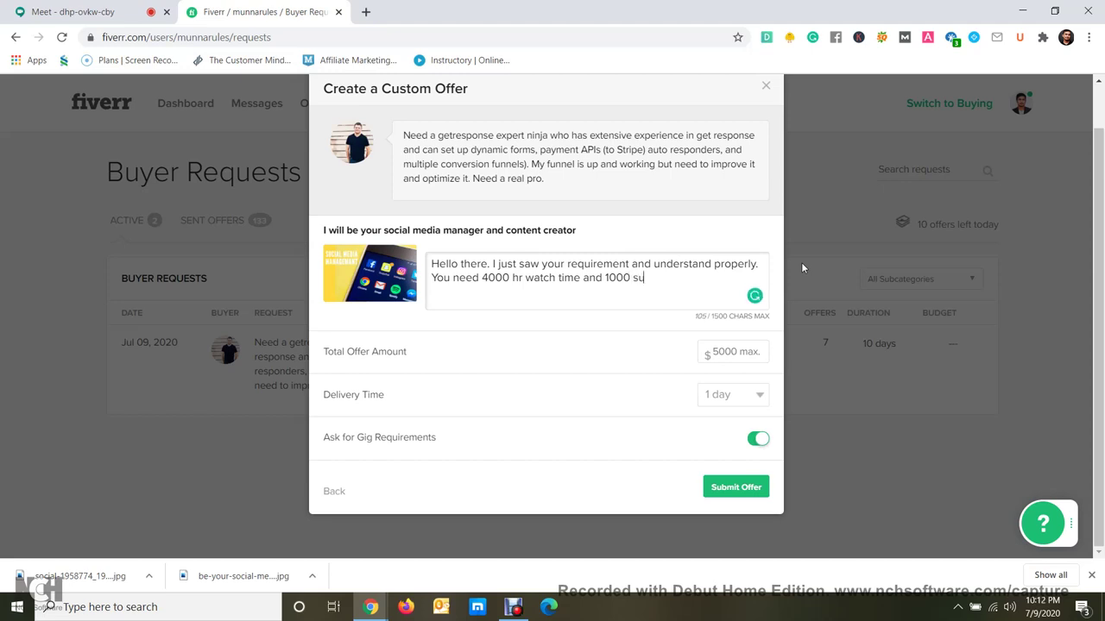
type("bscriber on your food")
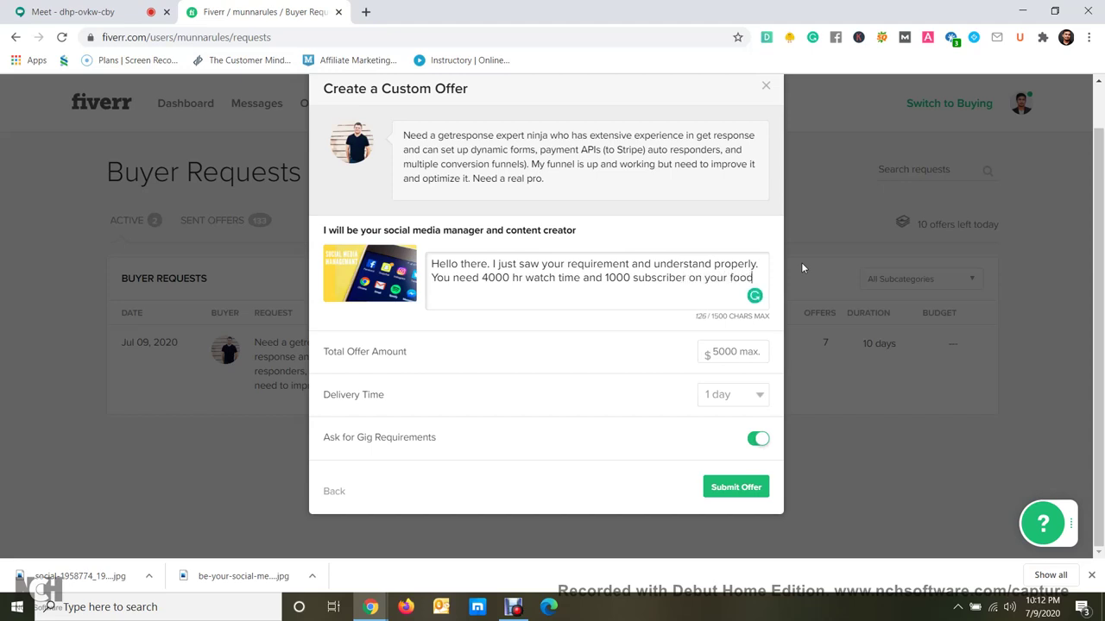
Complete the sentence with "blogging youtube channel", correcting the misspelled "blooging" with the suggested "blogging".
type(" bloogn")
key("BackSpace")
key("BackSpace")
key("BackSpace")
key("BackSpace")
key("BackSpace")
type("looging you")
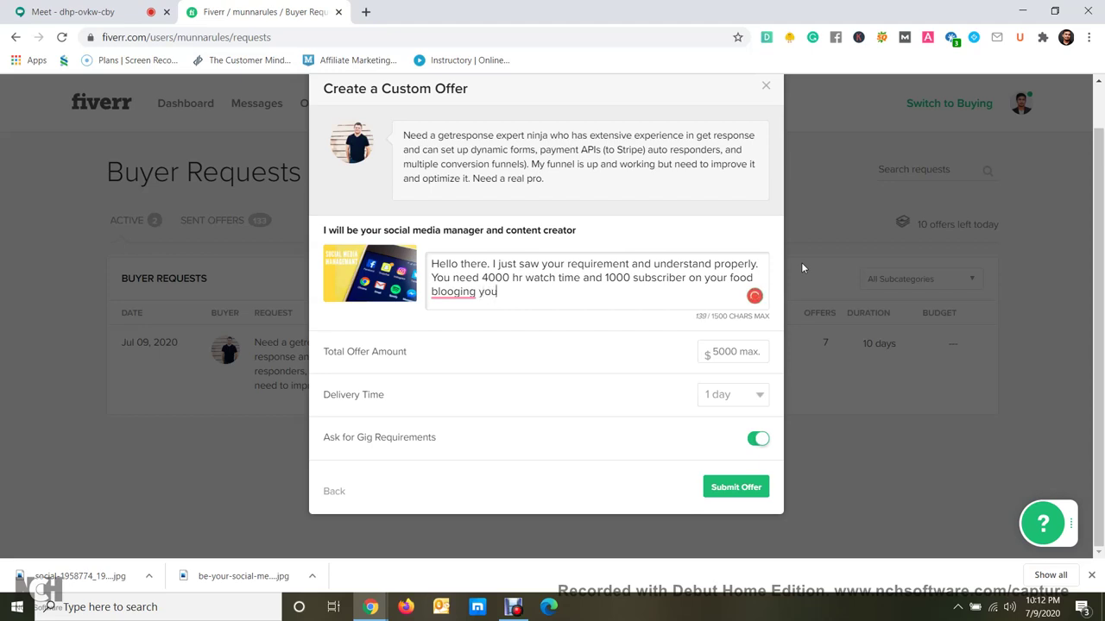
type("tube channel")
mouse_move(453, 292)
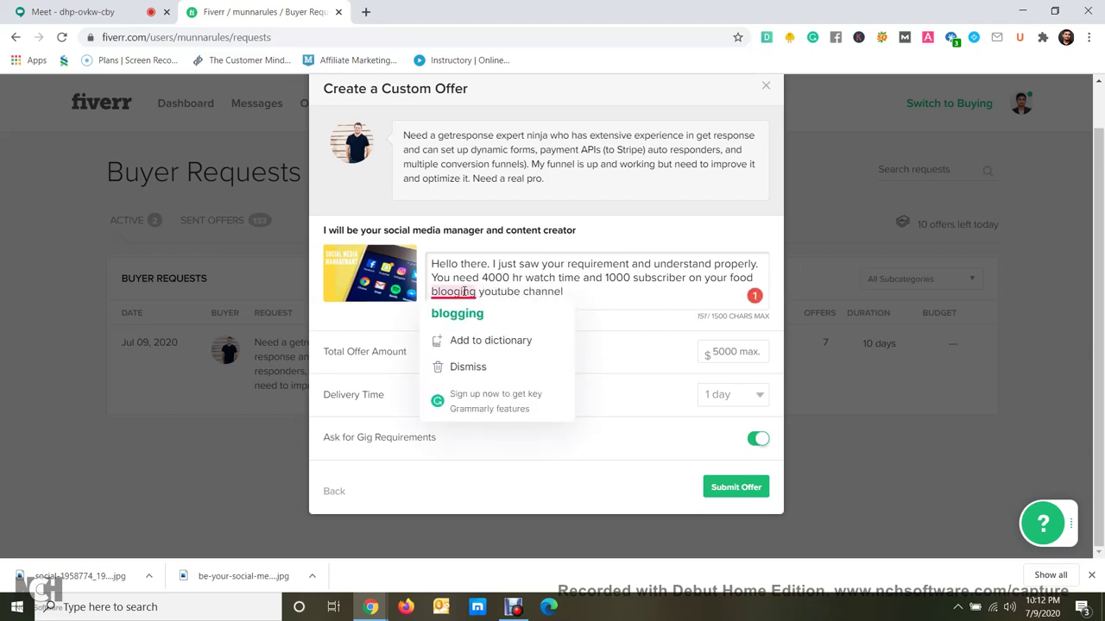
left_click(456, 313)
left_click(588, 290)
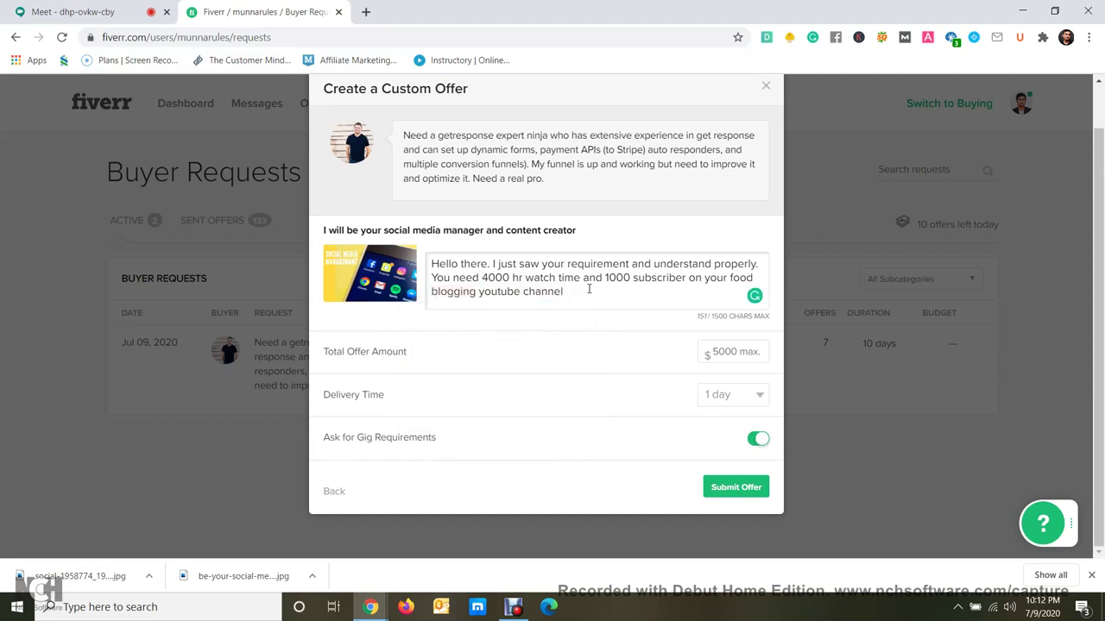
Add the sentence "I am here to help you for this projects" to the description, accepting the suggested pronoun "you".
type(". I am a")
key("BackSpace")
type("here to")
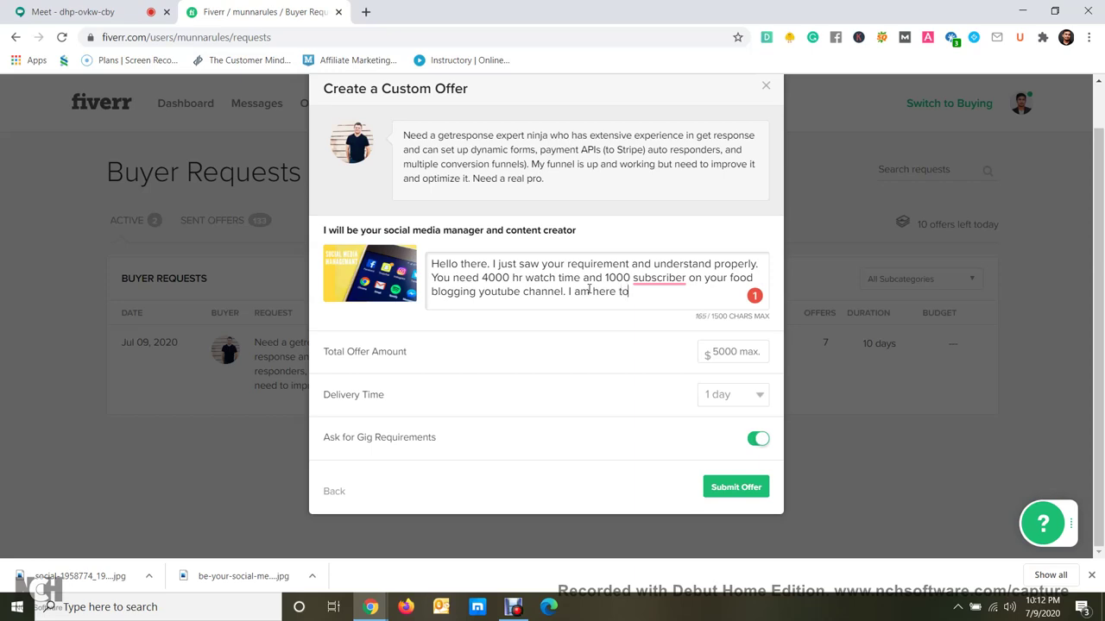
type(" help your for this pr")
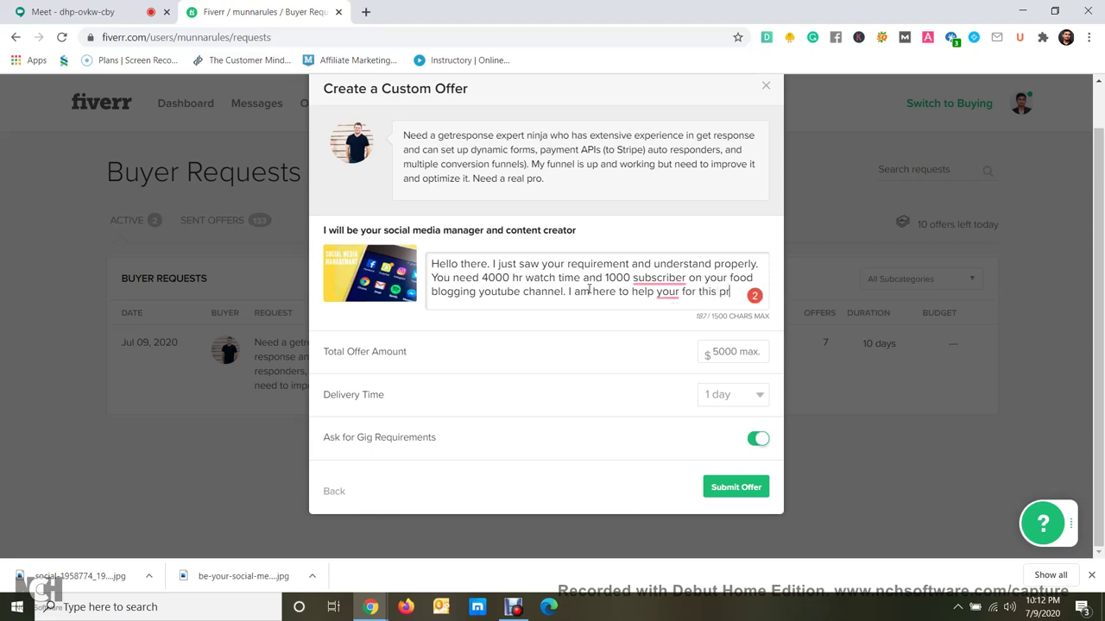
type("ojext")
key("BackSpace")
type("cts")
mouse_move(668, 296)
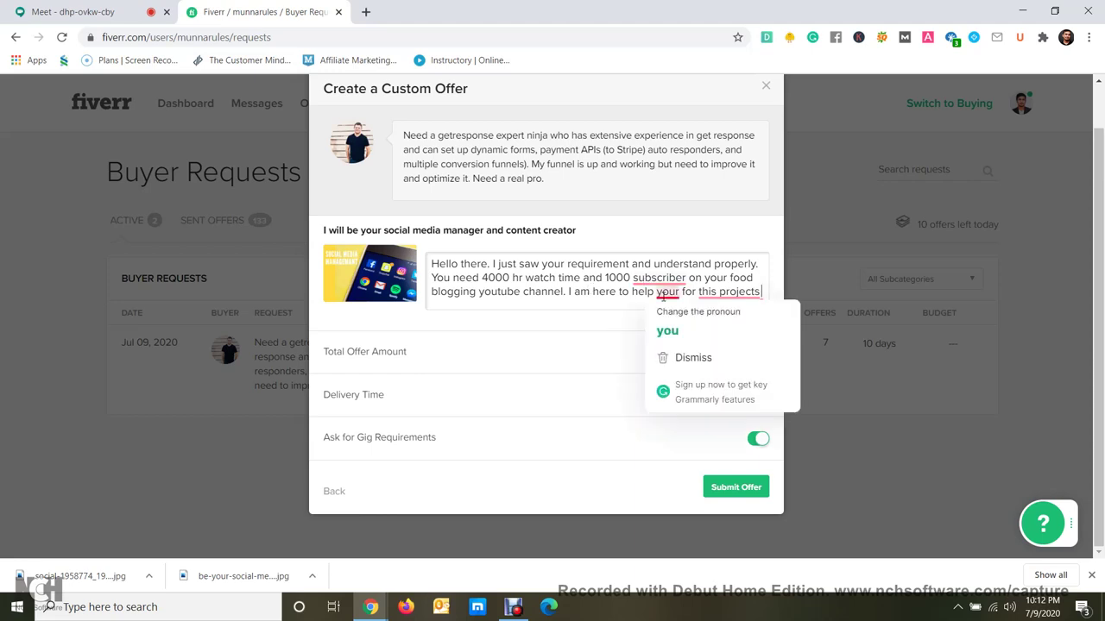
left_click(677, 330)
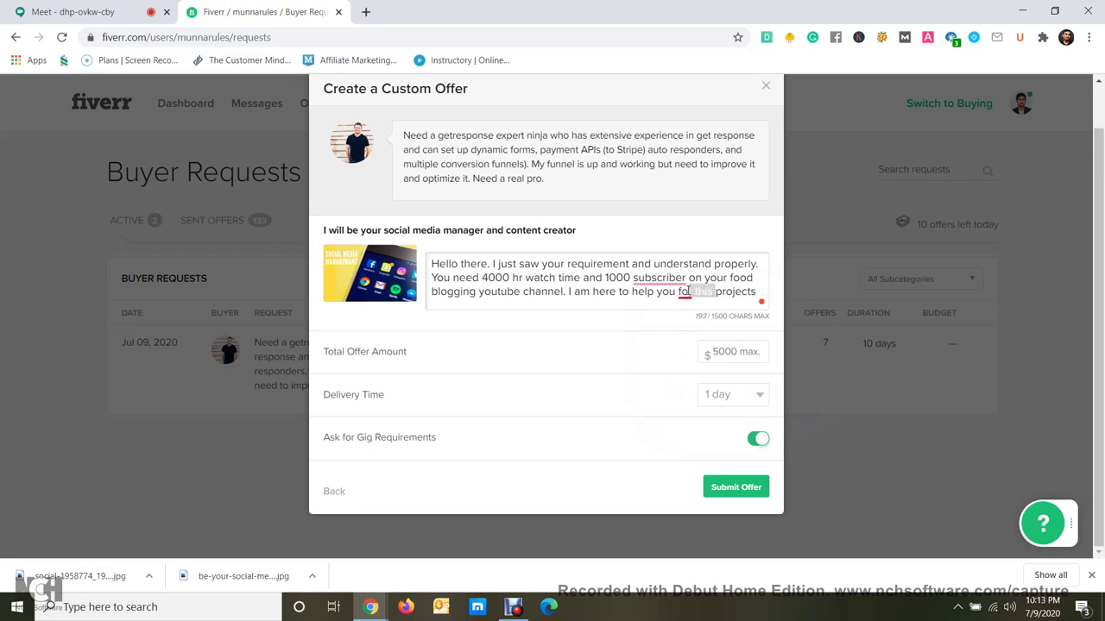
Reword the ending "for this projects" of the last sentence as "by done this project.".
mouse_move(682, 292)
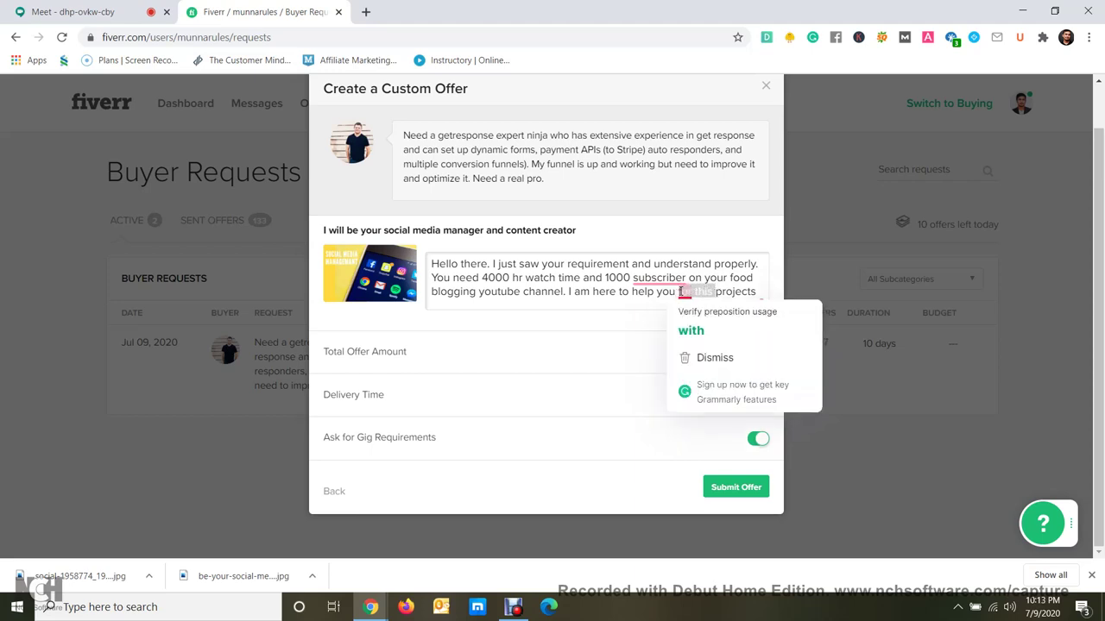
type("by ")
type("dibe")
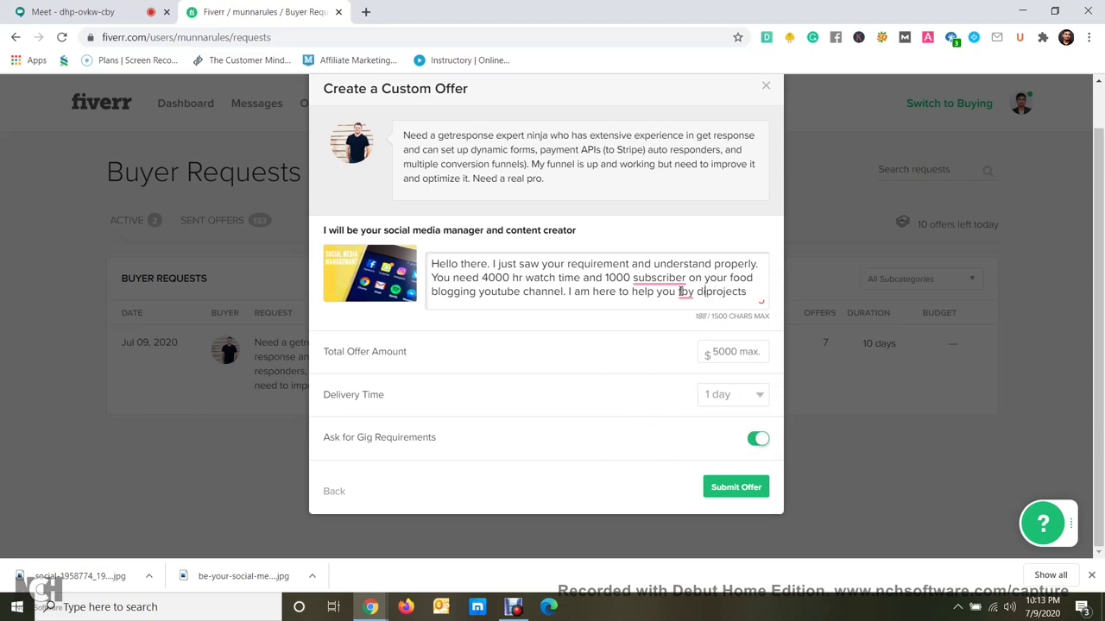
key("BackSpace")
key("BackSpace")
key("BackSpace")
type("one this")
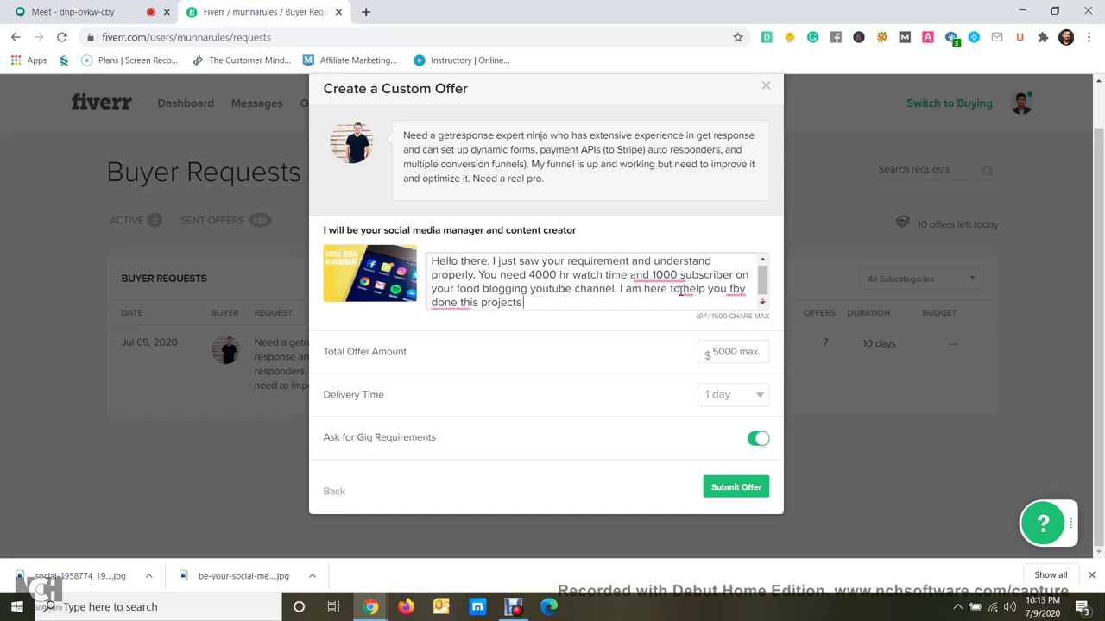
key("BackSpace")
type(".")
type(" I")
type(" workde")
key("BackSpace")
key("BackSpace")
key("BackSpace")
key("BackSpace")
key("BackSpace")
key("BackSpace")
key("BackSpace")
key("BackSpace")
key("BackSpace")
Add "Please have a look on my portfolio - munnarules.com and" to the offer description.
type("Please have")
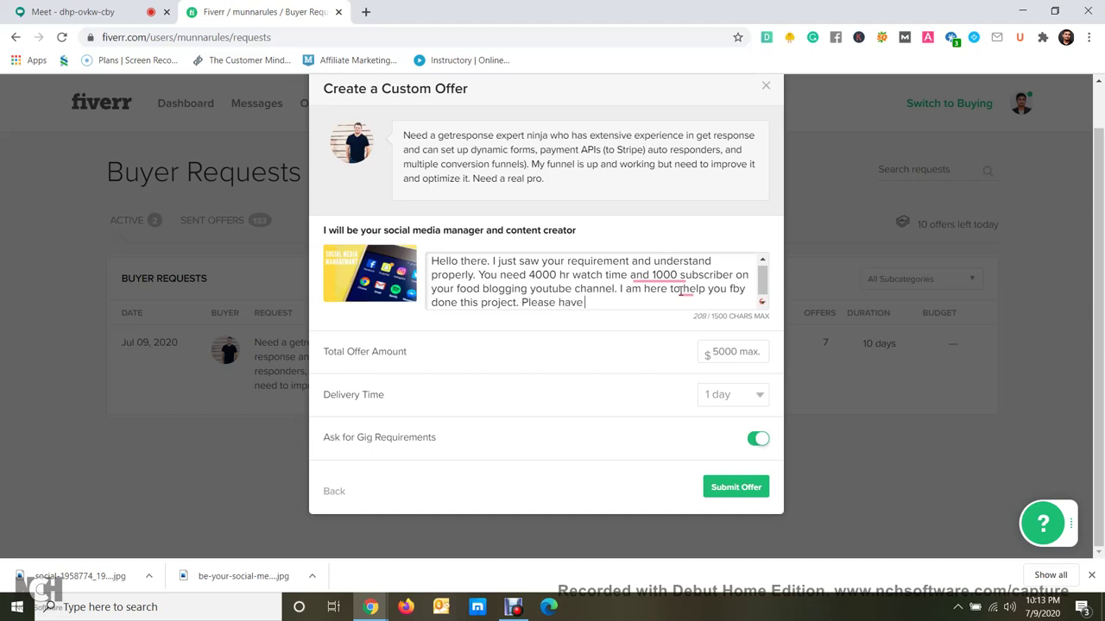
type(" a look on my portfolio and")
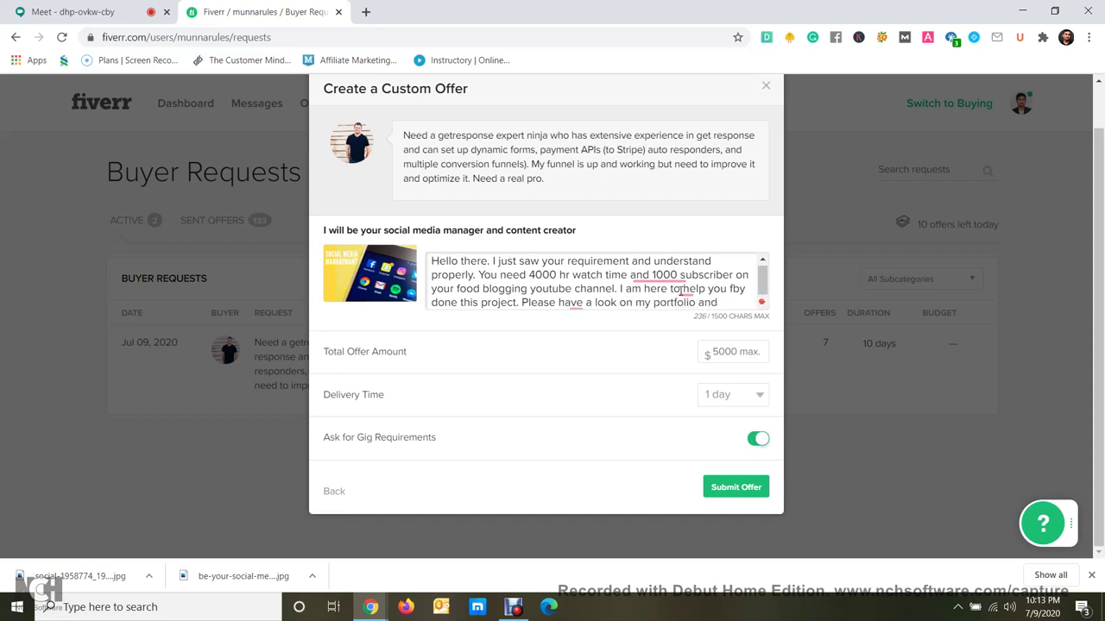
key("BackSpace")
key("BackSpace")
key("BackSpace")
key("BackSpace")
type("- munnarules")
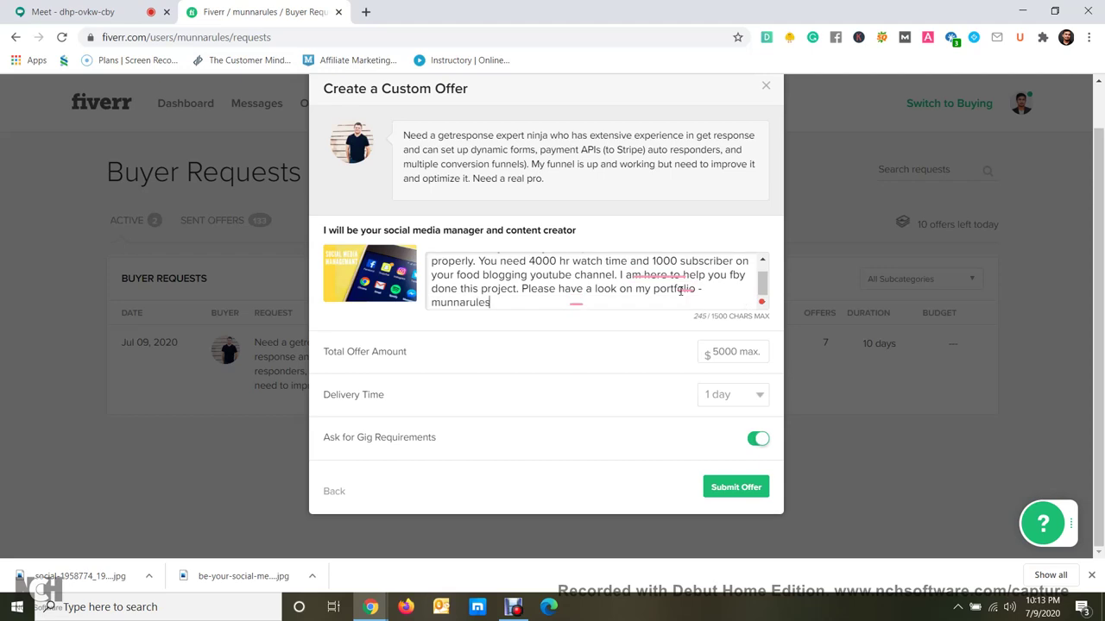
type(".com and")
Finish the paragraph with "let me know for further discussion. Feel free to inbox me.".
type("let me know for f")
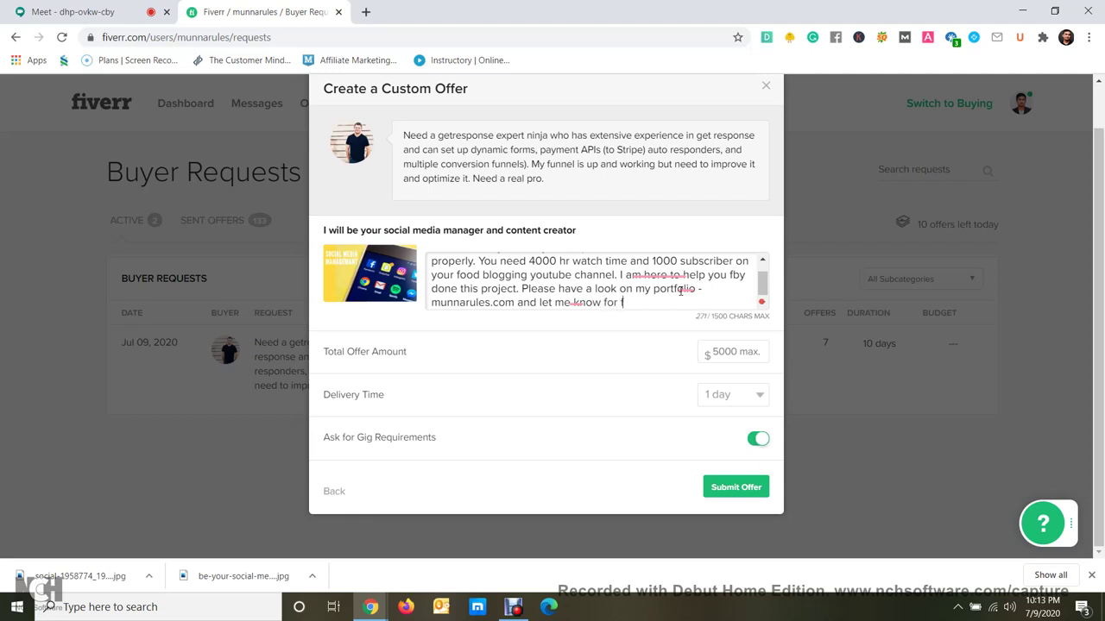
type("urther discussion. Feel")
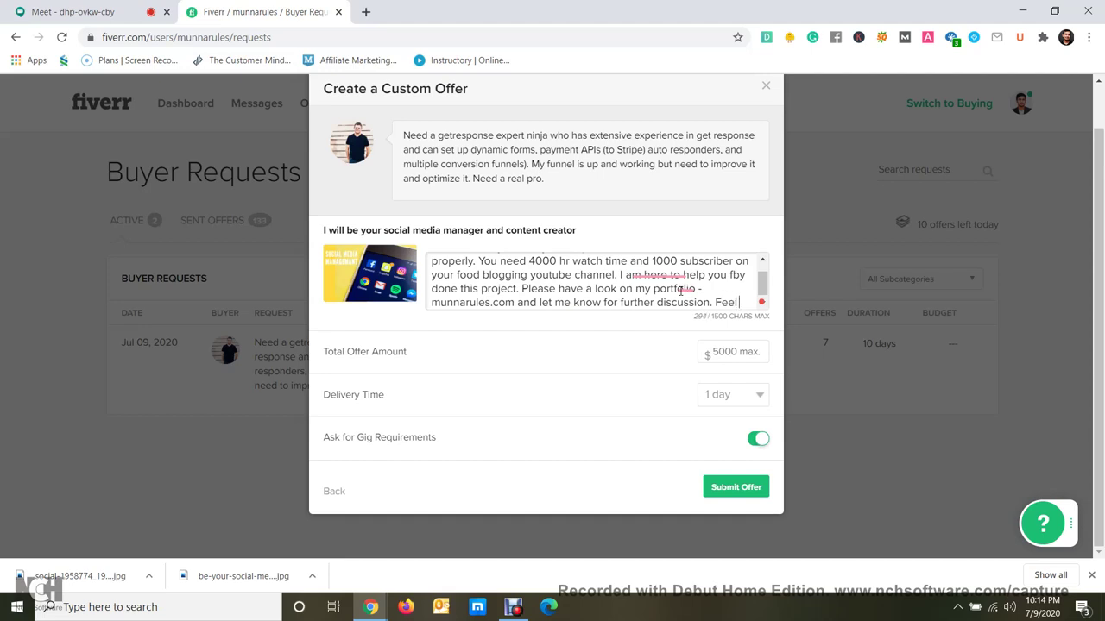
type(" free to in")
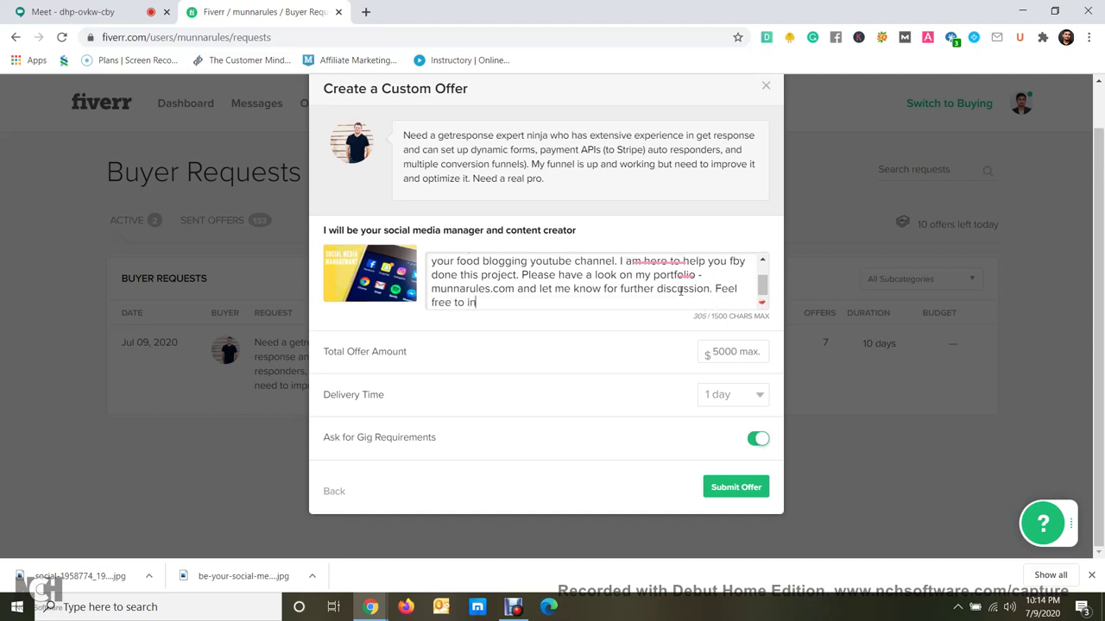
type("box me and")
key("BackSpace")
key("BackSpace")
key("BackSpace")
key("BackSpace")
type(".")
Correct the typo "fby" to "by" in the sentence offering help with the project.
scroll(617, 267, "up", 1)
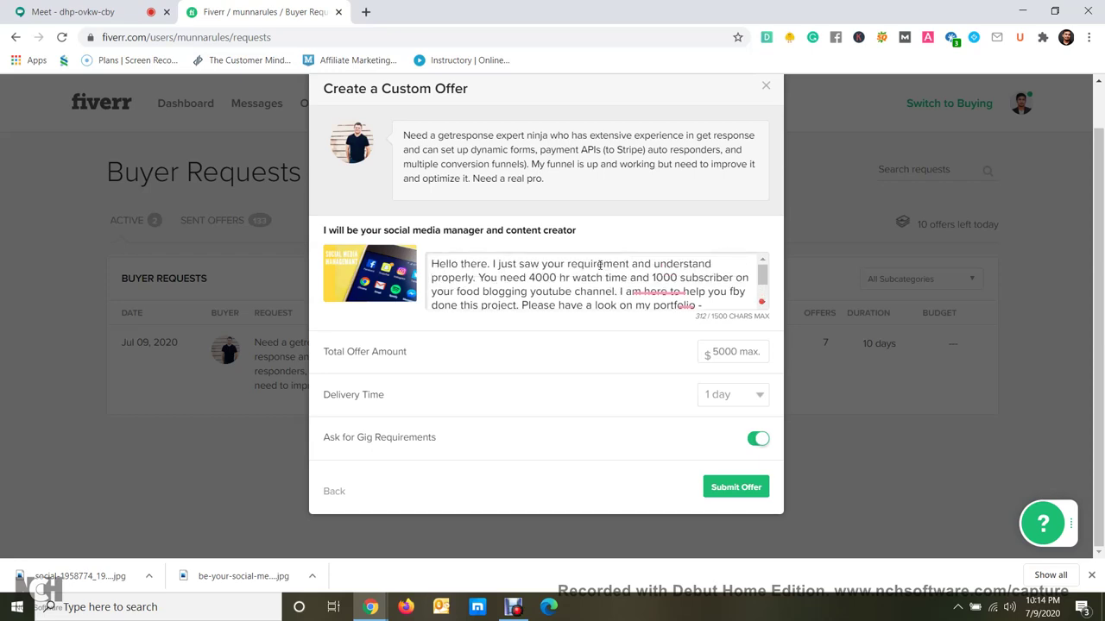
left_click(545, 277)
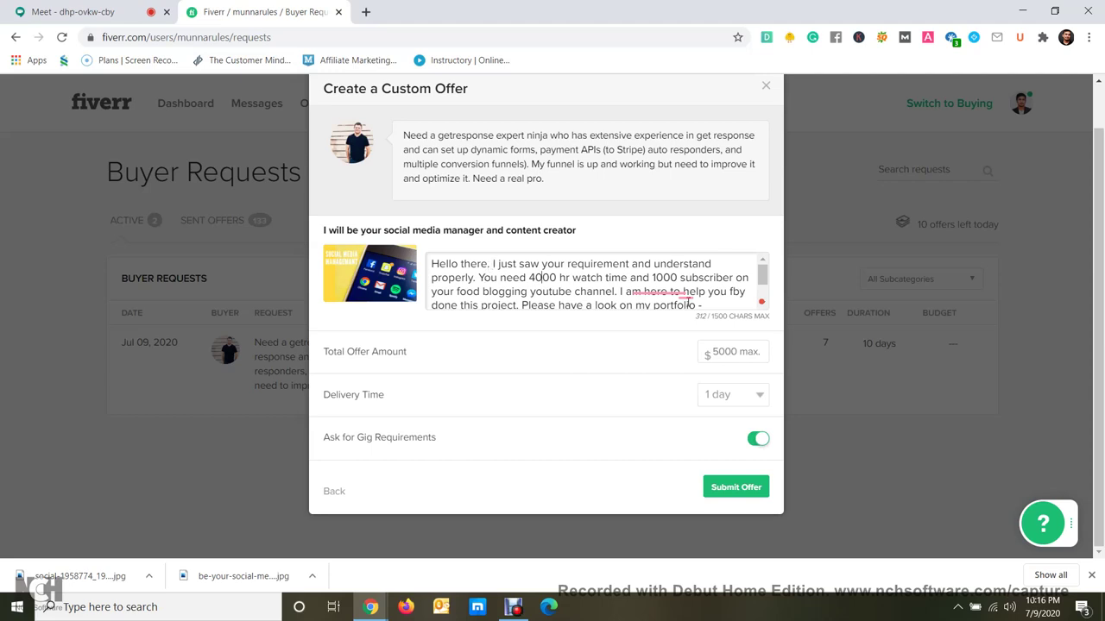
left_click(736, 295)
key("BackSpace")
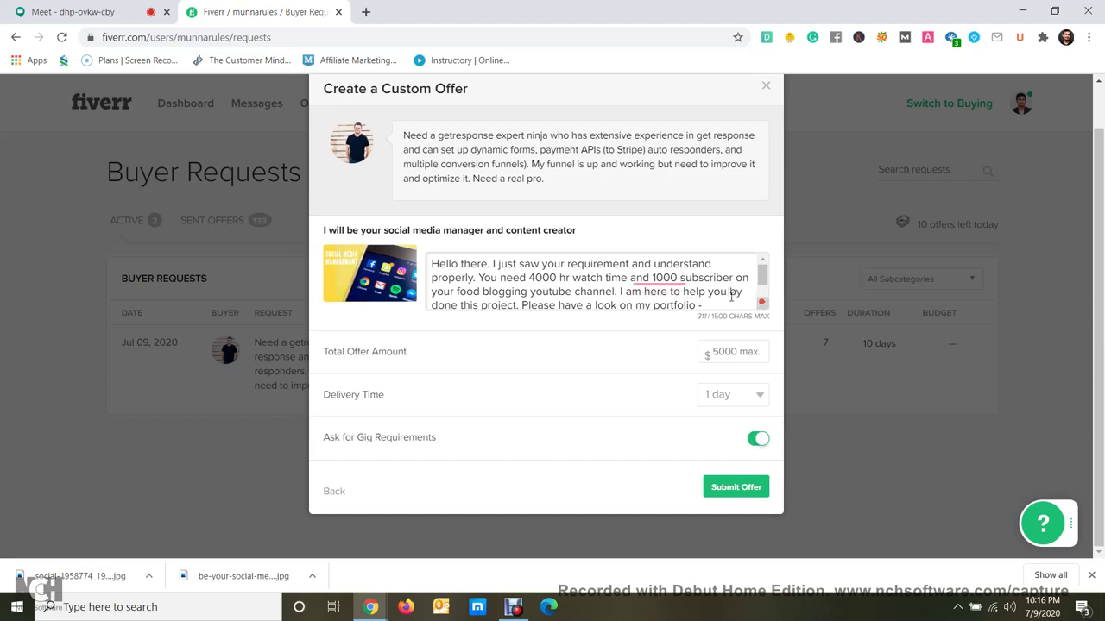
Add a new paragraph reading "Please visit those youtube channel promoted by me -" below the offer description's existing text.
scroll(496, 264, "down", 2)
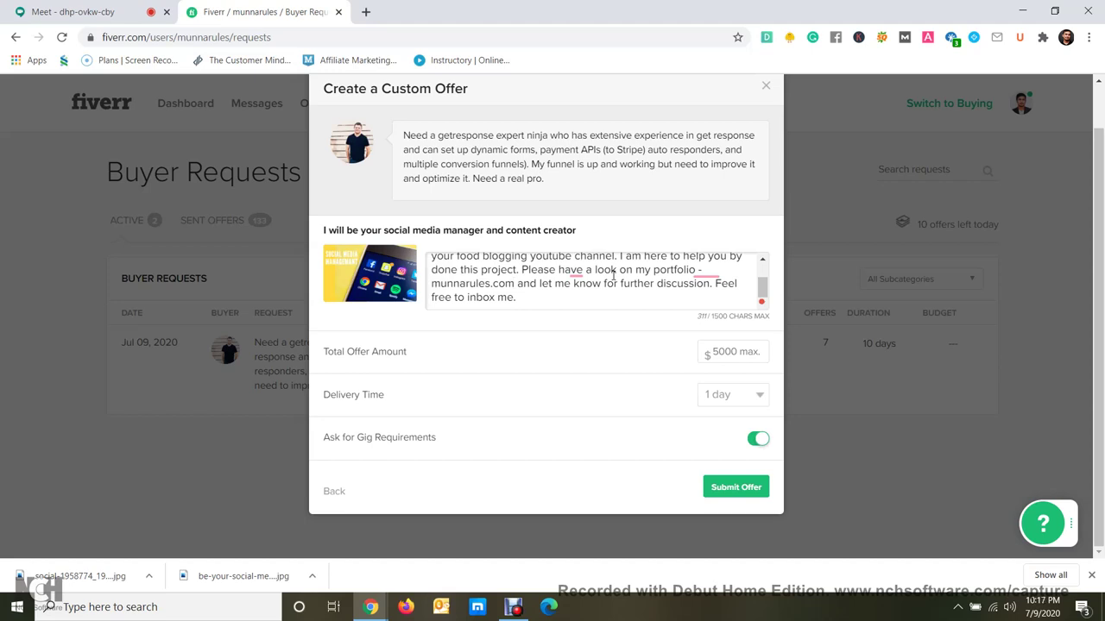
left_click(569, 300)
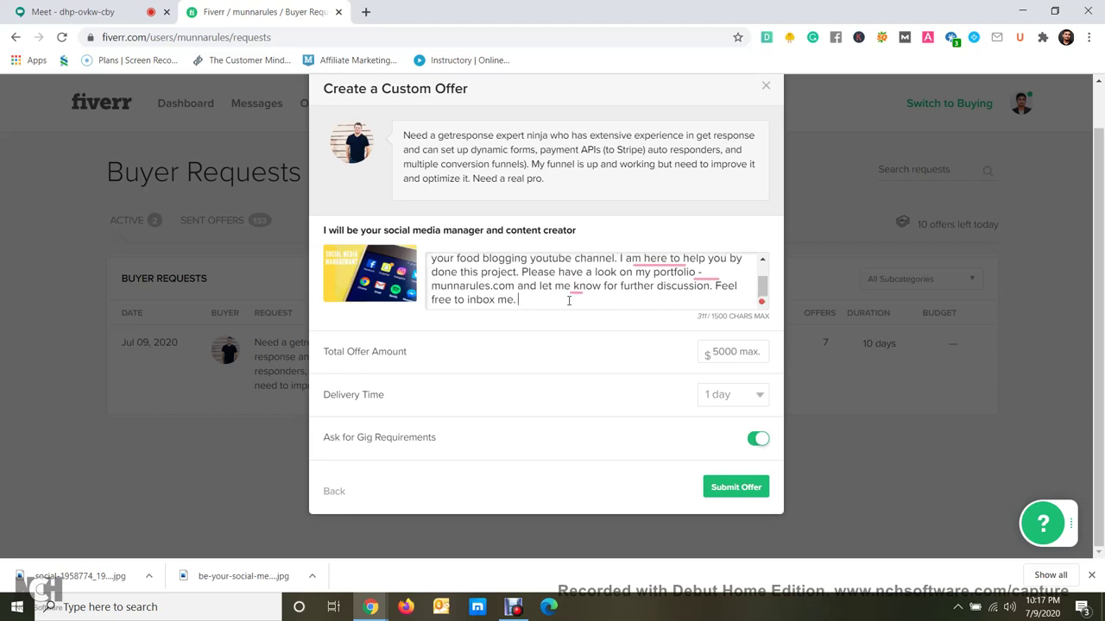
scroll(570, 301, "up", 3)
scroll(573, 285, "down", 3)
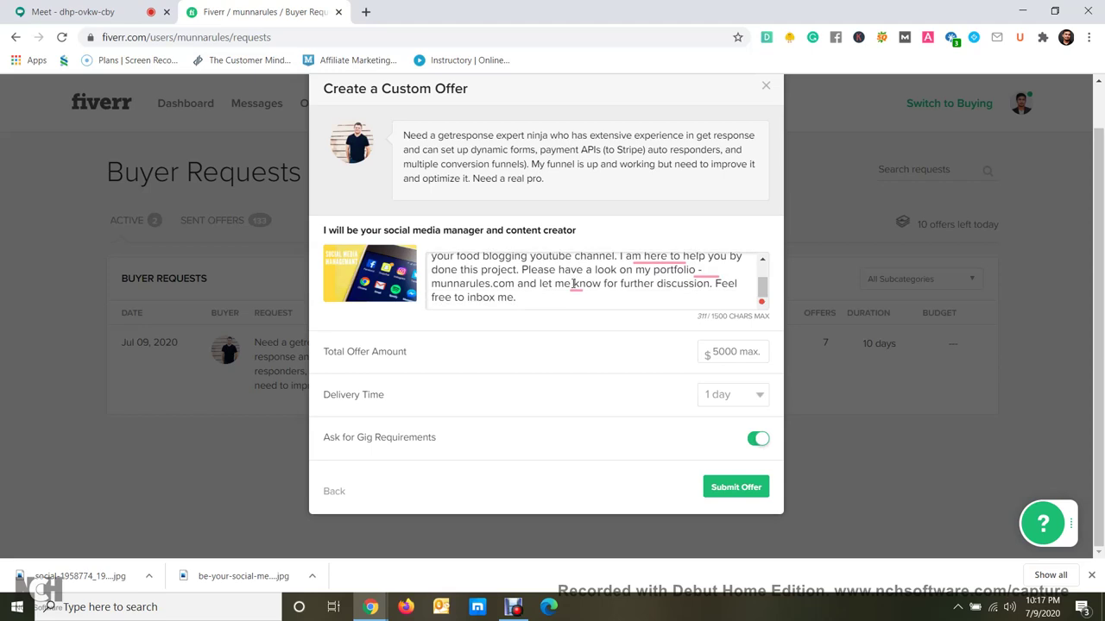
scroll(574, 287, "up", 2)
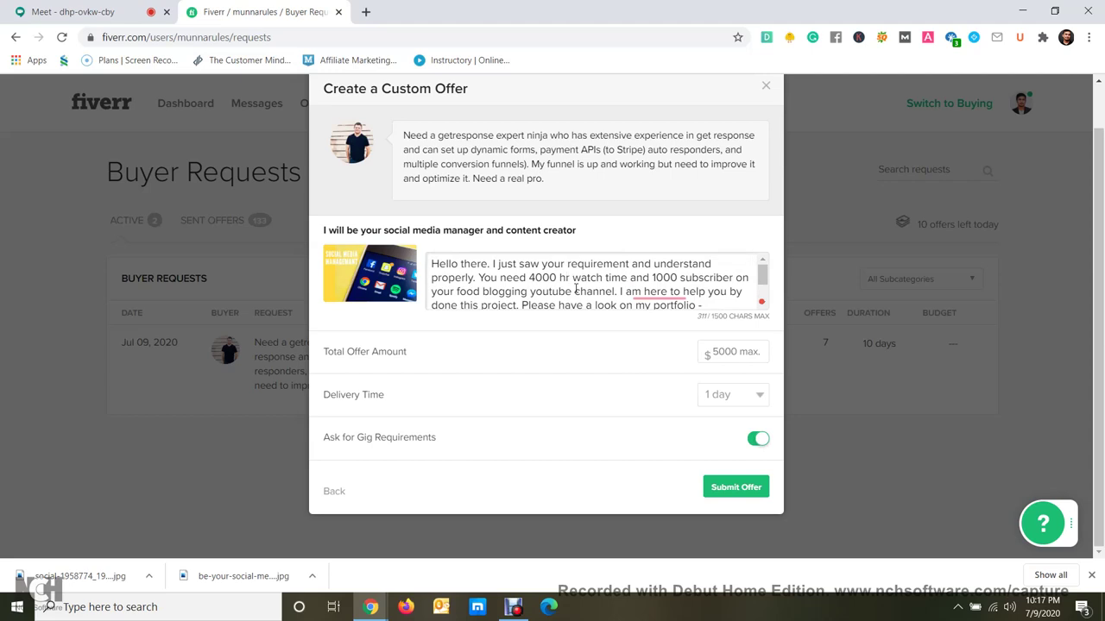
scroll(576, 293, "down", 1)
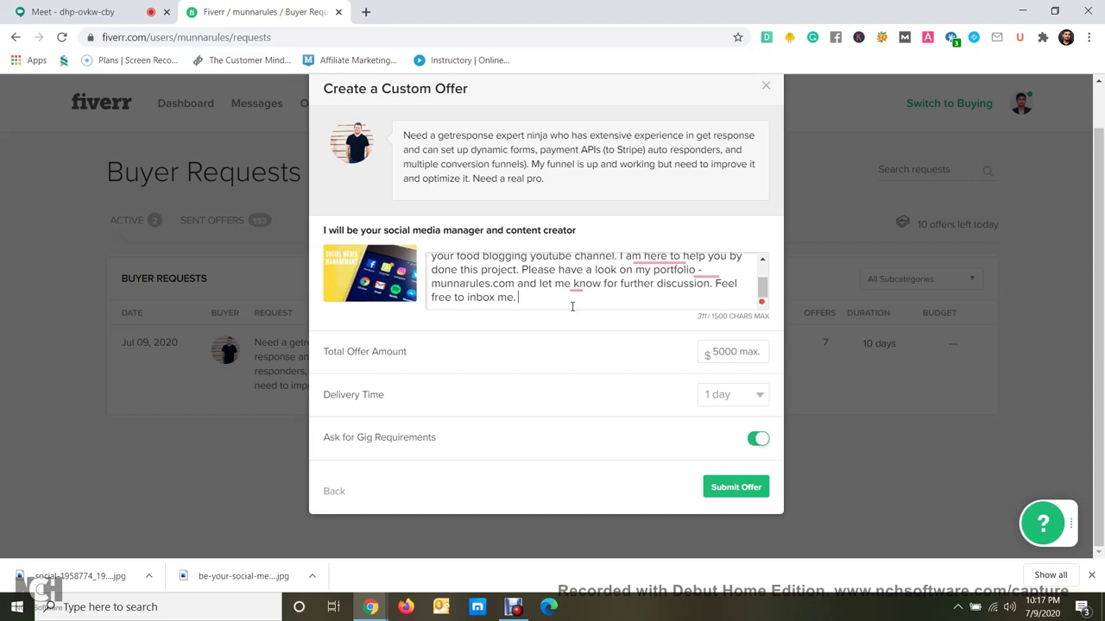
key("Return")
key("Return")
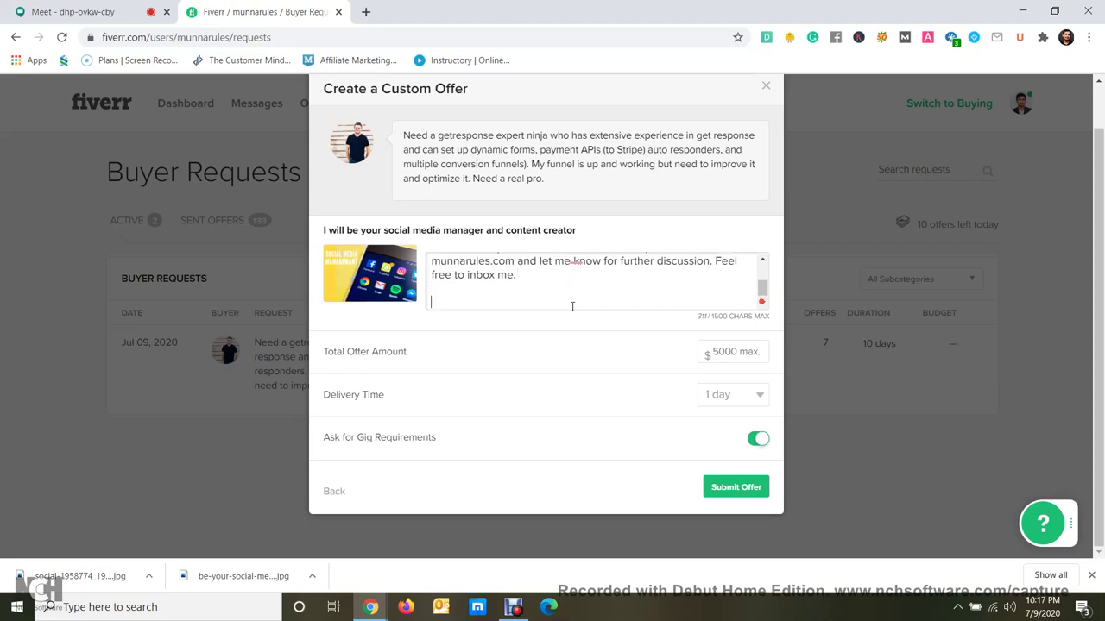
type("Please visit")
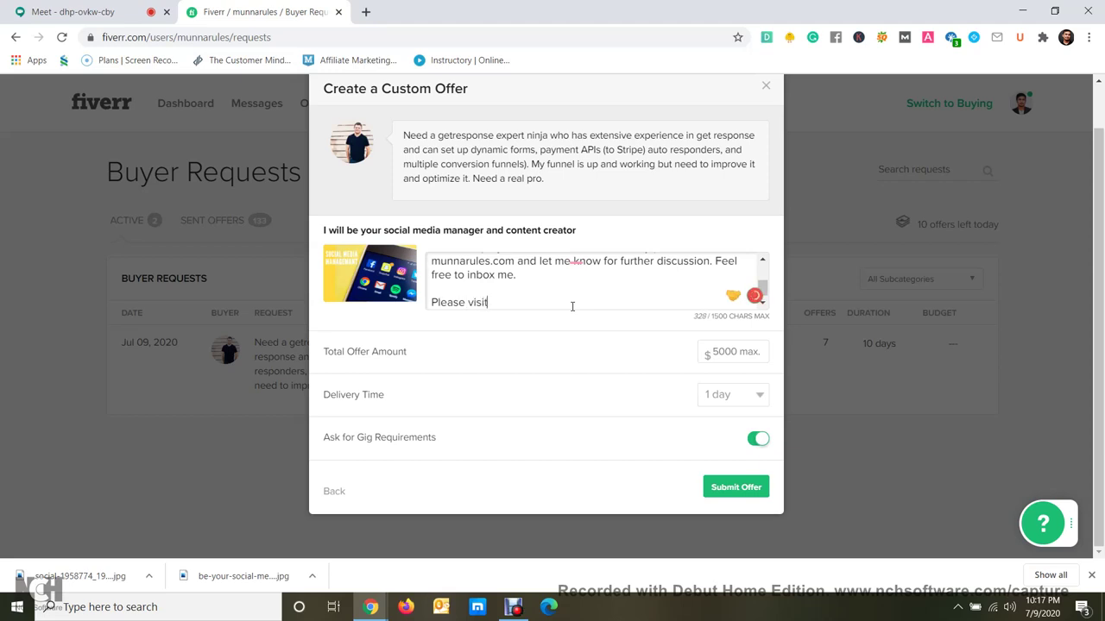
type(" those youtube channe")
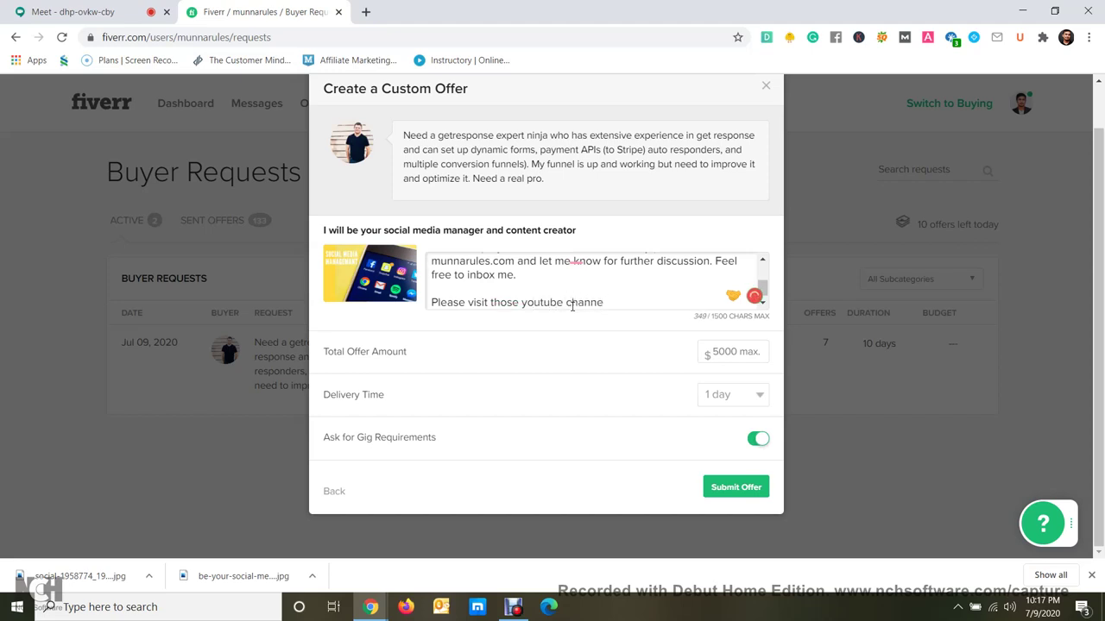
type("l promoted by me -")
Replace the line about promoted channels with "I will make proper strategy for grow your youtube channel.".
left_click_drag(704, 301, 431, 297)
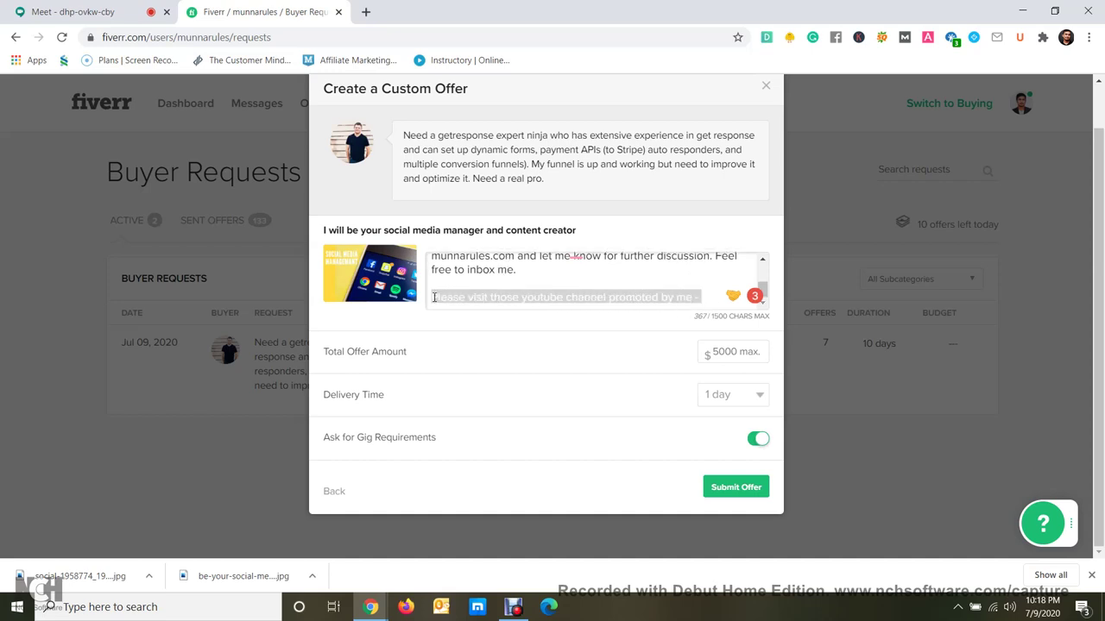
key("BackSpace")
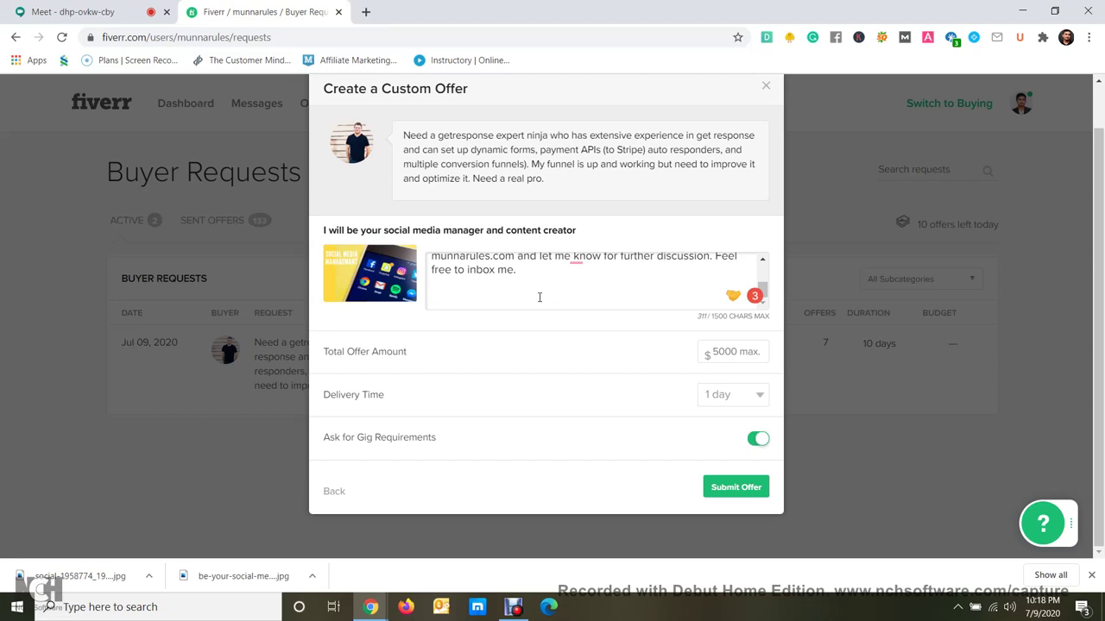
type("I will make pr")
type("oper st")
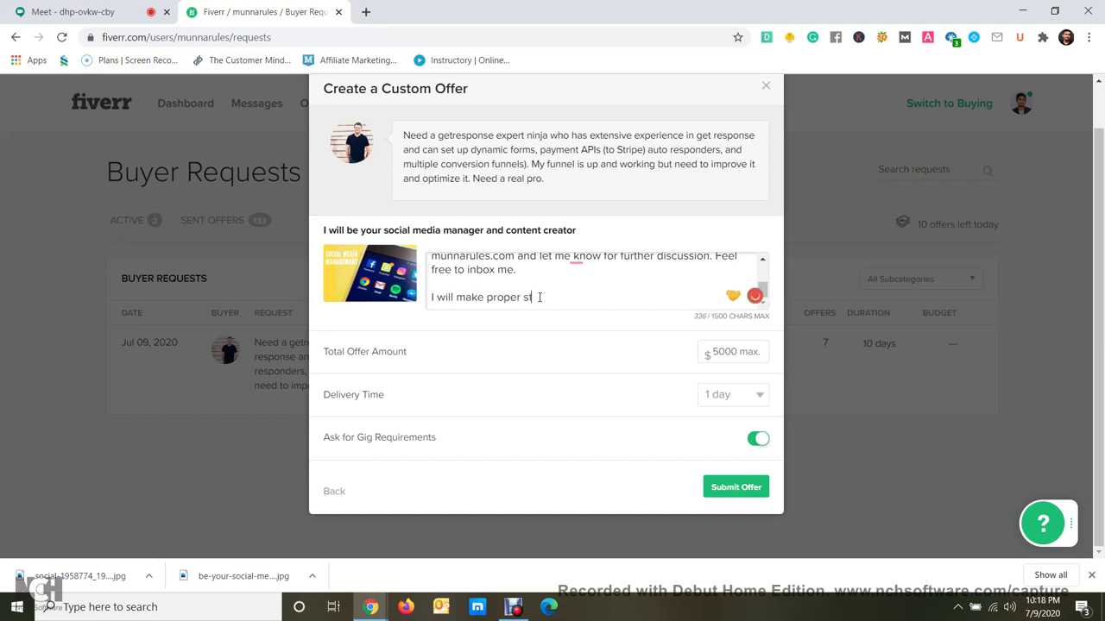
type("rategy for gw")
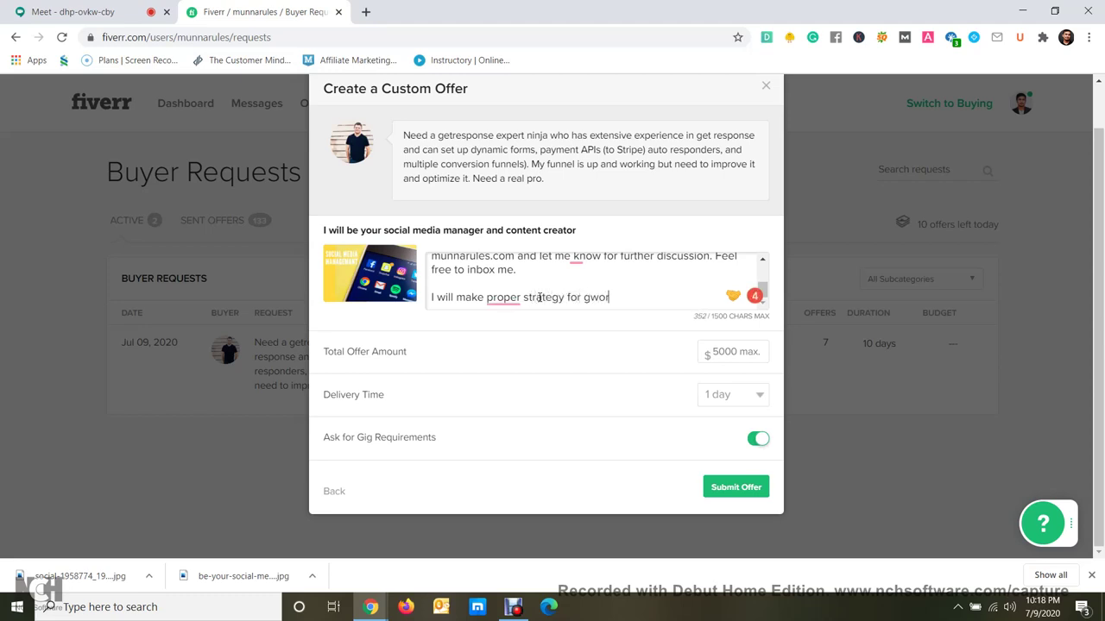
key("BackSpace")
type("row your youtube channel")
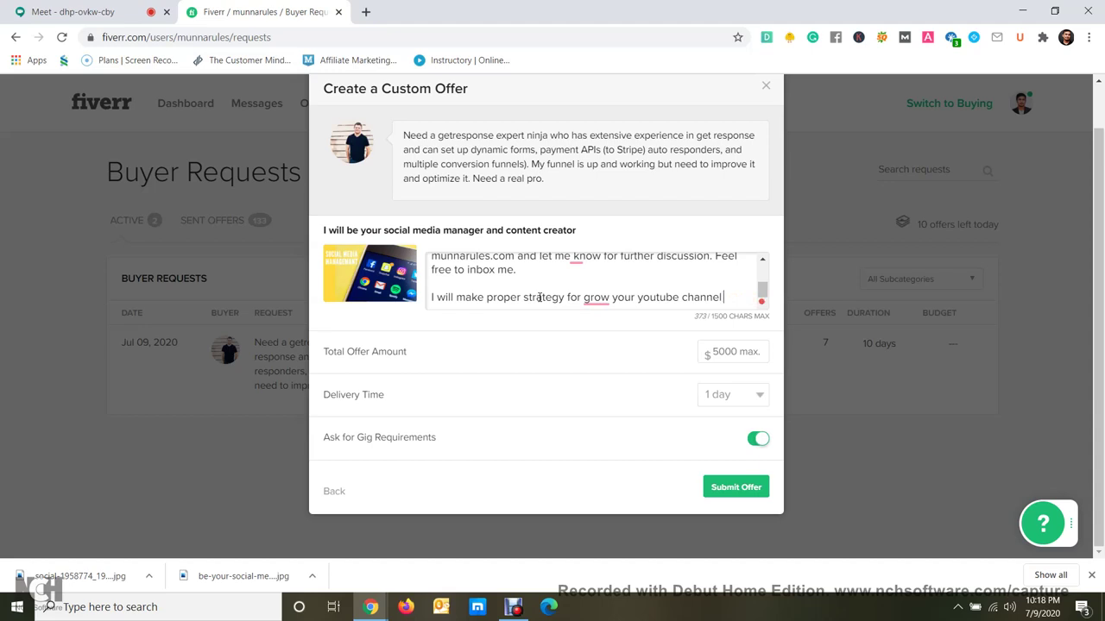
type(" line")
key("BackSpace")
key("BackSpace")
key("BackSpace")
key("BackSpace")
key("BackSpace")
type(".")
List "1. Youtube SEO" and "2. Youtube Market Research" under the strategy sentence.
key("Return")
type("1.")
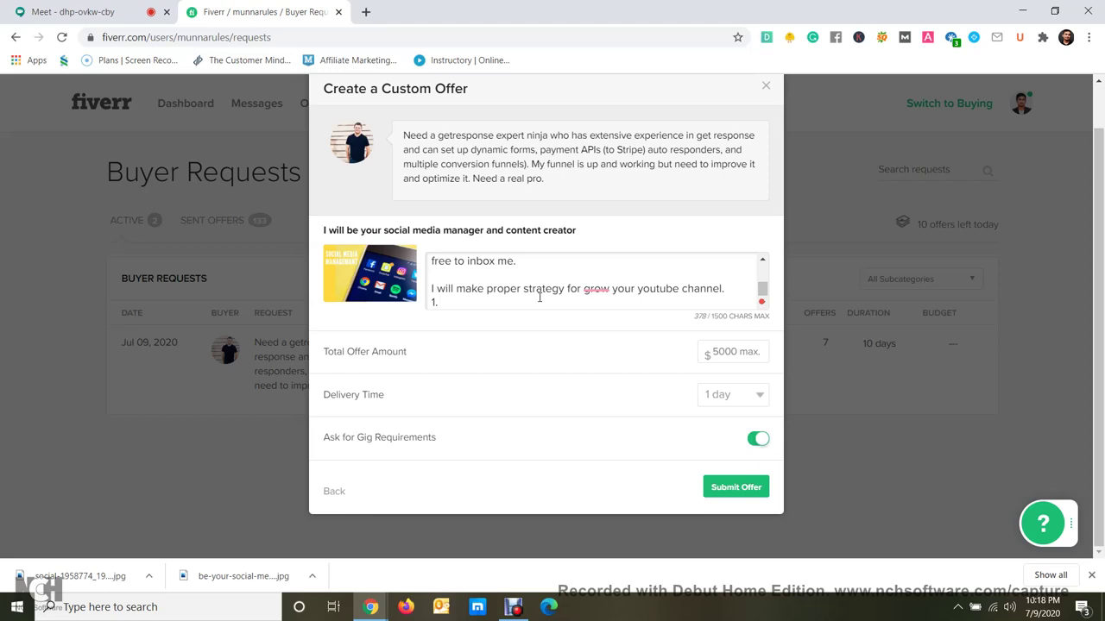
type(" Youtube SEO")
key("Return")
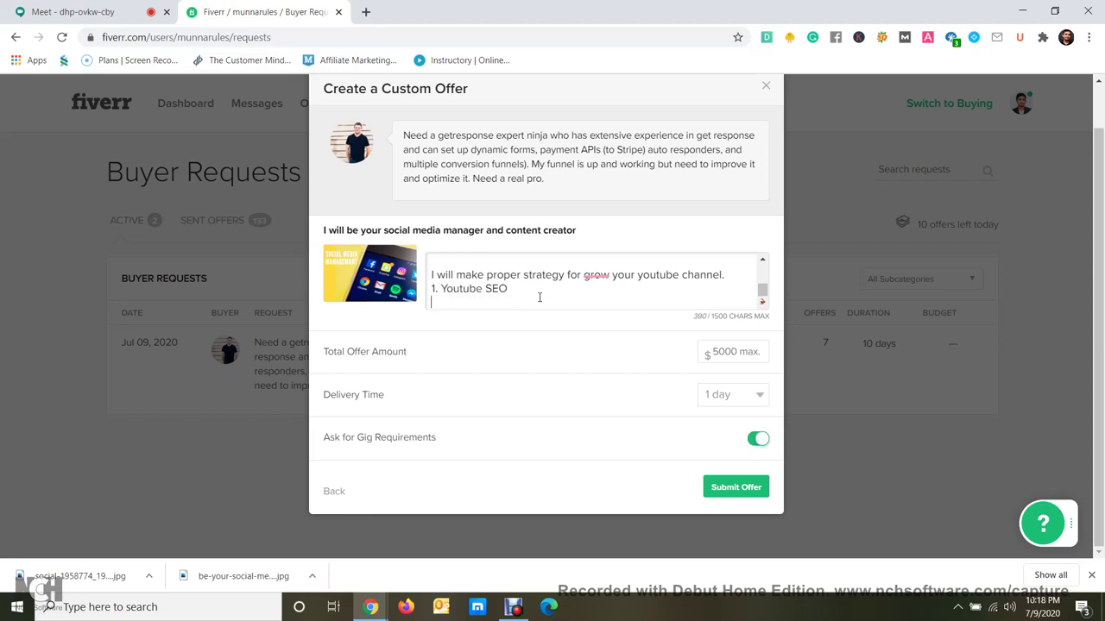
type("2. Youtube Market R")
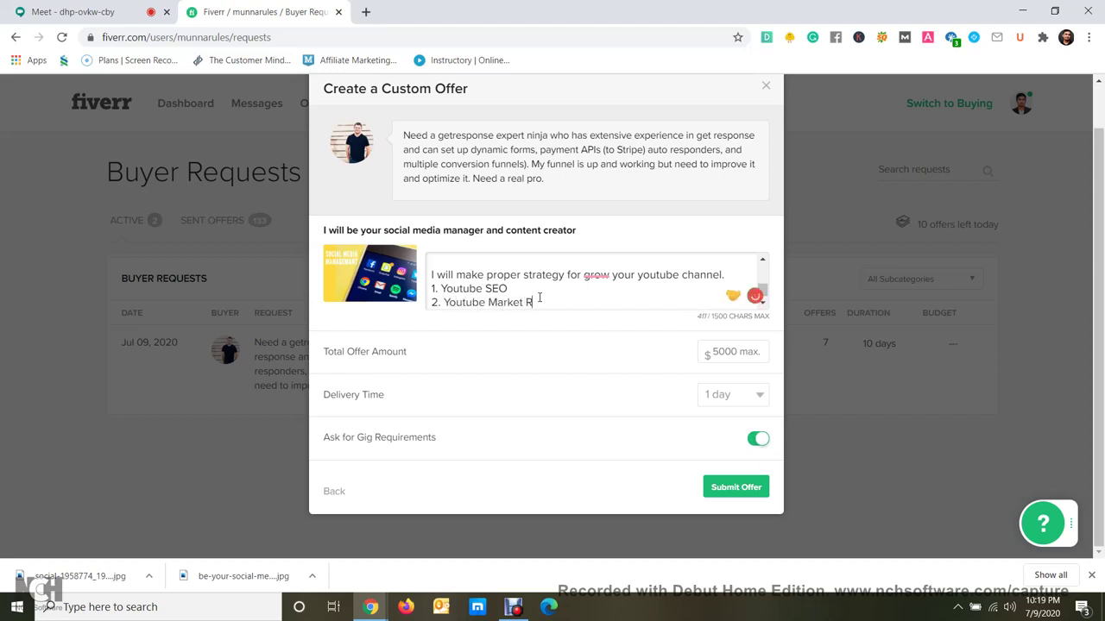
type("esearch")
key("Return")
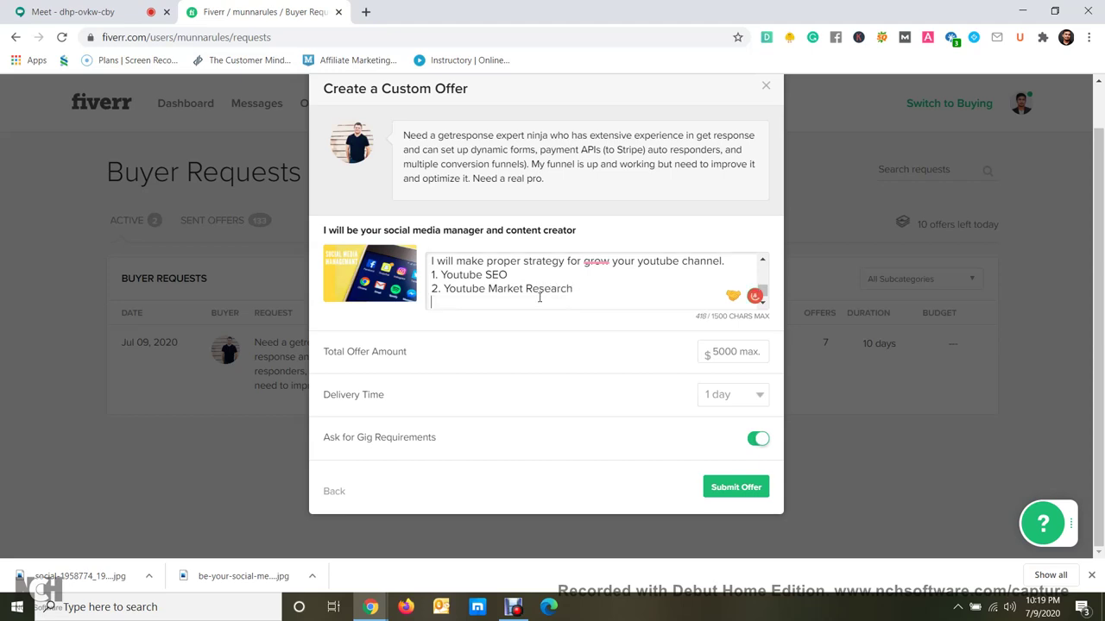
Add "3. Targated Visitors and Subscribers" to the numbered list and start an empty item 4.
type("3. Locati")
key("BackSpace")
key("BackSpace")
key("BackSpace")
key("BackSpace")
key("BackSpace")
type("Targeted Visitors and S")
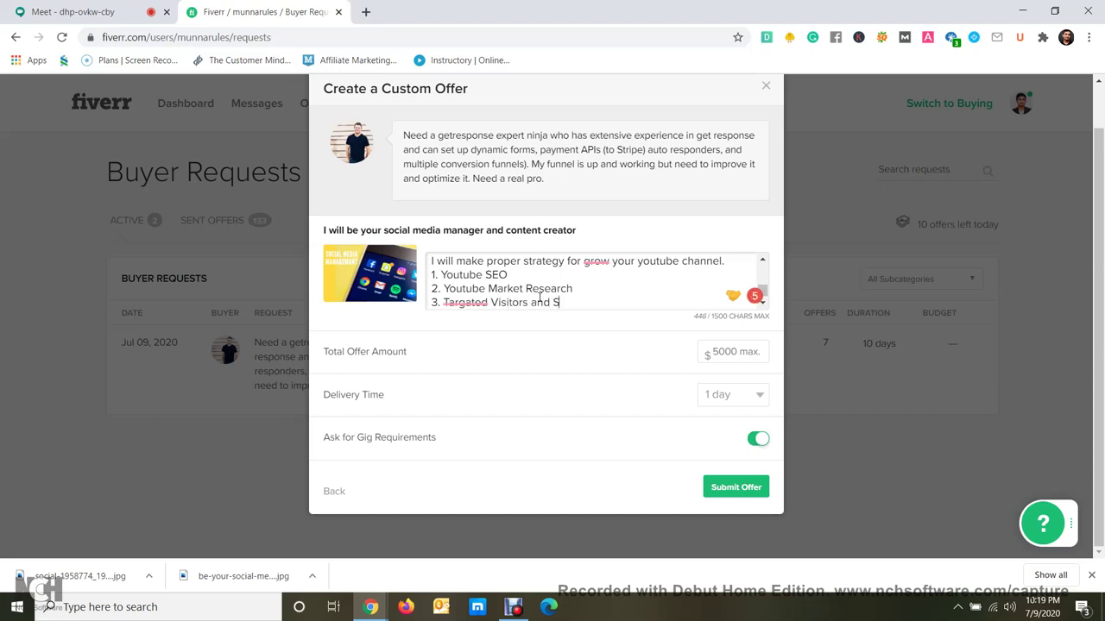
type("ubscrivers")
key("BackSpace")
key("BackSpace")
key("BackSpace")
key("BackSpace")
type("bers")
key("Return")
type("4")
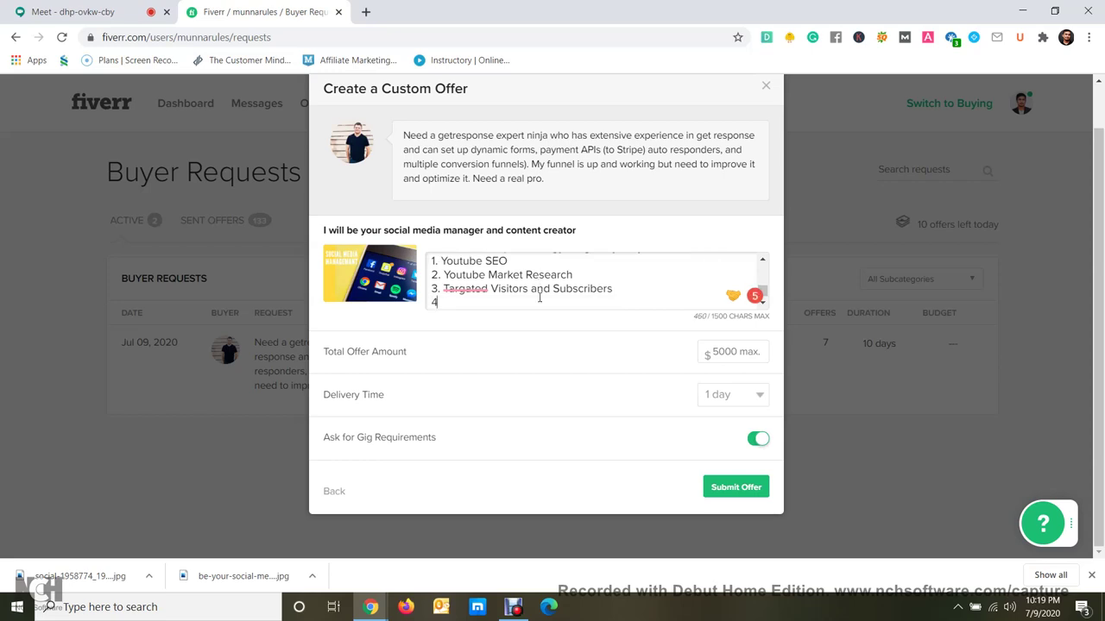
type(".")
Delete the strategy sentence and its whole numbered list from the end of the offer description.
scroll(541, 295, "down", 3)
scroll(541, 294, "up", 3)
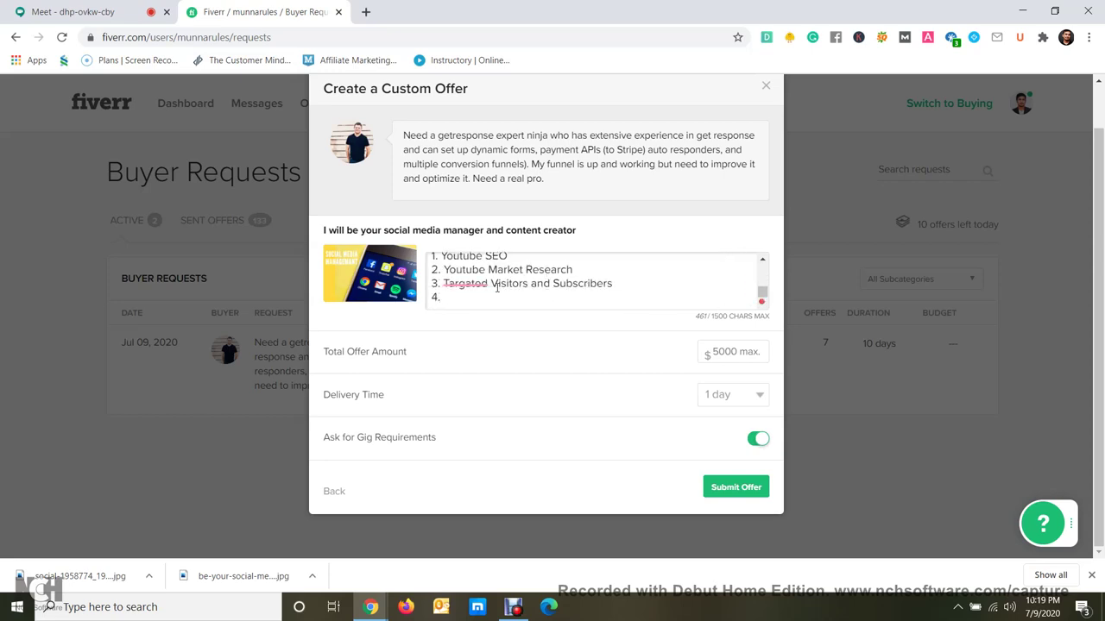
scroll(492, 286, "down", 3)
scroll(516, 286, "up", 3)
left_click_drag(463, 298, 523, 283)
left_click(494, 298)
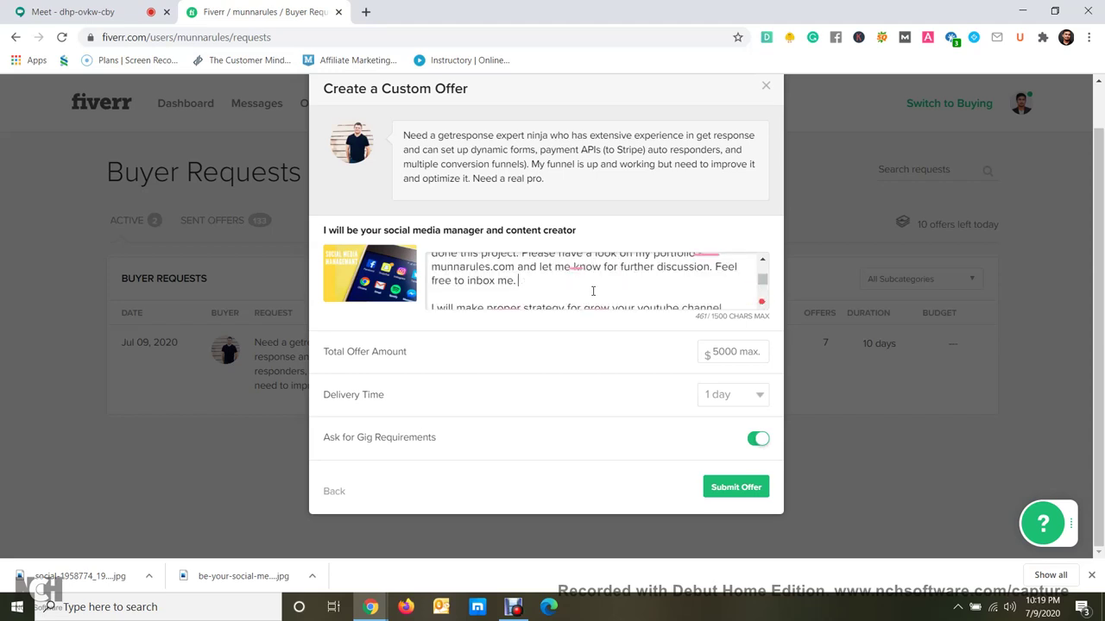
key("BackSpace")
left_click_drag(440, 294, 433, 286)
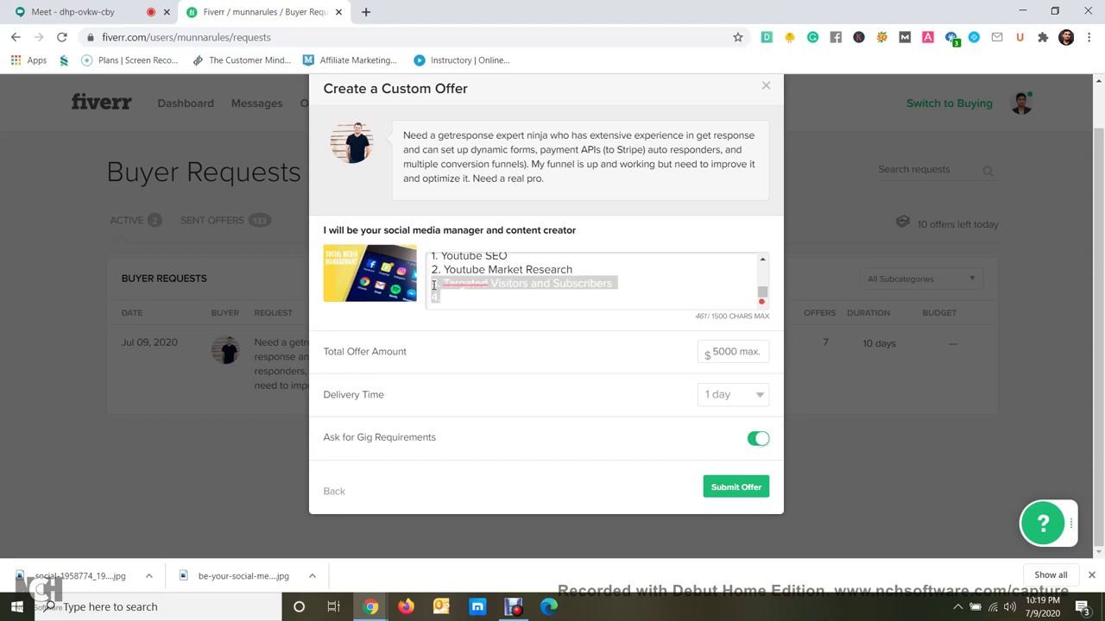
key("BackSpace")
key("BackSpace")
key("BackSpace")
key("BackSpace")
key("BackSpace")
key("BackSpace")
key("BackSpace")
key("BackSpace")
key("BackSpace")
key("BackSpace")
key("BackSpace")
key("BackSpace")
key("BackSpace")
key("BackSpace")
key("BackSpace")
key("BackSpace")
key("BackSpace")
key("BackSpace")
key("BackSpace")
key("BackSpace")
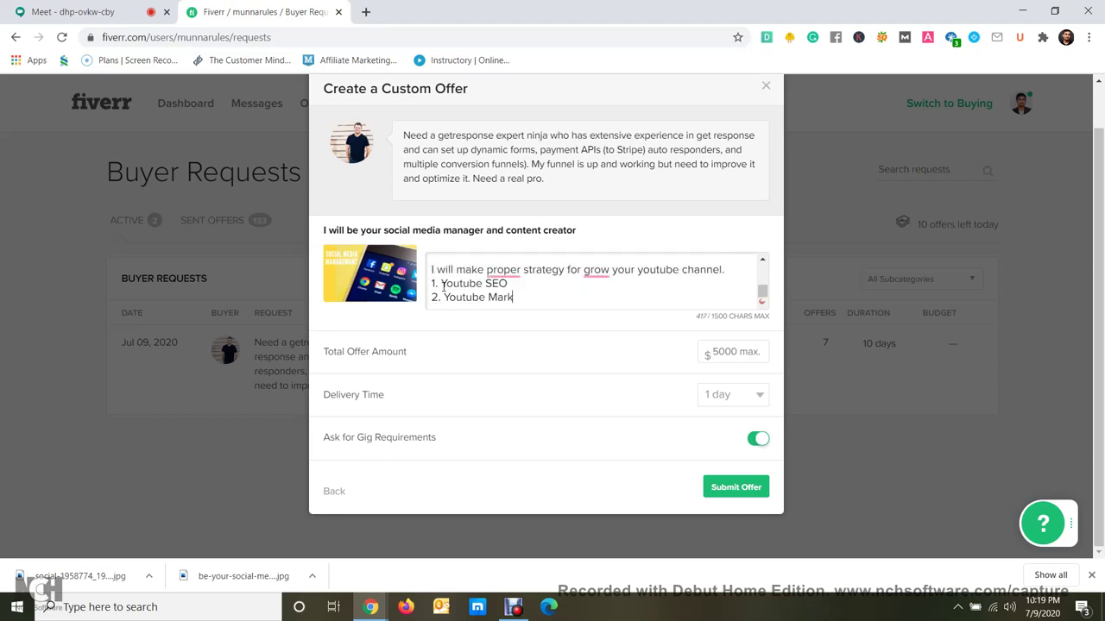
key("BackSpace")
key("BackSpace")
key("BackSpace")
key("BackSpace")
key("BackSpace")
key("BackSpace")
key("BackSpace")
key("BackSpace")
key("BackSpace")
key("BackSpace")
key("BackSpace")
key("BackSpace")
key("BackSpace")
key("BackSpace")
key("BackSpace")
key("BackSpace")
key("BackSpace")
key("BackSpace")
key("BackSpace")
key("BackSpace")
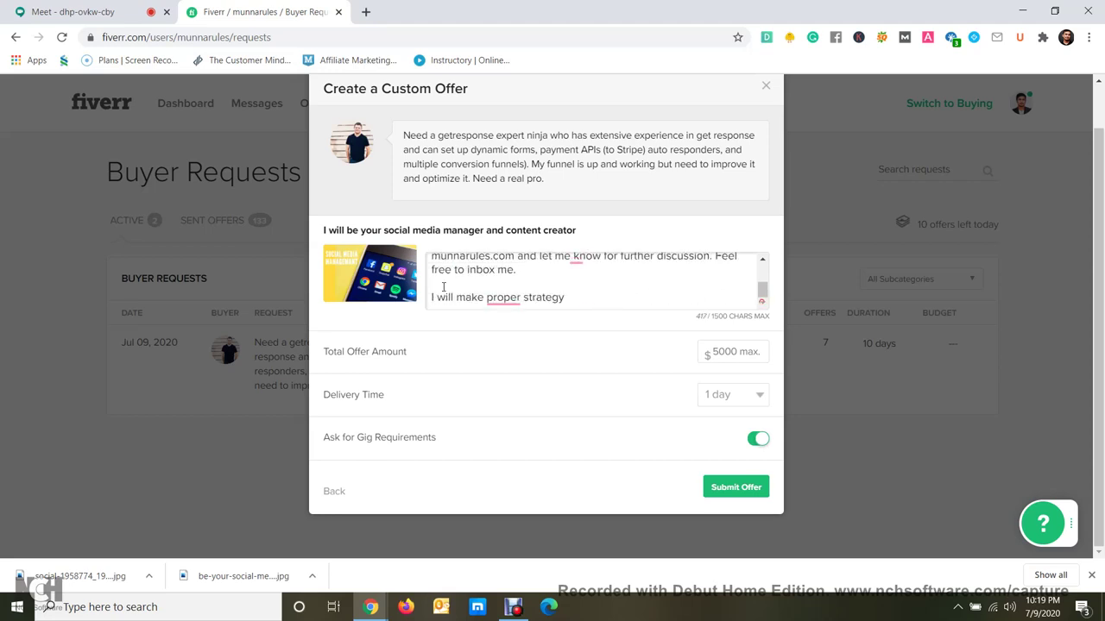
key("BackSpace")
key("BackSpace")
key("BackSpace")
key("BackSpace")
key("BackSpace")
key("BackSpace")
key("BackSpace")
key("BackSpace")
key("BackSpace")
key("BackSpace")
key("BackSpace")
key("BackSpace")
key("BackSpace")
key("BackSpace")
key("BackSpace")
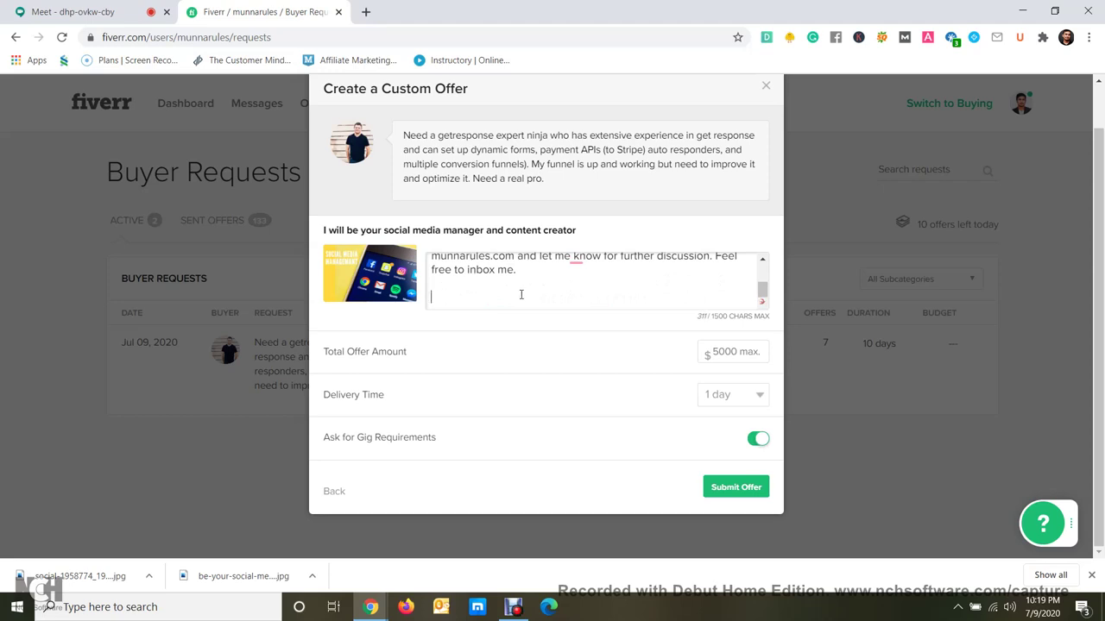
Set the total offer amount to $22.
scroll(574, 285, "up", 1)
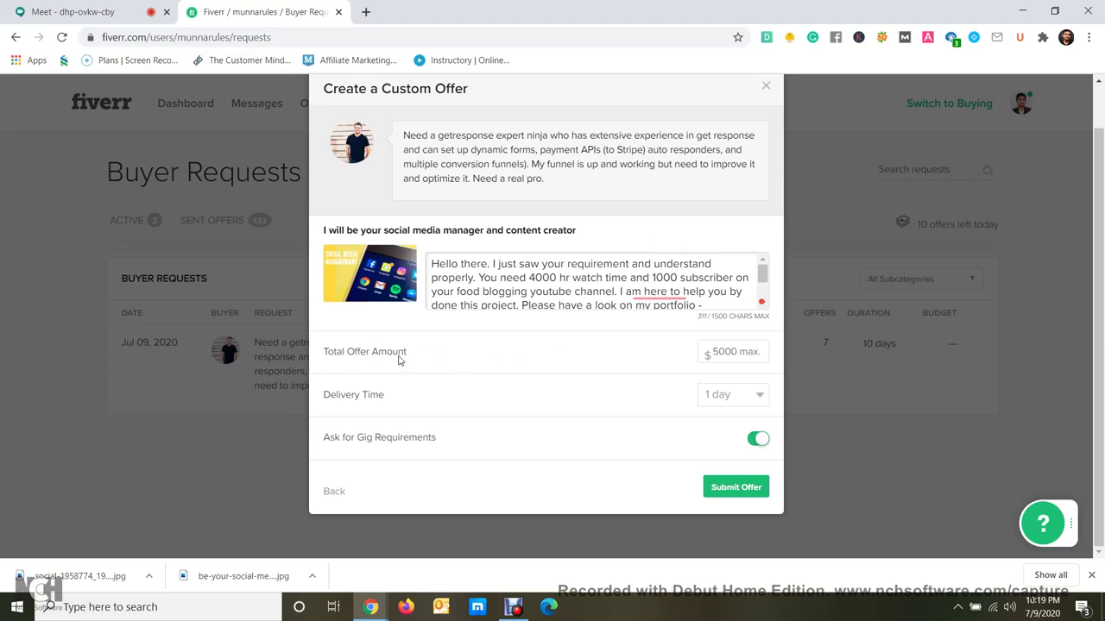
left_click(732, 354)
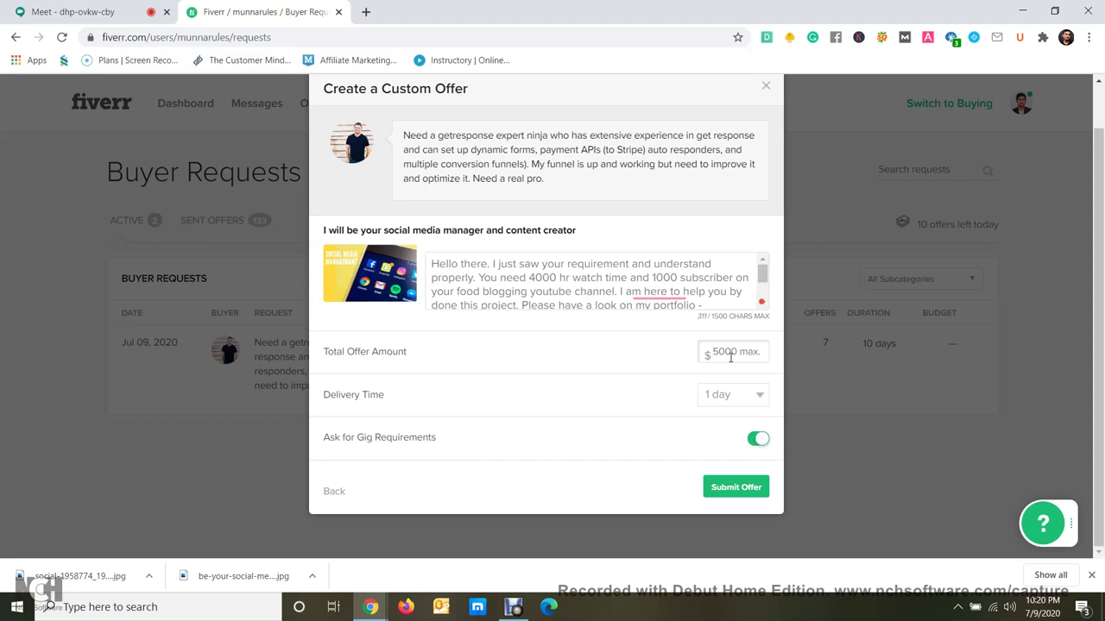
type("22")
left_click_drag(737, 354, 675, 358)
left_click(676, 357)
left_click(530, 278)
Set the delivery time to 6 days and submit the custom offer.
left_click(720, 396)
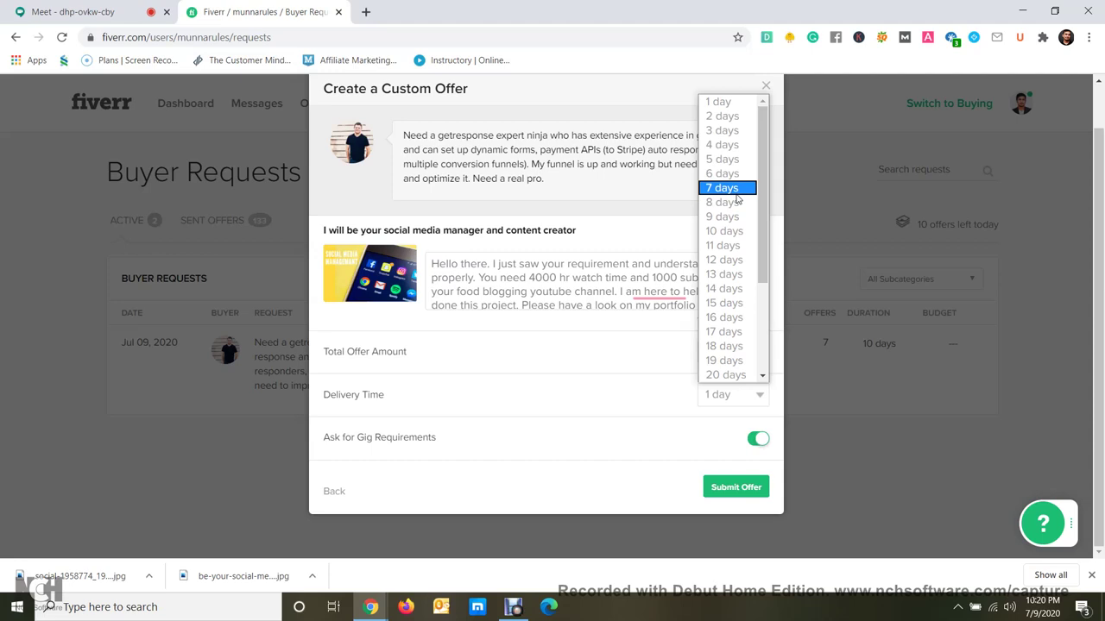
left_click(732, 176)
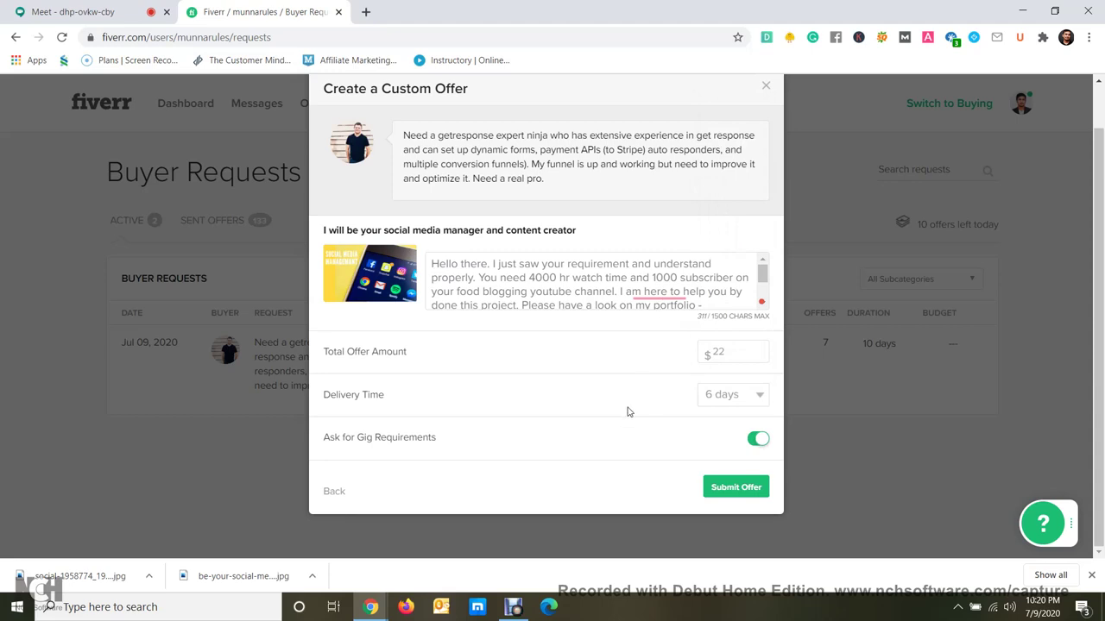
left_click(728, 488)
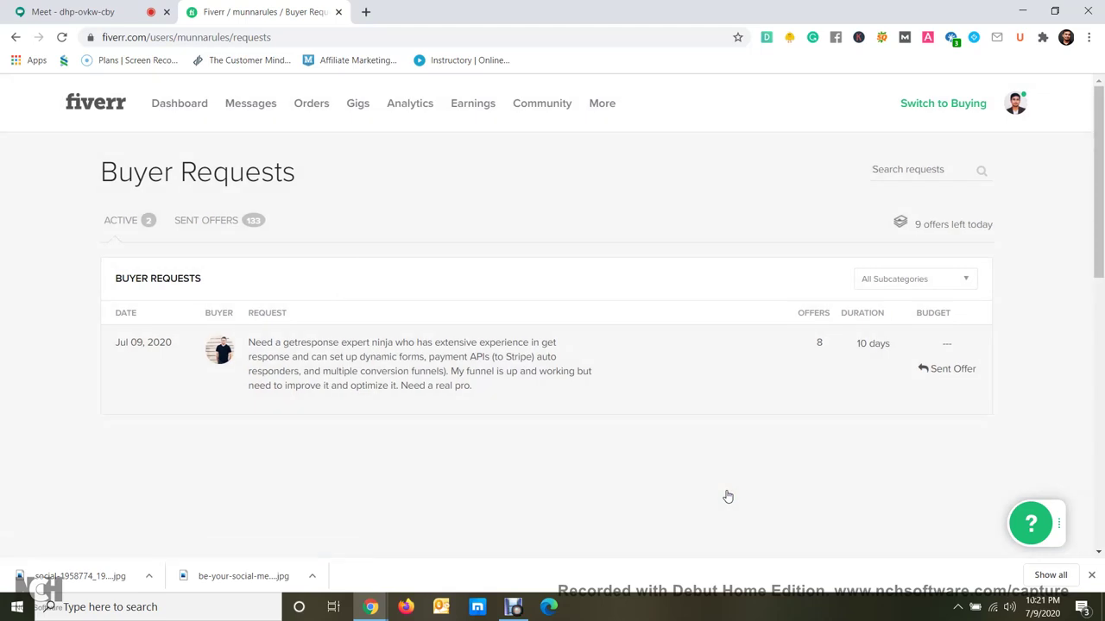
Reload the Buyer Requests page and check how many offers are left for today.
mouse_move(954, 364)
mouse_move(604, 104)
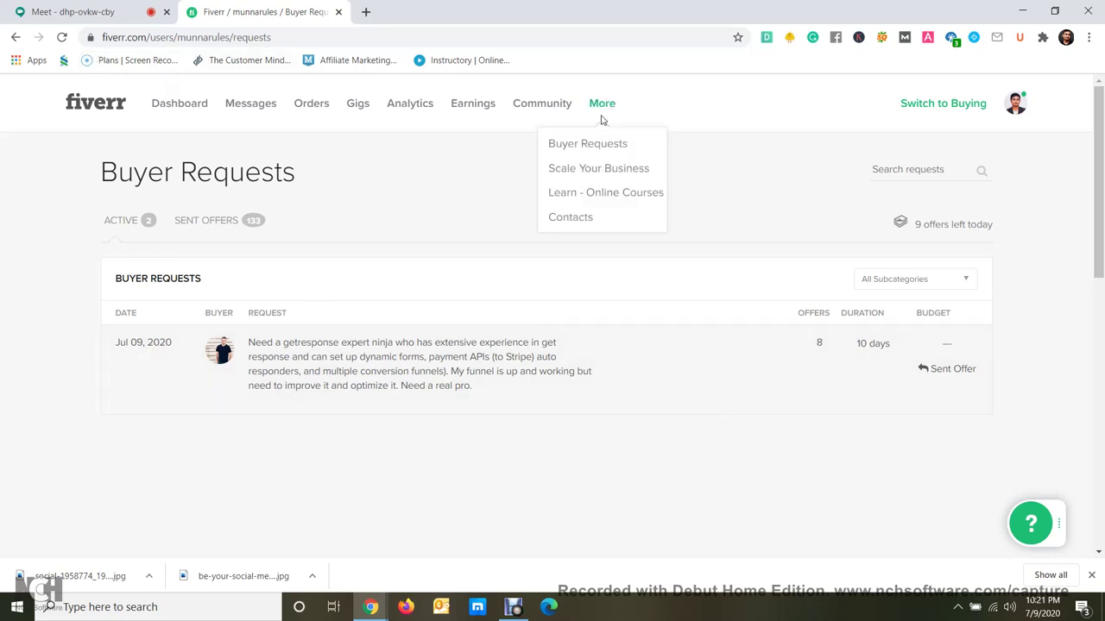
left_click(587, 143)
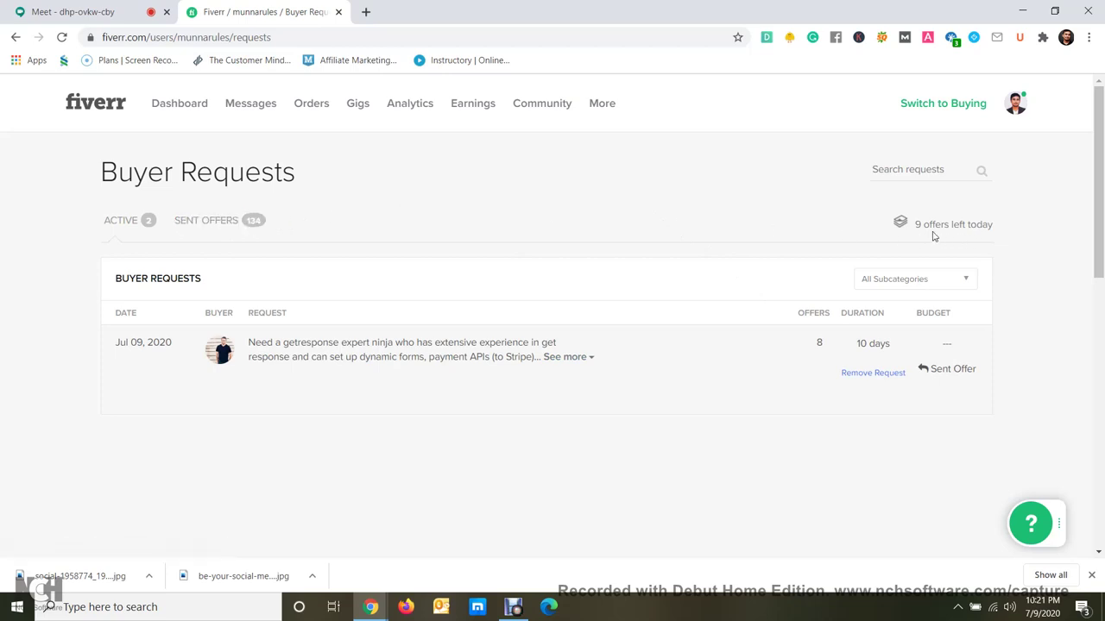
triple_click(977, 225)
left_click_drag(976, 226, 916, 226)
left_click_drag(910, 226, 990, 227)
left_click(1002, 230)
left_click_drag(998, 234, 602, 291)
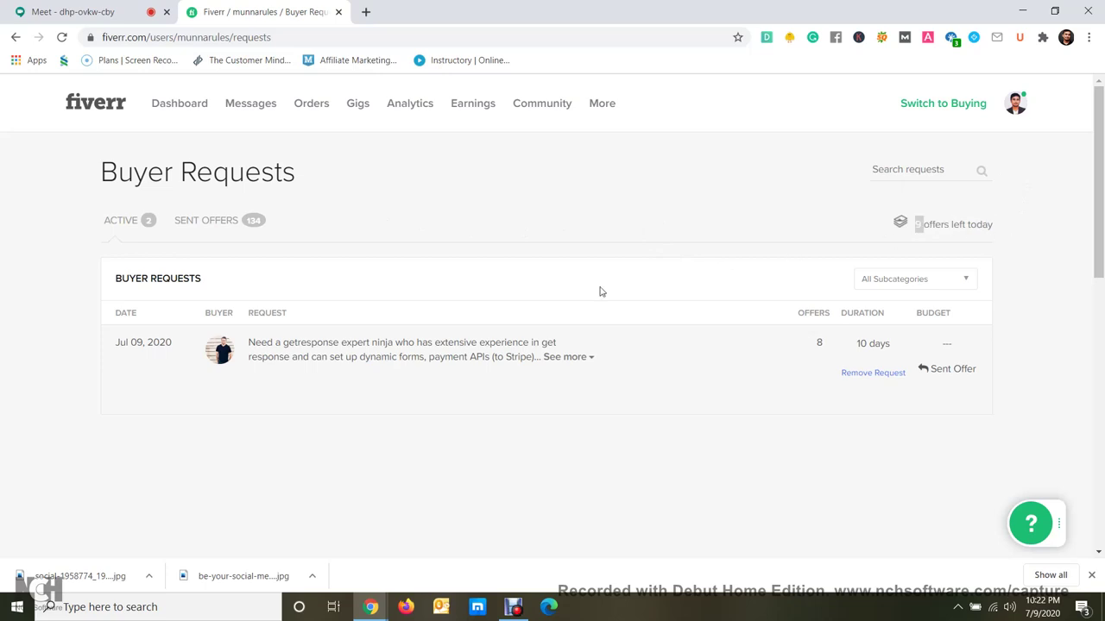
Open the list of sent offers and examine the buyer's request text beside the newly submitted offer.
left_click(201, 222)
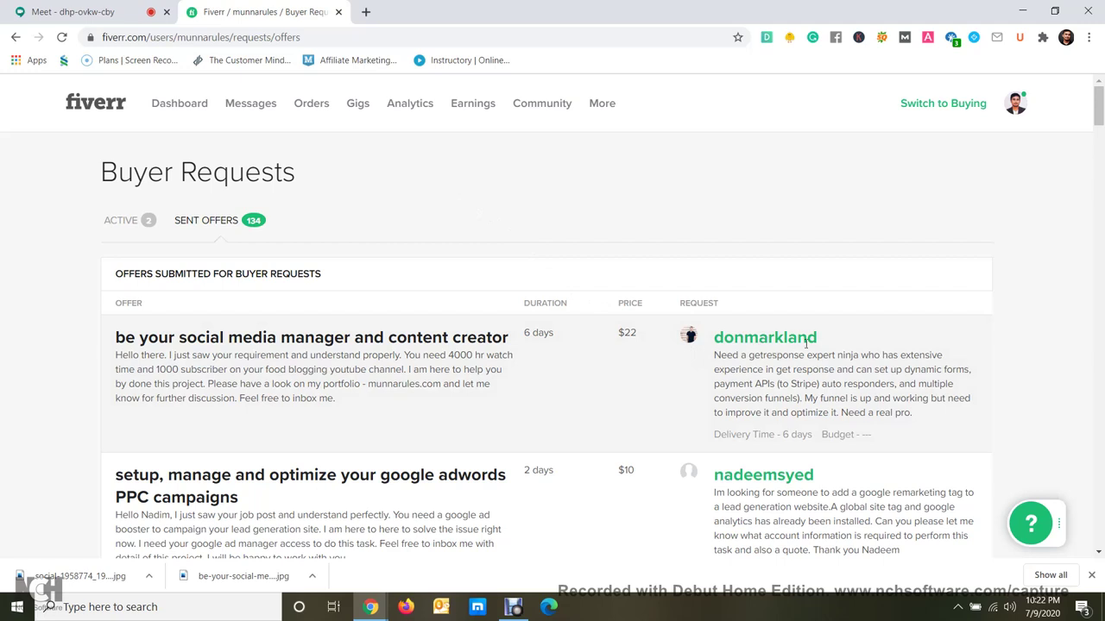
left_click_drag(720, 355, 908, 415)
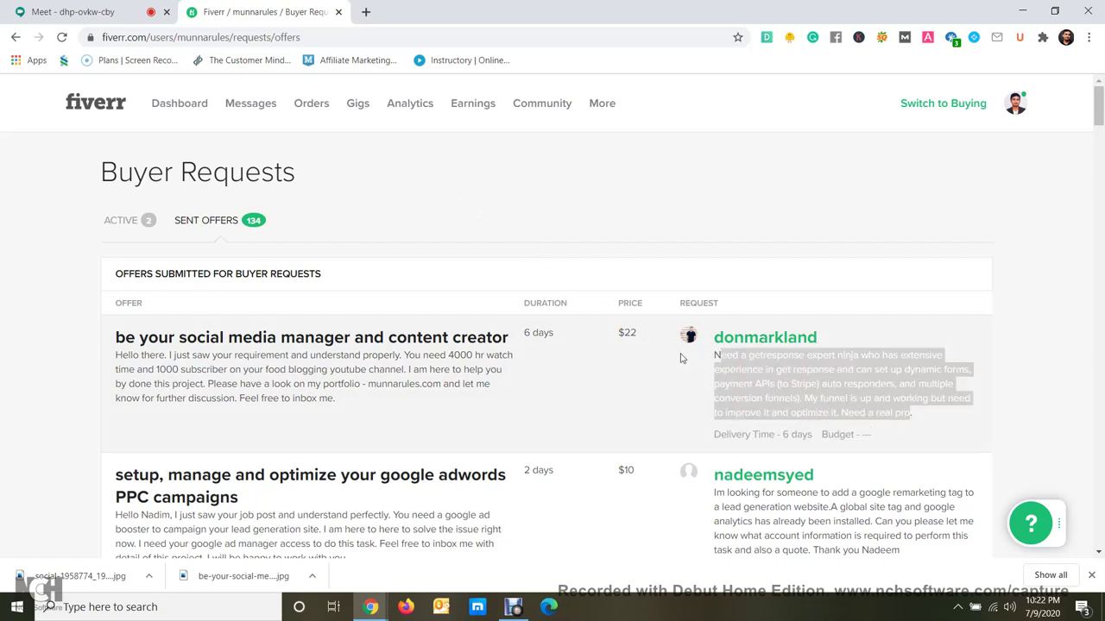
Examine the price, duration and message text of the newest sent offer.
left_click(632, 333)
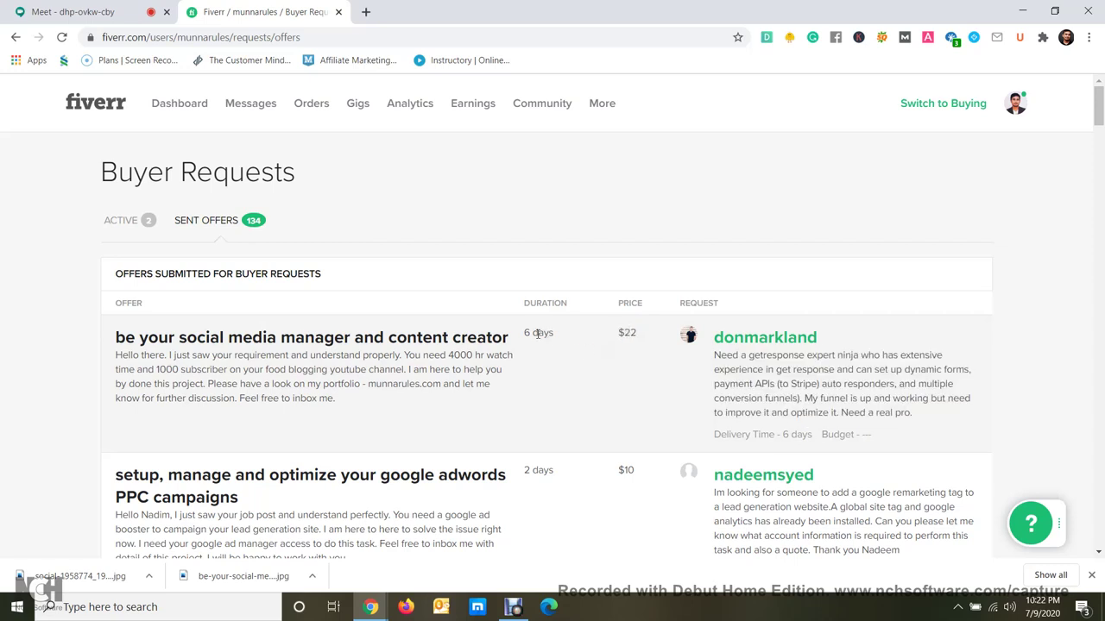
triple_click(539, 333)
scroll(305, 378, "down", 1)
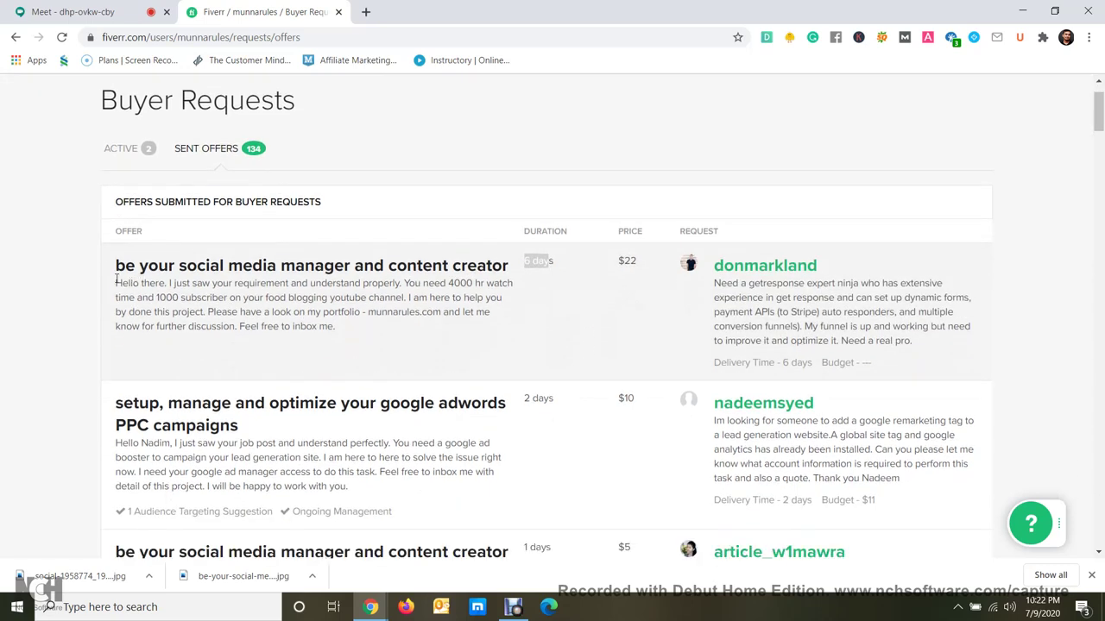
left_click_drag(118, 278, 163, 309)
left_click(166, 303)
left_click_drag(340, 336, 121, 286)
scroll(129, 295, "down", 1)
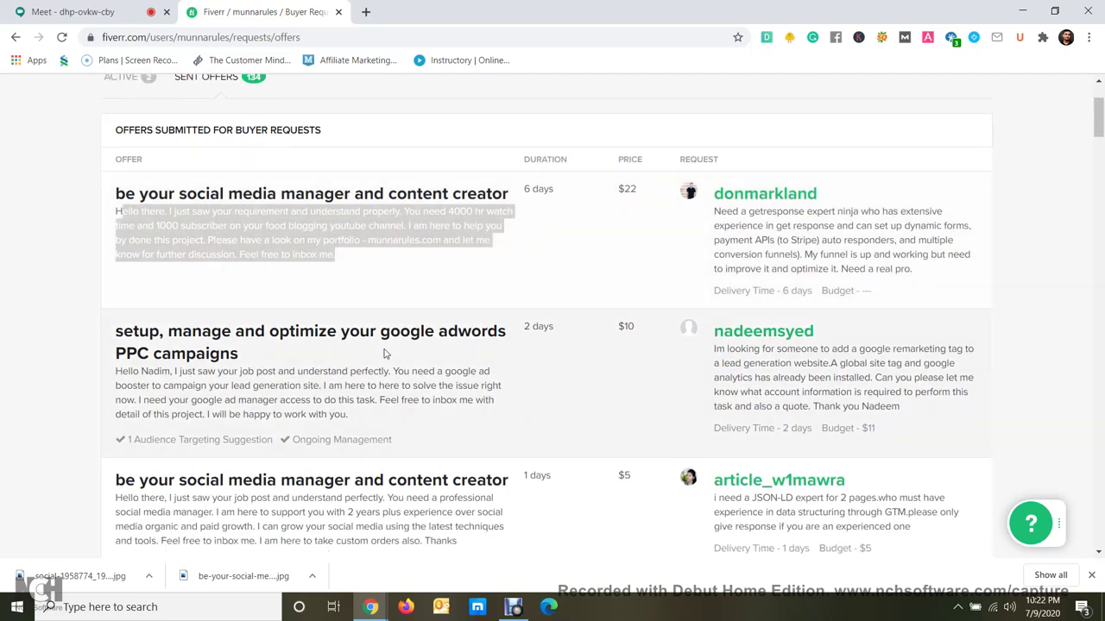
Examine the price, gig title and description of the second sent offer, for setting up Google AdWords PPC campaigns.
left_click(386, 353)
scroll(382, 313, "down", 1)
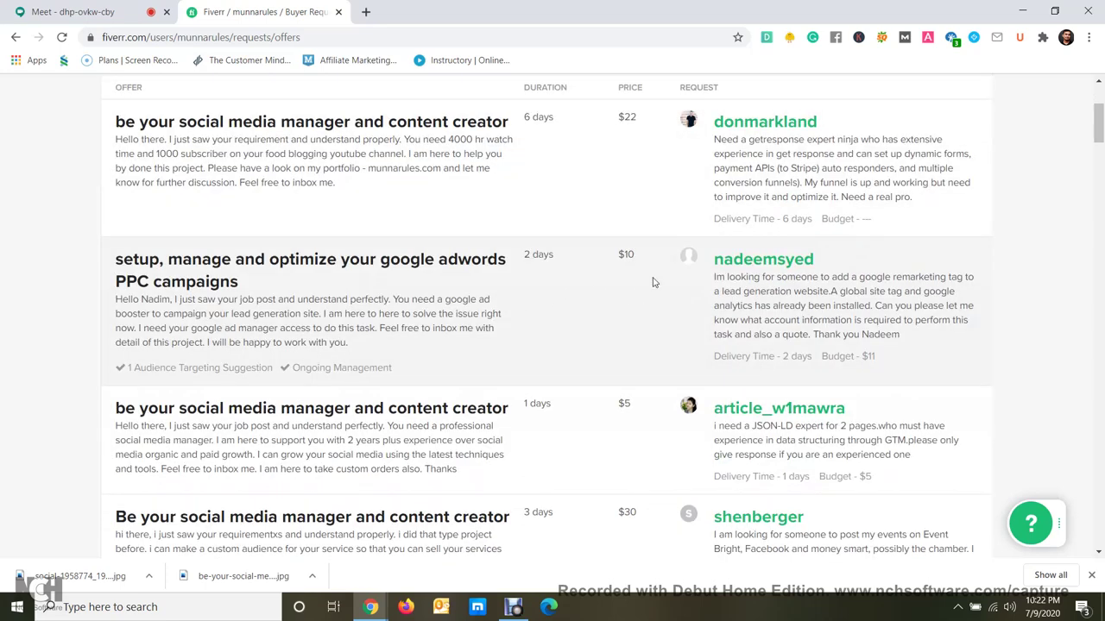
double_click(626, 254)
left_click_drag(380, 258, 498, 262)
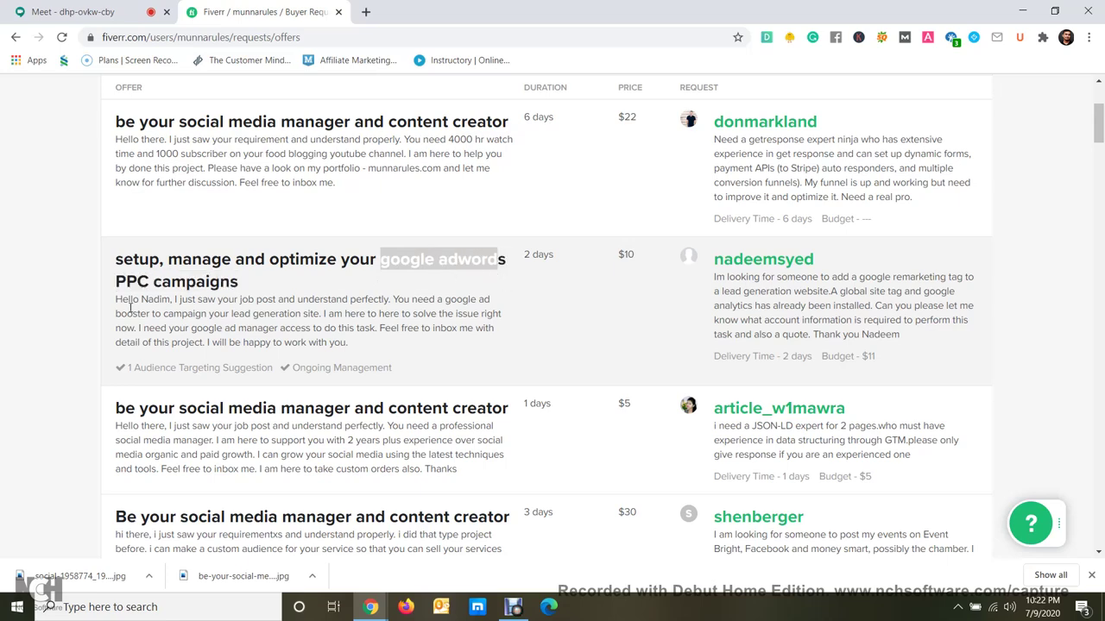
left_click_drag(130, 307, 391, 343)
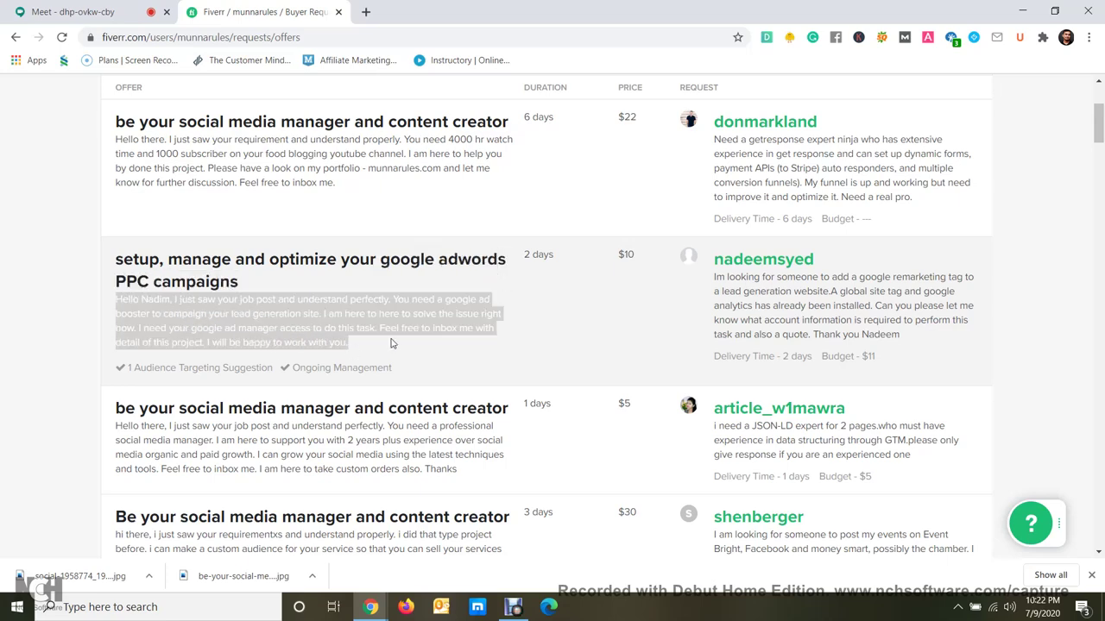
left_click(390, 343)
Find the $100 Google AdWords PPC offer among the sent offers and read its long buyer request.
scroll(384, 328, "down", 6)
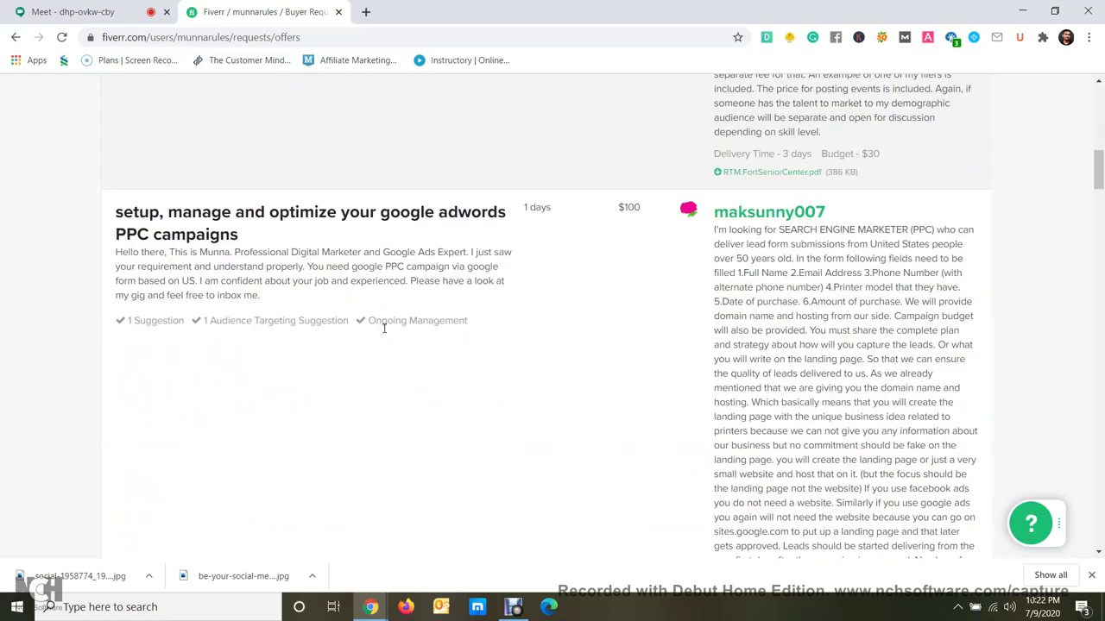
scroll(384, 328, "up", 5)
scroll(449, 319, "down", 9)
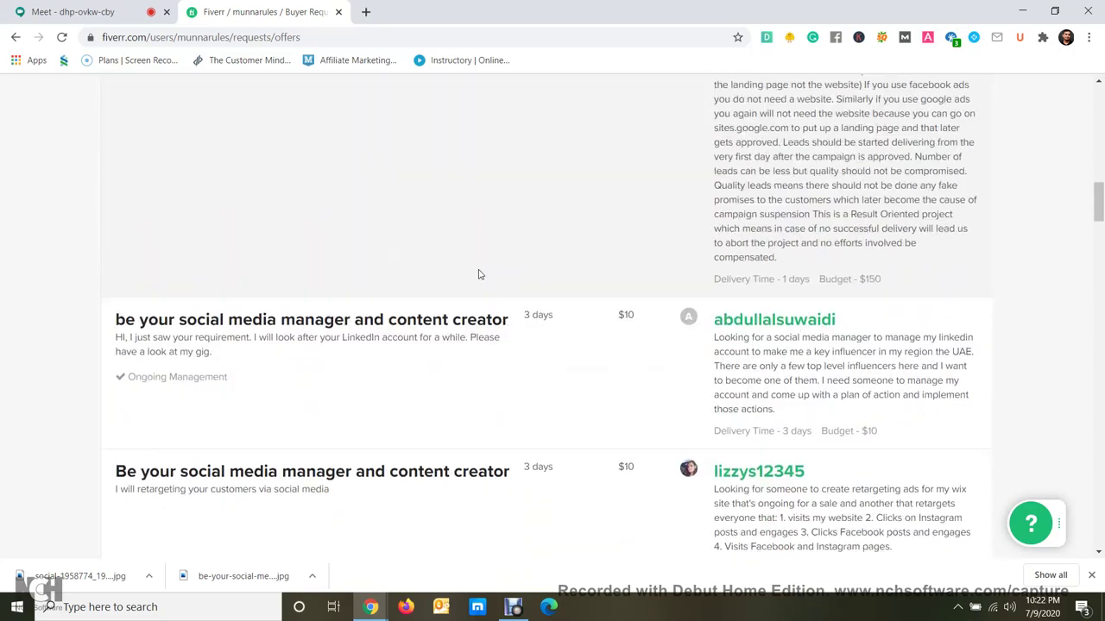
scroll(479, 275, "down", 3)
scroll(614, 283, "up", 7)
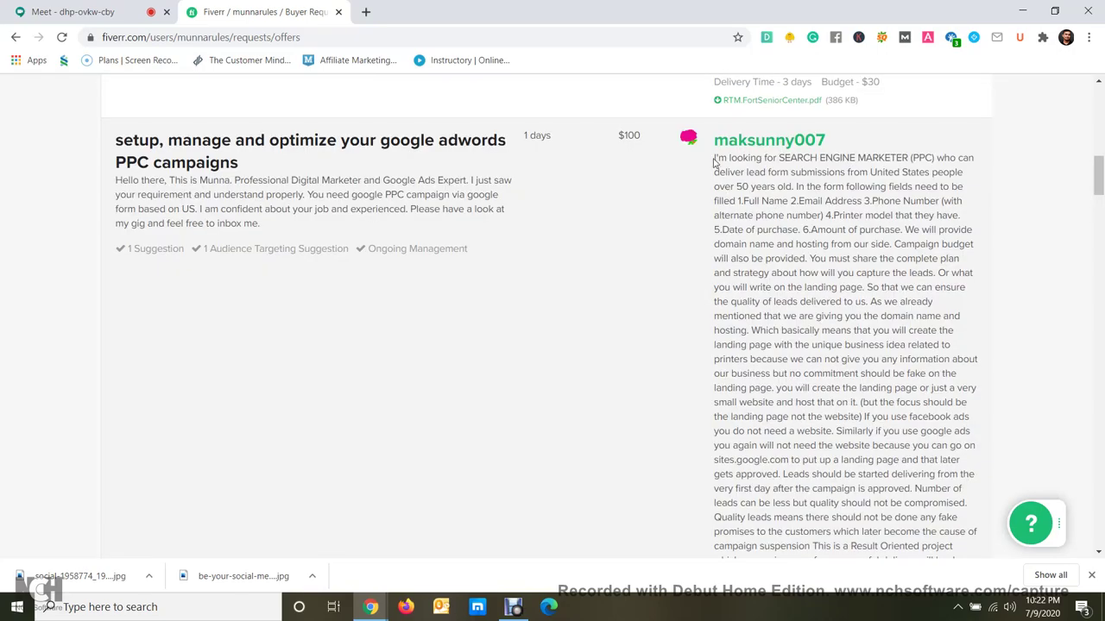
left_click_drag(716, 162, 803, 376)
left_click(636, 207)
Browse the older sent offers, comparing their messages and prices with the buyers' requests, and return to the newest one.
scroll(618, 173, "down", 5)
scroll(641, 227, "down", 1)
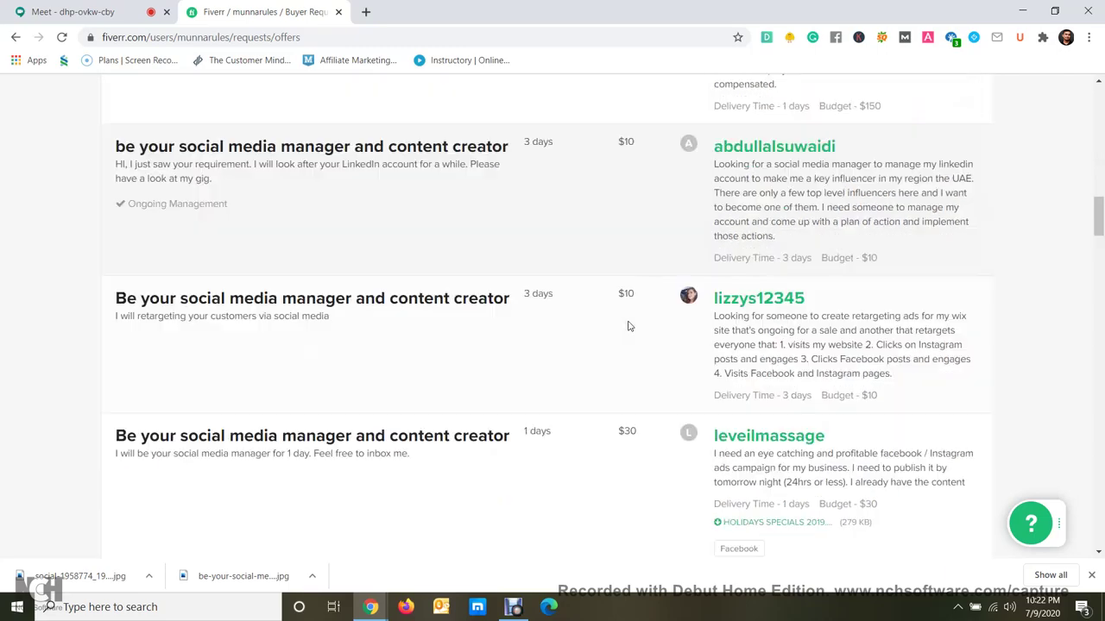
scroll(639, 307, "down", 2)
scroll(249, 282, "down", 8)
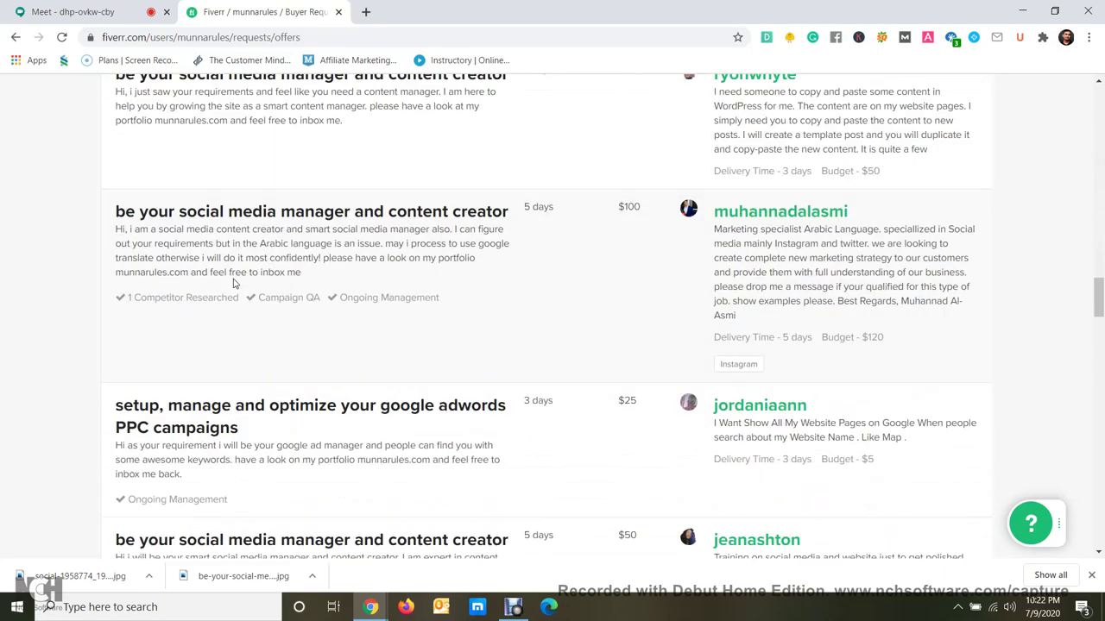
scroll(233, 283, "down", 15)
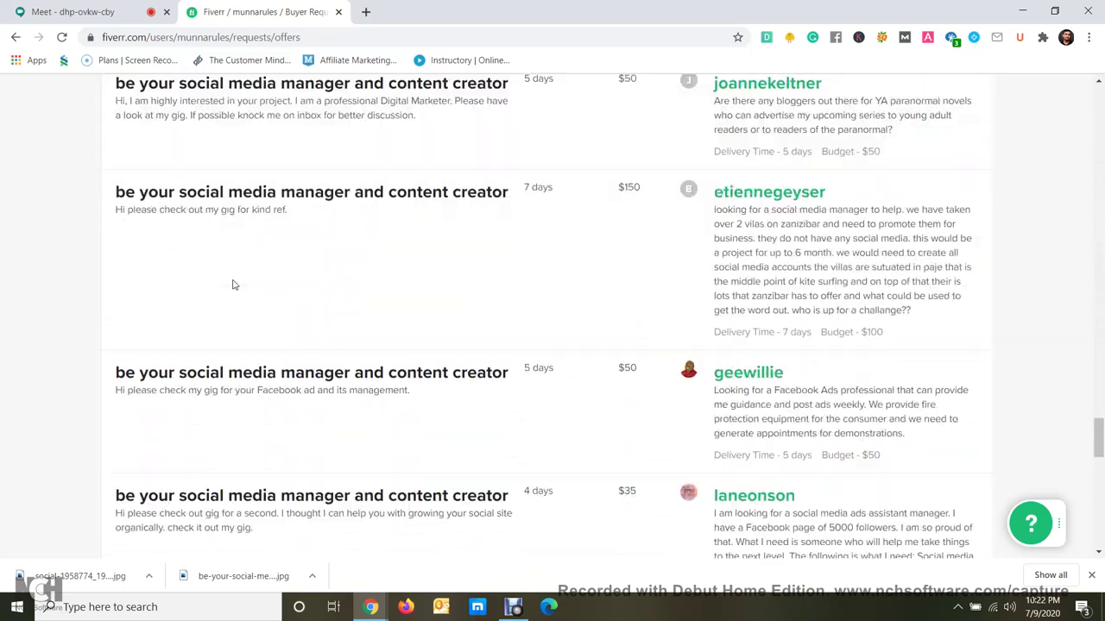
scroll(233, 286, "down", 2)
scroll(246, 297, "up", 15)
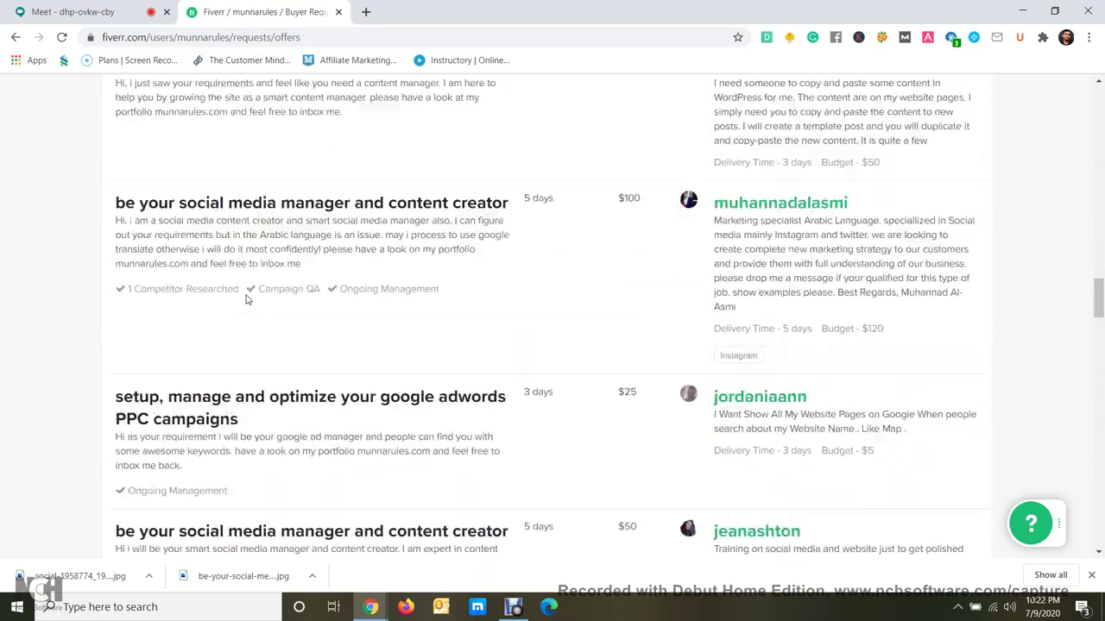
scroll(246, 298, "up", 20)
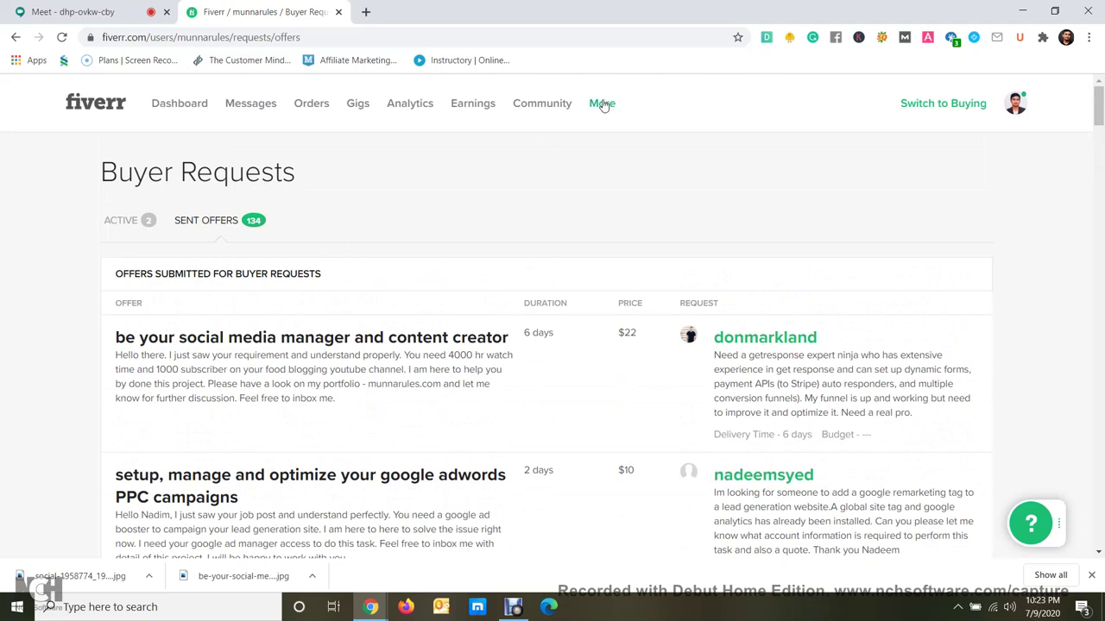
Return to the active buyer requests and look through the recent conversations in the inbox preview.
mouse_move(603, 105)
left_click(585, 142)
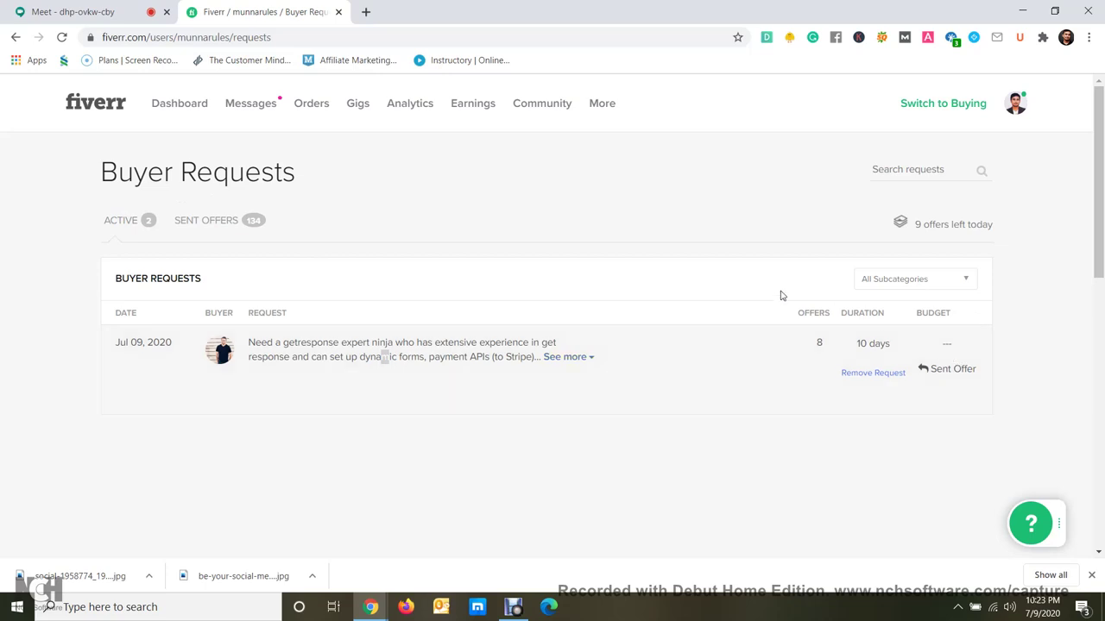
left_click(259, 107)
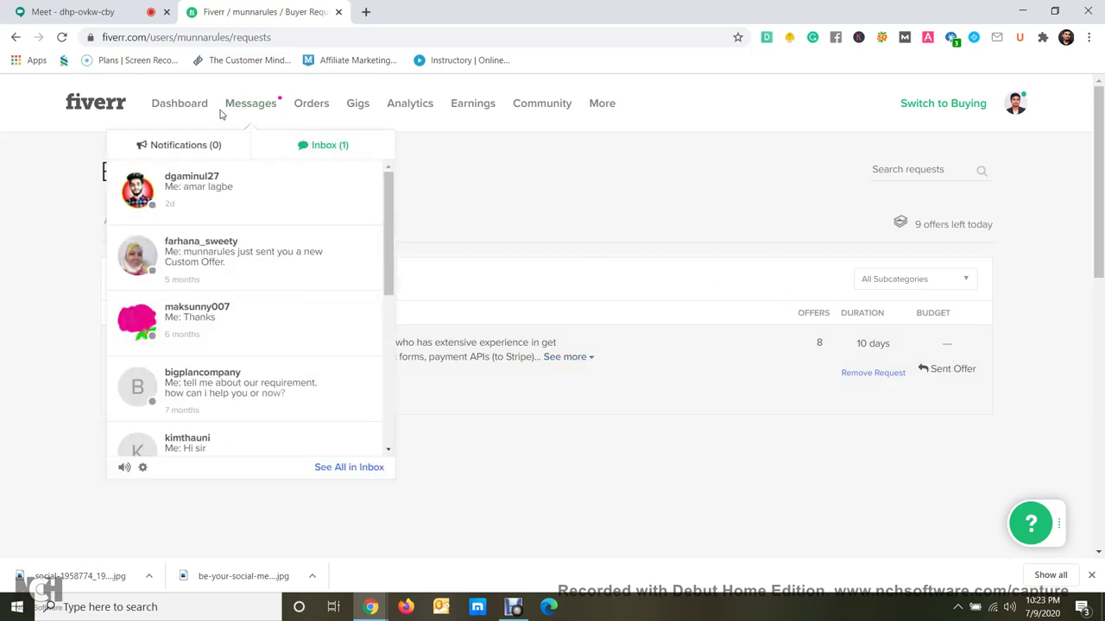
scroll(207, 226, "down", 3)
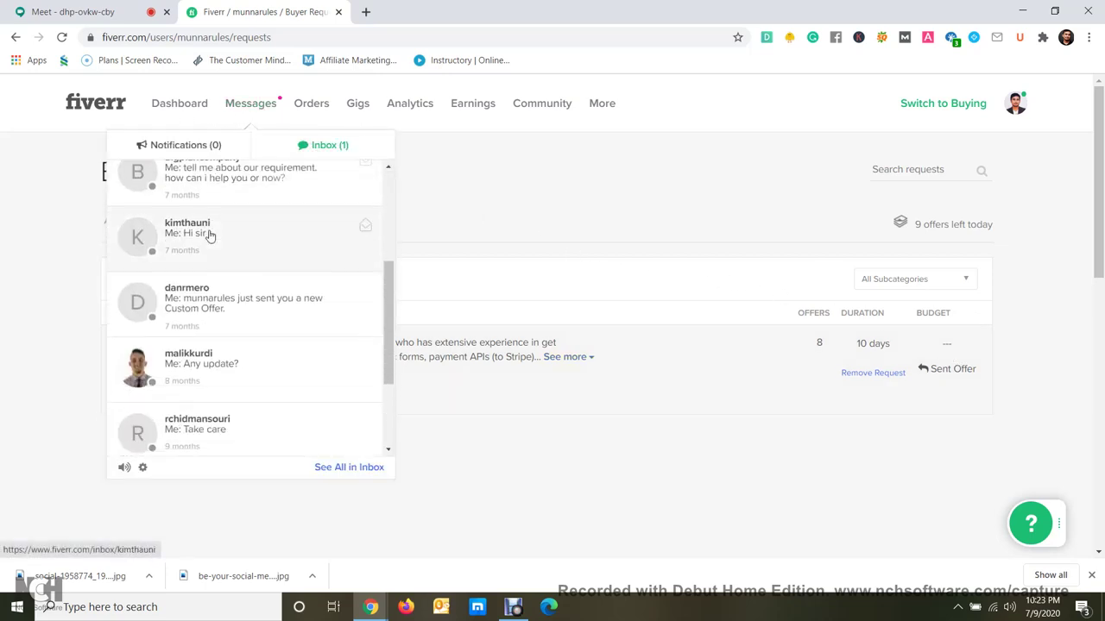
scroll(186, 285, "down", 1)
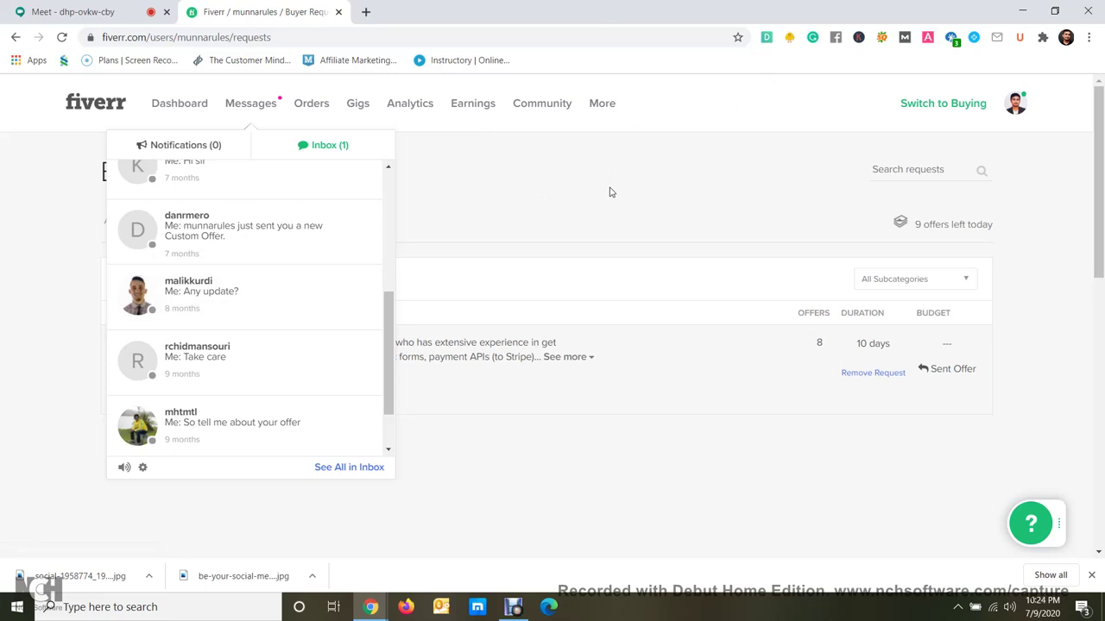
scroll(279, 337, "down", 1)
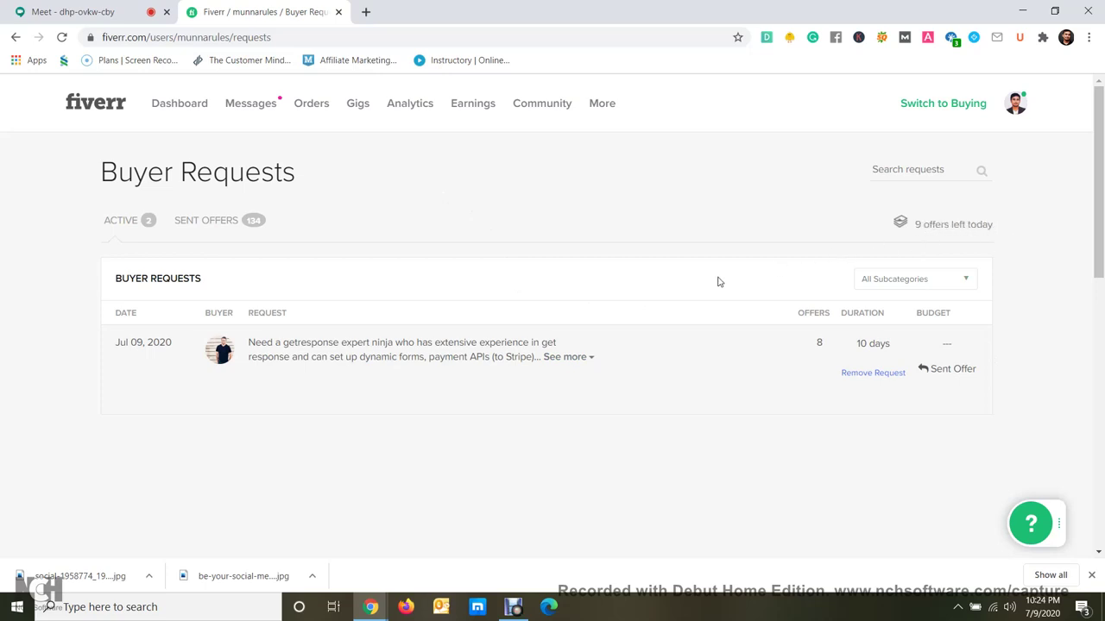
Open the inbox conversation whose last message is "Any update?".
left_click(255, 105)
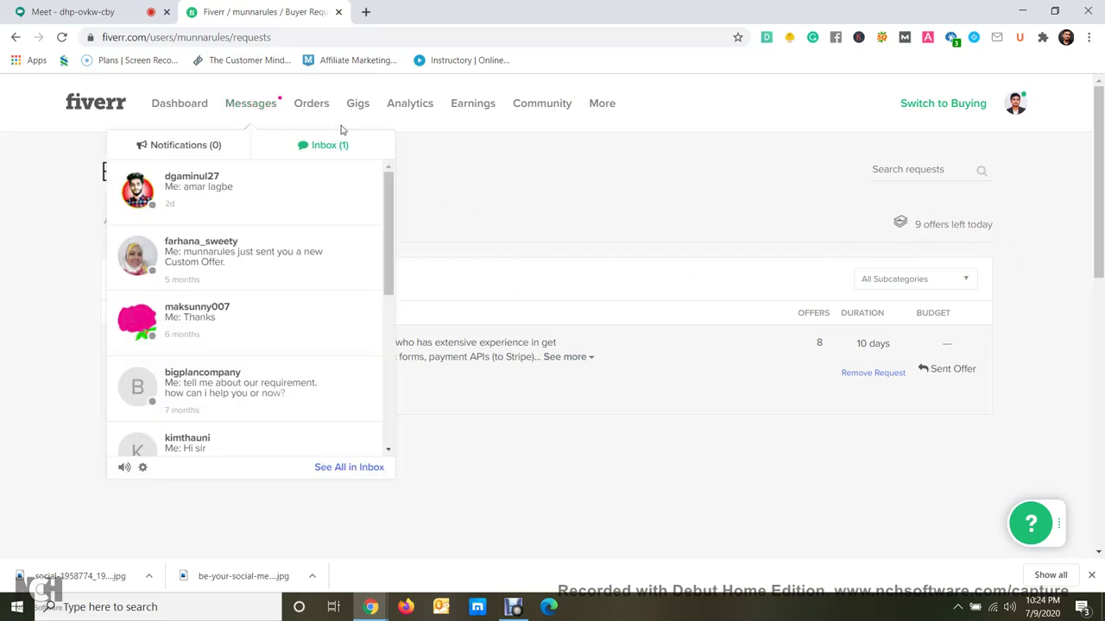
scroll(239, 228, "down", 3)
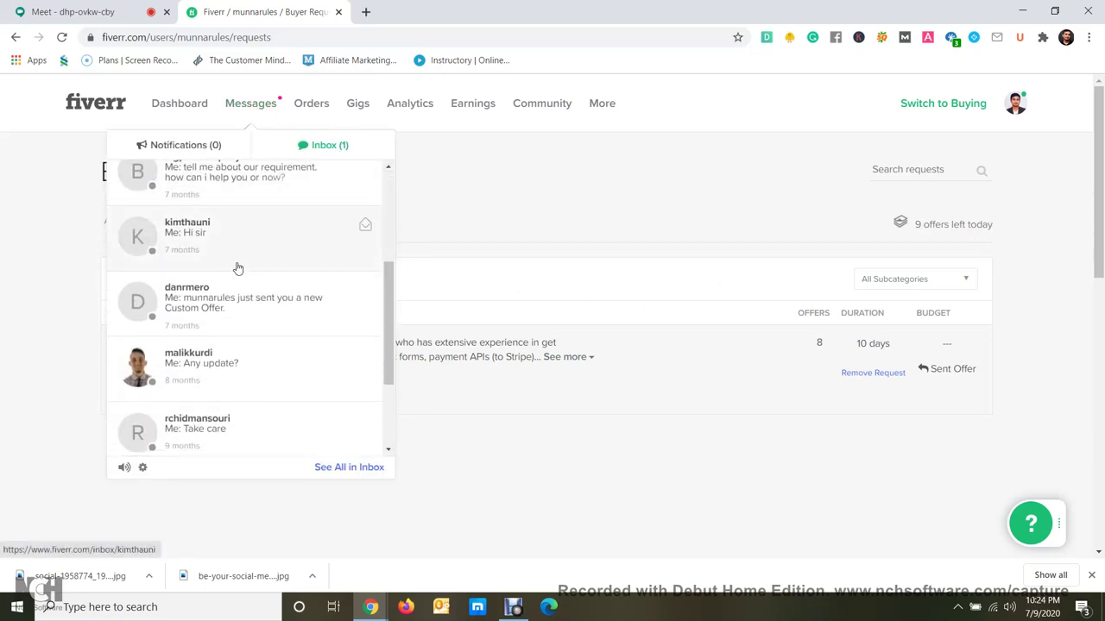
left_click(265, 313)
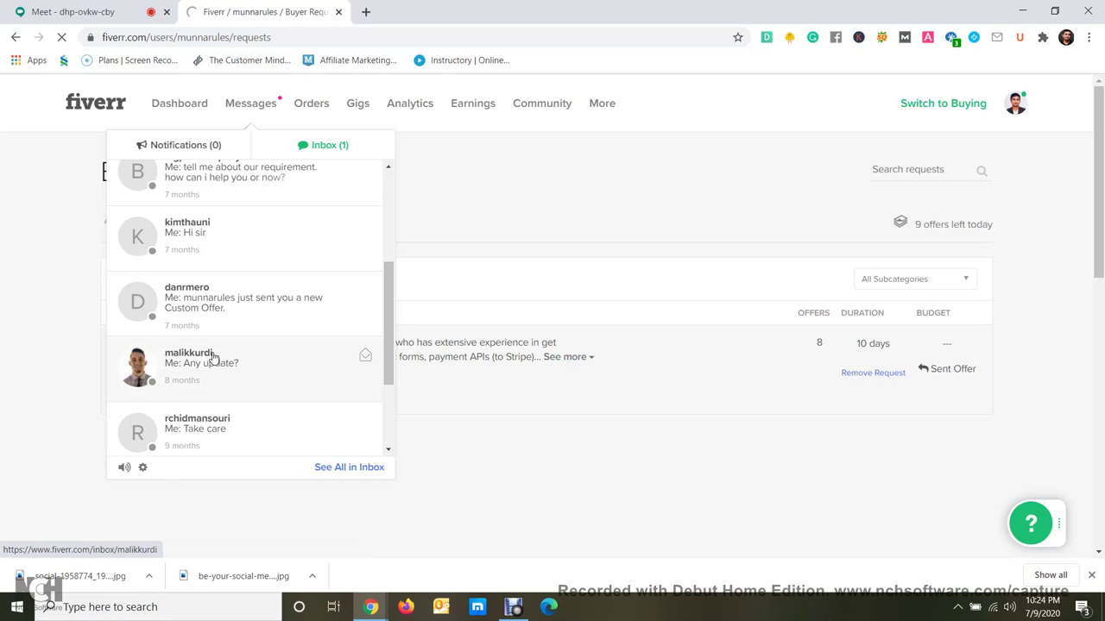
scroll(212, 359, "down", 2)
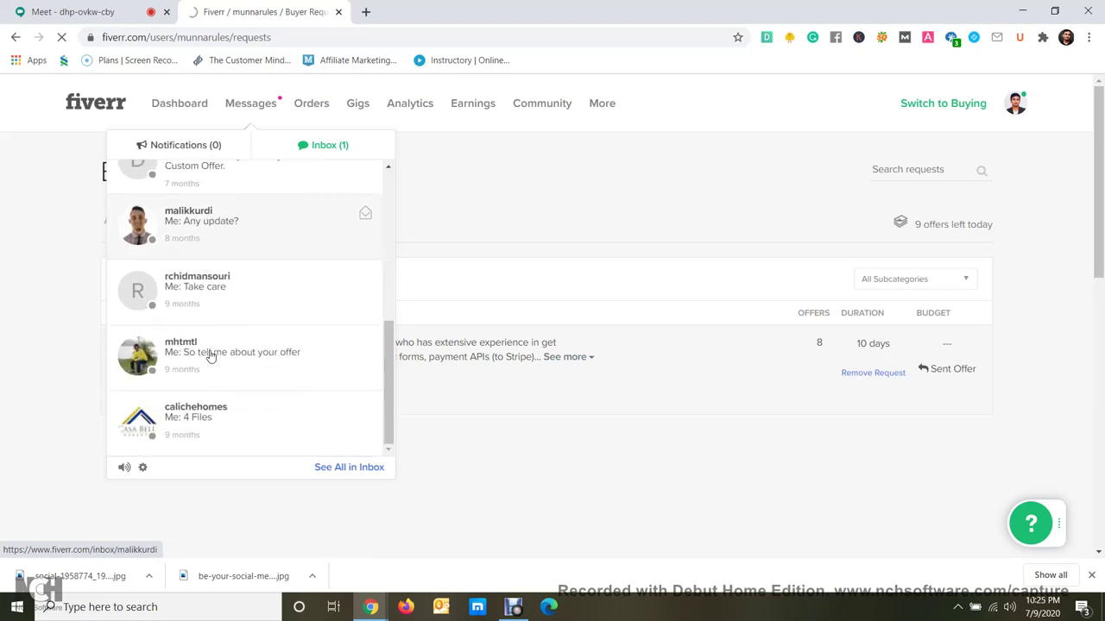
scroll(211, 362, "down", 4)
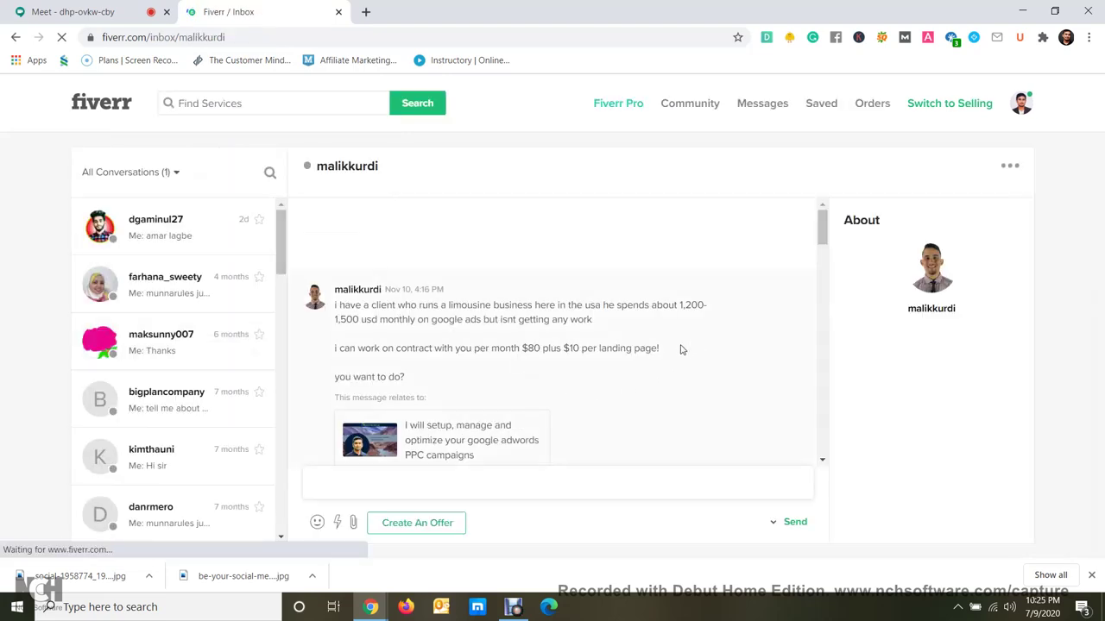
Read the conversation from the buyer's first message about the limousine client's Google ads through the replies on working terms.
scroll(665, 315, "up", 5)
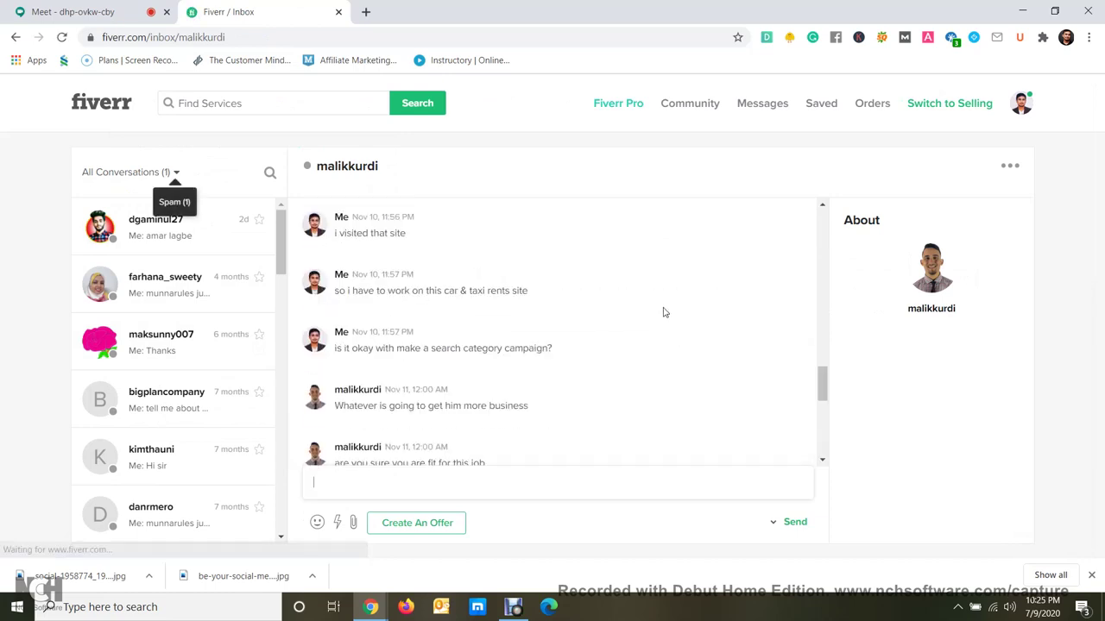
scroll(732, 311, "up", 3)
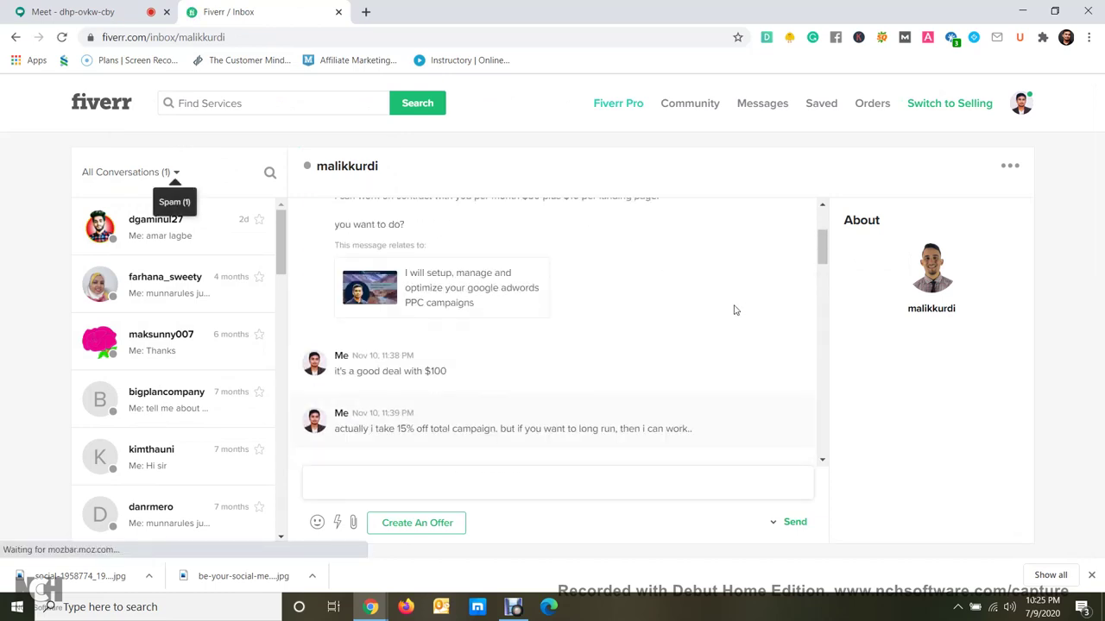
scroll(734, 311, "up", 3)
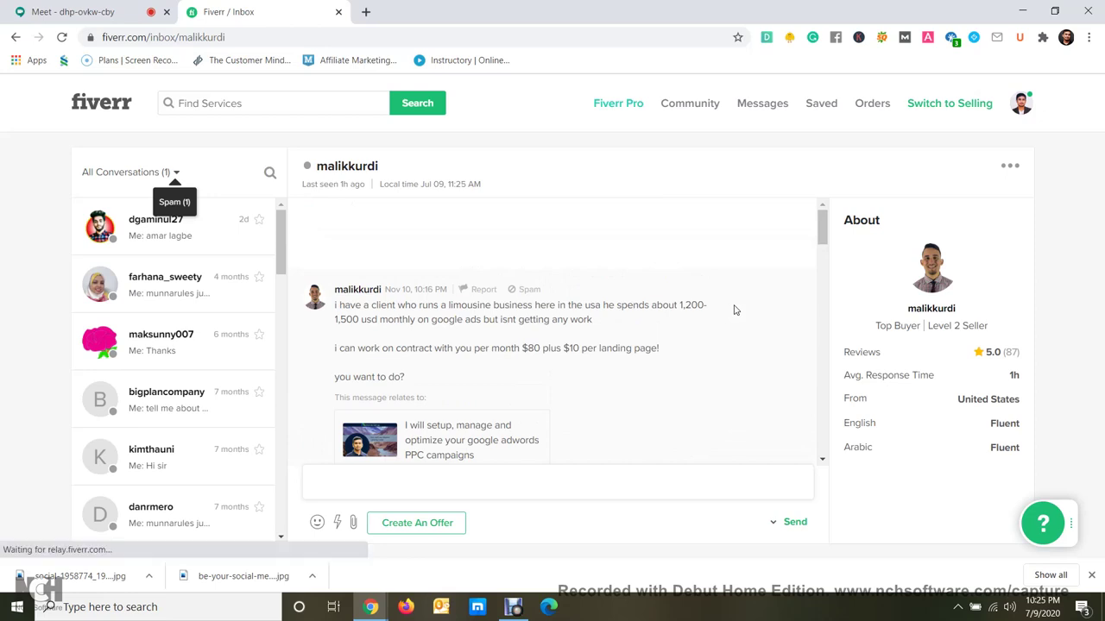
scroll(735, 310, "down", 1)
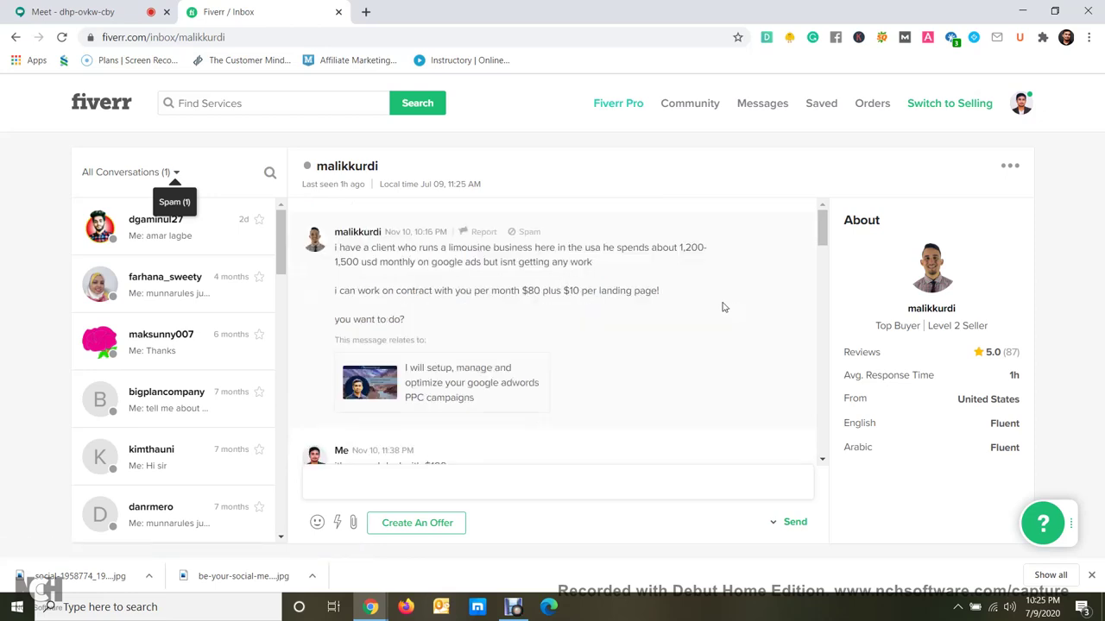
scroll(604, 327, "down", 3)
scroll(449, 362, "up", 3)
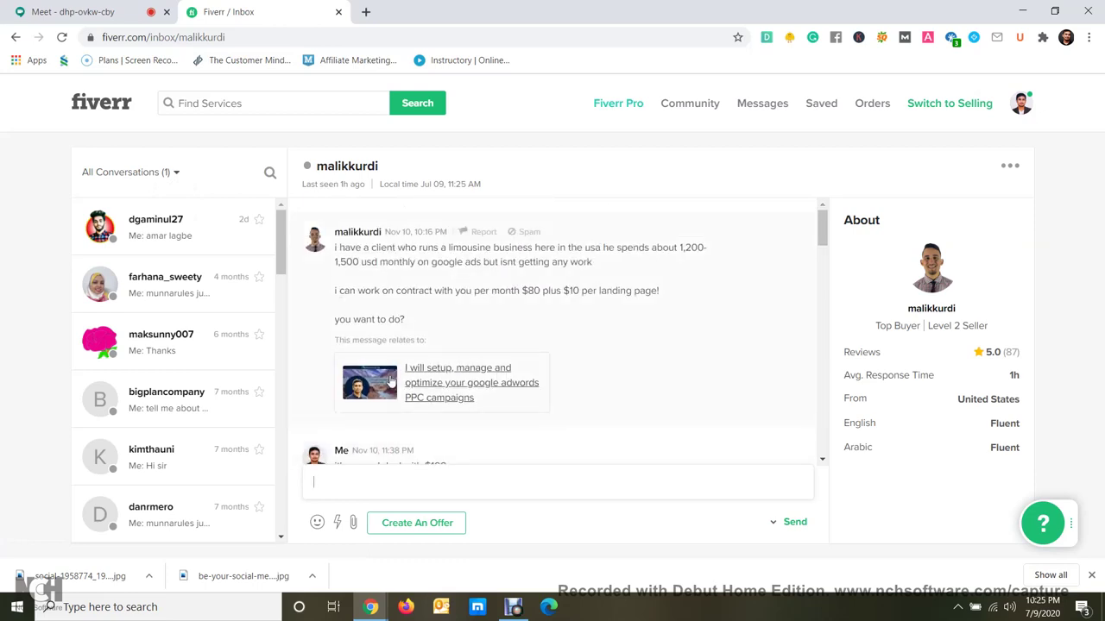
scroll(423, 356, "down", 5)
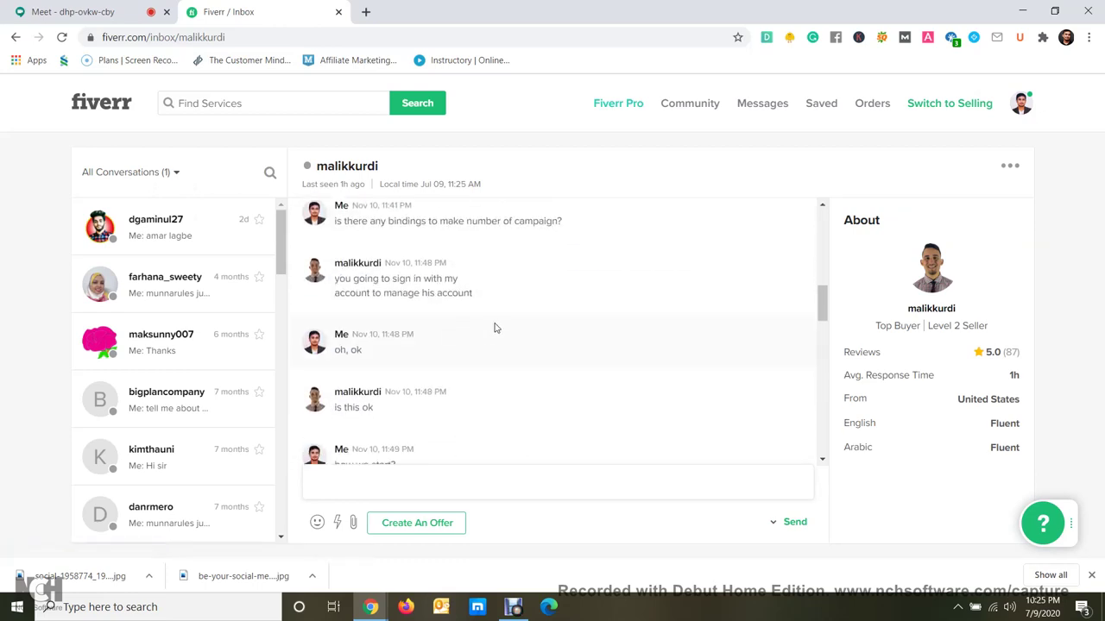
scroll(495, 328, "up", 4)
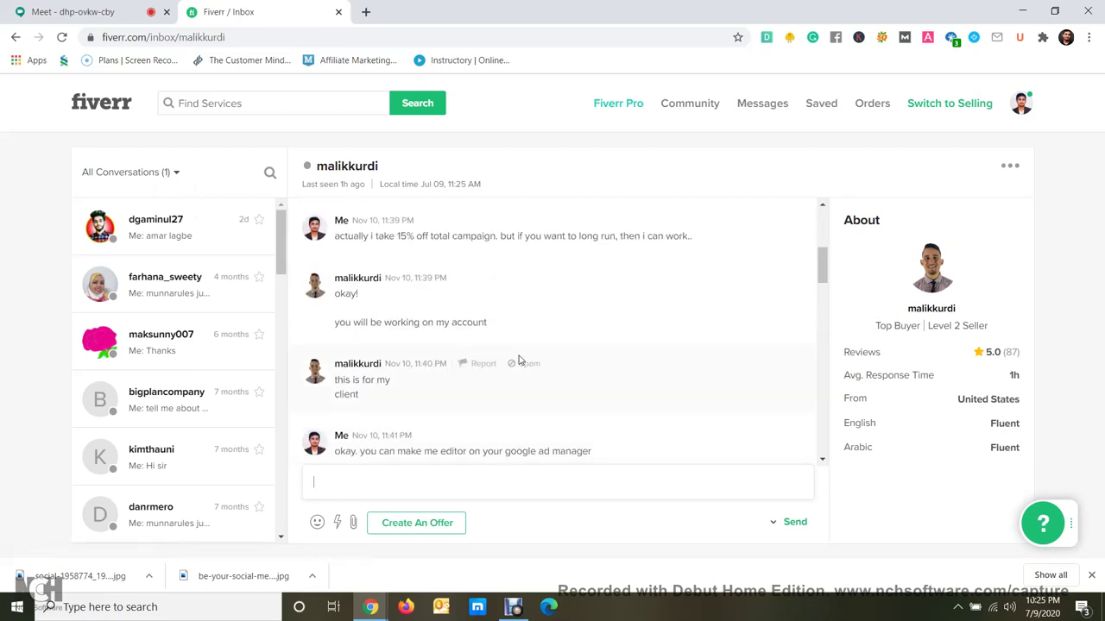
scroll(518, 360, "down", 1)
scroll(190, 353, "down", 3)
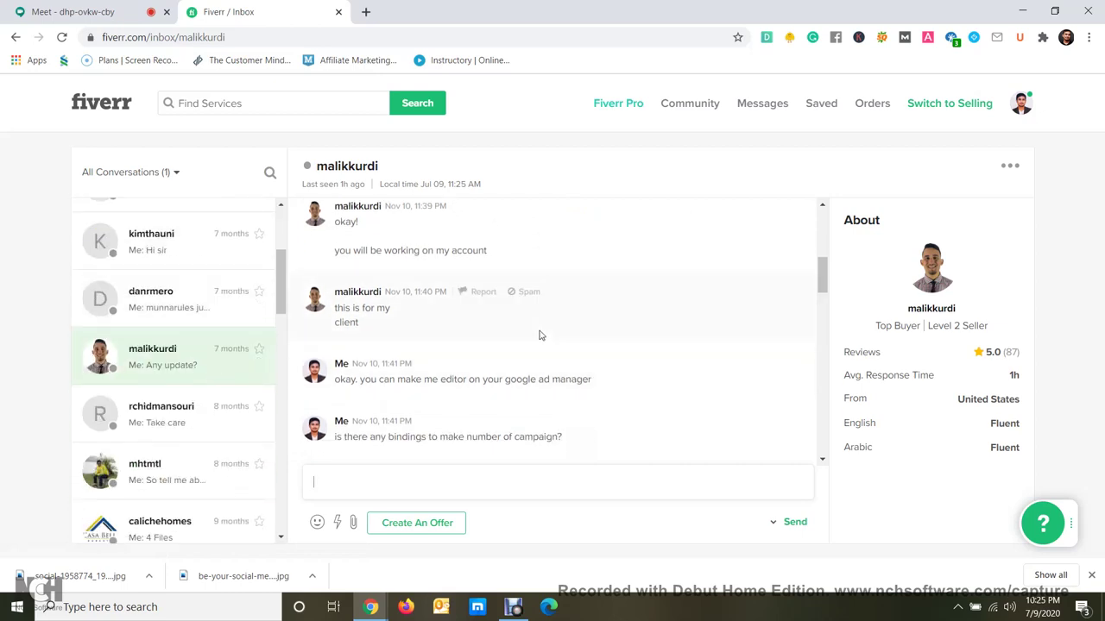
scroll(536, 339, "up", 1)
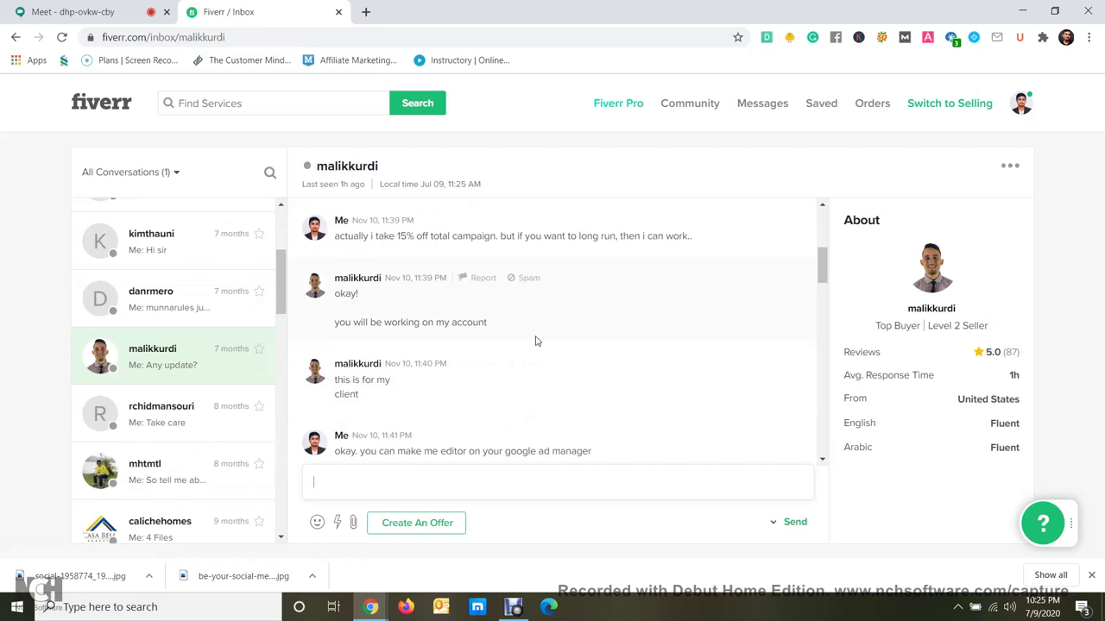
Try picking images from the Downloads folder as message attachments, including three selected together, and cancel the selection.
left_click(389, 483)
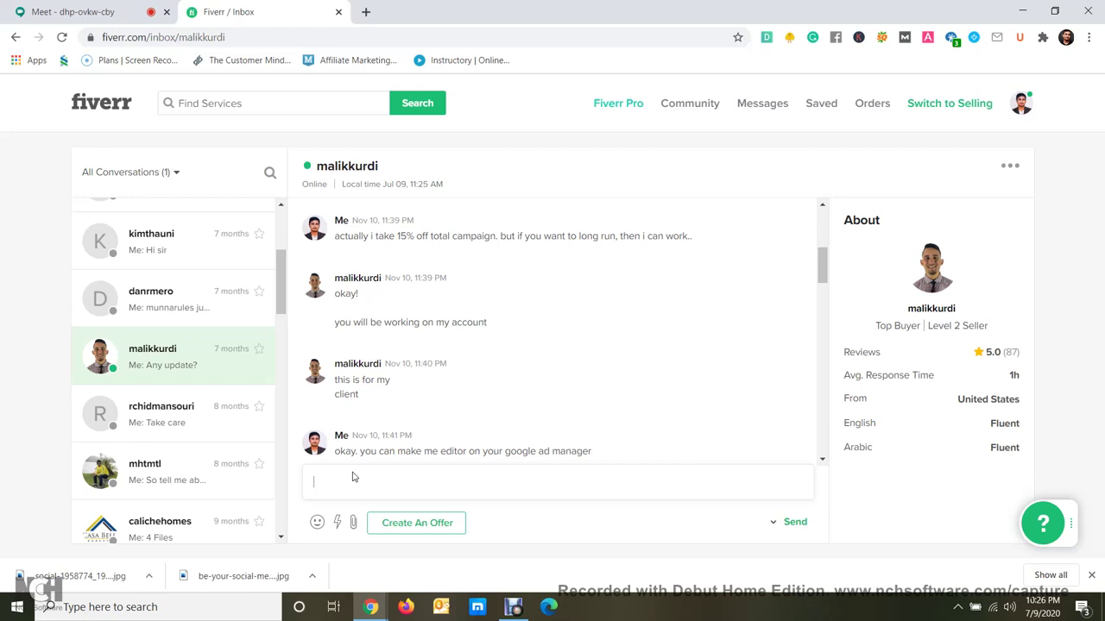
left_click(354, 525)
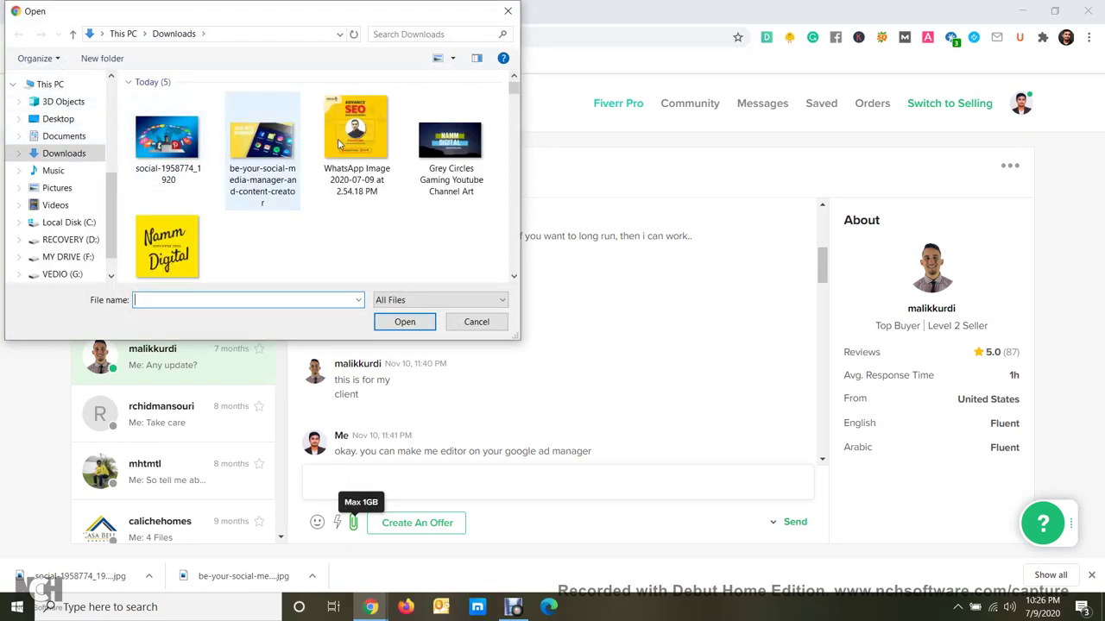
left_click(166, 164)
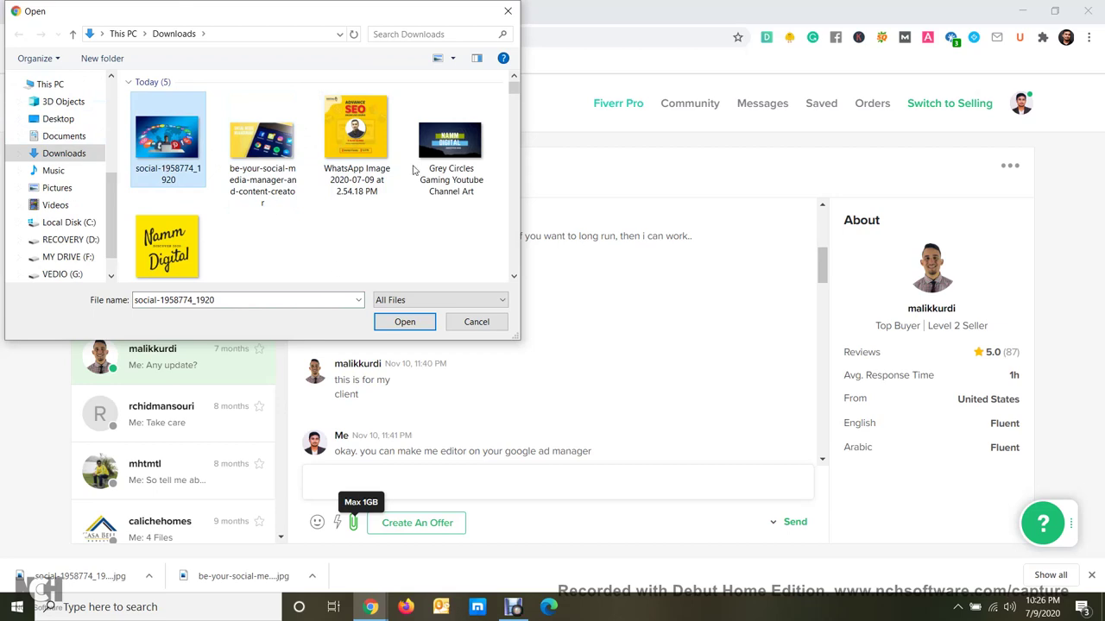
left_click_drag(493, 203, 276, 184)
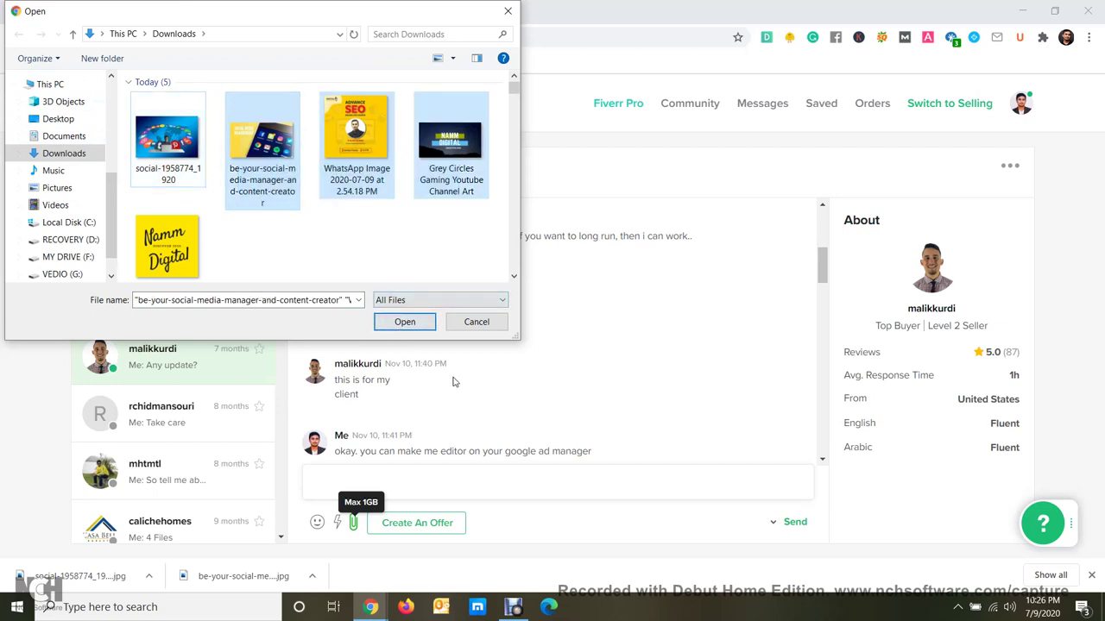
left_click(477, 322)
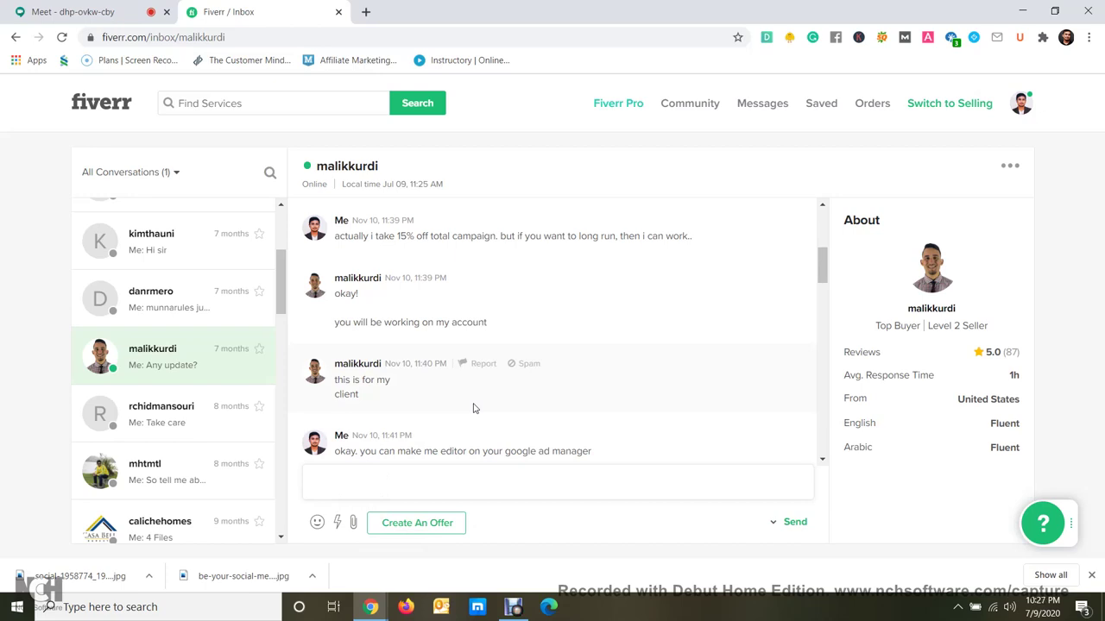
Read further through the conversation, from the two attached screenshots to the written proposal for a search category campaign.
scroll(483, 406, "down", 10)
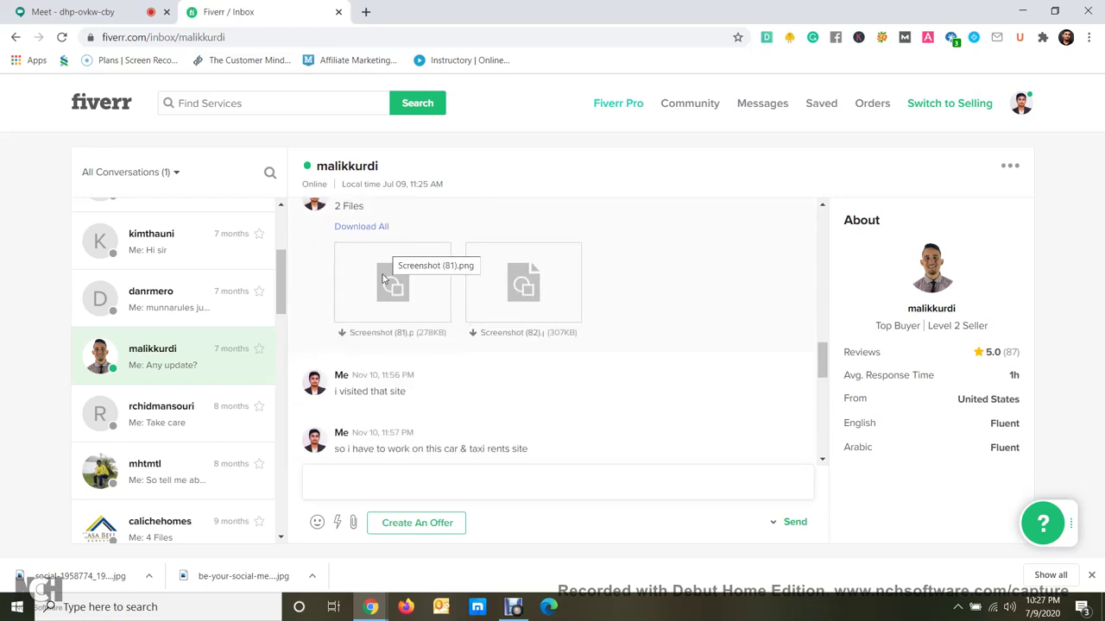
scroll(388, 280, "up", 1)
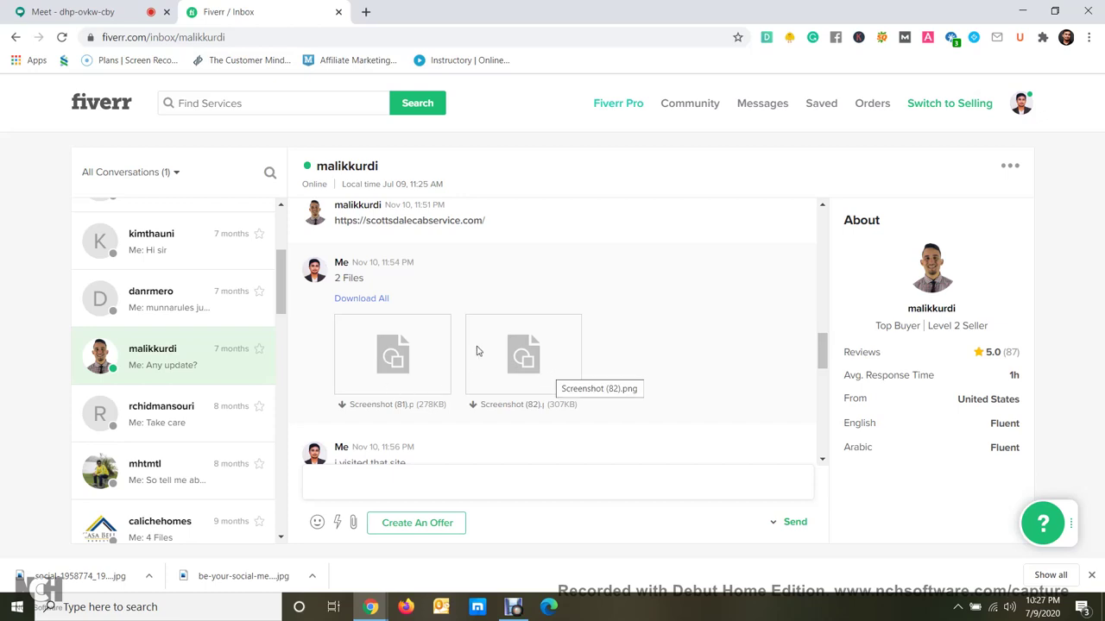
scroll(486, 319, "down", 2)
scroll(485, 320, "down", 3)
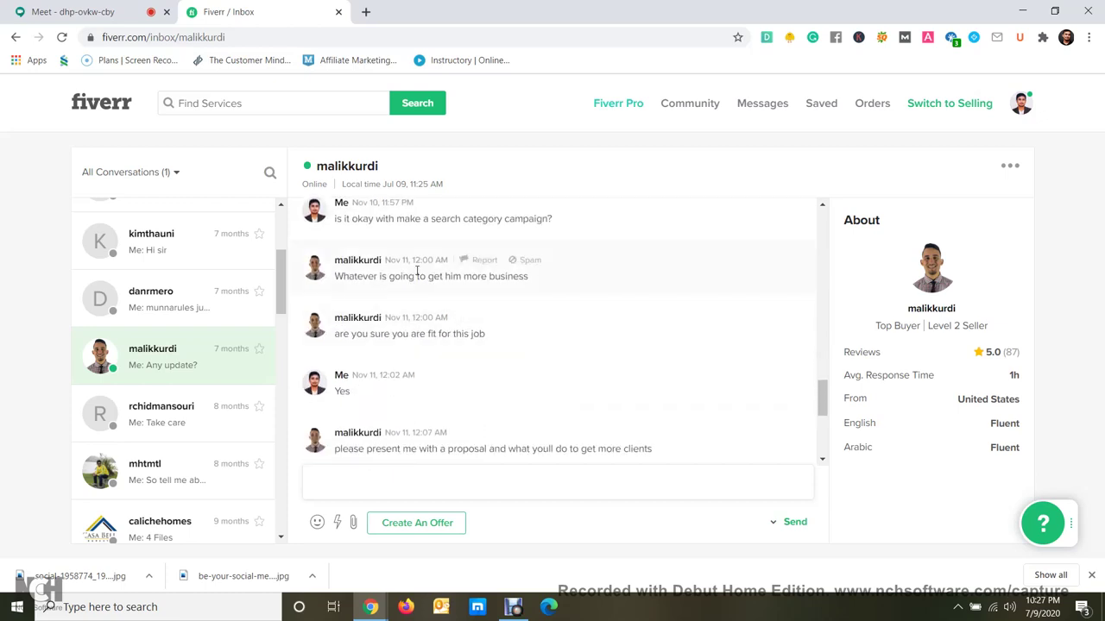
scroll(484, 281, "down", 2)
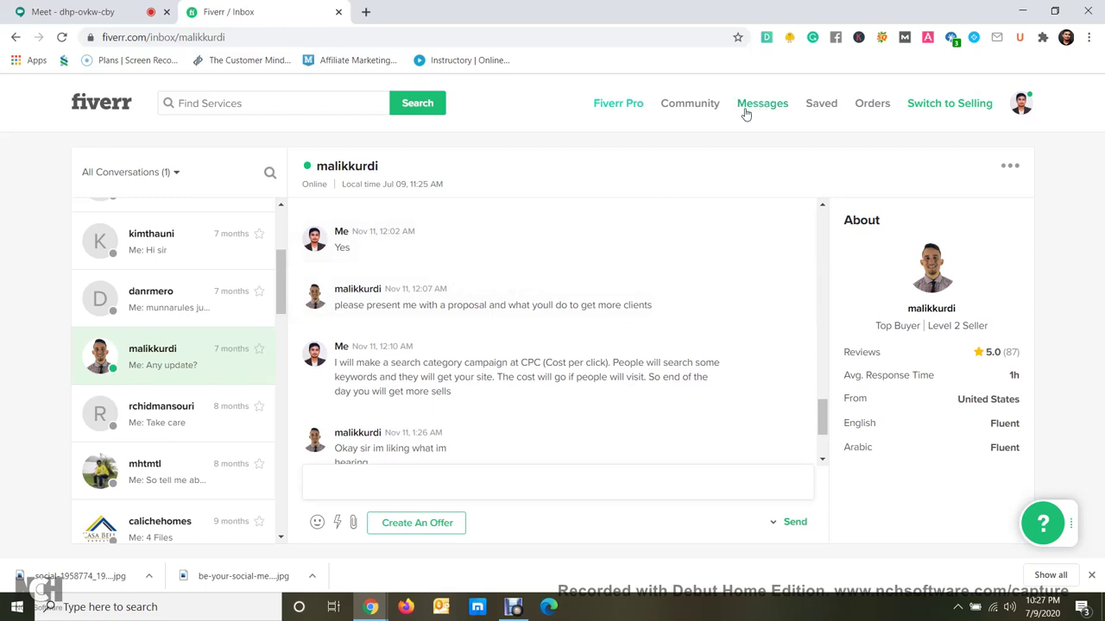
Open the seller's own Fiverr profile in a new tab and view the gig "I will be your social media manager and content creator".
left_click(366, 12)
left_click(563, 374)
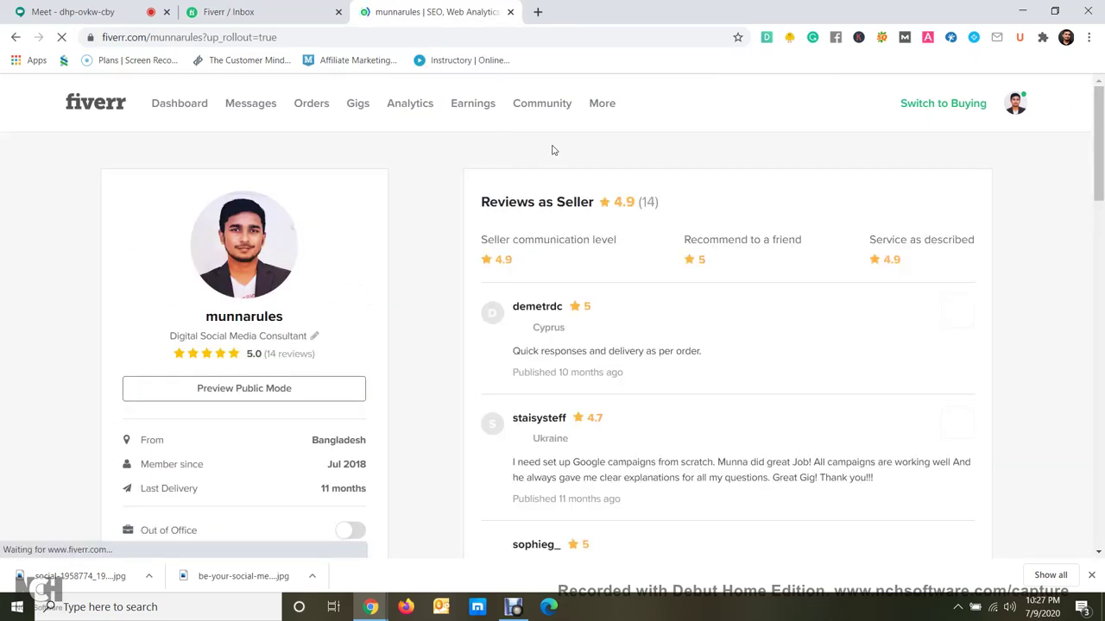
scroll(604, 285, "down", 1)
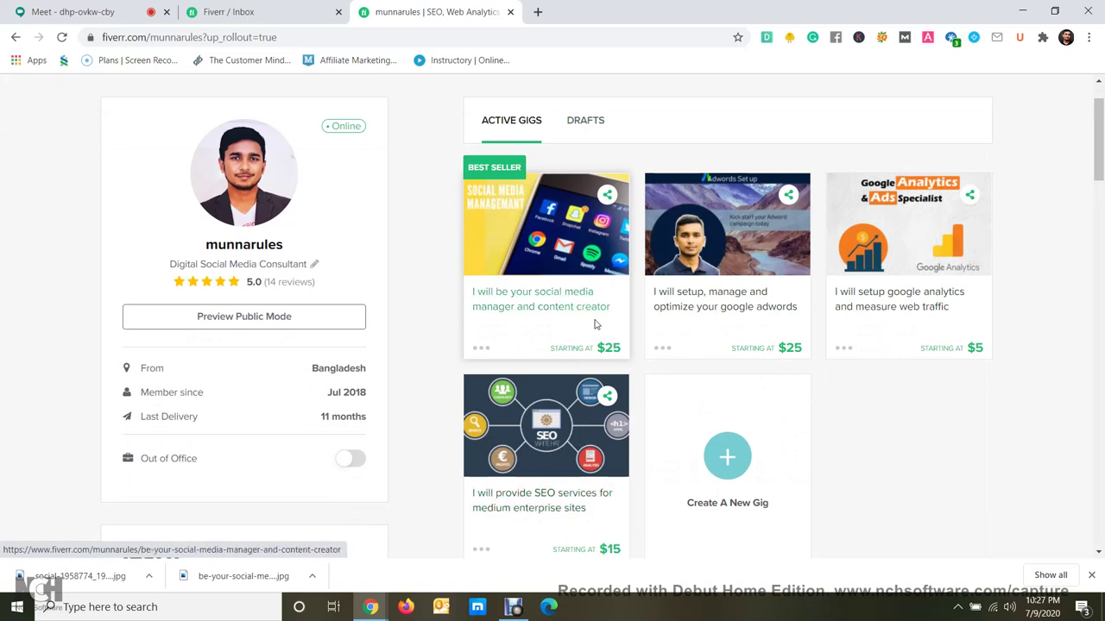
left_click(591, 314)
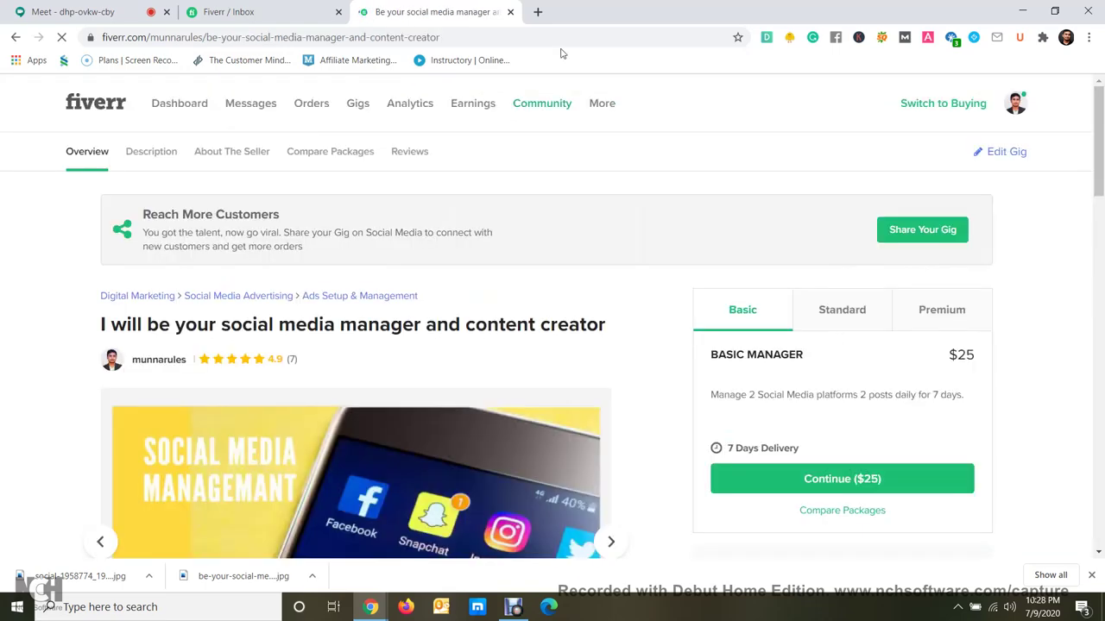
Open the nammdigital seller profile on fiverr.com in another new tab.
left_click(537, 12)
left_click(521, 39)
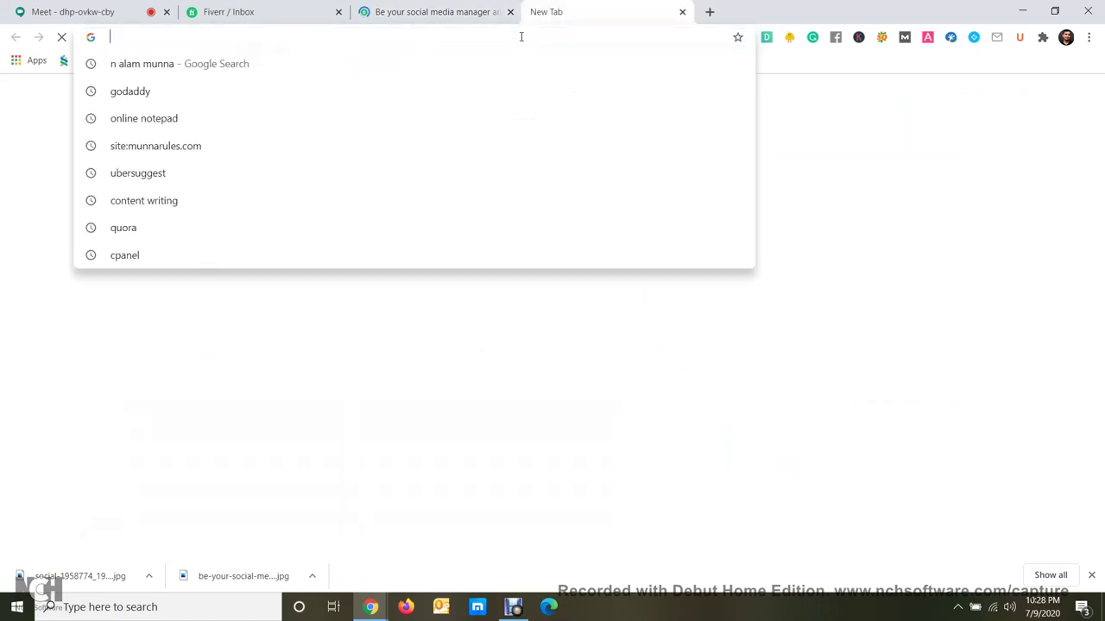
type("fiverr.com")
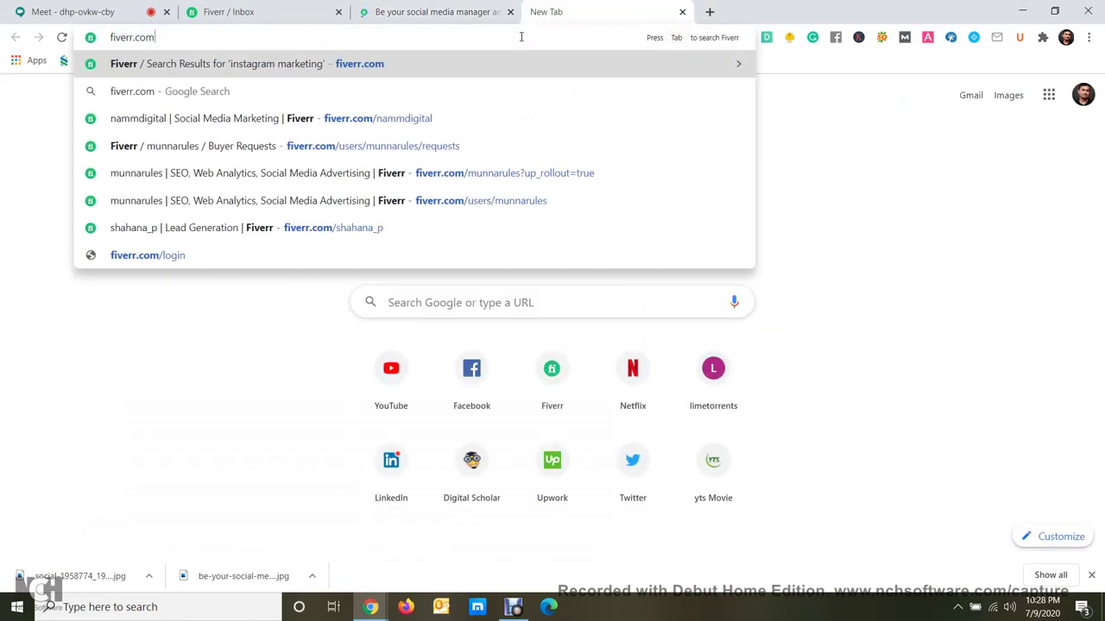
key("Down")
key("Down")
key("Return")
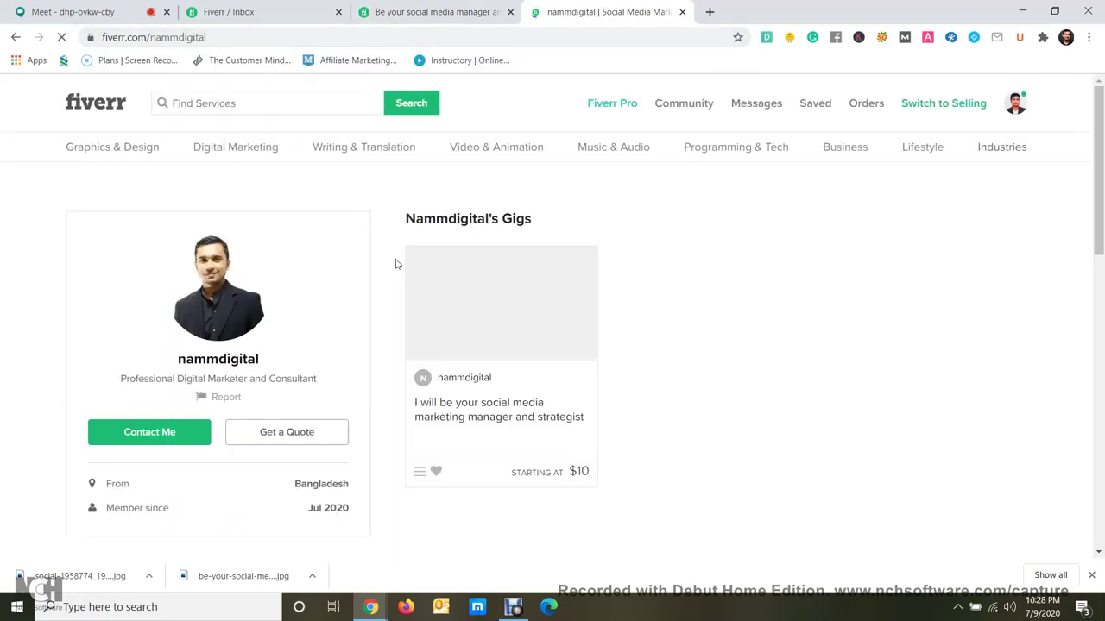
Open nammdigital's social media marketing gig, continue with its $10 Basic package to the order details, and close that page.
left_click(502, 420)
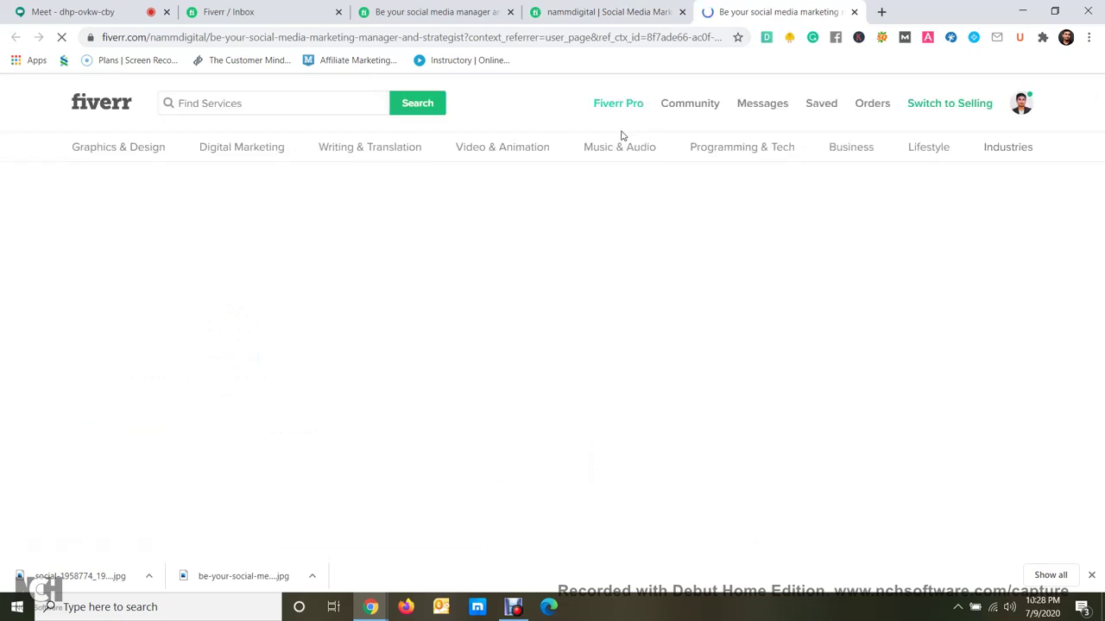
scroll(681, 250, "down", 2)
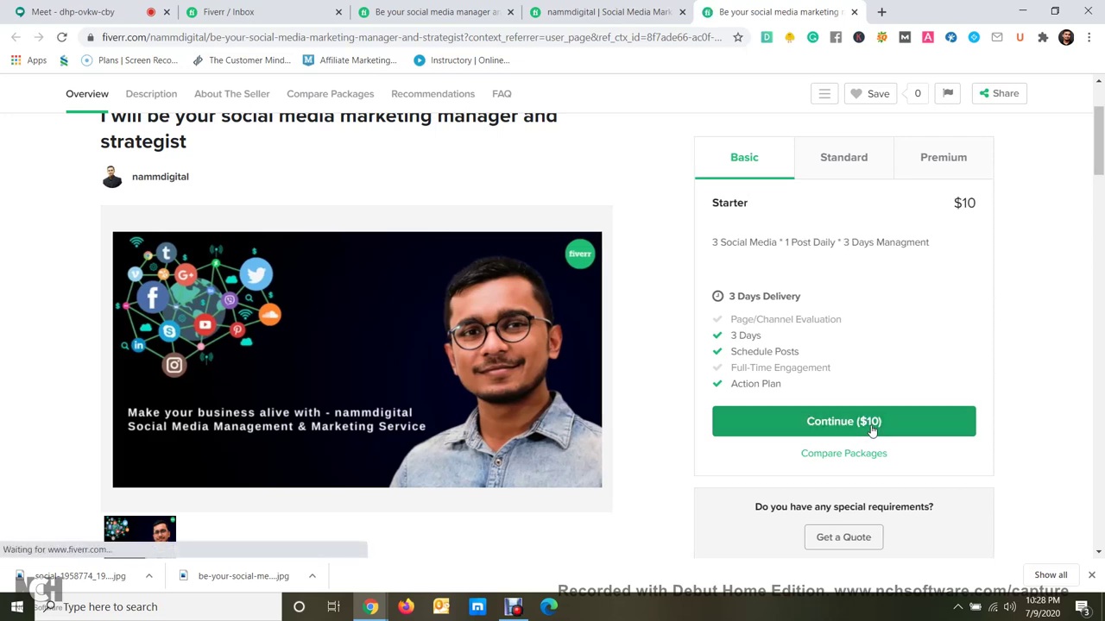
left_click(871, 429)
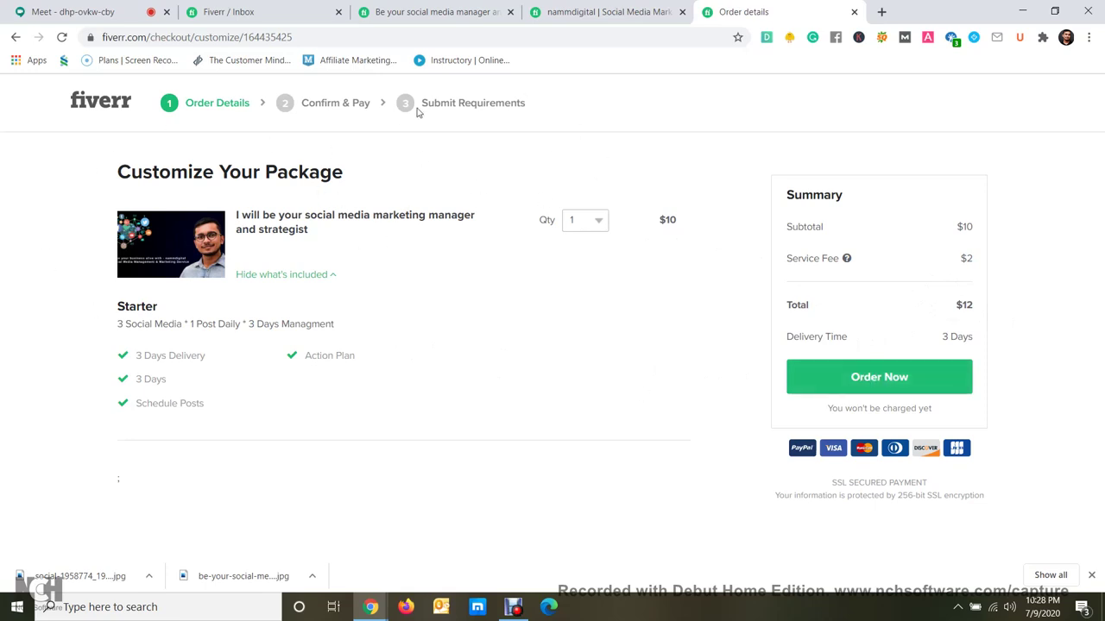
left_click(854, 12)
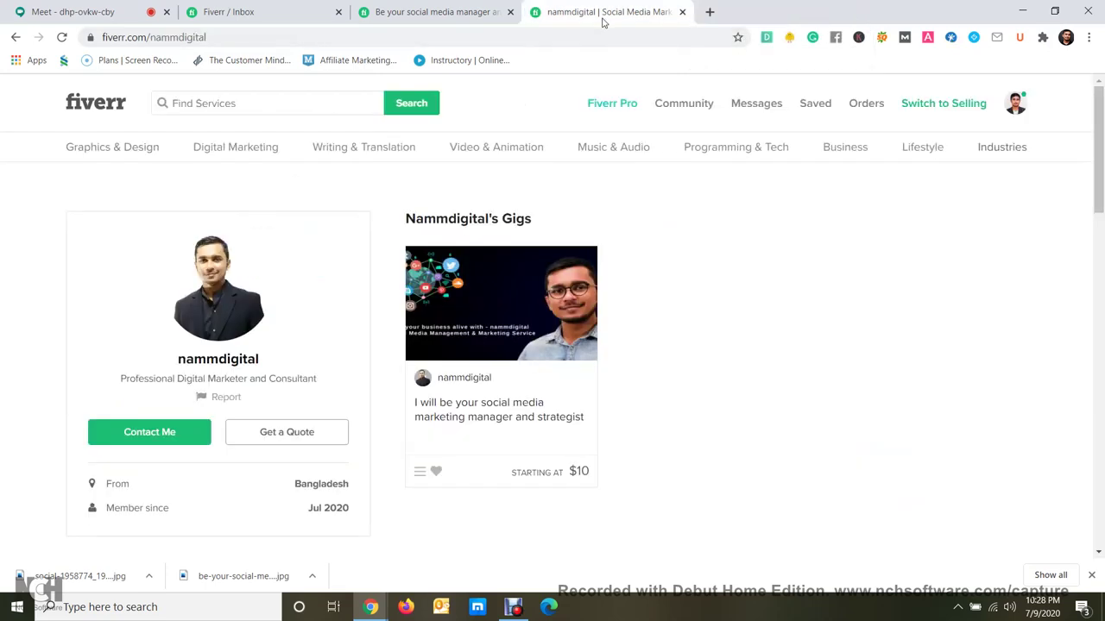
Return to the social media manager gig and examine the Basic package's price and its posting terms.
left_click(467, 20)
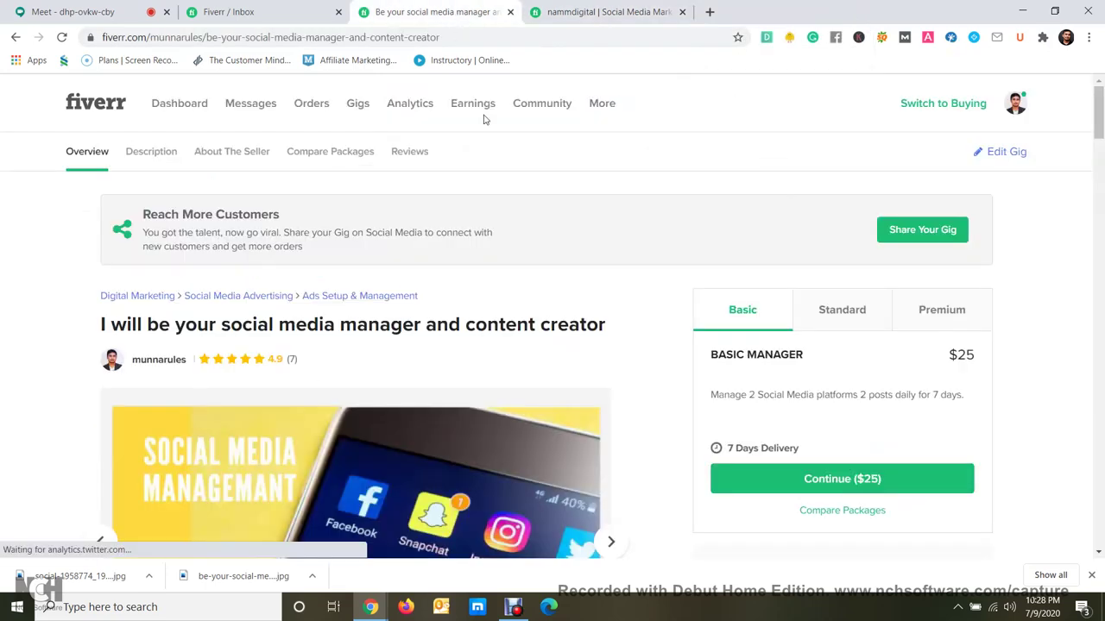
scroll(506, 271, "down", 3)
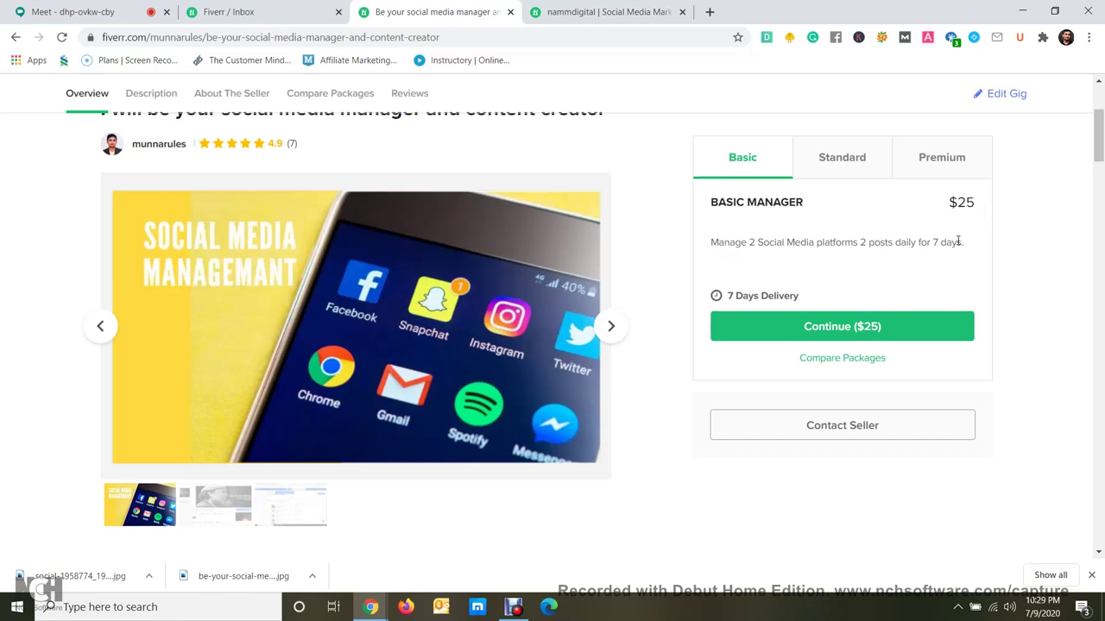
left_click_drag(947, 244, 932, 244)
left_click_drag(981, 204, 954, 202)
left_click(953, 228)
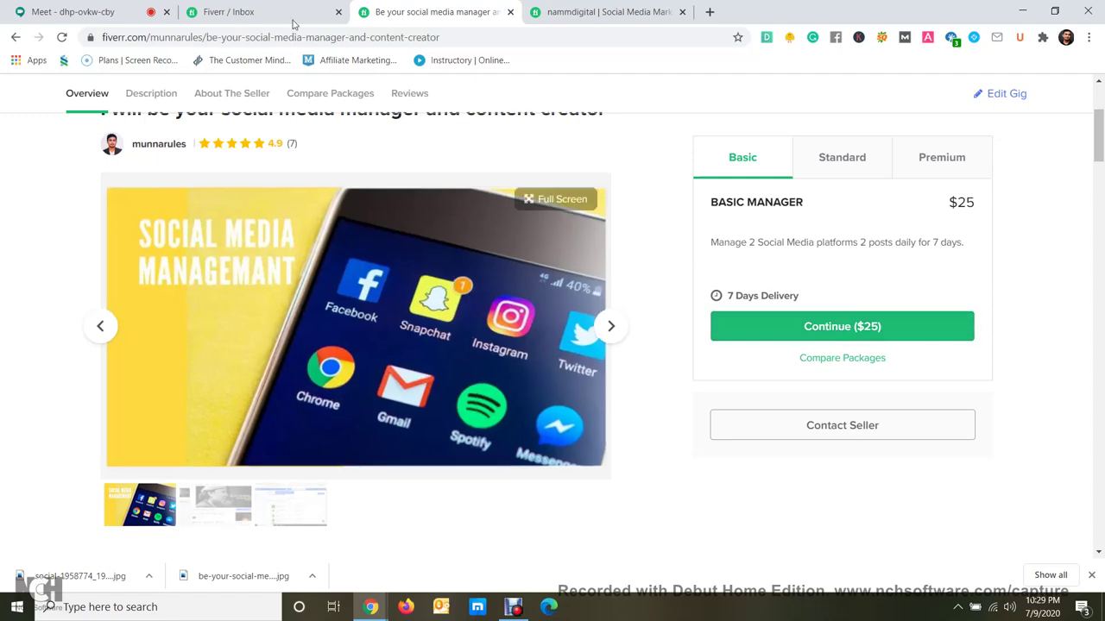
Read the inbox conversation to its last message, and close the downloads bar and the gig and nammdigital tabs.
left_click(259, 12)
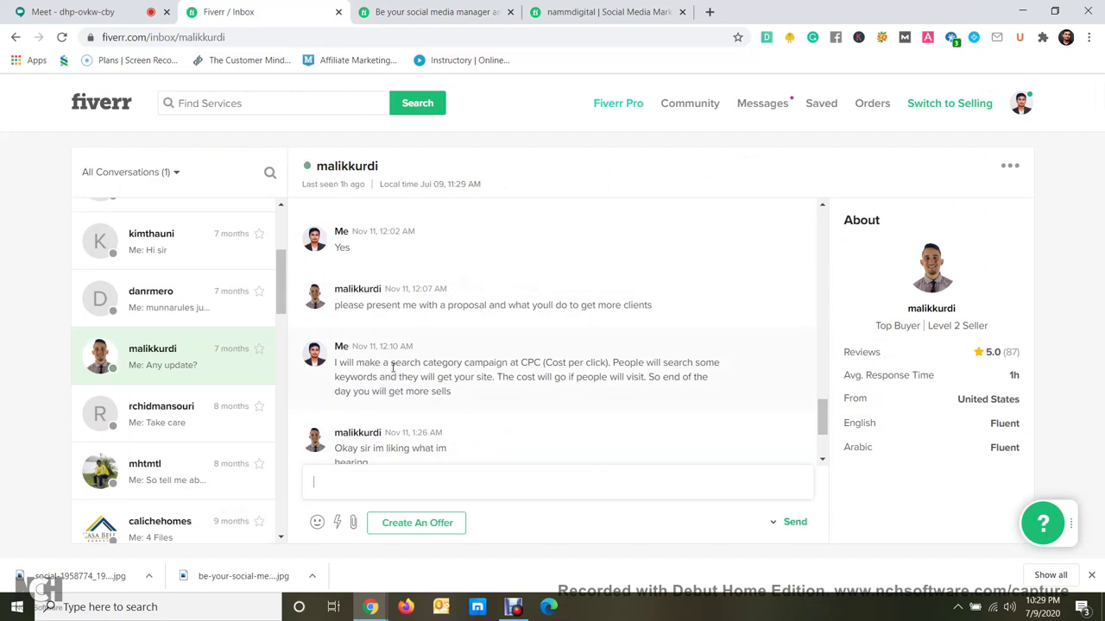
scroll(479, 375, "down", 2)
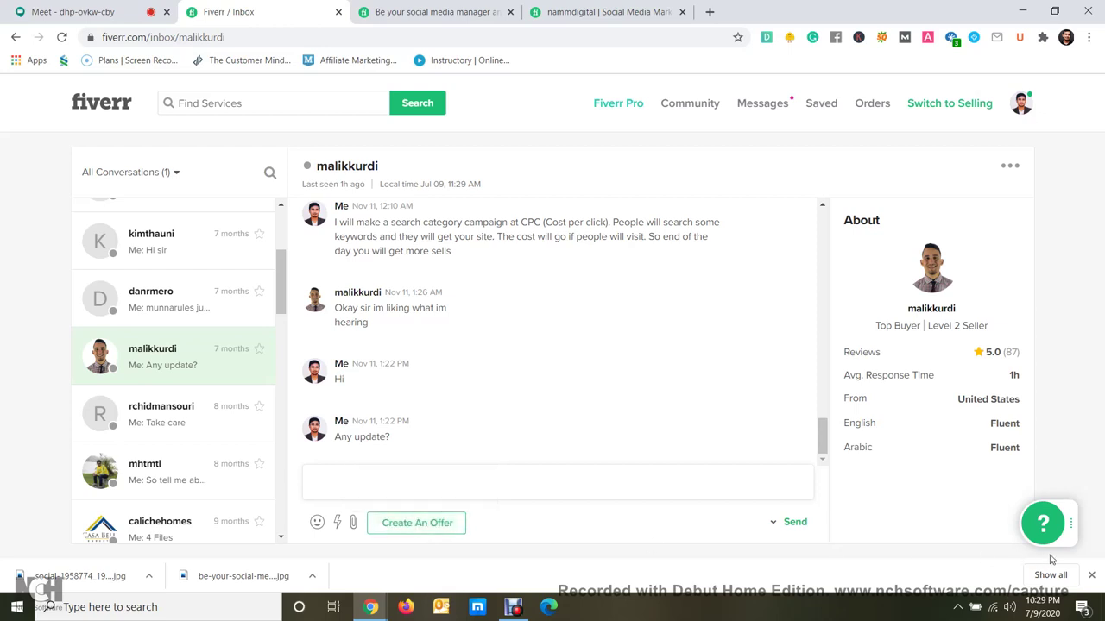
left_click(1091, 575)
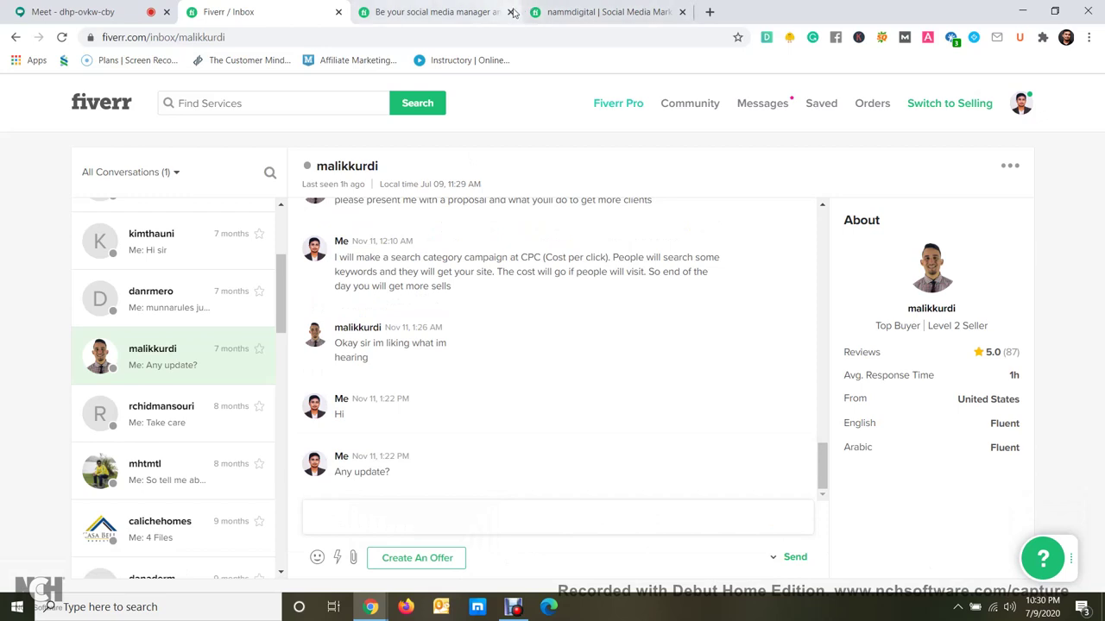
left_click(512, 12)
left_click(512, 12)
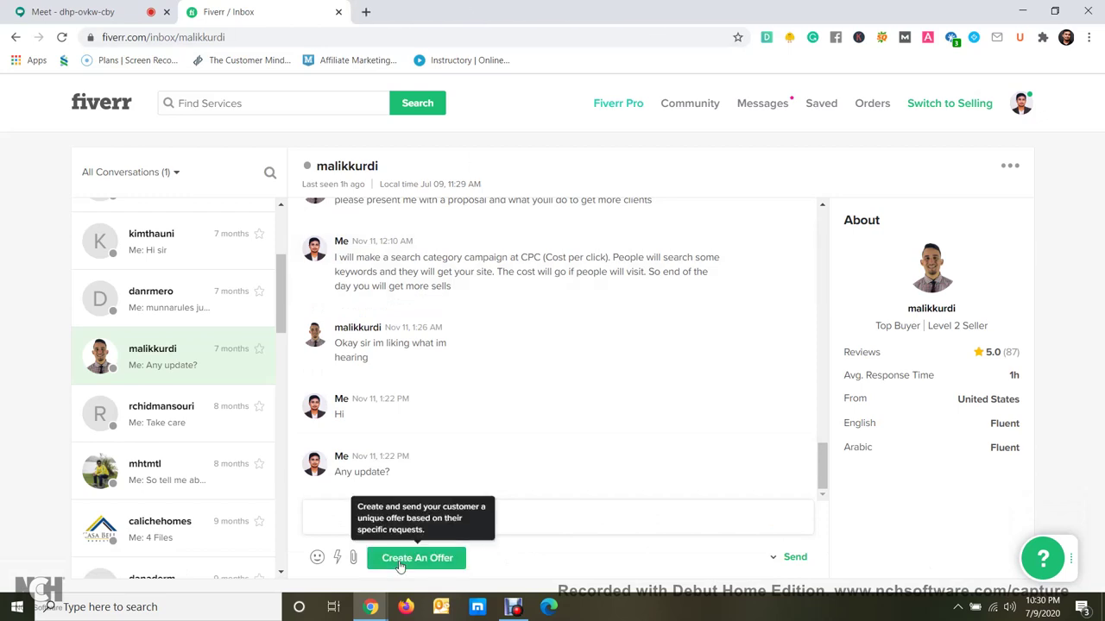
Reload the conversation page and run cmd to start a command prompt.
left_click(62, 37)
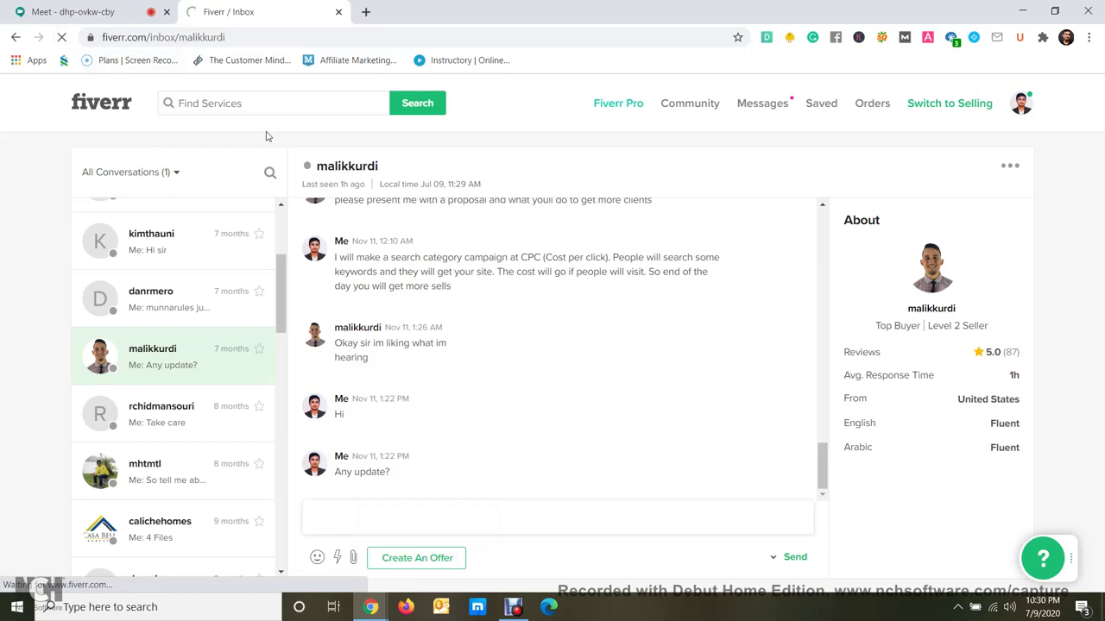
key("super+r")
type("cmd")
key("Return")
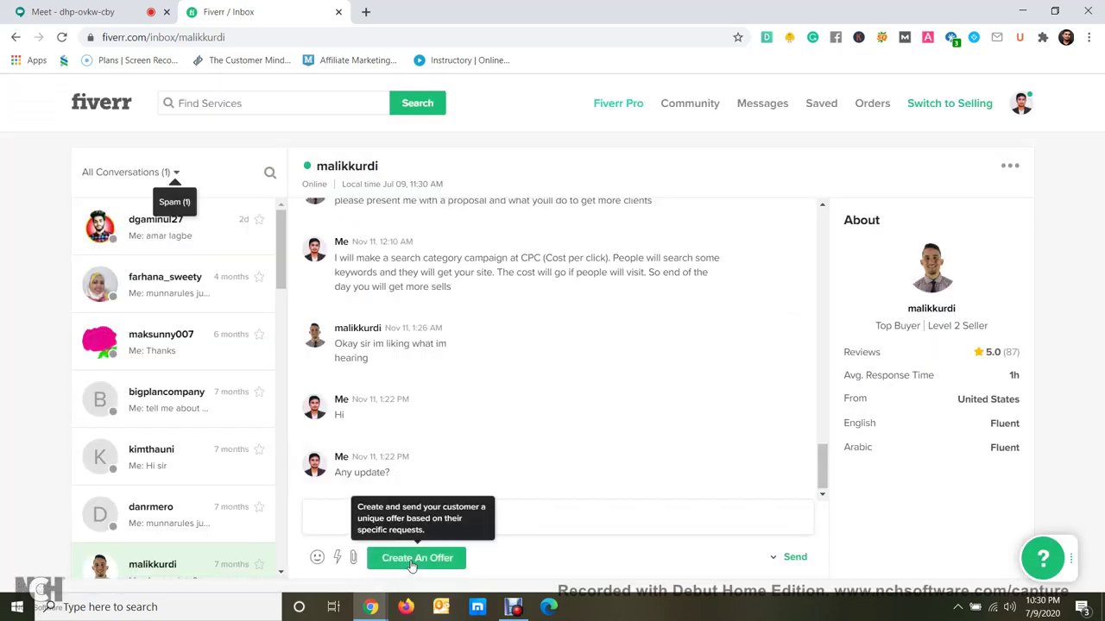
Start a custom offer in the conversation based on the gig "I will be your social media manager and content creator".
left_click(412, 561)
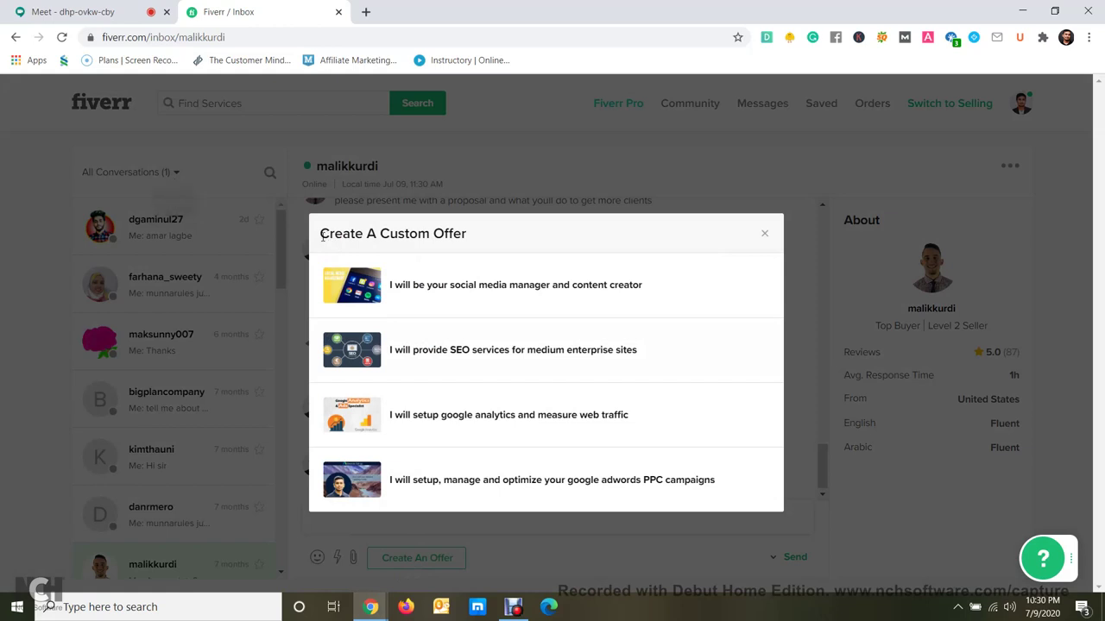
left_click_drag(321, 237, 466, 242)
left_click(468, 243)
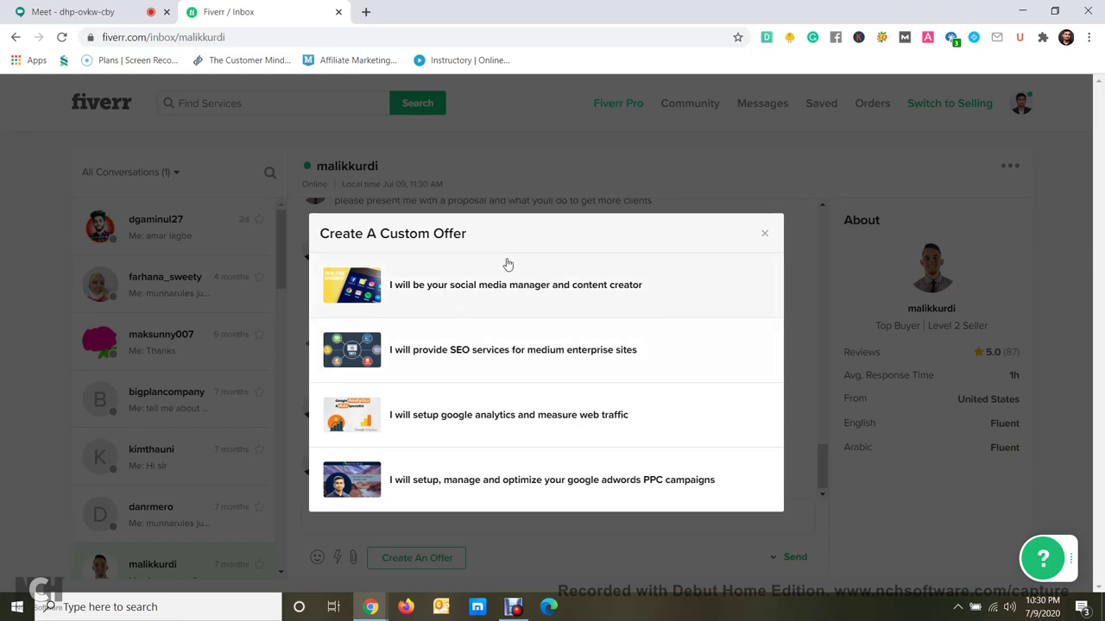
left_click(472, 292)
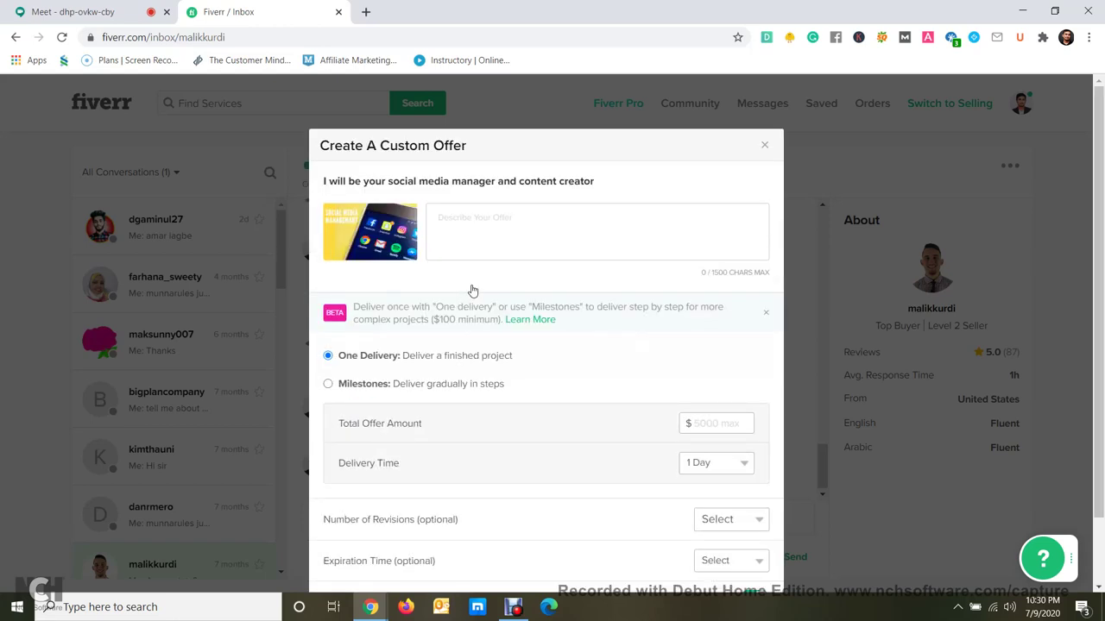
Describe the offer as "I will manage your social media for 7 days. and 2 post each day.".
left_click(492, 230)
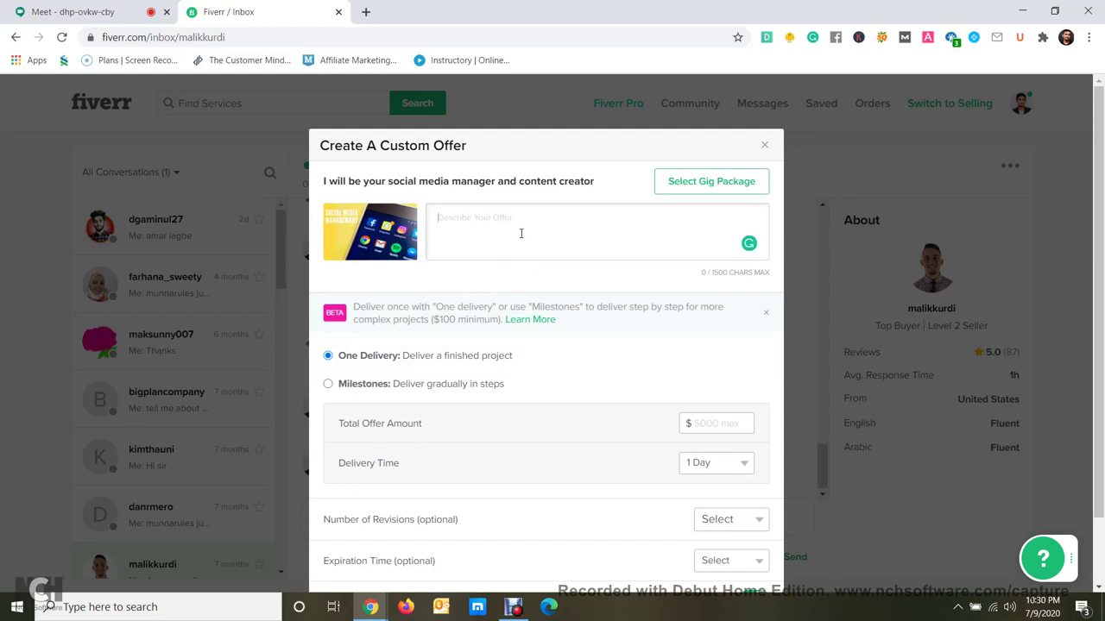
type("I")
key("BackSpace")
type("I will manage your social media fr")
key("BackSpace")
type("or 7 da")
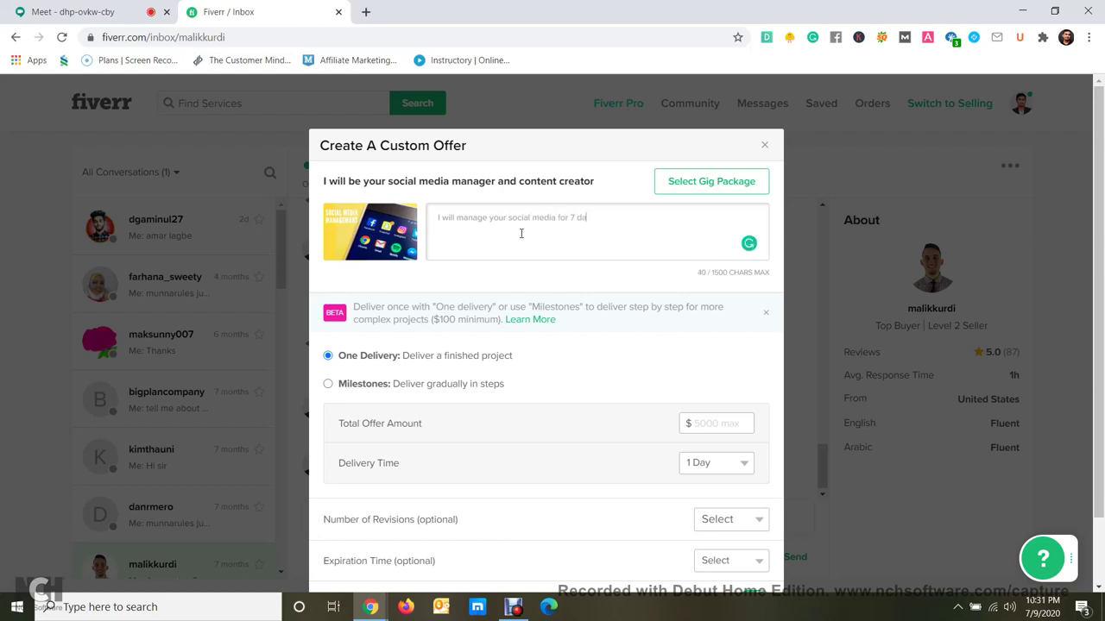
type("ys. an")
type("d ")
type("2 post ")
type("each da")
type("y")
type(".")
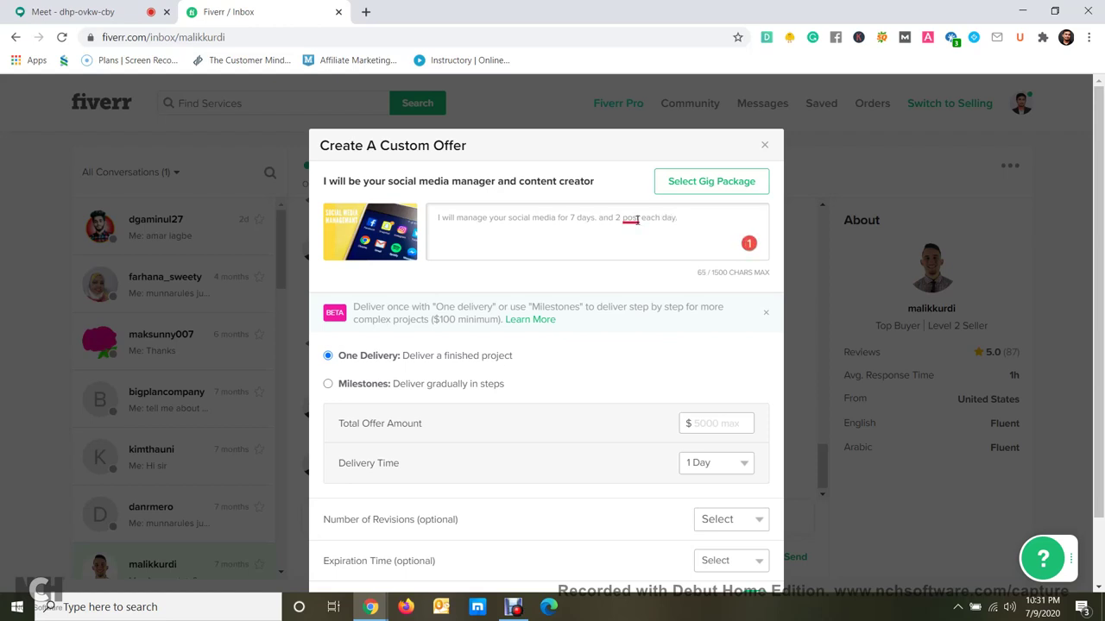
Correct "post" to "posts" in the offer description with the suggested fix, and select the whole description text.
mouse_move(636, 220)
left_click(642, 255)
left_click_drag(695, 220, 436, 217)
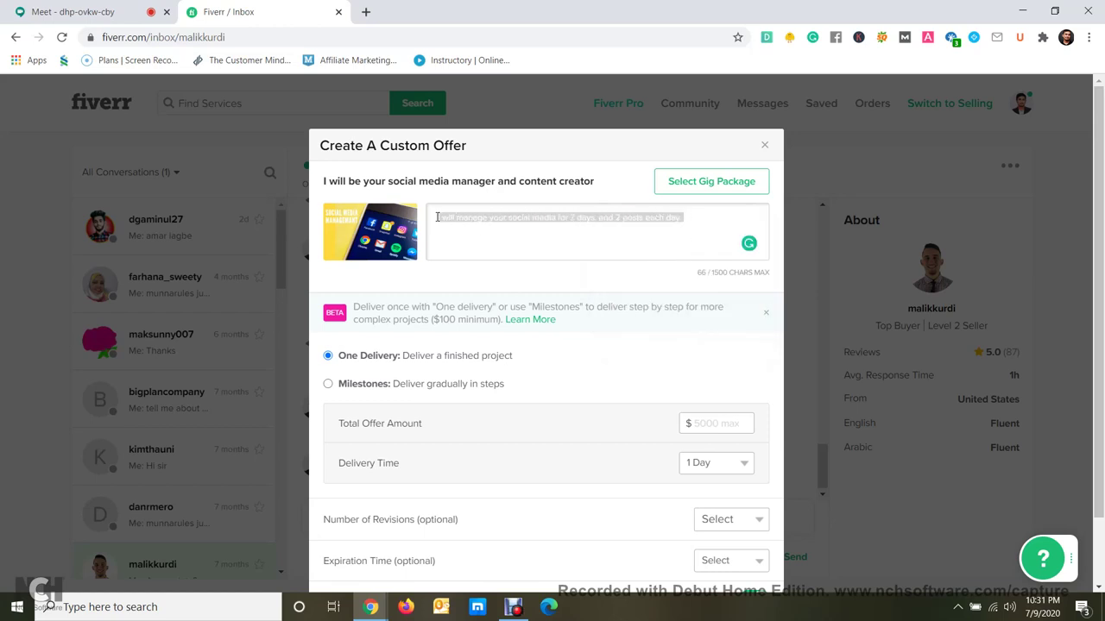
left_click(509, 238)
left_click_drag(701, 218, 433, 216)
left_click(562, 227)
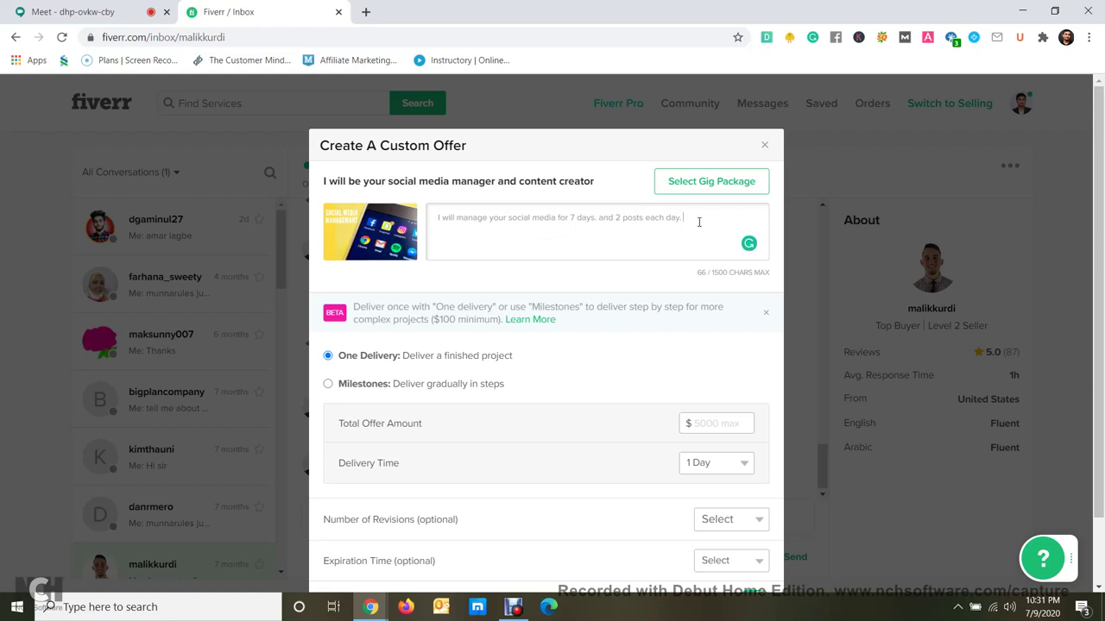
left_click_drag(700, 223, 441, 231)
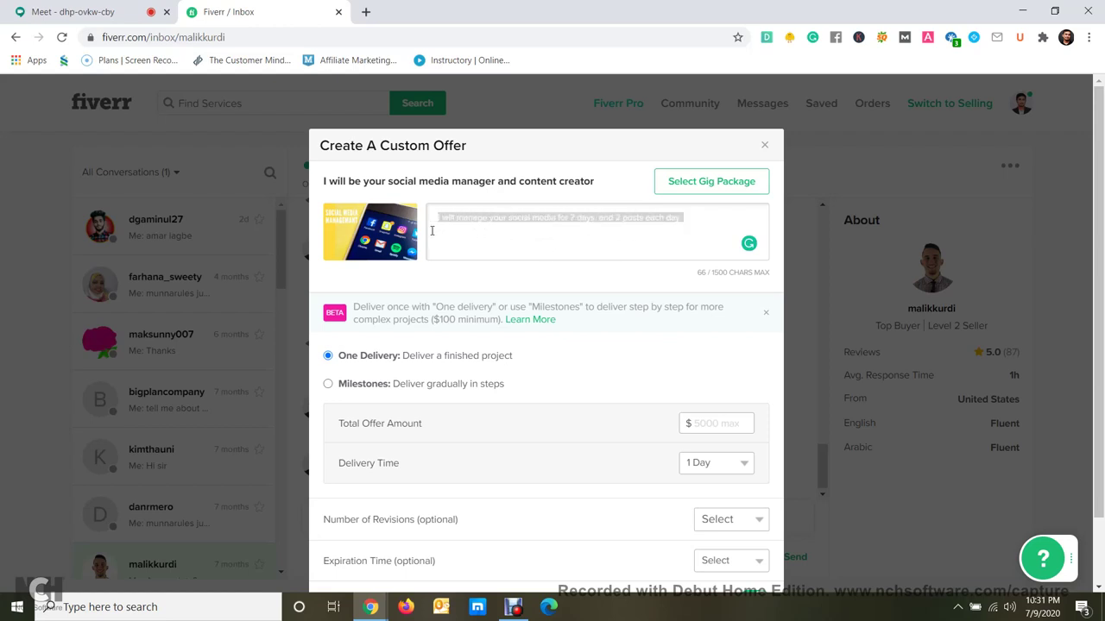
left_click(513, 249)
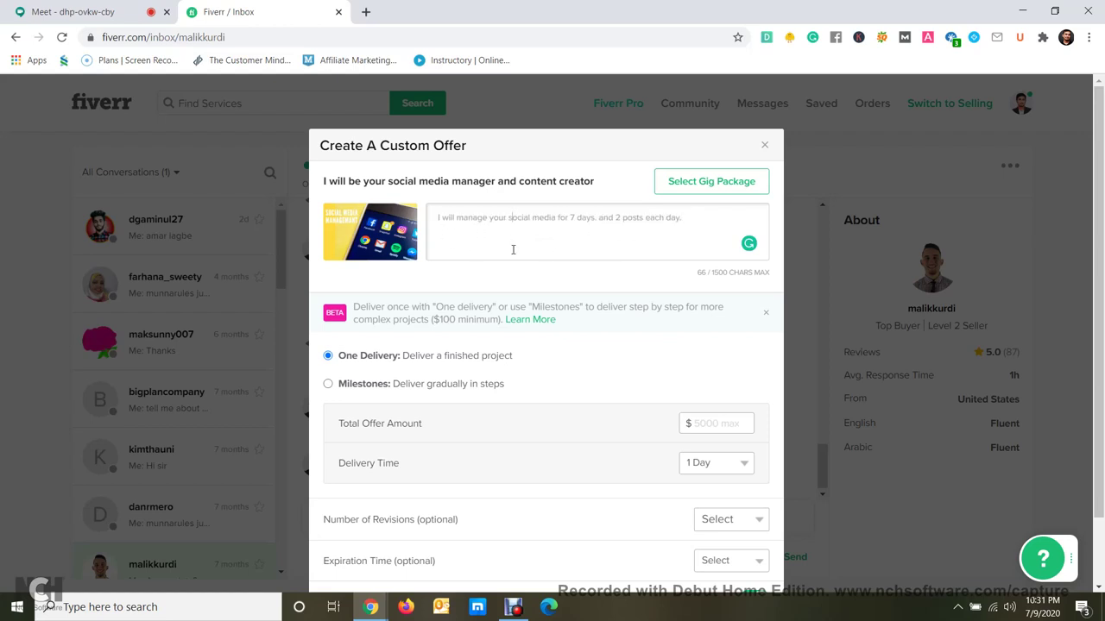
left_click(553, 231)
Set the custom offer's total amount to $20 and its delivery time to 7 days.
scroll(365, 302, "down", 1)
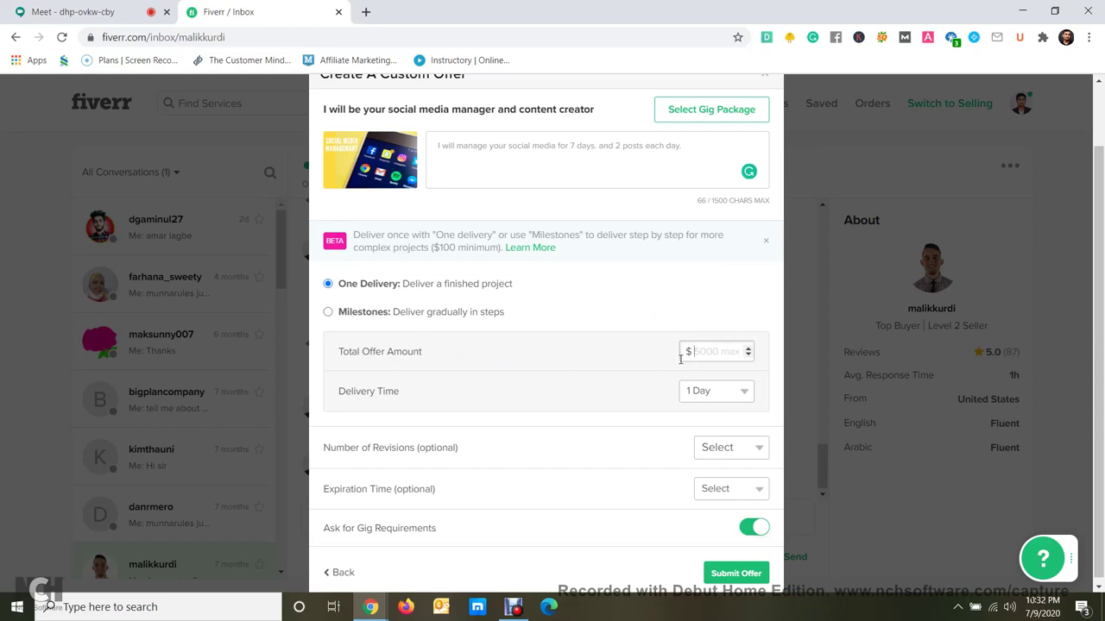
type("20")
left_click(742, 391)
left_click(703, 192)
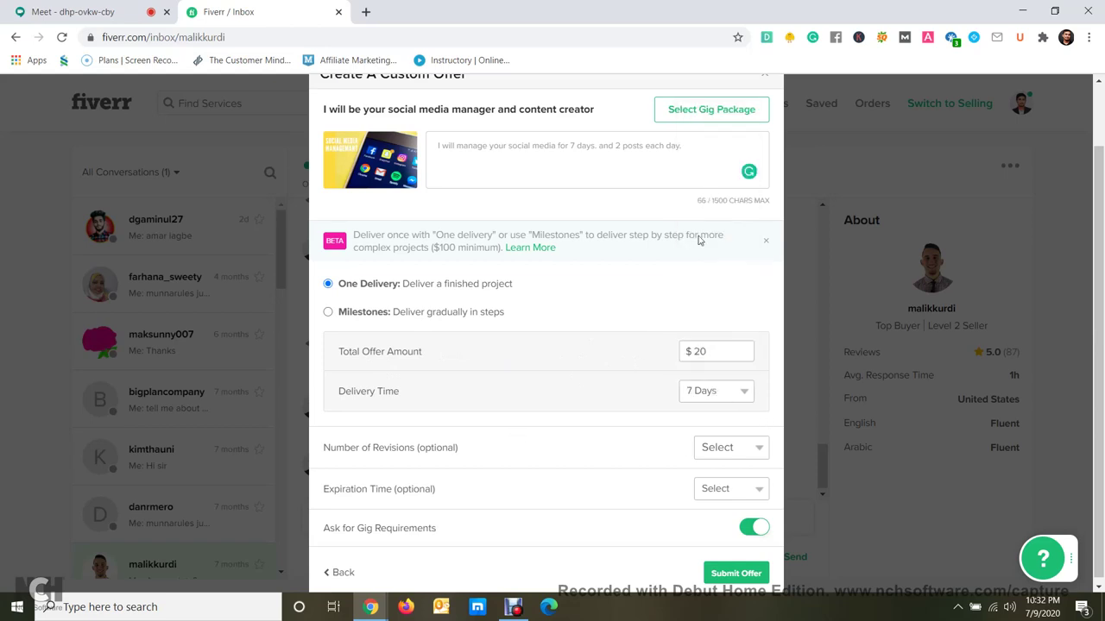
Switch the offer to delivery by milestones and name the first milestone "Social Media Management".
left_click(369, 318)
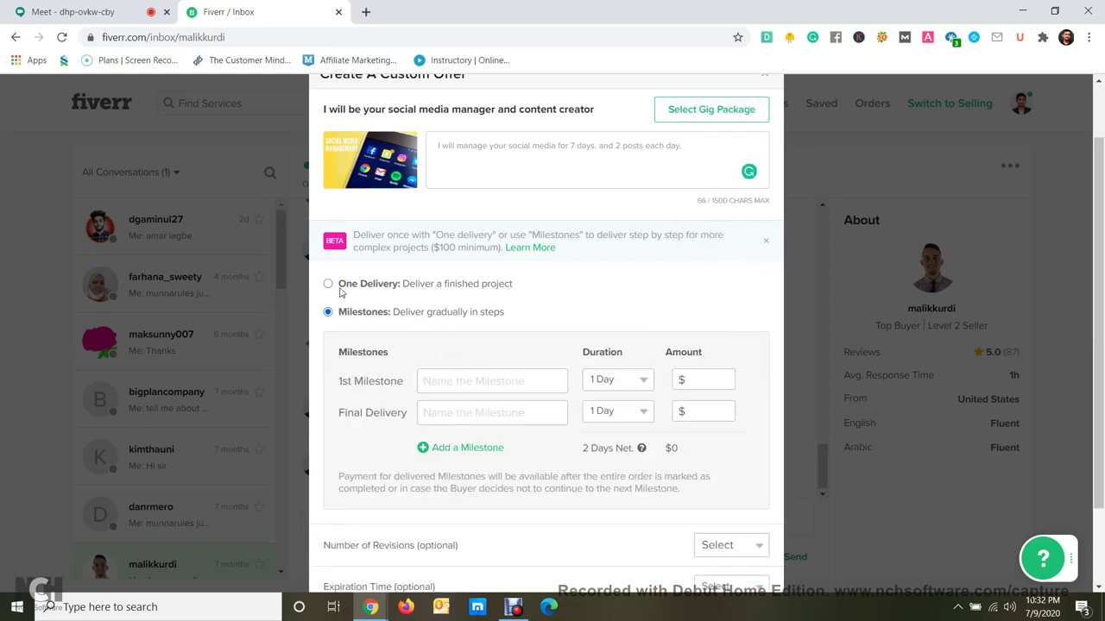
left_click(432, 382)
left_click(374, 397)
left_click(461, 372)
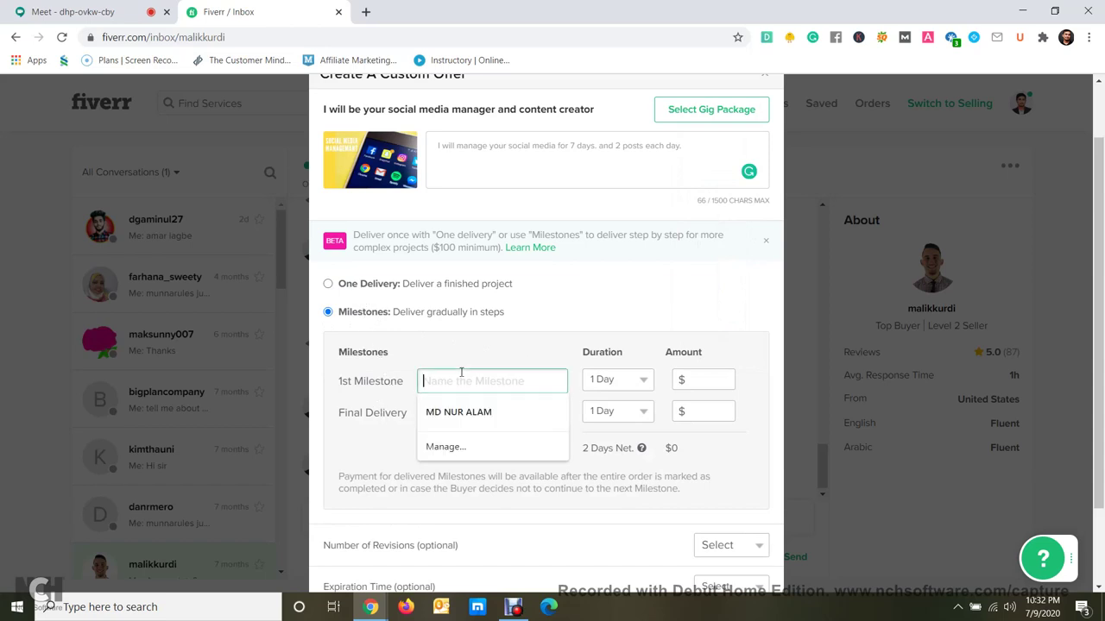
type("Social")
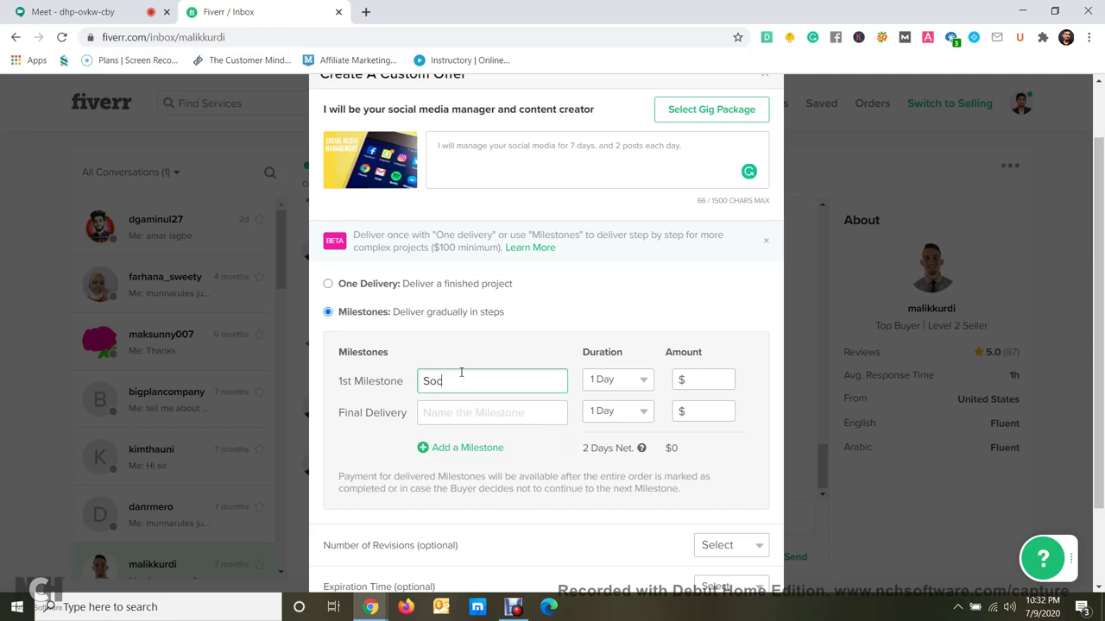
key("BackSpace")
key("BackSpace")
key("BackSpace")
type("cial Media Management")
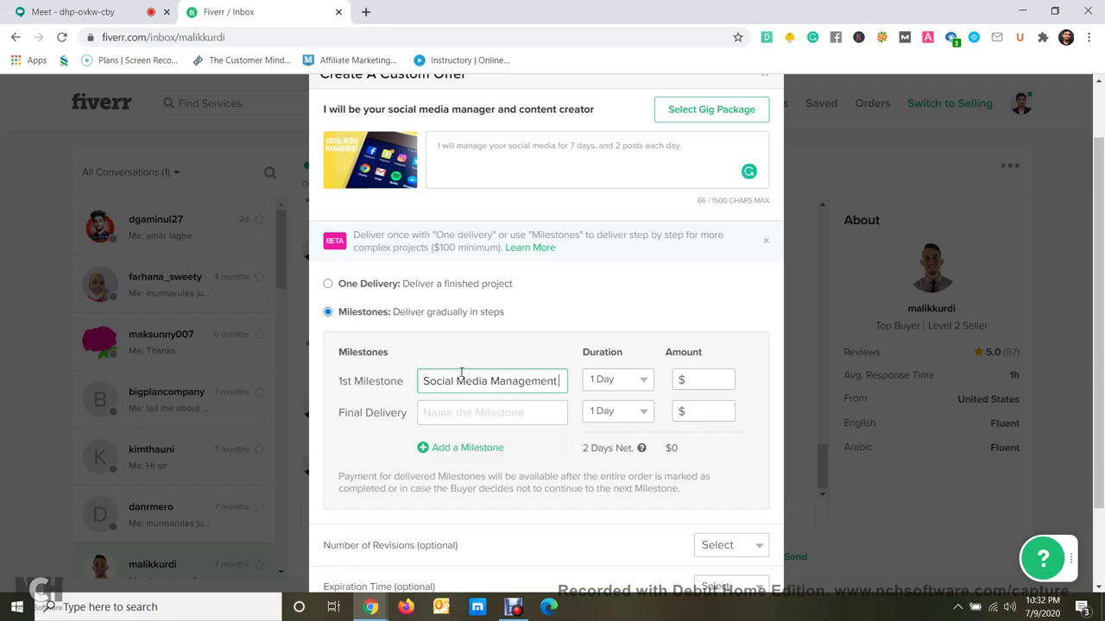
Set the first milestone's duration to 3 days and its amount to $10.
left_click(618, 383)
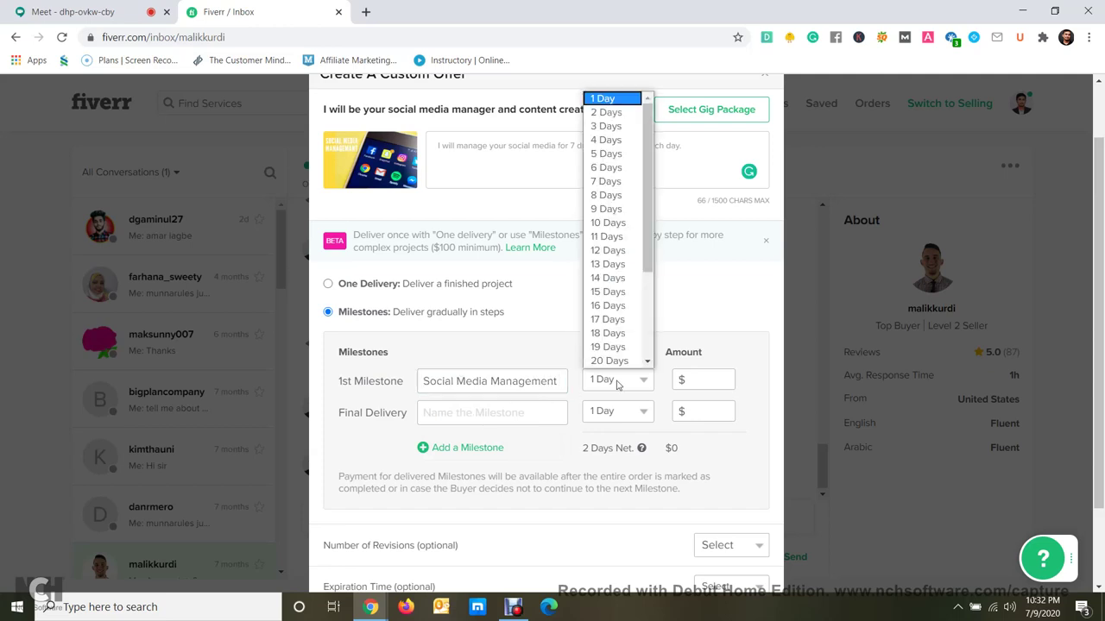
left_click(621, 126)
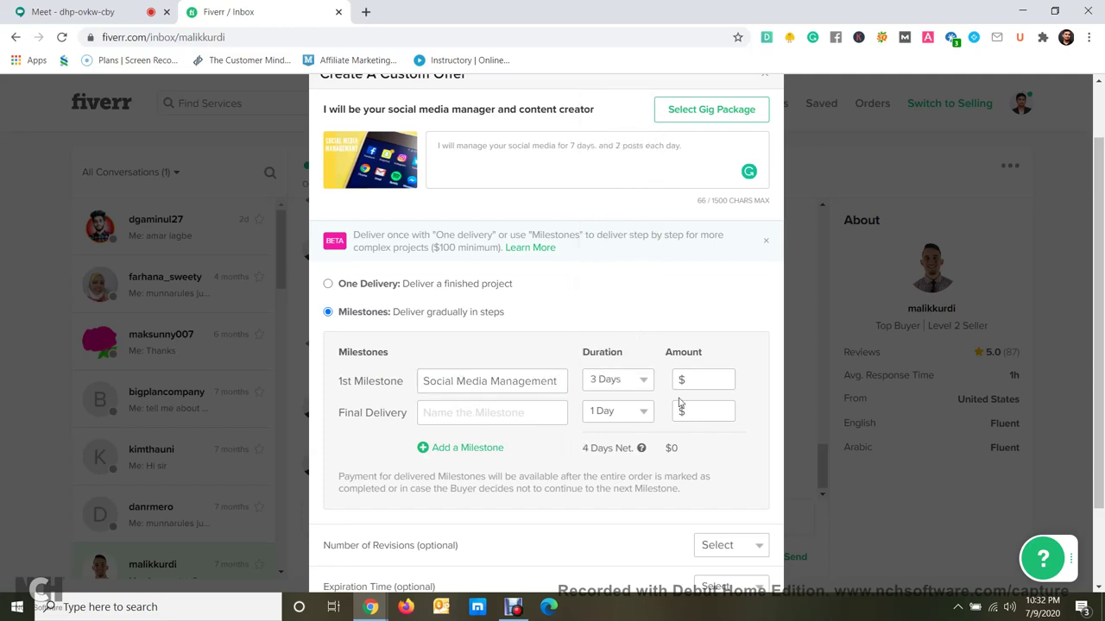
left_click(704, 380)
type("10")
left_click(726, 324)
left_click_drag(584, 454, 595, 452)
left_click(596, 451)
Switch the offer back to One Delivery and review the choices for delivery time and number of revisions.
left_click(443, 290)
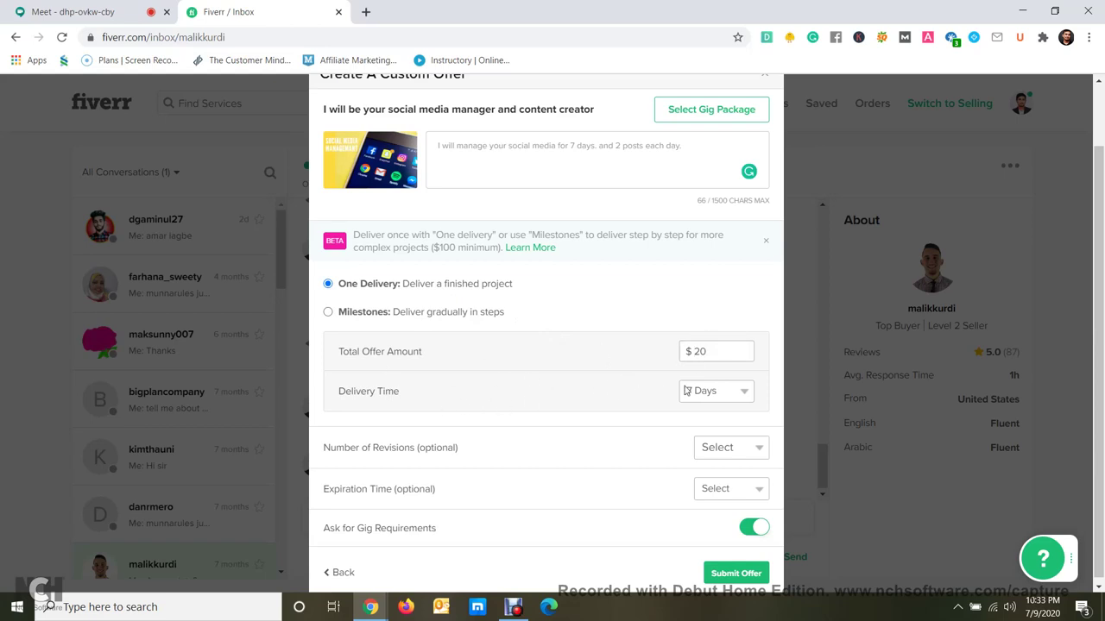
left_click(708, 392)
left_click(709, 394)
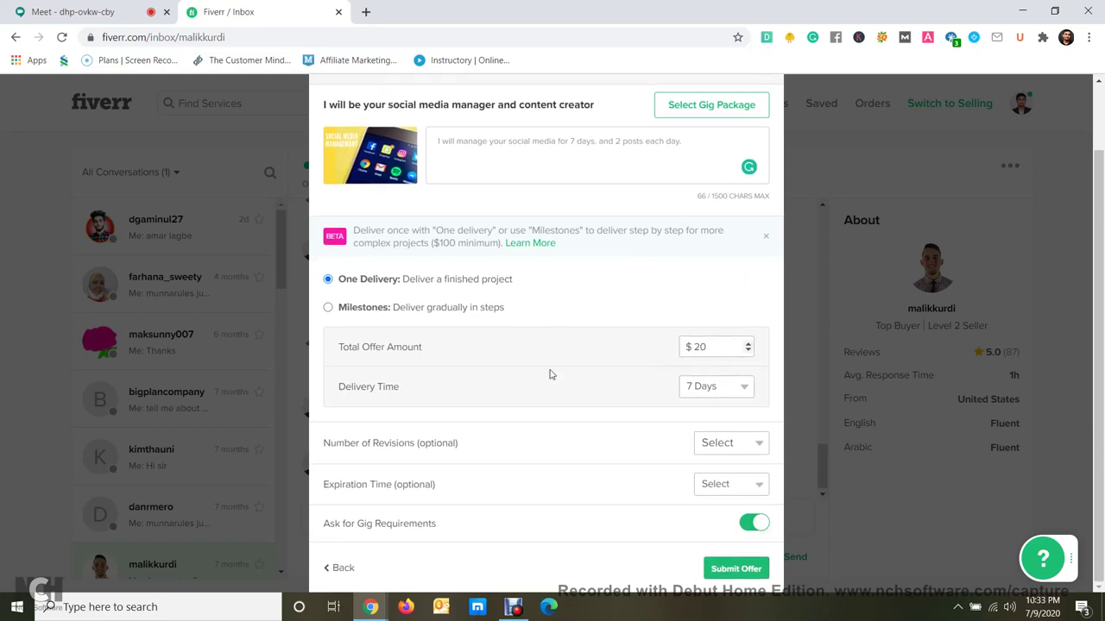
left_click(733, 442)
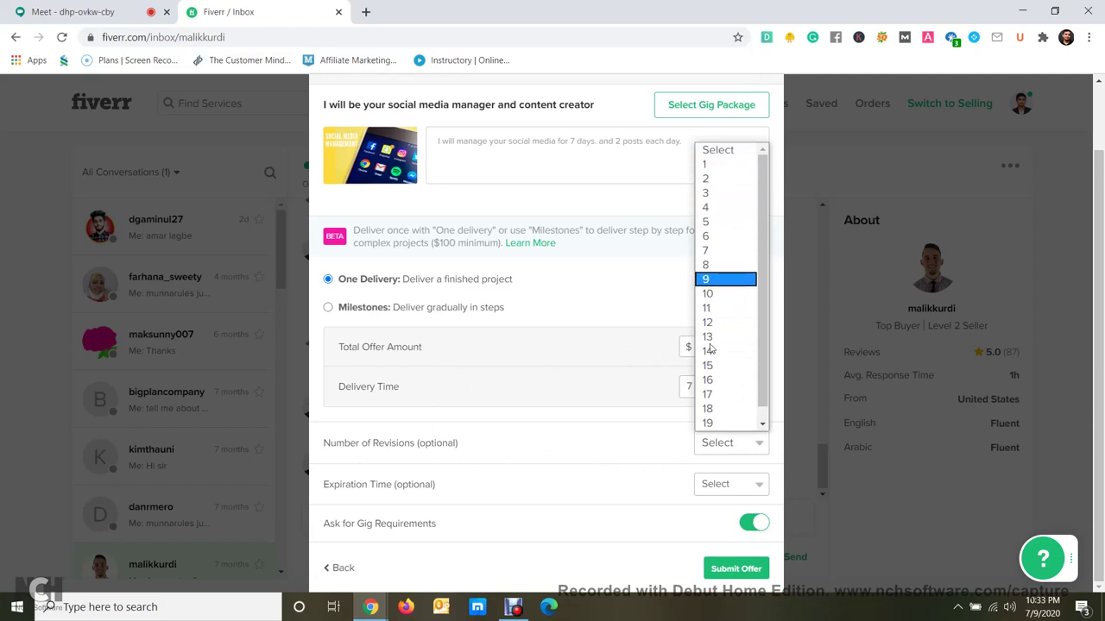
left_click(492, 453)
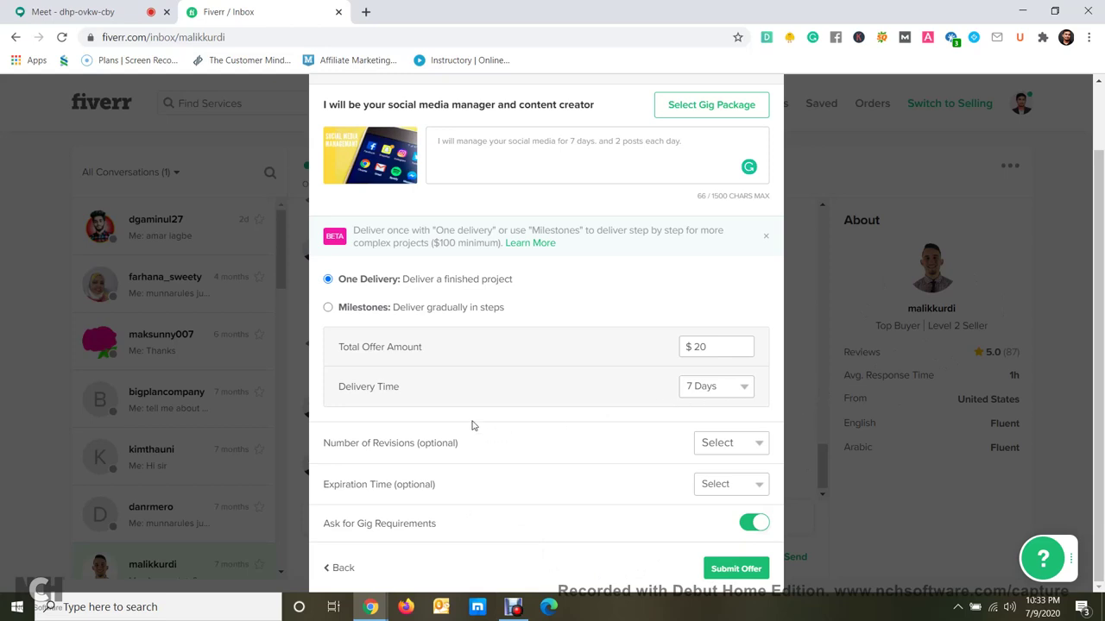
Switch the offer to Milestones again and close the custom offer without submitting it.
scroll(475, 424, "up", 1)
scroll(665, 506, "down", 1)
left_click_drag(710, 345, 652, 357)
key("shift+Tab")
key("Down")
scroll(750, 314, "up", 2)
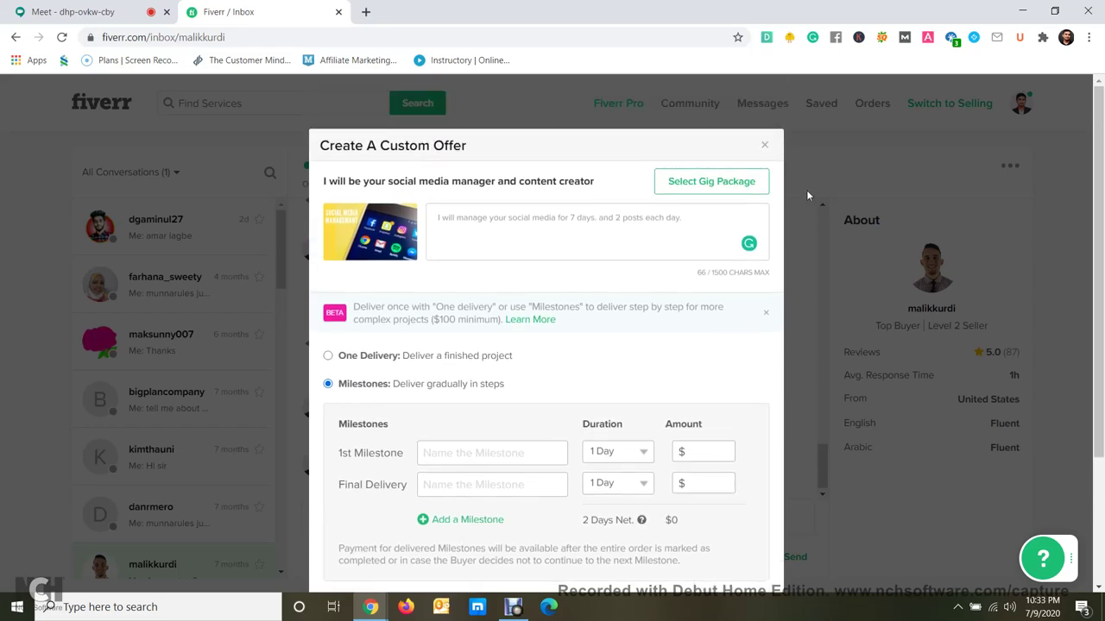
left_click(764, 145)
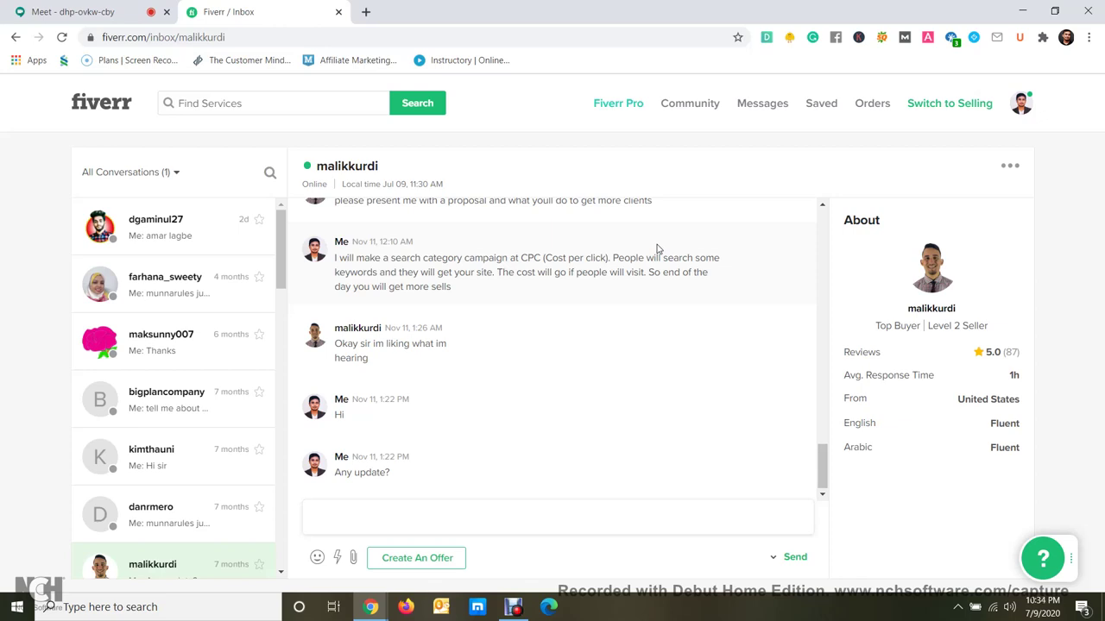
Leave the conversation and open the account's own Fiverr profile page.
scroll(457, 254, "up", 1)
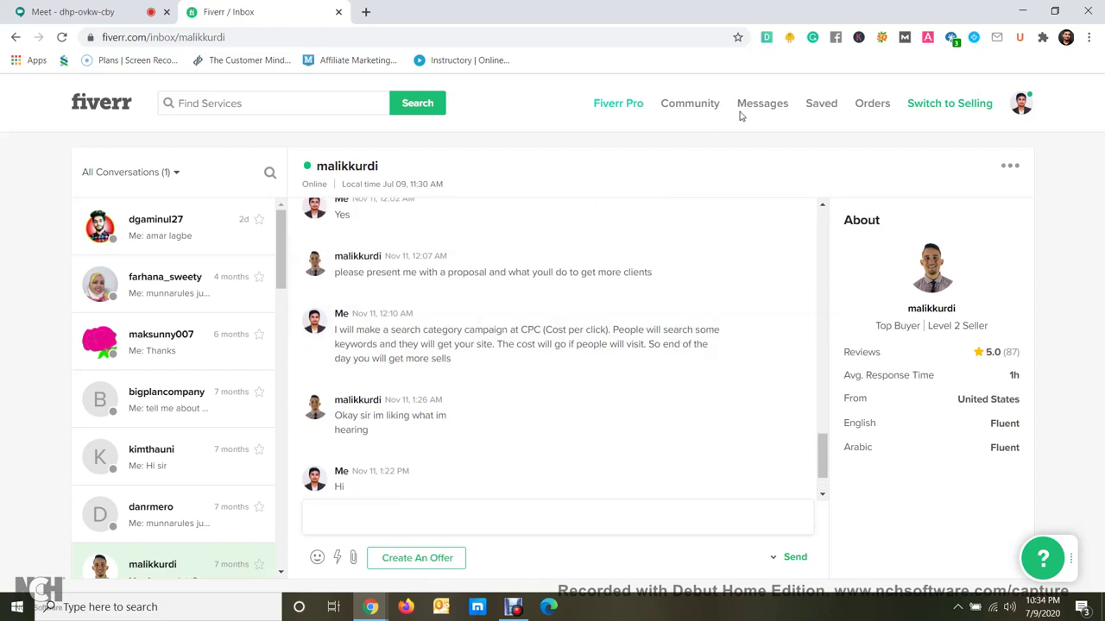
left_click(1019, 107)
left_click(930, 149)
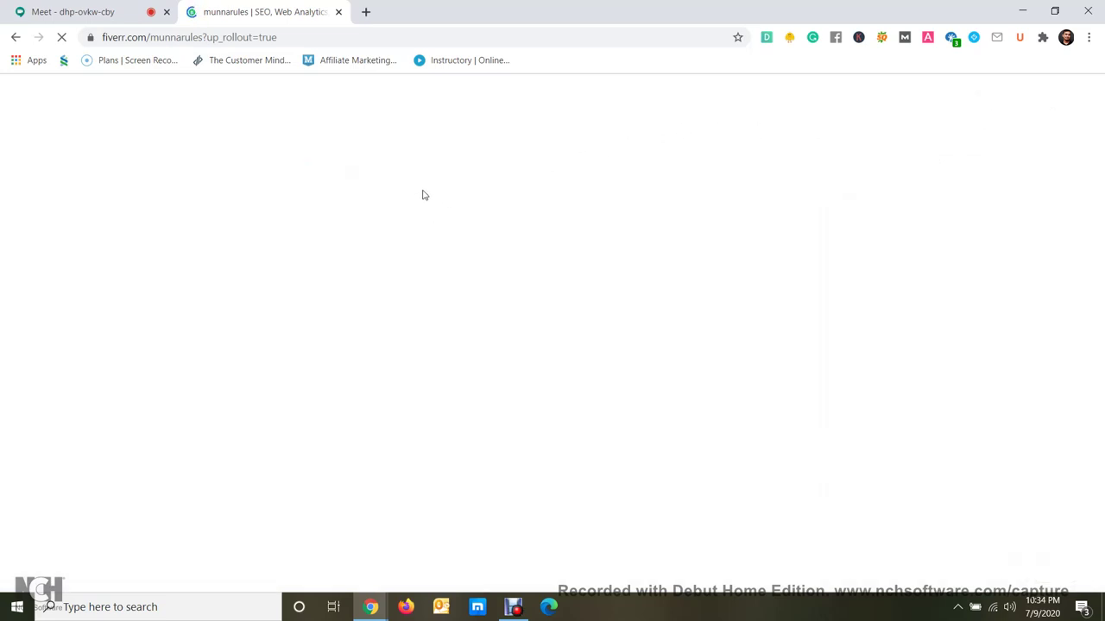
Run the Windows tree command.
key("super+r")
type("ty")
key("BackSpace")
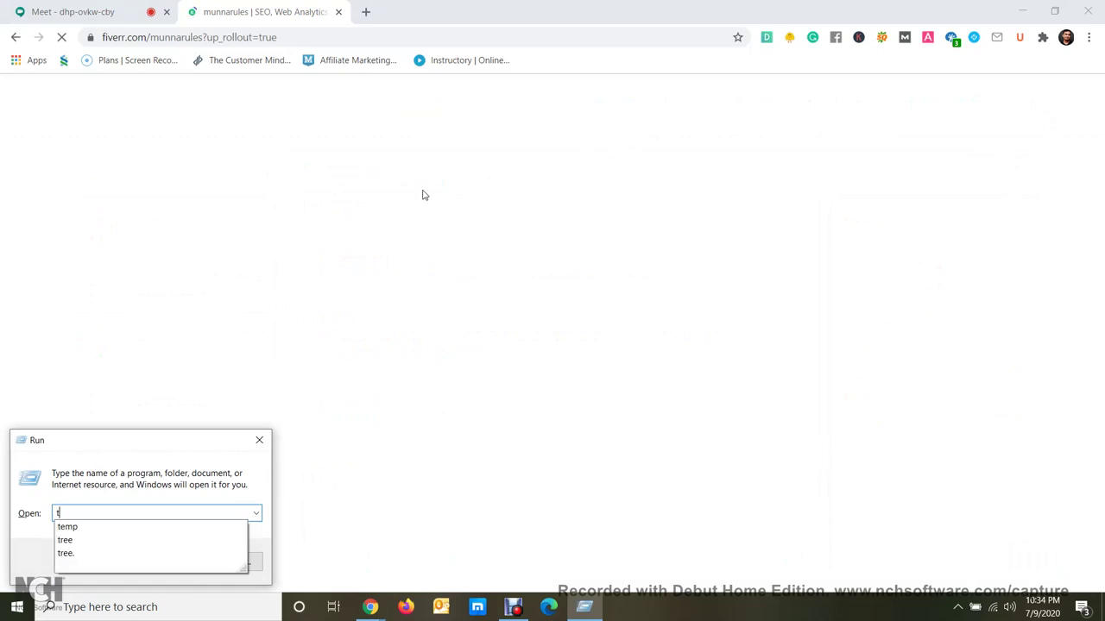
key("Down")
key("Down")
key("Return")
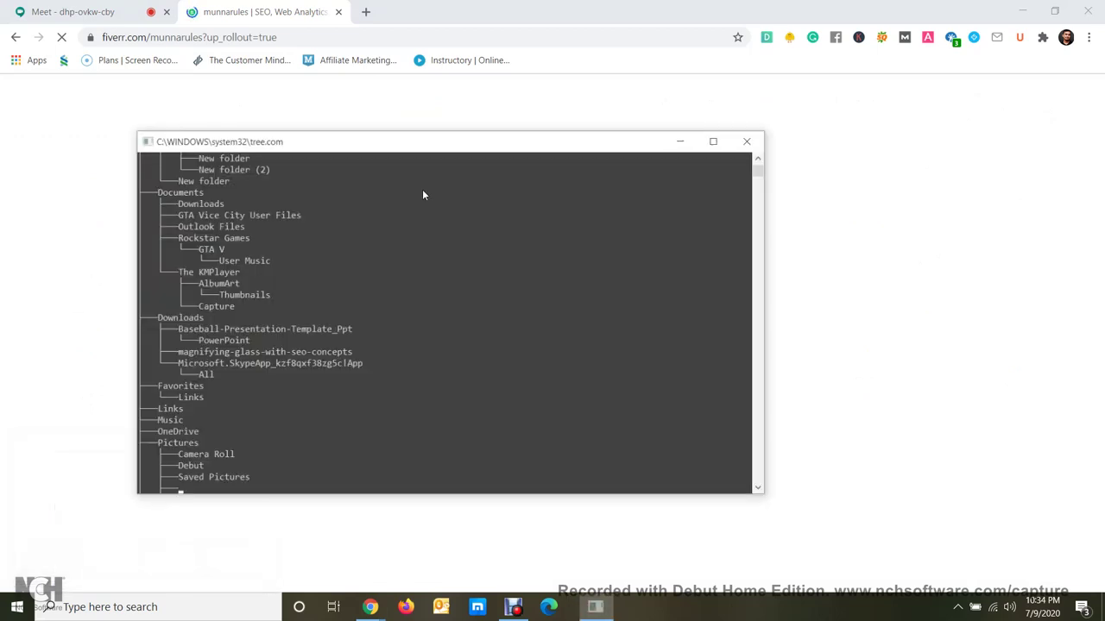
Minimise the browser window and refresh the desktop four times.
left_click(1022, 11)
right_click(490, 255)
left_click(544, 315)
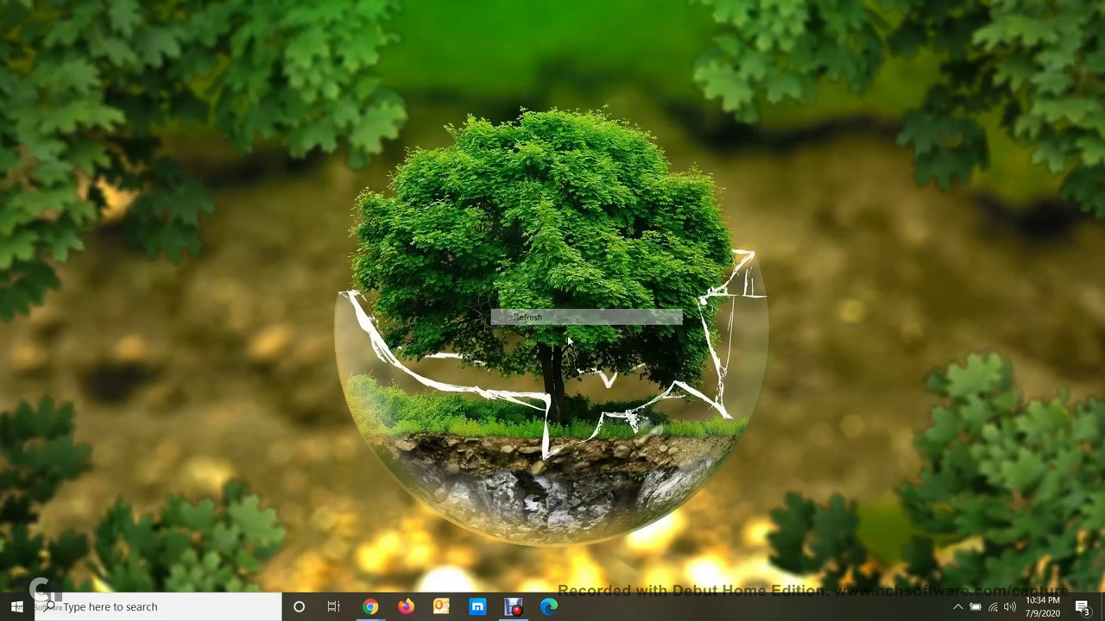
right_click(547, 318)
left_click(585, 382)
right_click(547, 270)
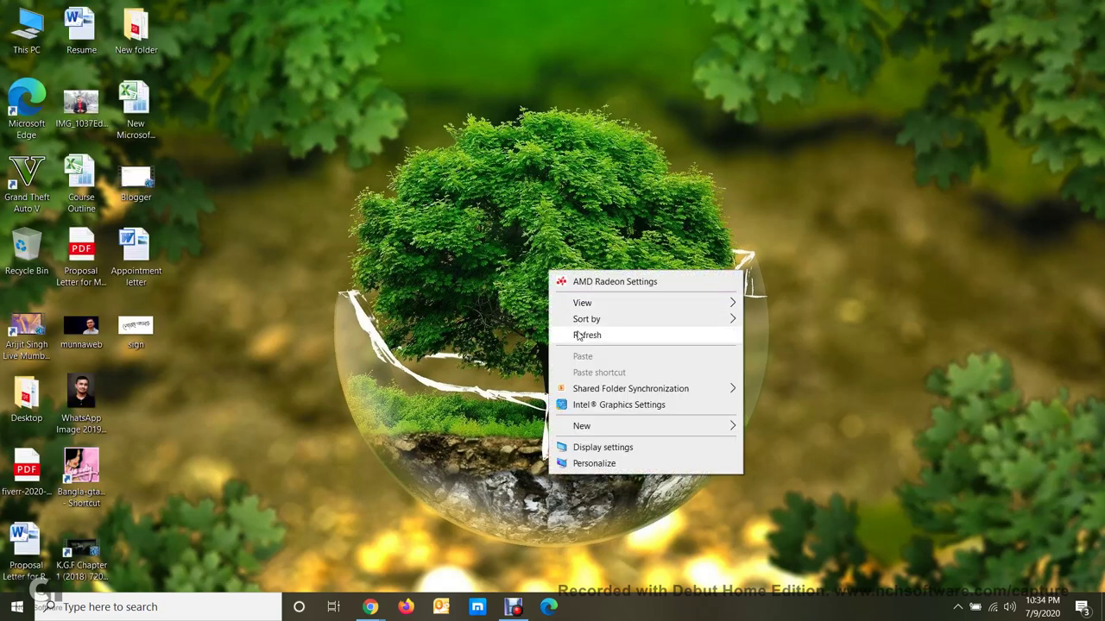
left_click(577, 333)
right_click(528, 148)
left_click(554, 212)
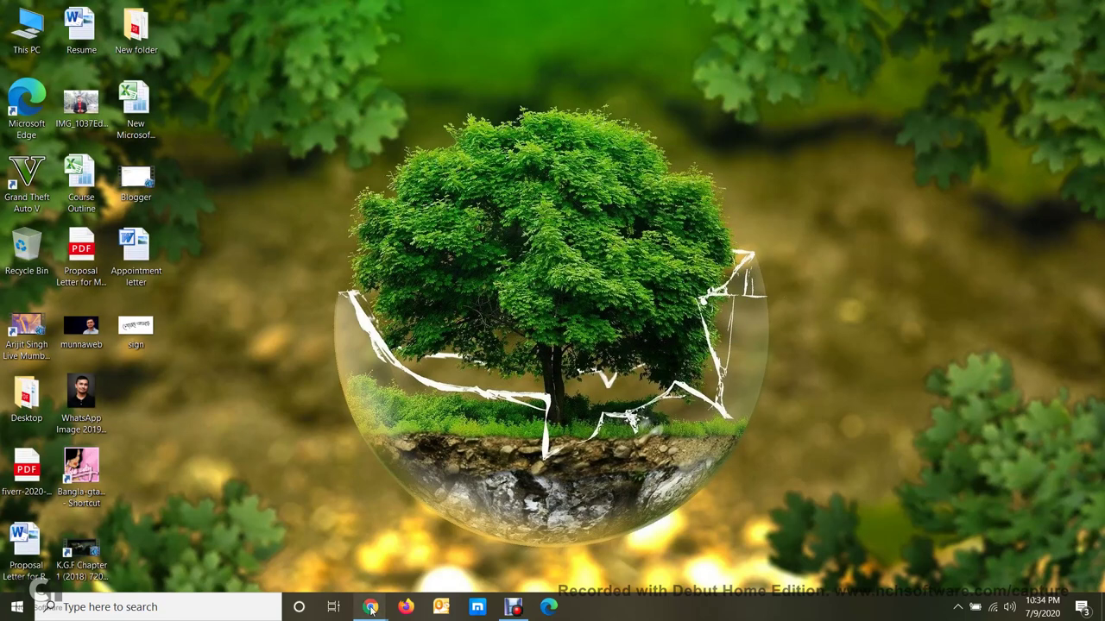
Return to the browser, replace the old profile tab with a freshly opened Fiverr tab, and open the seller's orders page.
key("alt+Tab")
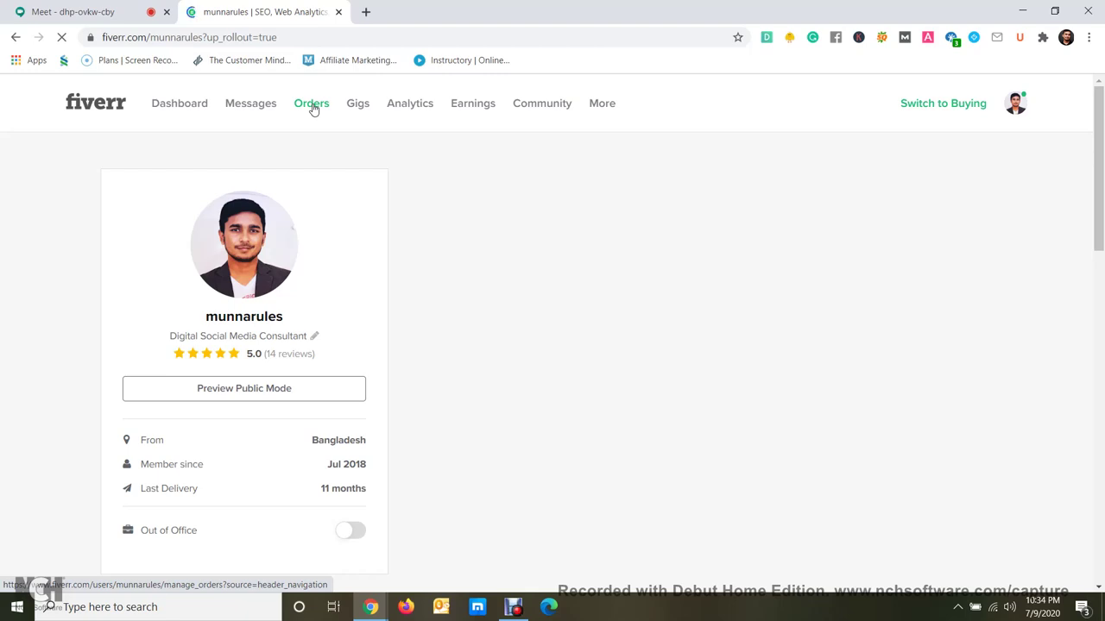
left_click(366, 11)
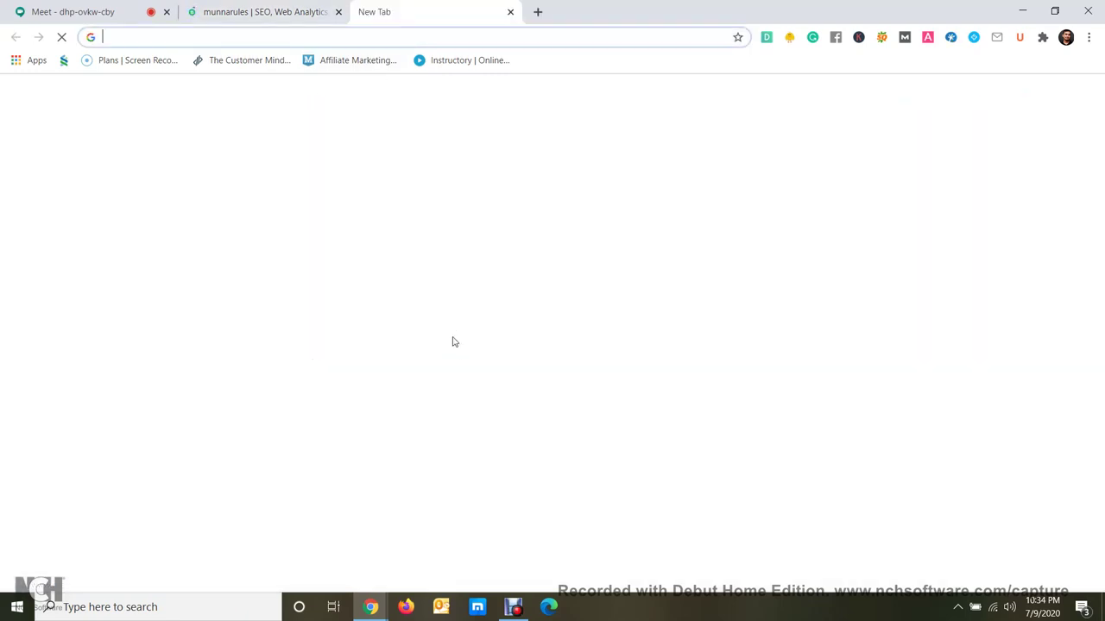
left_click(551, 371)
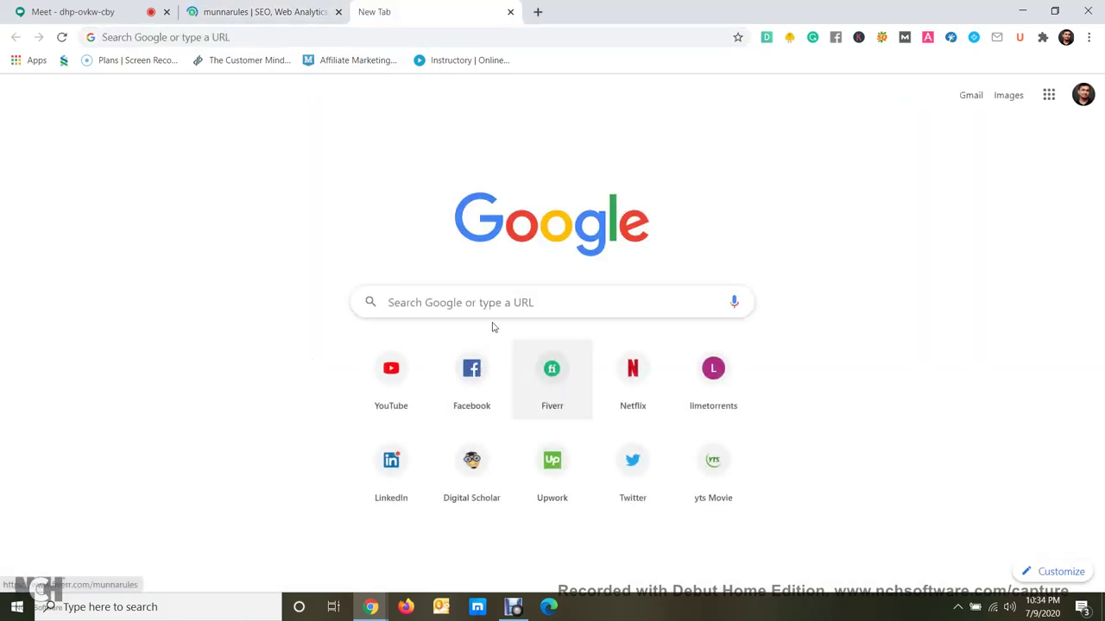
left_click(338, 11)
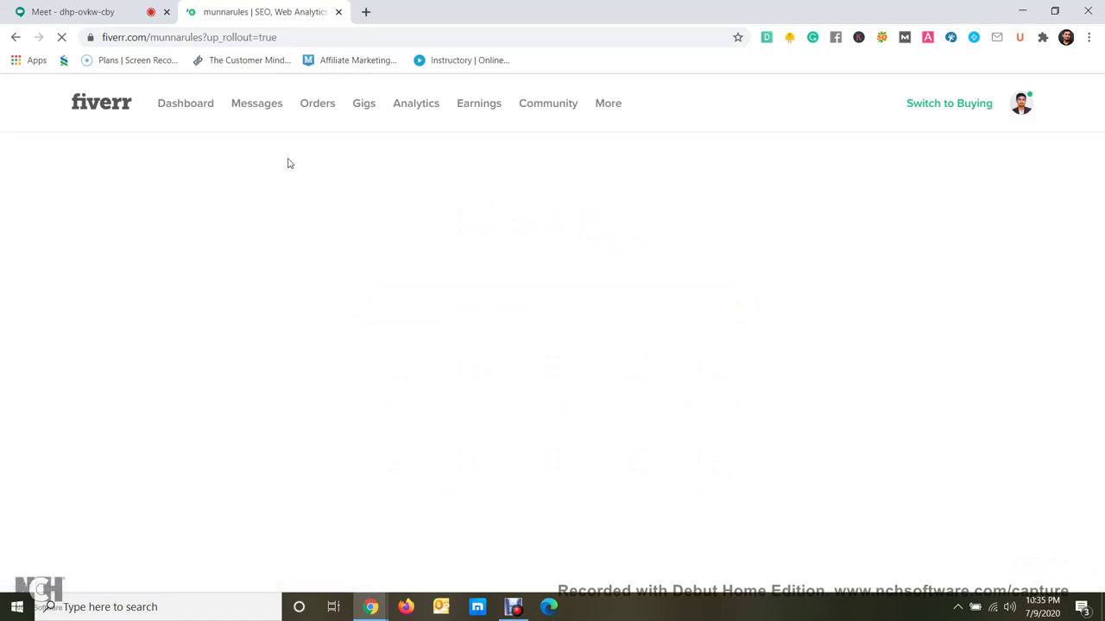
left_click(311, 113)
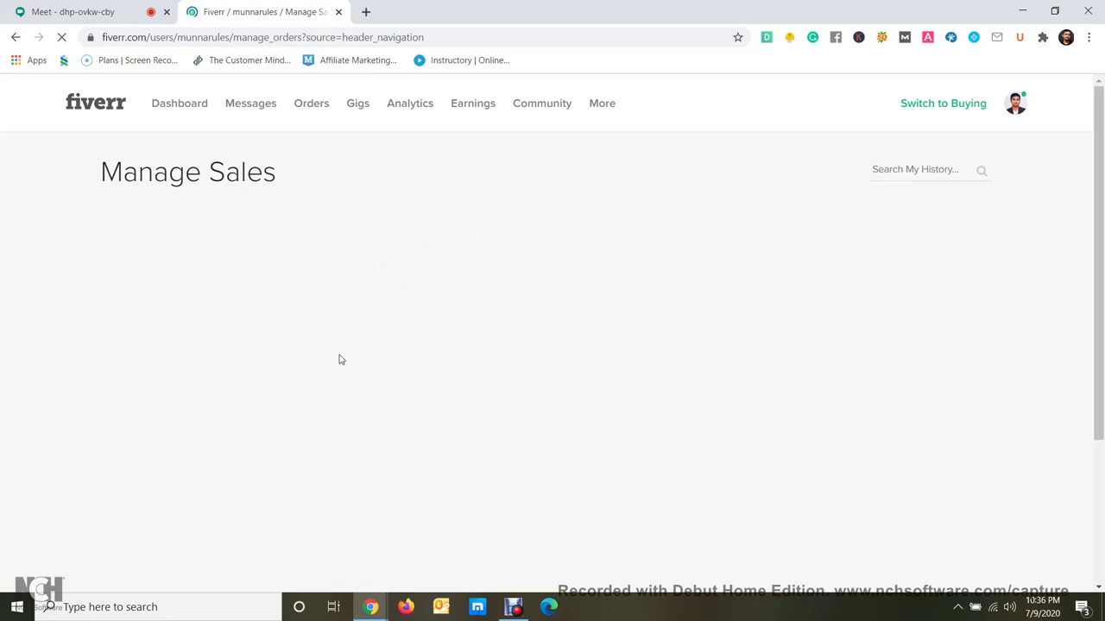
Open YouTube in a new browser tab.
left_click(365, 12)
left_click(377, 31)
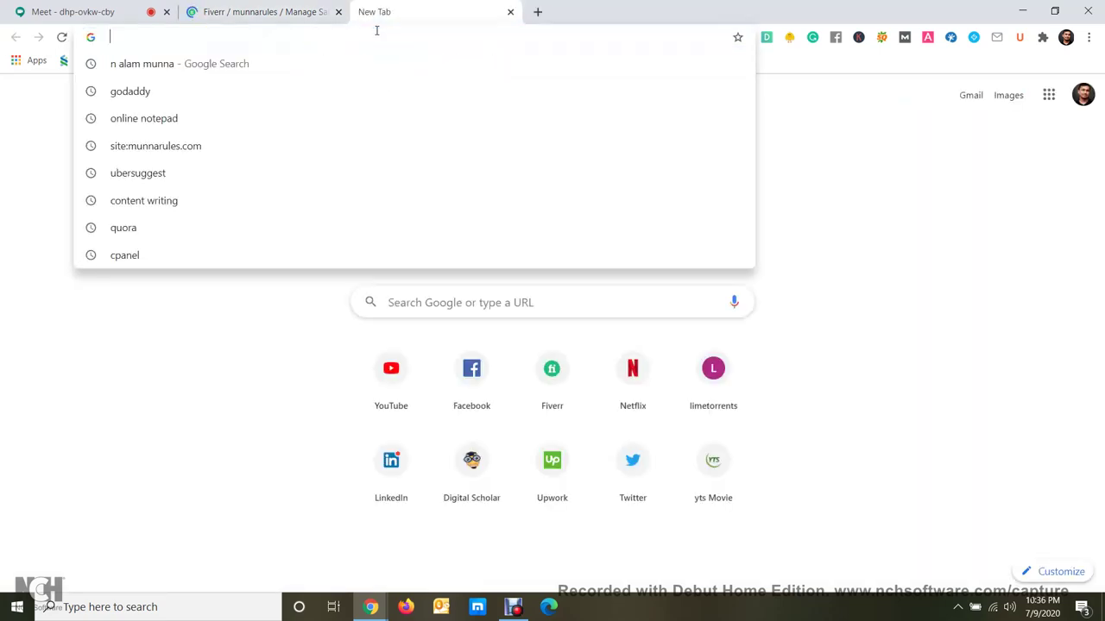
type("you")
key("Return")
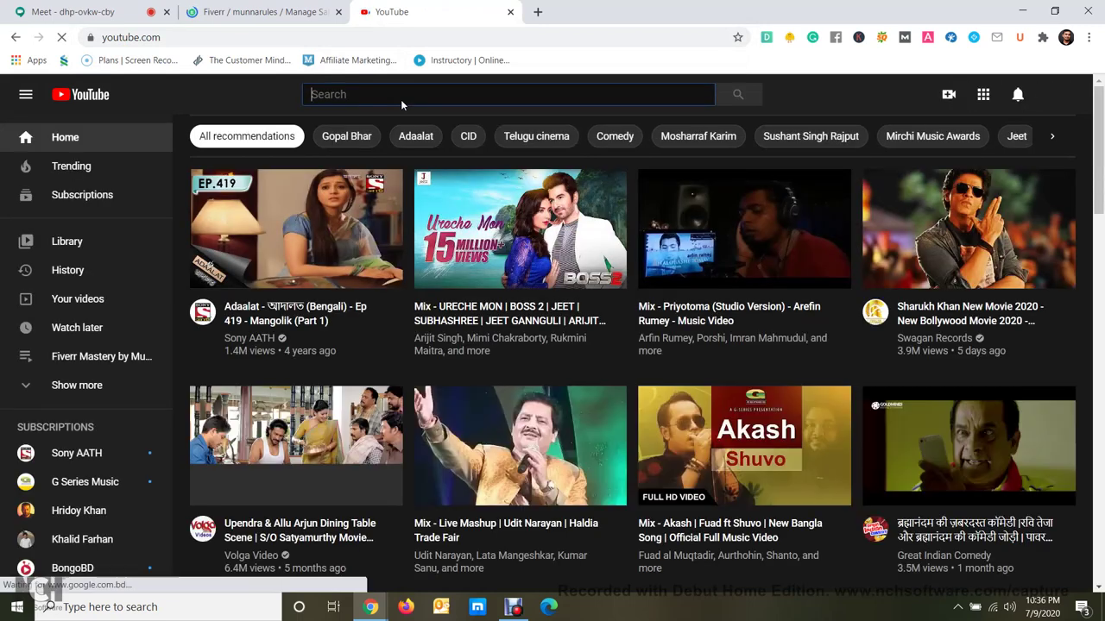
Search YouTube for "how to submit work on fiverr".
type("how to ")
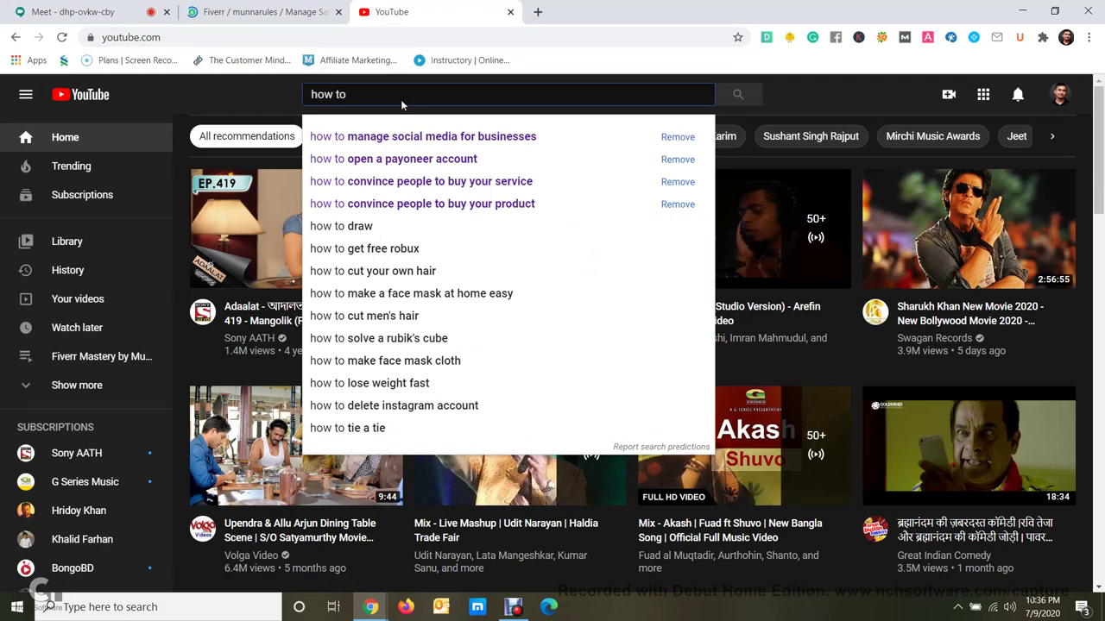
type("submit ")
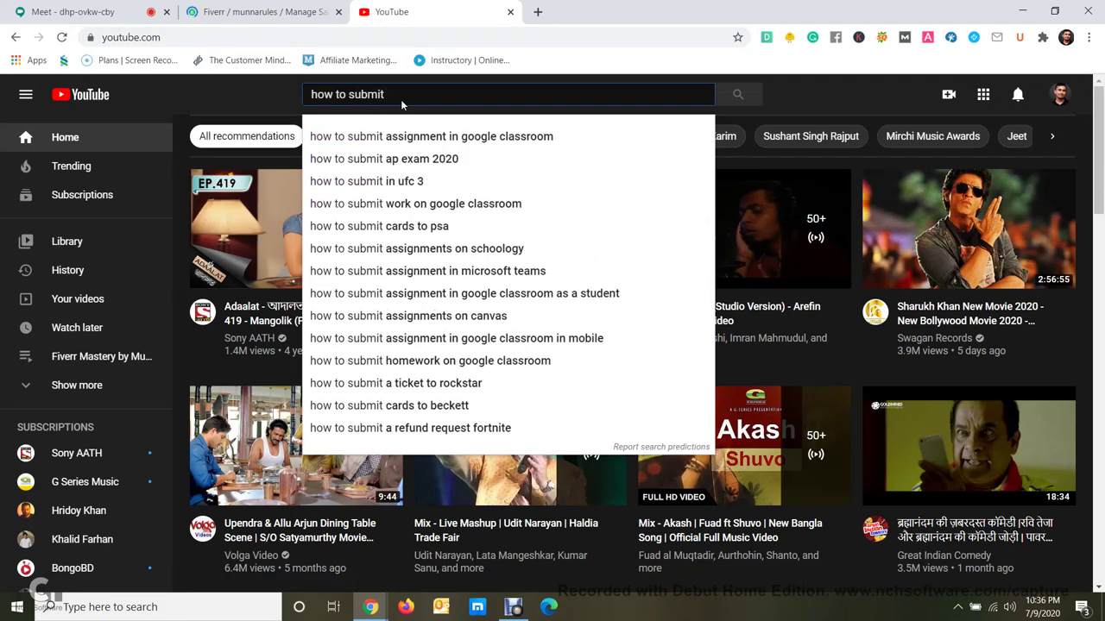
type("wor")
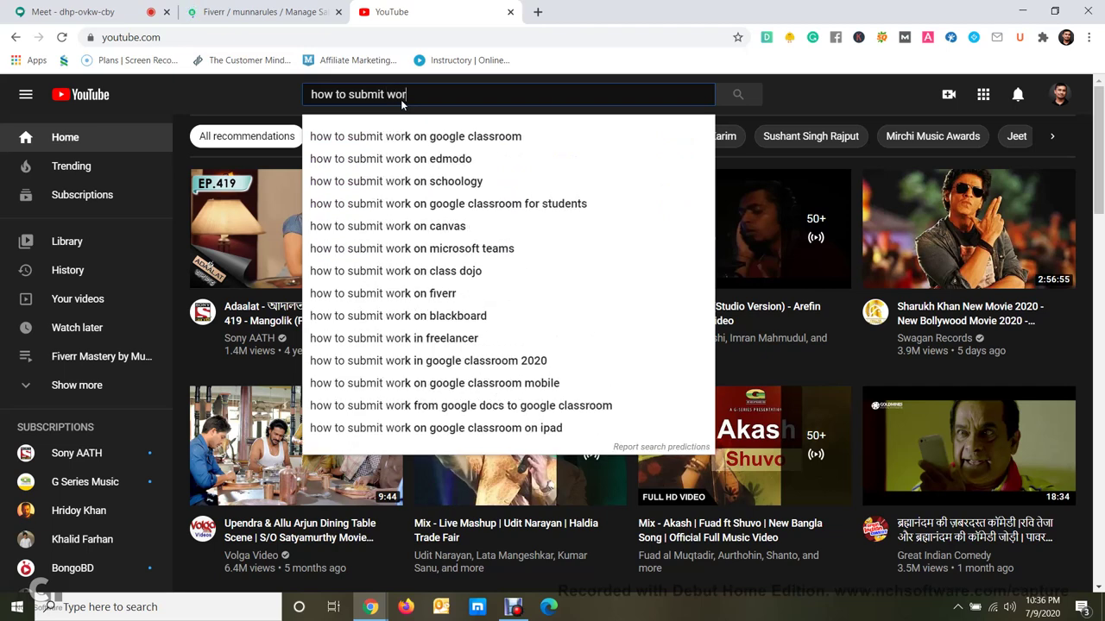
type("k on")
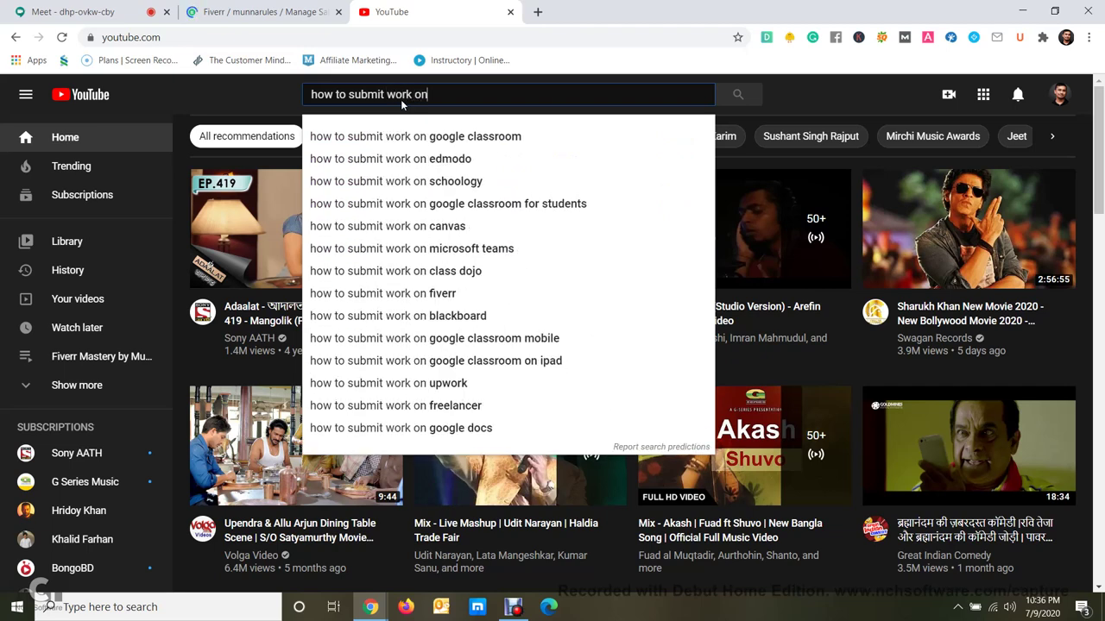
type(" fiverr")
key("Return")
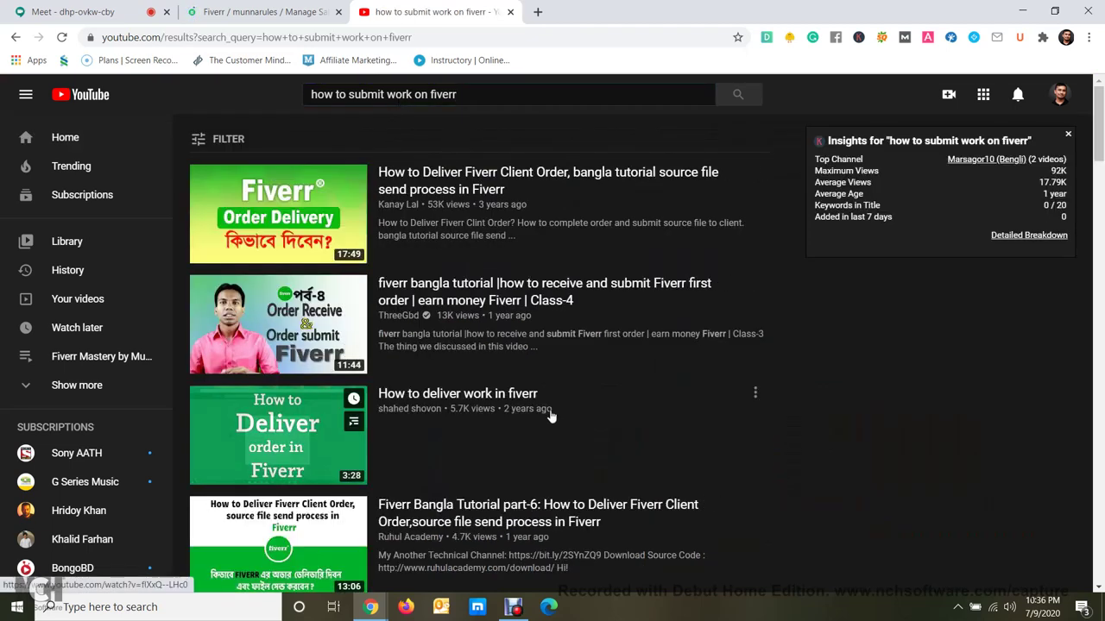
Open the first result, "How to Deliver Fiverr Client Order", mute the player and skip the ad.
left_click(288, 222)
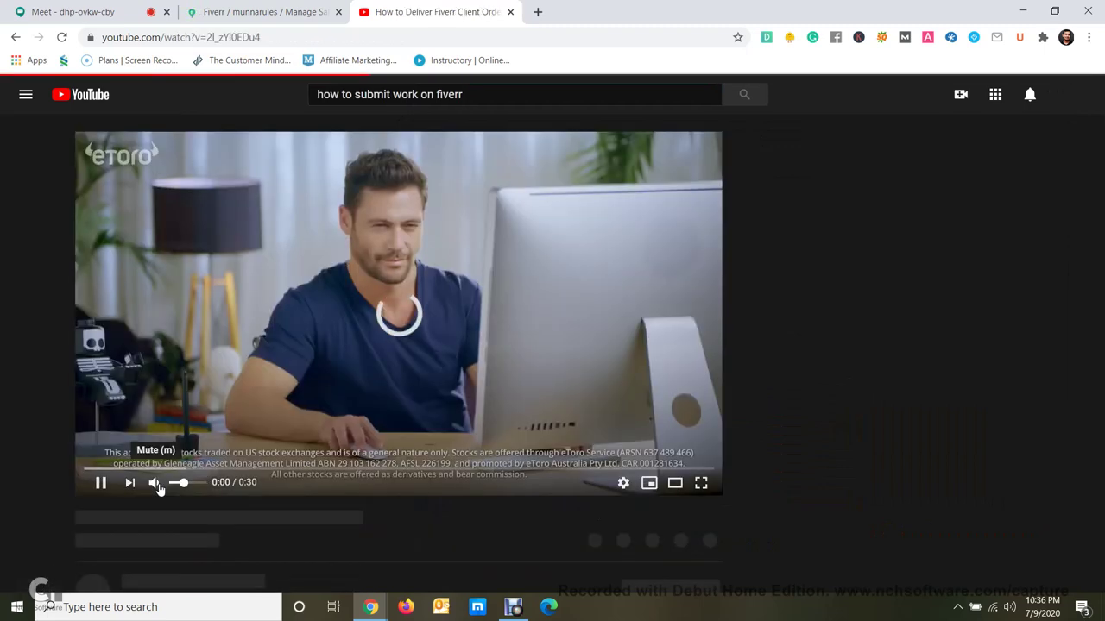
left_click(153, 483)
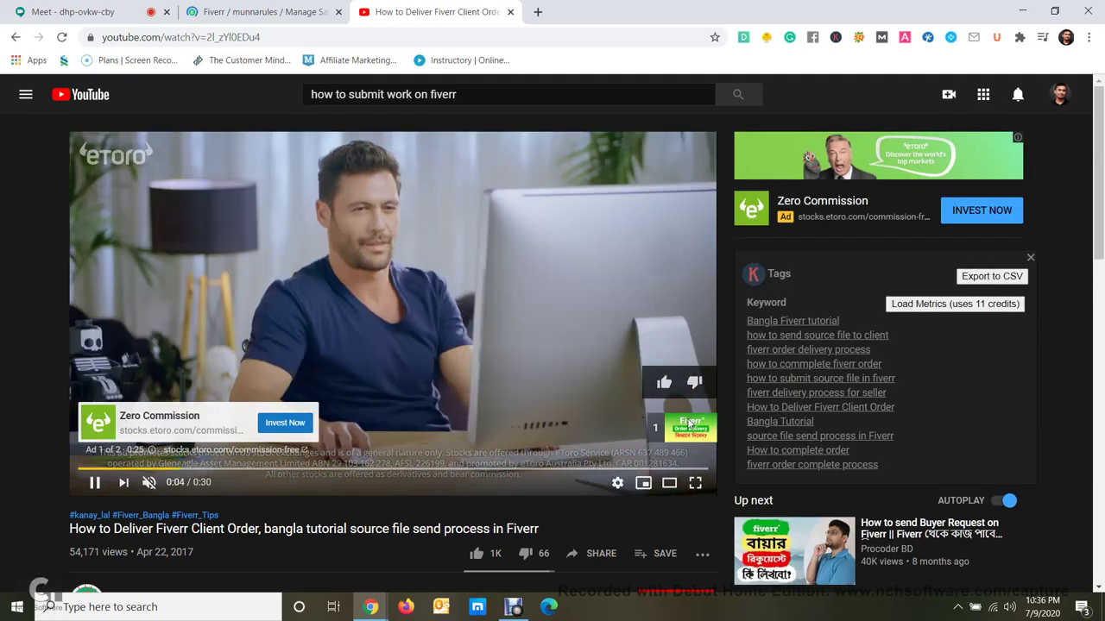
left_click(679, 432)
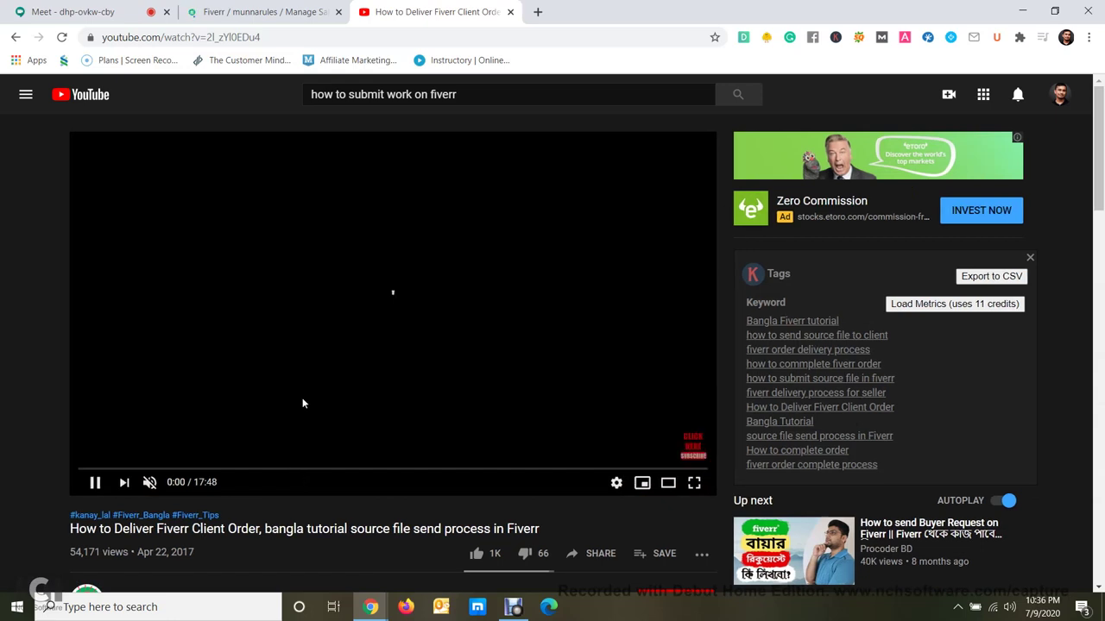
Jump to about 3:09 in the video, show it full screen and pause it on the order page with the countdown.
left_click(211, 470)
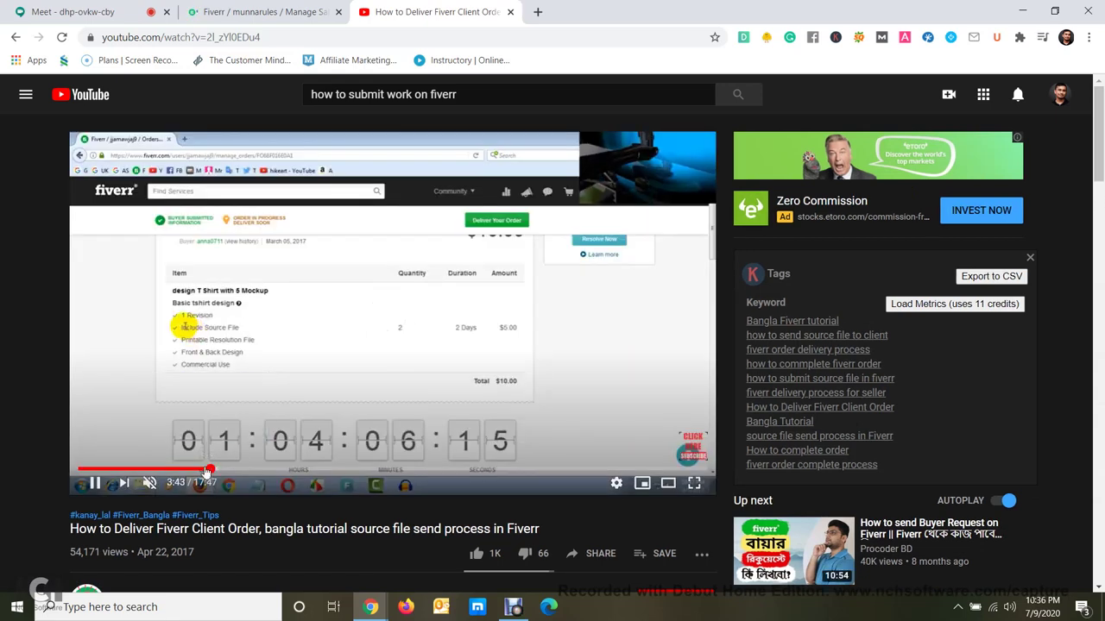
left_click(190, 469)
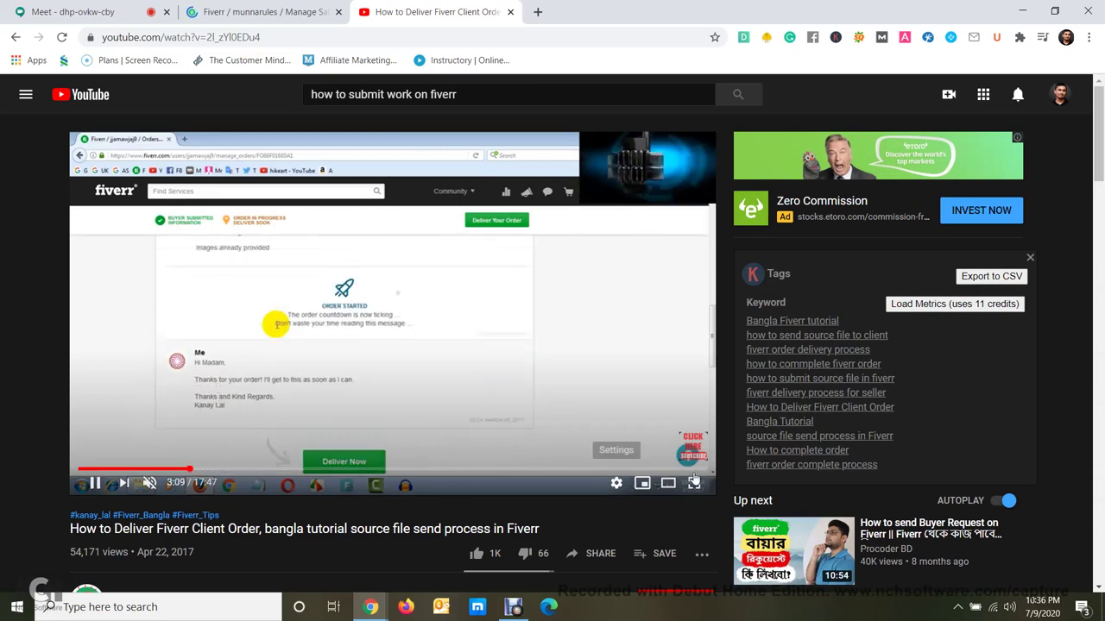
left_click(695, 483)
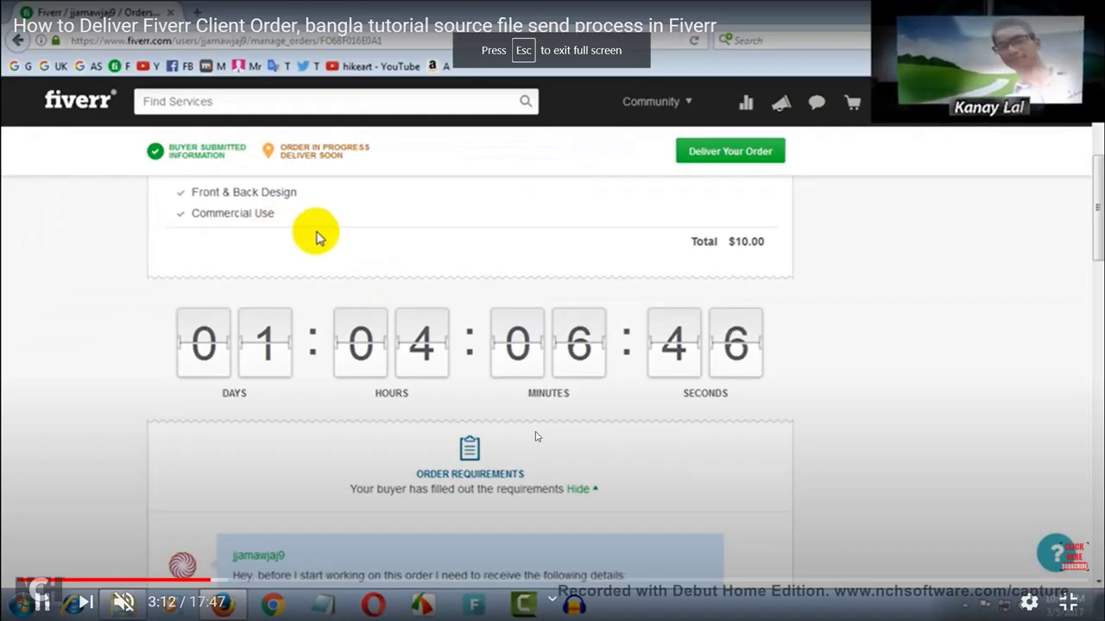
left_click(416, 409)
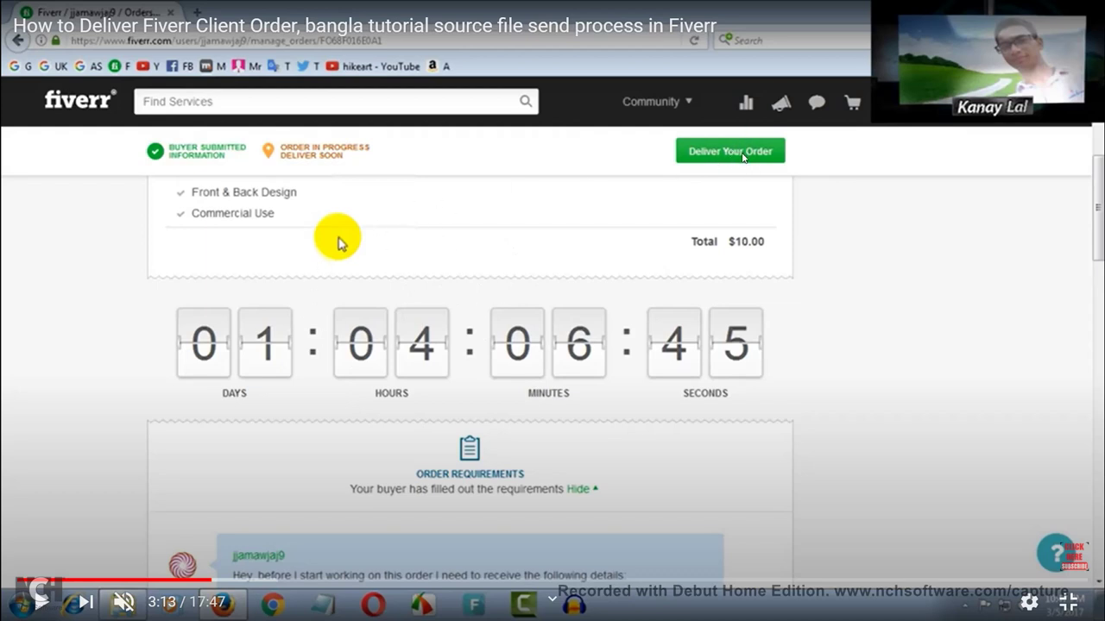
Resume the video and skip through the order details to the buyer's attachments at about 7:07.
left_click(534, 299)
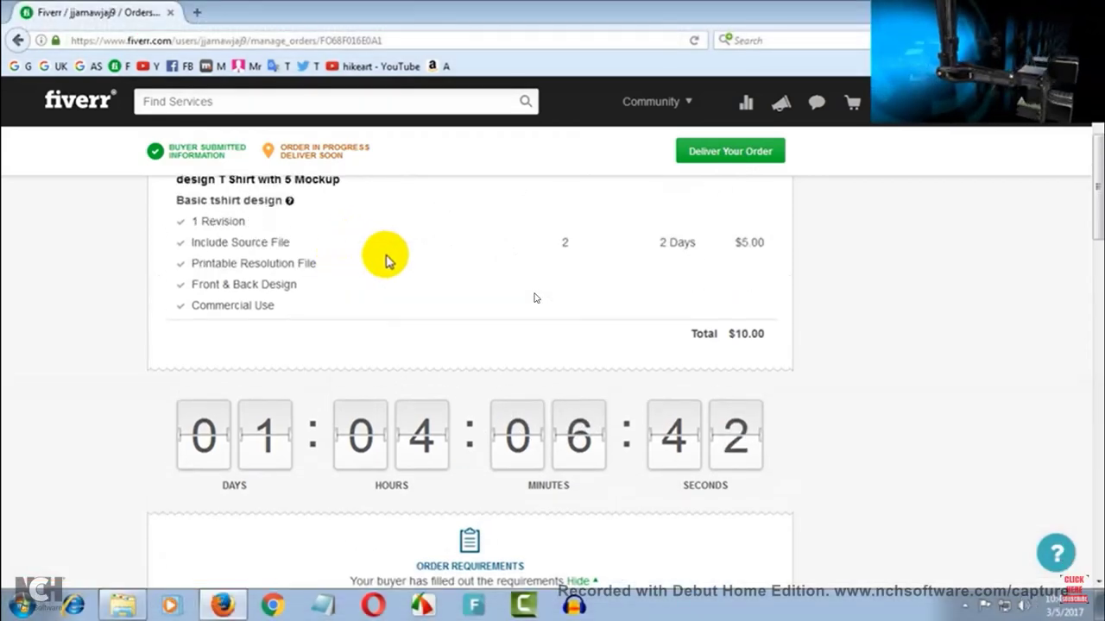
key("Right")
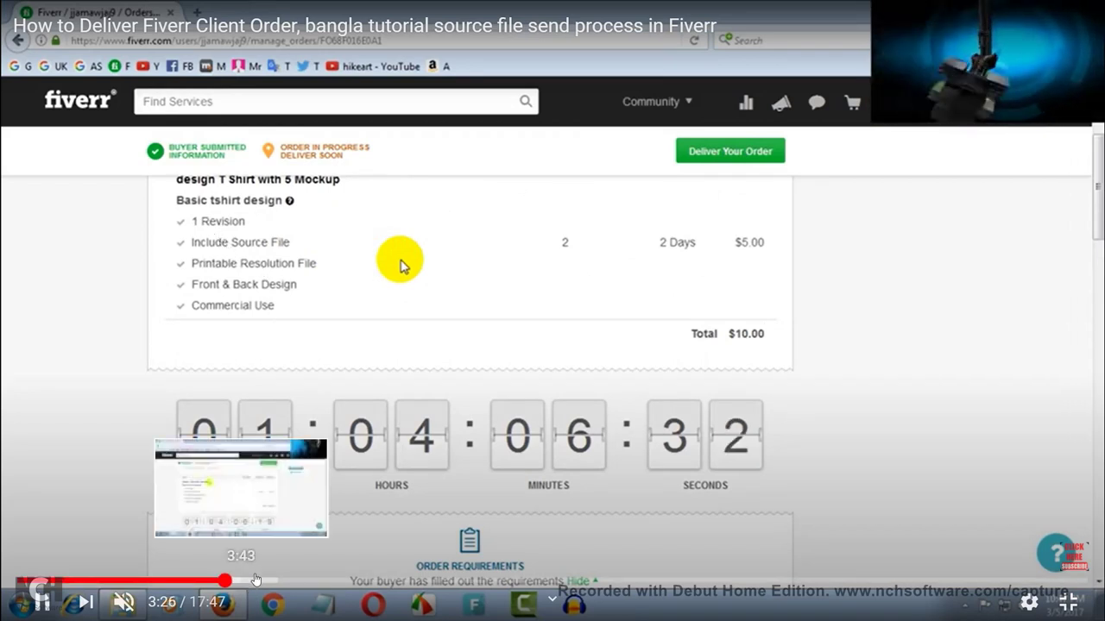
left_click(243, 580)
left_click(260, 580)
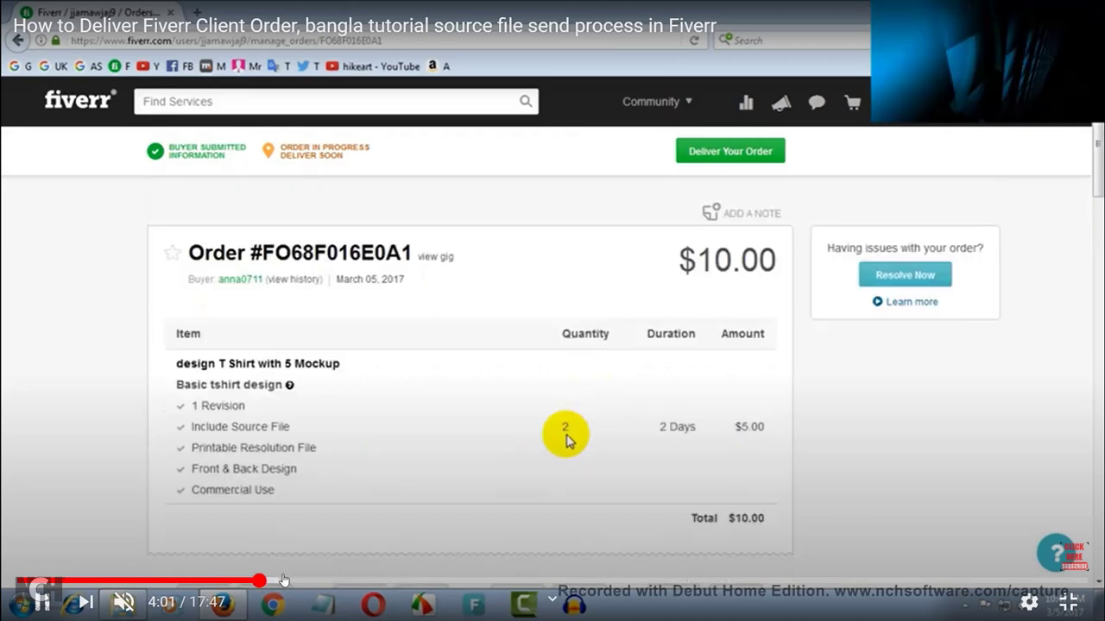
left_click(425, 580)
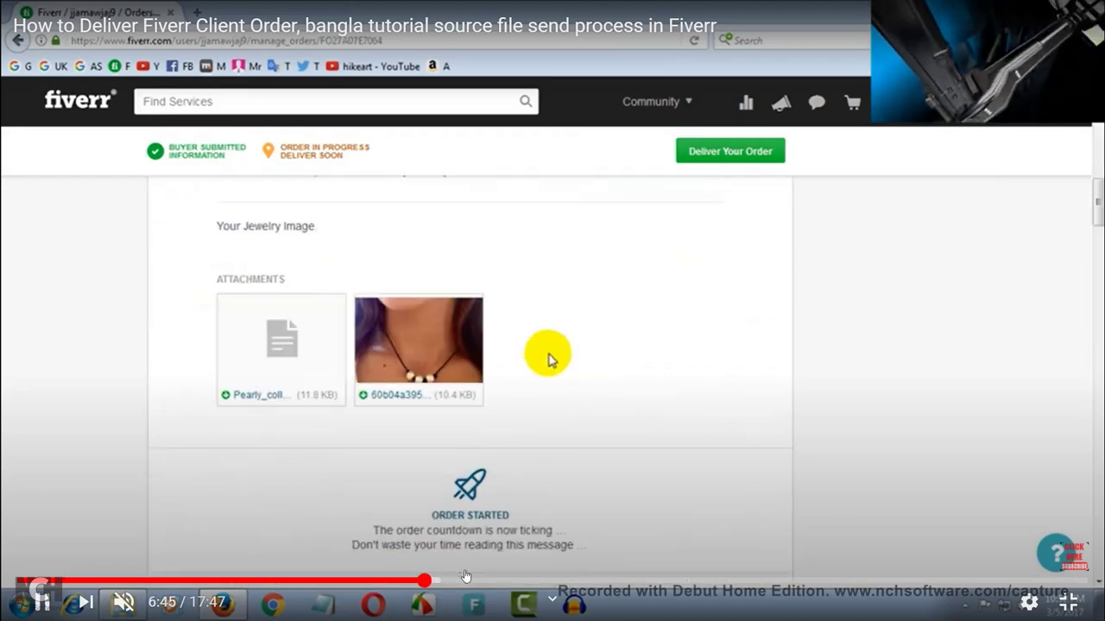
left_click(465, 579)
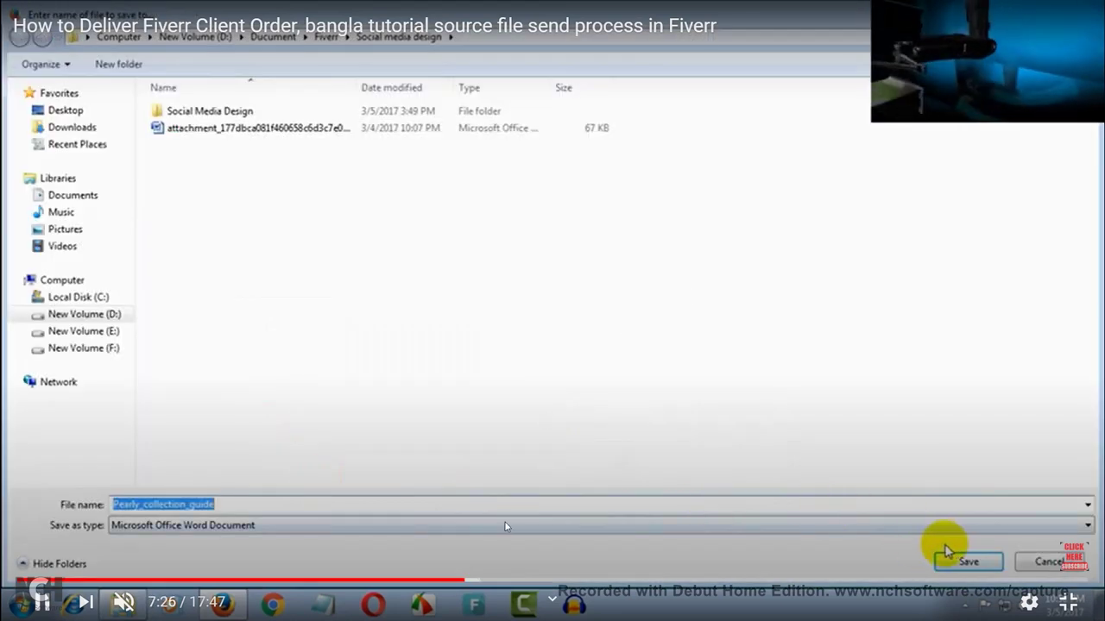
left_click(444, 580)
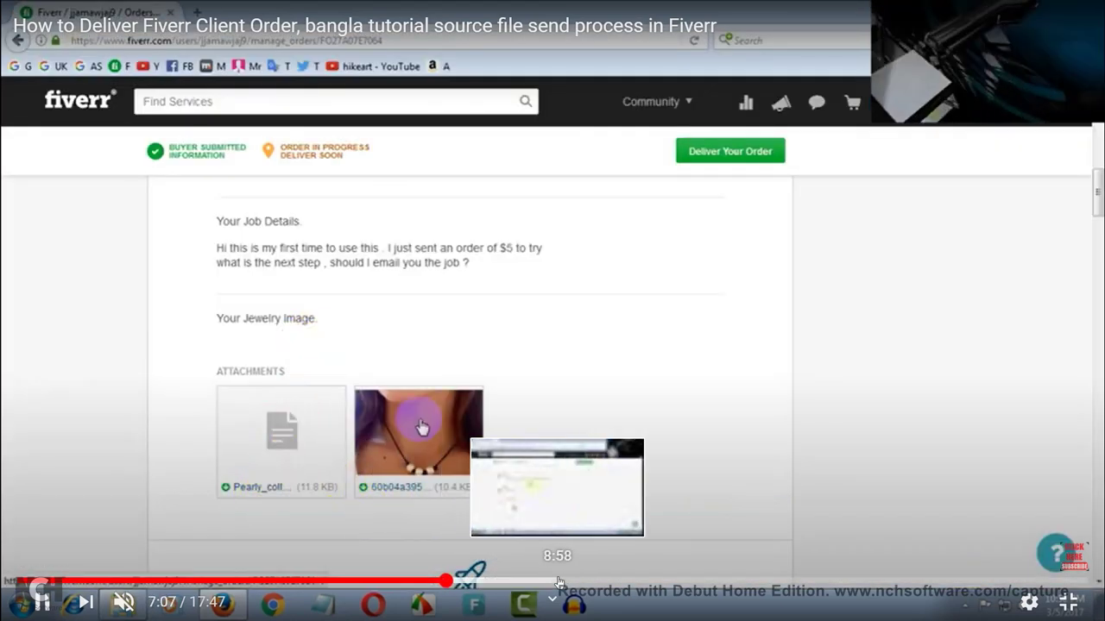
Skip ahead through the buyer conversation to the filled-in Deliver Completed Work form at about 12:58.
left_click(560, 583)
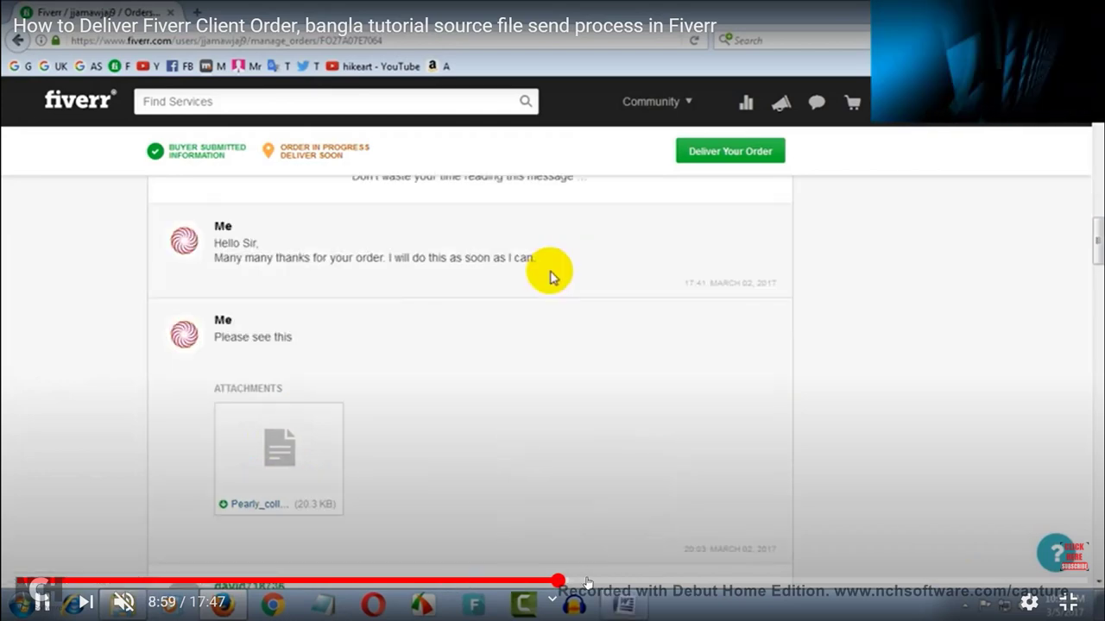
left_click(609, 581)
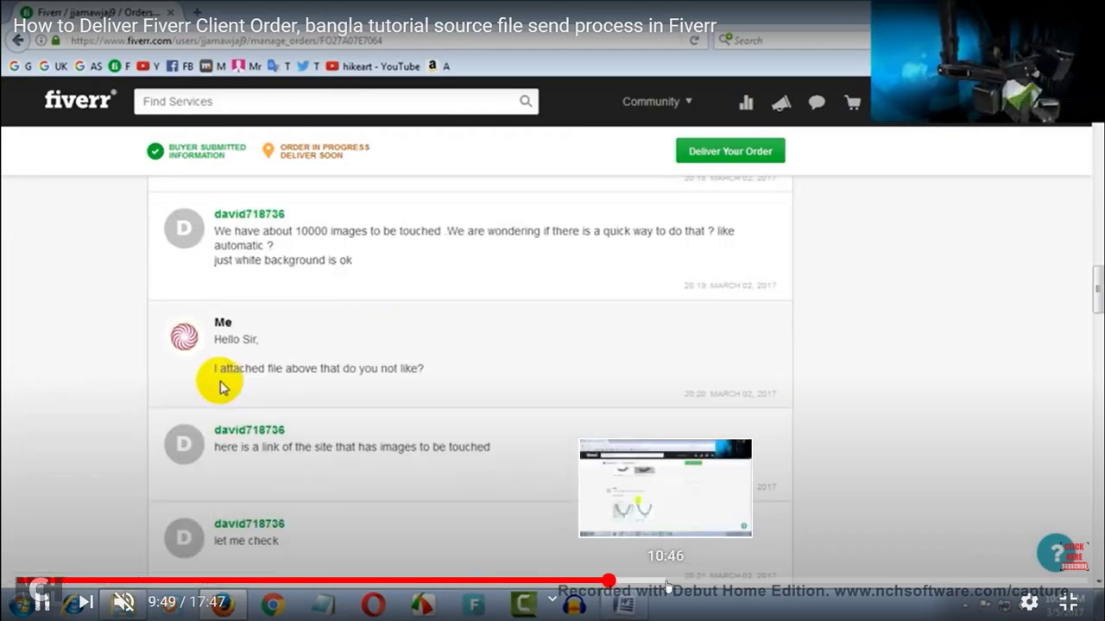
left_click(665, 582)
left_click(713, 583)
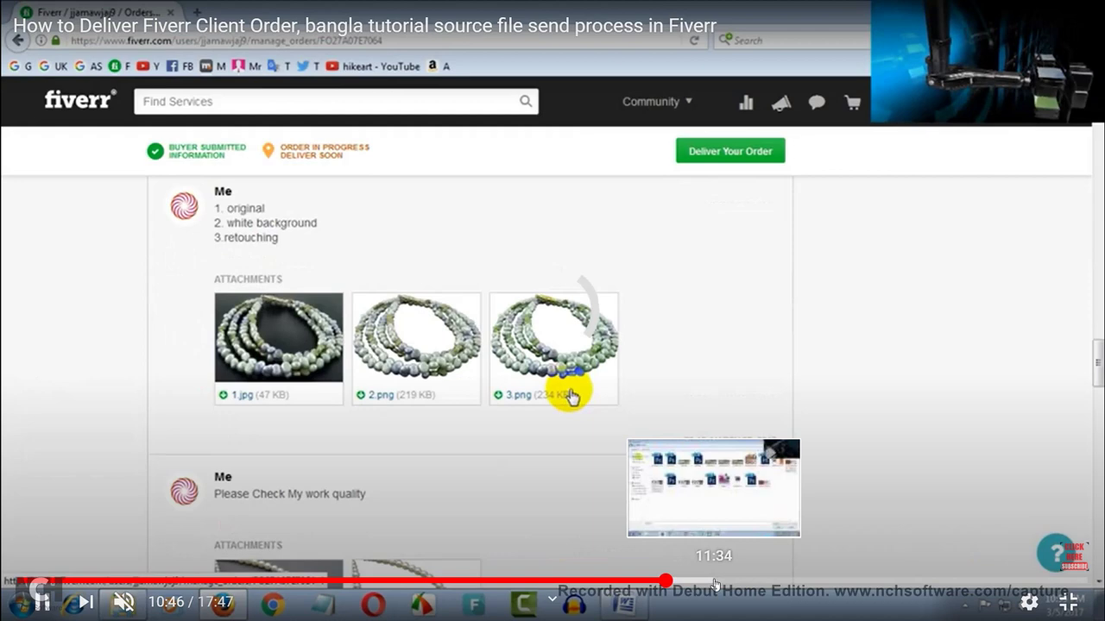
left_click(758, 583)
left_click(796, 582)
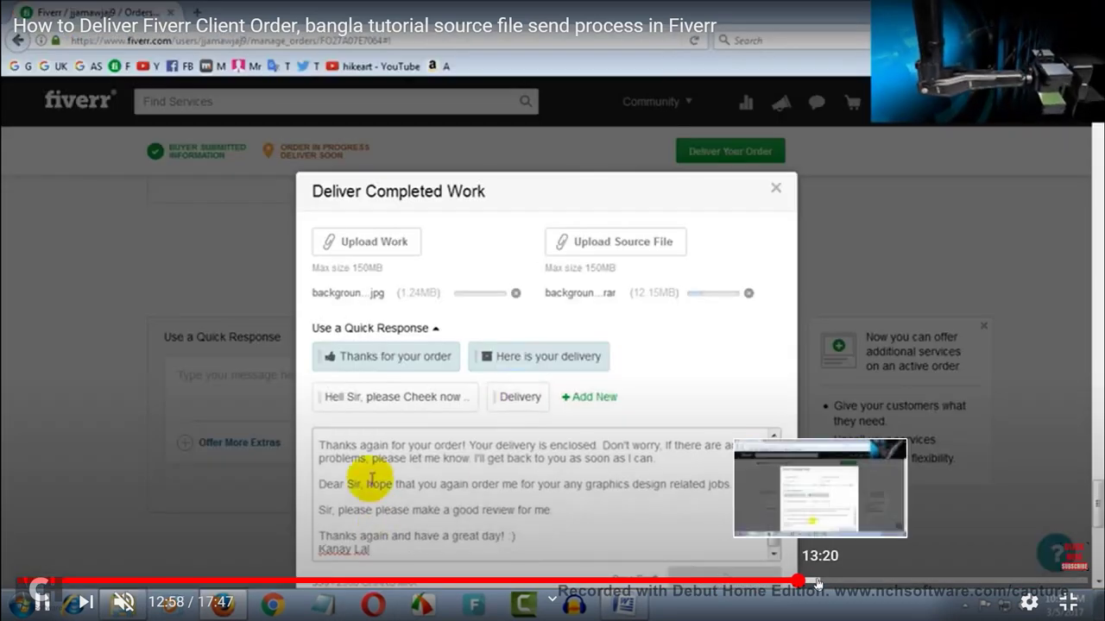
Step the video back through the work file selection to the source file upload at about 12:03.
left_click(764, 583)
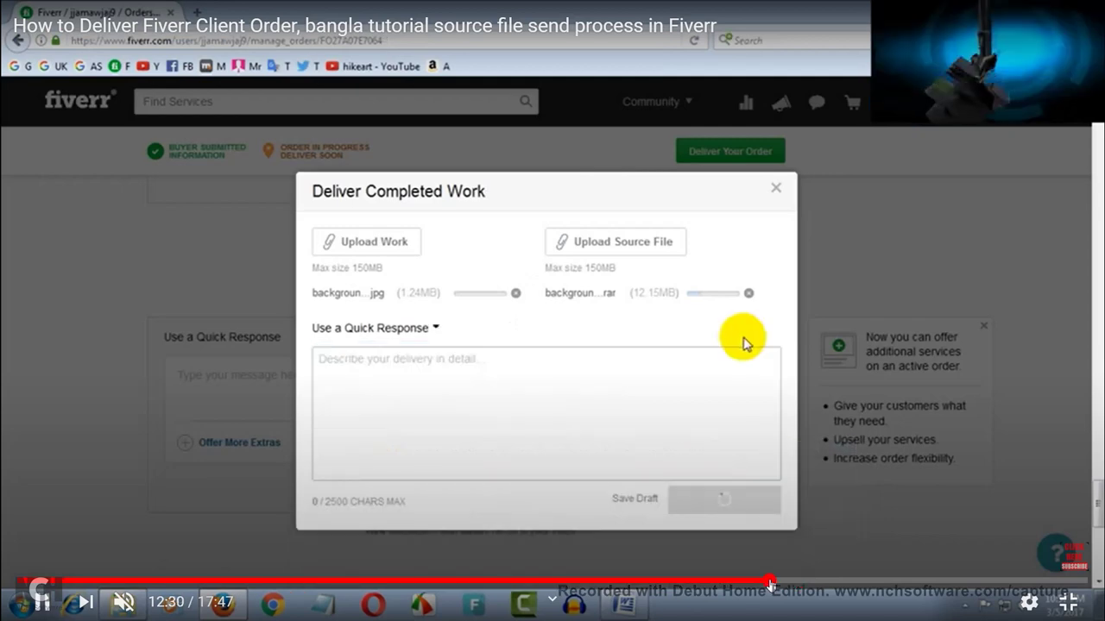
left_click(761, 584)
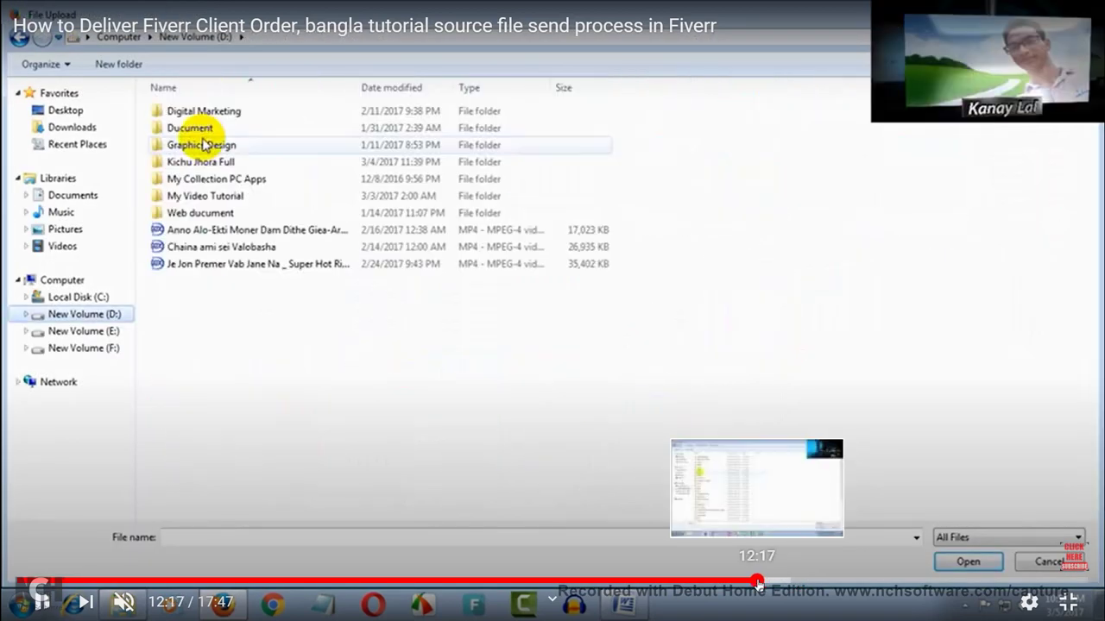
left_click(758, 583)
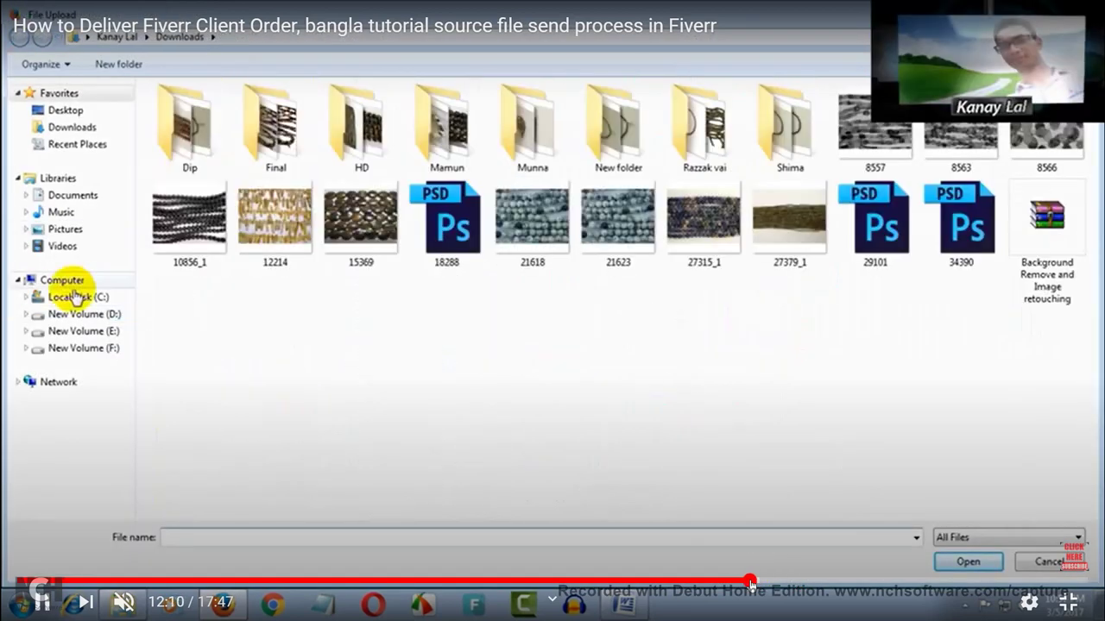
left_click(749, 583)
left_click(746, 583)
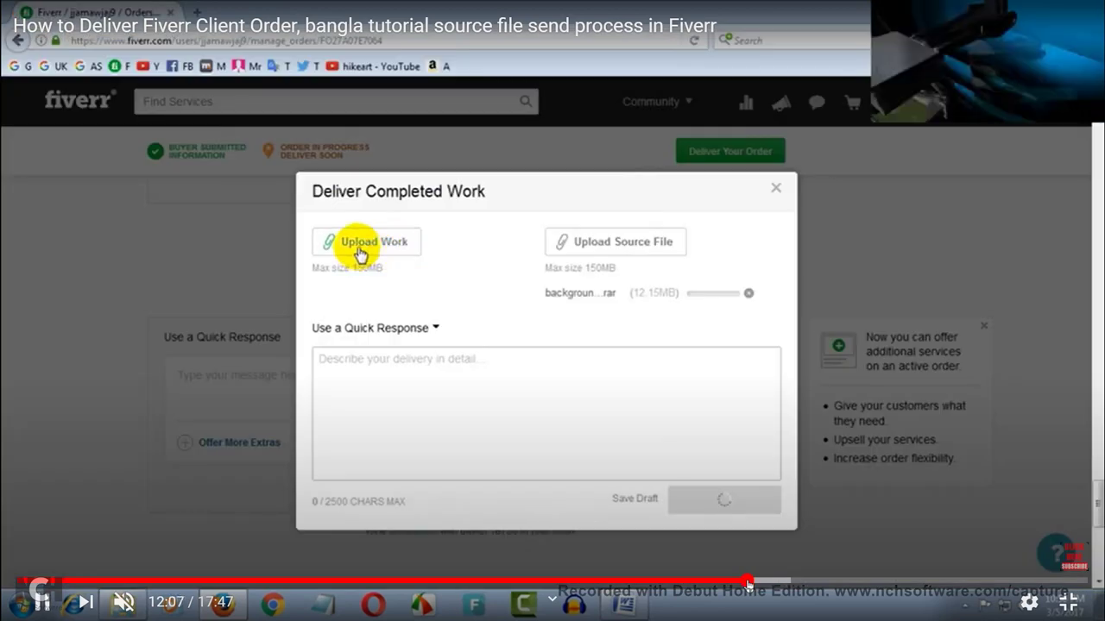
left_click(743, 583)
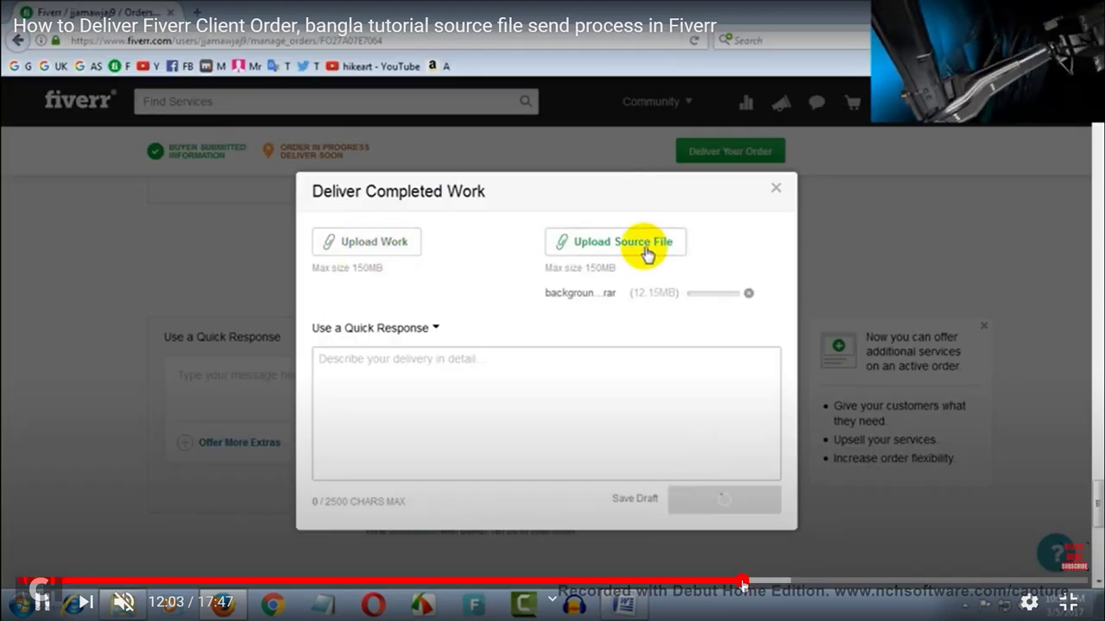
left_click(741, 583)
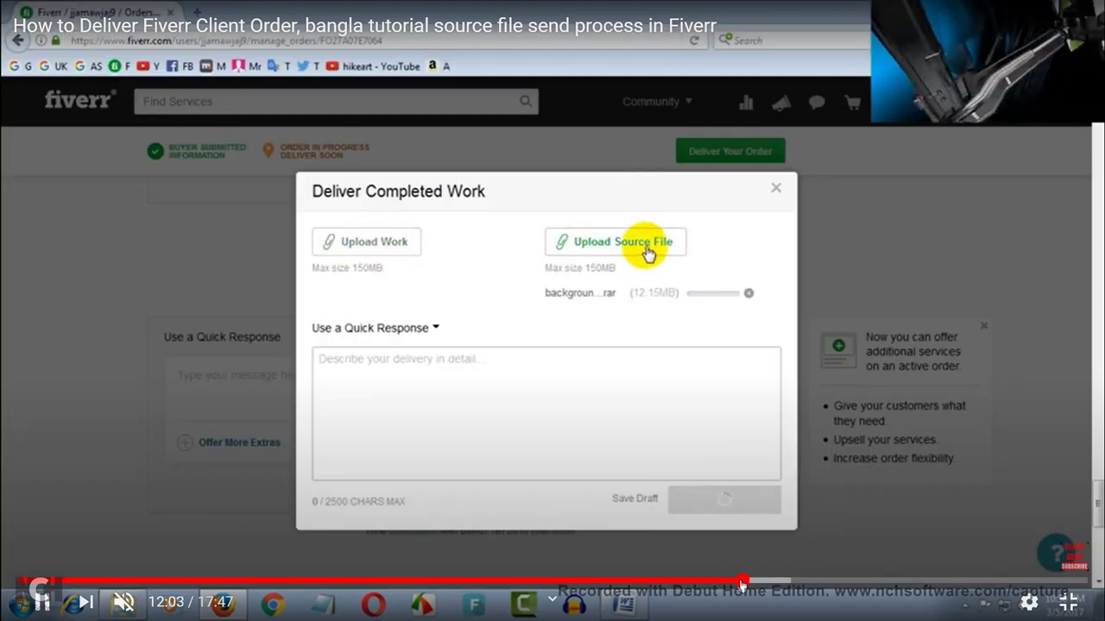
Step the video further back past the source file selection to the empty Deliver Completed Work form at about 11:17.
left_click(739, 583)
left_click(737, 584)
left_click(734, 583)
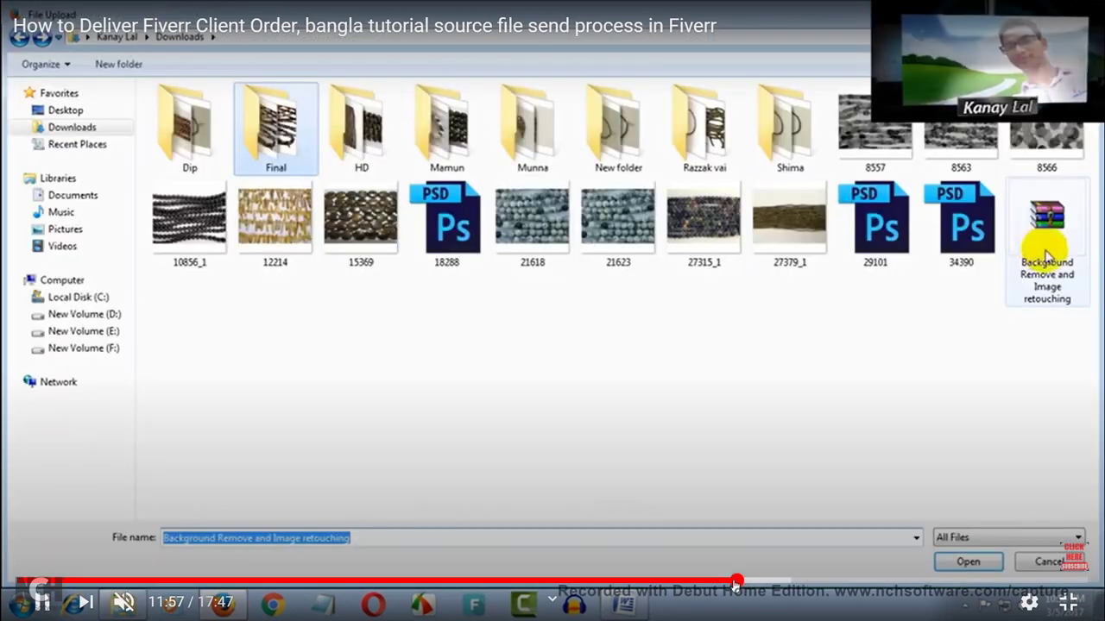
left_click(730, 584)
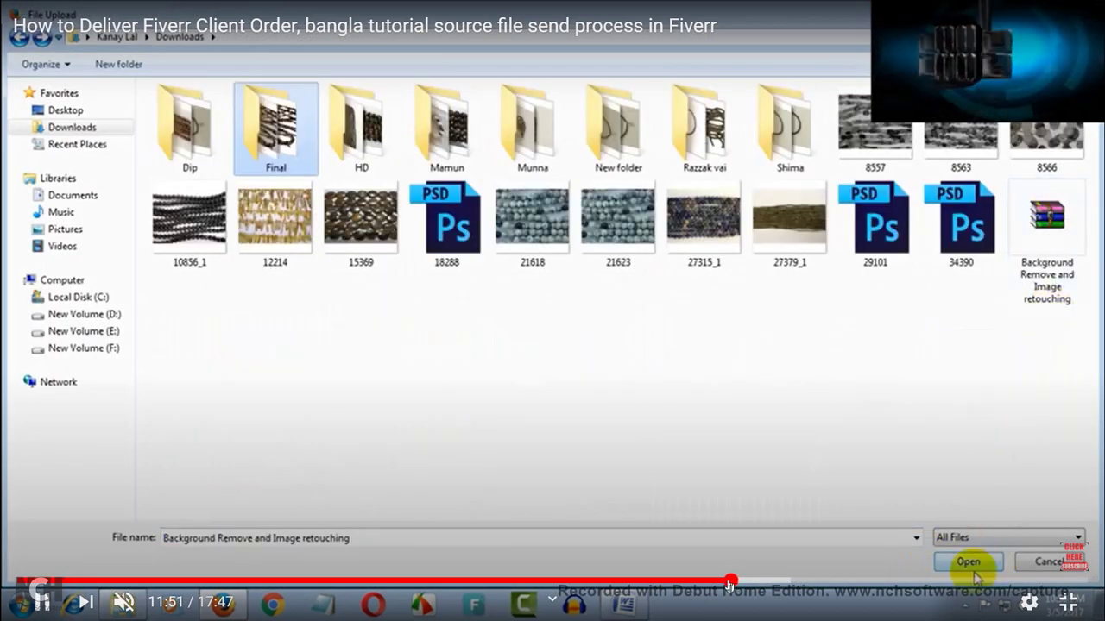
left_click(726, 583)
left_click(722, 583)
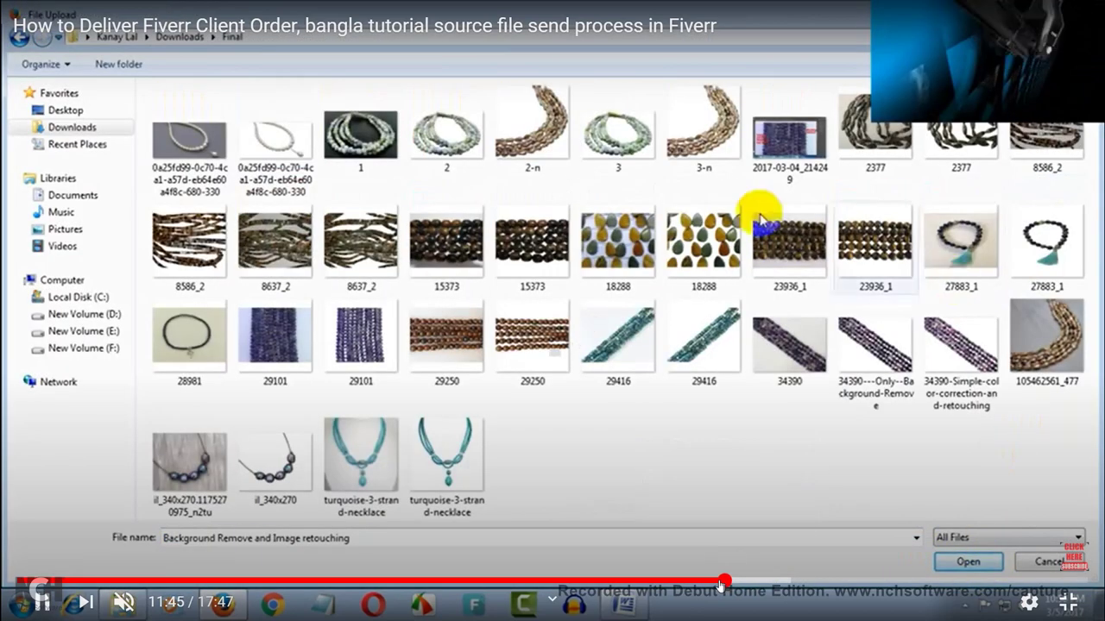
left_click(717, 583)
left_click(710, 584)
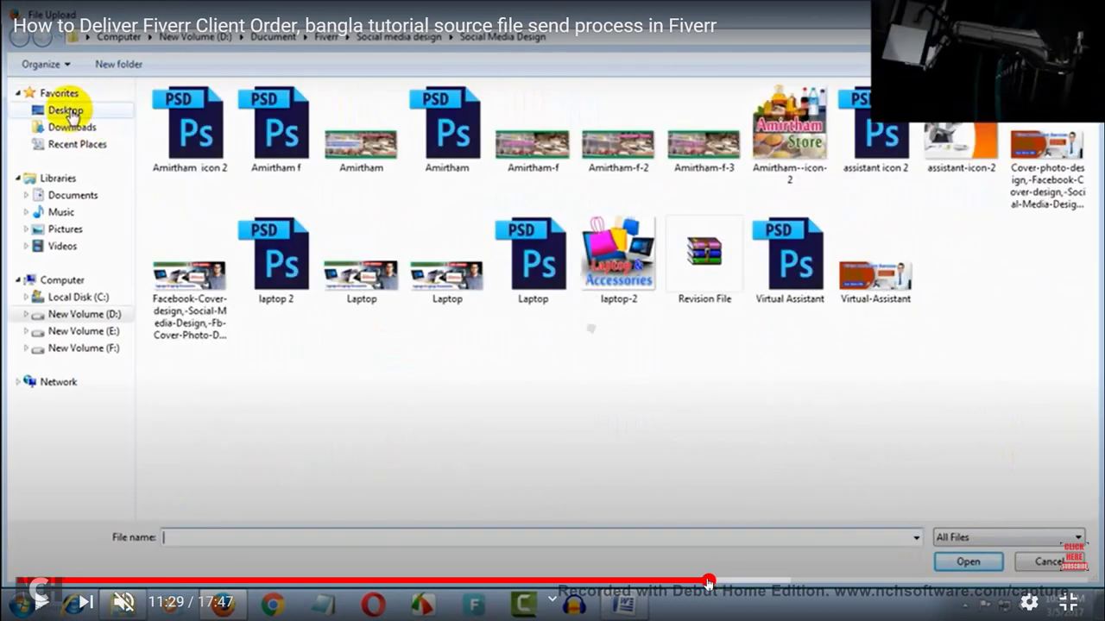
left_click(706, 583)
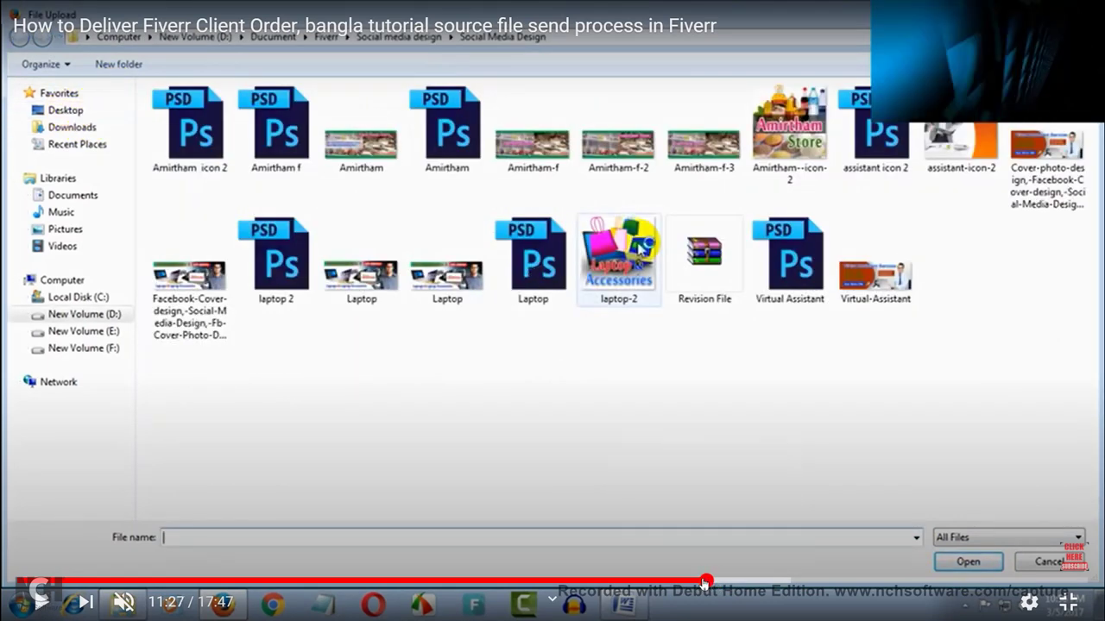
left_click(703, 583)
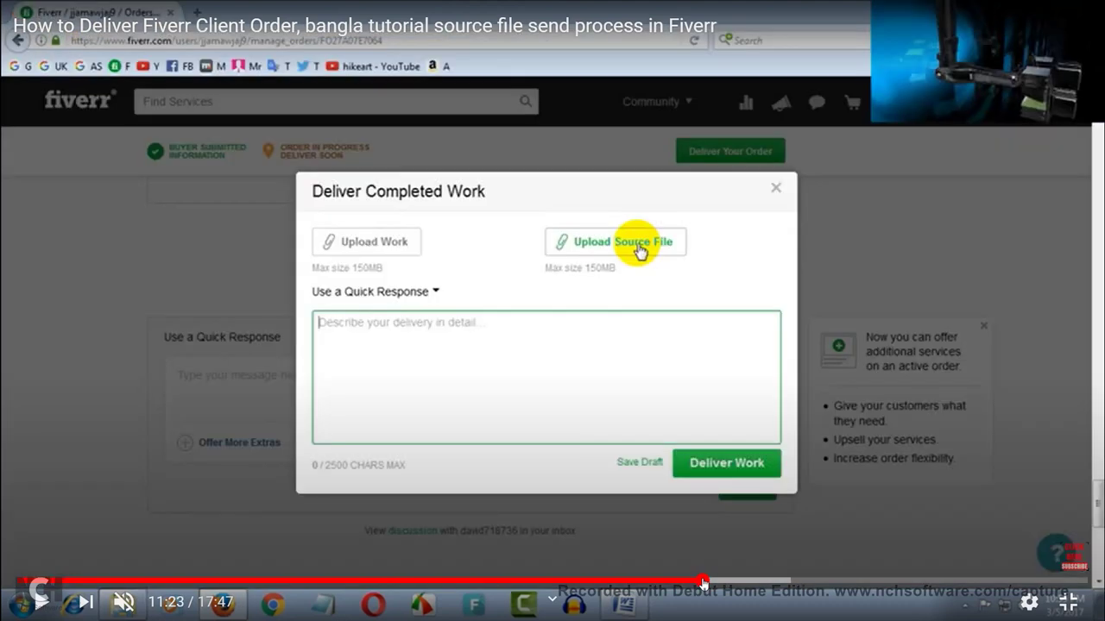
left_click(700, 584)
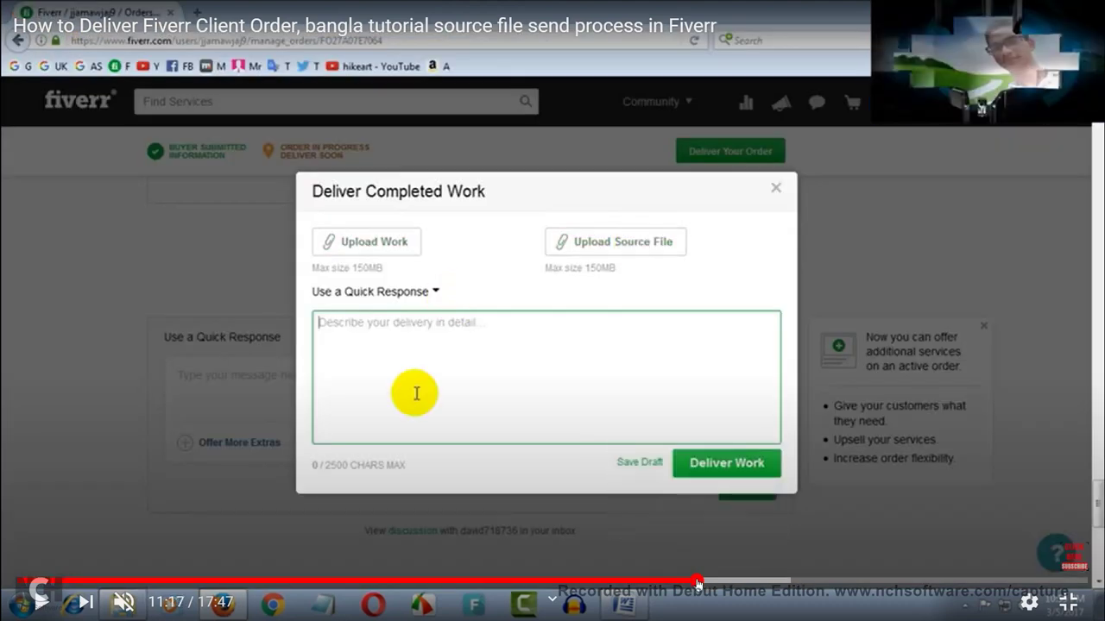
Step the video back from the empty delivery form to the order's sent attachments above Deliver Now at about 10:56.
left_click(690, 584)
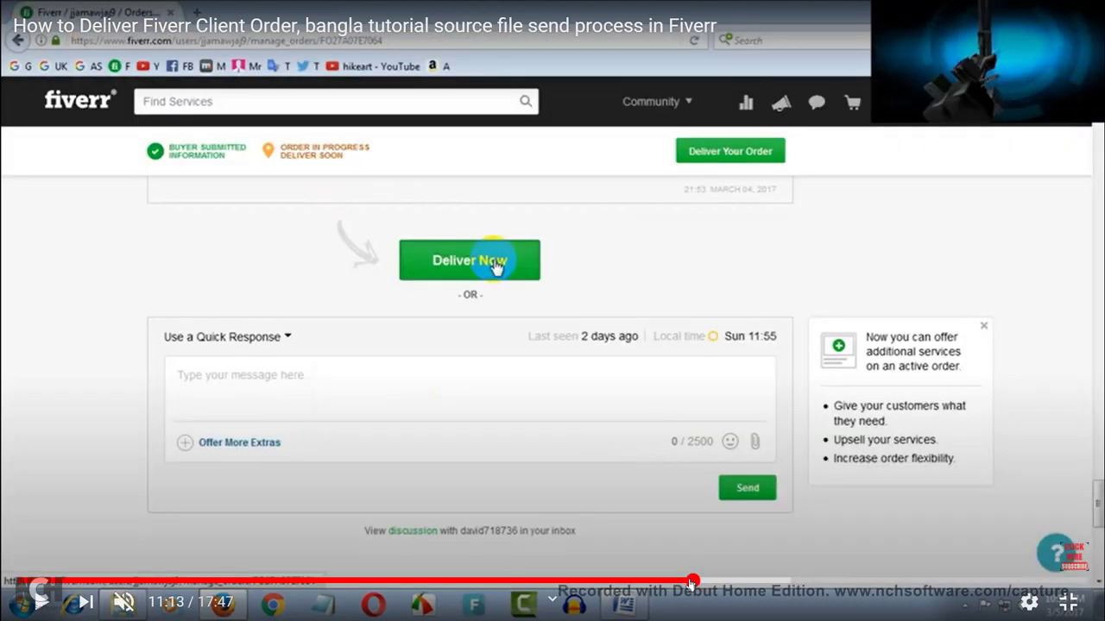
left_click(581, 373)
key("Right")
key("Right")
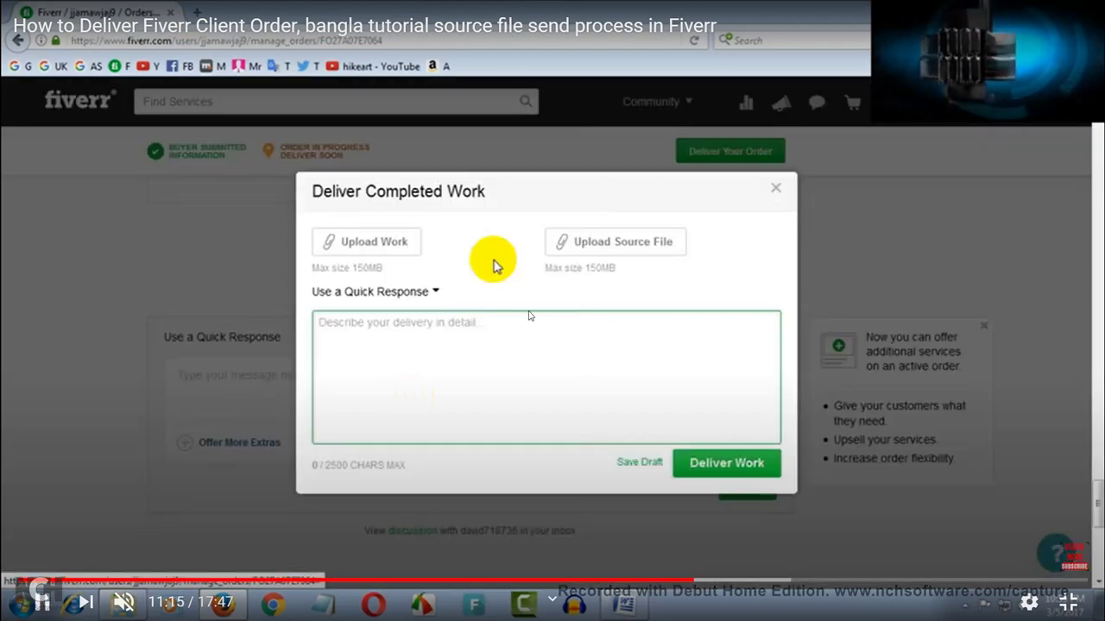
key("Left")
key("Left")
key("Left")
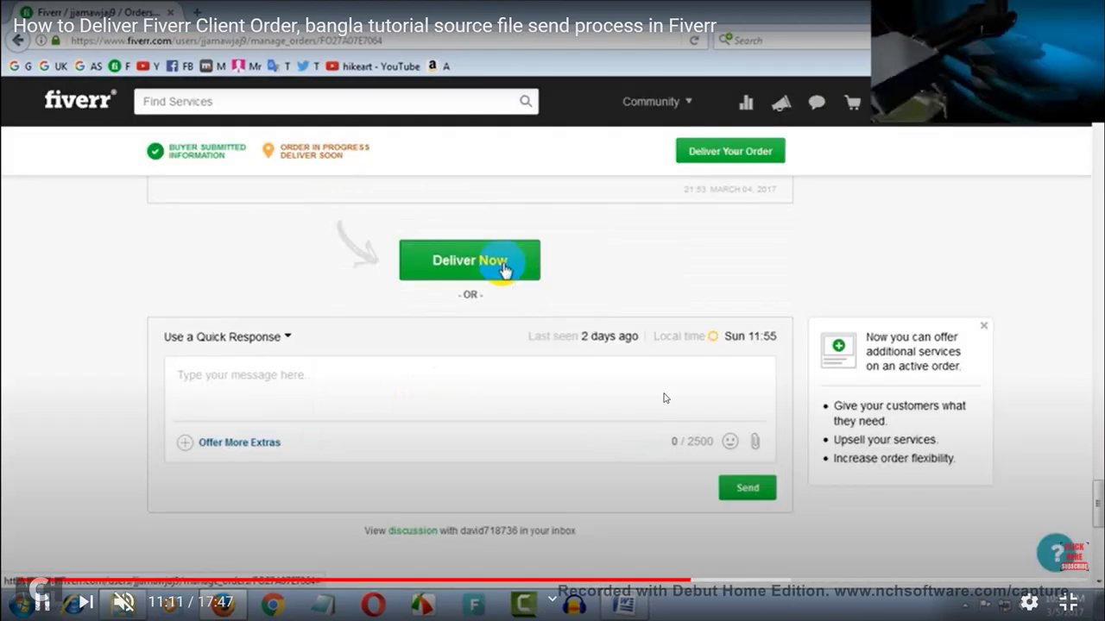
key("Left")
key("Left")
key("Left")
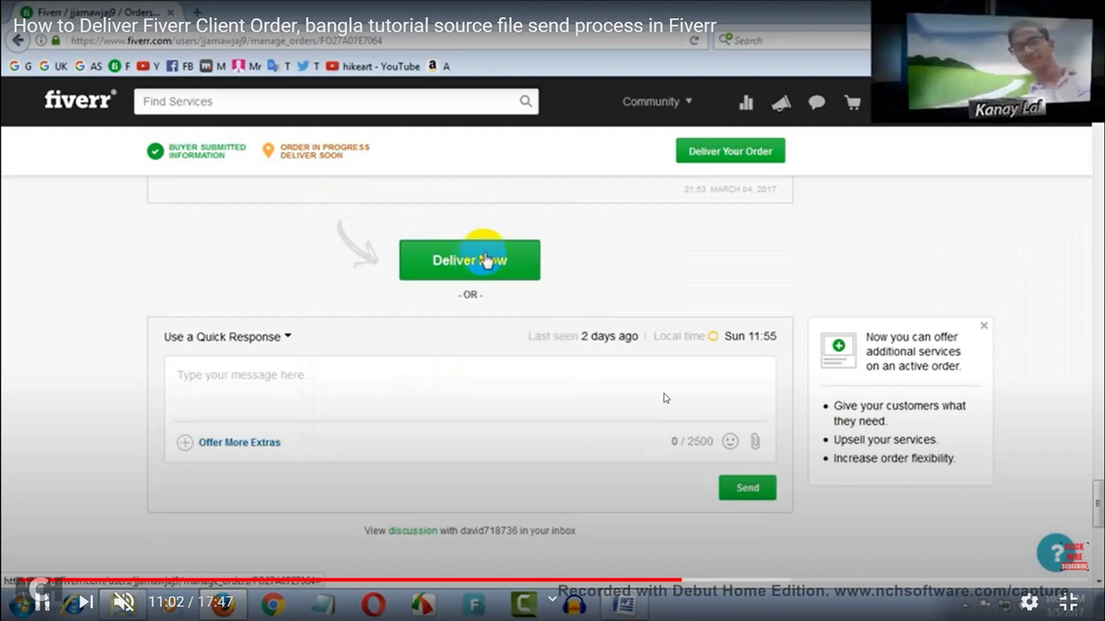
key("Left")
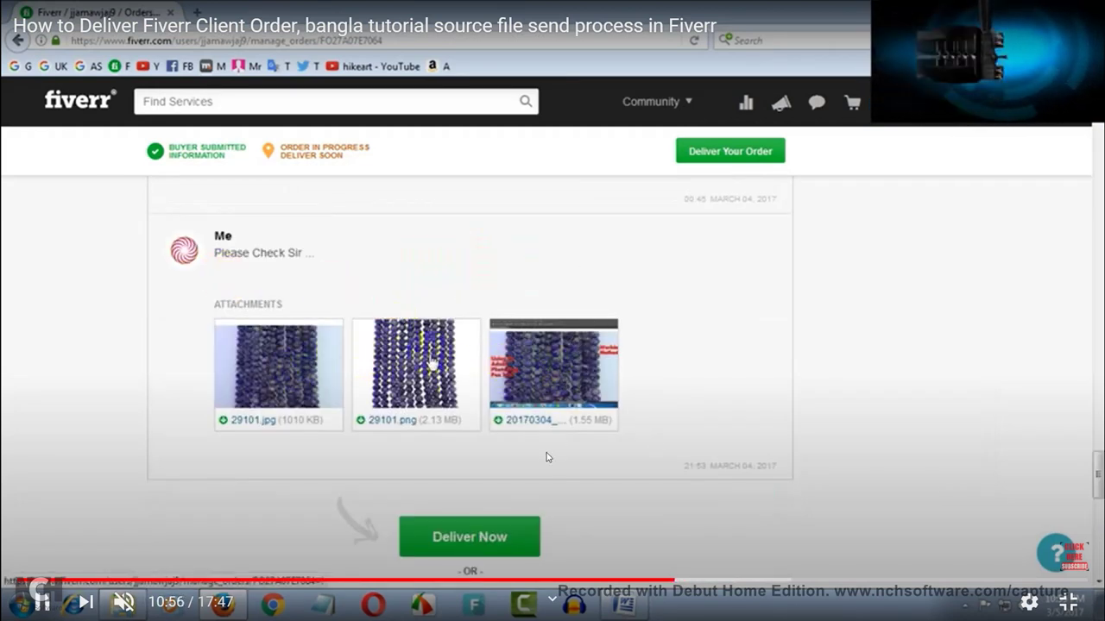
Pause the video at 10:56, and play on to the empty Deliver Completed Work form at about 11:19.
left_click(727, 327)
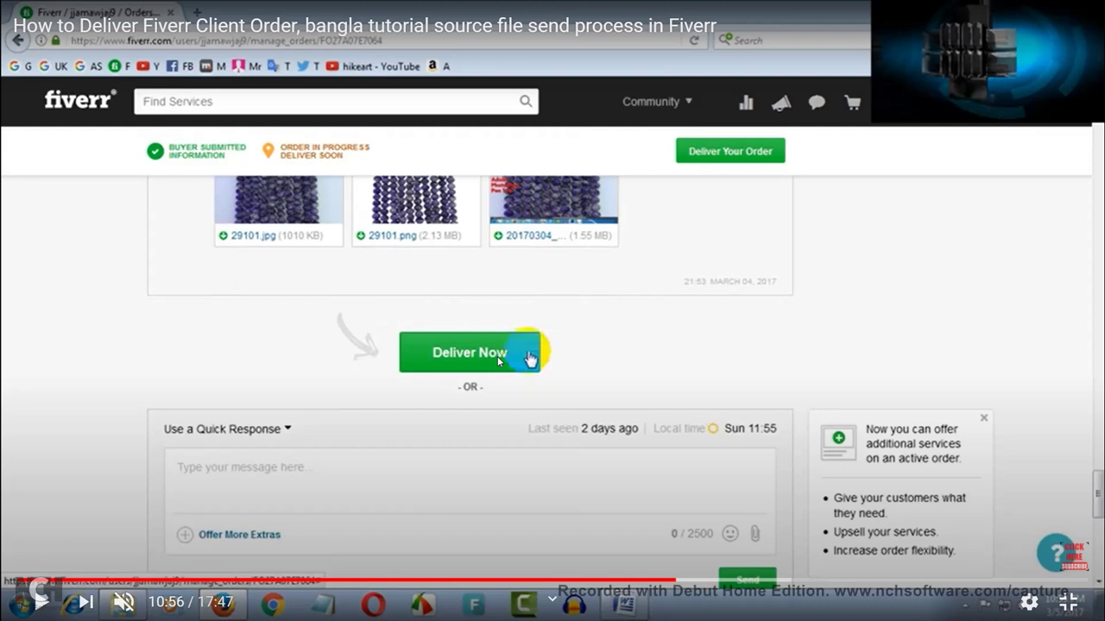
left_click(497, 356)
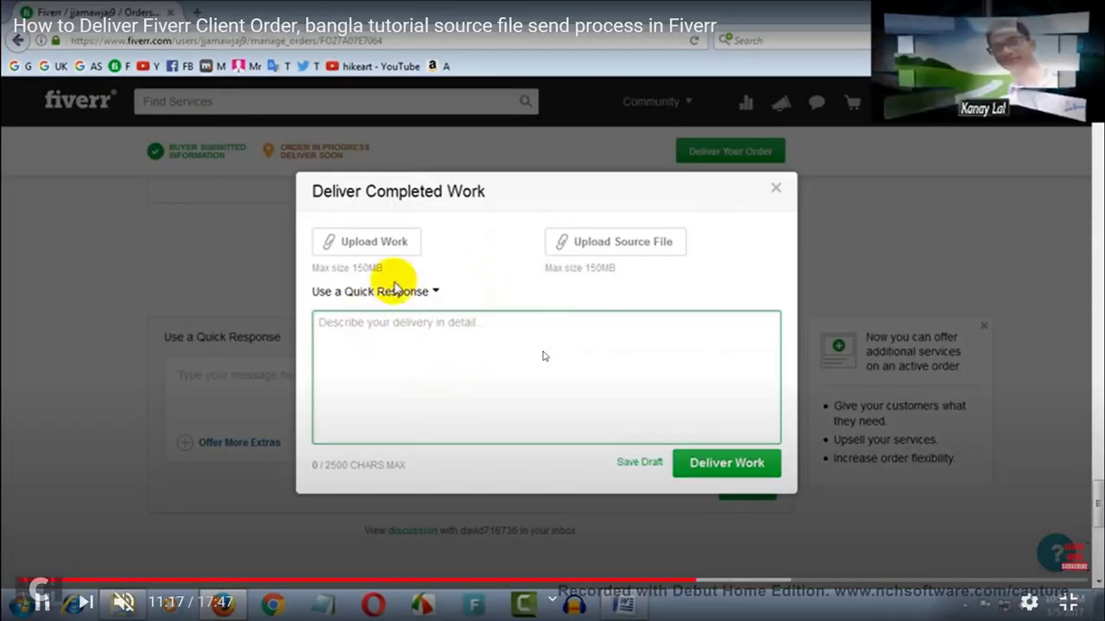
left_click(368, 263)
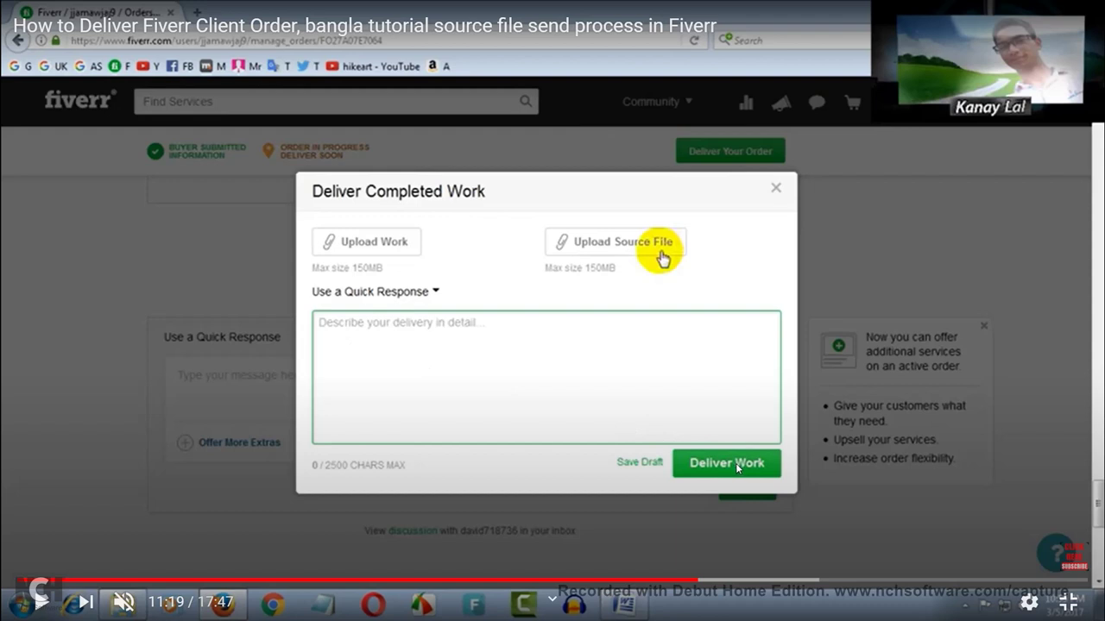
Jump the video back to the $10.00 T-shirt order, viewing its details, requirements and countdown between about 3:23 and 4:40.
left_click(264, 581)
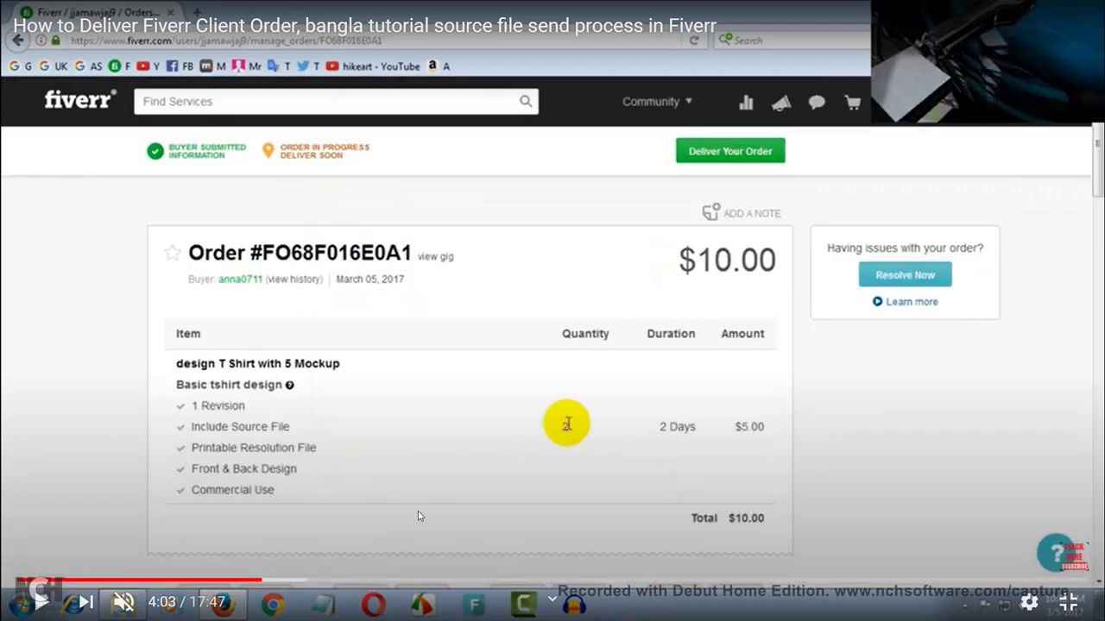
left_click(308, 580)
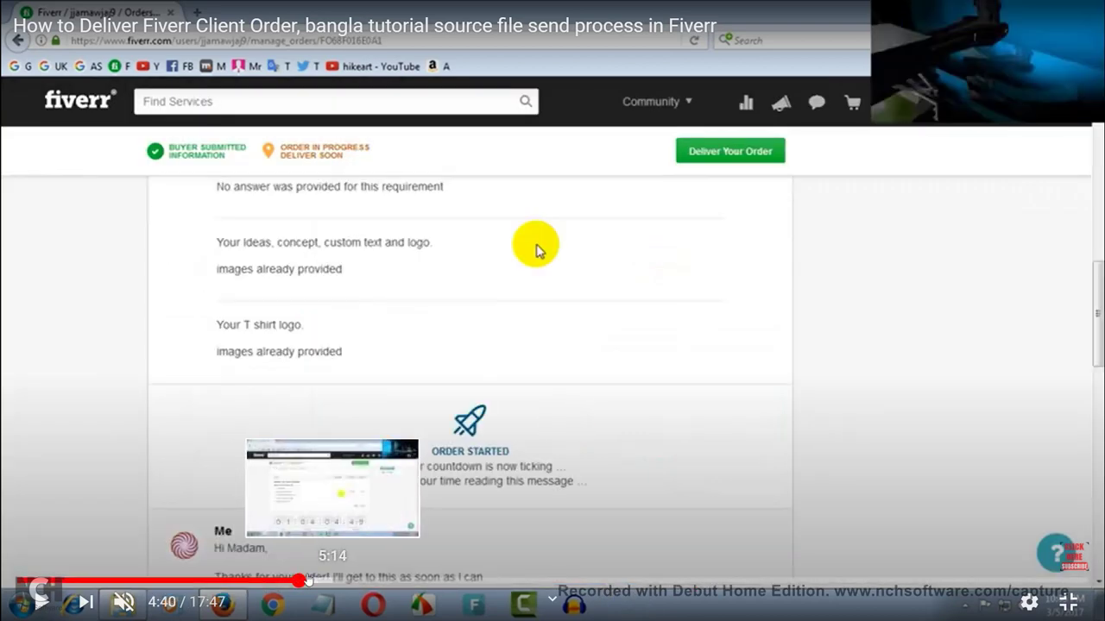
left_click(288, 581)
left_click_drag(284, 587, 213, 583)
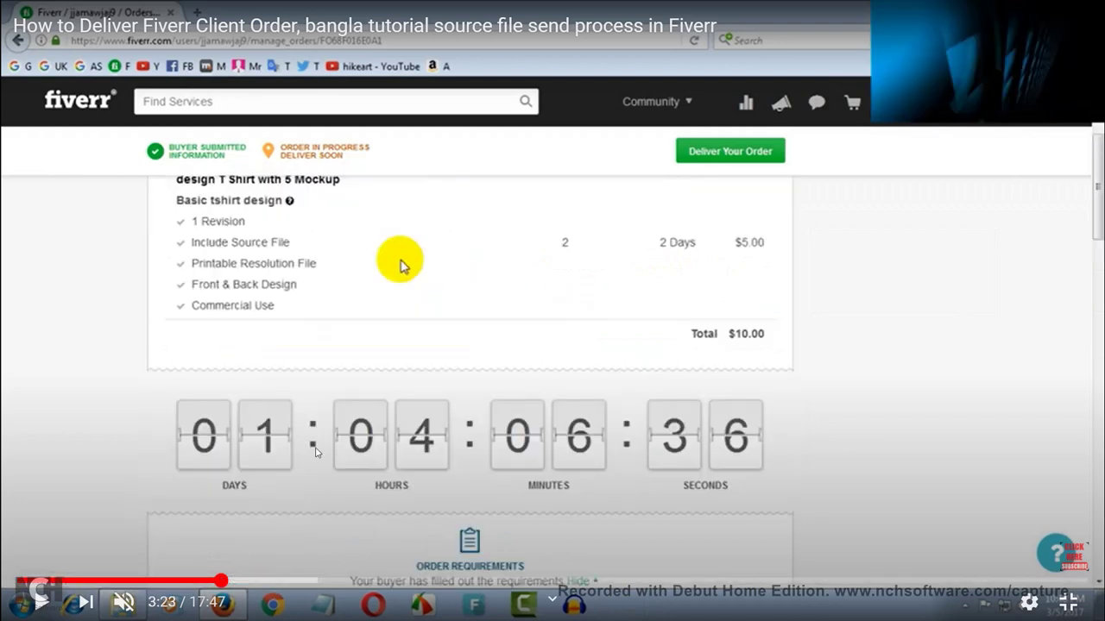
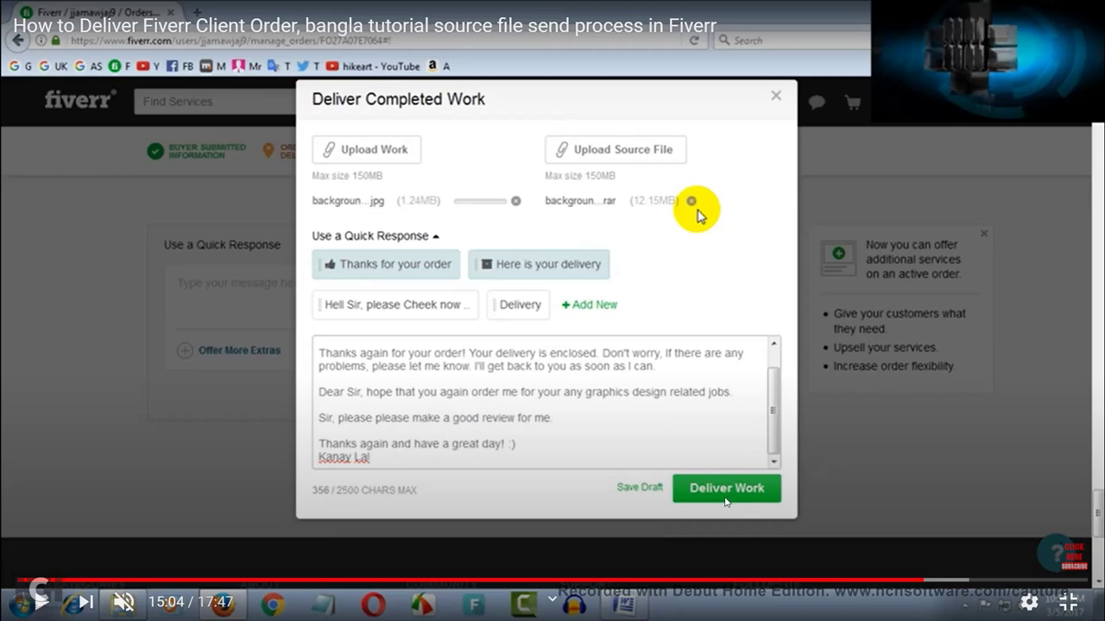
Leave the full-screen video and return to the Fiverr Manage Sales page.
left_click(1069, 603)
scroll(517, 310, "down", 3)
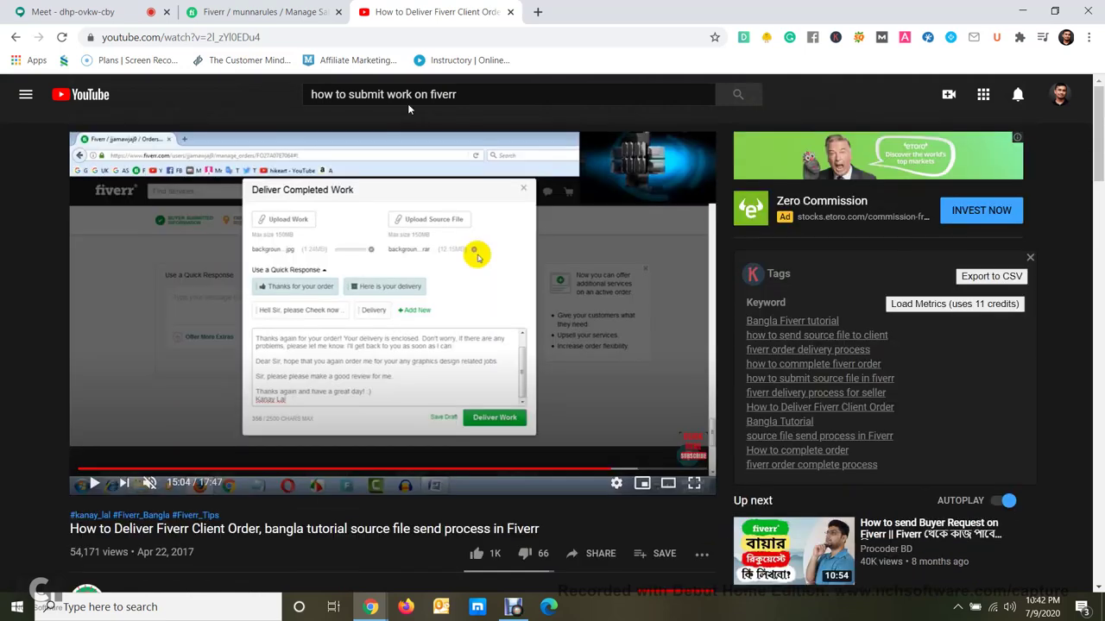
scroll(407, 104, "up", 4)
left_click(295, 9)
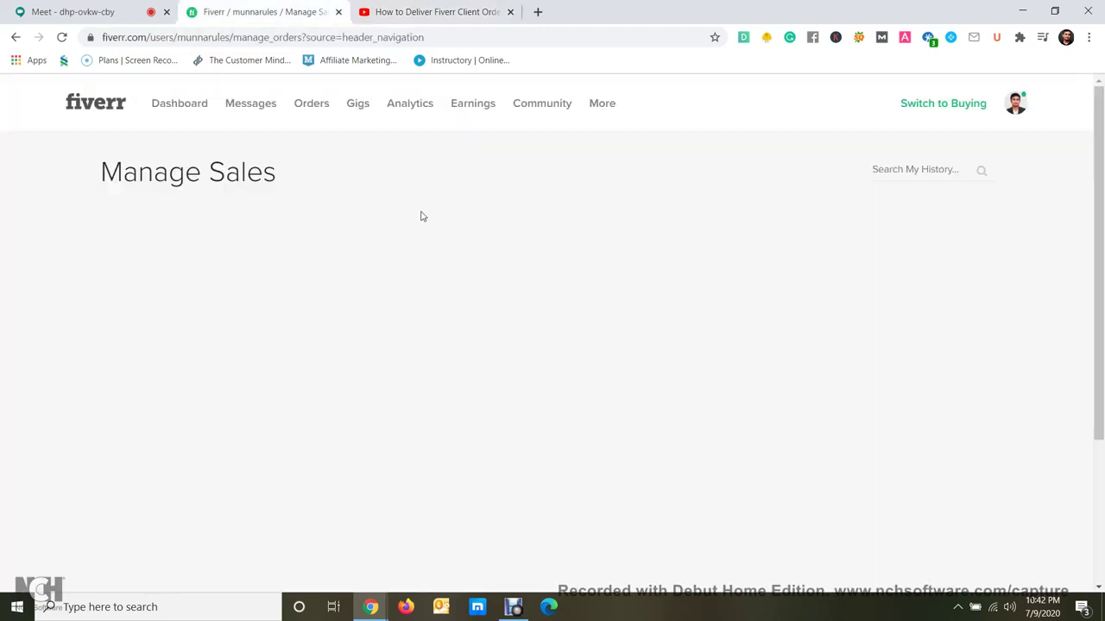
Reload the blank Manage Sales page and open the seller's own Fiverr profile instead.
scroll(422, 216, "down", 3)
scroll(422, 216, "up", 3)
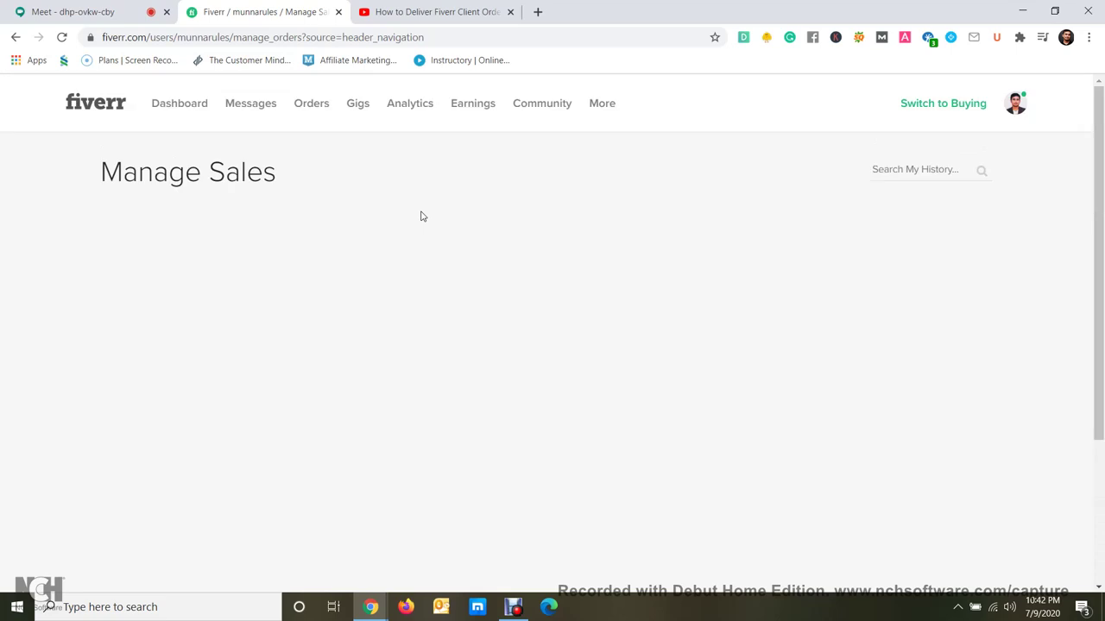
left_click(62, 39)
left_click_drag(436, 41, 231, 75)
key("BackSpace")
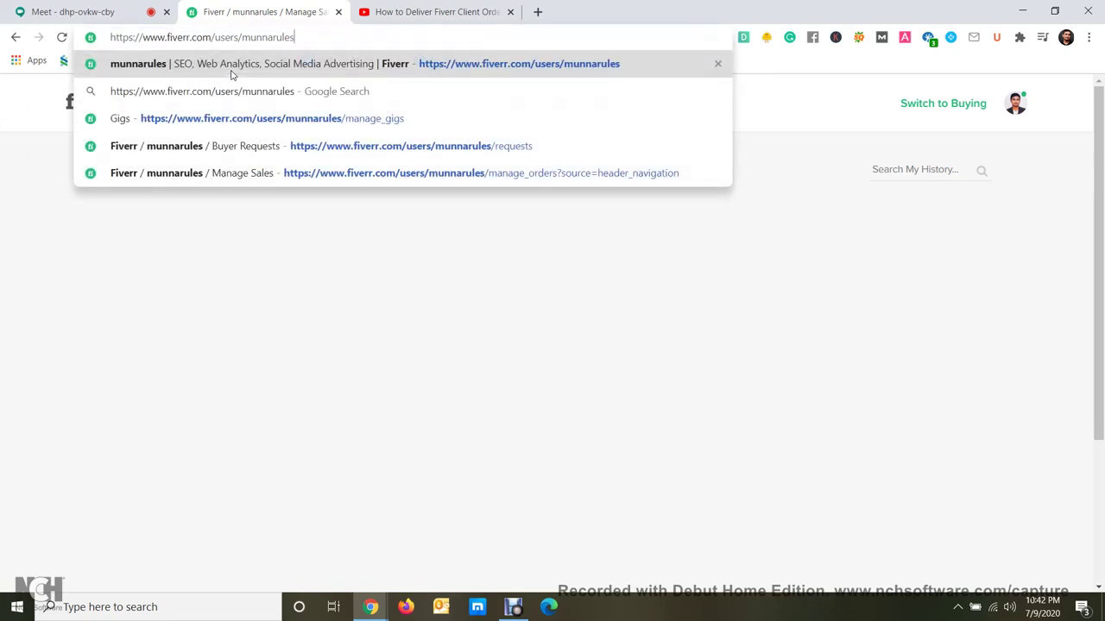
key("Return")
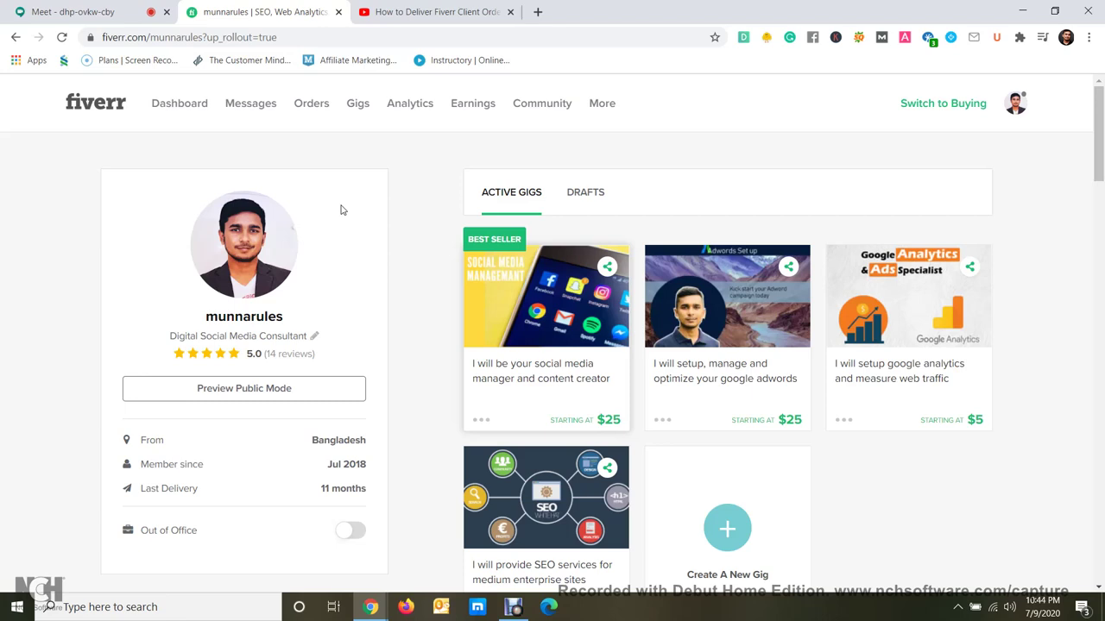
Open the Google AdWords buyer's conversation from the recent messages and review the exchange about the previous campaign.
left_click(246, 111)
scroll(259, 138, "down", 2)
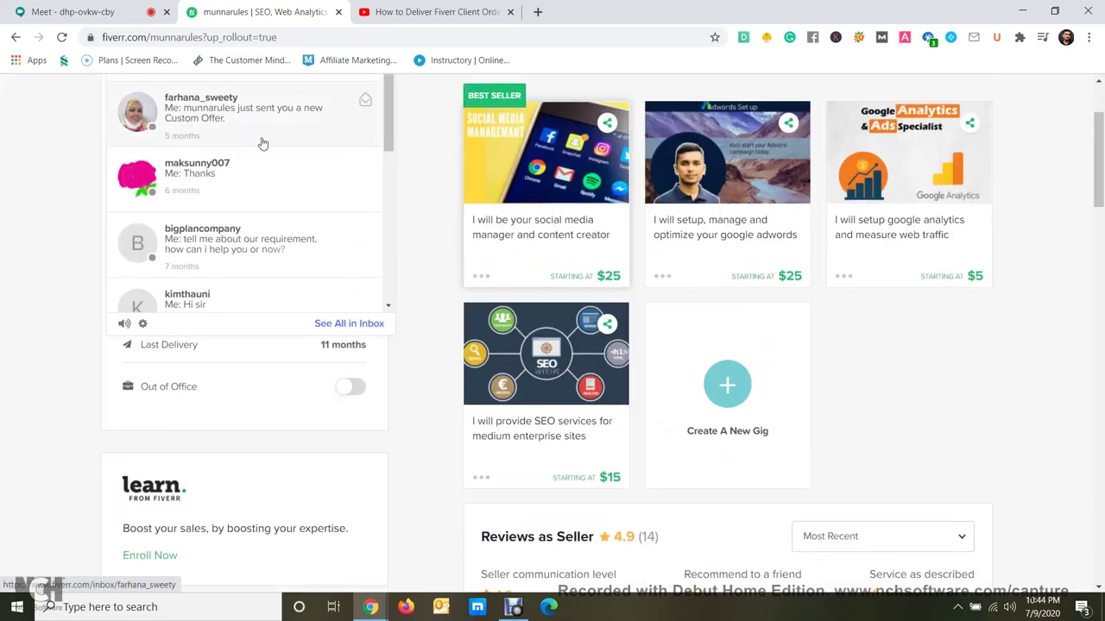
scroll(263, 143, "up", 2)
scroll(288, 198, "down", 3)
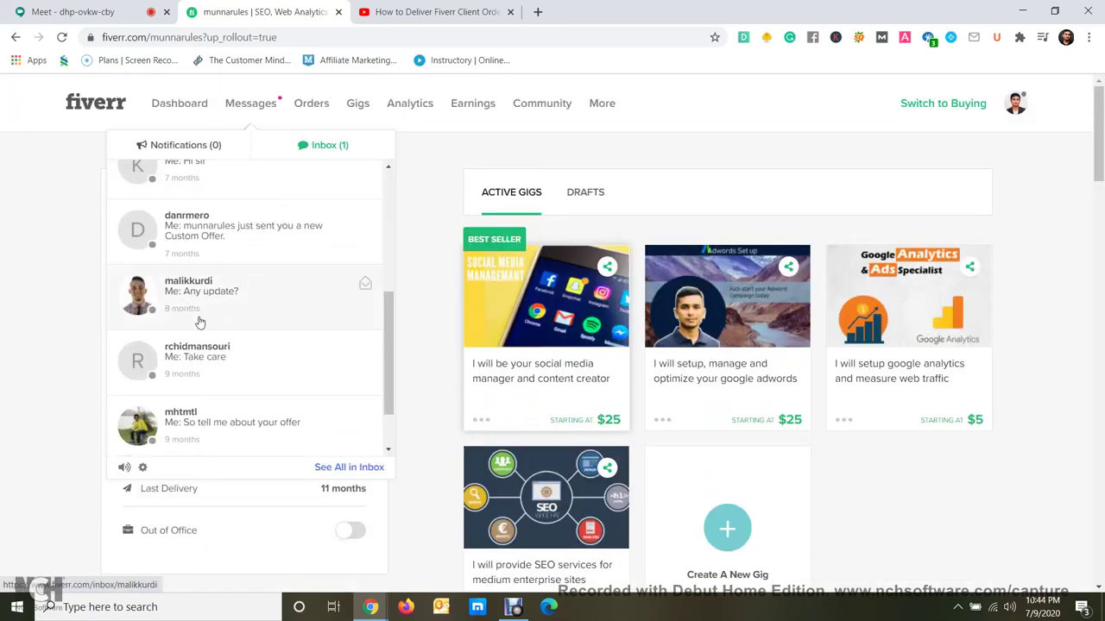
scroll(200, 322, "down", 2)
left_click(217, 350)
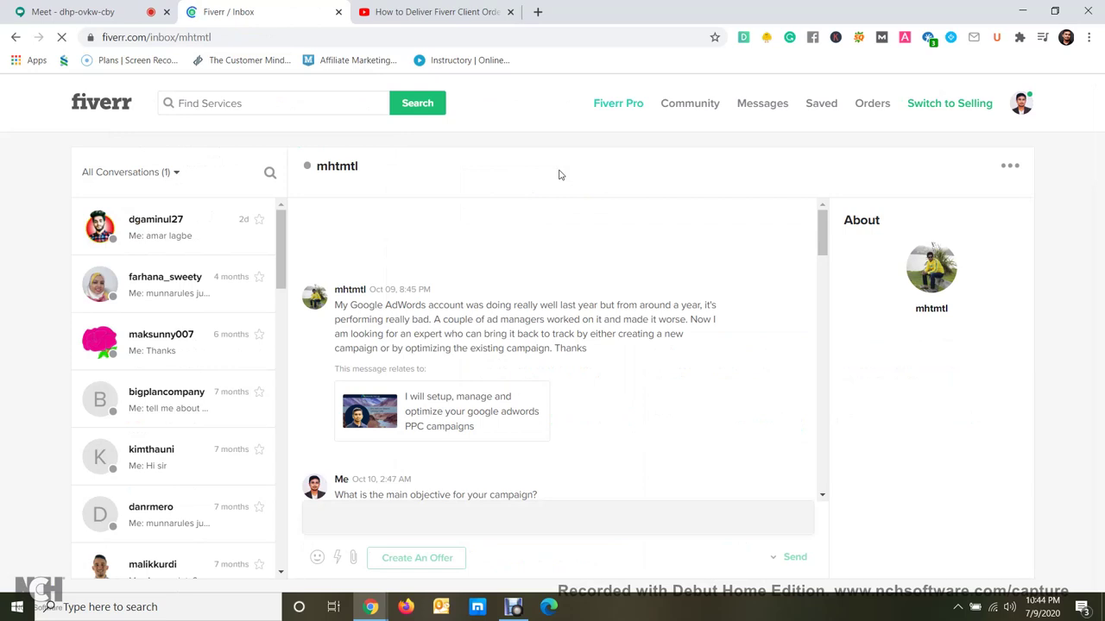
scroll(224, 259, "down", 3)
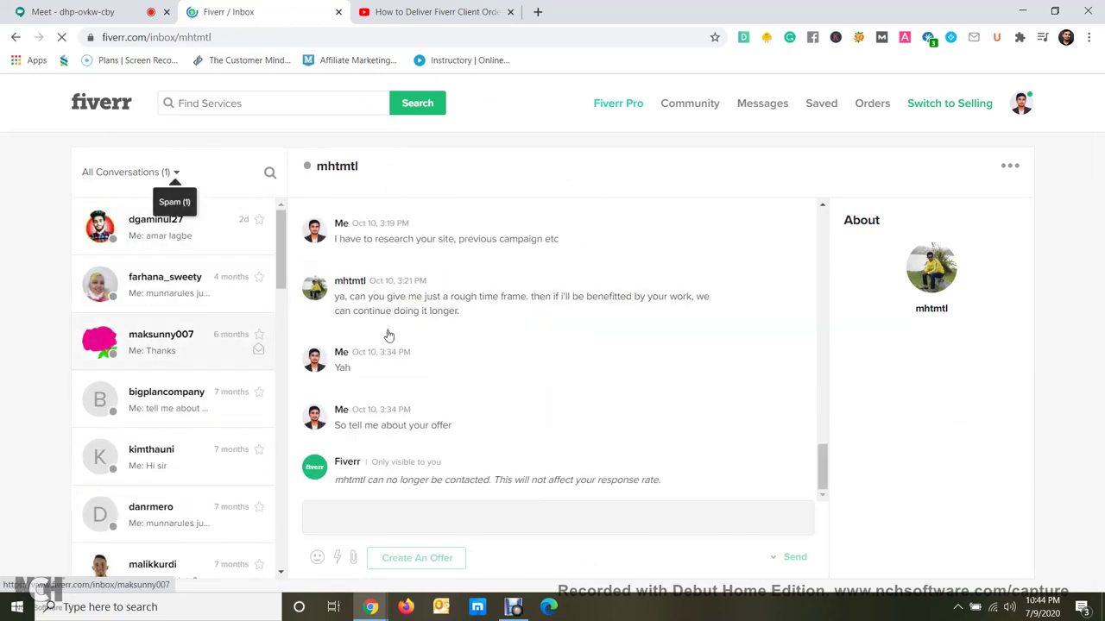
scroll(388, 335, "up", 3)
scroll(388, 333, "up", 2)
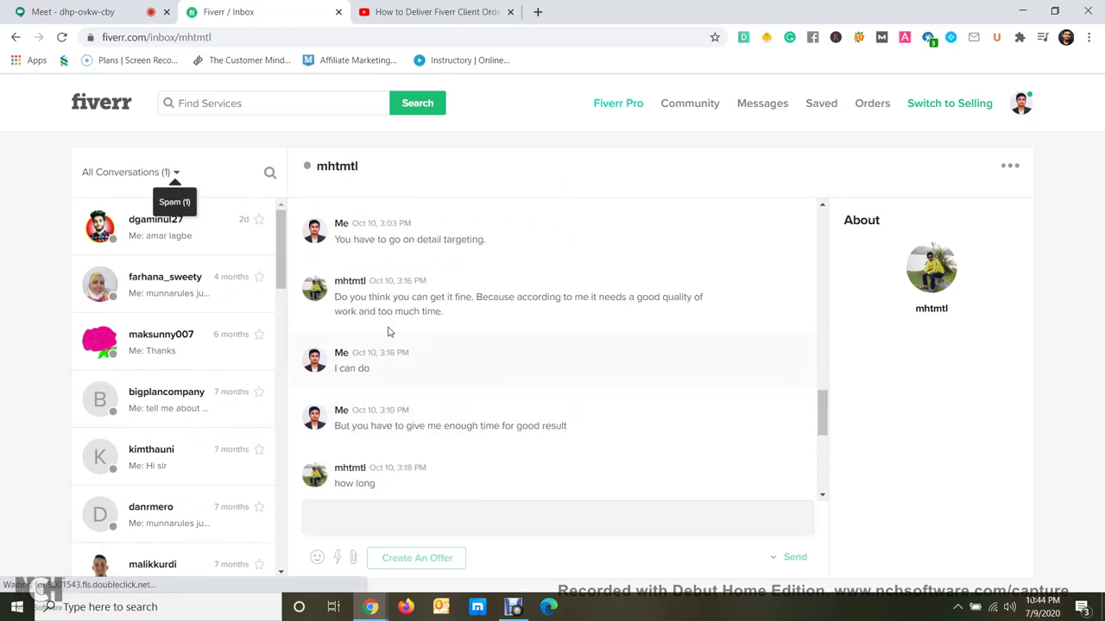
scroll(388, 332, "up", 5)
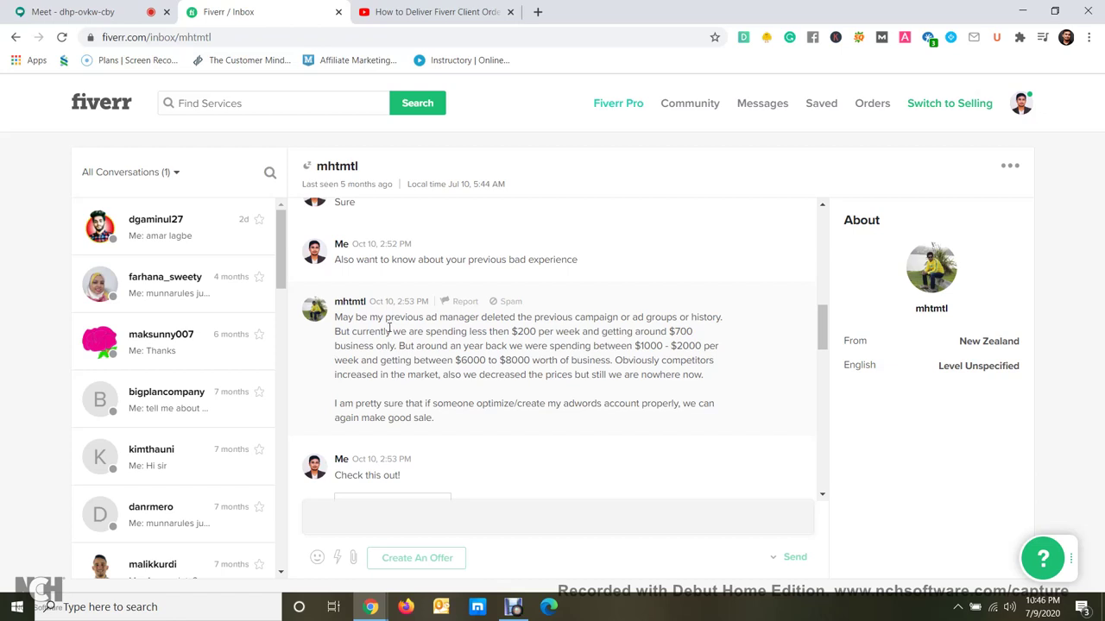
Look through the older inbox conversations and open the one with the DM questions.pdf attachment.
scroll(219, 319, "down", 8)
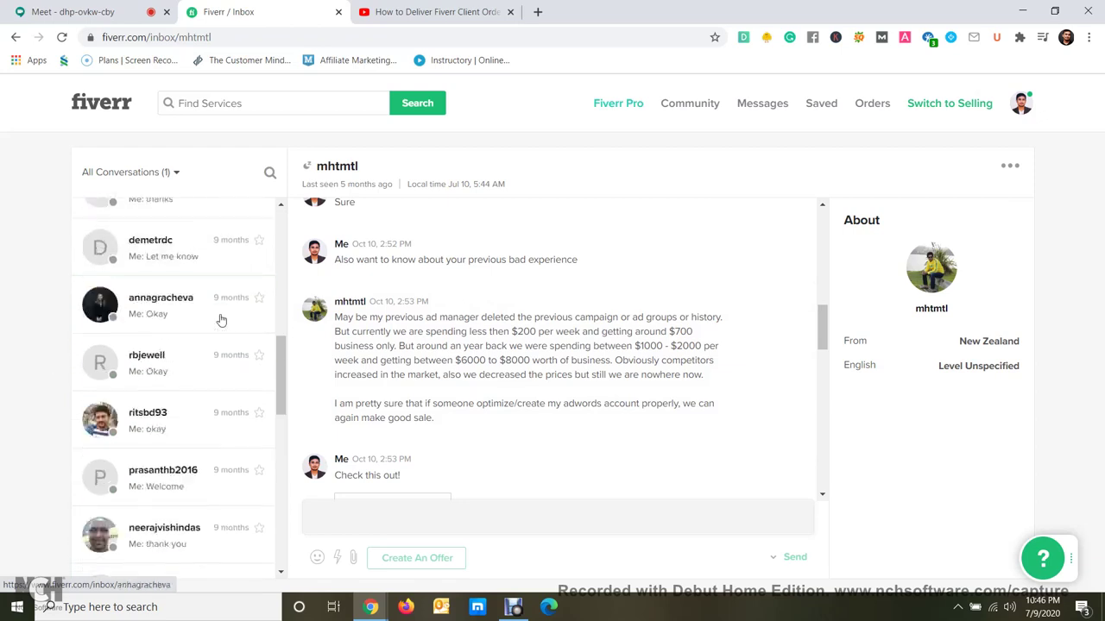
scroll(221, 320, "down", 4)
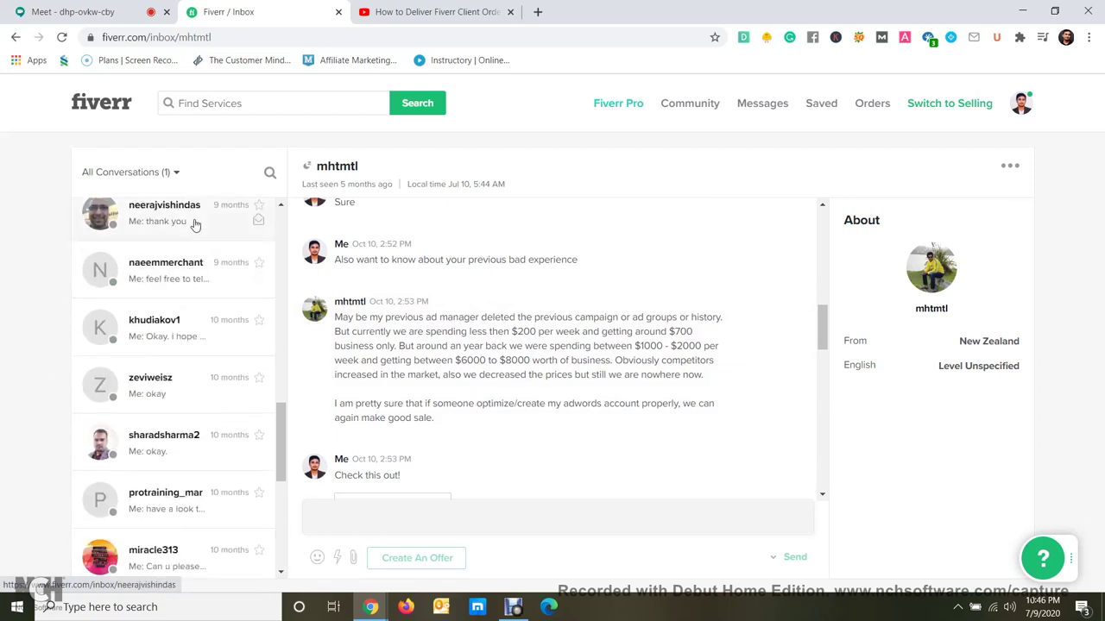
left_click(195, 224)
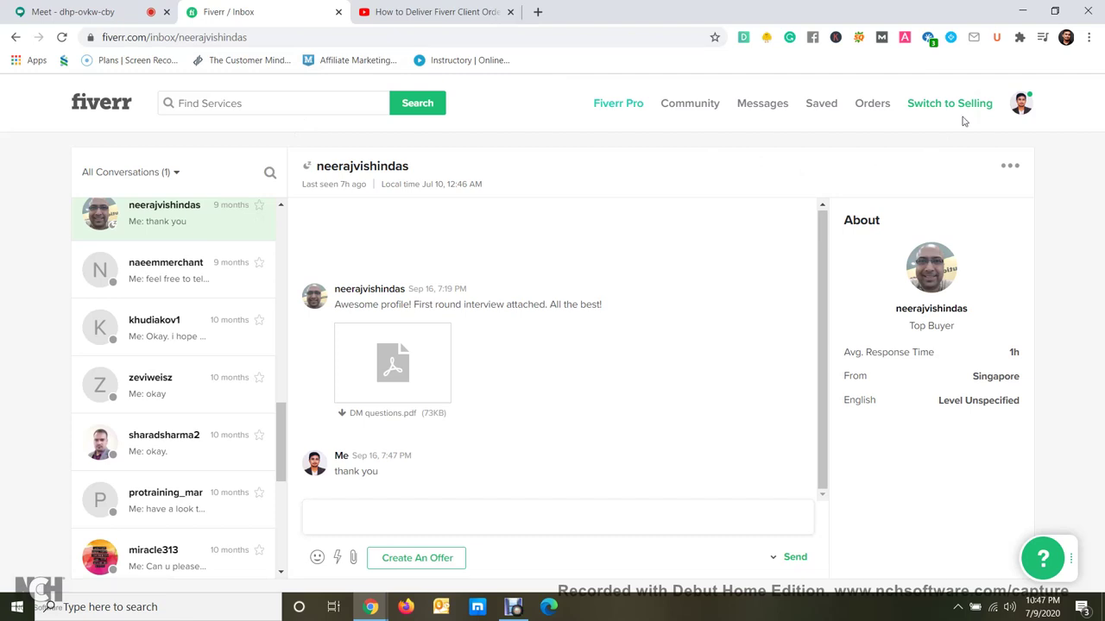
Open the Fiverr account's security settings and review the password, verification, two-factor authentication and connected devices options.
left_click(1032, 110)
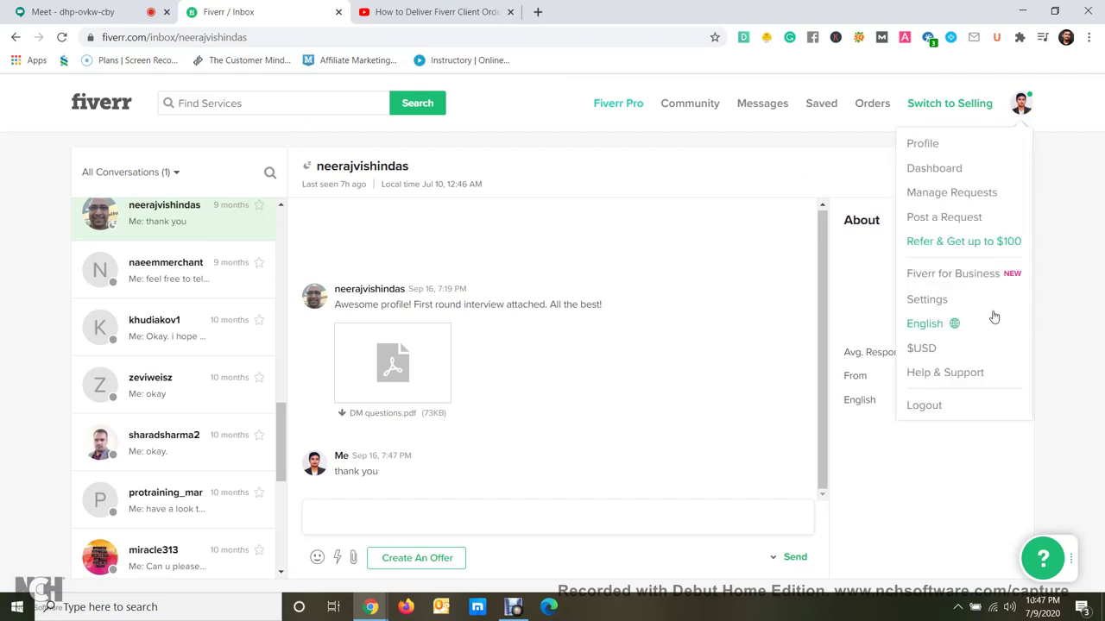
left_click(945, 302)
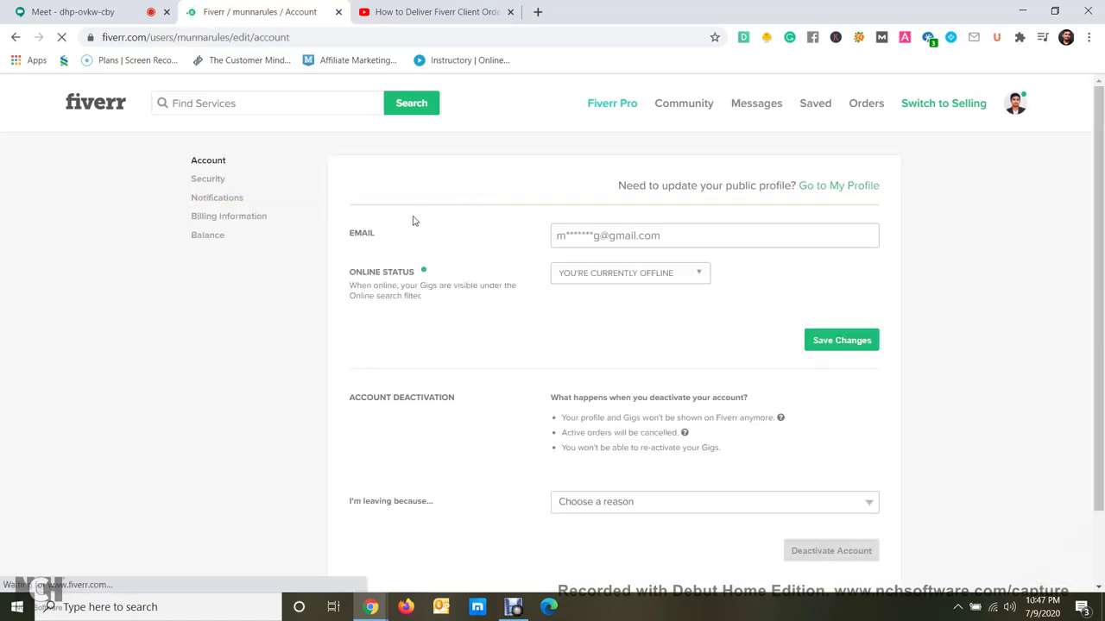
left_click(204, 182)
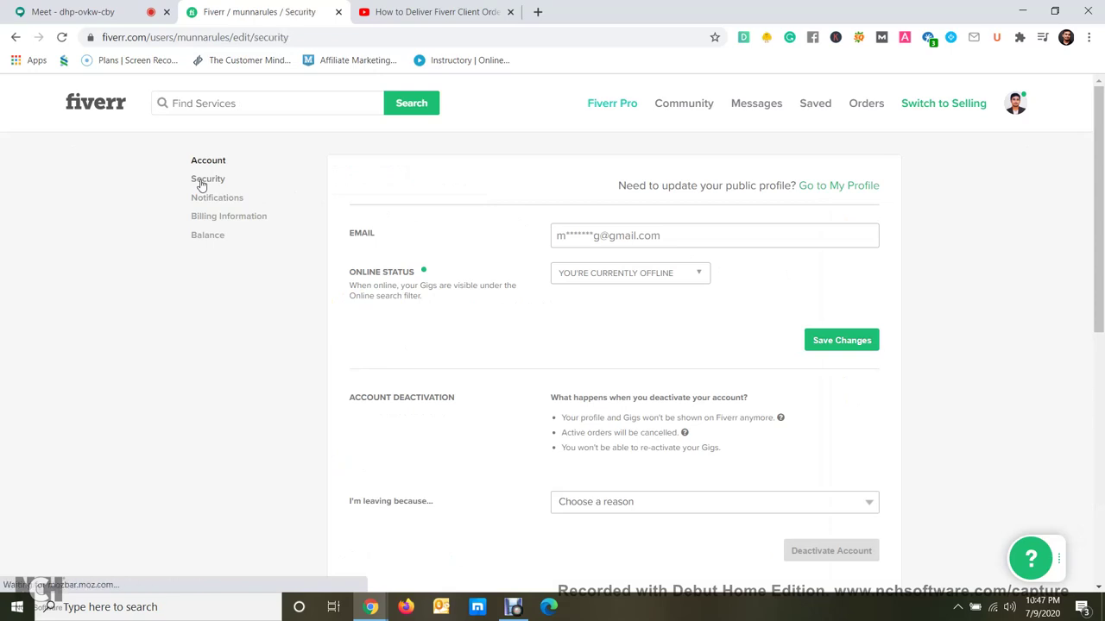
scroll(311, 237, "down", 5)
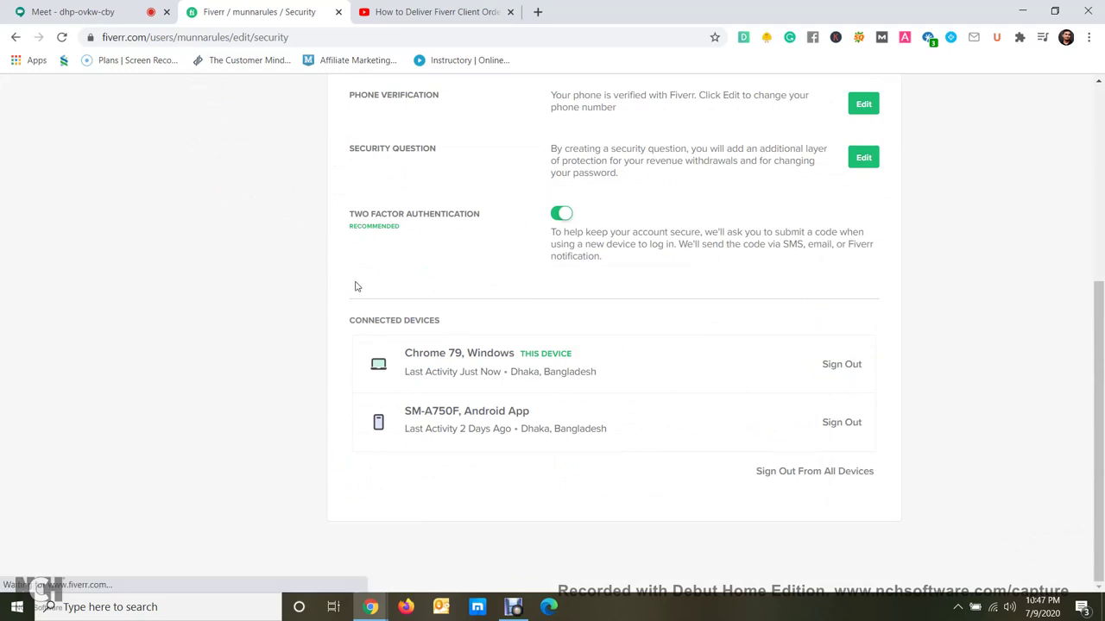
scroll(362, 295, "up", 3)
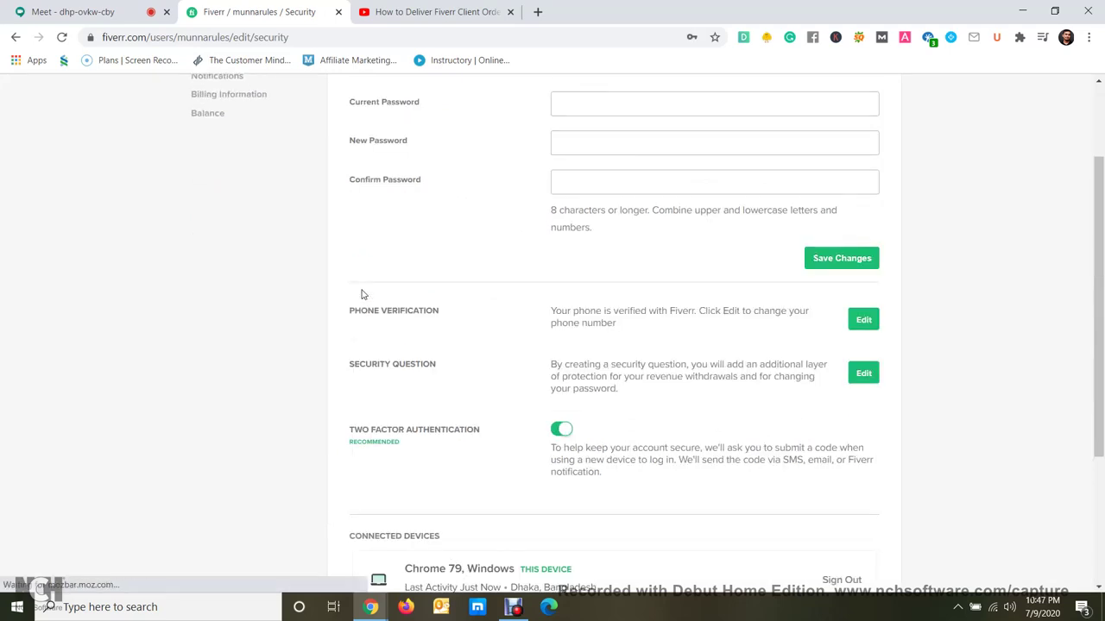
Search Google for "fiverr terms and conditions" in a new tab.
left_click(542, 12)
type("f")
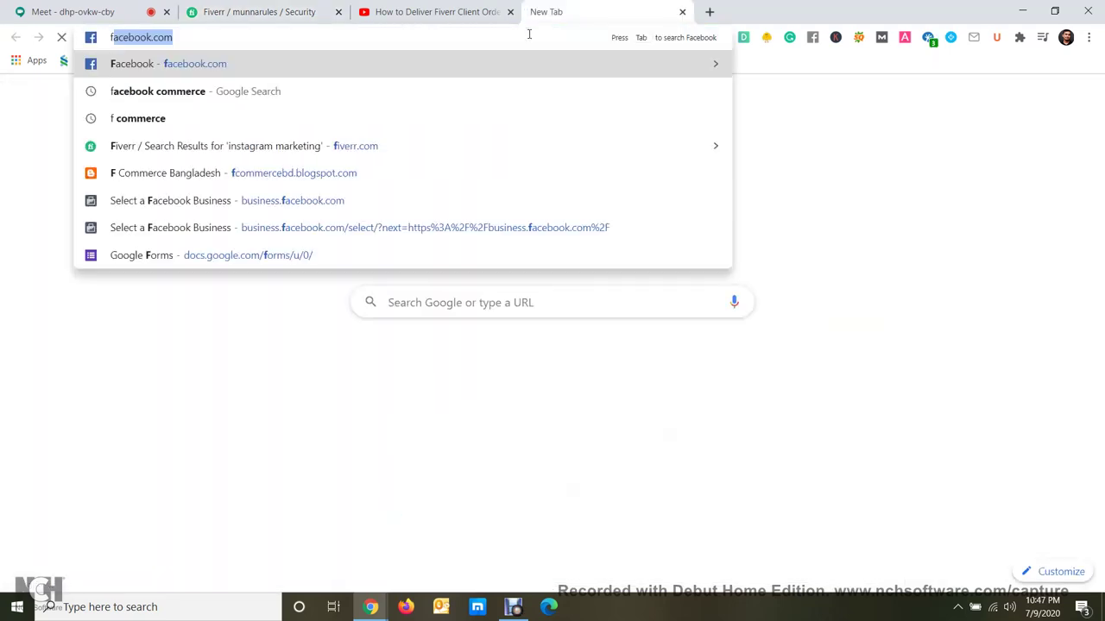
type("iverr")
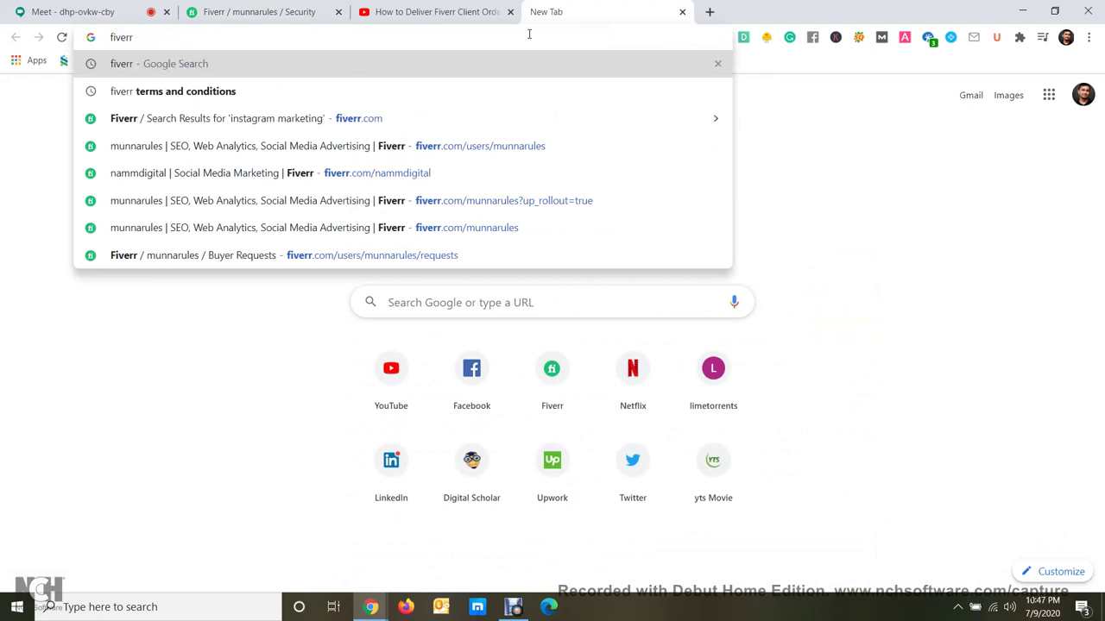
key("Down")
key("Return")
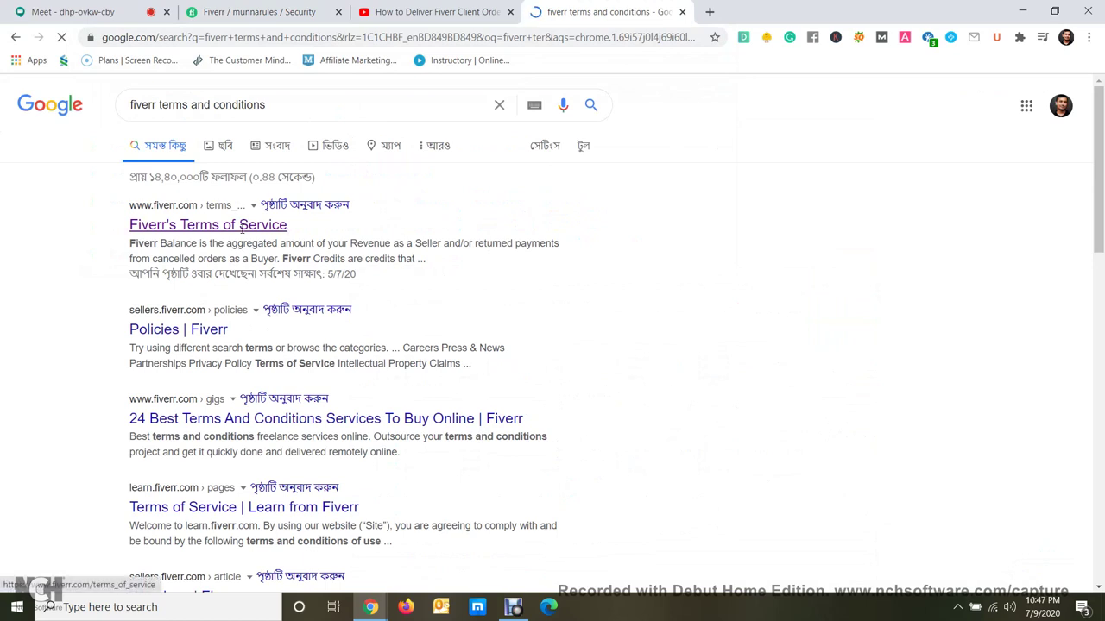
Open the Fiverr's Terms of Service and Policies search results in separate new tabs.
right_click(242, 227)
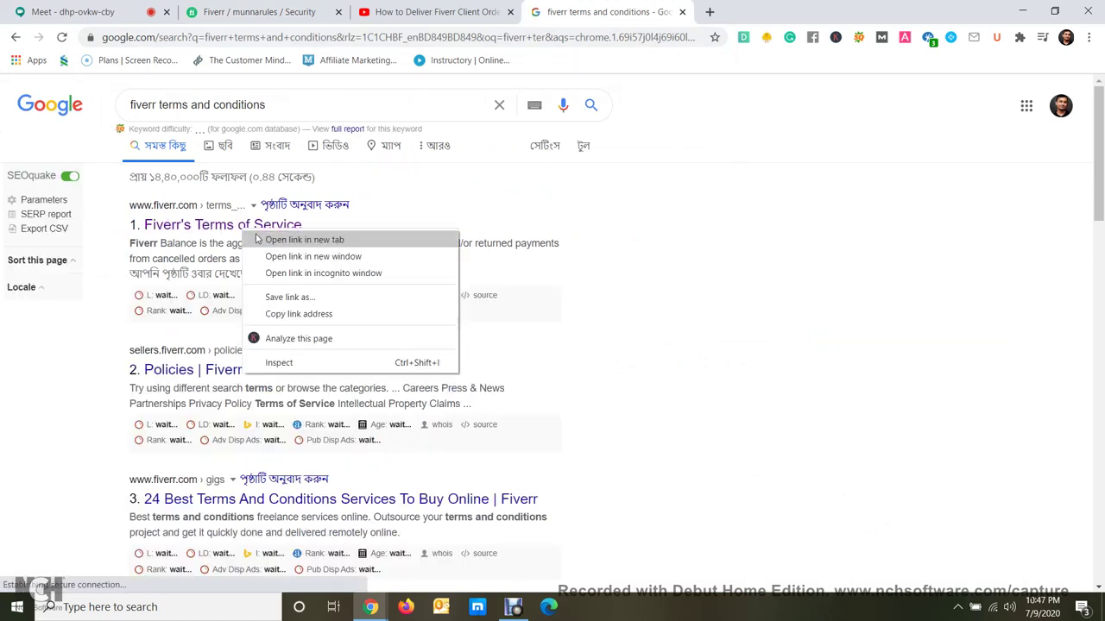
left_click(256, 239)
right_click(230, 377)
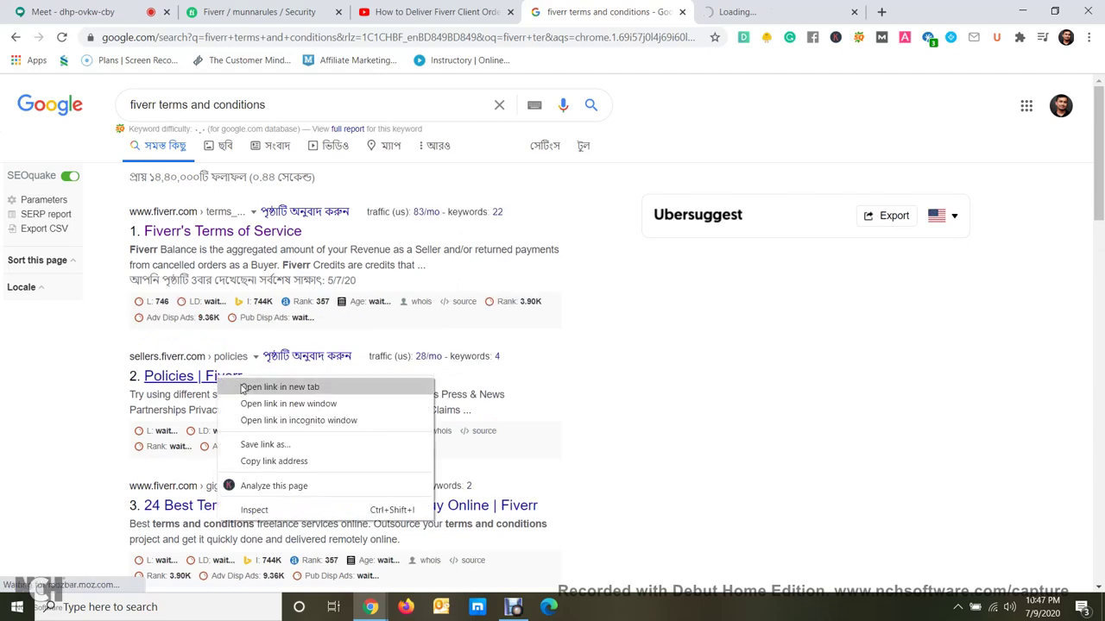
left_click(276, 387)
Review Fiverr's Terms of Service, from the overview of main terms to the Basics rules for sellers.
left_click(742, 12)
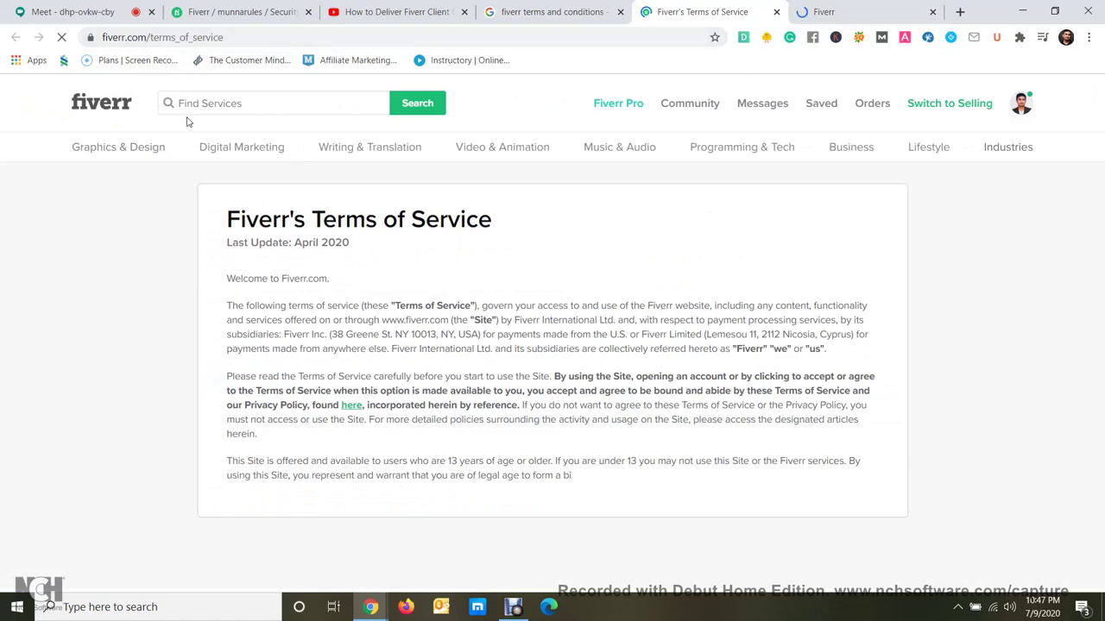
scroll(480, 253, "down", 15)
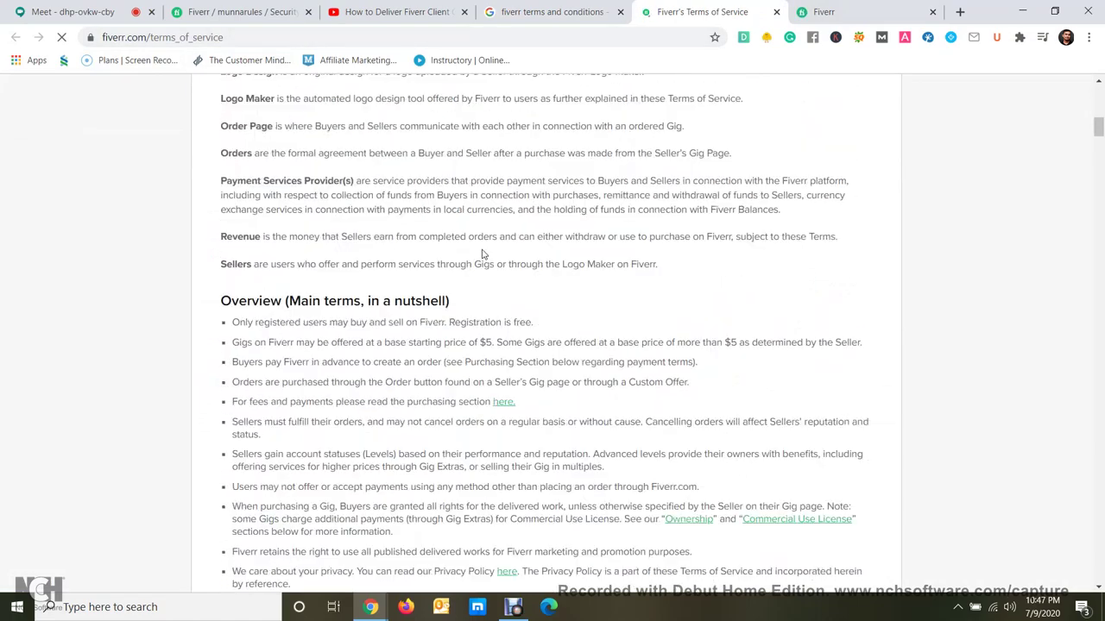
scroll(481, 254, "down", 5)
scroll(482, 254, "up", 3)
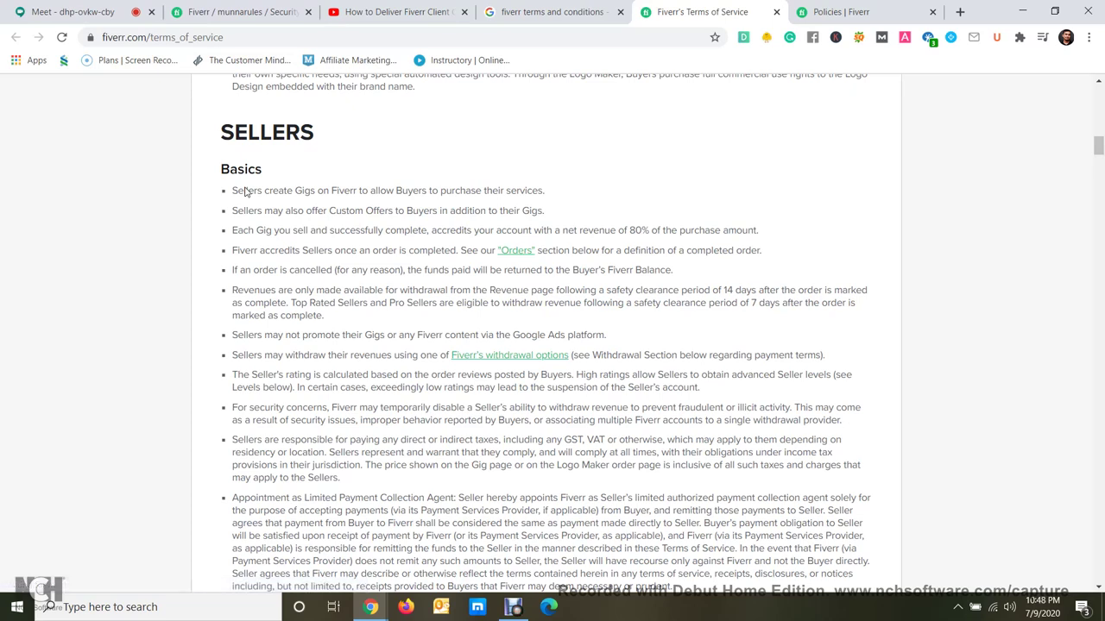
Look over the Seller Help Center's policies page and highlight "terms and conditions" in the Google search query.
left_click(829, 12)
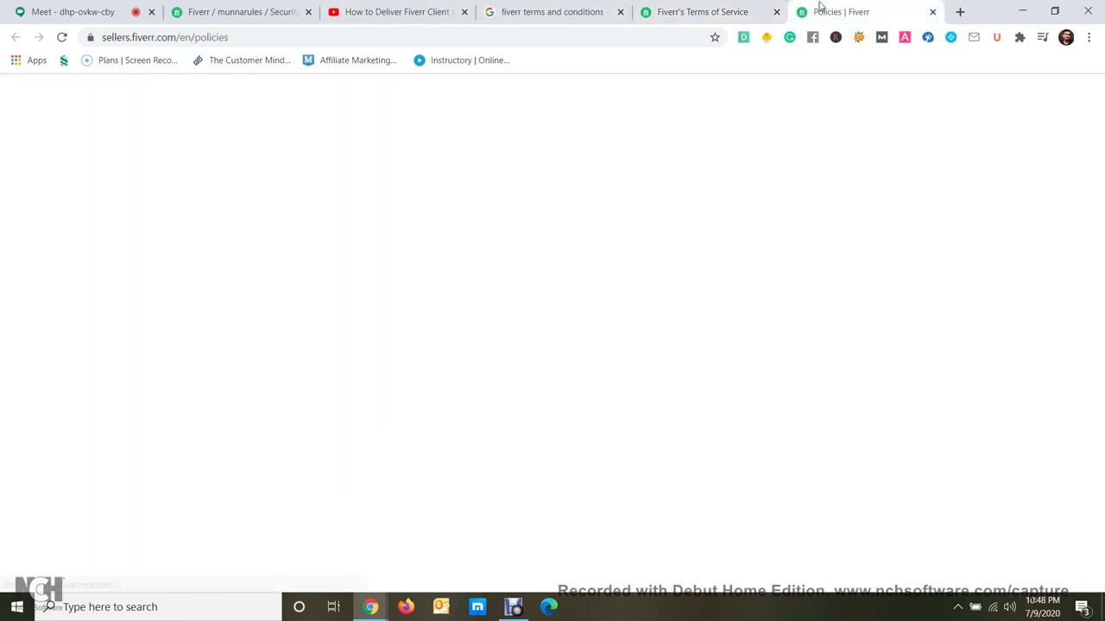
scroll(553, 250, "down", 5)
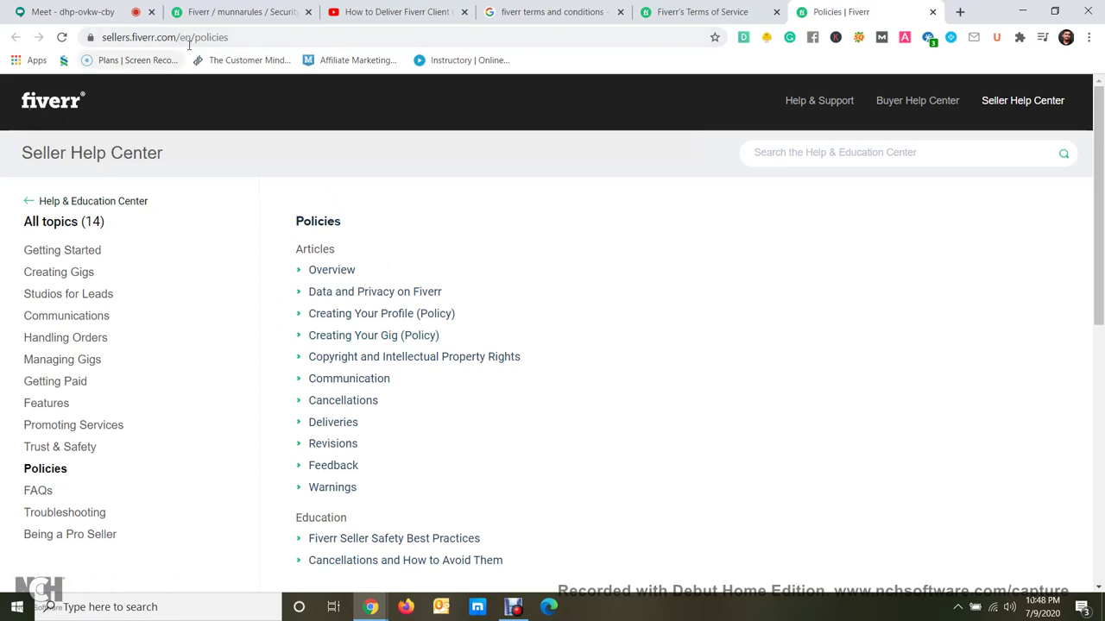
left_click(552, 12)
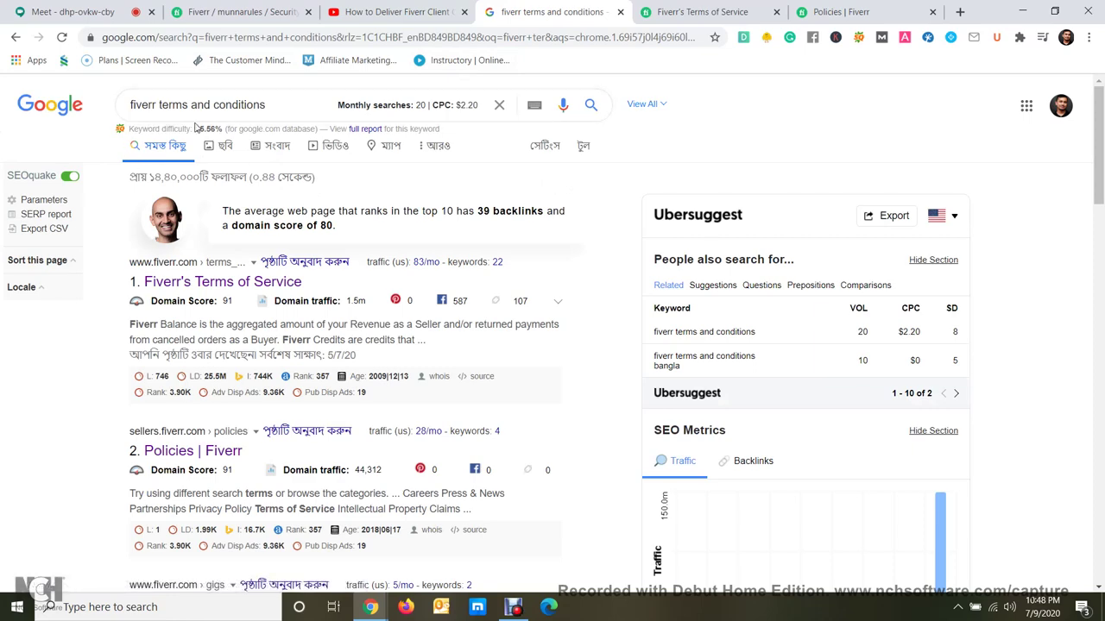
left_click_drag(266, 105, 161, 111)
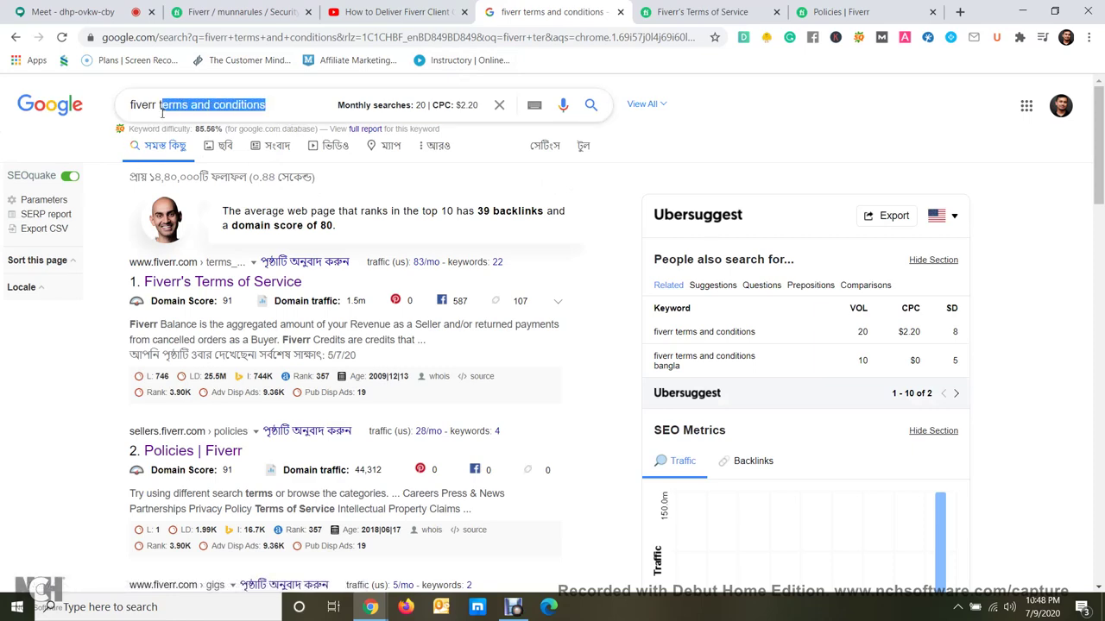
left_click(76, 367)
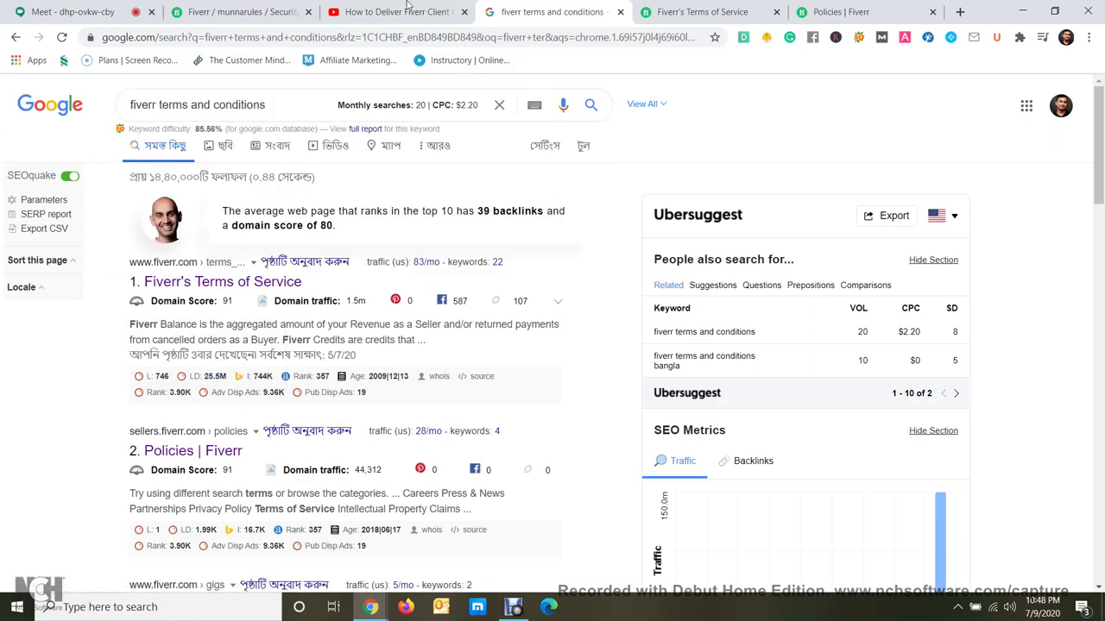
Switch between the Terms of Service and Policies pages to point out both sources of Fiverr's rules.
left_click(677, 8)
left_click(866, 7)
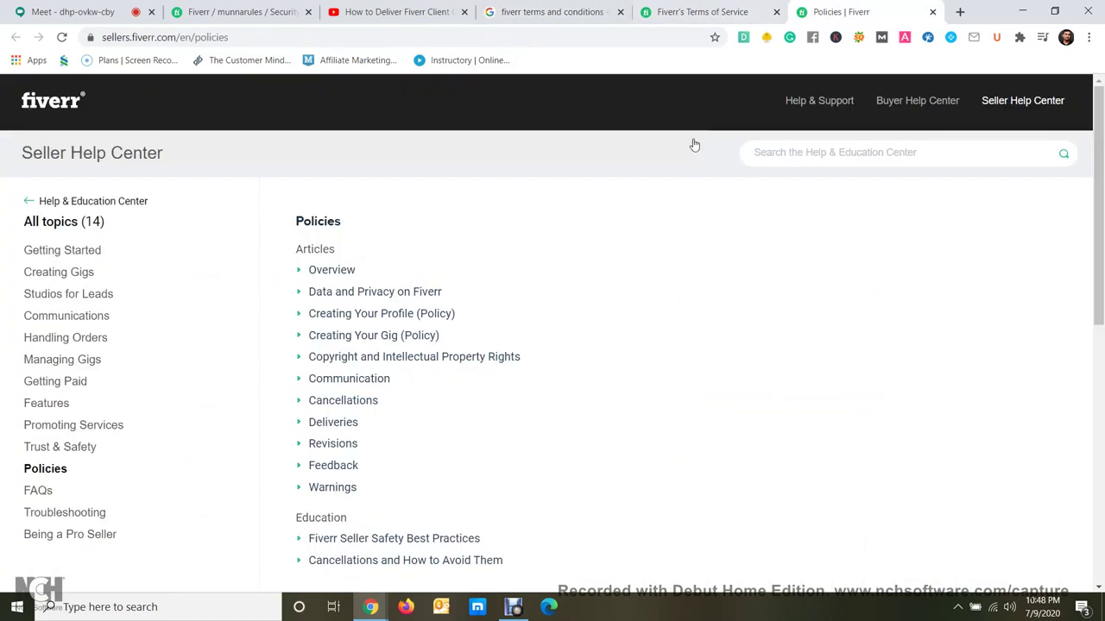
left_click(686, 8)
left_click(854, 7)
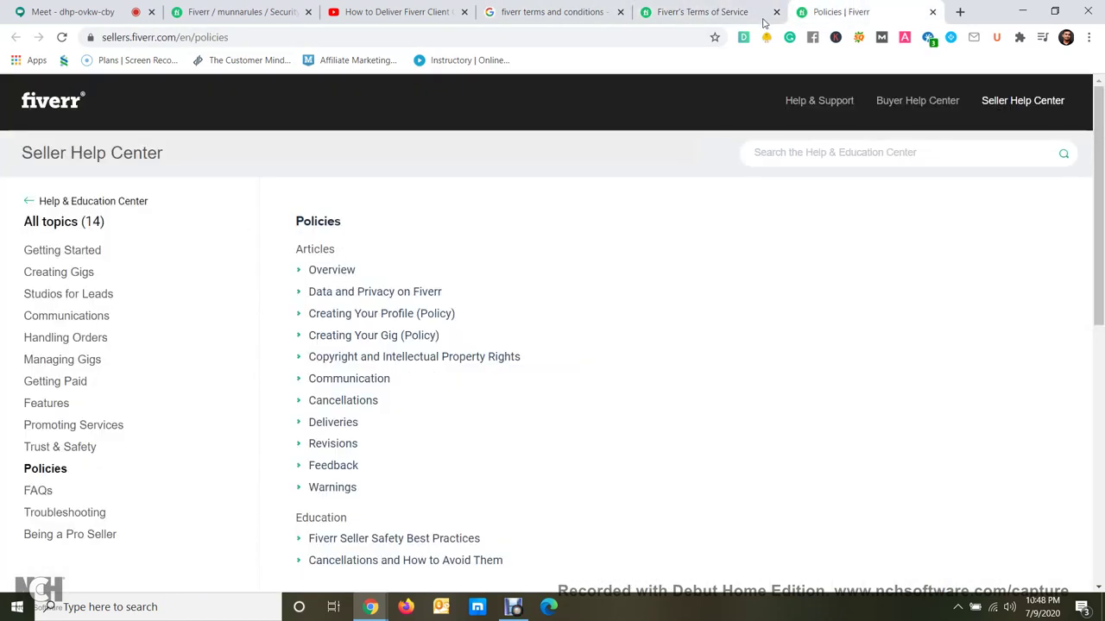
Close the Terms of Service, Policies, Google results and YouTube tabs to return to the Fiverr security settings.
left_click(772, 16)
left_click(776, 12)
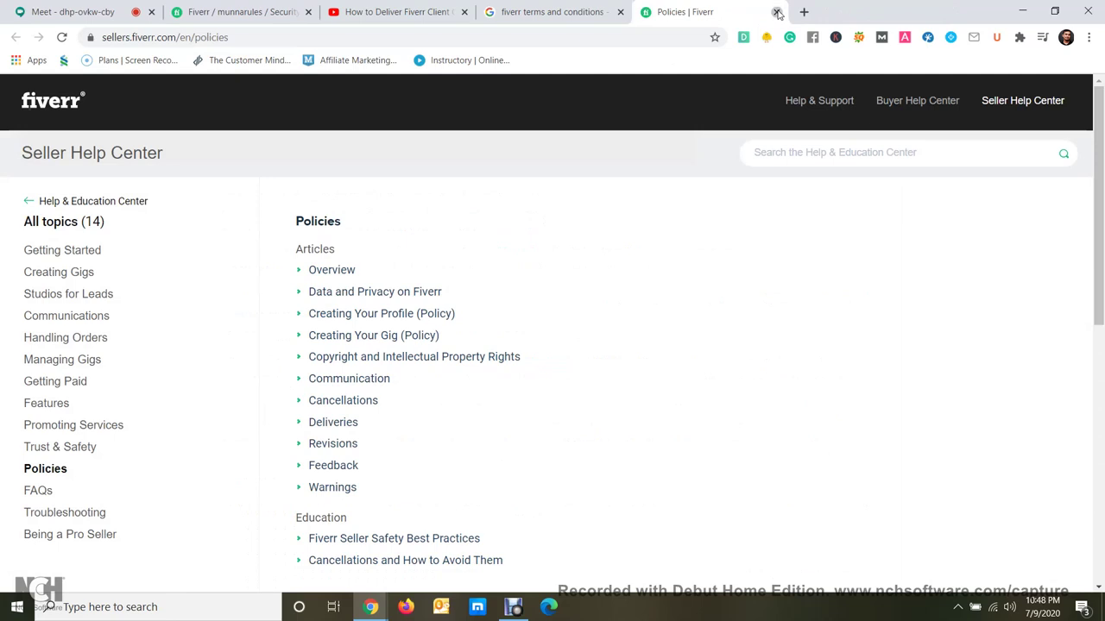
left_click(777, 12)
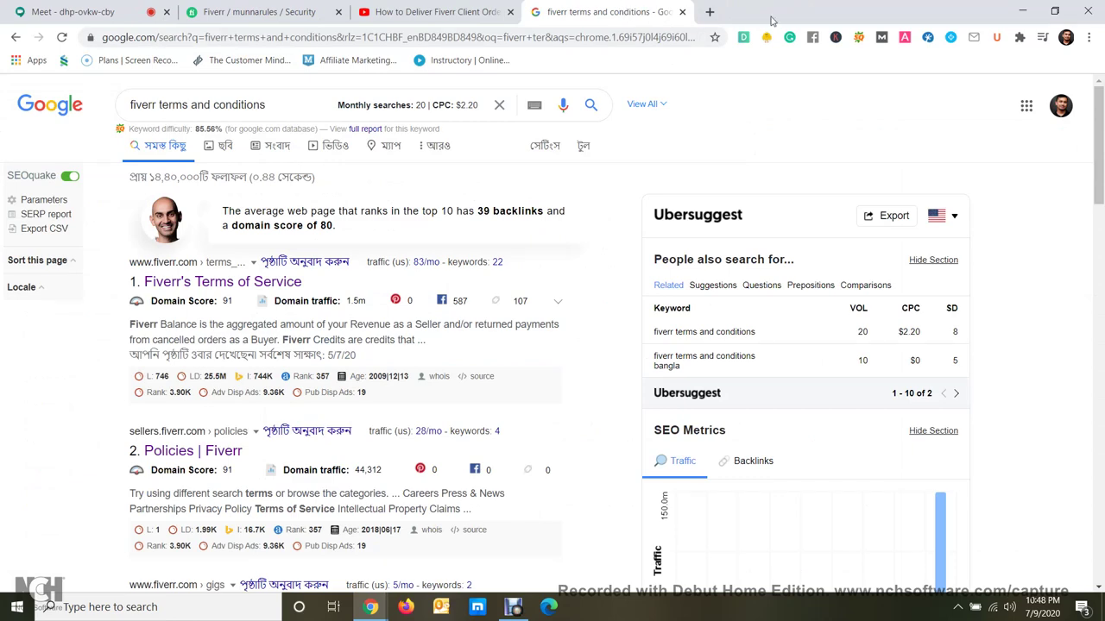
left_click(681, 14)
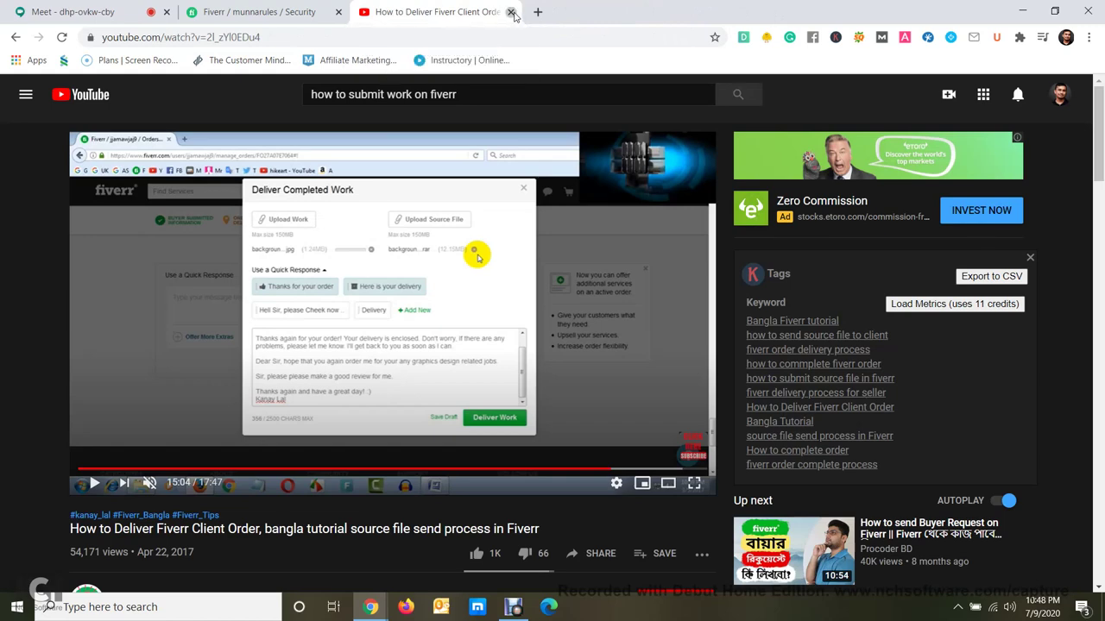
left_click(510, 12)
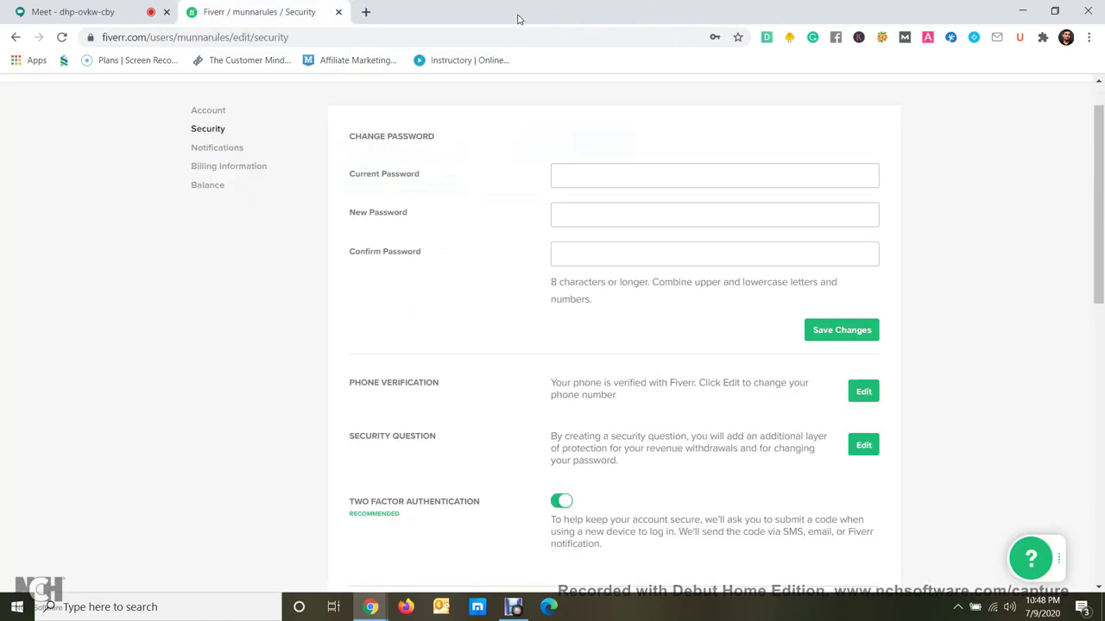
Open the seller's own Fiverr profile from the security settings page.
scroll(486, 155, "up", 1)
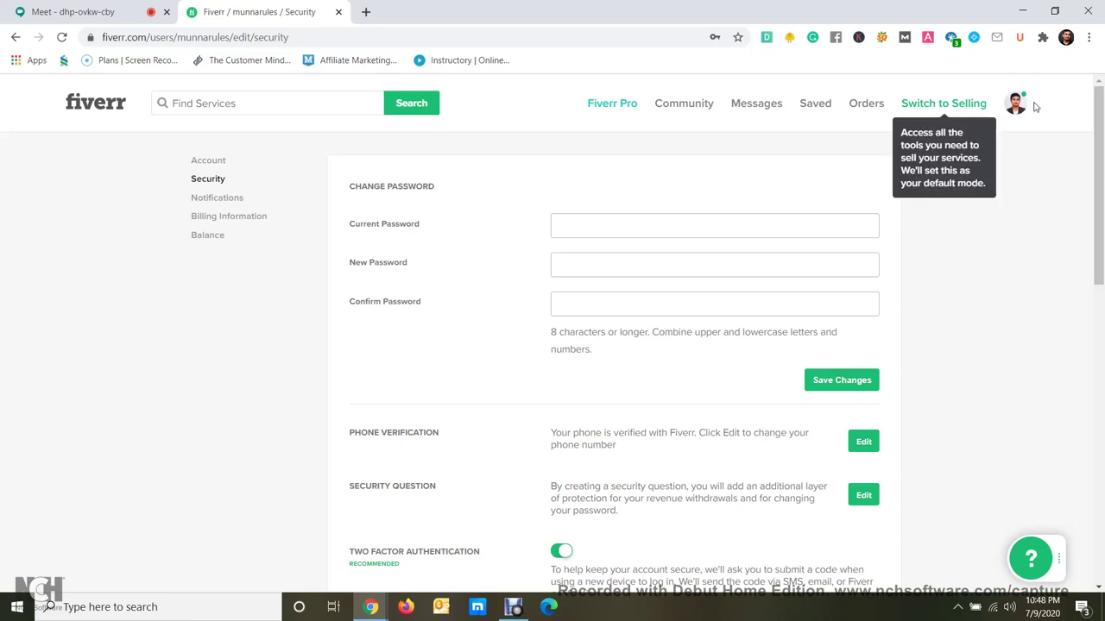
left_click(1015, 103)
left_click(911, 147)
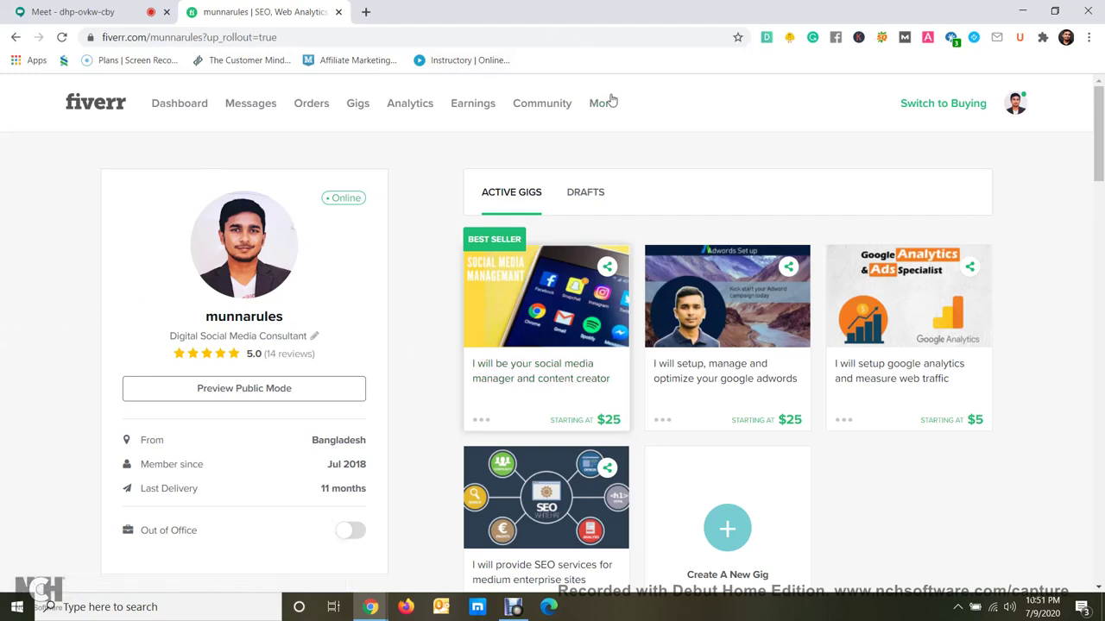
Open Buyer Requests and examine the Spotify promo request's wording, offers, duration and budget.
mouse_move(604, 102)
left_click(586, 142)
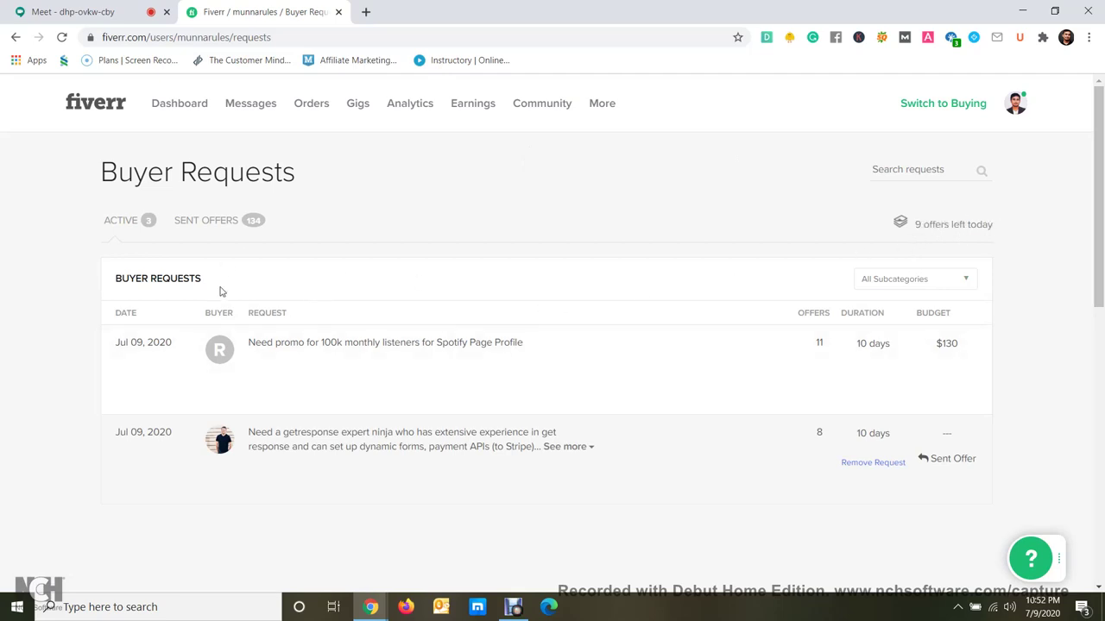
scroll(256, 306, "down", 2)
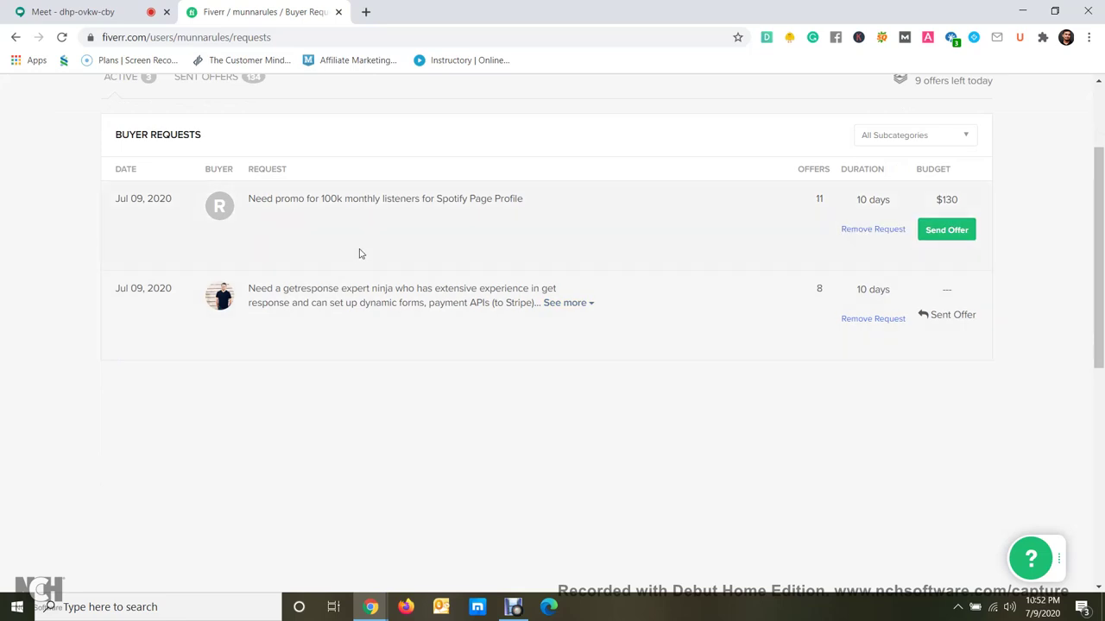
scroll(675, 216, "up", 1)
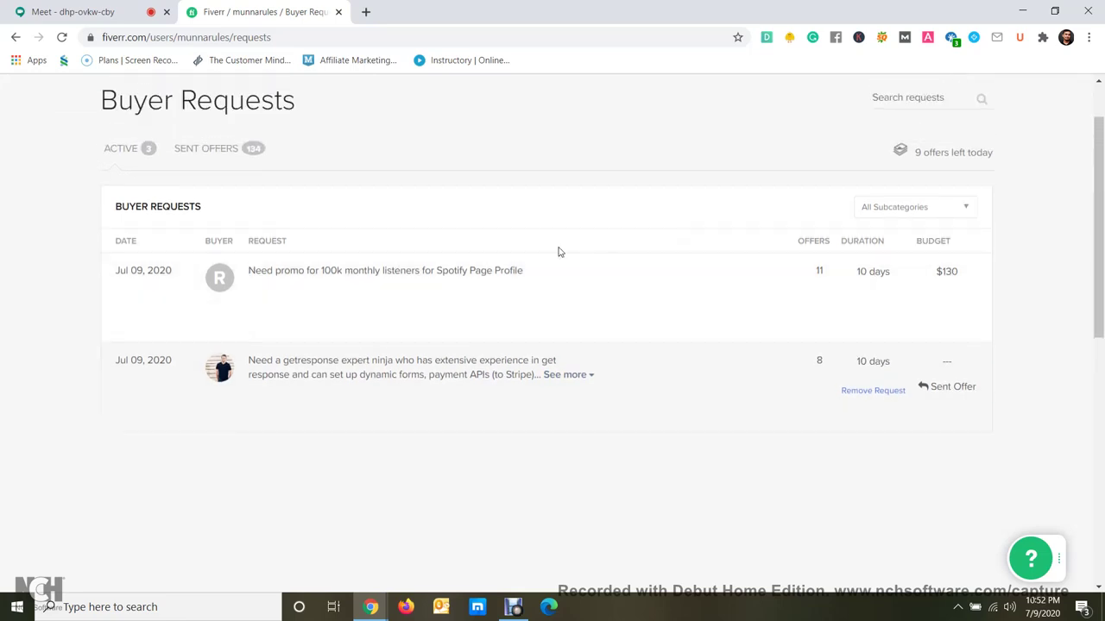
mouse_move(350, 285)
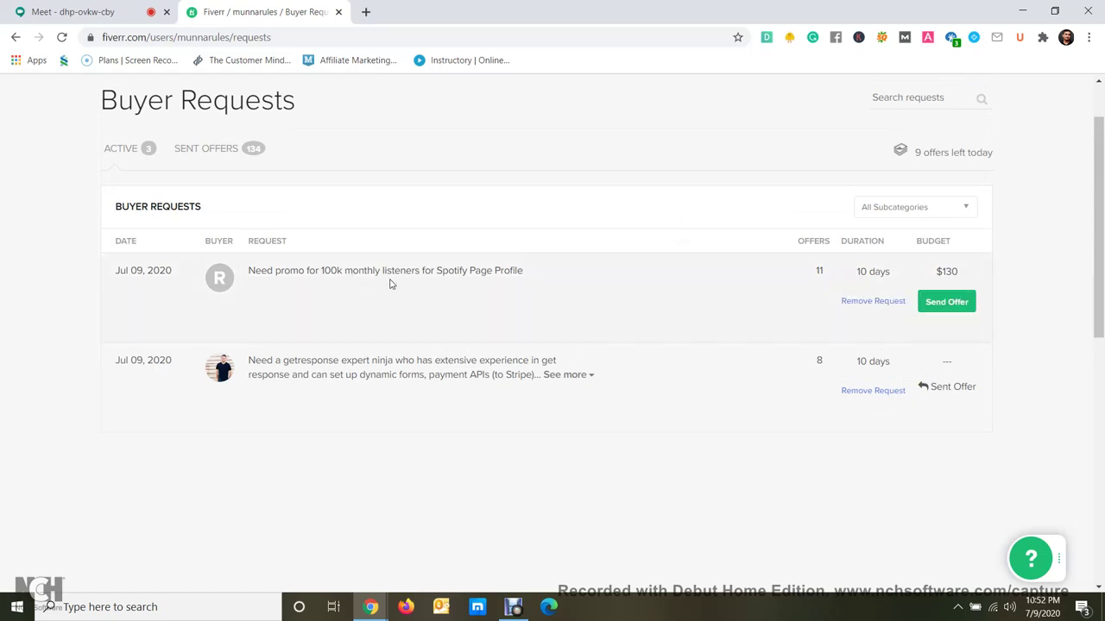
left_click_drag(420, 271, 345, 270)
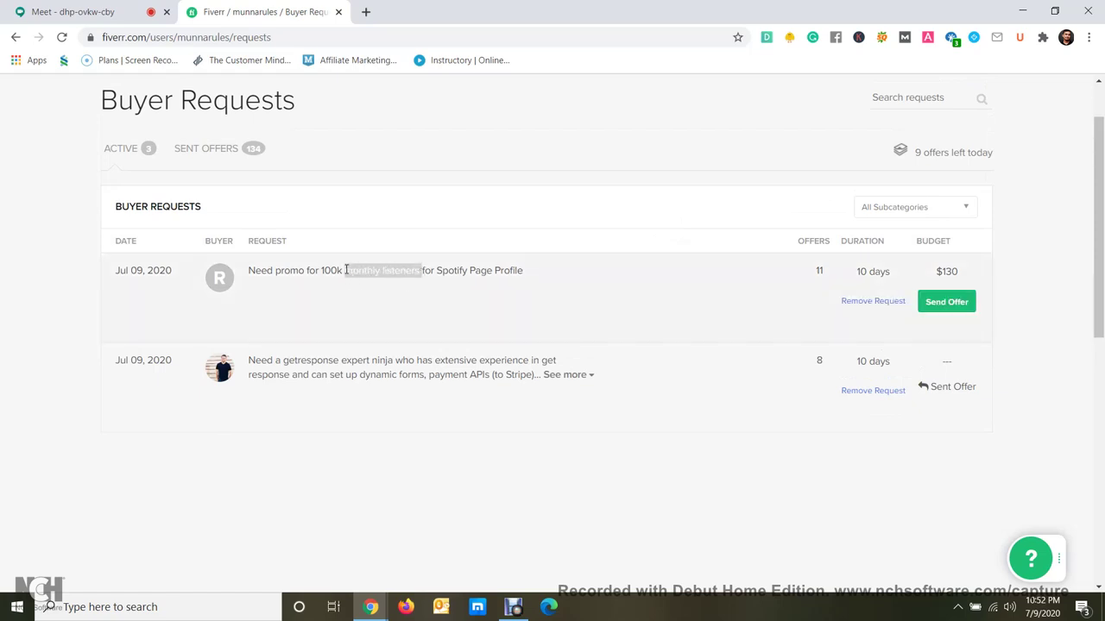
left_click(367, 304)
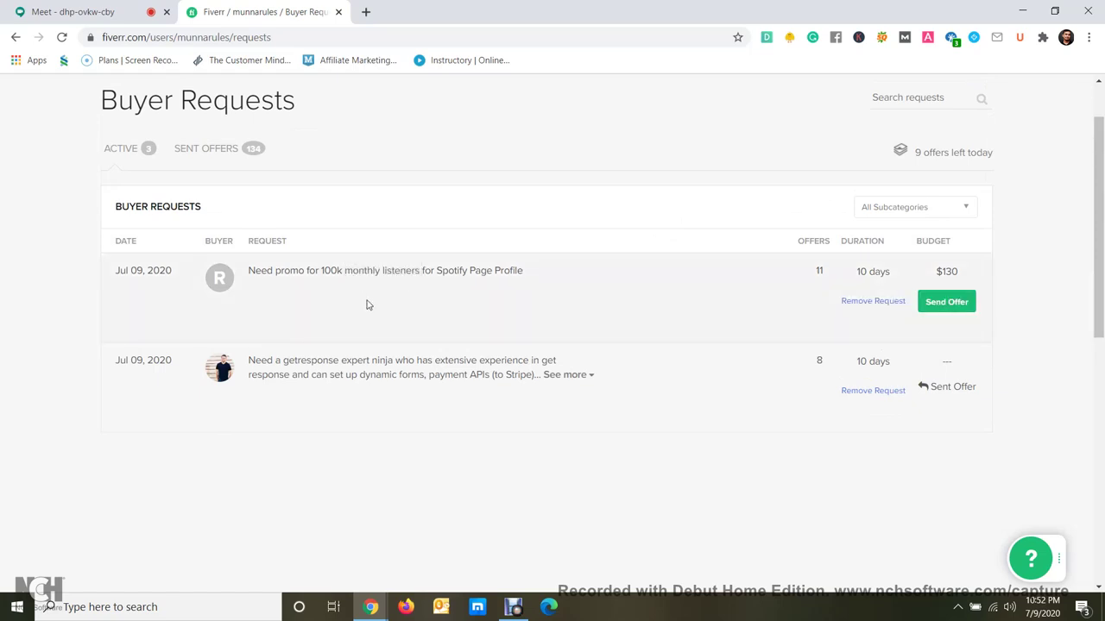
left_click_drag(966, 274, 811, 279)
left_click(664, 312)
scroll(703, 371, "up", 1)
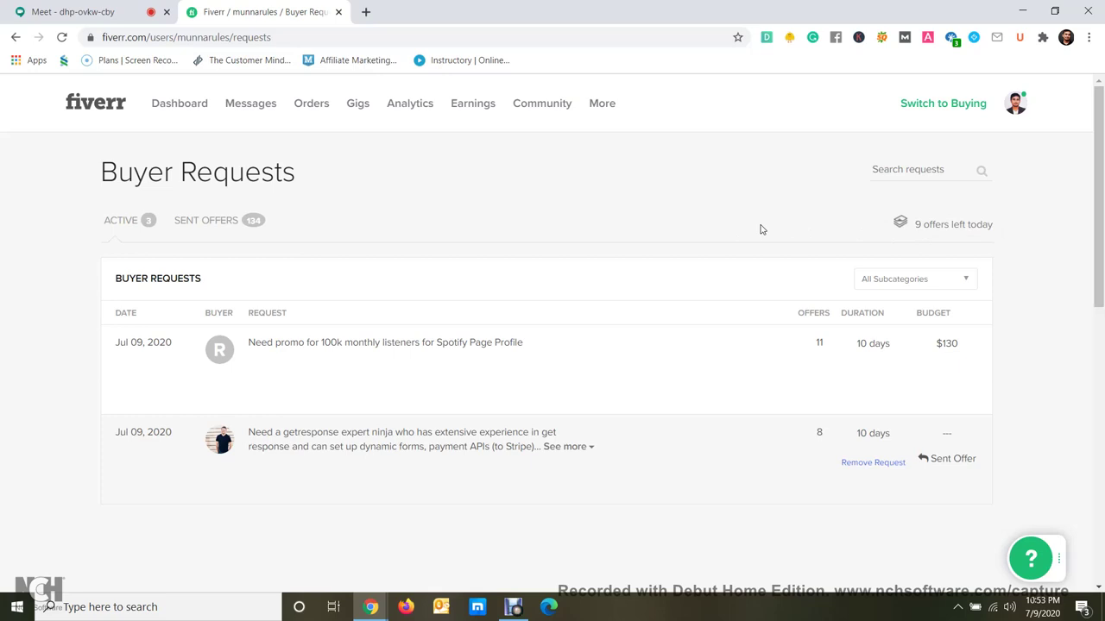
Open the Gigs page and review the active gigs' impressions, clicks, orders and cancellations.
left_click(361, 111)
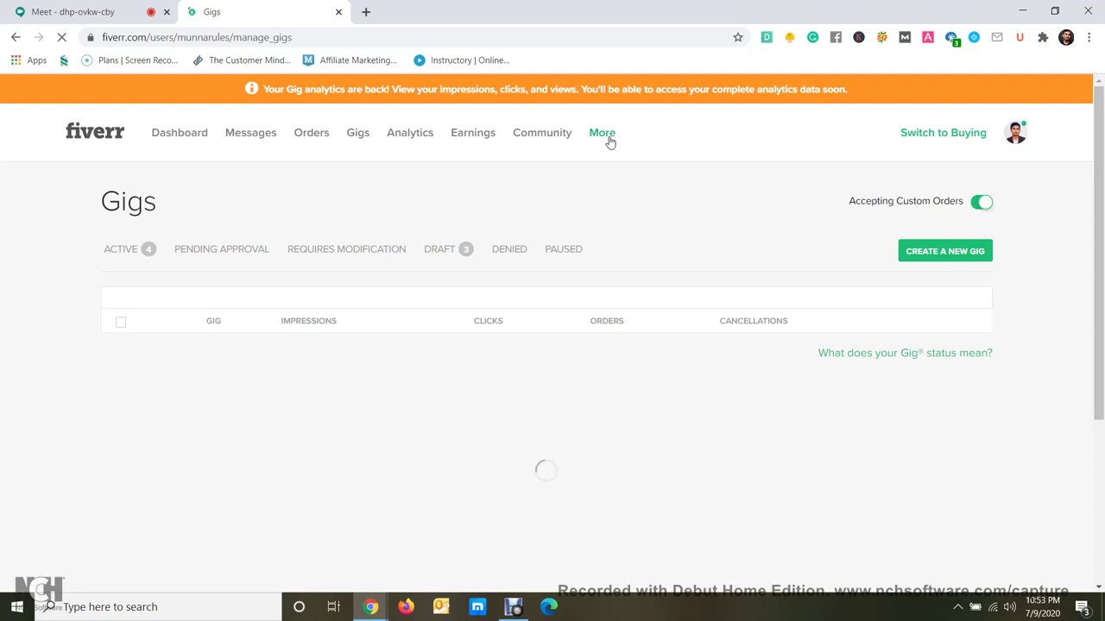
scroll(362, 162, "down", 1)
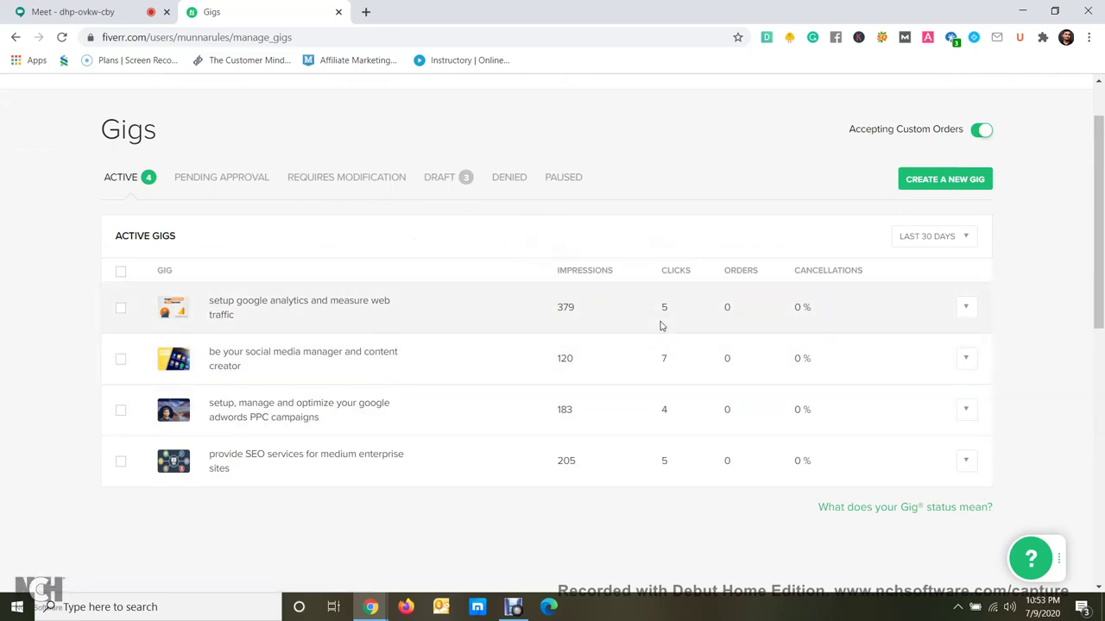
scroll(513, 155, "up", 1)
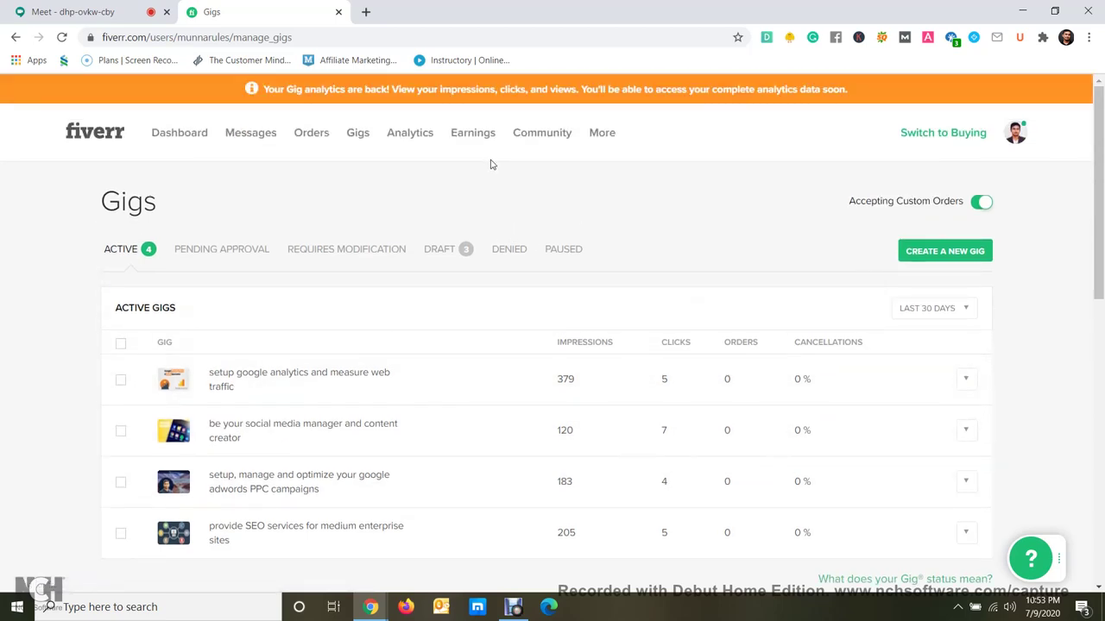
Return to the seller's own Fiverr profile and switch to the Debut screen recorder.
left_click(1009, 141)
left_click(923, 170)
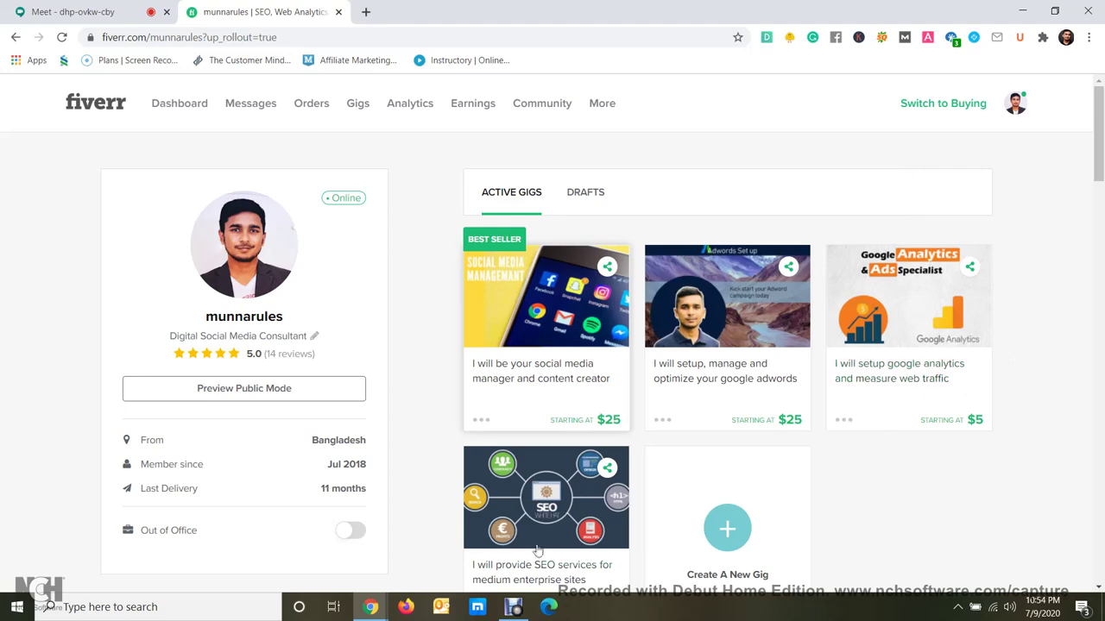
left_click(514, 608)
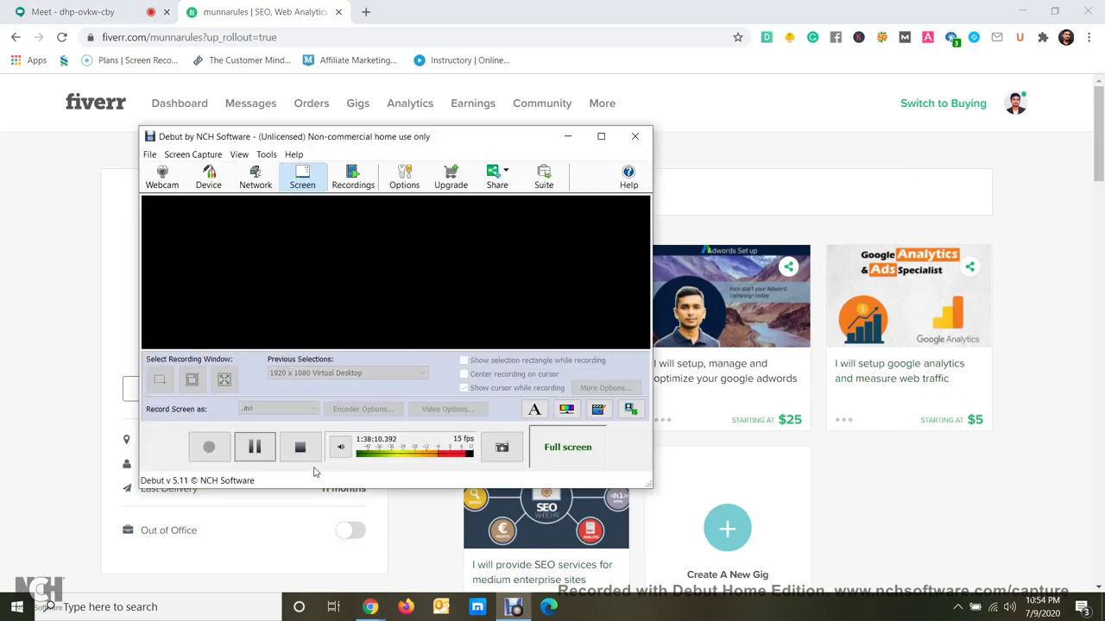